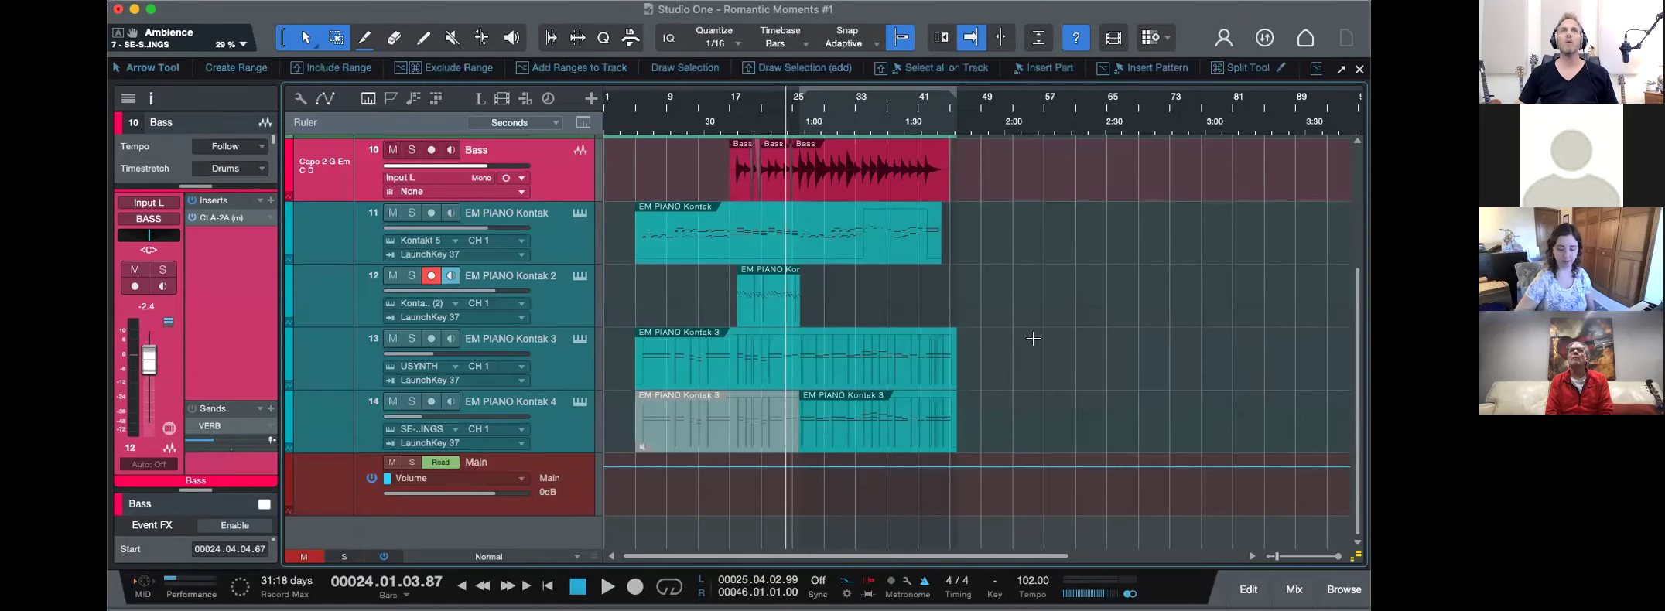
Play the song from its first bars with all tracks sounding, and stop after a few seconds.
scroll(634, 174, "up", 3)
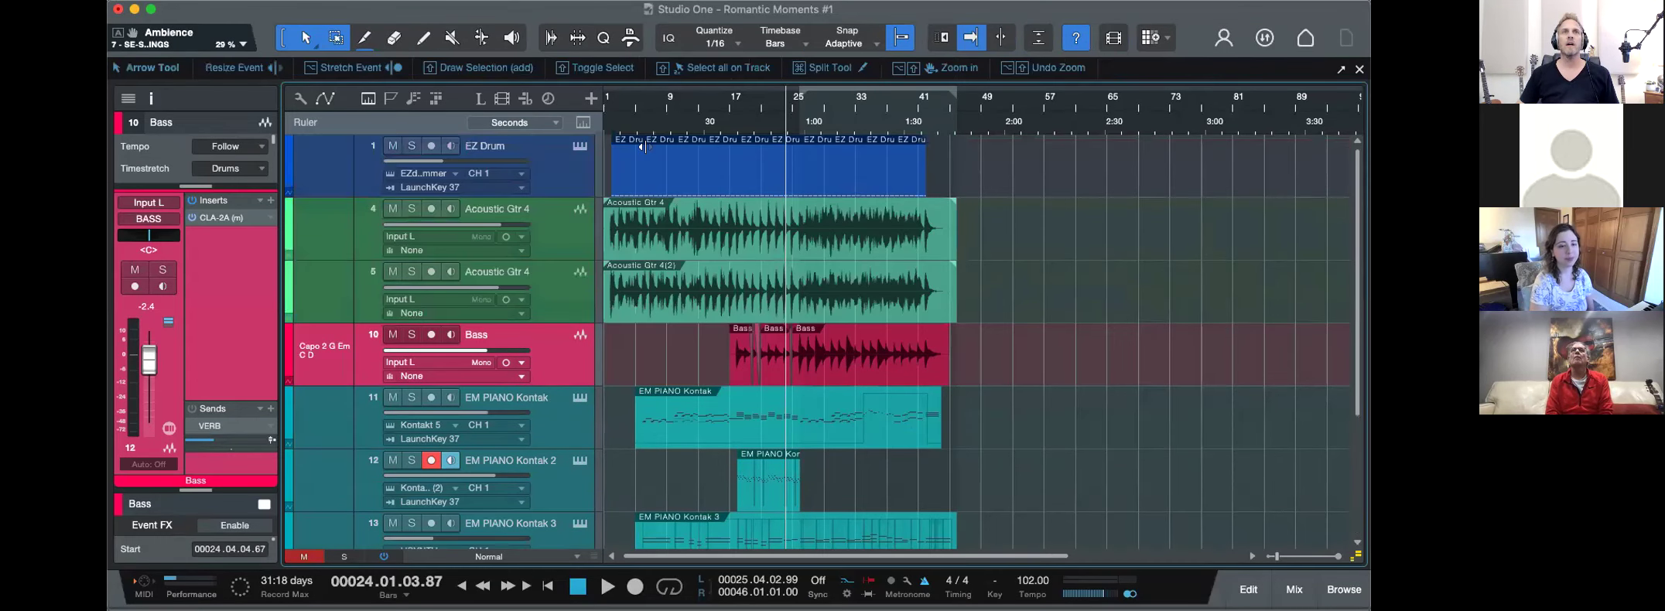
left_click(624, 114)
key("comma")
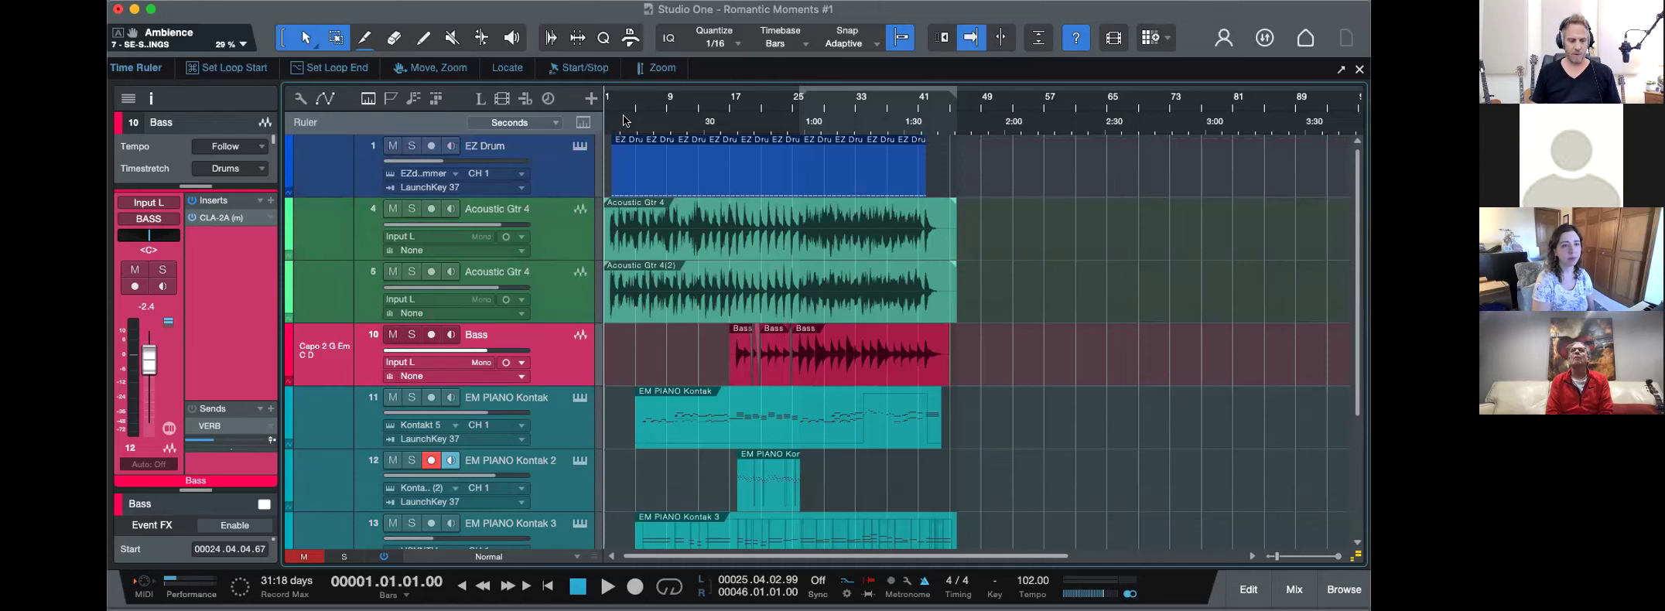
left_click(632, 115)
key("space")
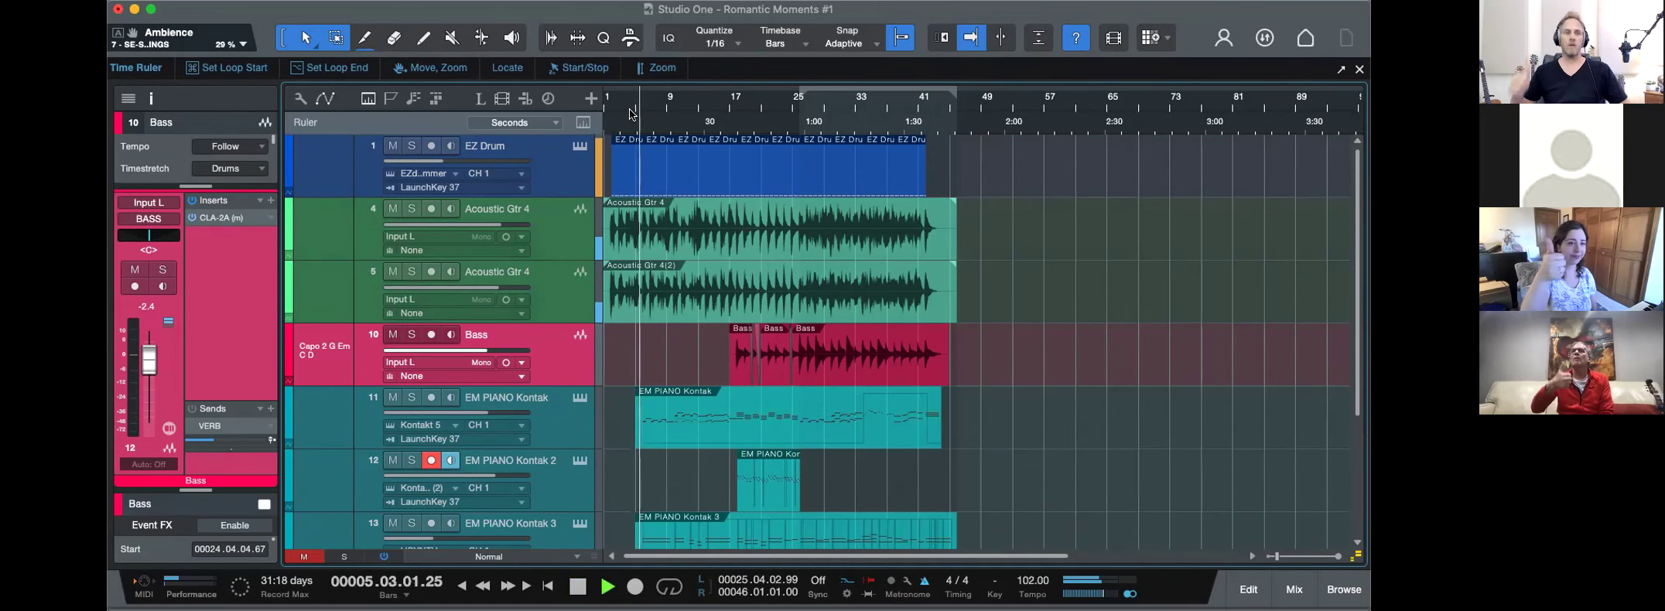
key("space")
Select the first track in the arrangement, EZ Drum.
key("e")
key("e")
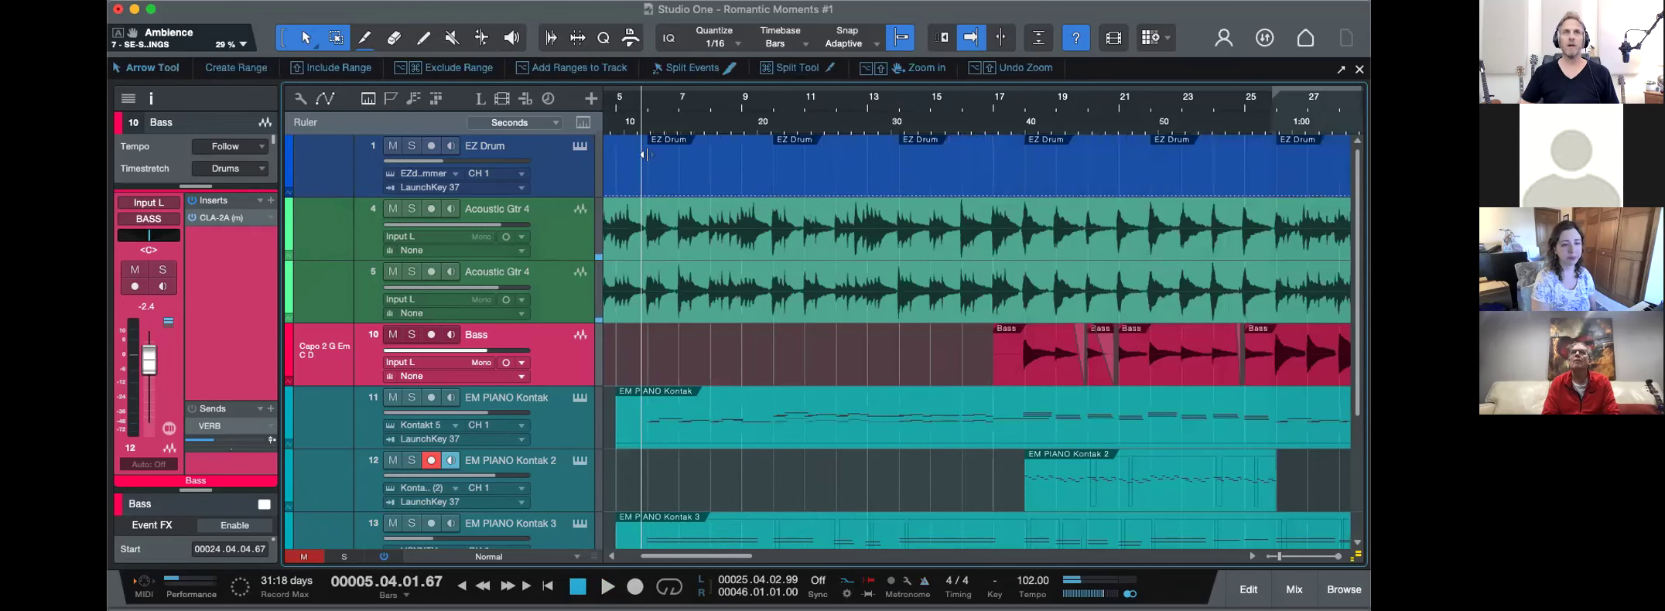
key("w")
scroll(665, 179, "left", 1)
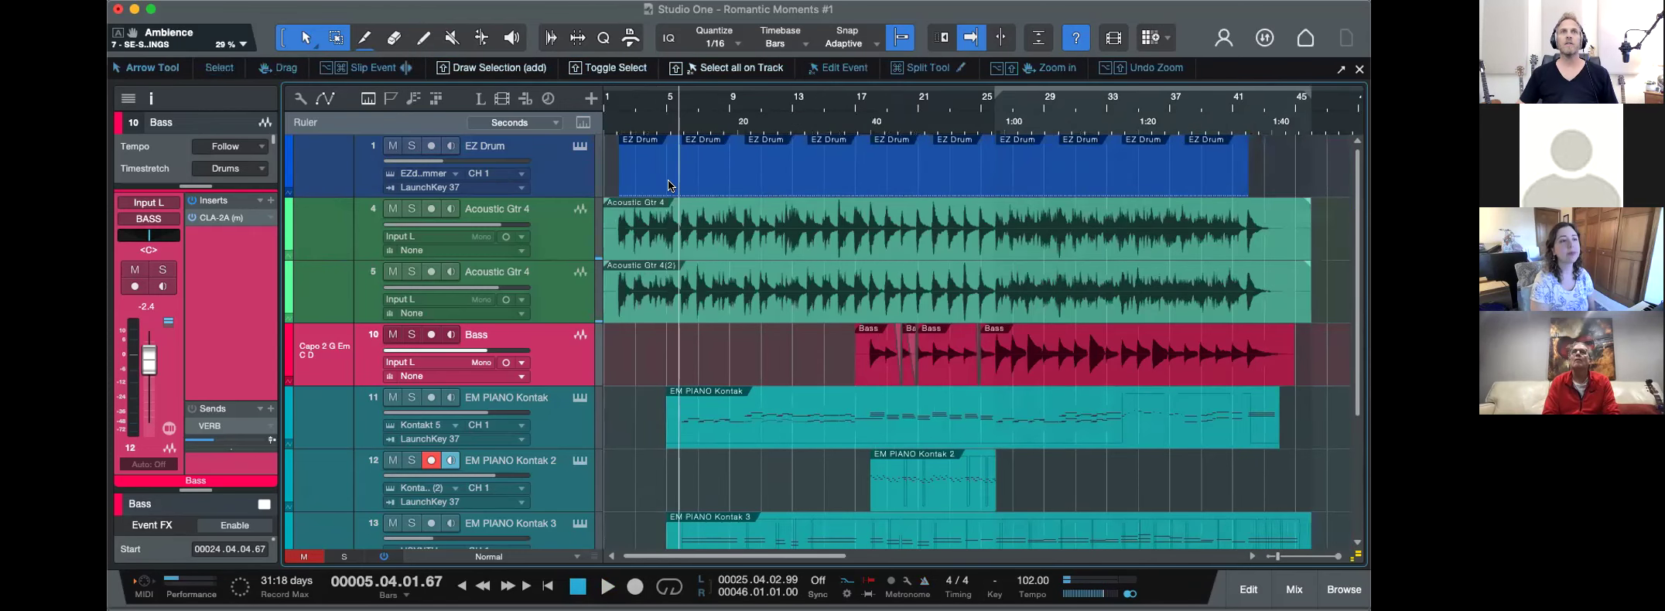
left_click(567, 177)
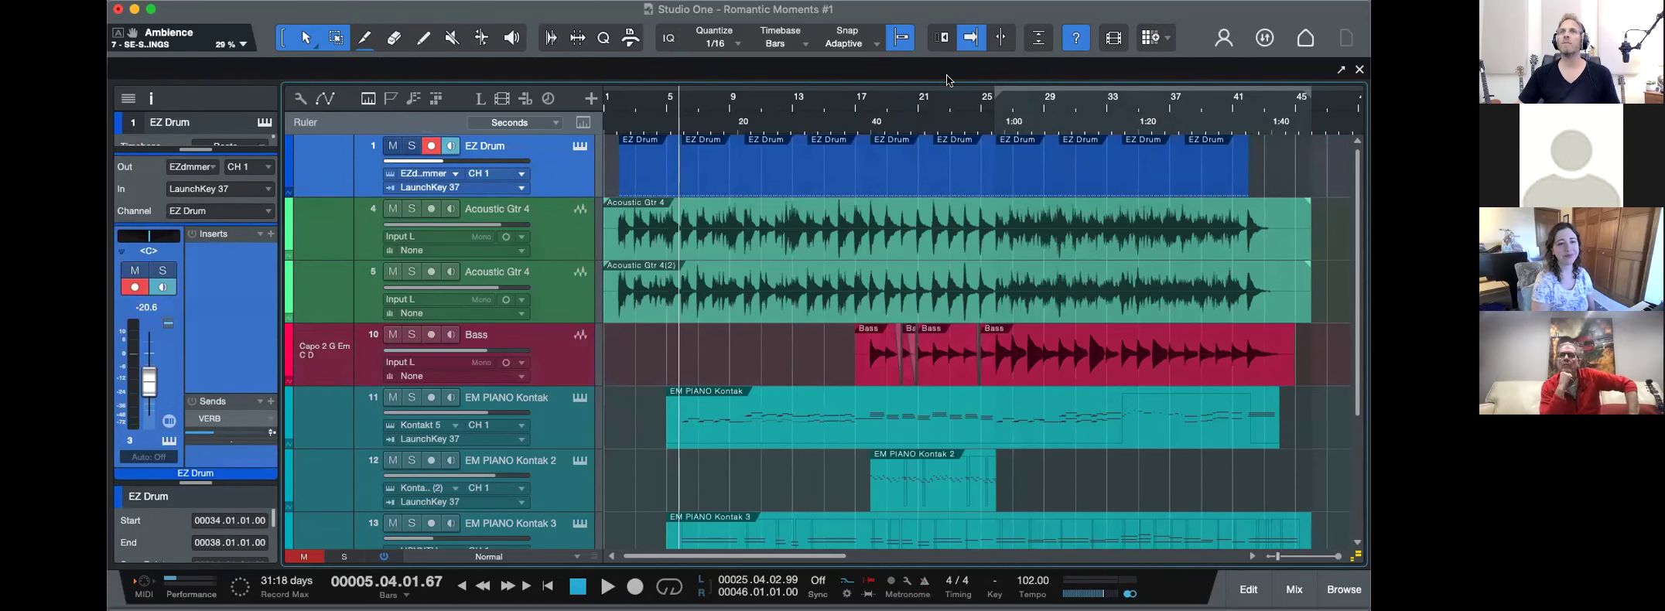
Place the playhead near the end of the guitar recordings, at about bar 42, and set the transport's time display to seconds.
left_click(1246, 120)
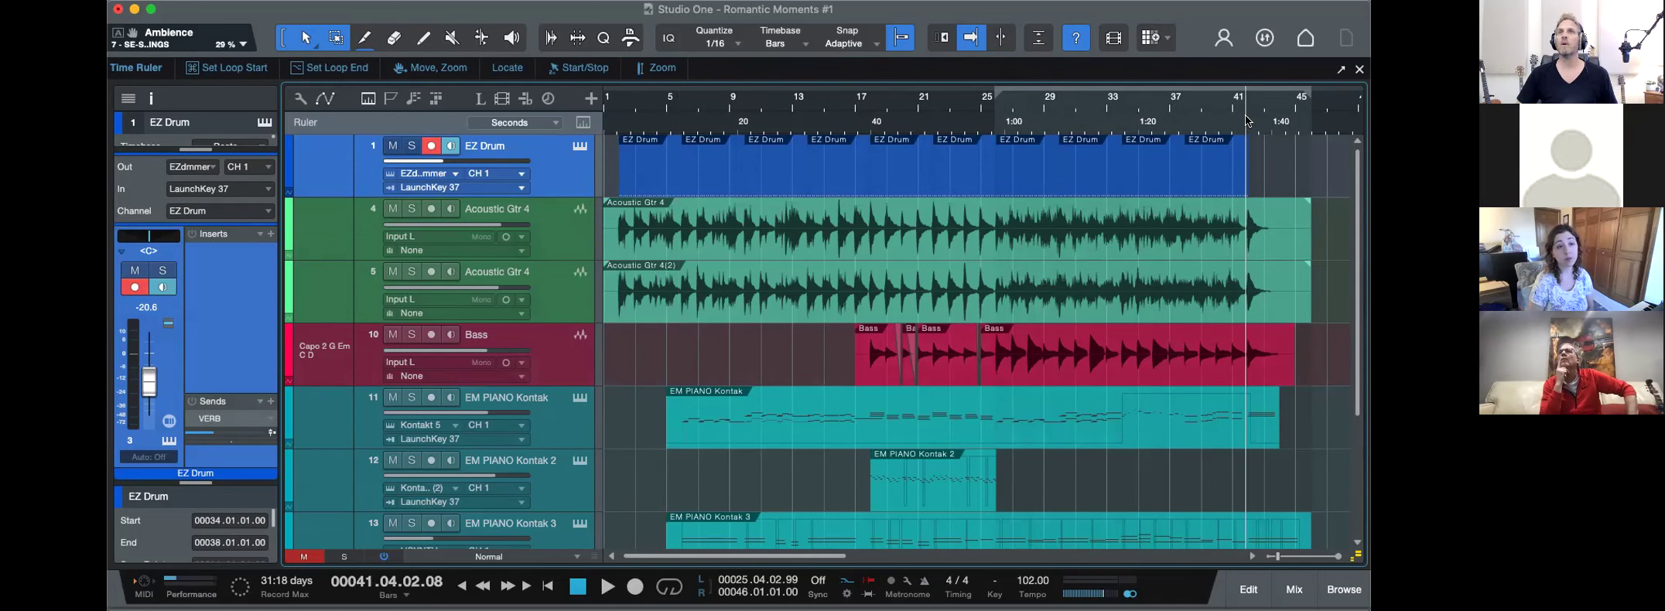
left_click(1263, 125)
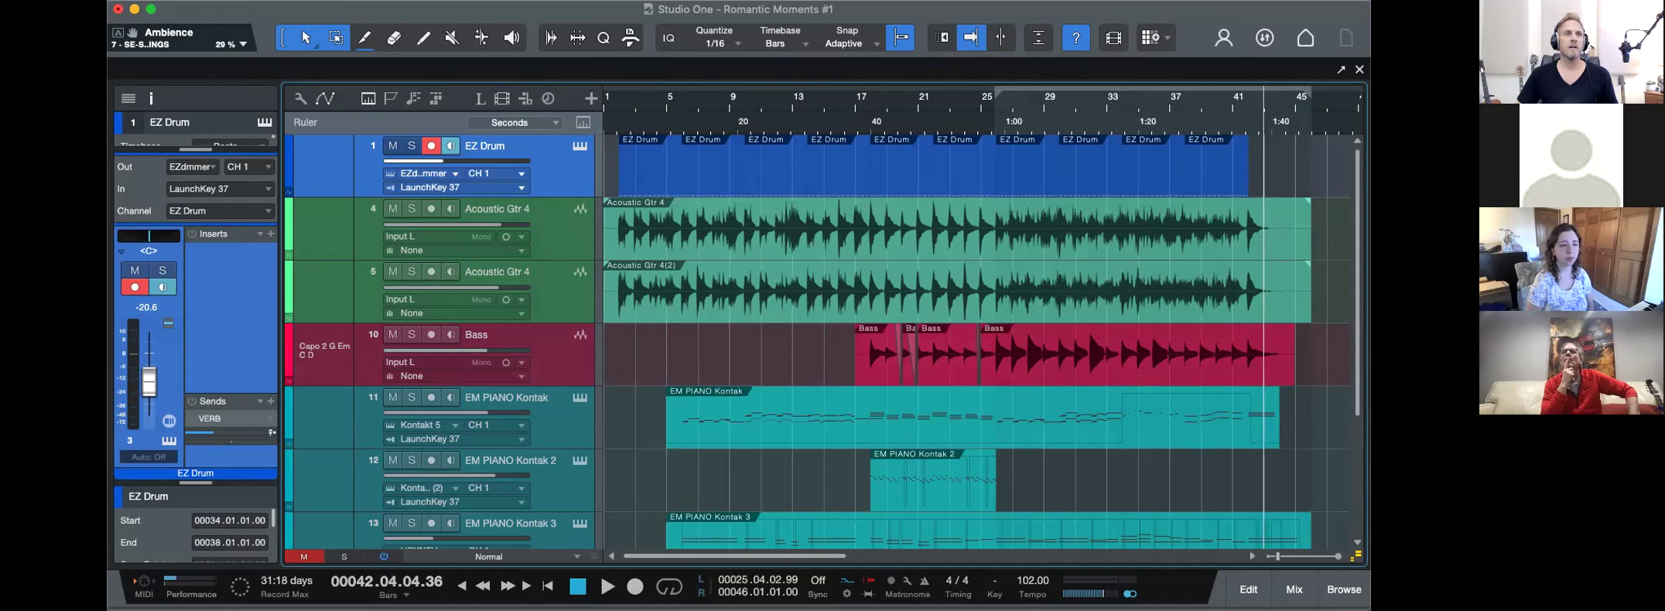
left_click(394, 595)
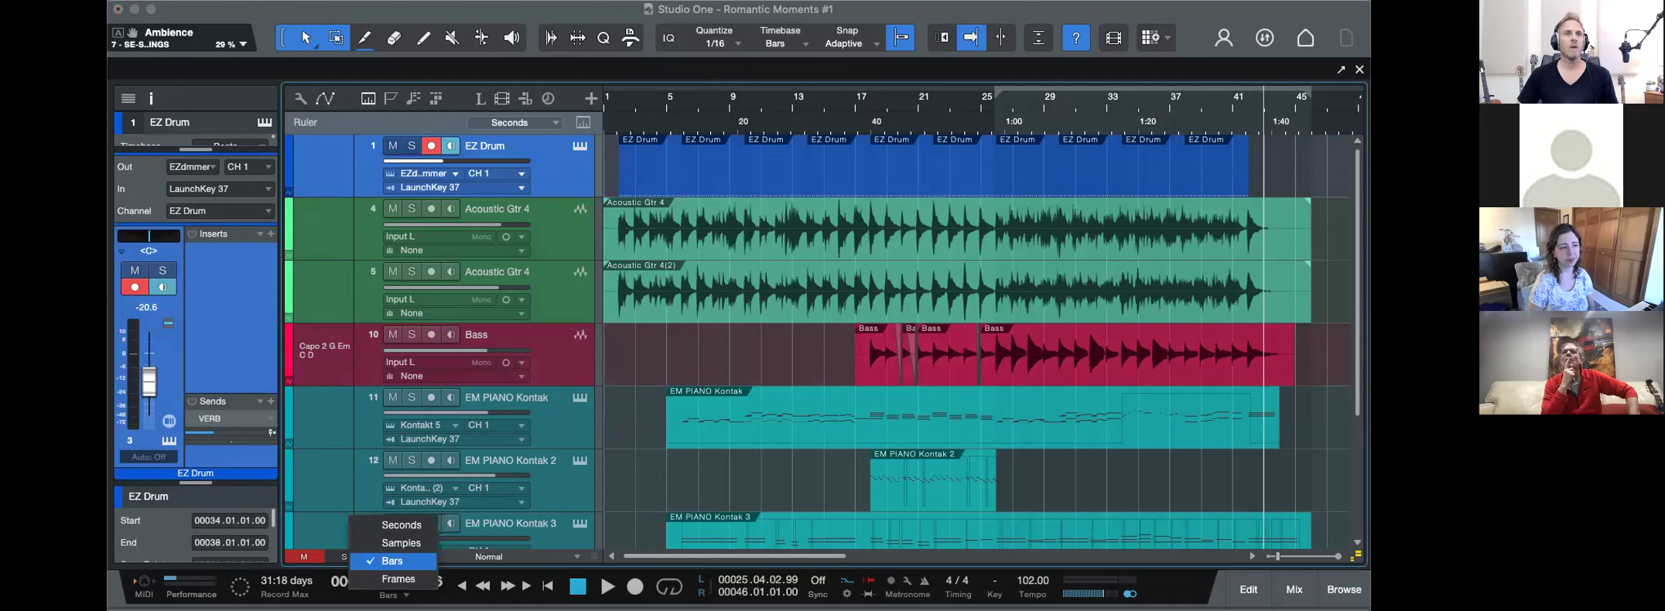
left_click(398, 526)
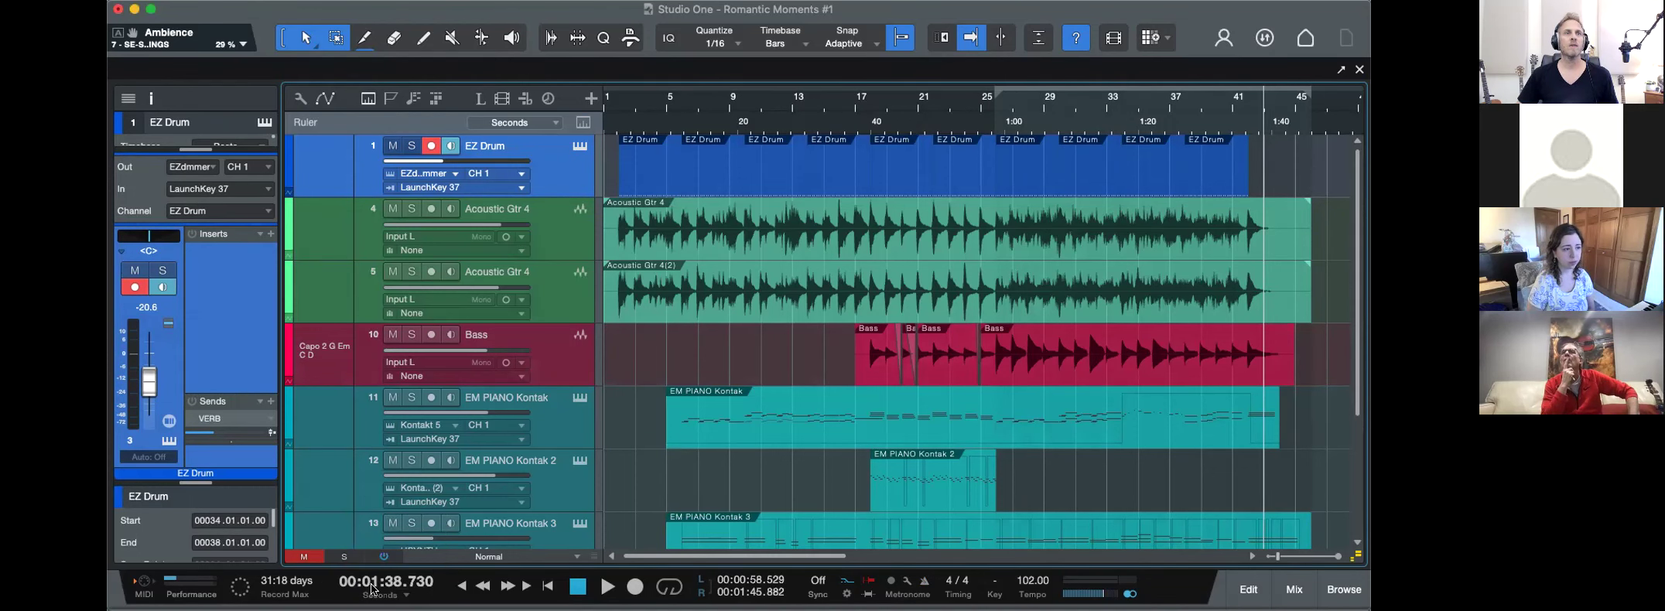
left_click(385, 595)
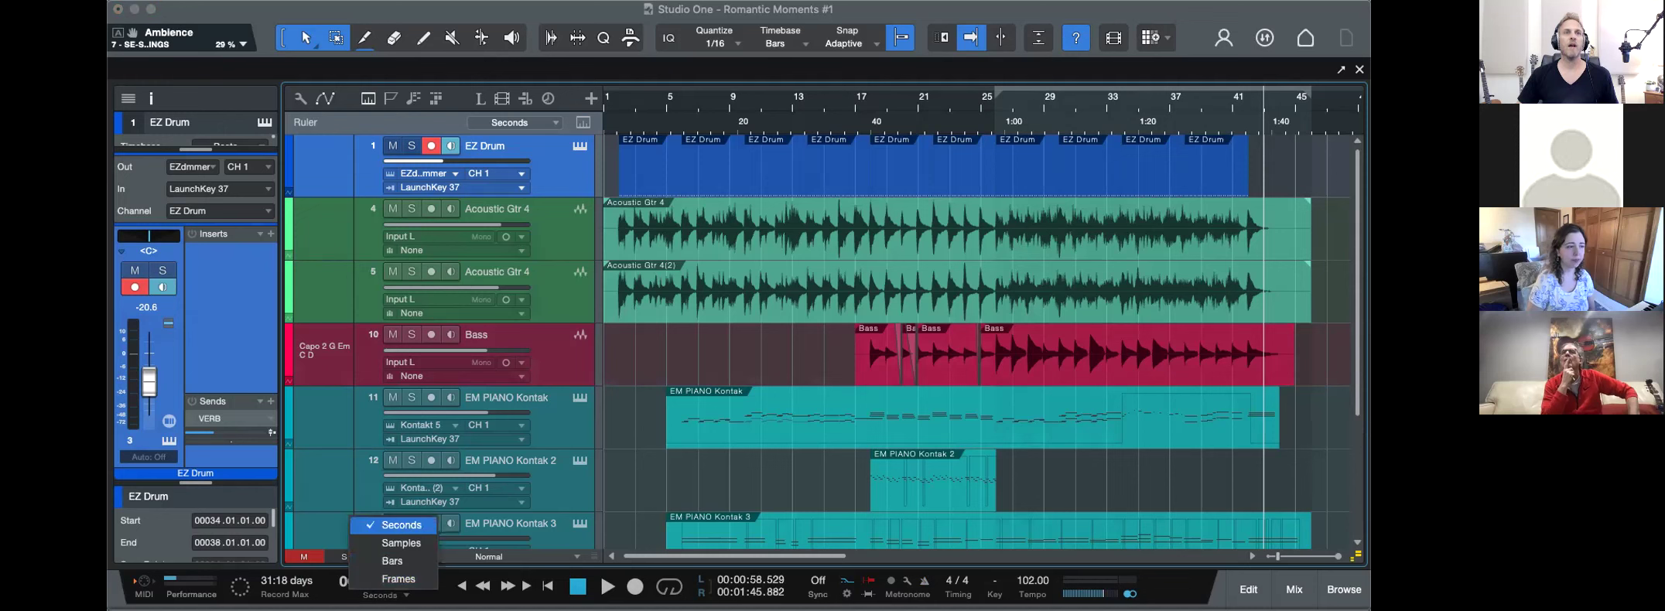
left_click(401, 543)
left_click(406, 593)
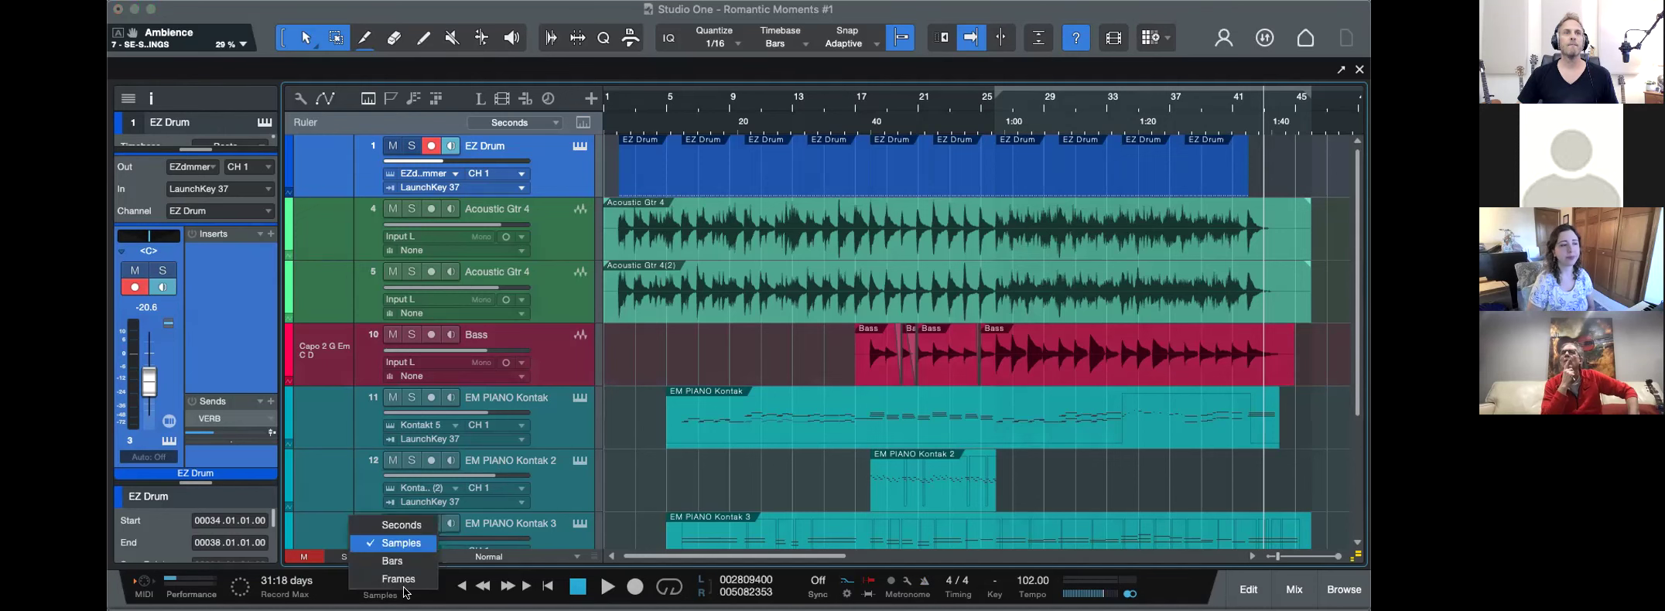
left_click(401, 525)
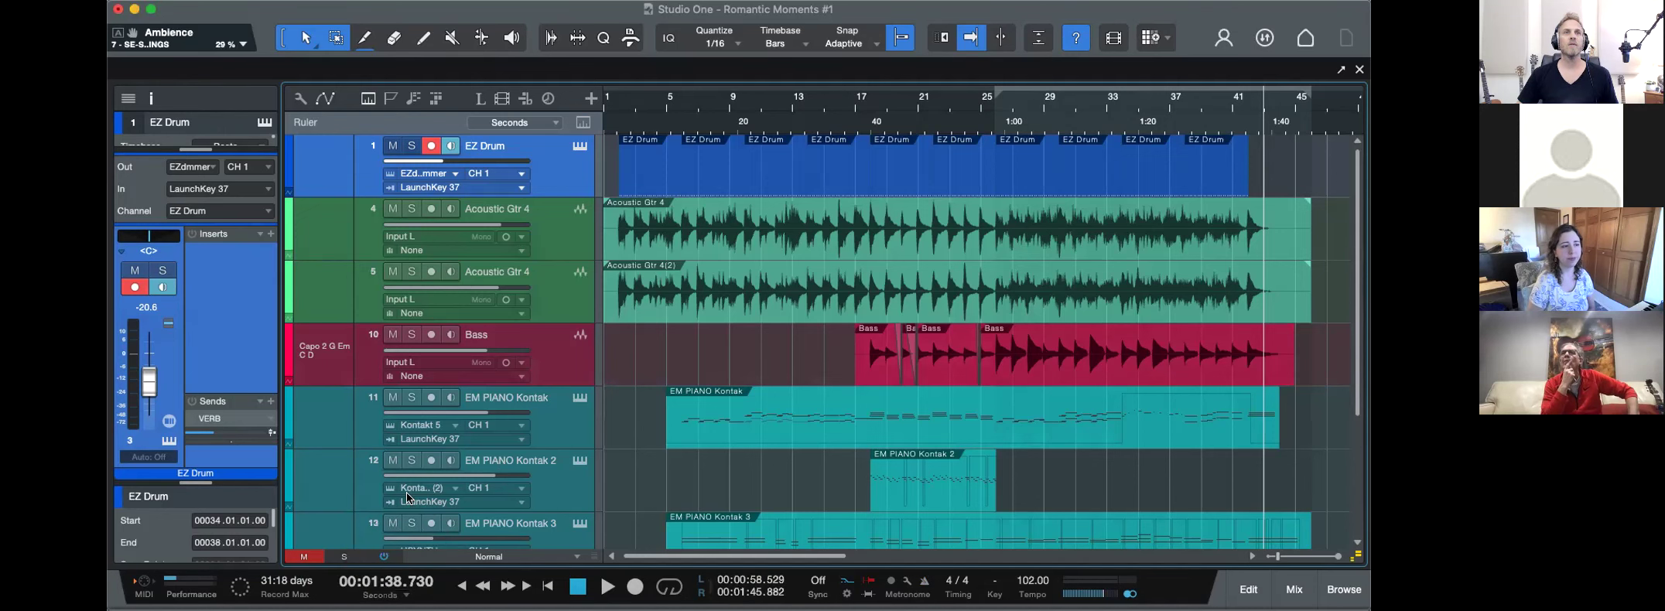
Solo the EZ Drum track, disarm its recording, and play it from about 4 seconds.
left_click(632, 122)
left_click(410, 149)
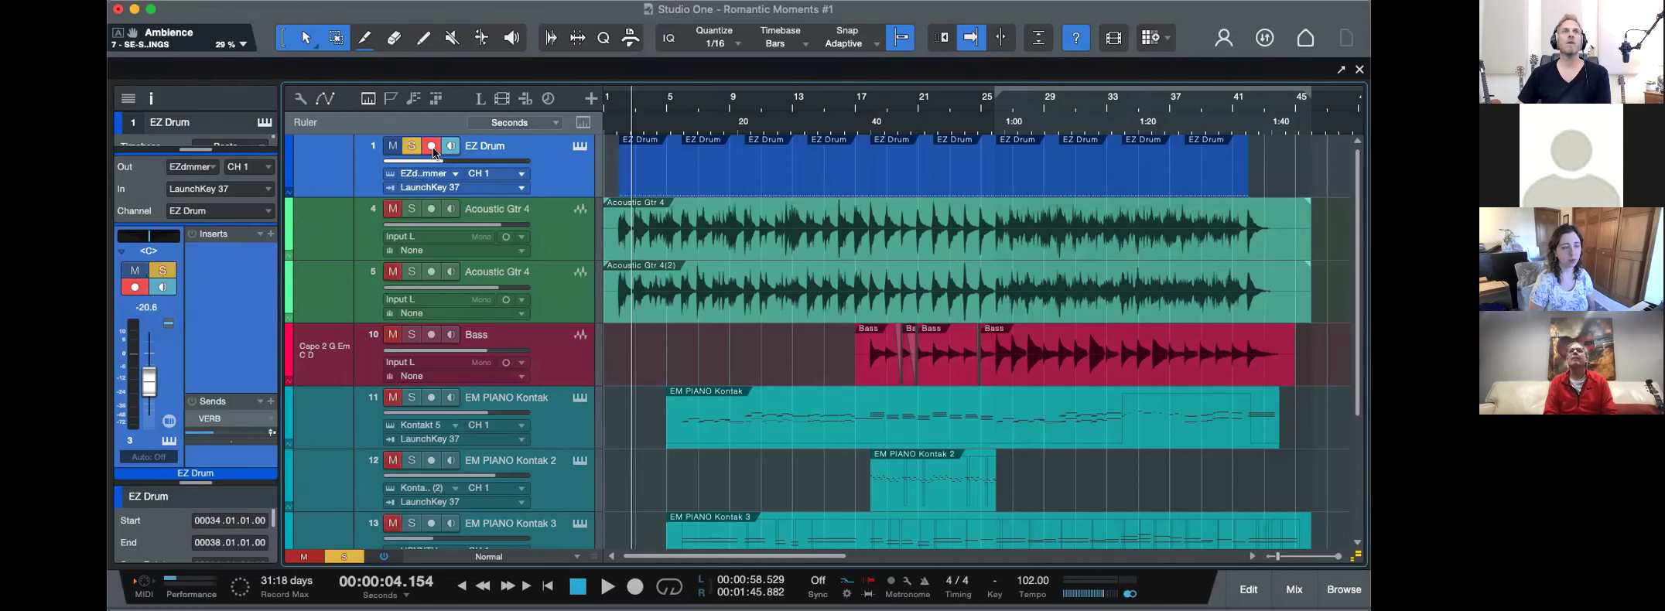
left_click(431, 146)
key("space")
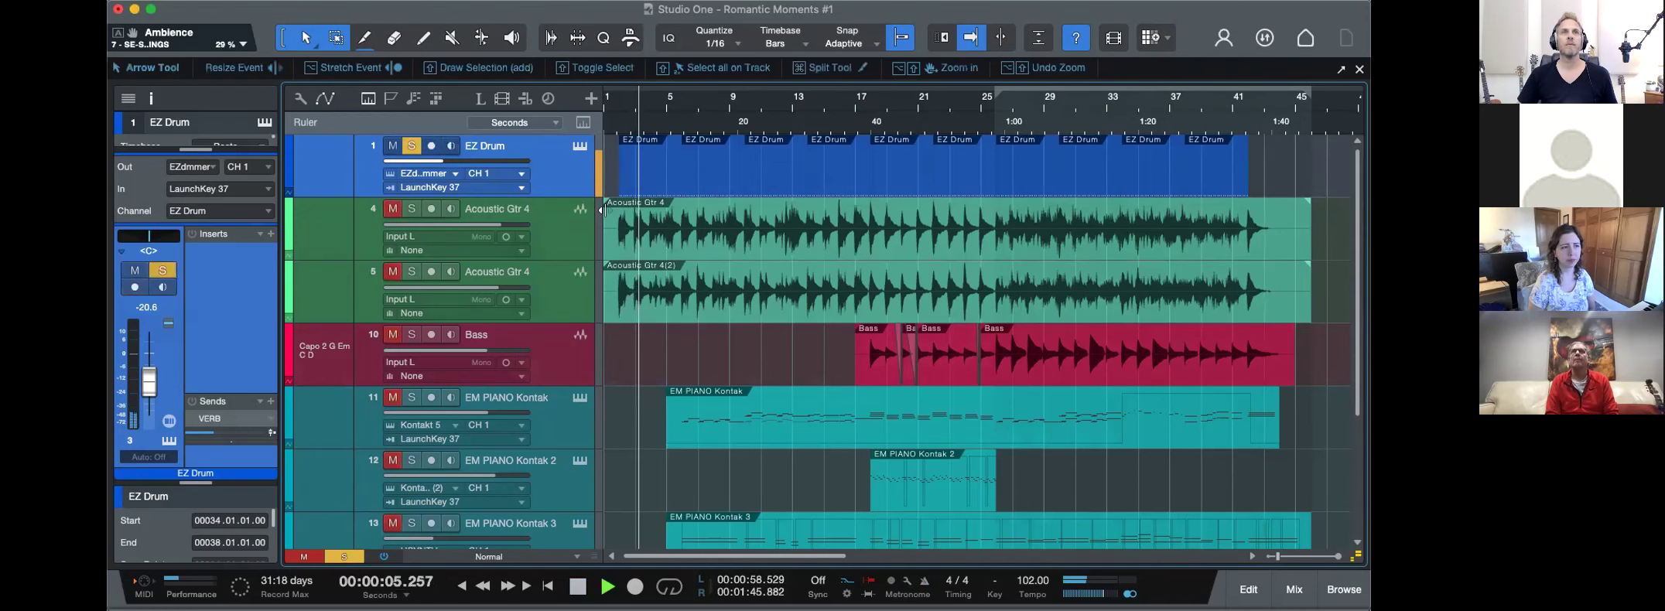
Examine the mixer of the EZ Drum track's EZdrummer instrument, and close its window.
left_click(577, 147)
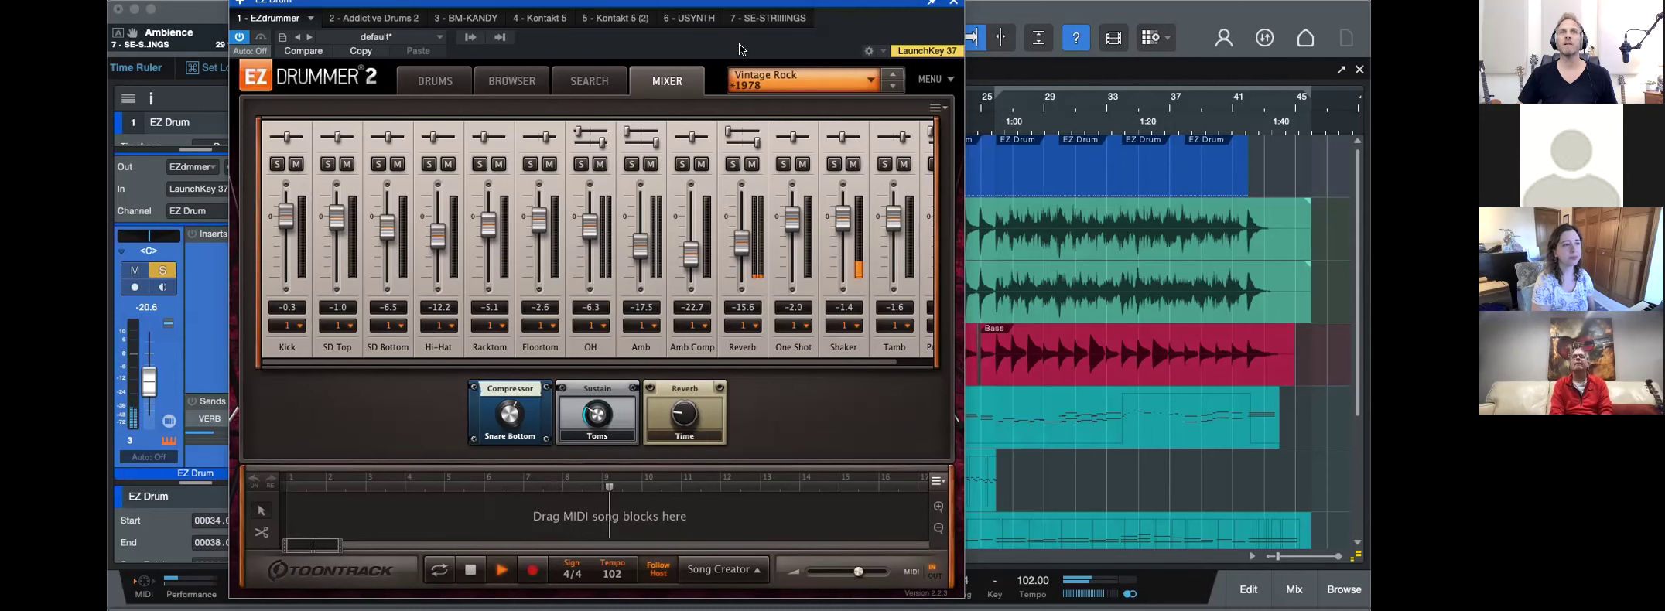
left_click_drag(475, 9, 468, 27)
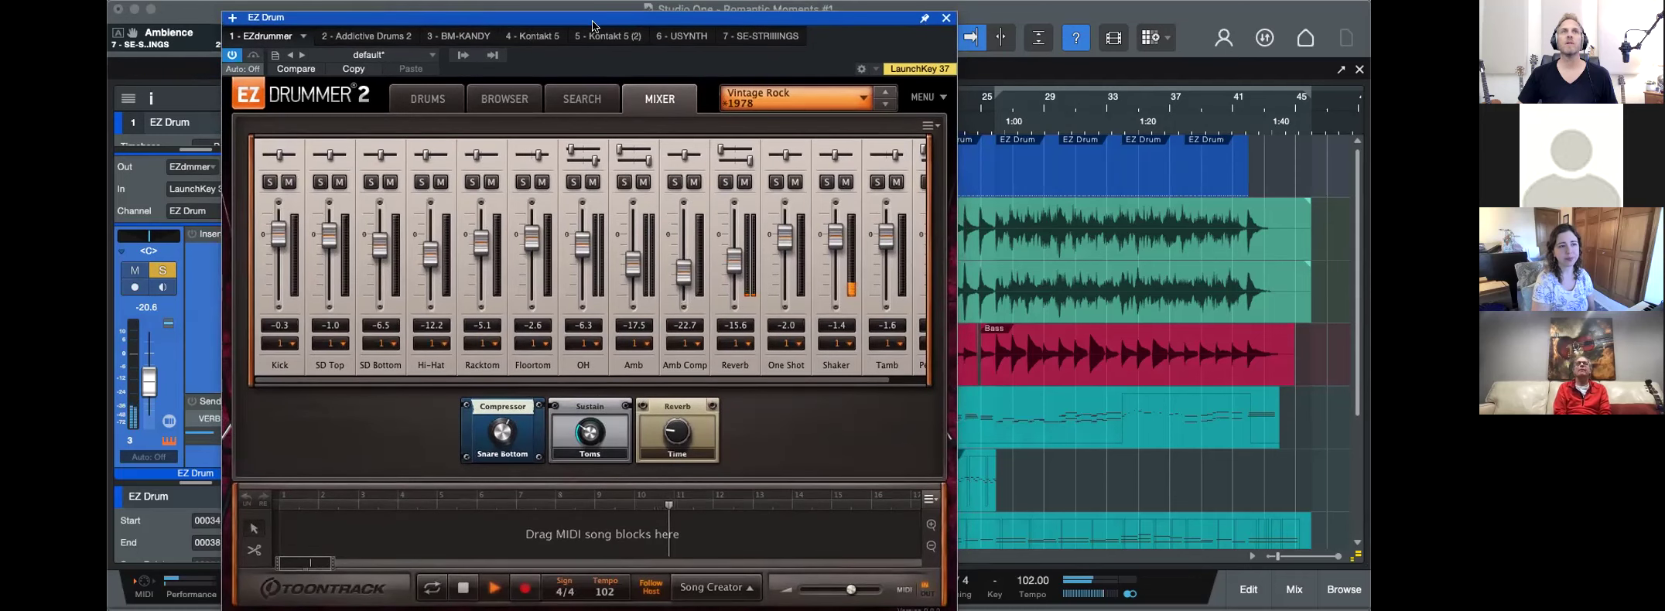
left_click(945, 18)
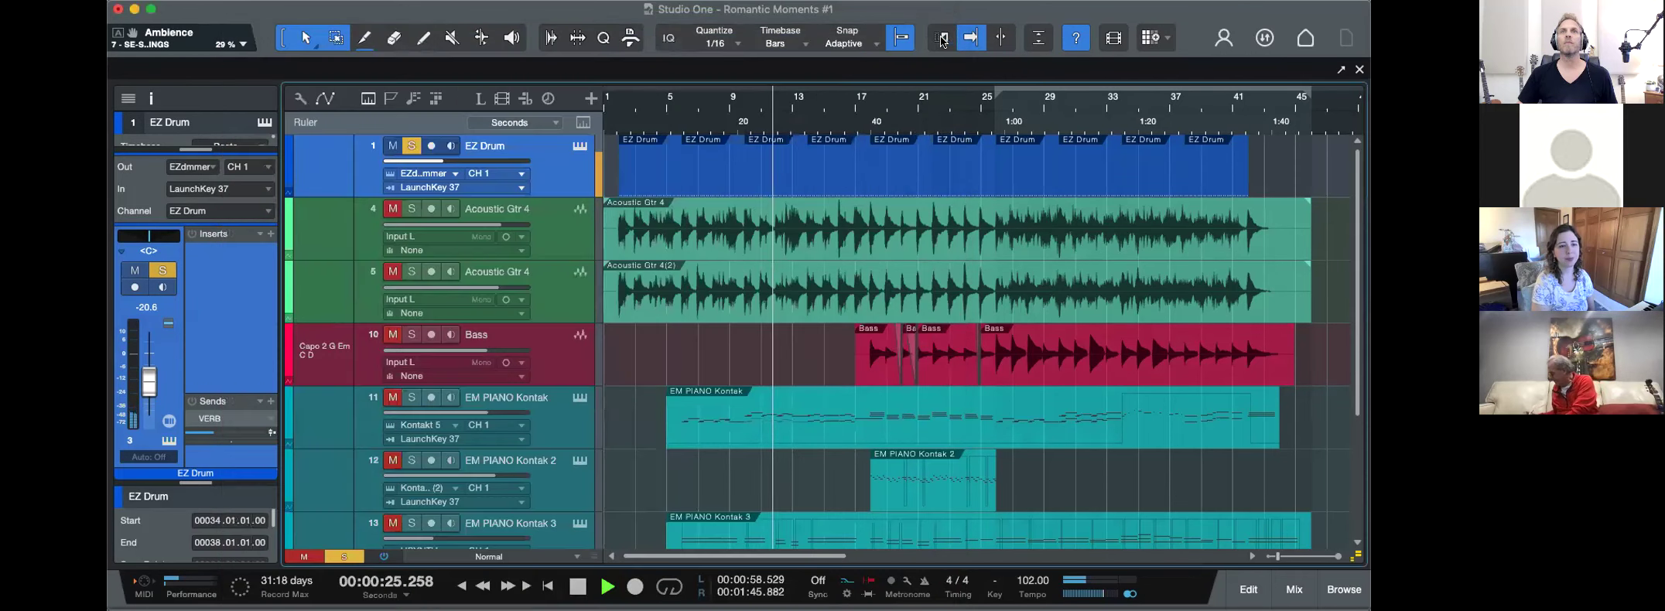
Add both Acoustic Gtr 4 tracks and the Bass track to the solo during playback, and stop.
left_click(412, 208)
left_click(412, 271)
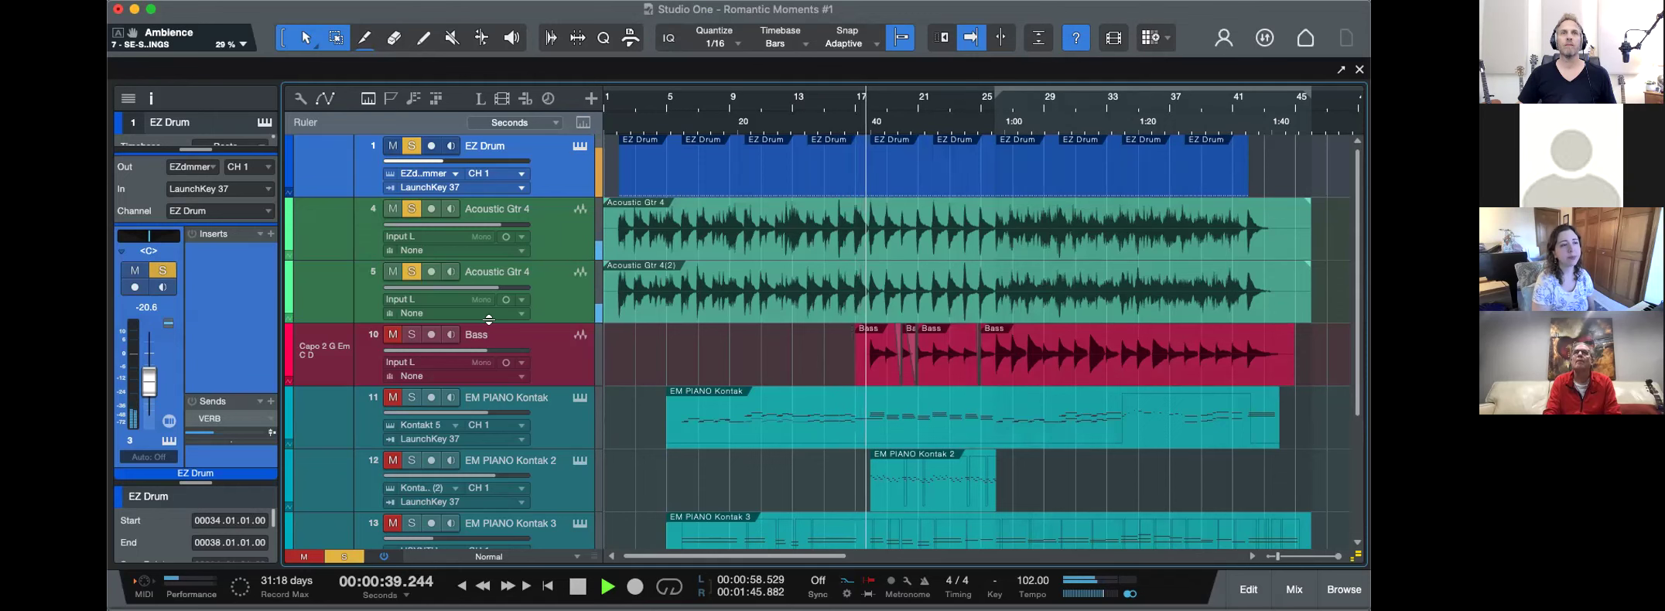
left_click(412, 334)
key("space")
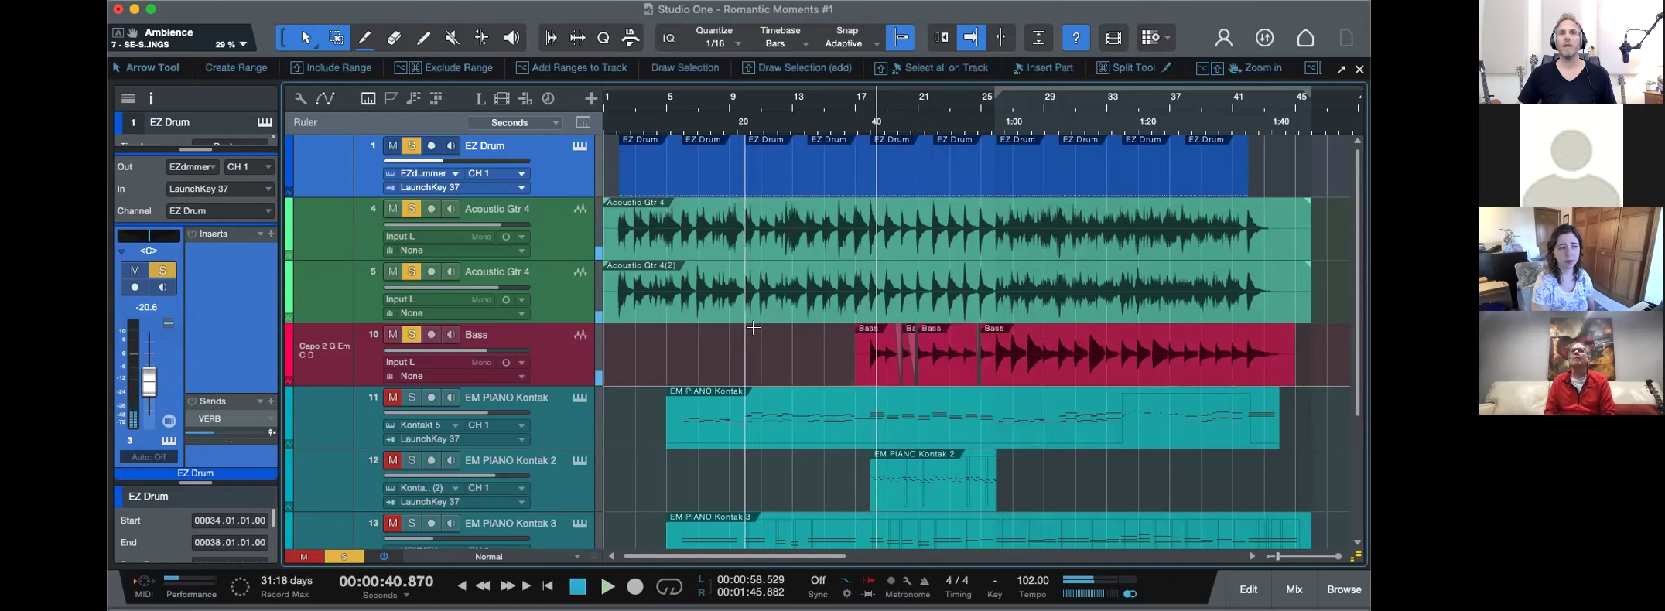
Listen to the bass entry with drums and guitars from about 38.6 seconds, and stop playback.
left_click(860, 120)
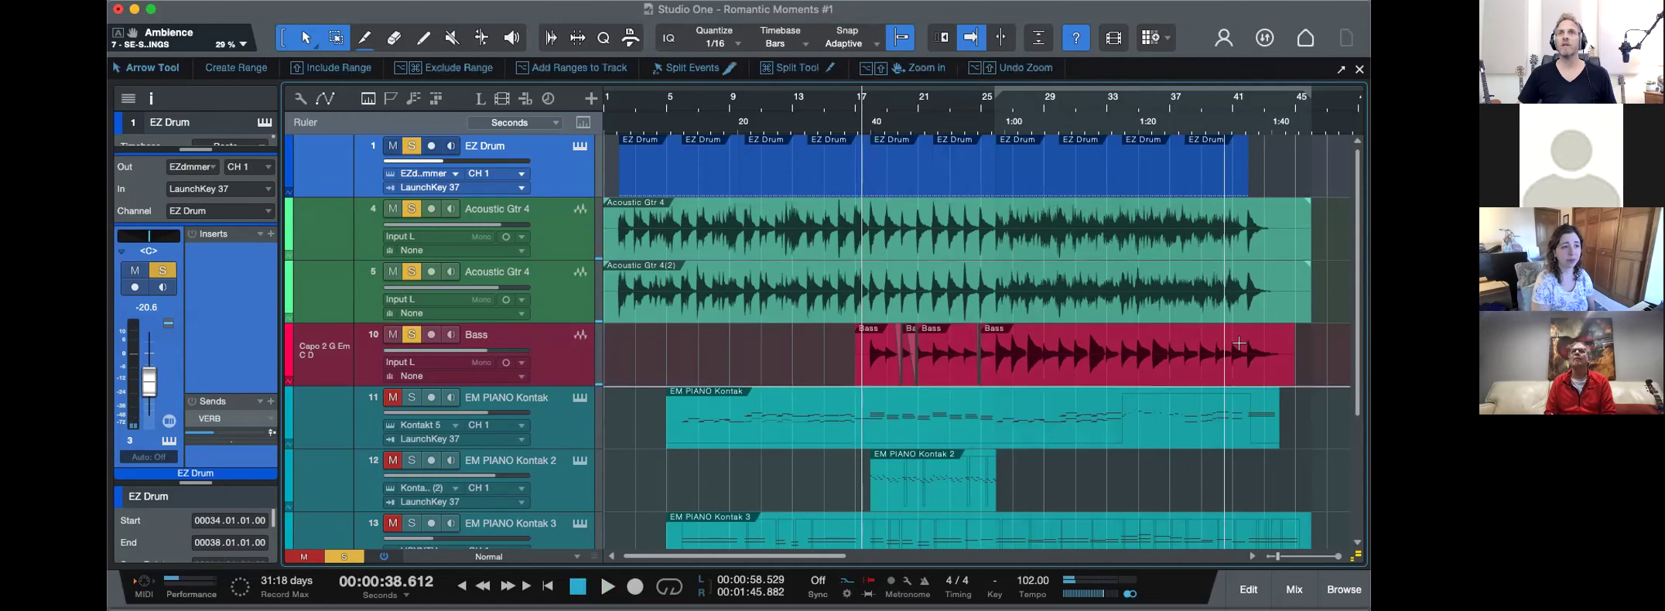
key("space")
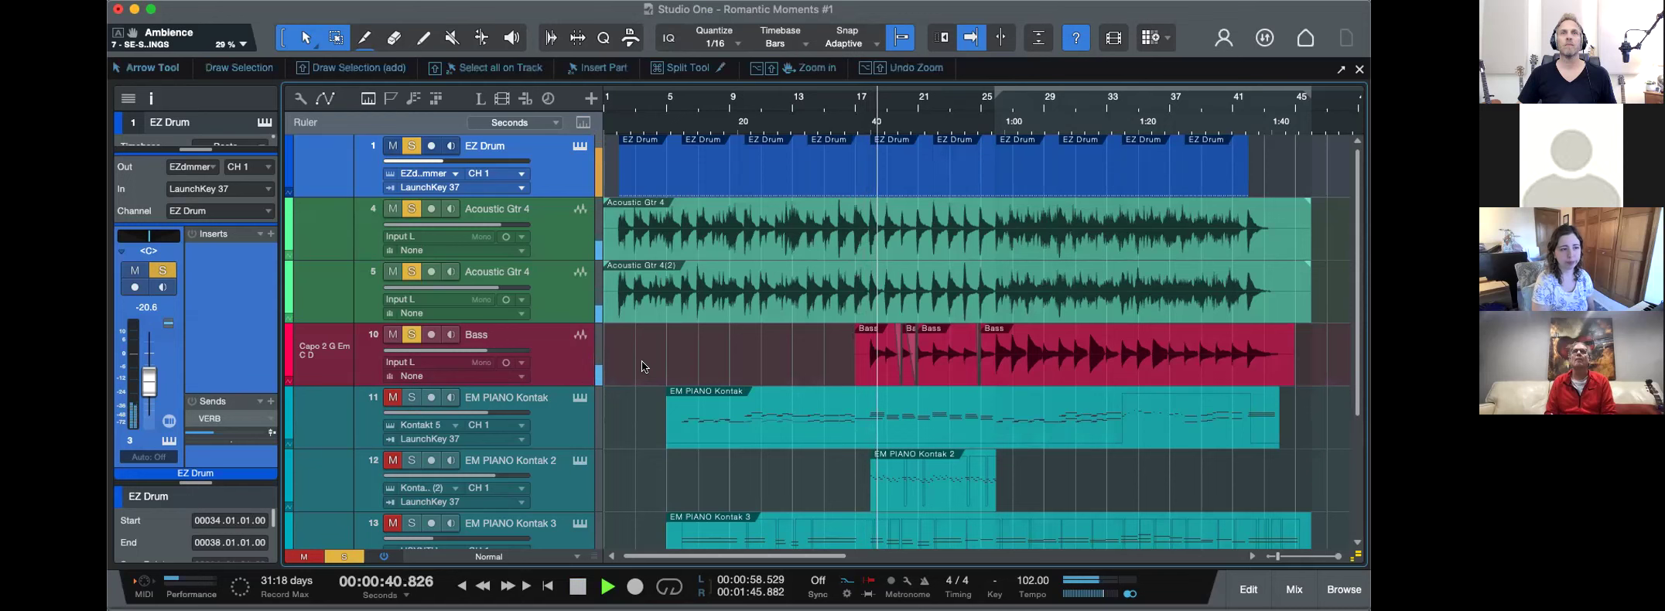
scroll(641, 361, "down", 3)
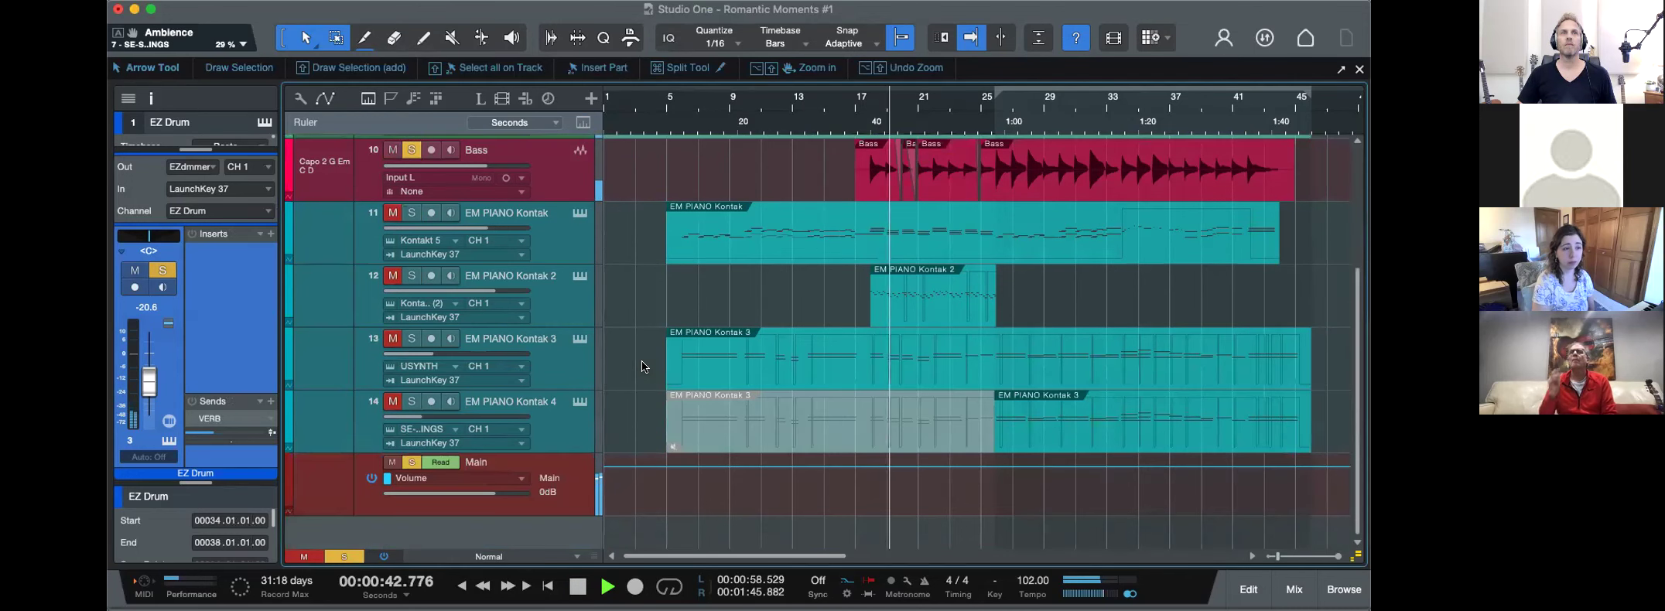
scroll(641, 361, "up", 3)
key("space")
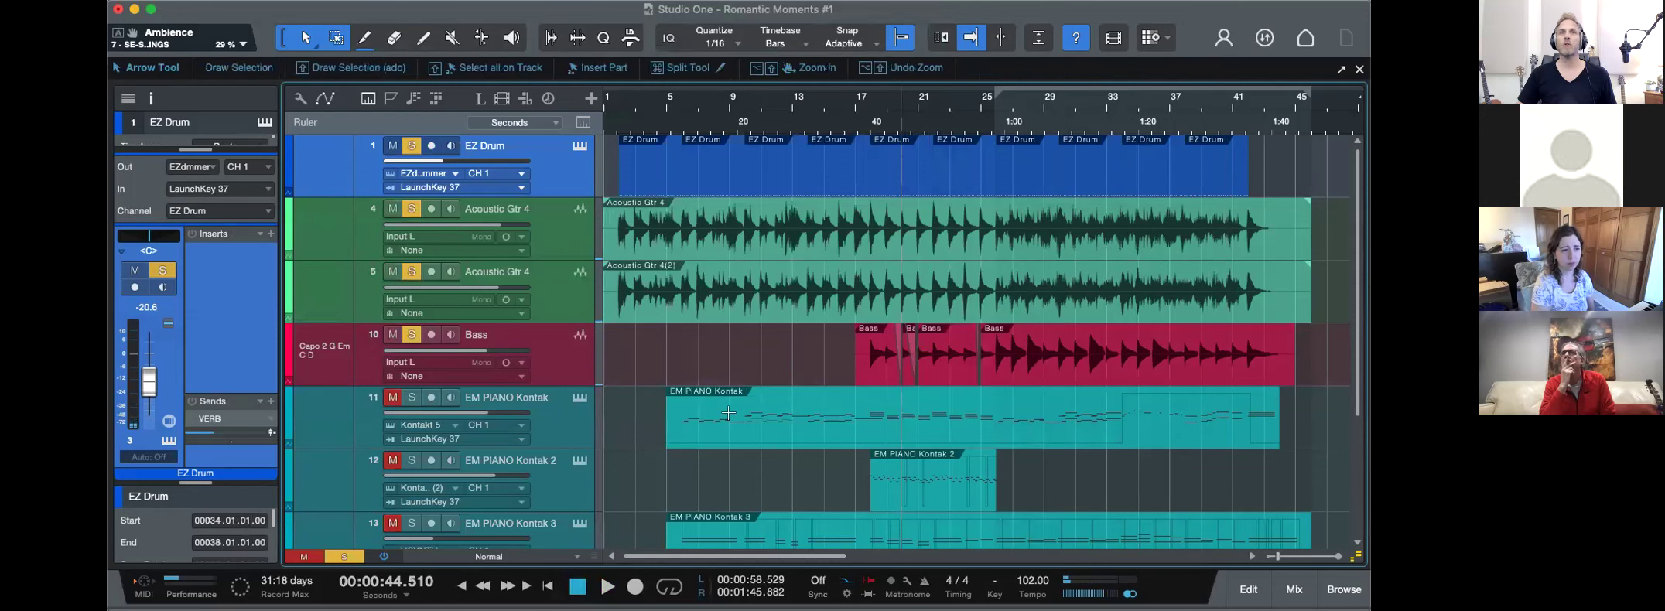
Solo the EM PIANO Kontak track, play from bar 5, and lower the track's volume to -4.1 dB.
left_click(669, 139)
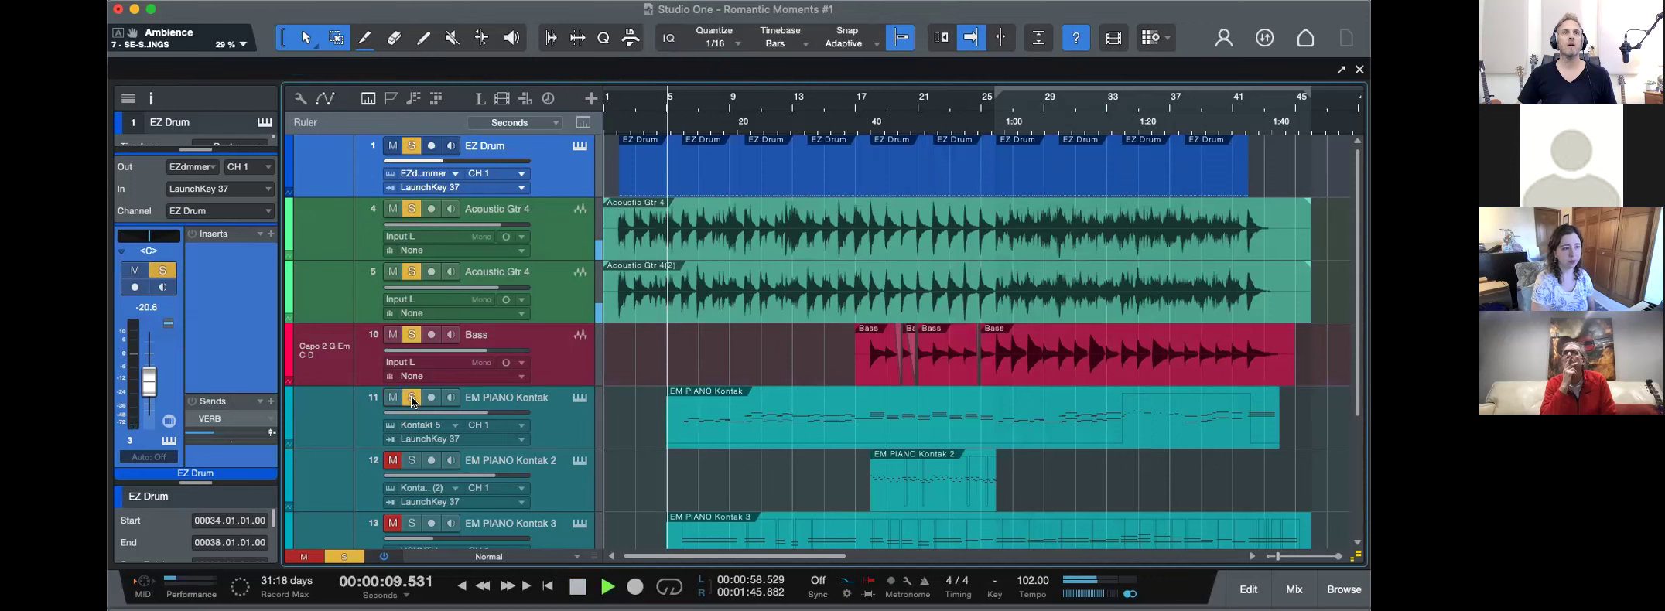
left_click(573, 414)
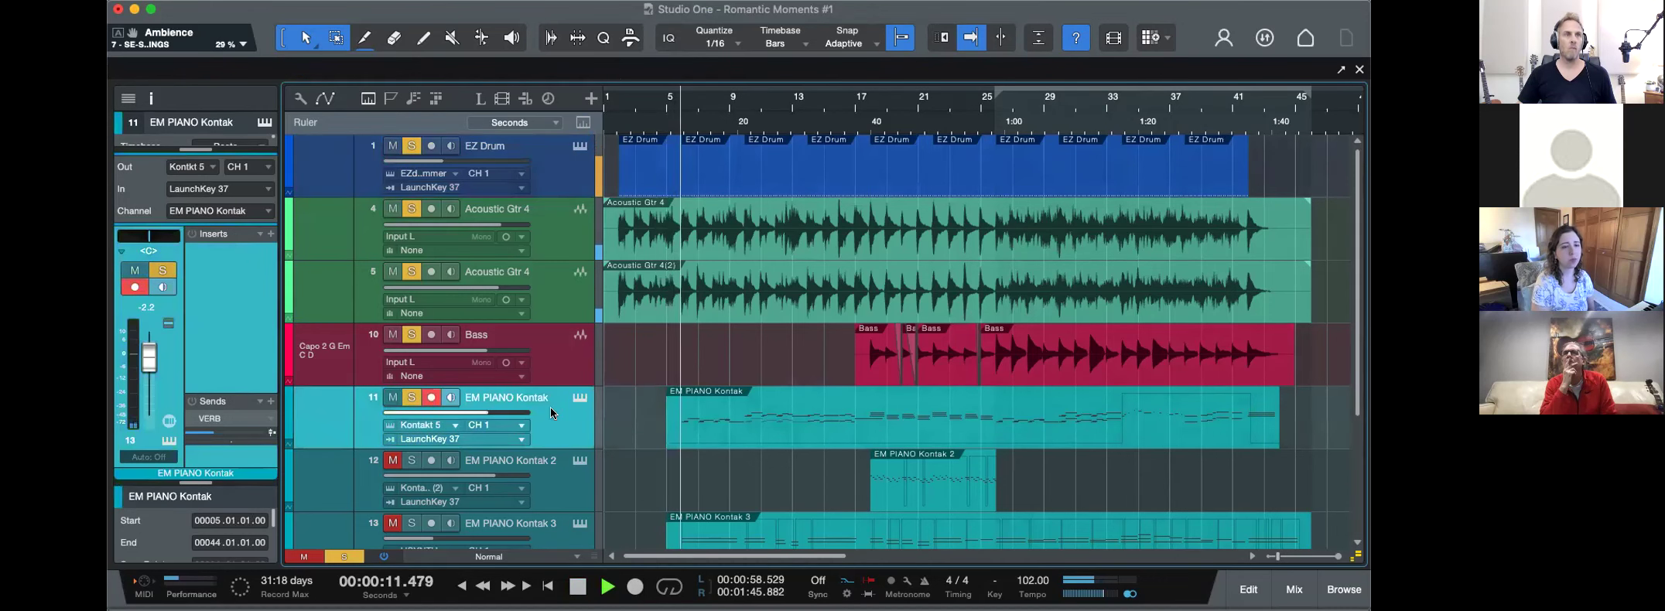
left_click_drag(496, 419, 483, 410)
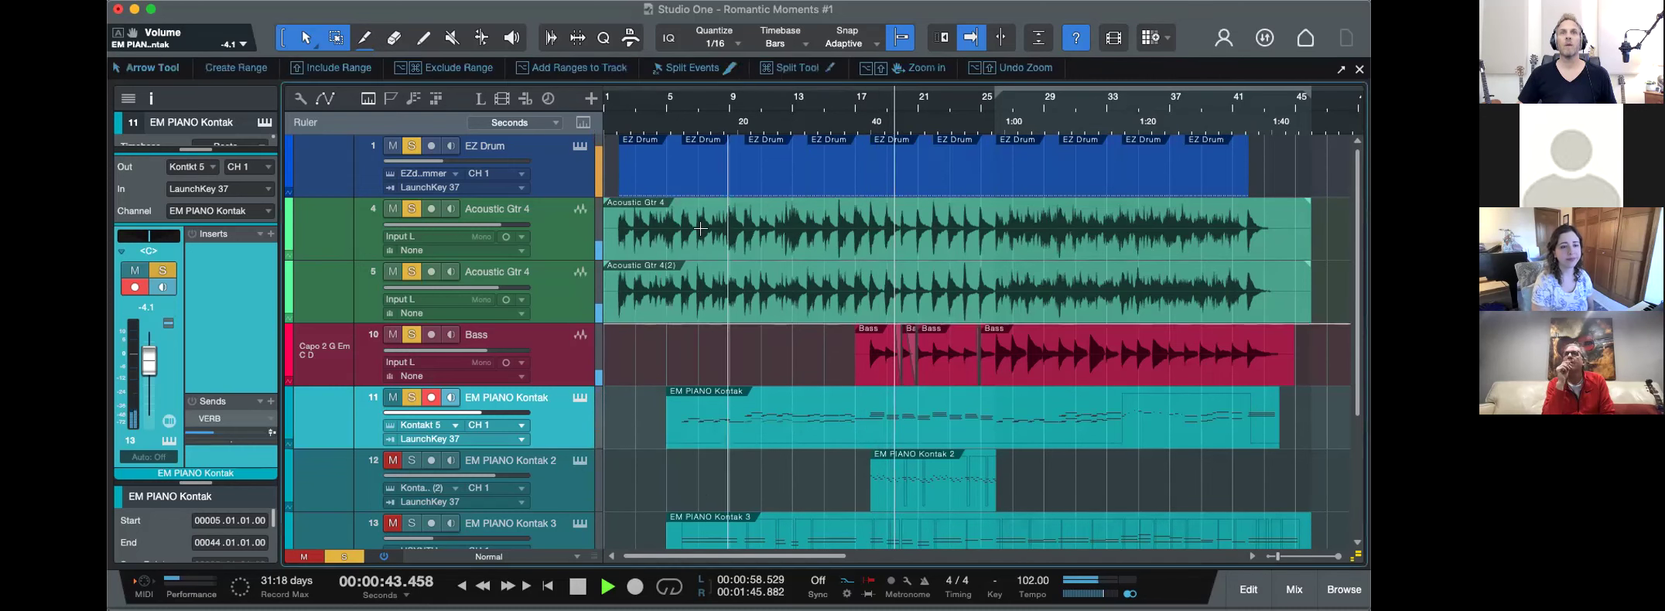
key("space")
Examine the Emotional Piano instrument on the EM PIANO Kontak track in Kontakt, and close its window.
scroll(974, 416, "down", 3)
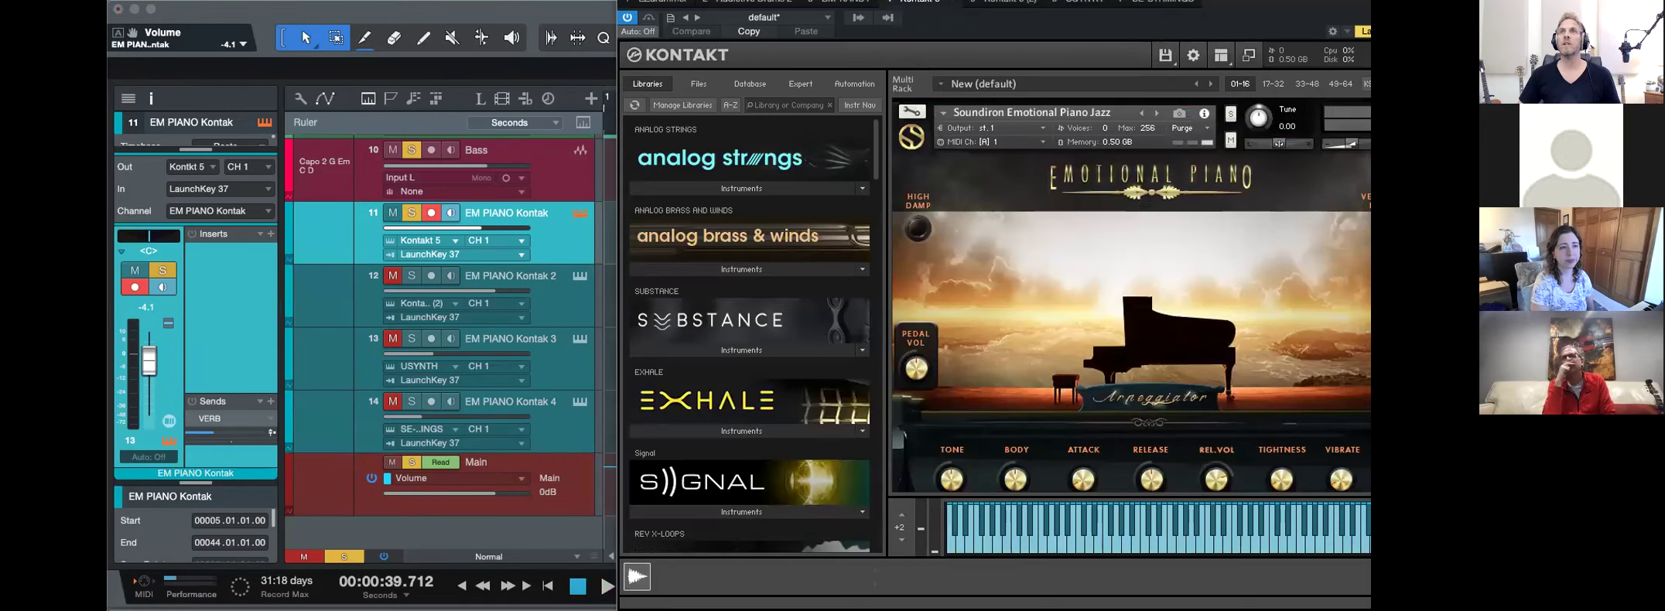
left_click_drag(1006, 2, 577, 6)
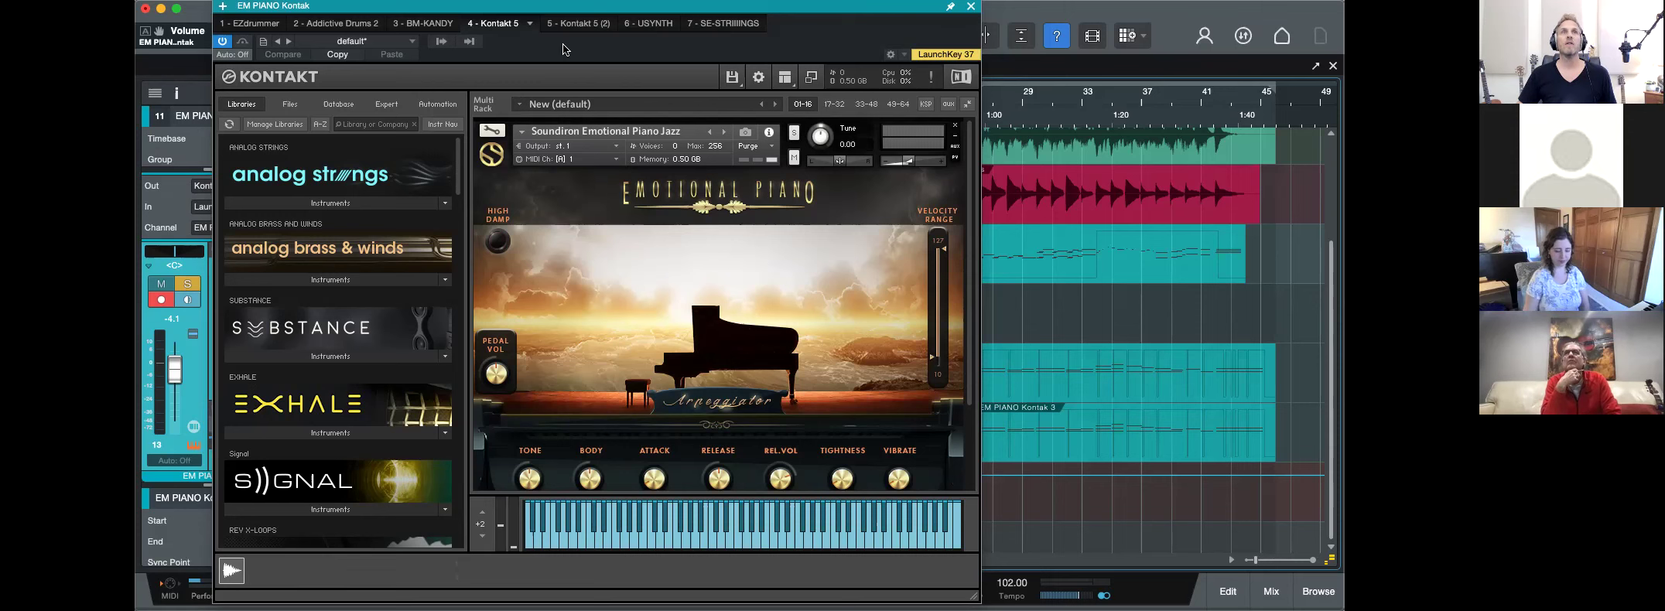
left_click_drag(478, 15, 461, 54)
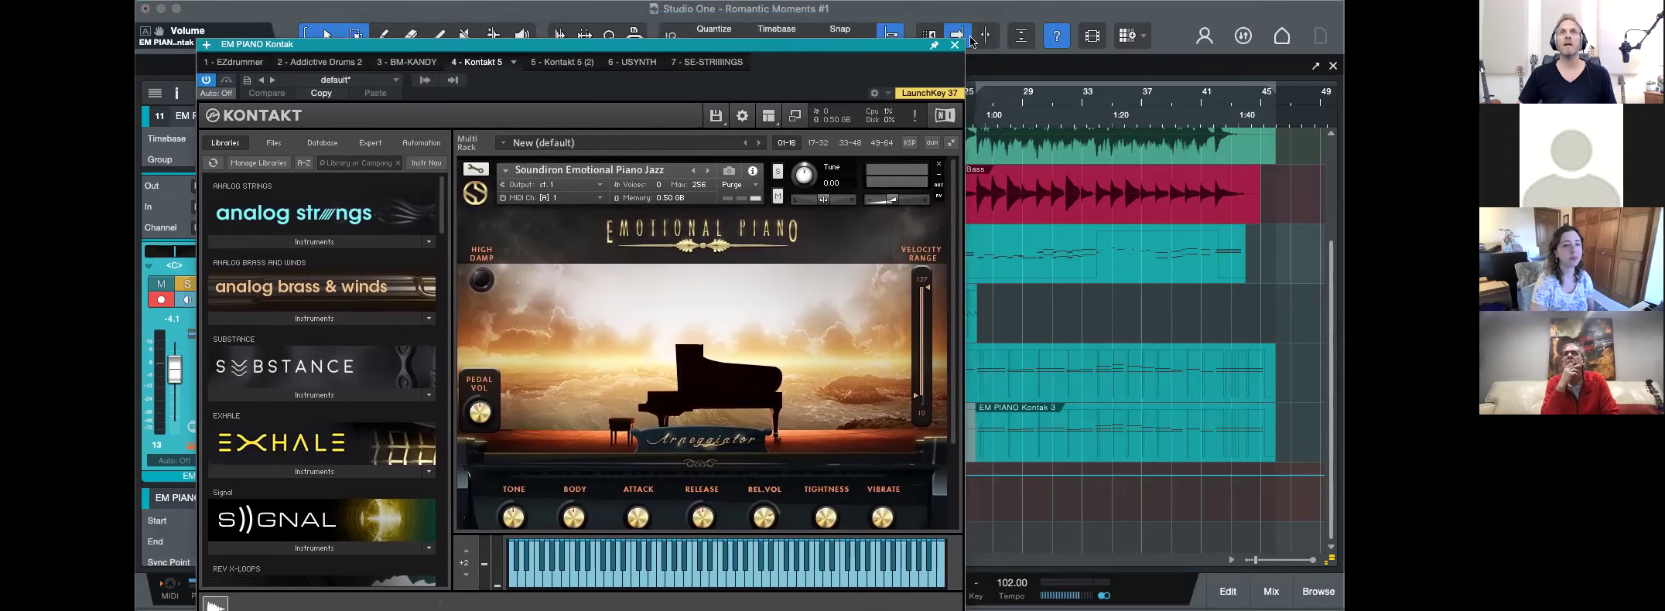
left_click(954, 47)
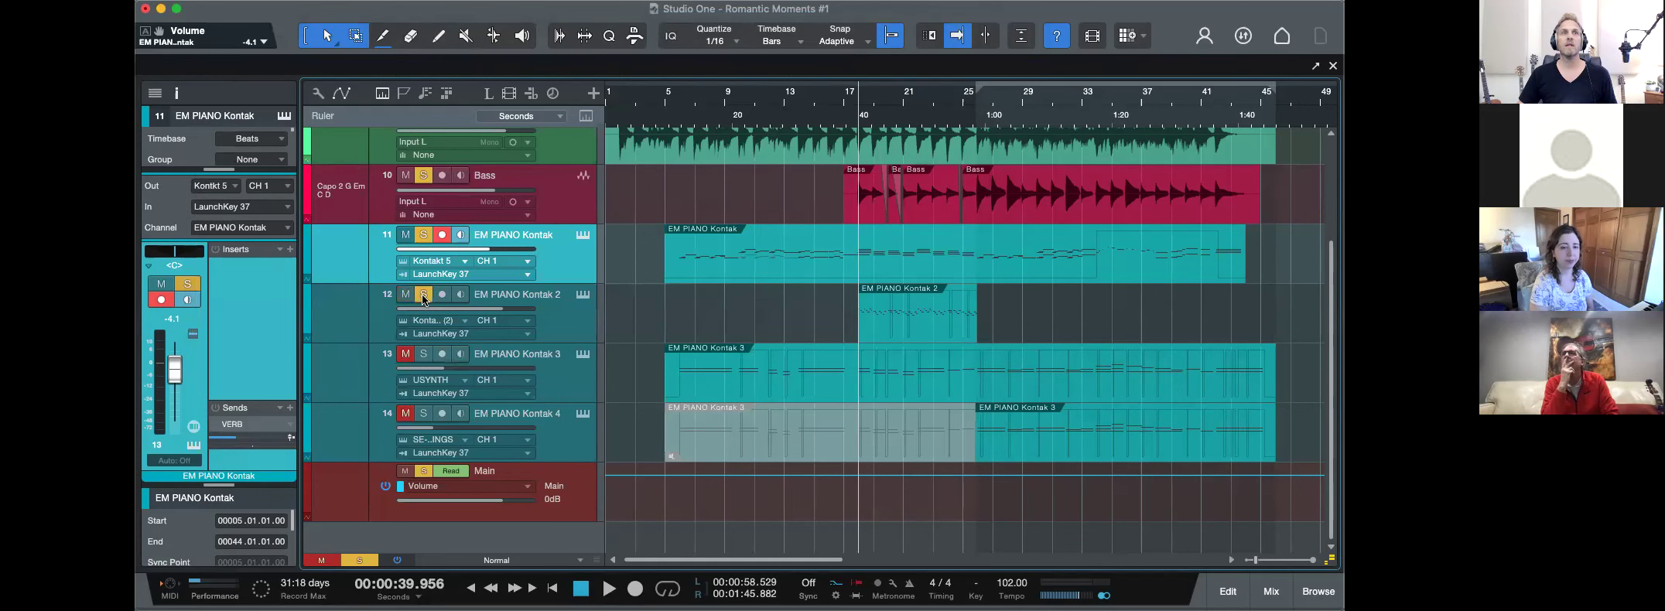
Play the passage where EM PIANO Kontak 2 enters, with that track soloed alongside the others.
scroll(912, 336, "up", 2)
scroll(913, 336, "down", 2)
key("space")
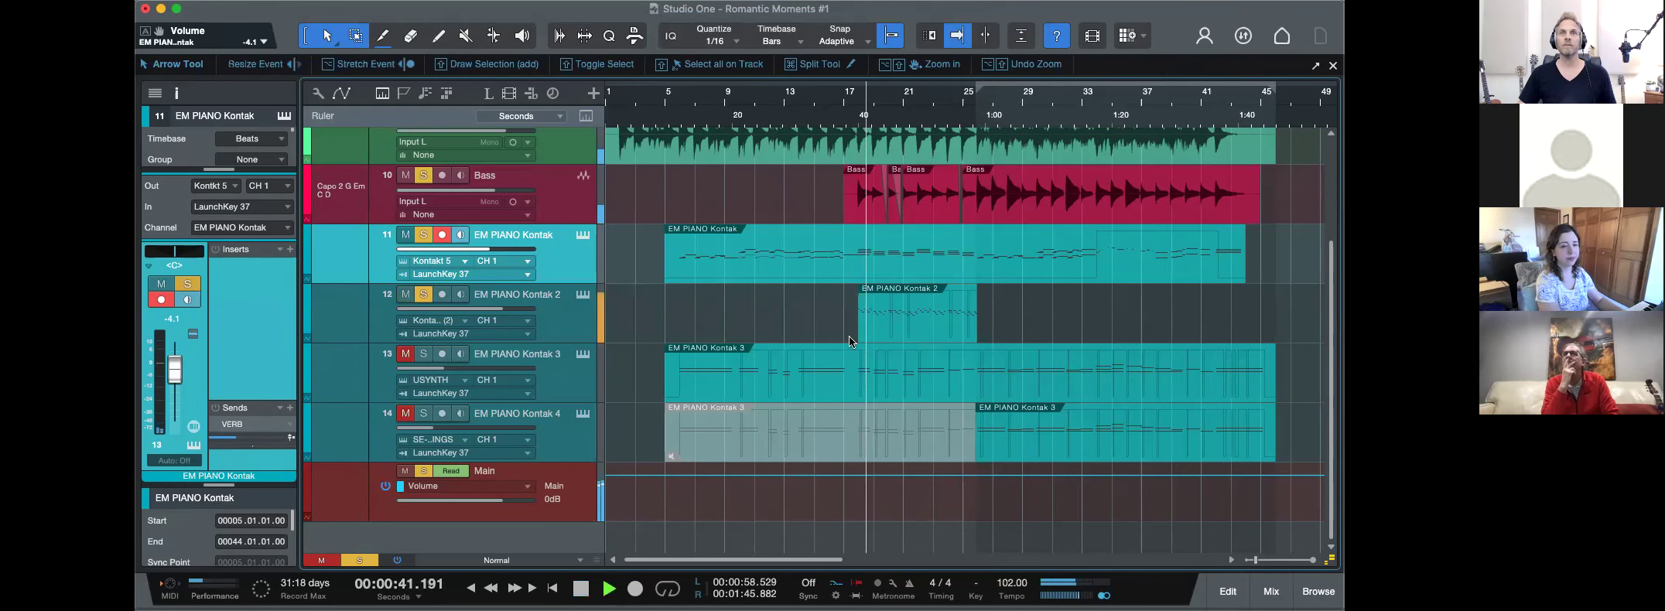
Examine the Una Corda Cotton instrument on the EM PIANO Kontak 2 track, and close its window.
left_click(582, 294)
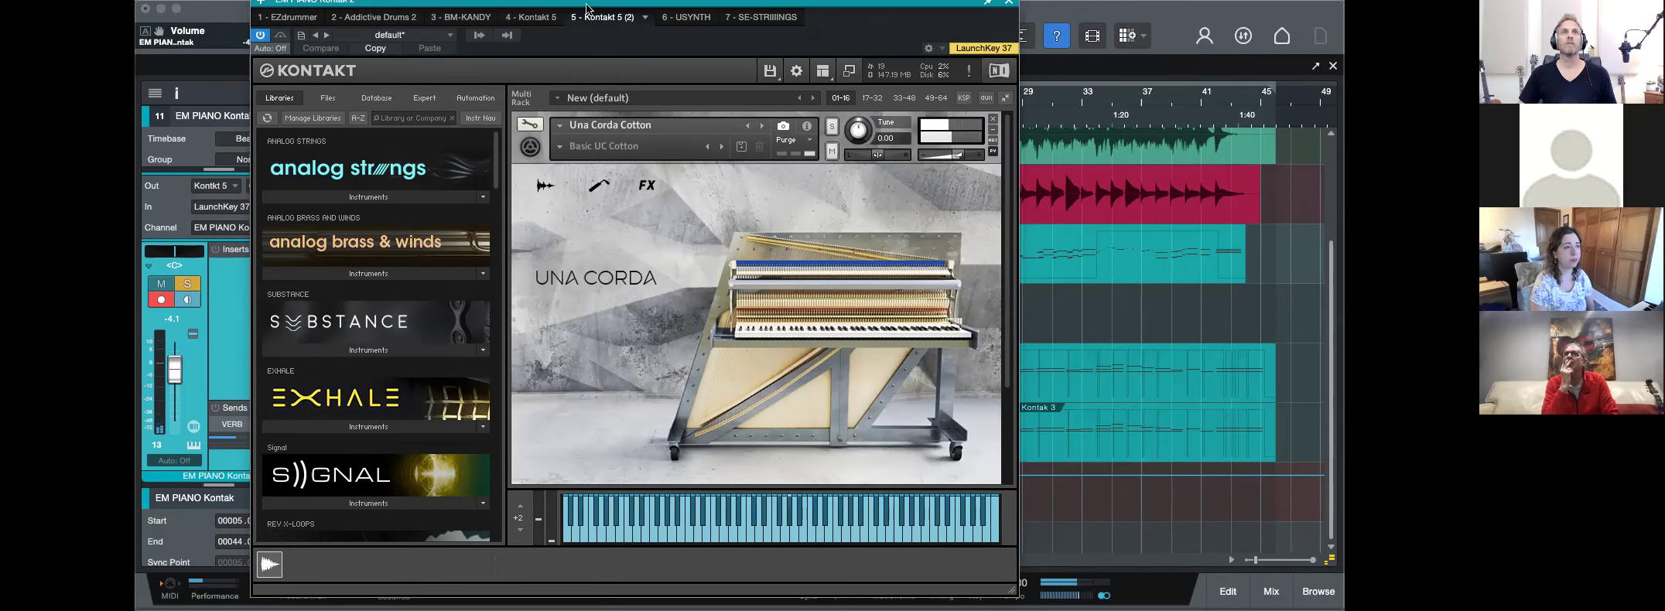
left_click_drag(587, 6, 745, 7)
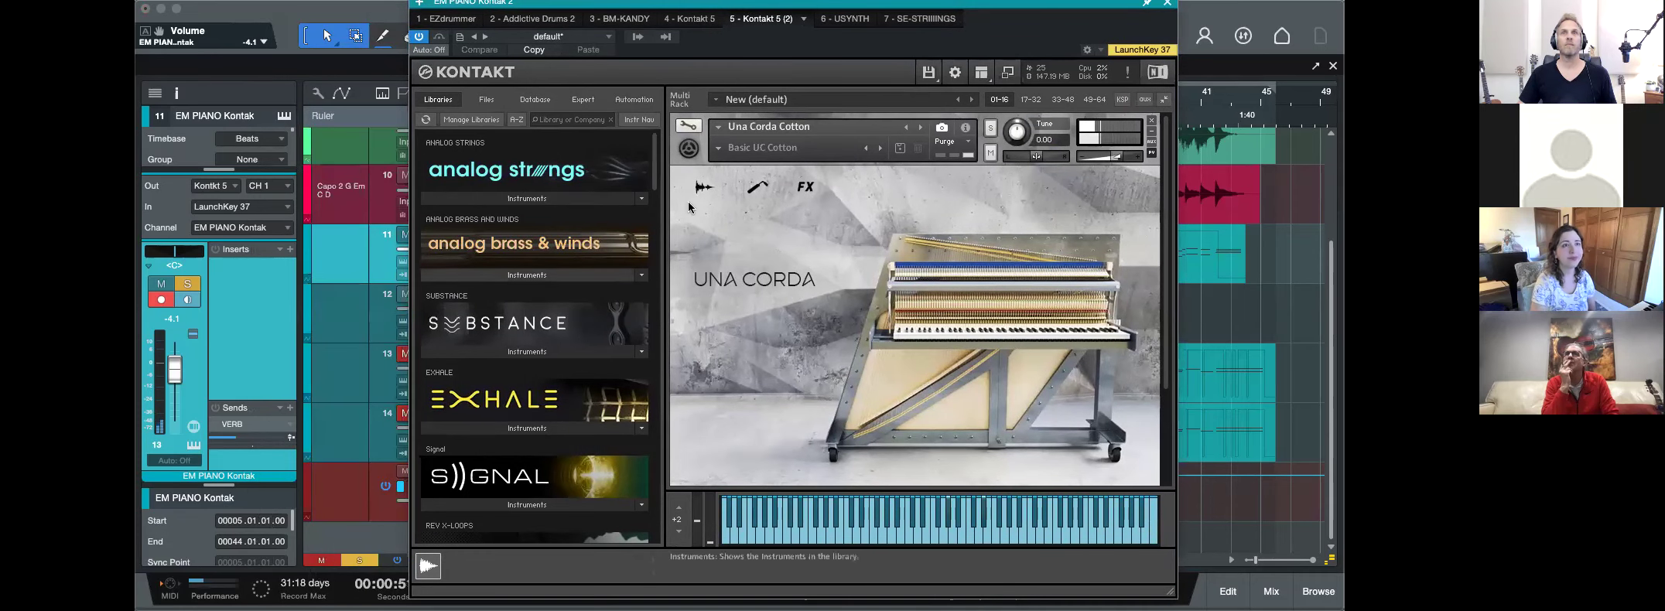
left_click(1168, 5)
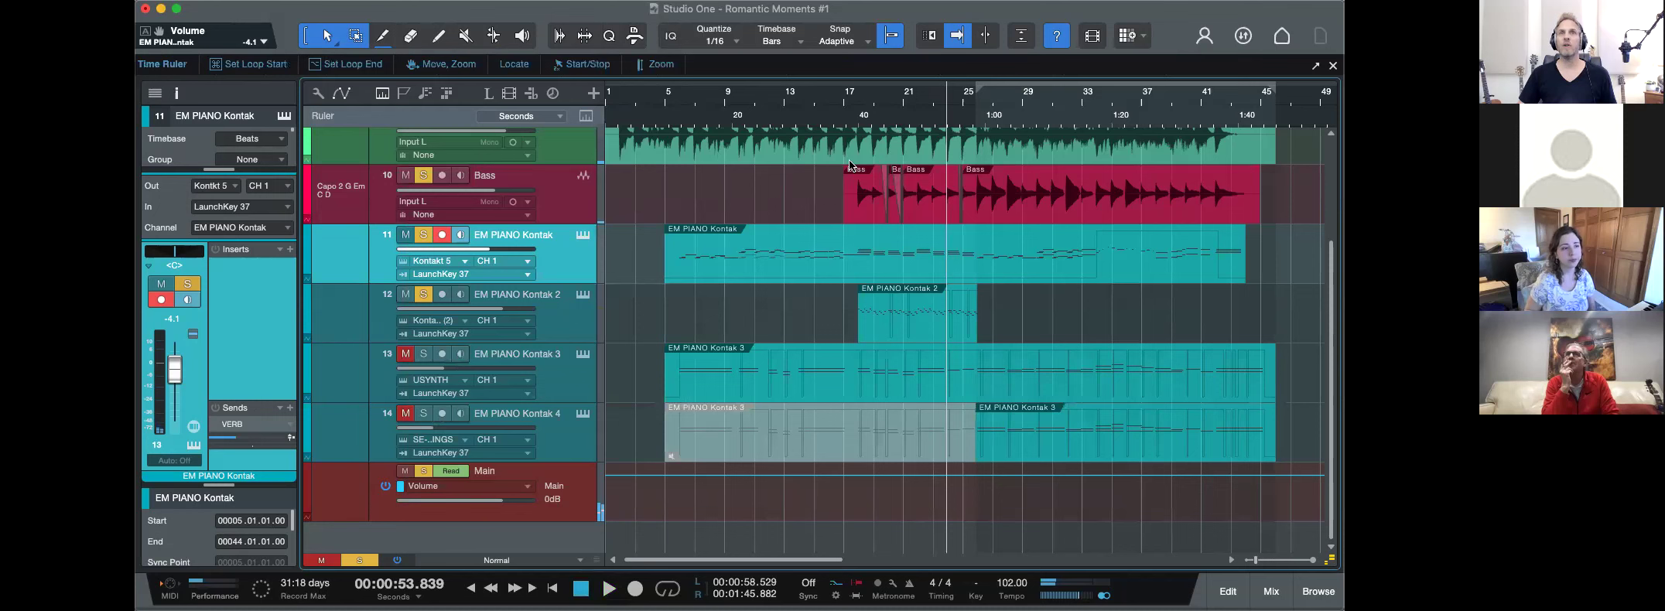
View the Una Corda Cotton instrument once more, close its window, and select the EM PIANO Kontak 2 track.
left_click(583, 296)
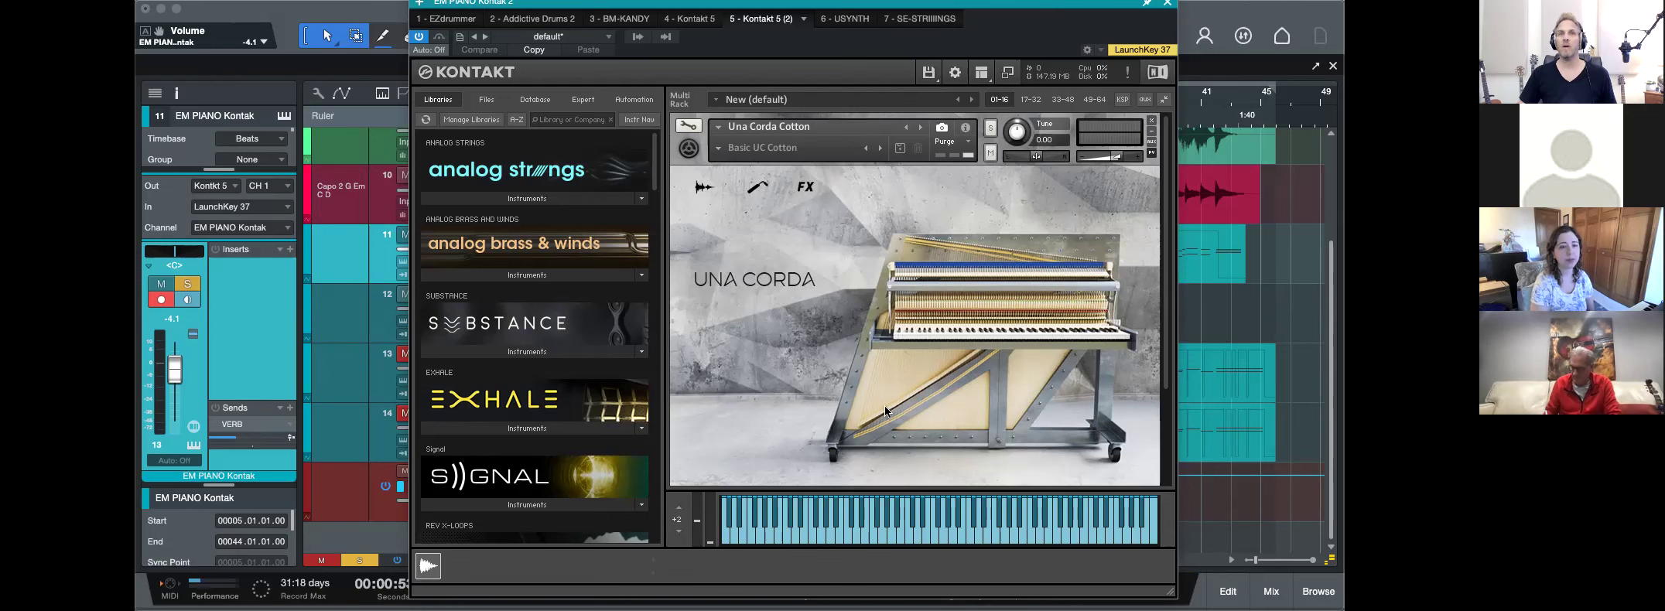
left_click(1167, 5)
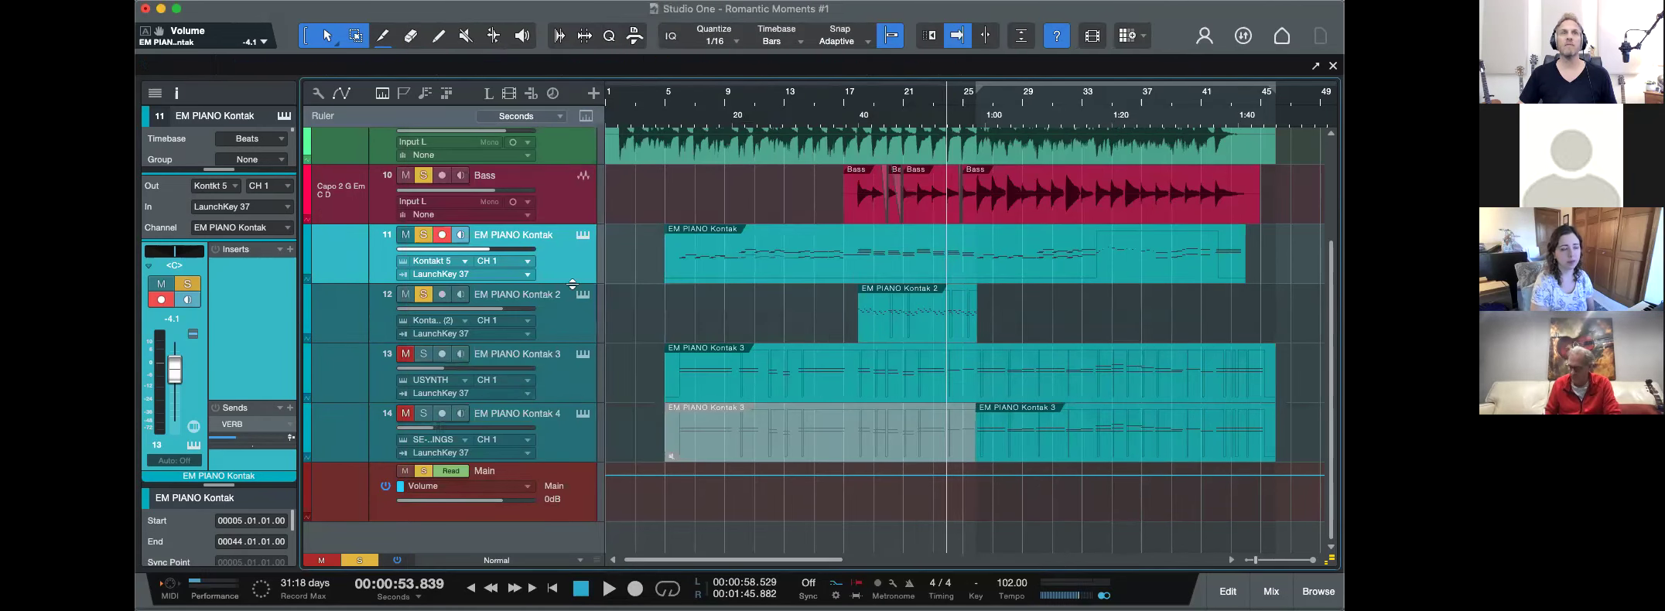
left_click(583, 329)
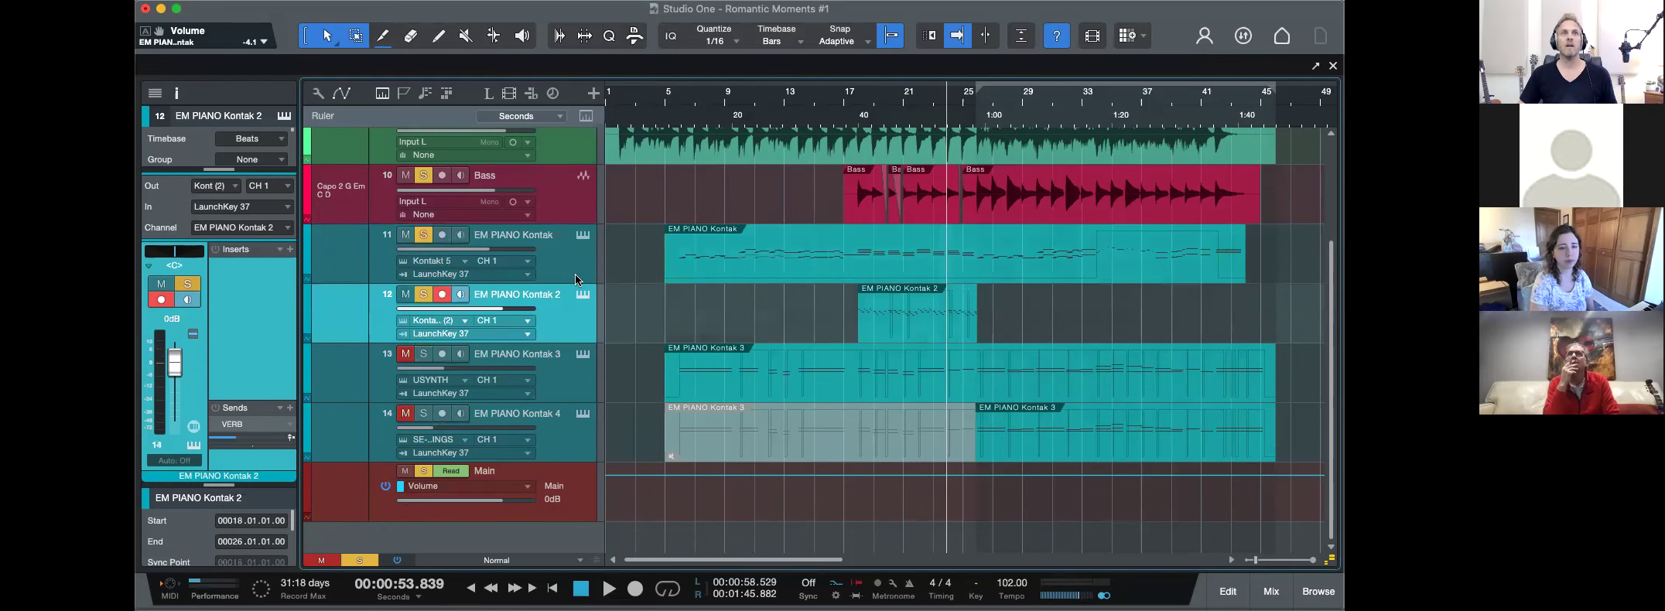
scroll(576, 267, "up", 4)
left_click(575, 164)
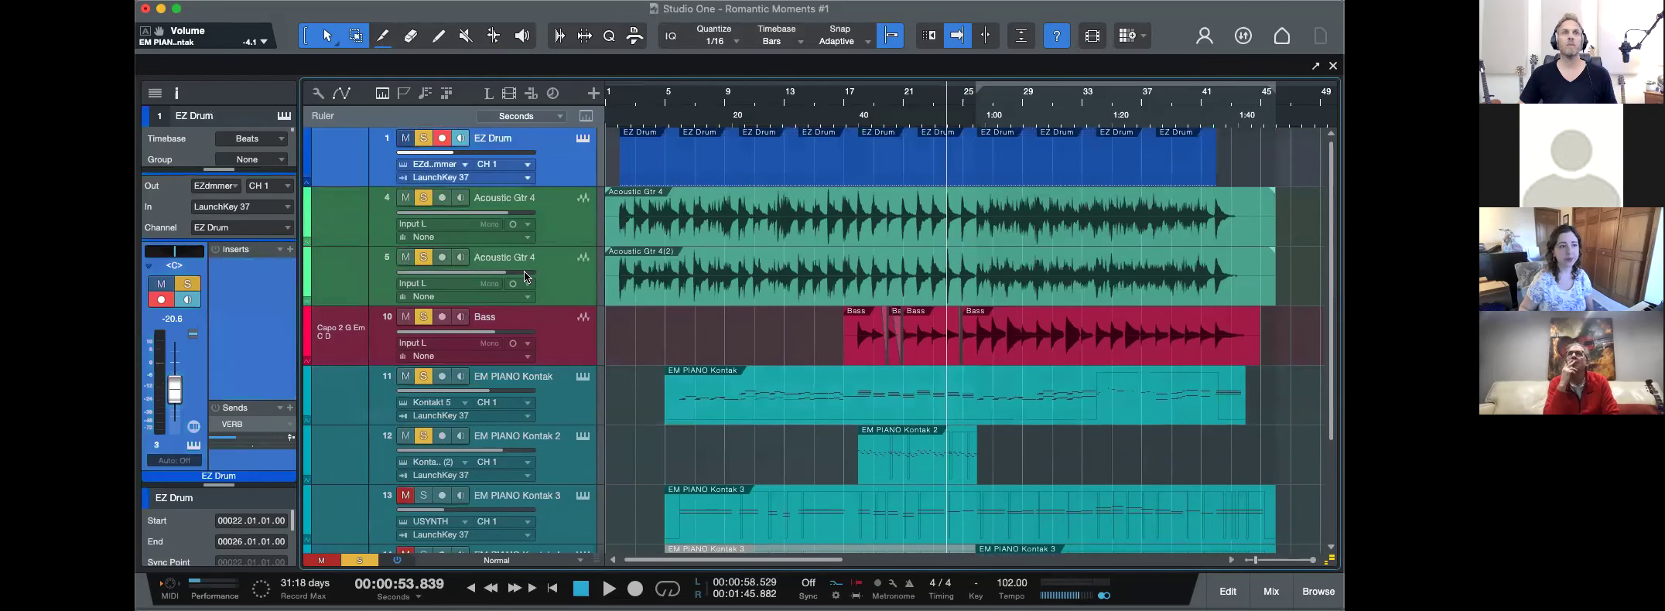
scroll(526, 277, "down", 2)
left_click(565, 336)
left_click(427, 308)
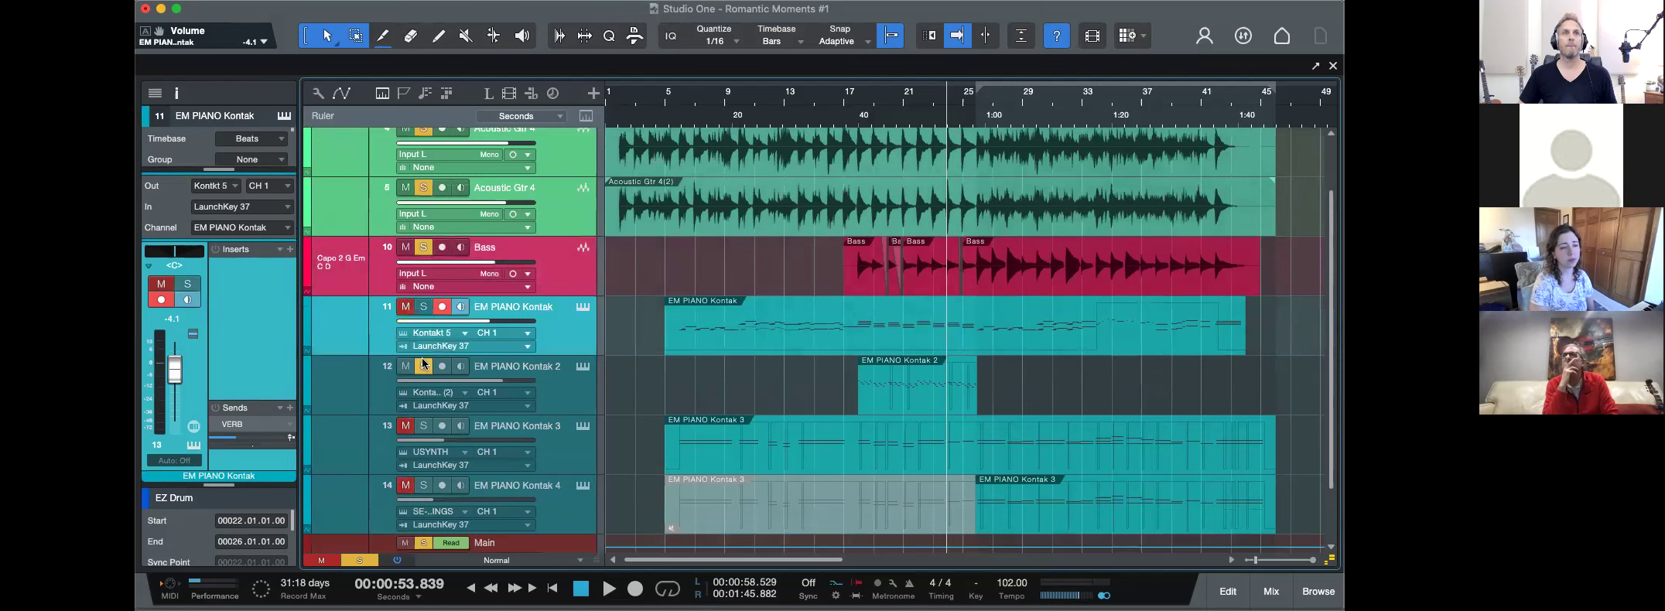
left_click(420, 310)
left_click(550, 209)
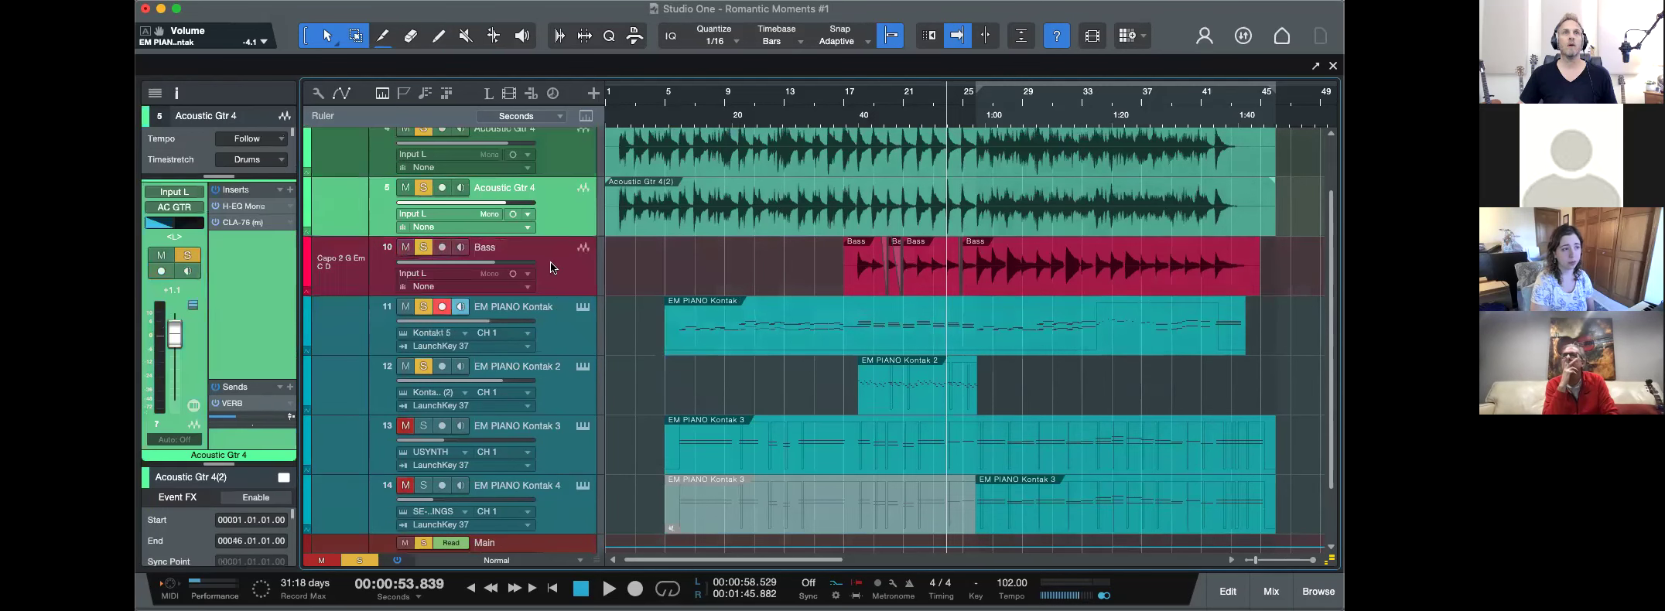
Select the tracks from EZ Drum to EM PIANO Kontak 2 and clear their solos.
left_click(565, 386)
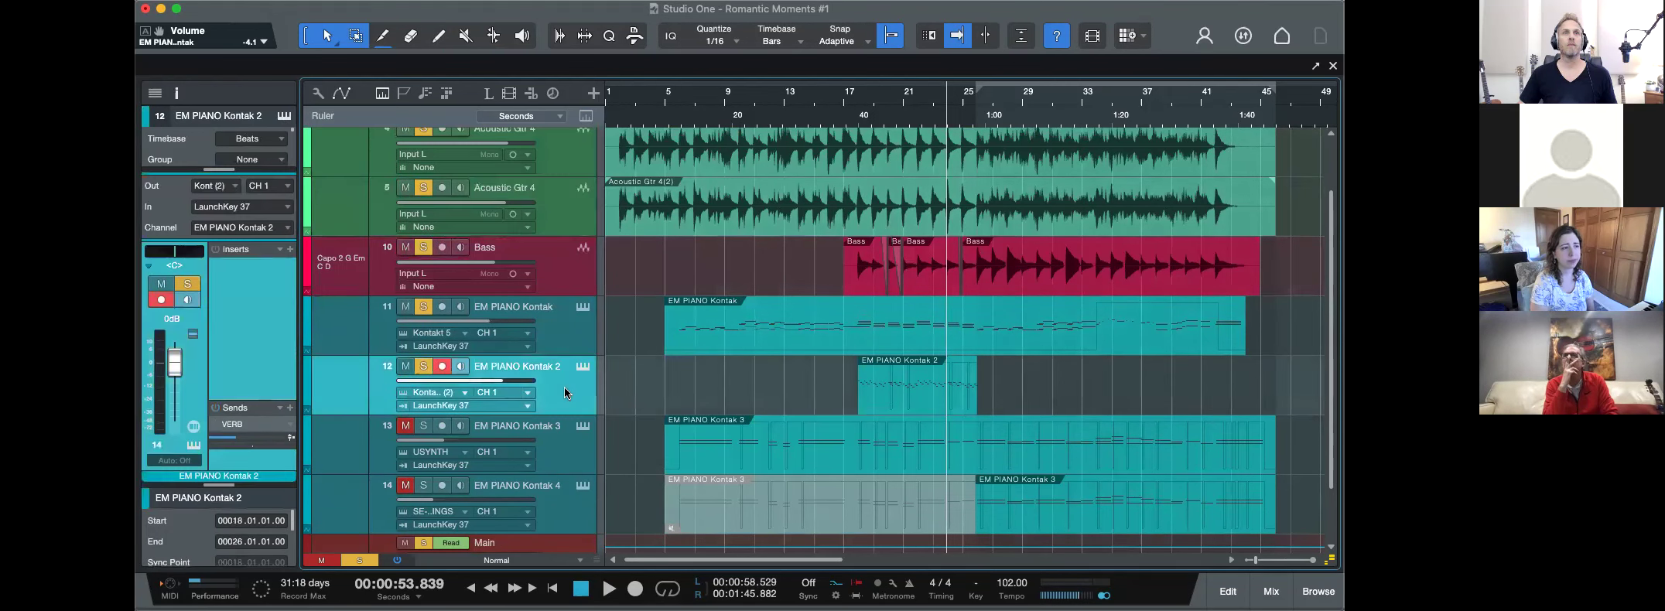
scroll(577, 212, "up", 2)
left_click(568, 156, "shift")
left_click(422, 140)
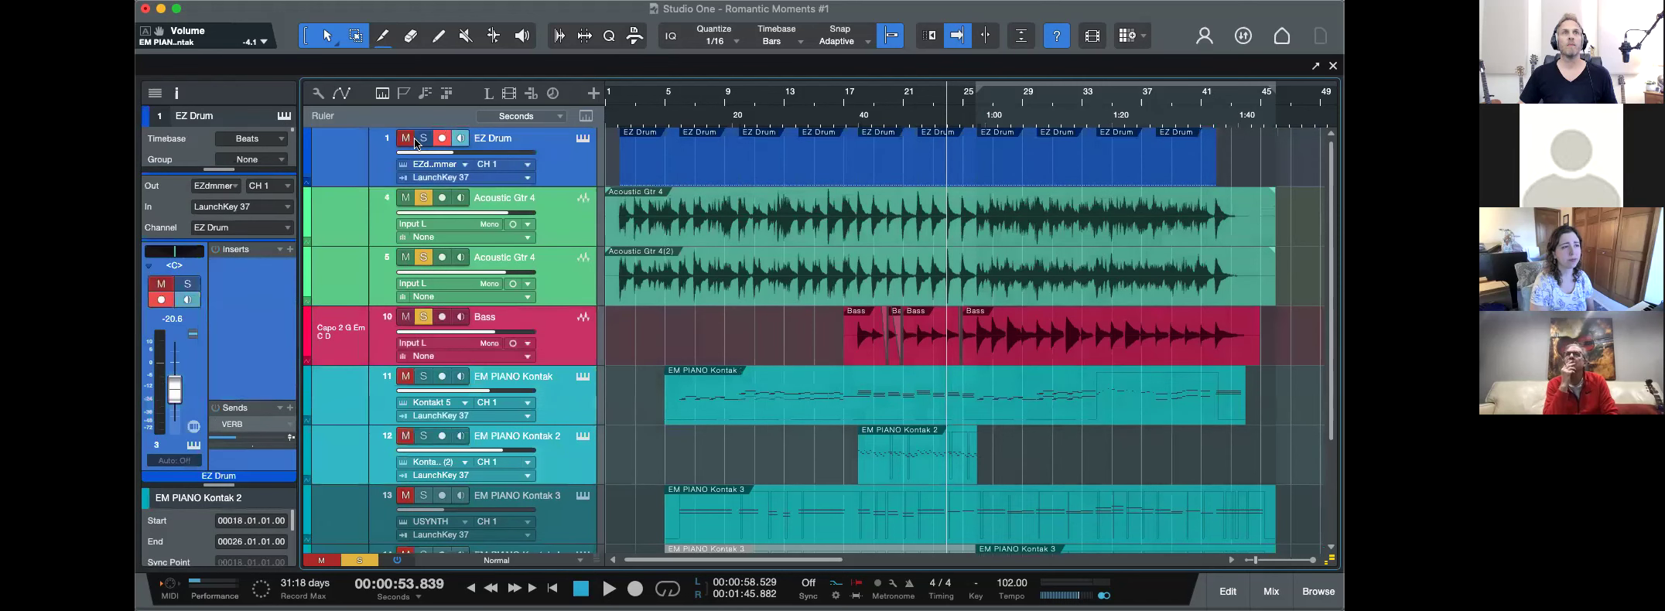
left_click(422, 199)
scroll(429, 272, "down", 3)
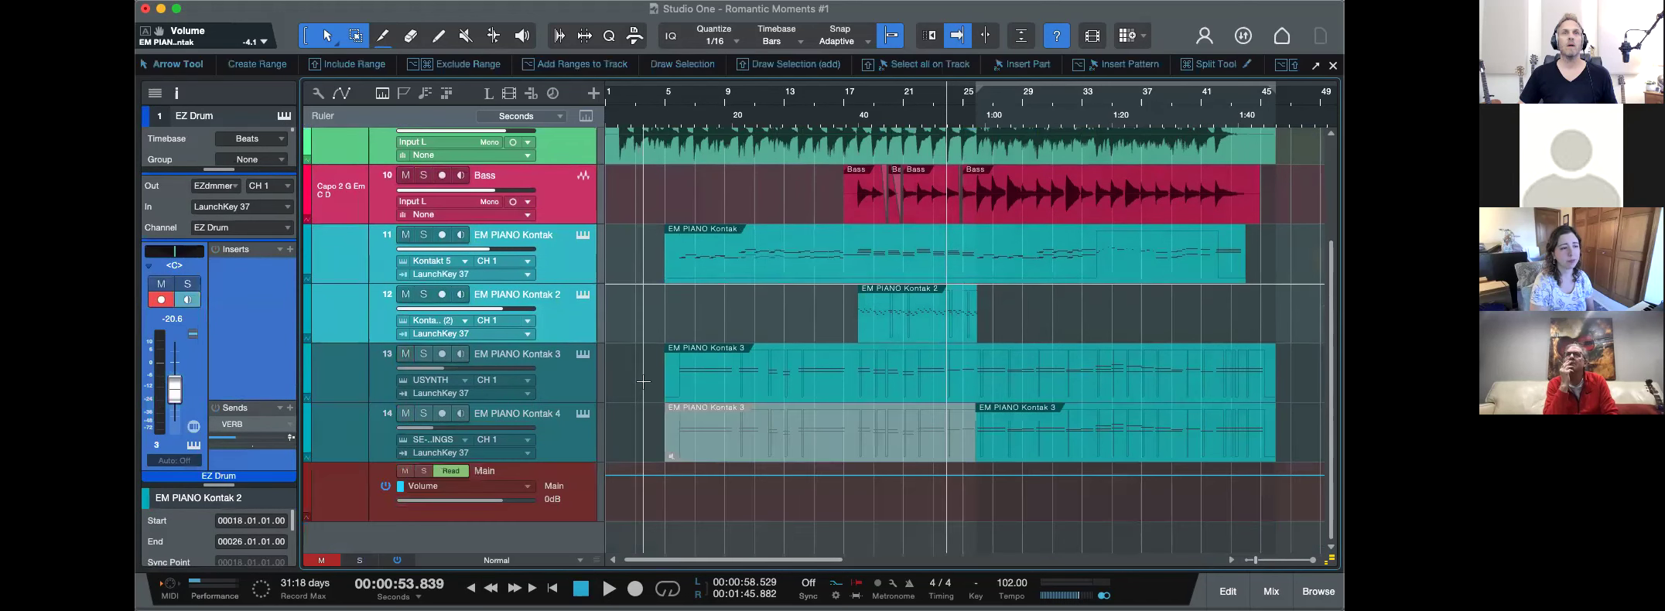
Play from about bar 18 and narrow the solo down to only the EM PIANO Kontak 2 track.
left_click(423, 292)
key("space")
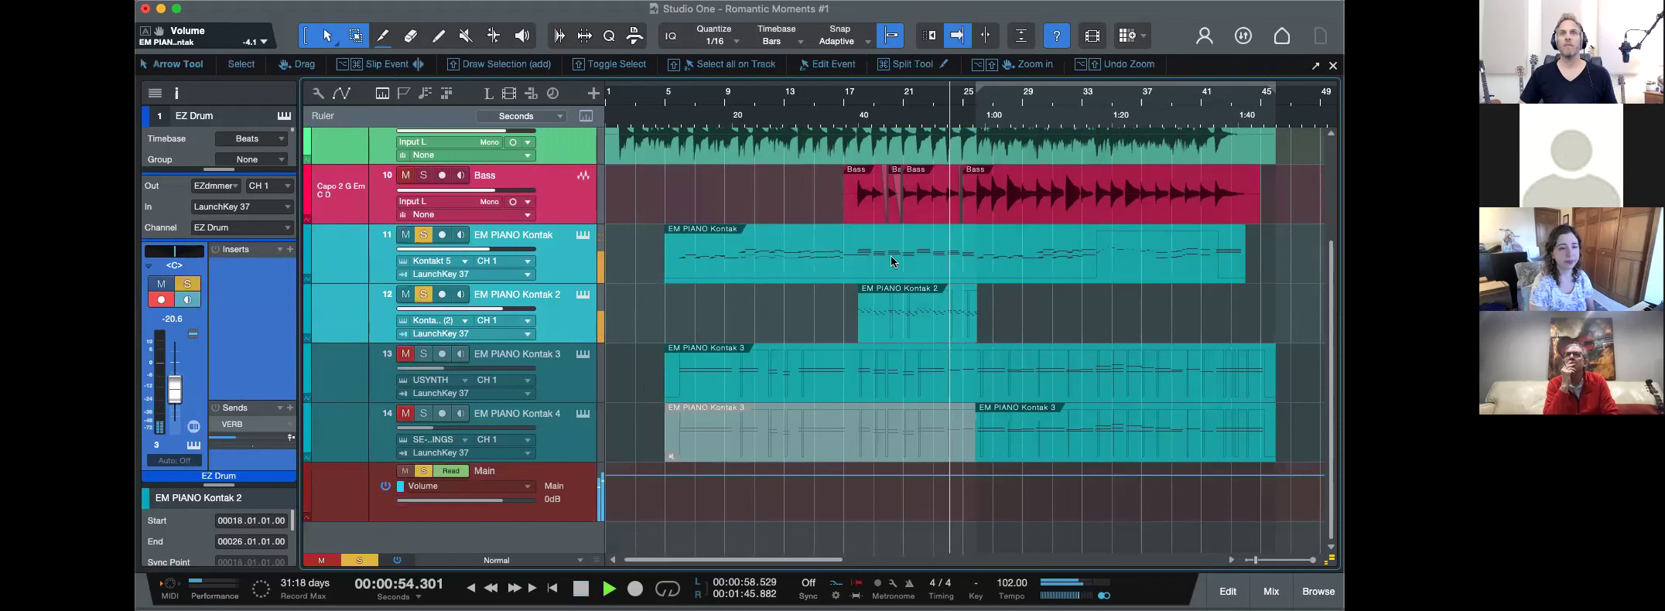
left_click(866, 95)
scroll(554, 190, "up", 3)
left_click(423, 436)
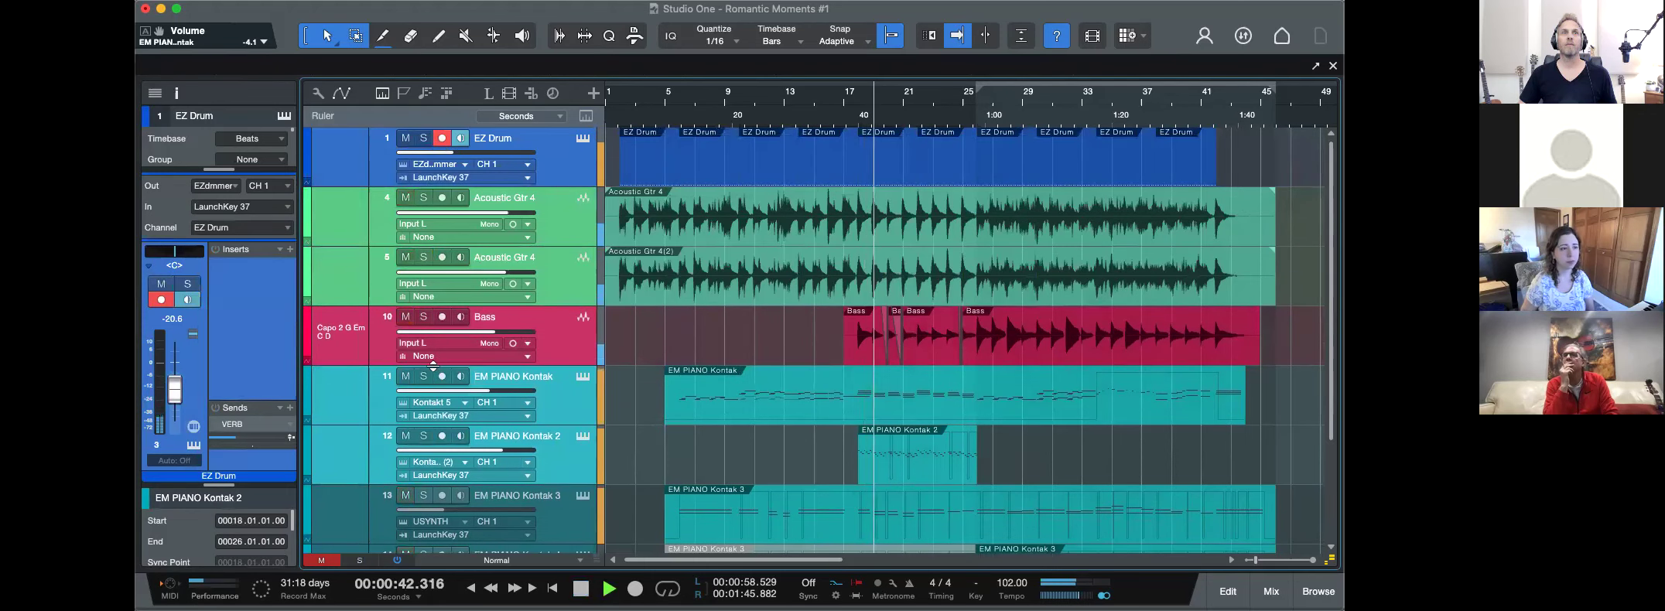
left_click(566, 332)
left_click(423, 436)
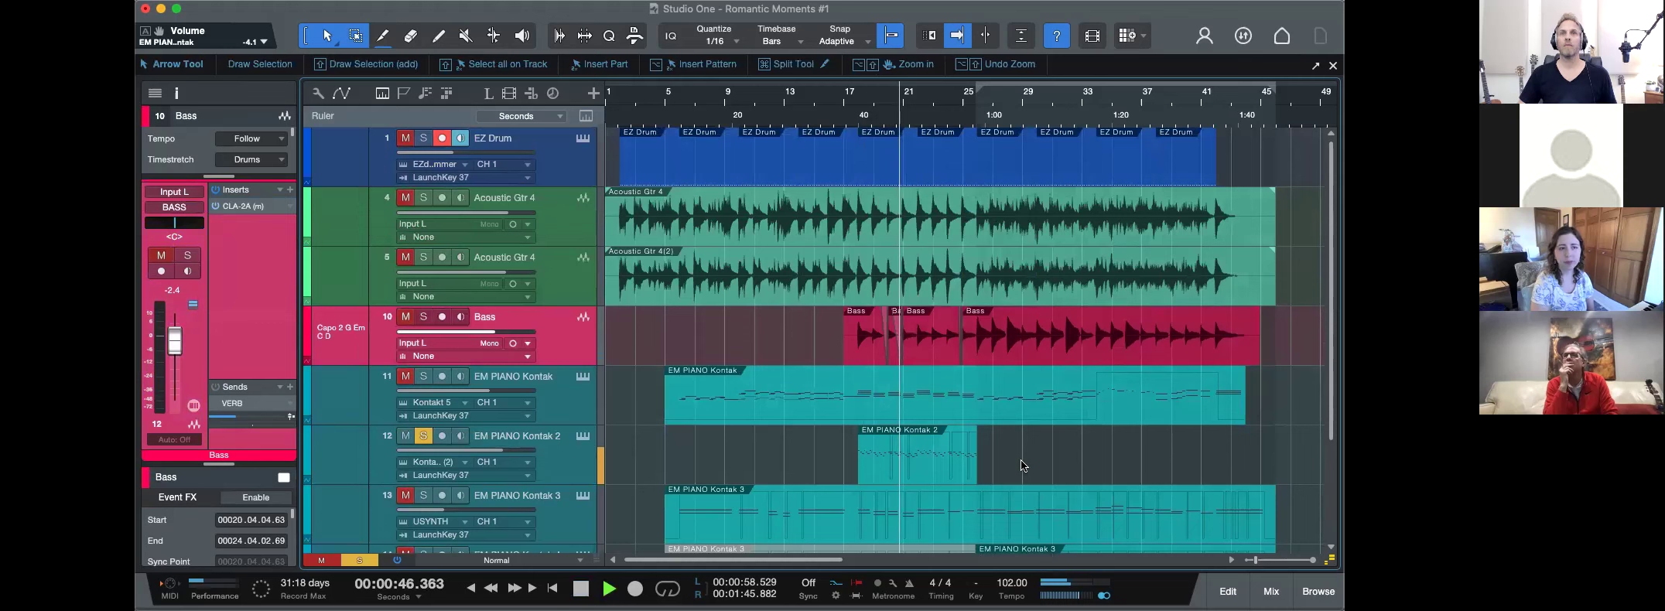
Examine the Una Corda Cotton instrument while EM PIANO Kontak 2 plays alone, close its window, and clear the track's solo.
scroll(1021, 458, "down", 3)
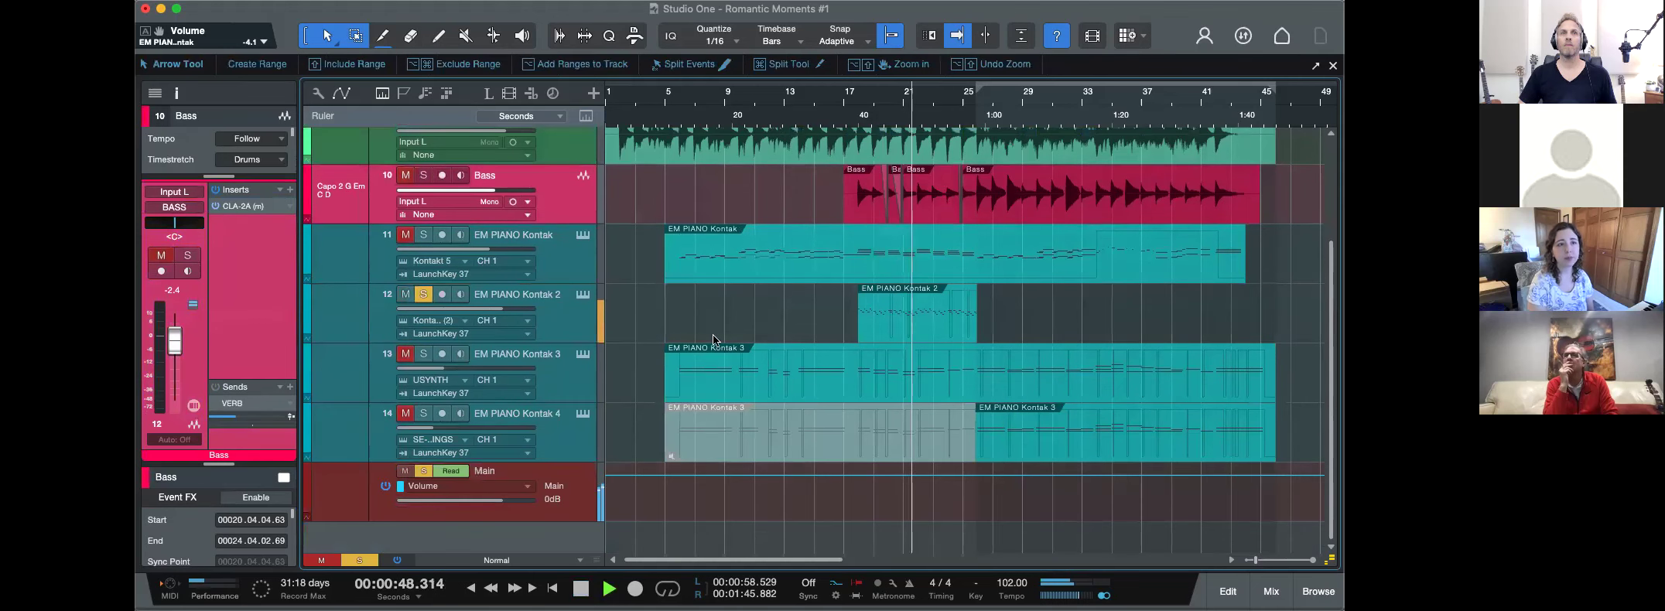
left_click(584, 296)
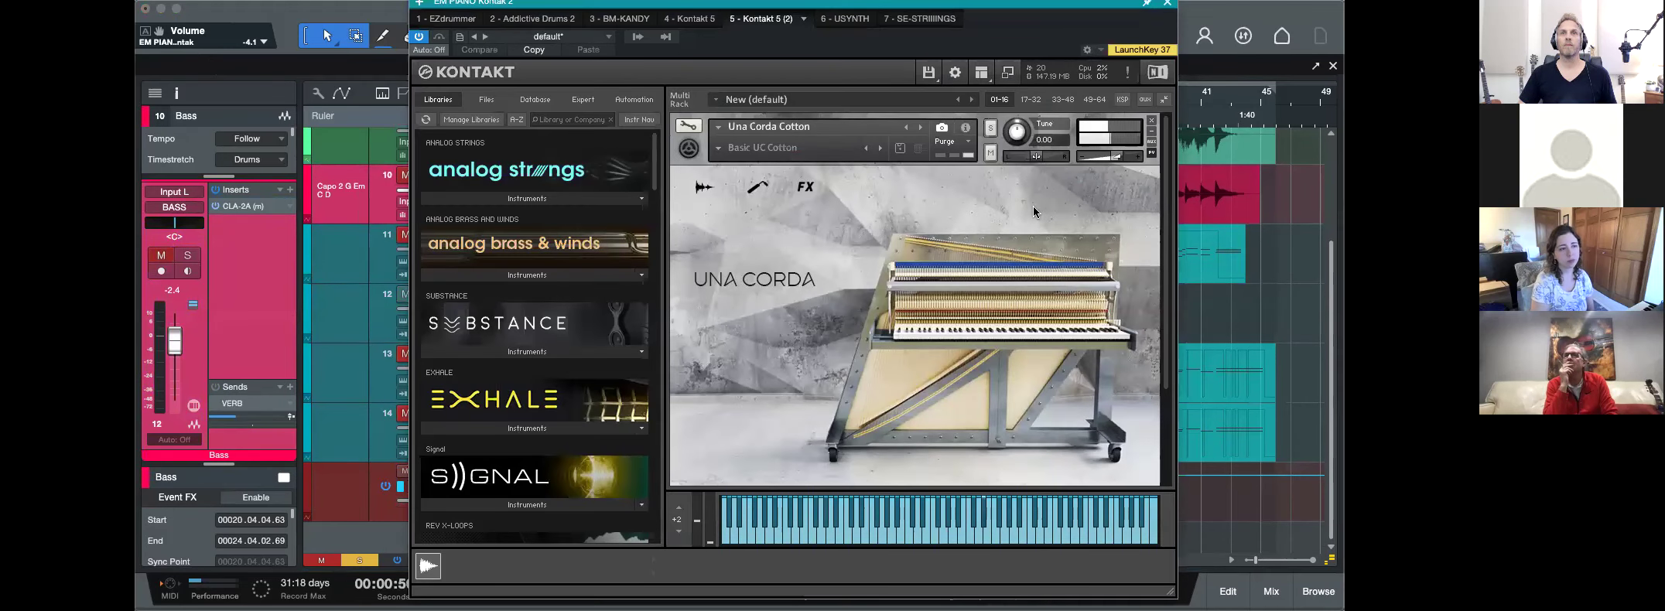
left_click(1167, 4)
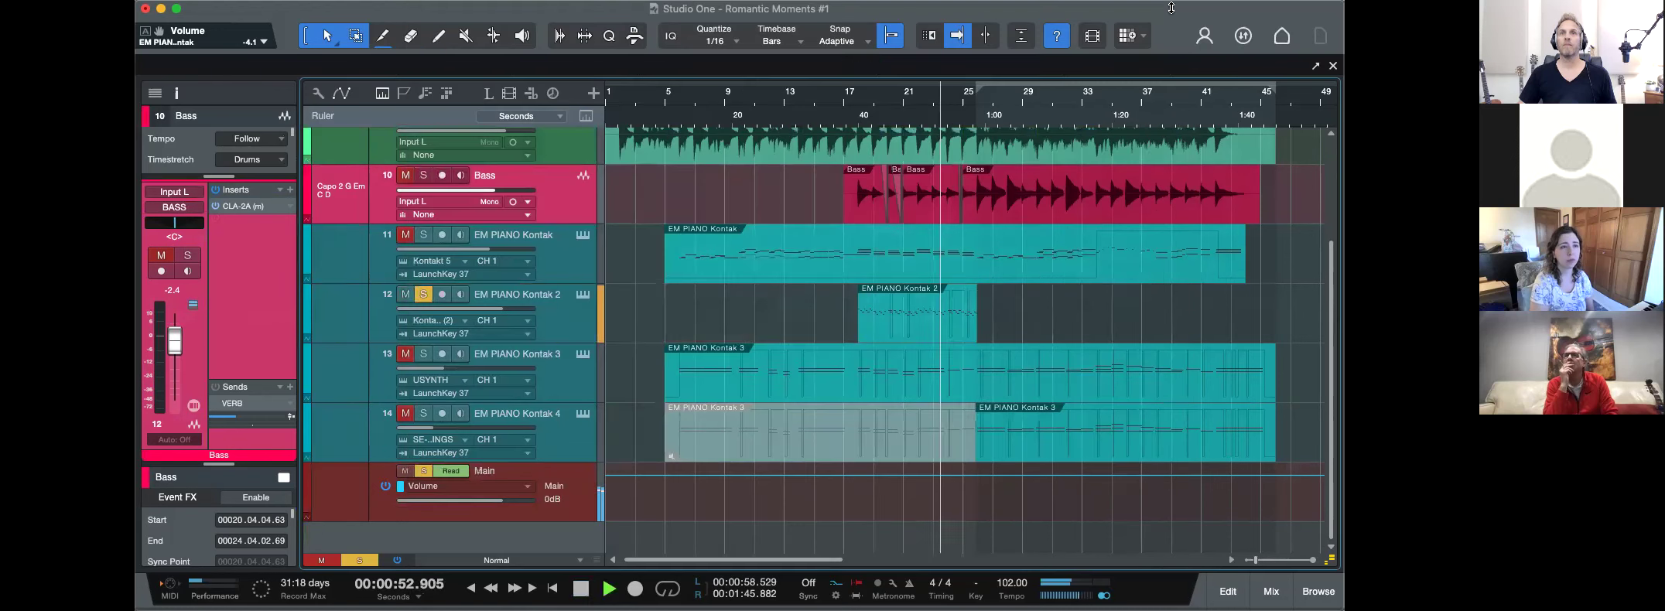
left_click(424, 295)
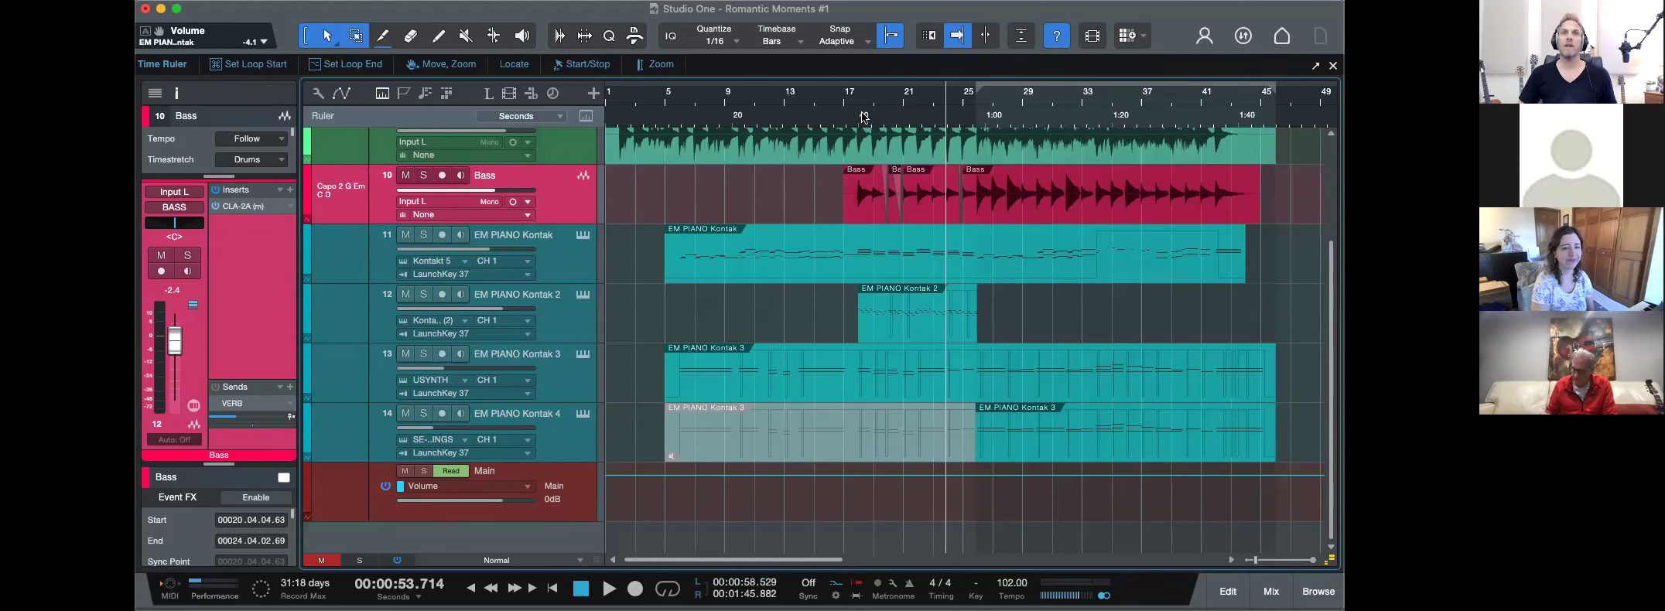
Solo the EM PIANO Kontak 3 track and play it from bar 5.
left_click(670, 117)
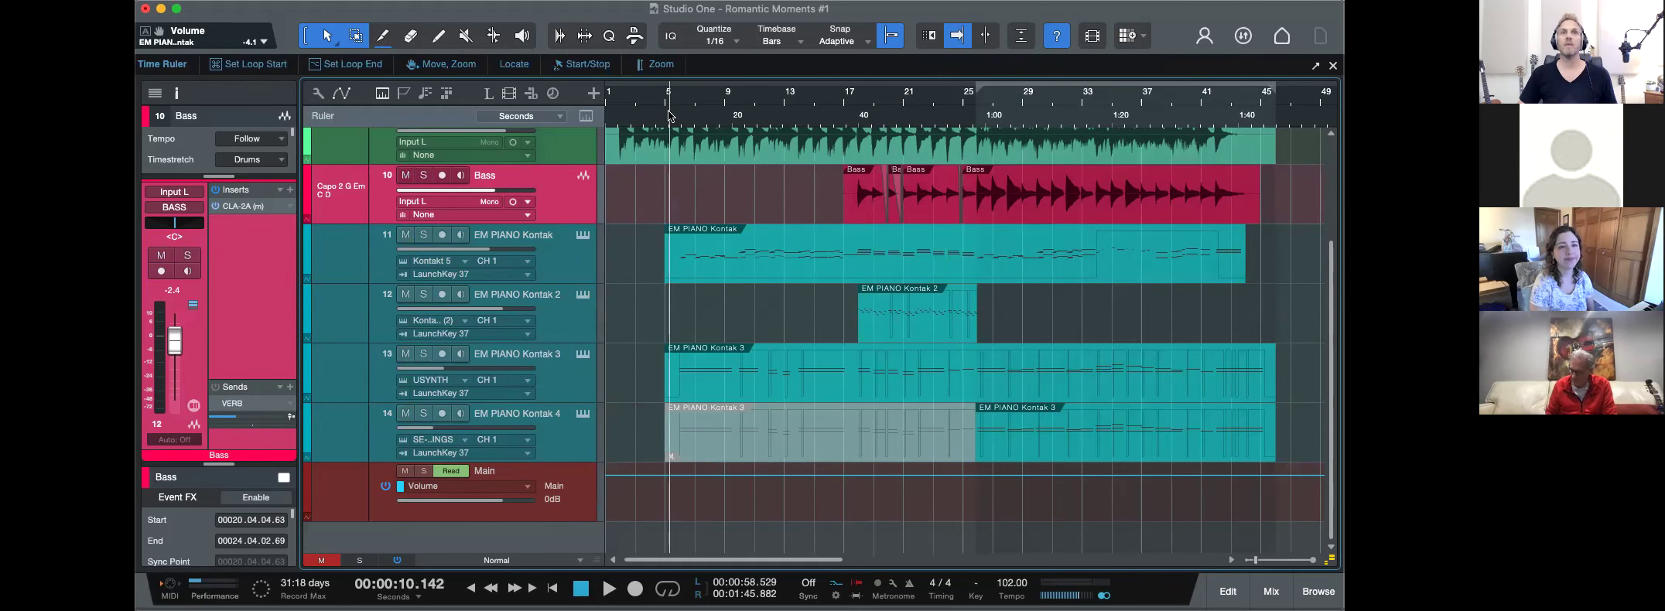
left_click(578, 386)
left_click(424, 354)
key("space")
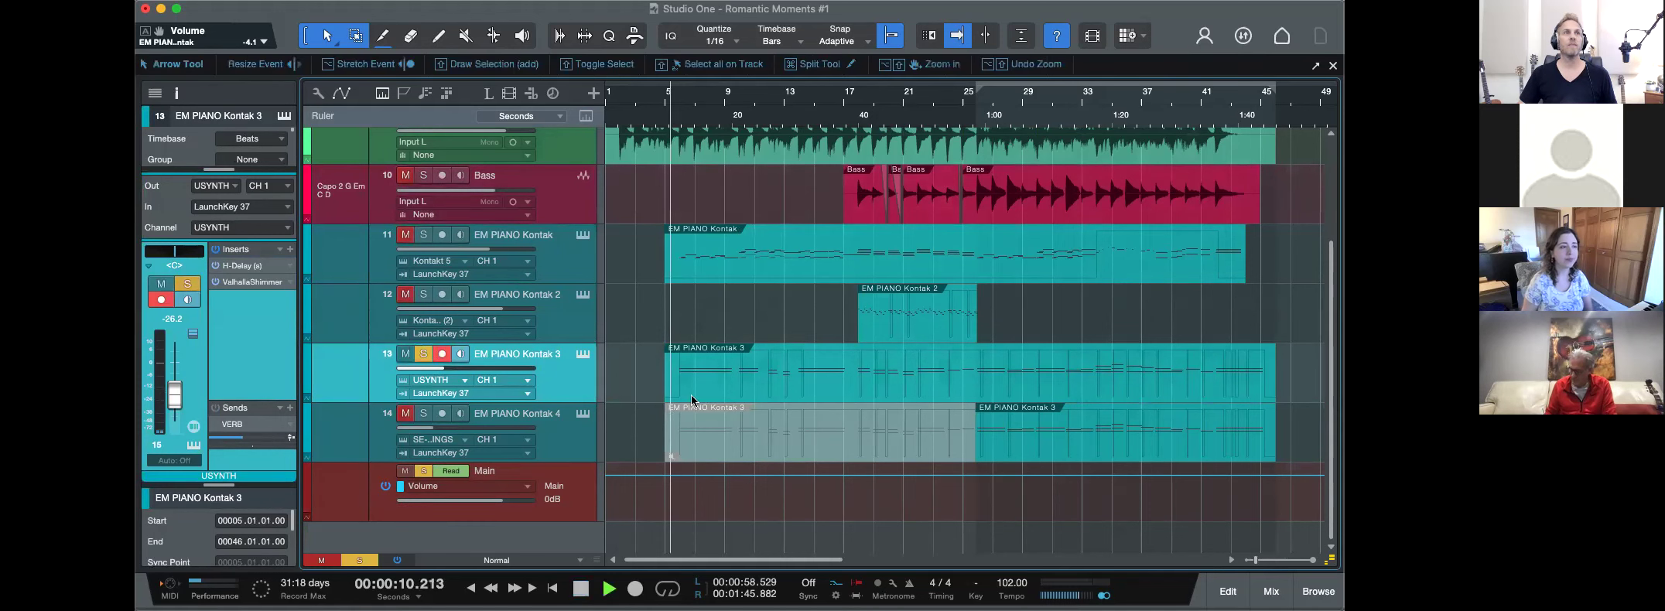
Examine the Usynth Caramel instrument on EM PIANO Kontak 3 in a smaller, repositioned window, and close it.
left_click(585, 356)
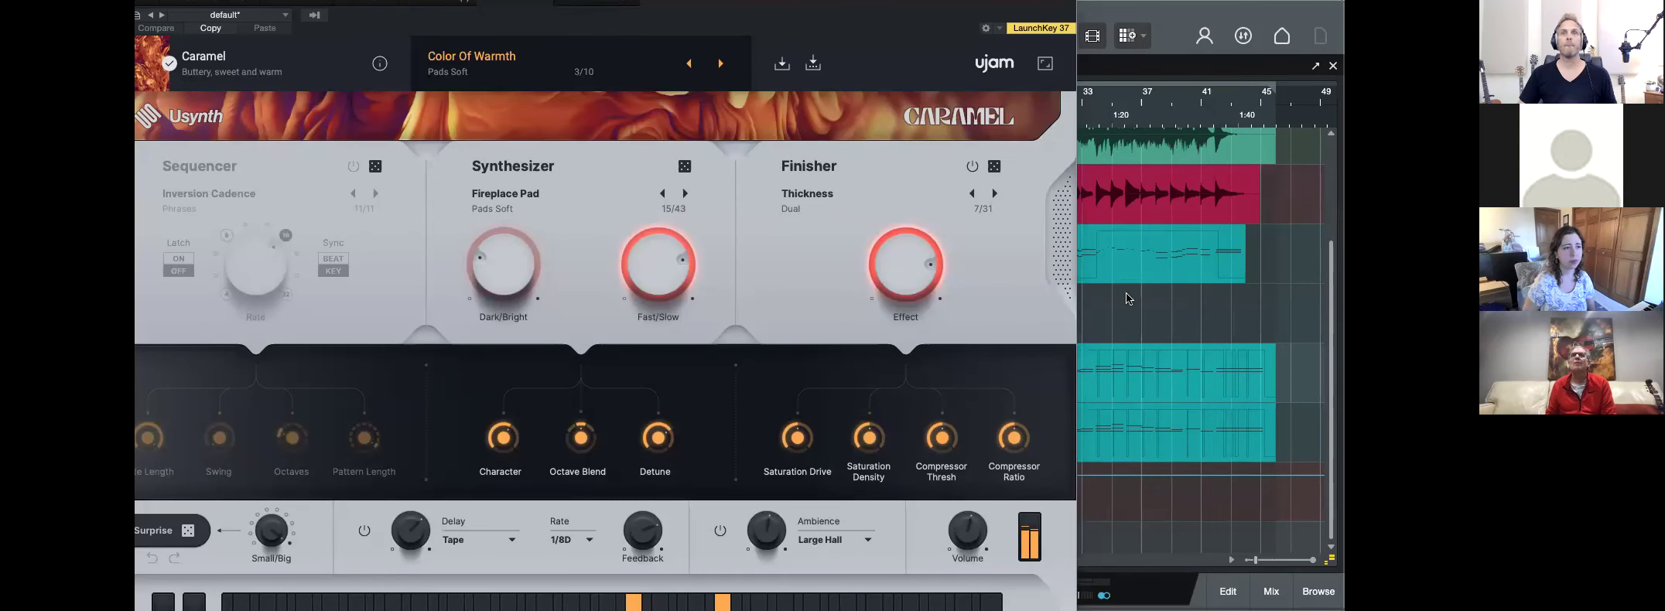
left_click(1045, 65)
left_click_drag(720, 2, 912, 29)
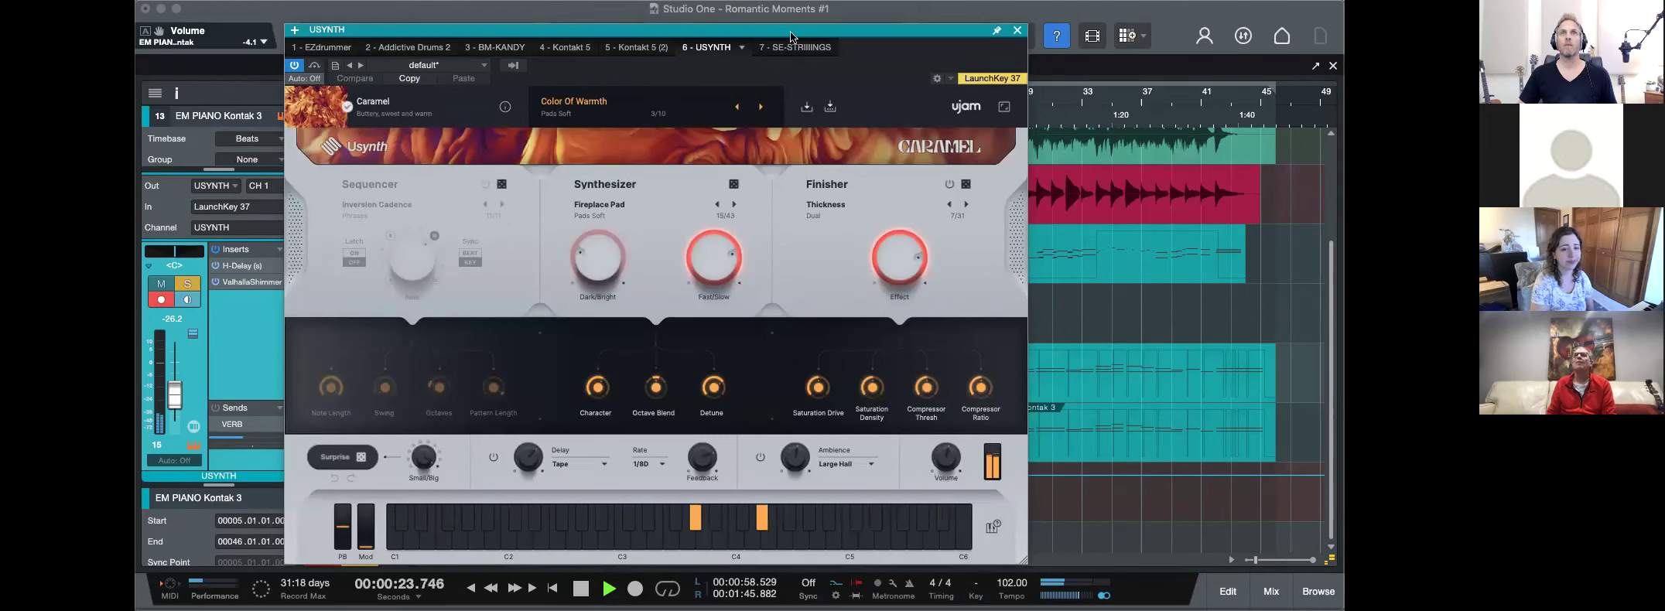
left_click_drag(791, 36, 785, 53)
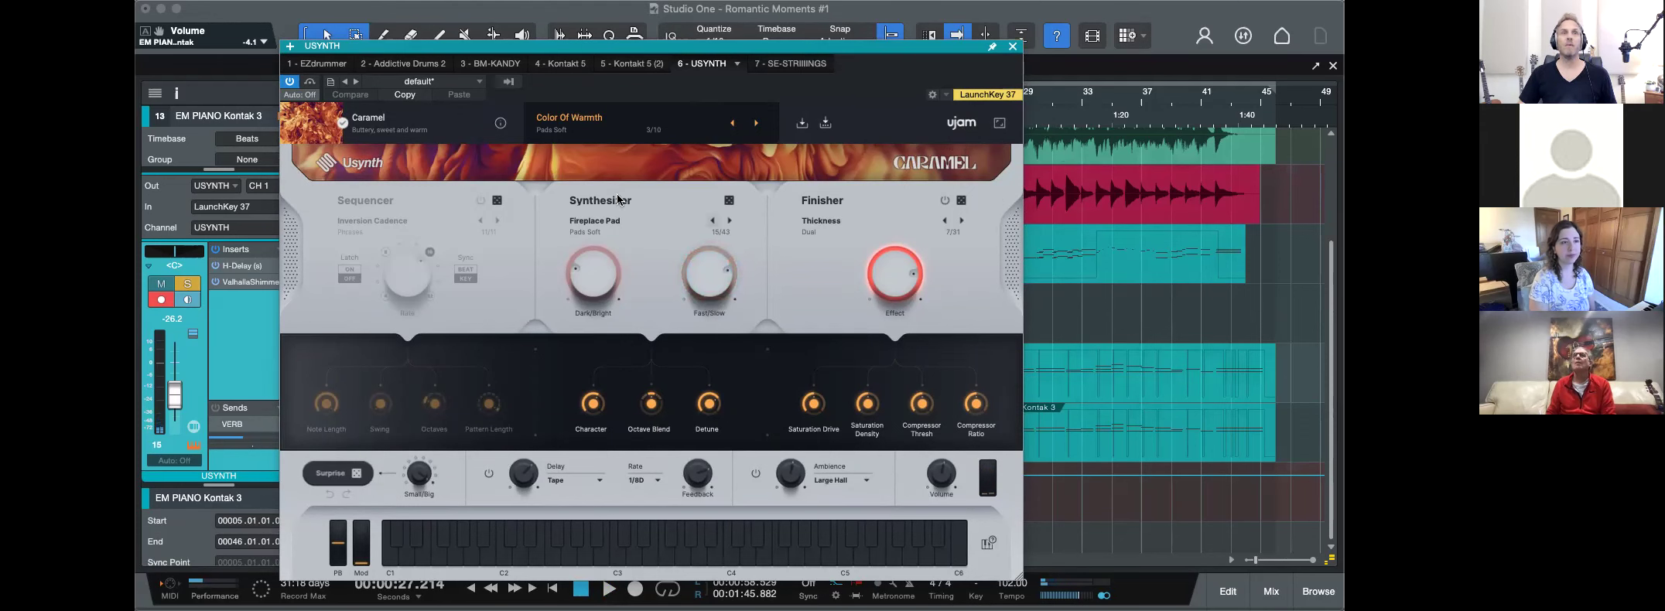
left_click(1013, 47)
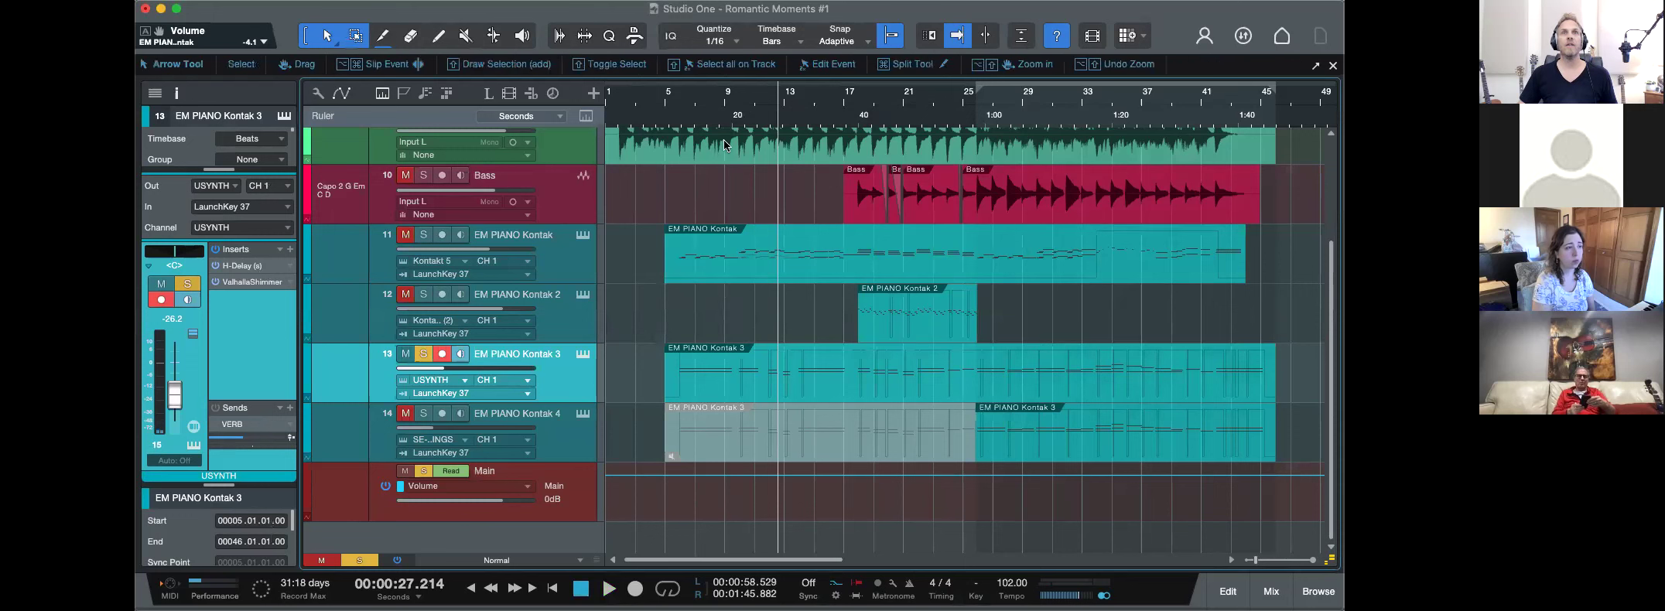
Place the playhead at bar 7, examine the Usynth, H-Delay and ValhallaShimmer plug-ins on EM PIANO Kontak 3, and close their windows.
left_click(695, 114)
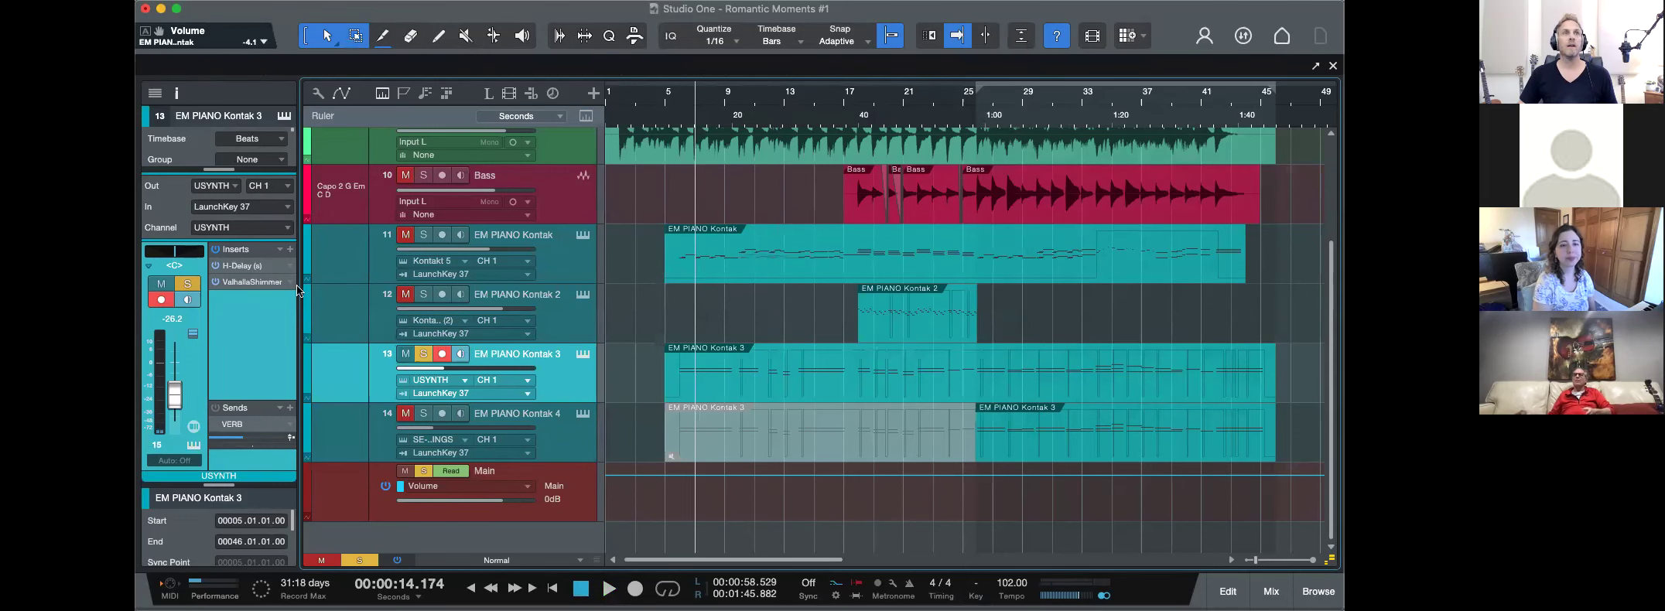
left_click(583, 354)
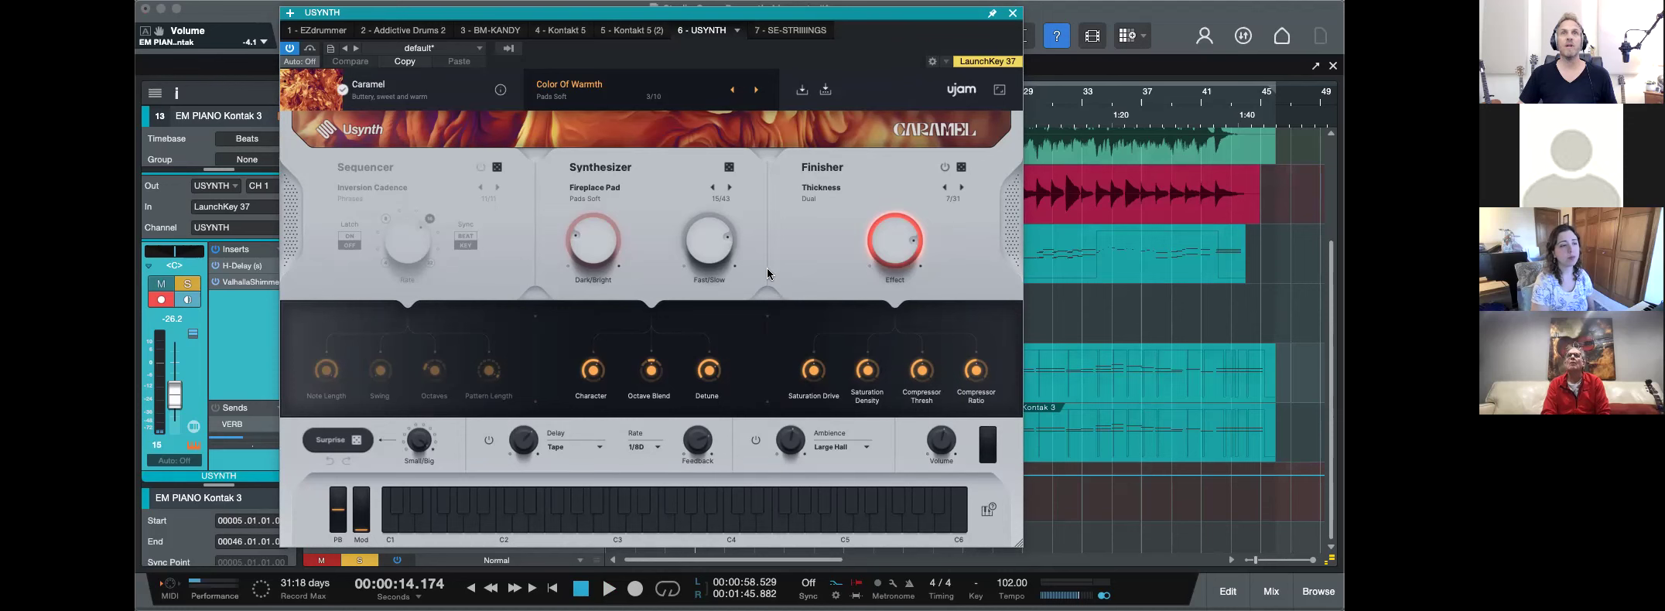
left_click_drag(475, 21, 613, 37)
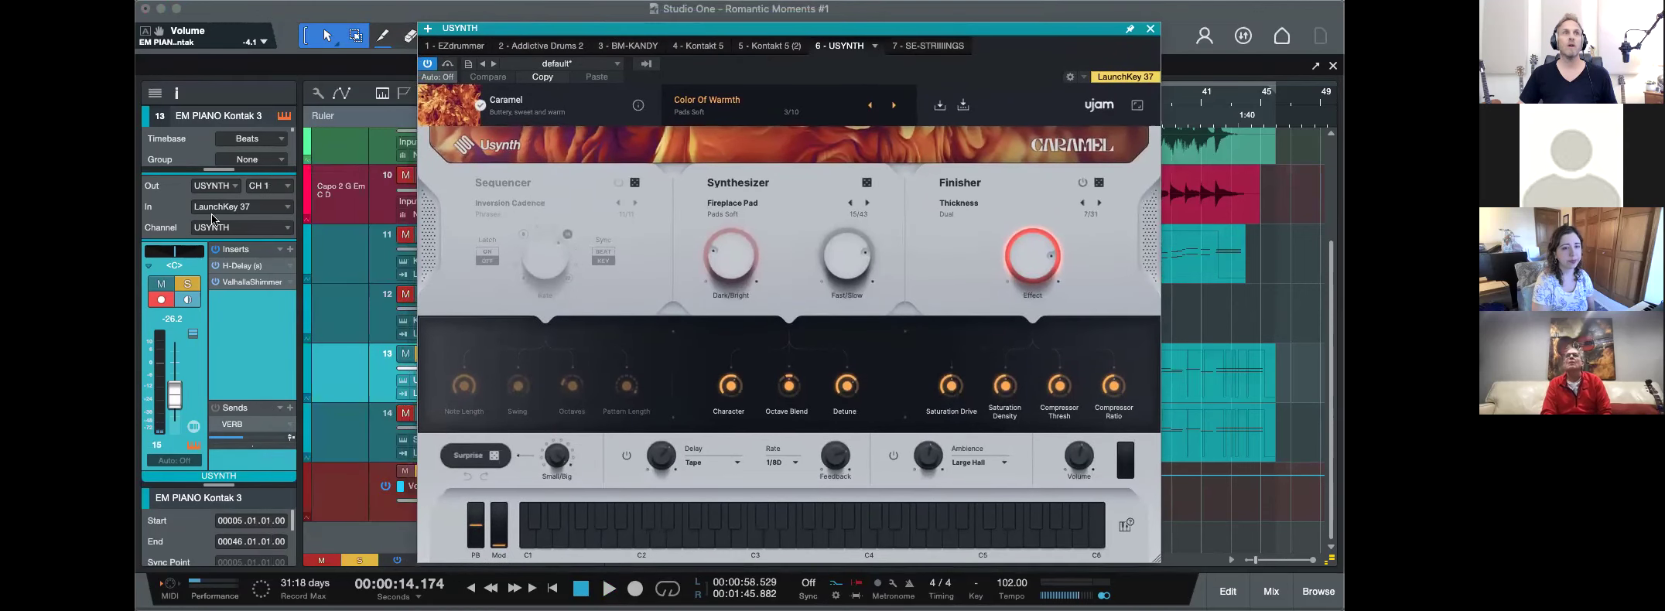
double_click(241, 264)
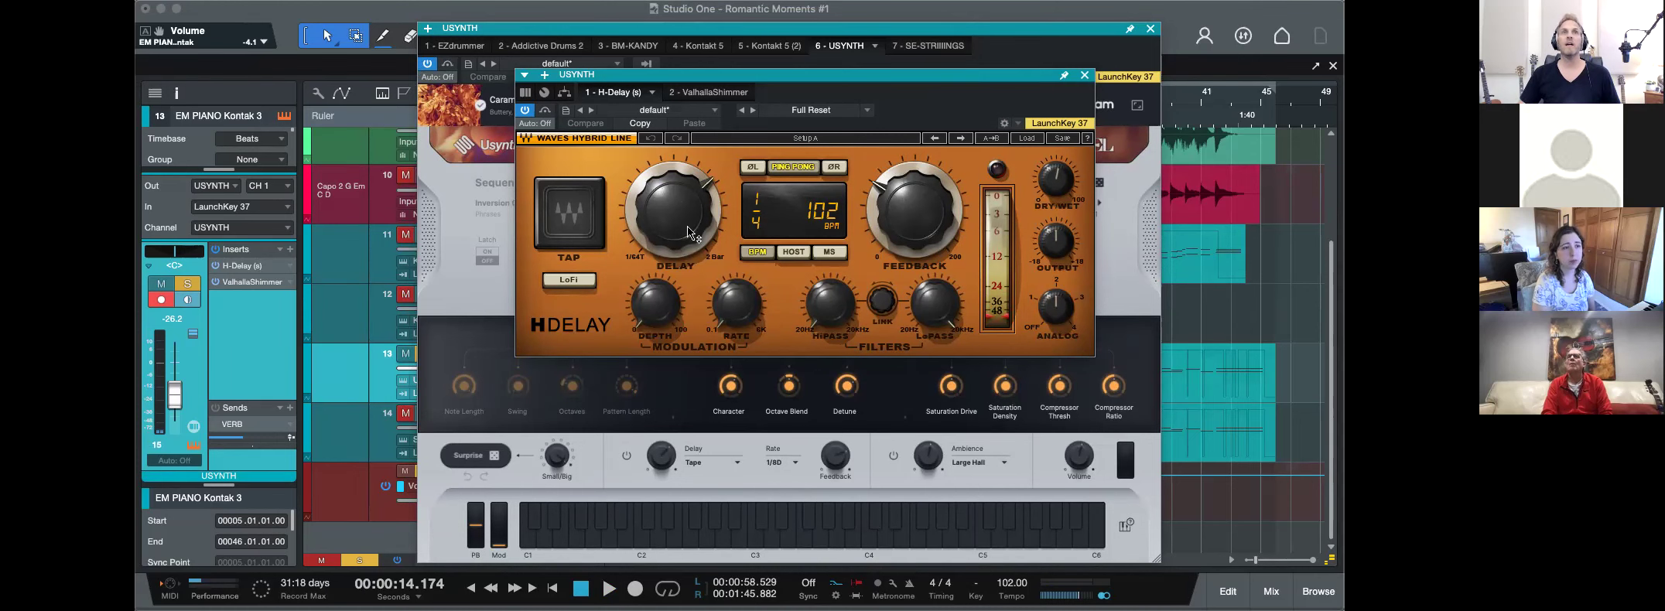
double_click(247, 283)
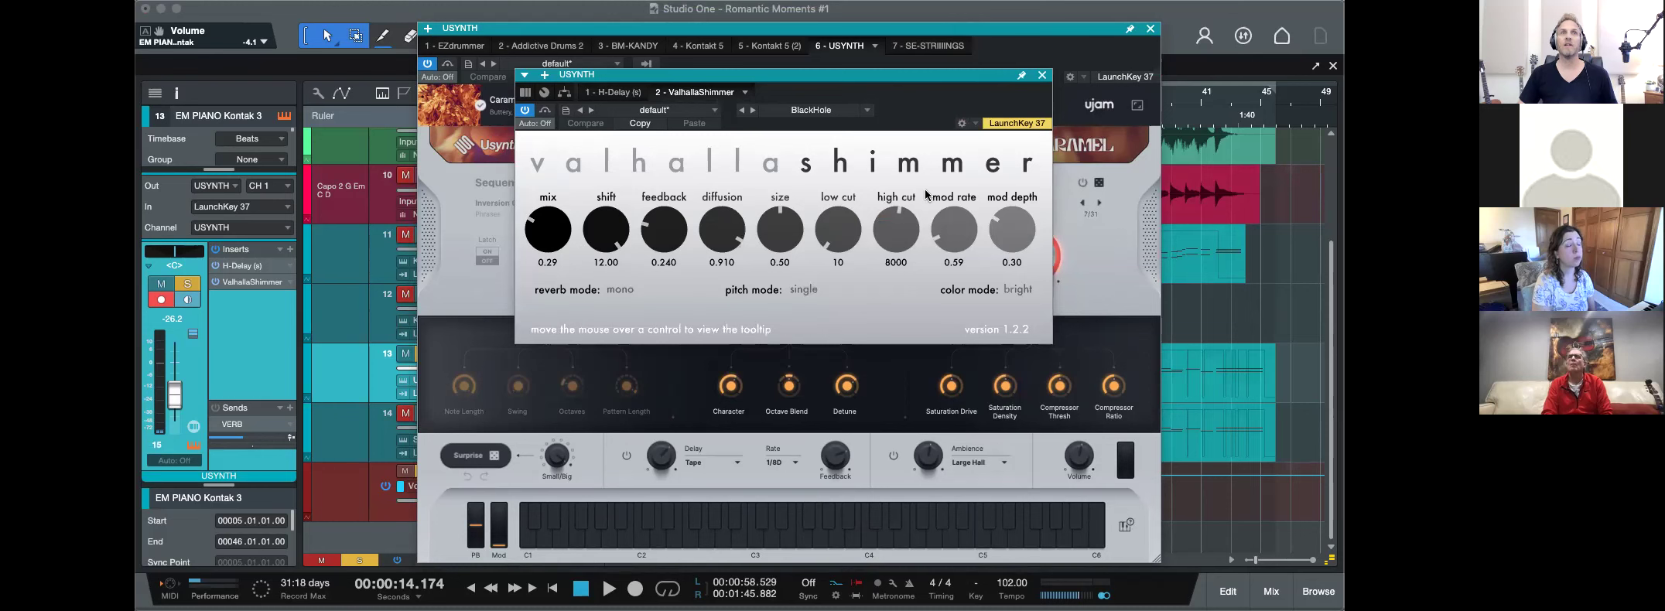
left_click(1042, 76)
left_click(1151, 29)
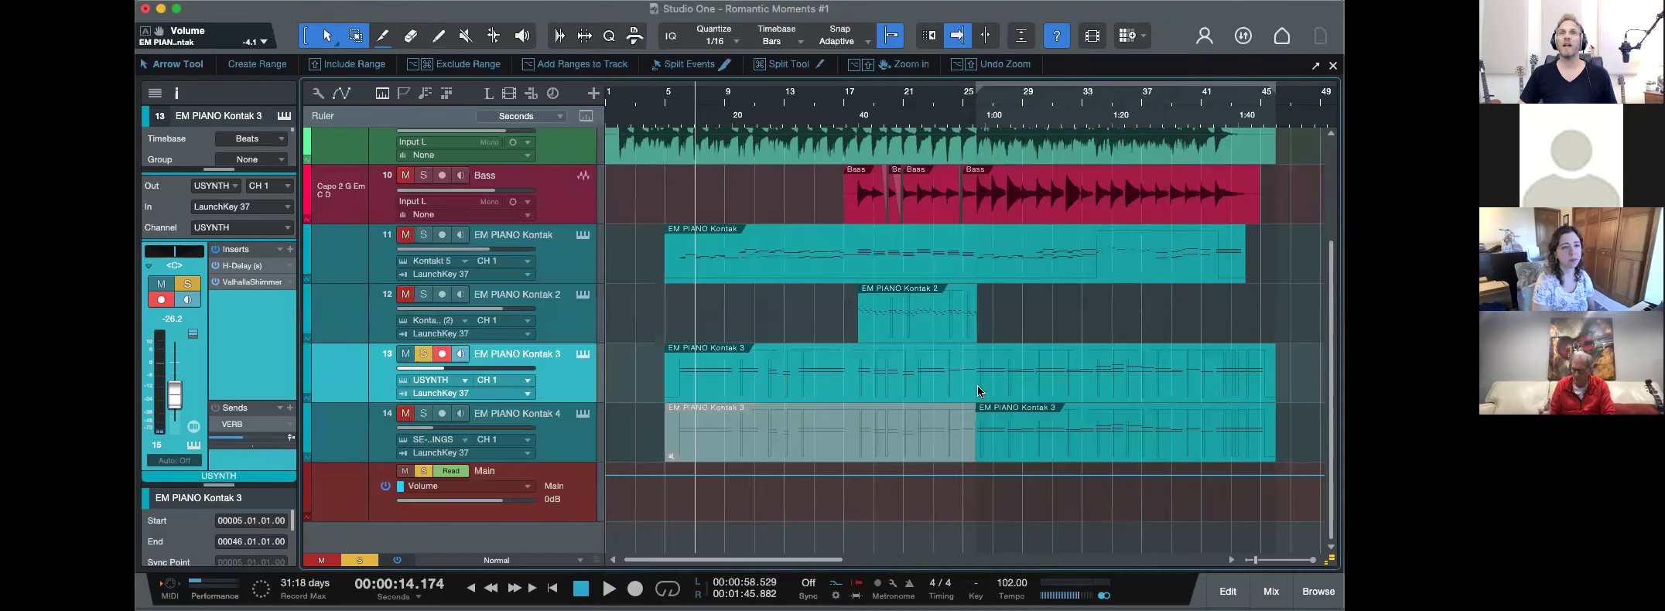
Place the playhead at bar 25, then disarm recording on the EM PIANO Kontak 4 track and solo it.
left_click(966, 116)
left_click(492, 403)
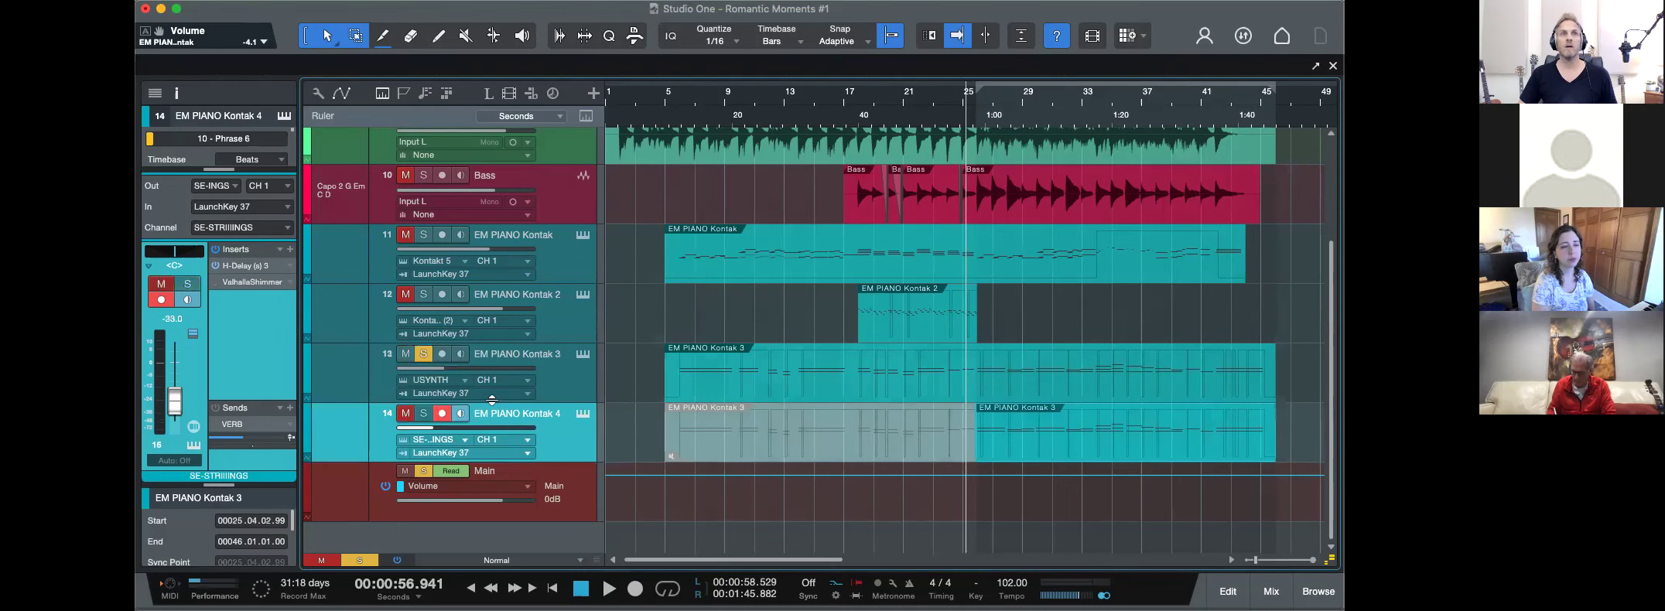
left_click(439, 414)
left_click(424, 415)
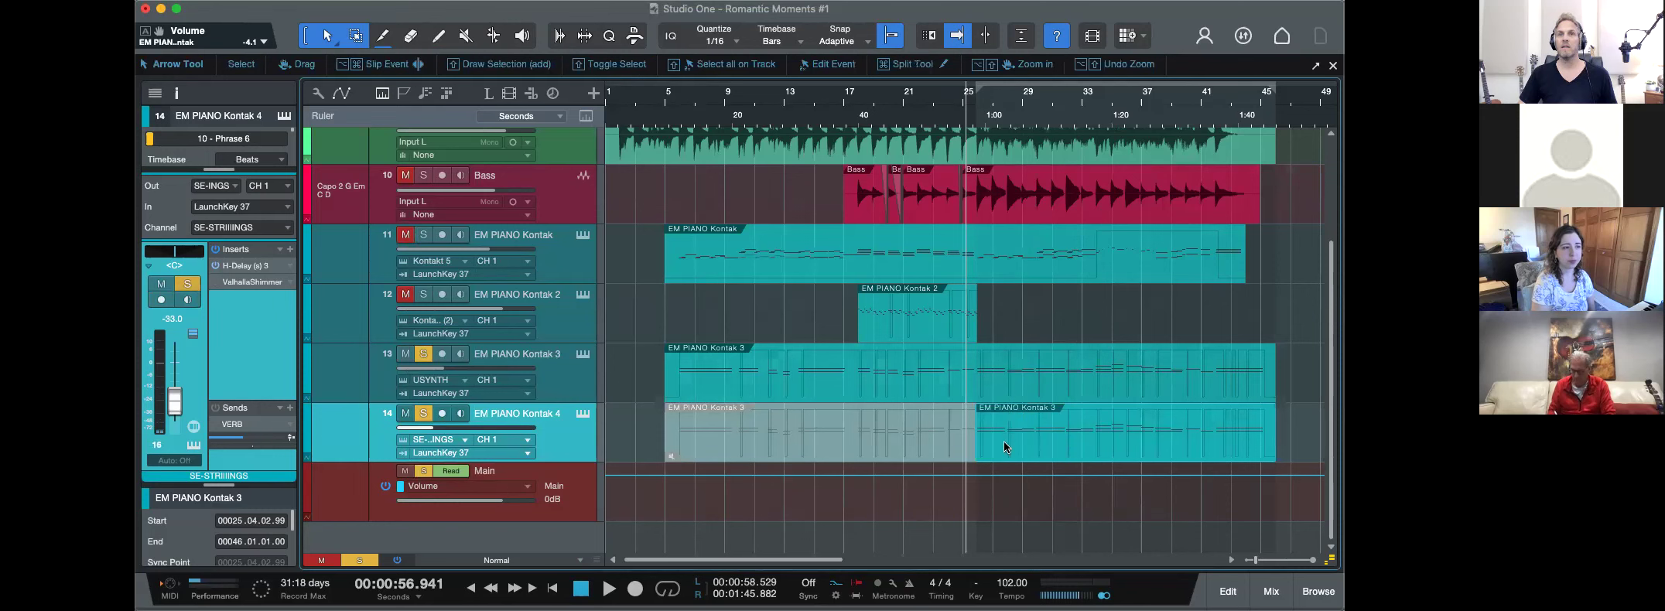
Examine the Striiiings instrument with the PAD Dream Caster preset on EM PIANO Kontak 4, and close its window.
left_click(584, 418)
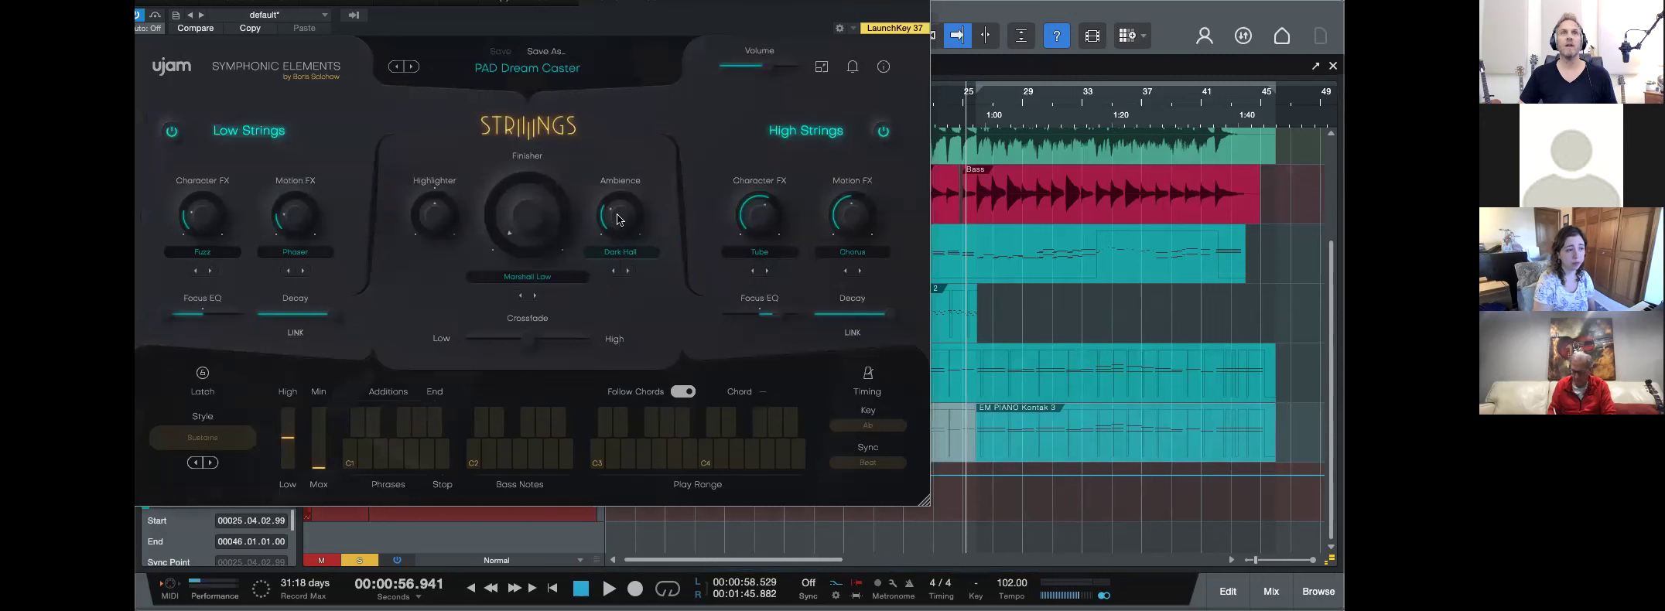
left_click_drag(727, 7, 794, 67)
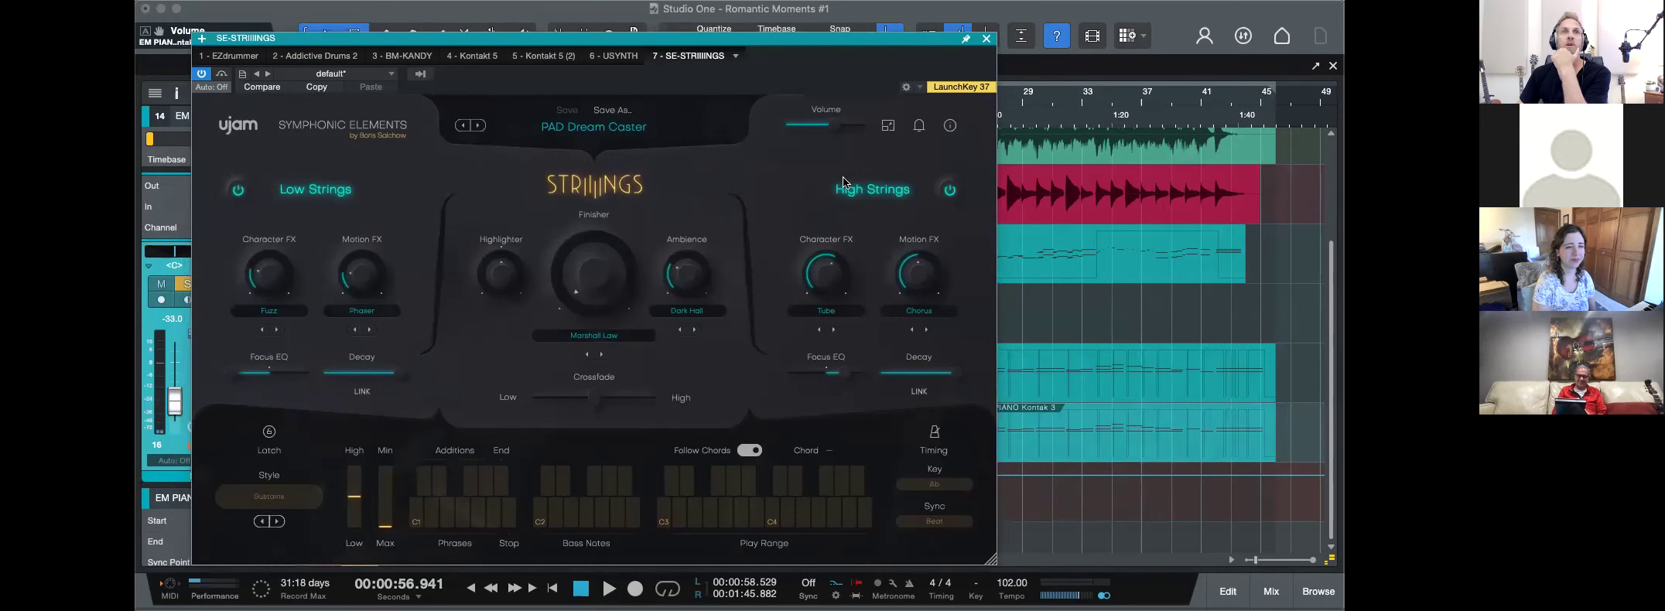
left_click(986, 40)
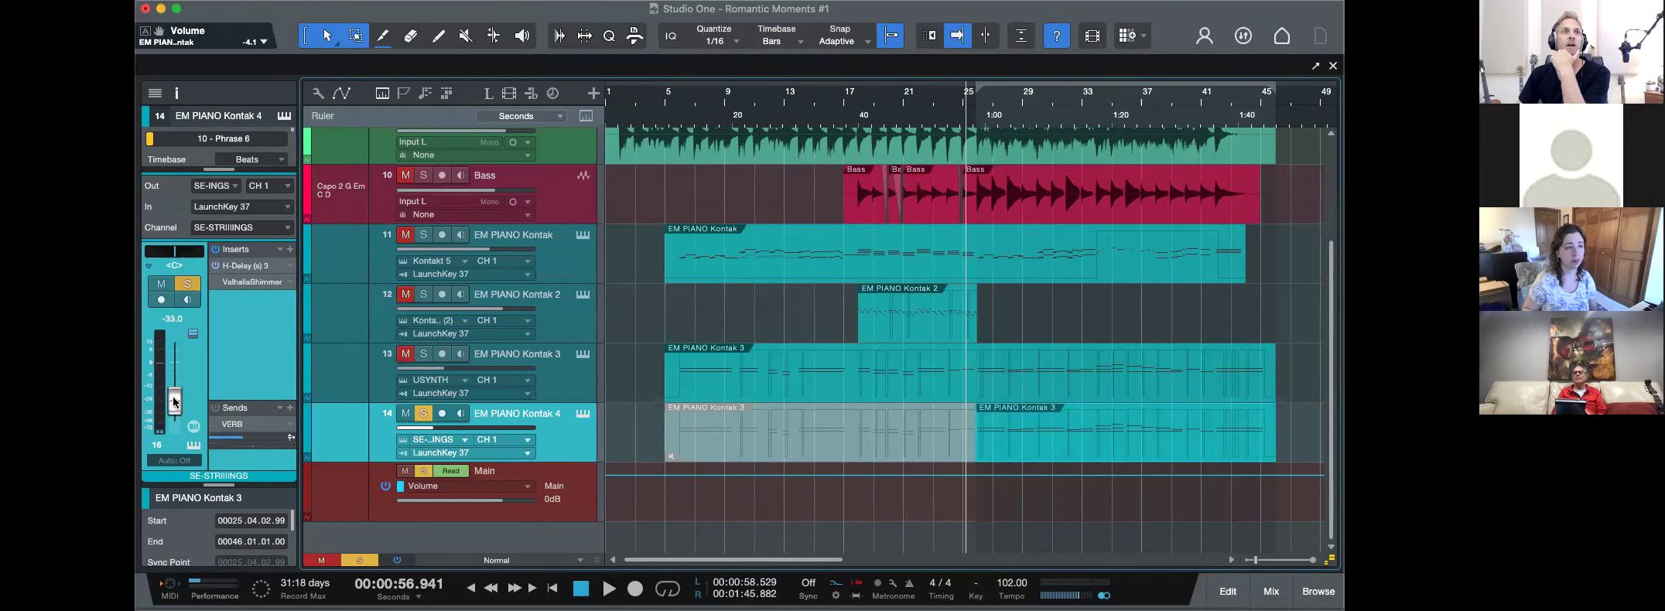
Solo EM PIANO Kontak 3 alongside EM PIANO Kontak 4 and play both from just before bar 25.
left_click(966, 110)
left_click(959, 110)
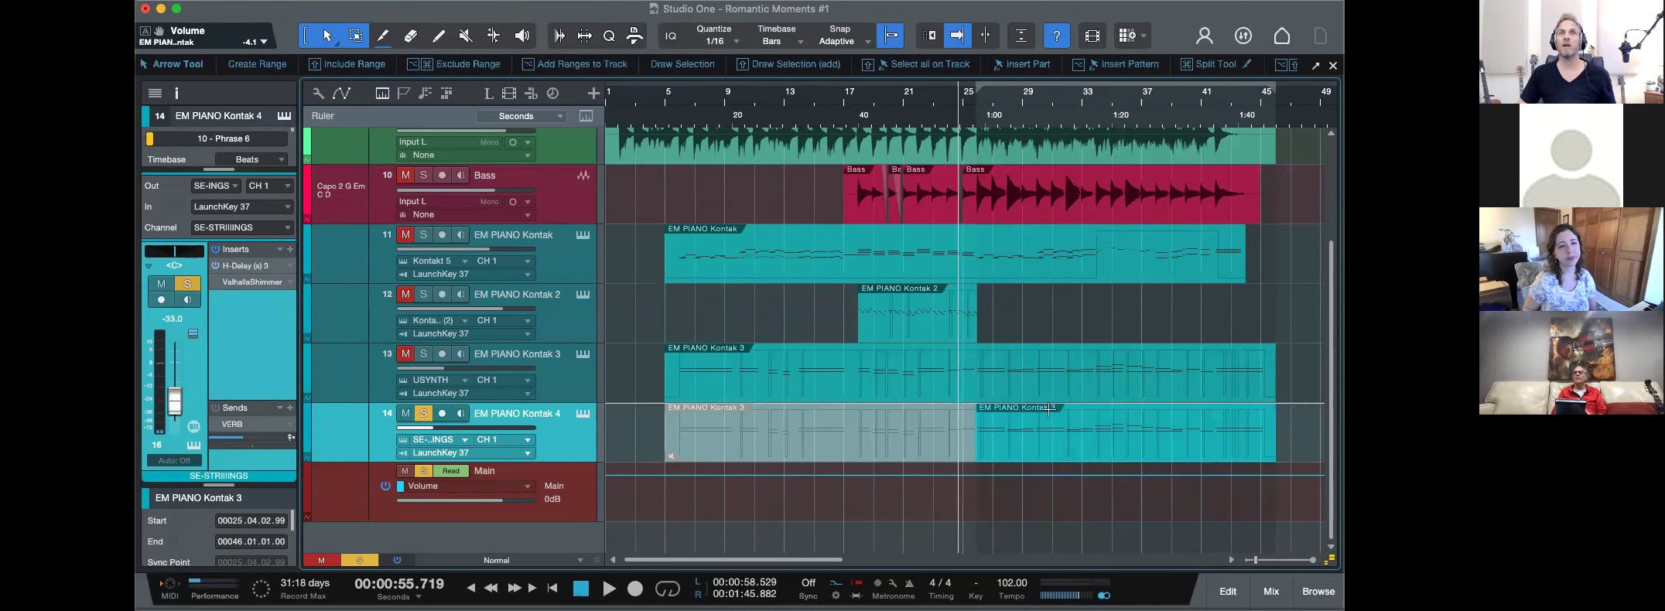
left_click(406, 353)
left_click(423, 353)
key("space")
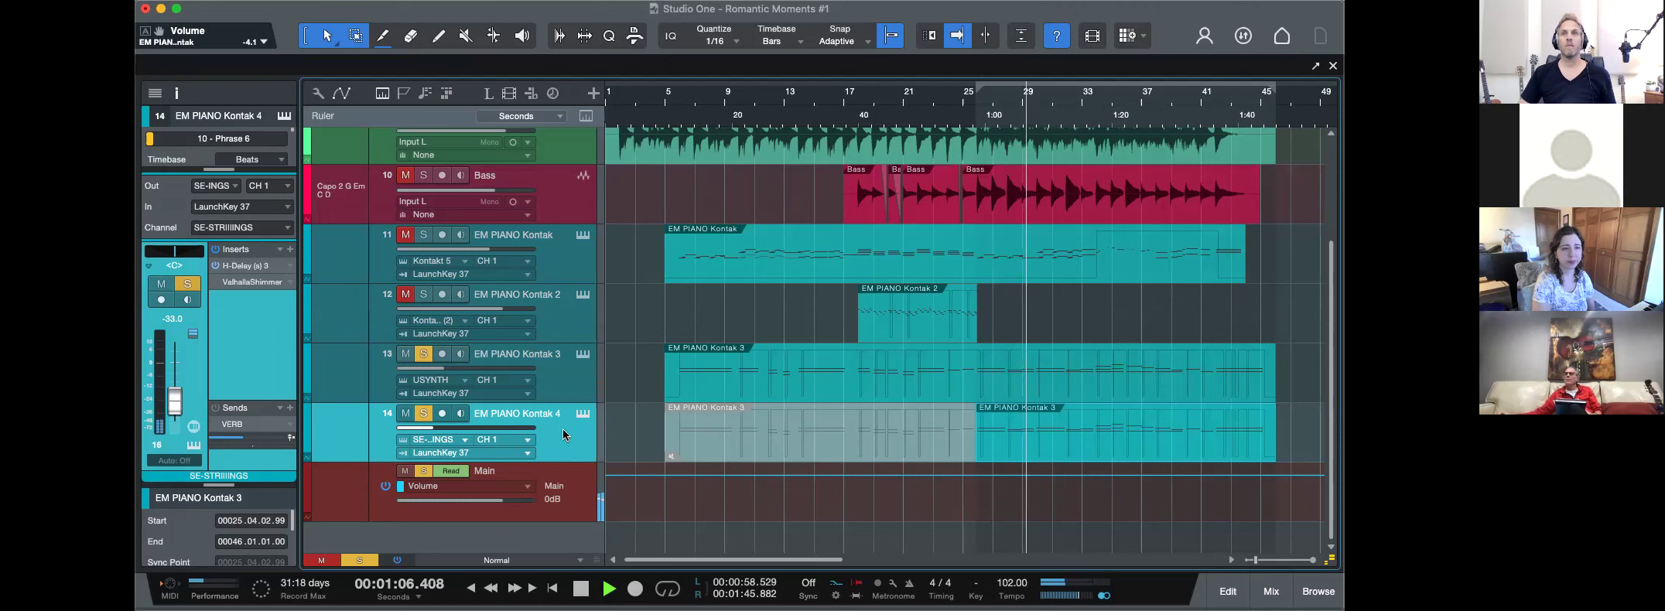
Stop playback, unsolo EM PIANO Kontak 4 and EM PIANO Kontak 3, and play the full mix from the start of the song.
key("space")
left_click(423, 413)
left_click(426, 354)
scroll(785, 379, "up", 3)
key("comma")
key("space")
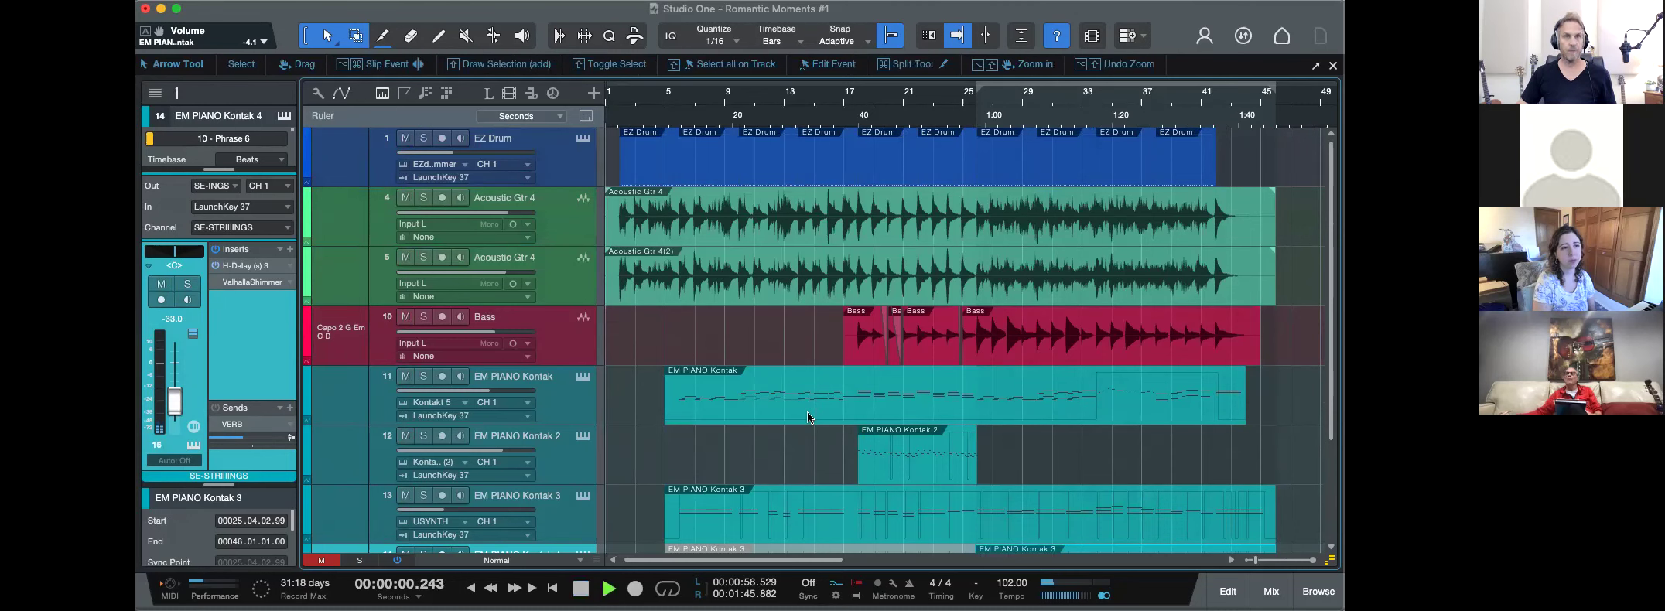
key("e")
key("e")
key("e")
key("w")
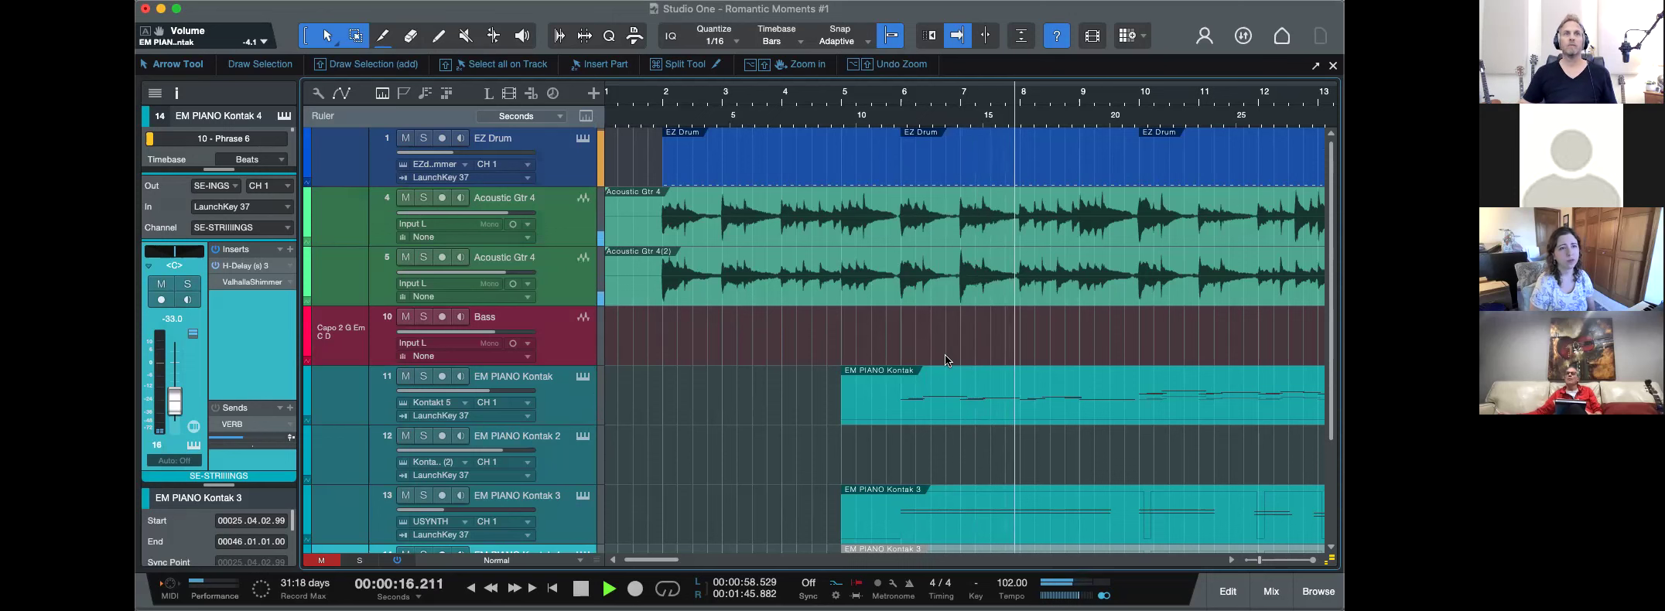
Set the EM PIANO Kontak volume to -7.2 dB and slightly raise EM PIANO Kontak 4 during playback, and stop near the song's end.
left_click(495, 392)
left_click_drag(493, 392, 481, 392)
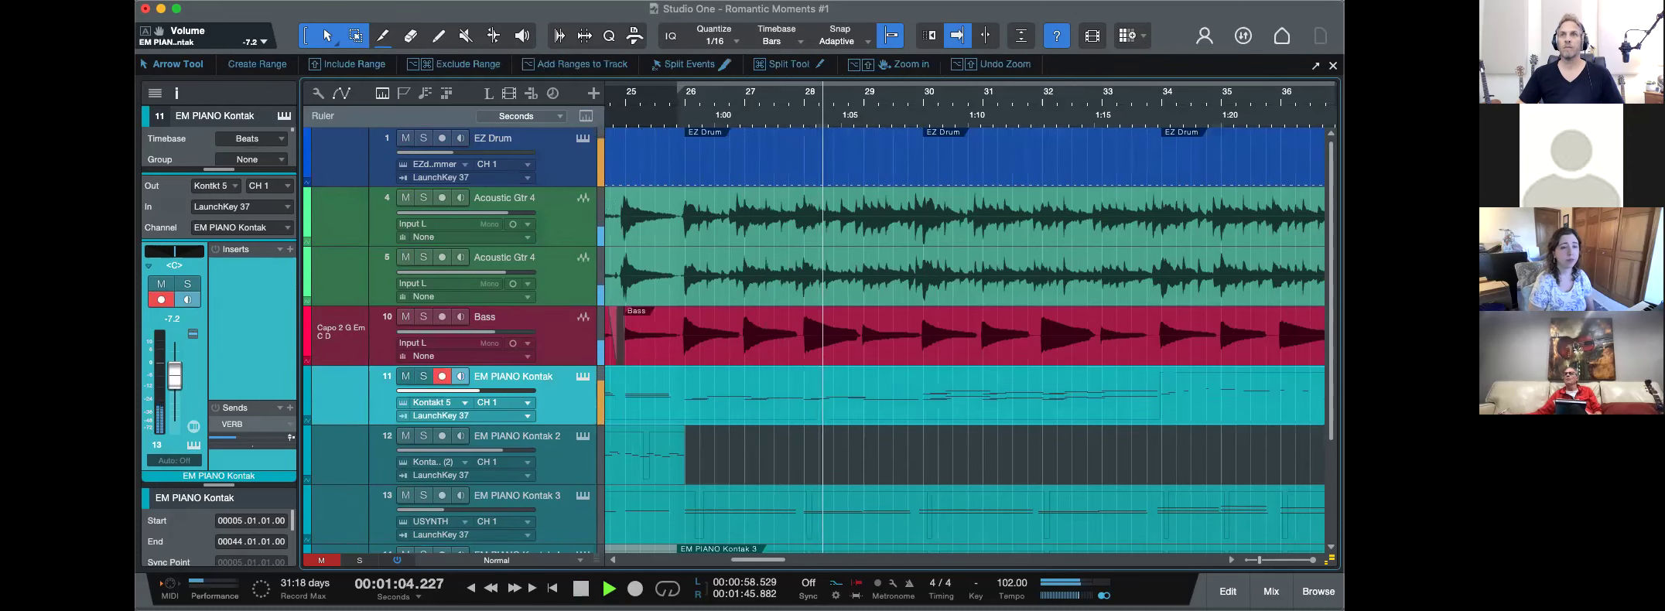
scroll(1325, 374, "down", 2)
scroll(1324, 374, "down", 2)
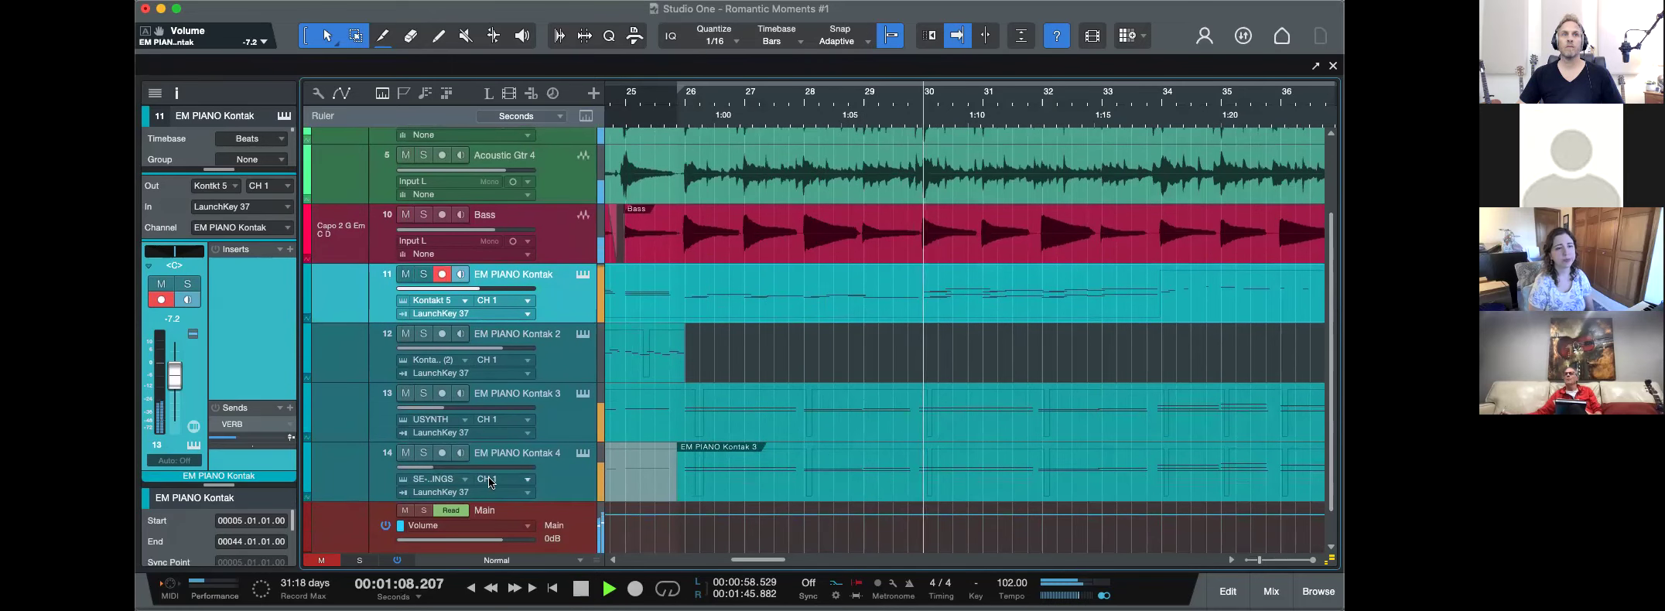
left_click(433, 468)
left_click_drag(433, 468, 435, 468)
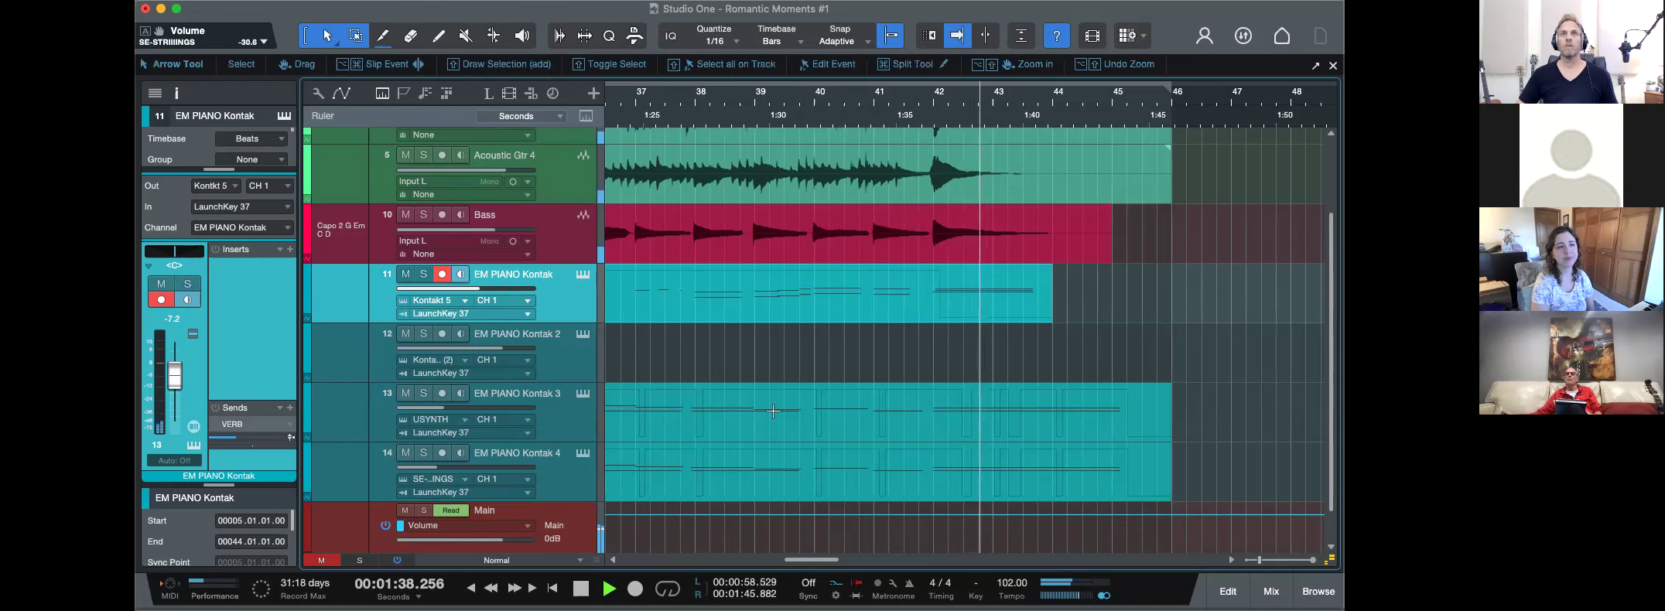
key("w")
key("space")
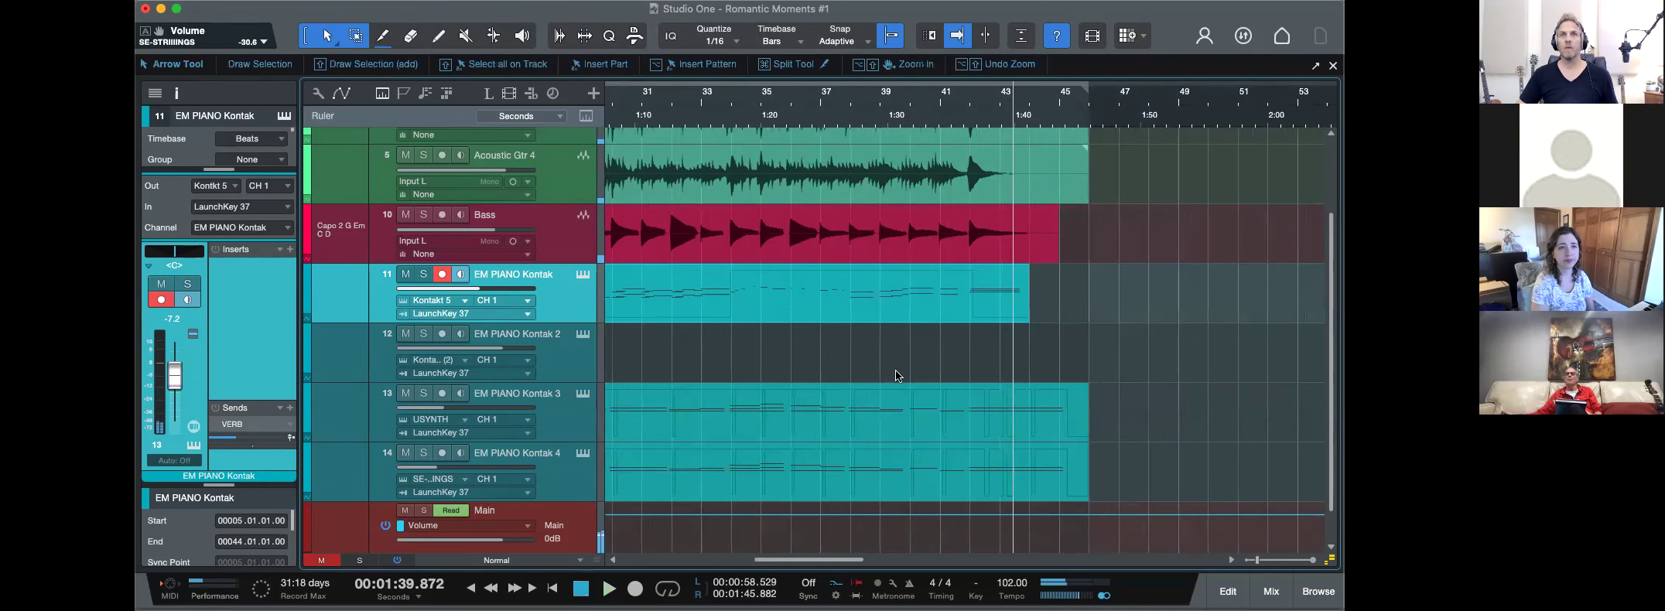
Increase the height of the EM PIANO Kontak track to about twice its size in the arrangement.
key("w")
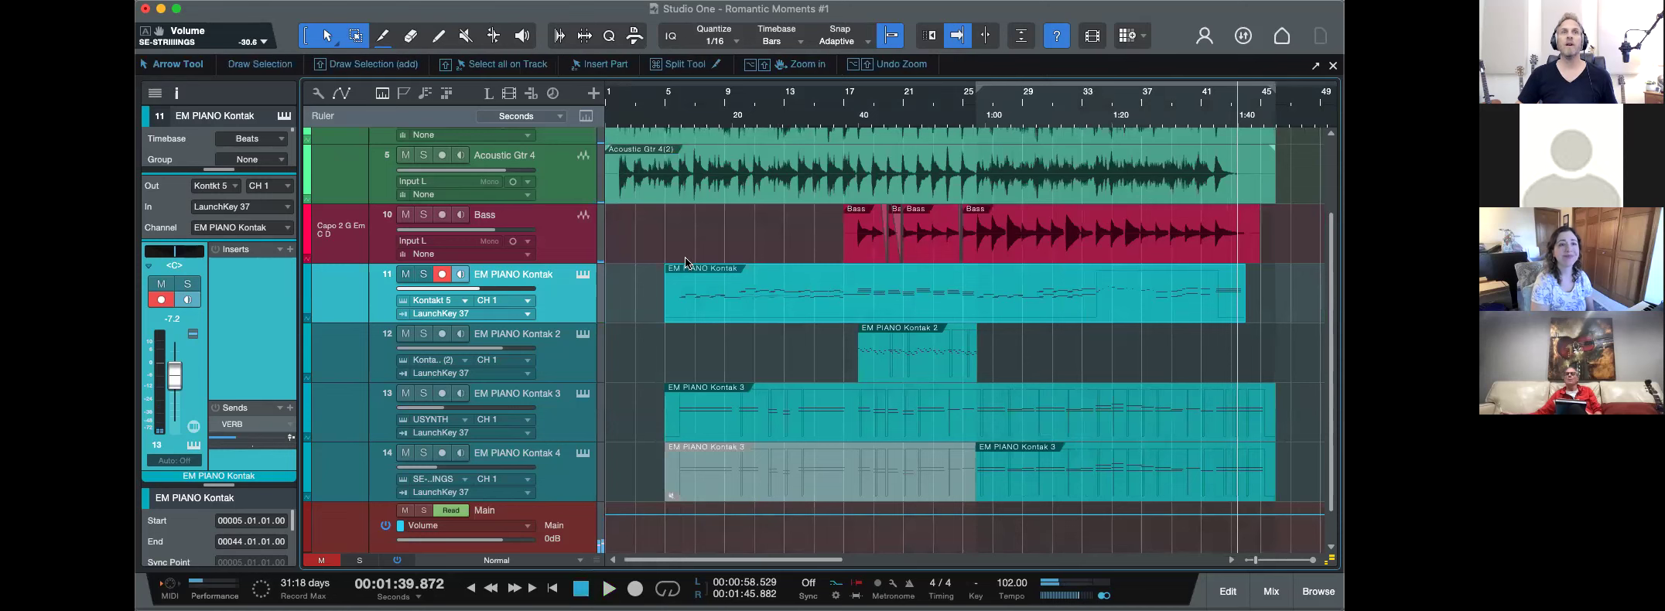
scroll(685, 263, "up", 3)
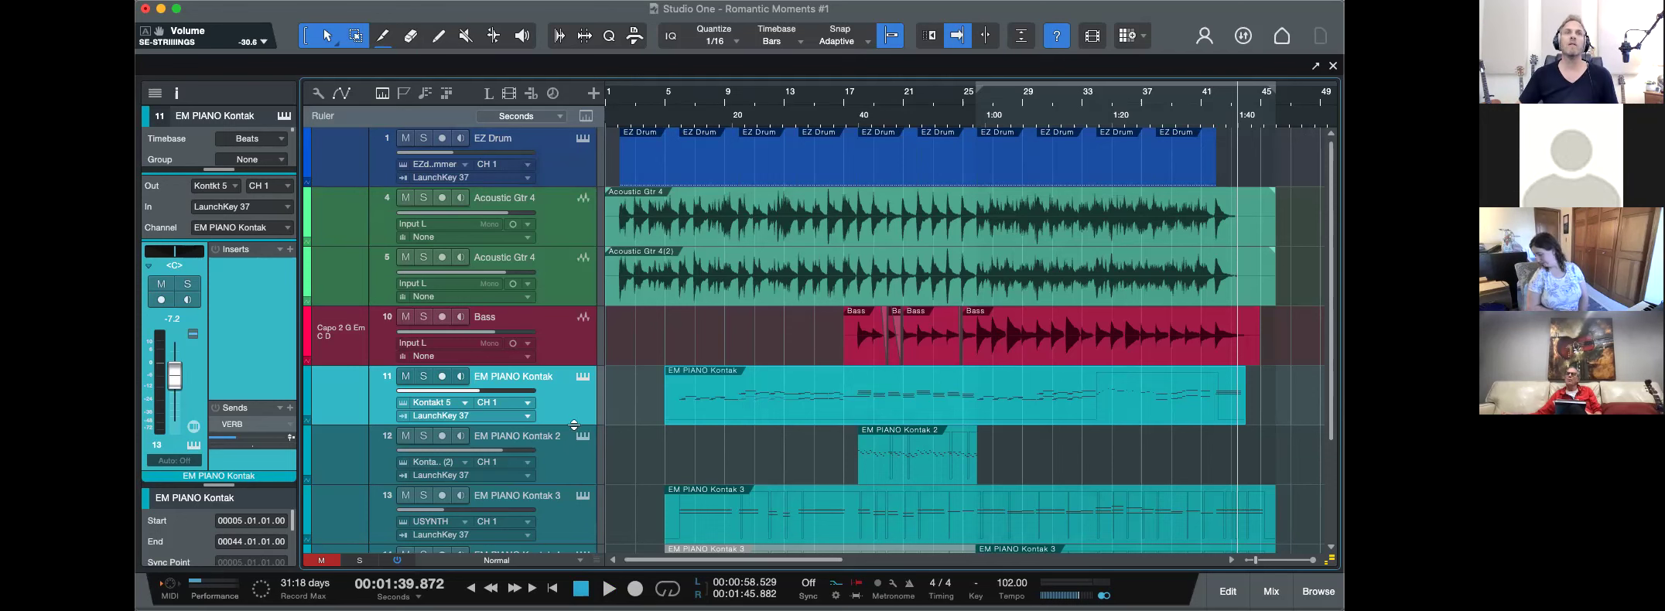
left_click_drag(571, 425, 571, 472)
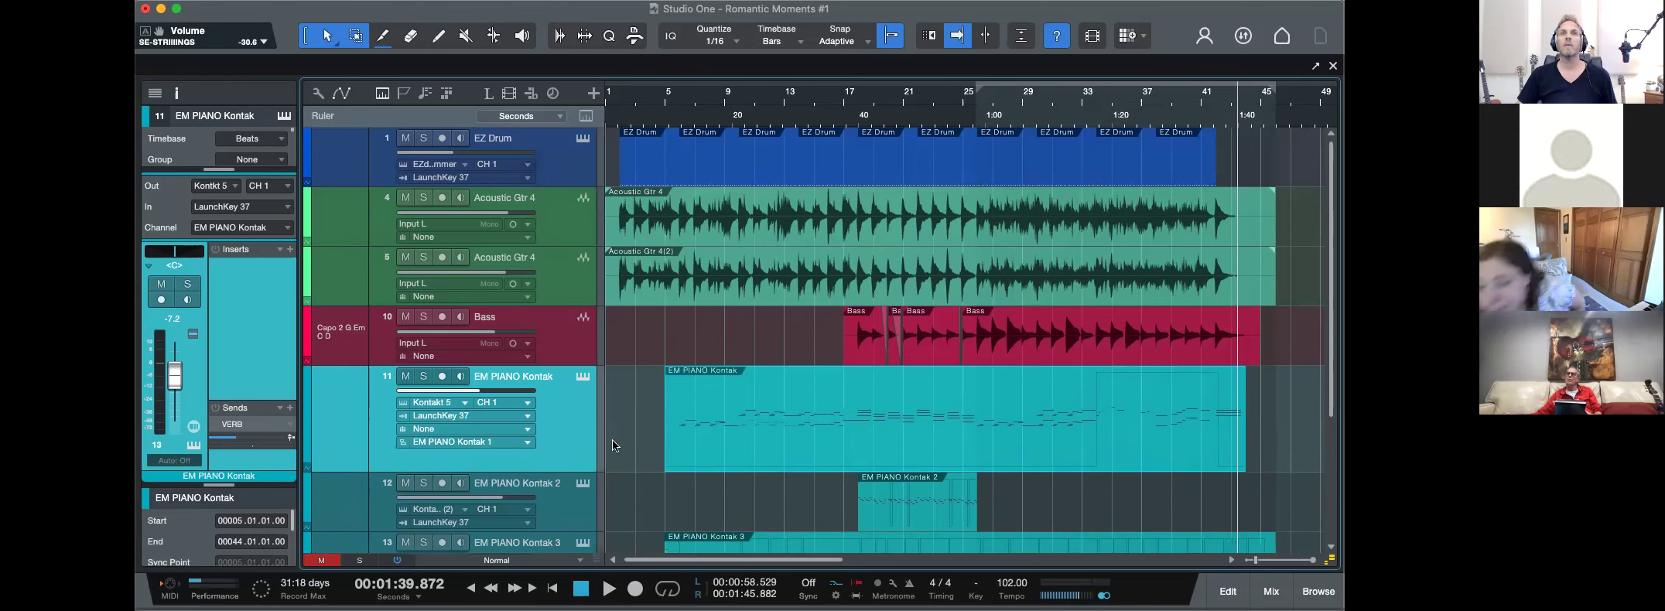
Open the EM PIANO Kontak part in the note editor.
key("w")
key("e")
key("w")
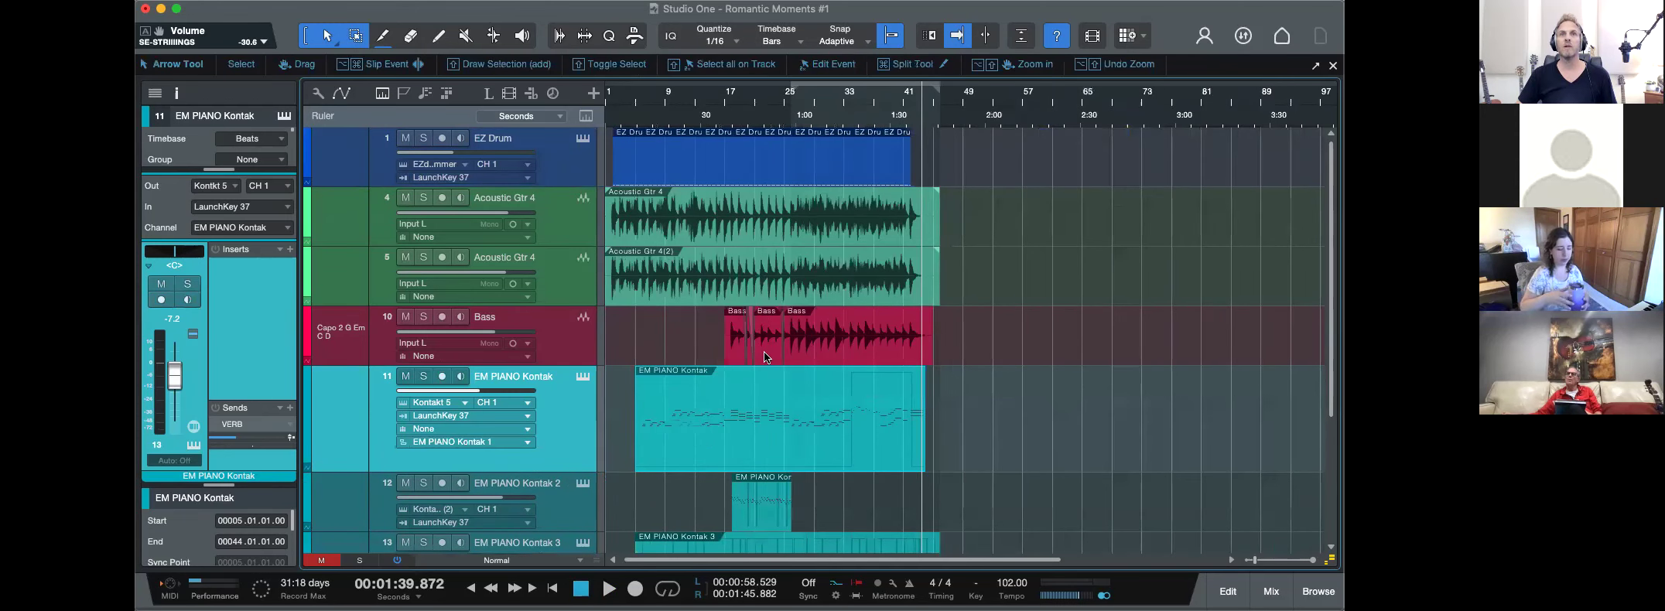
scroll(764, 351, "down", 5)
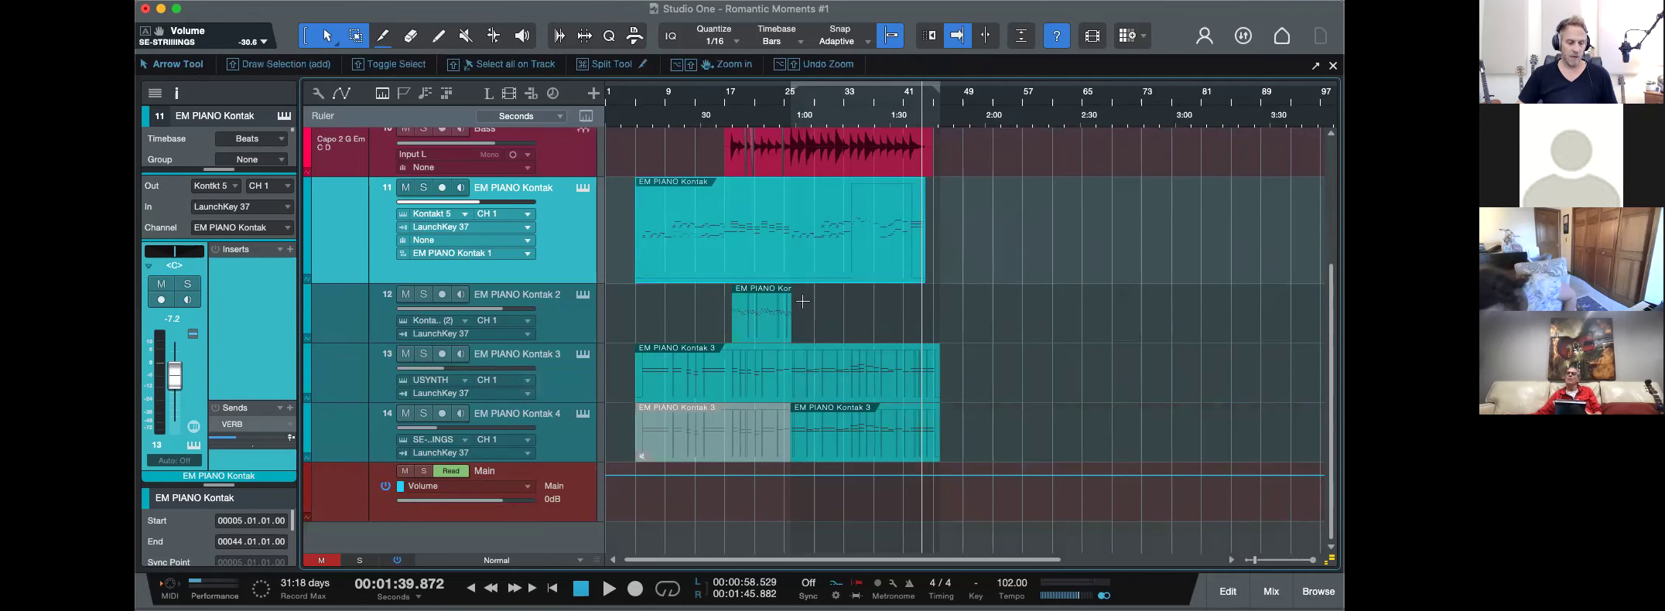
key("e")
key("e")
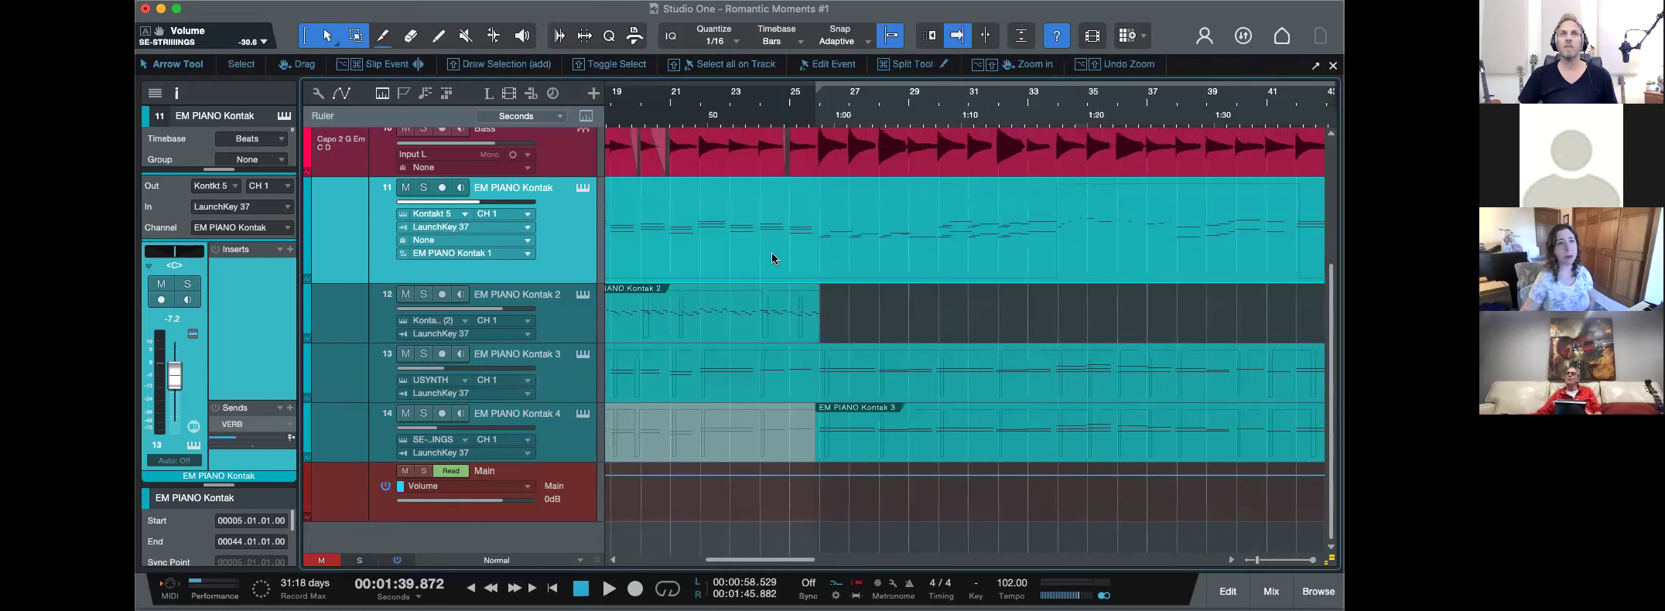
double_click(717, 247)
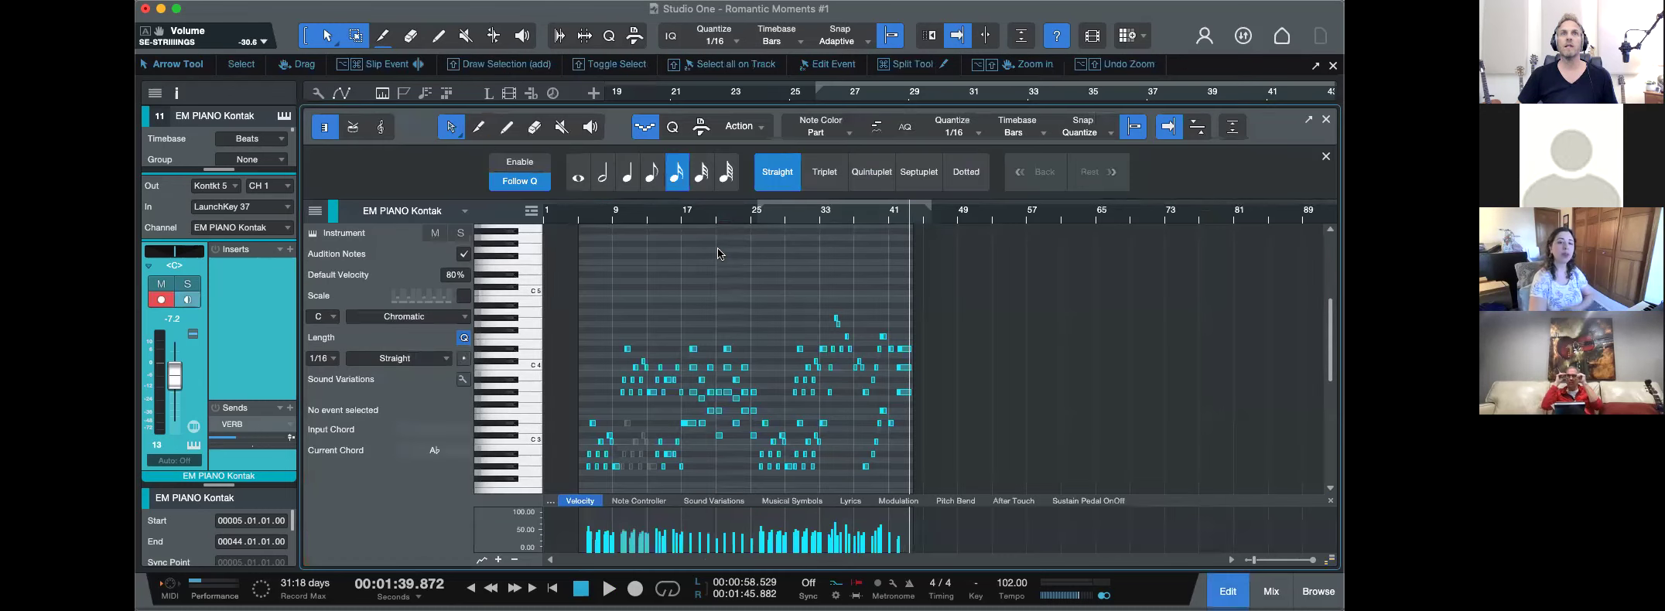
Place the playhead just before bar 21 and select the three notes of the piano chord at bar 22.
left_click(713, 209)
key("e")
key("e")
key("e")
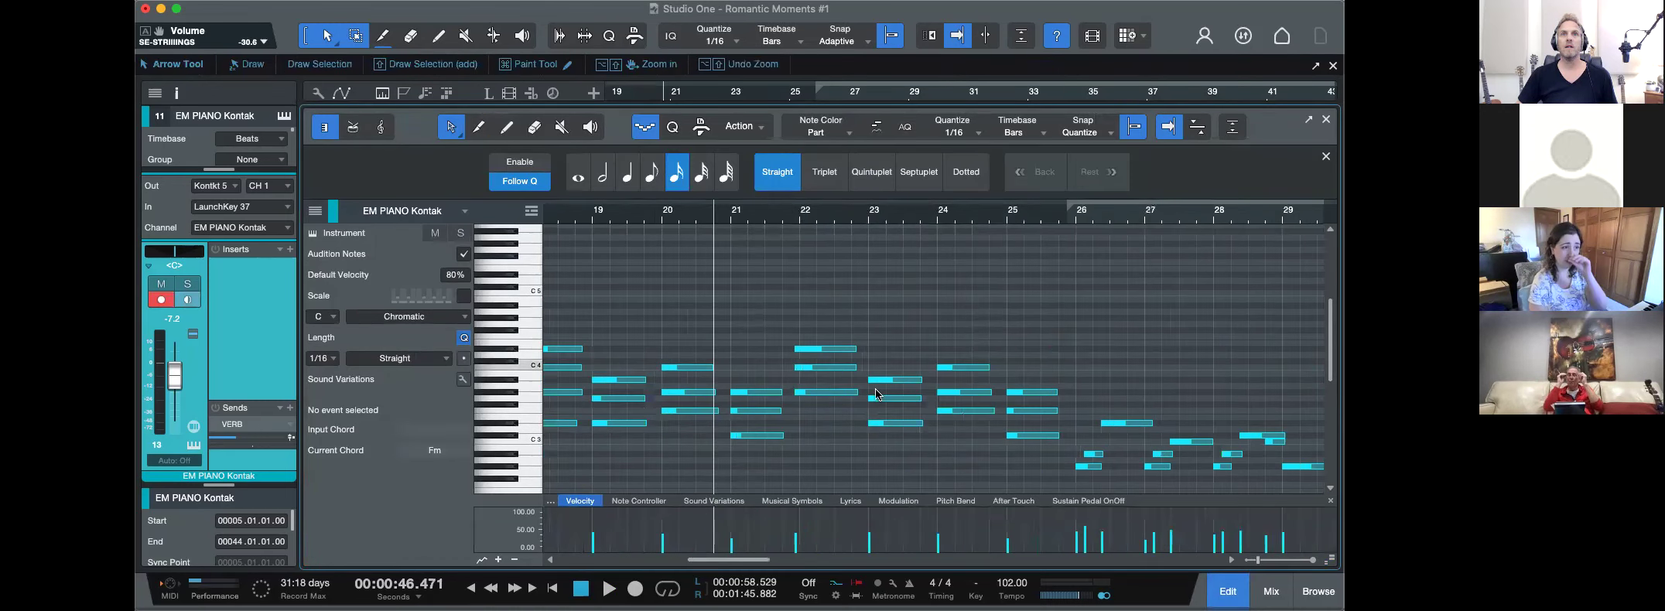
key("e")
left_click_drag(877, 308, 882, 396)
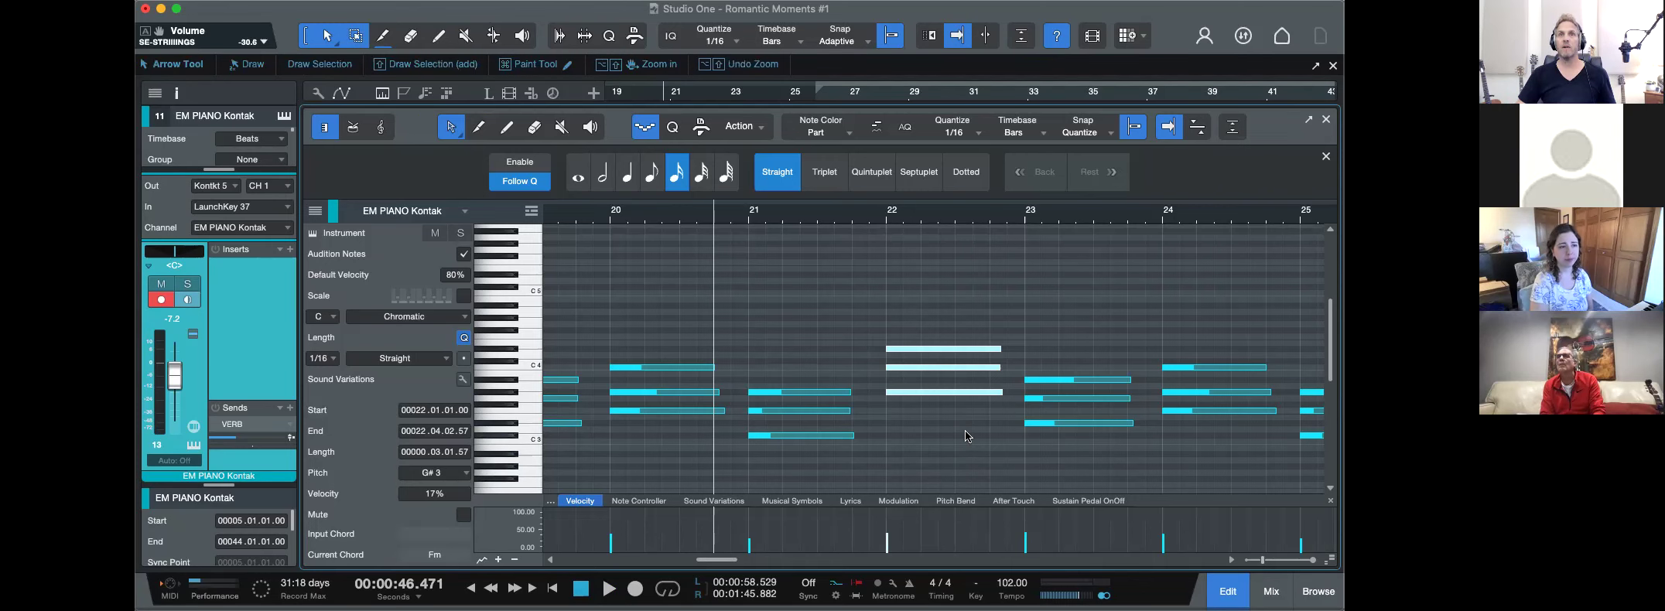
Place the playhead just before bar 42 and examine the start timing of the final piano chord's notes up close.
key("w")
key("w")
key("e")
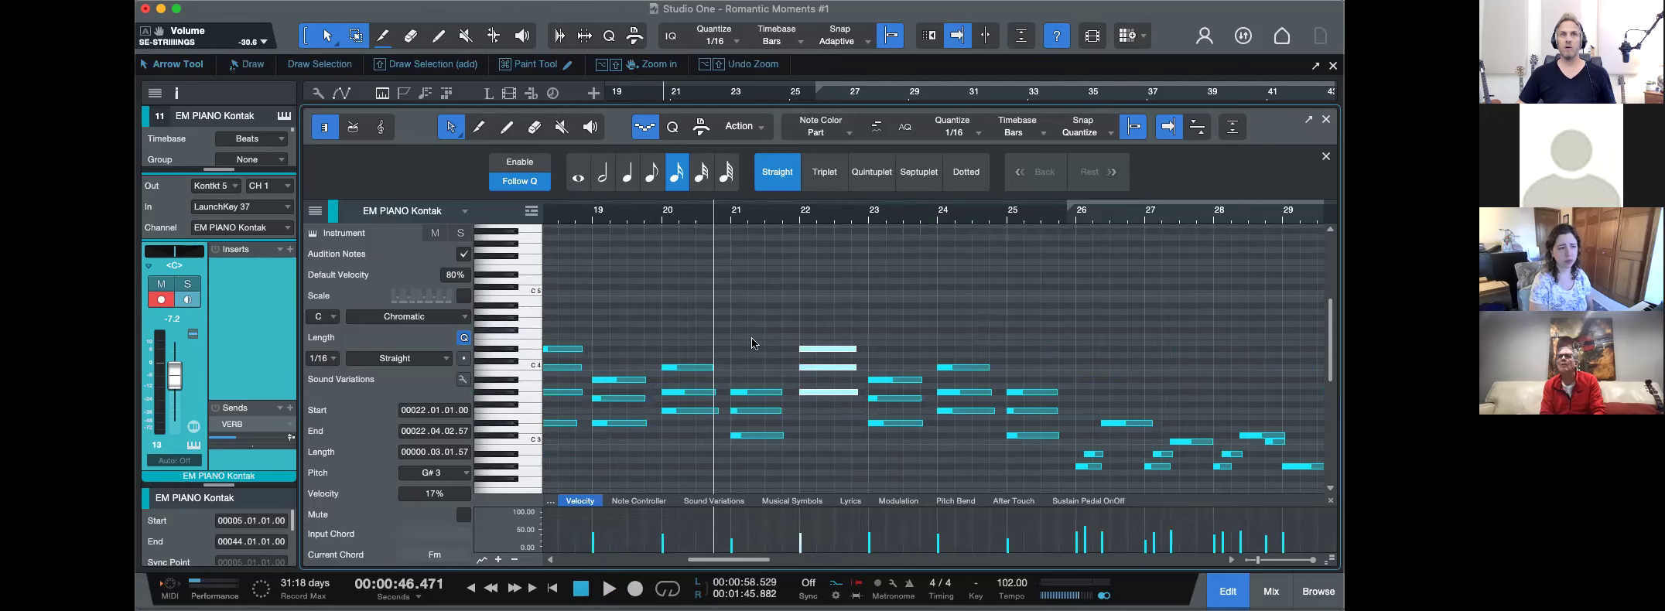
scroll(1006, 341, "right", 10)
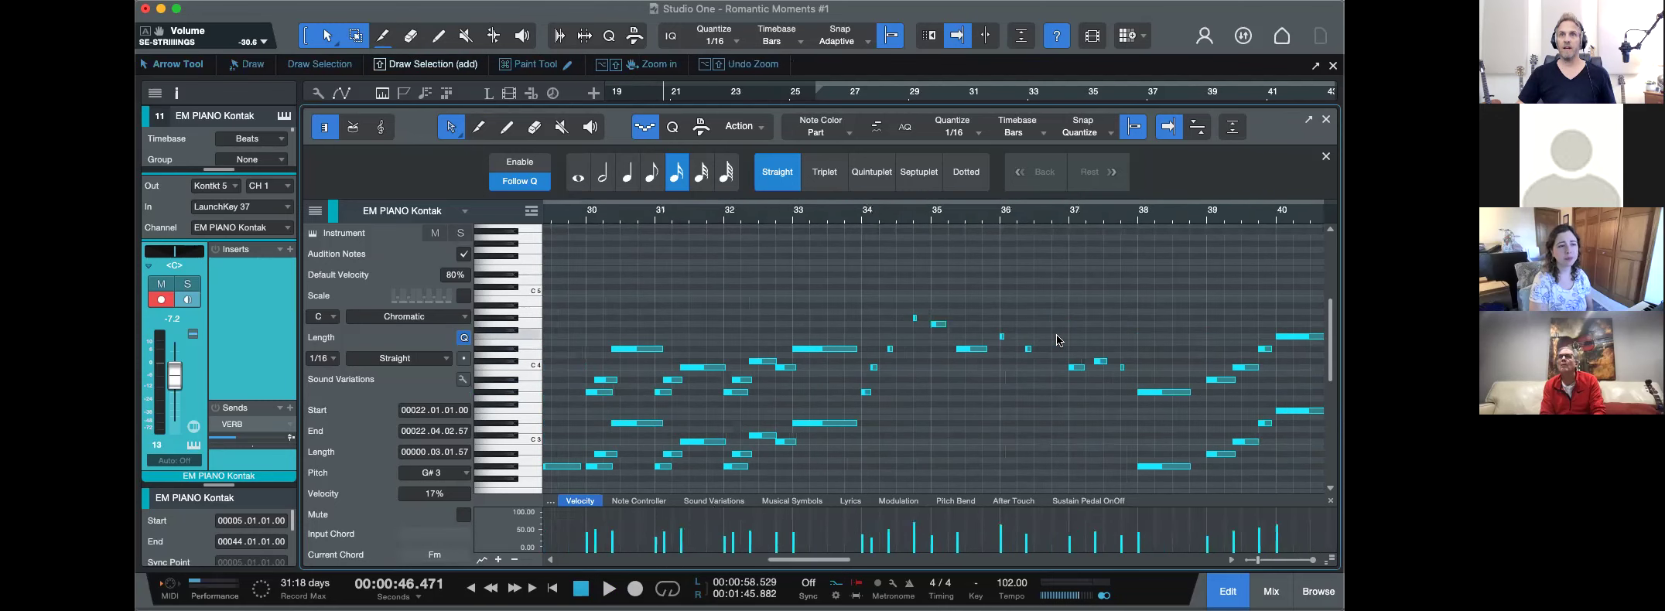
scroll(1059, 340, "right", 6)
left_click(991, 225)
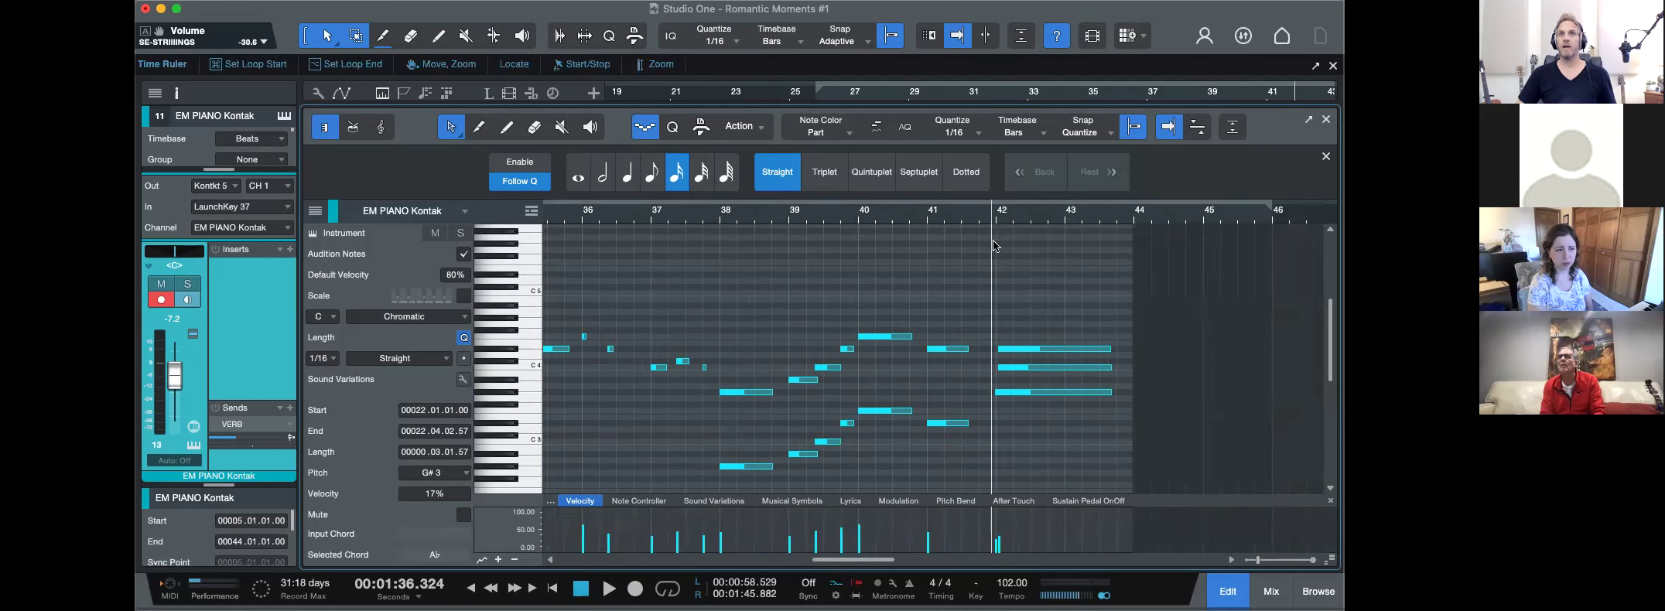
key("e")
key("e")
key("e")
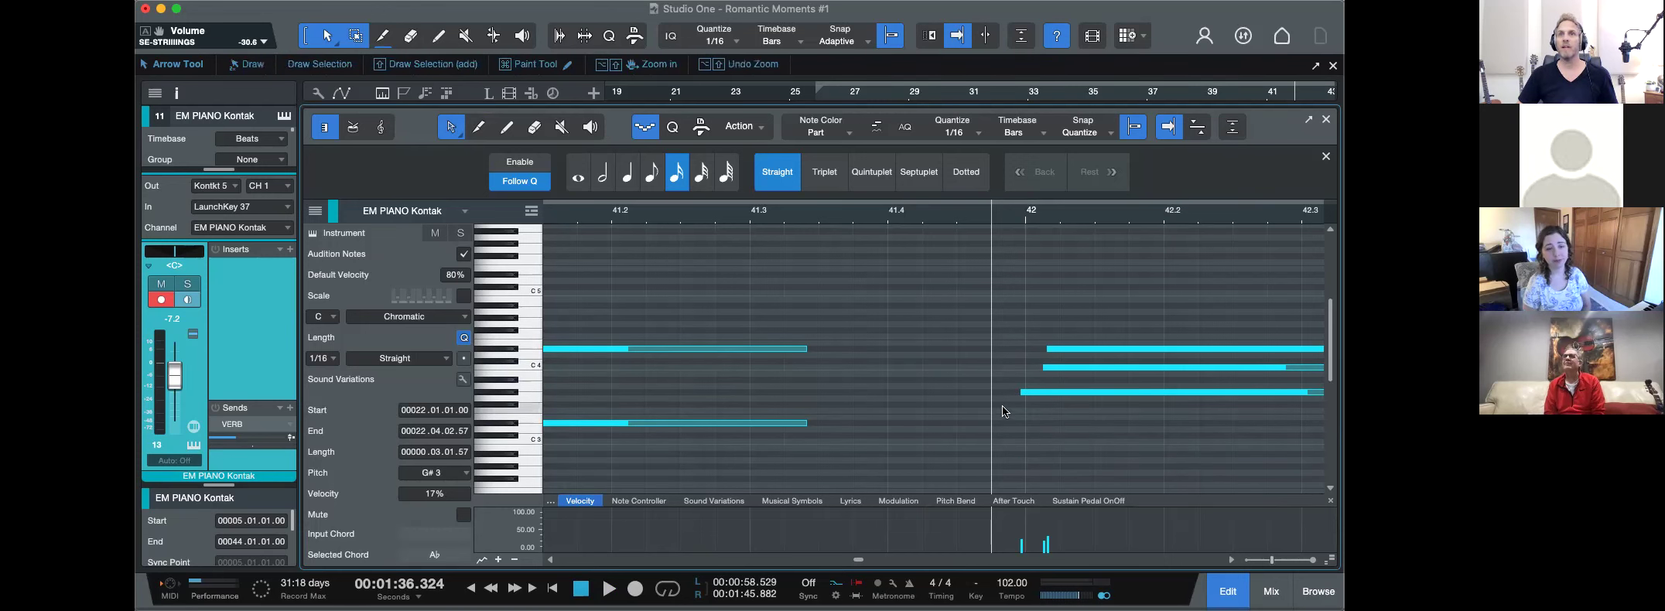
Play the piano passage leading into the final chord at bar 42, and stop just after the chord starts.
left_click(783, 211)
key("space")
key("space")
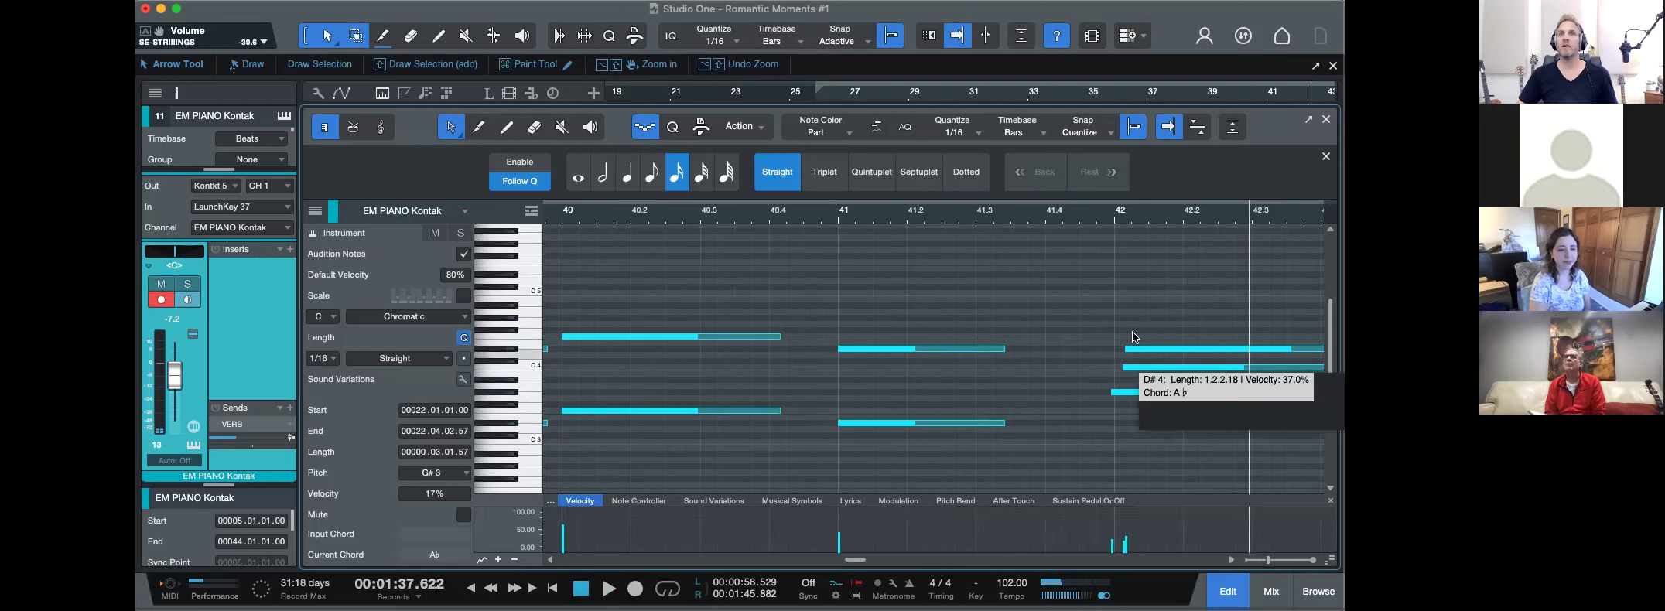
key("w")
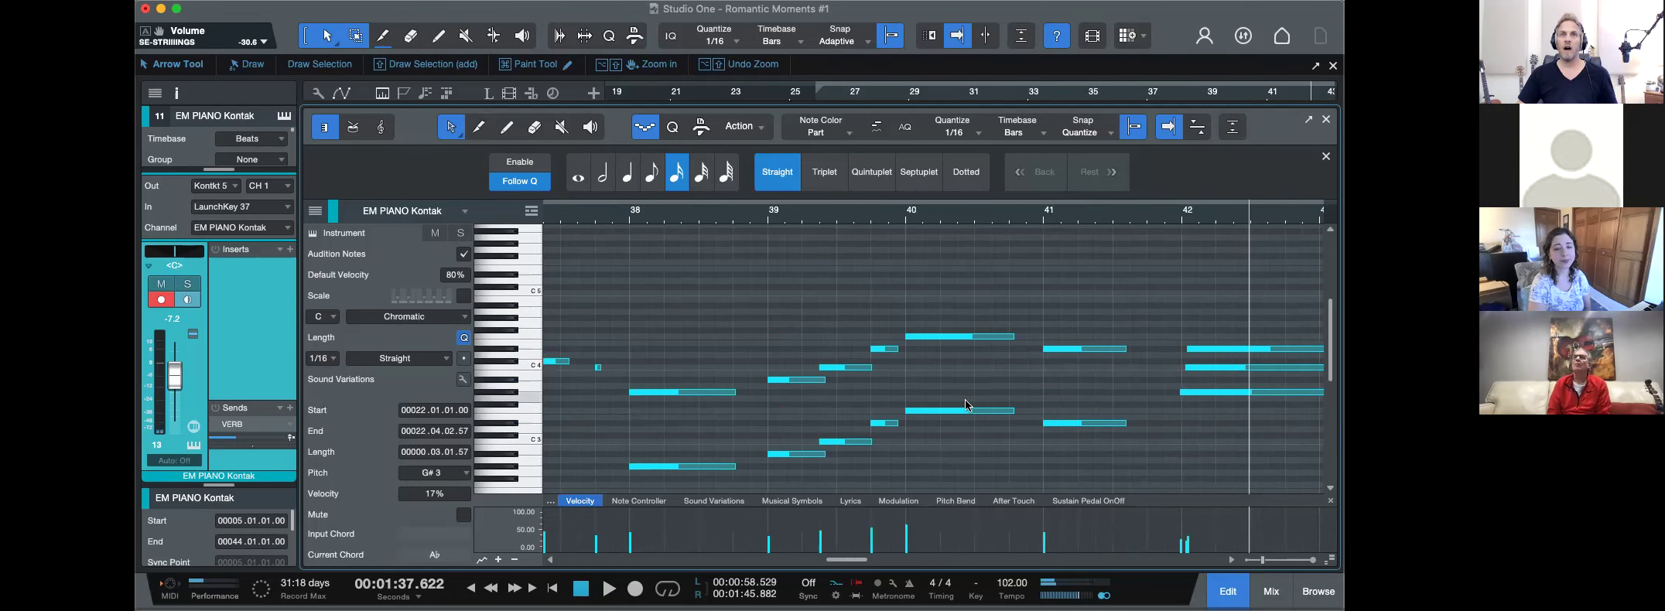
key("w")
key("w")
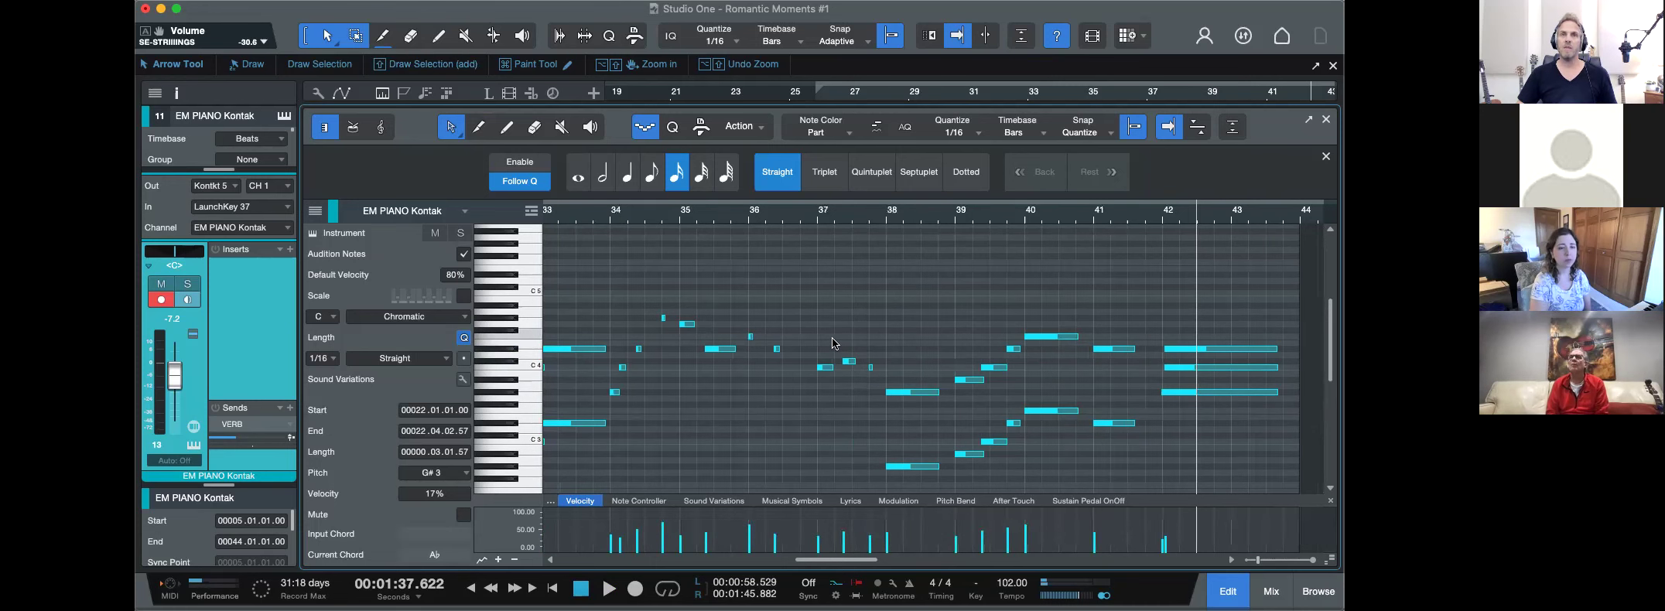
Close the note editor and return to the song arrangement.
key("F3")
key("F3")
key("F2")
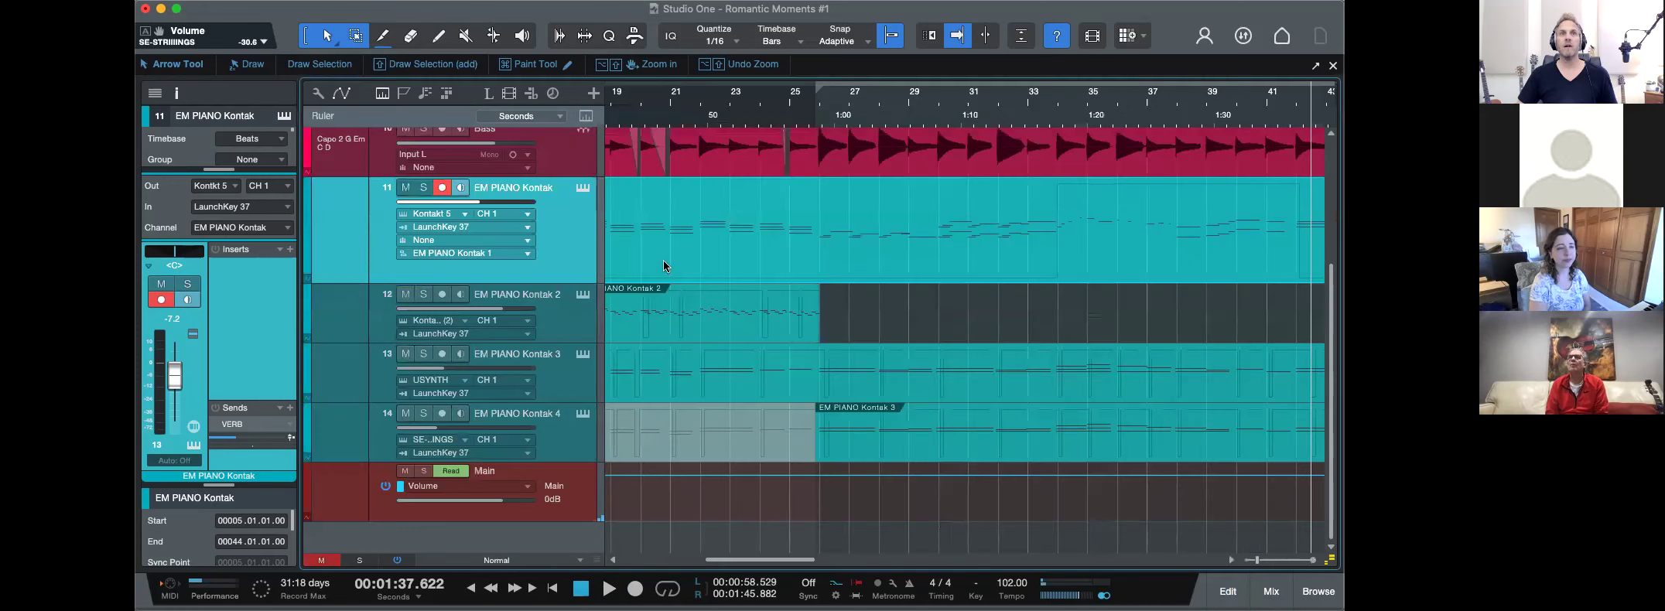
Place the playhead just before bar 22 and examine how the guitar, bass and piano attacks line up with the beat.
scroll(665, 267, "up", 3)
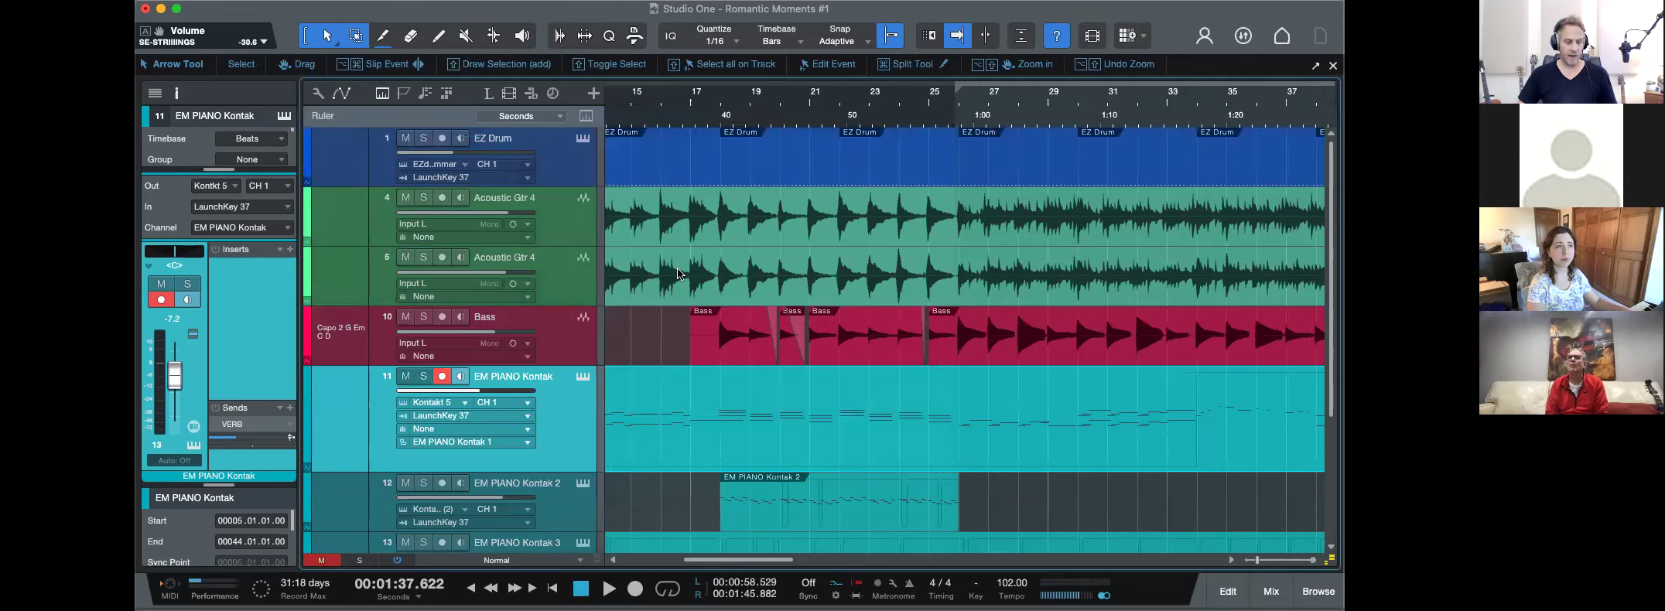
scroll(679, 273, "right", 5)
key("e")
scroll(670, 325, "left", 10)
key("e")
key("e")
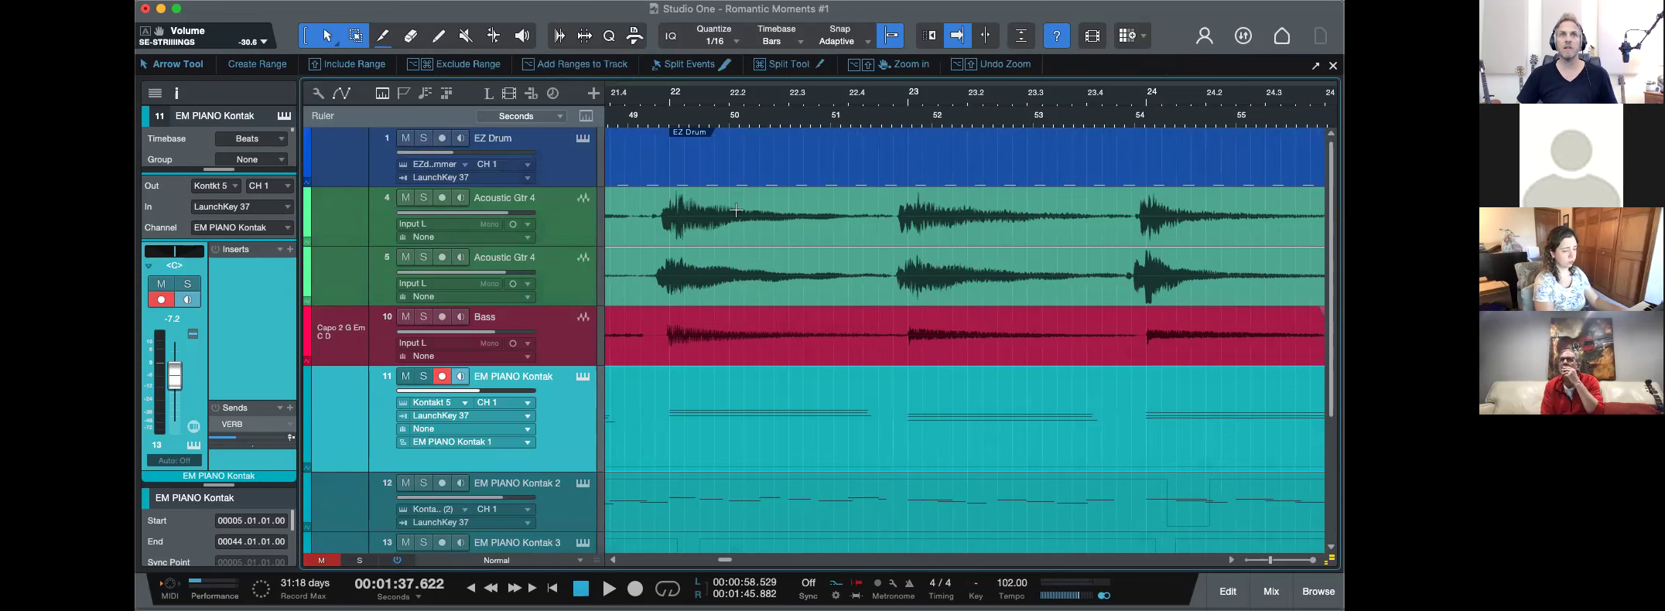
left_click(623, 115)
scroll(671, 161, "left", 3)
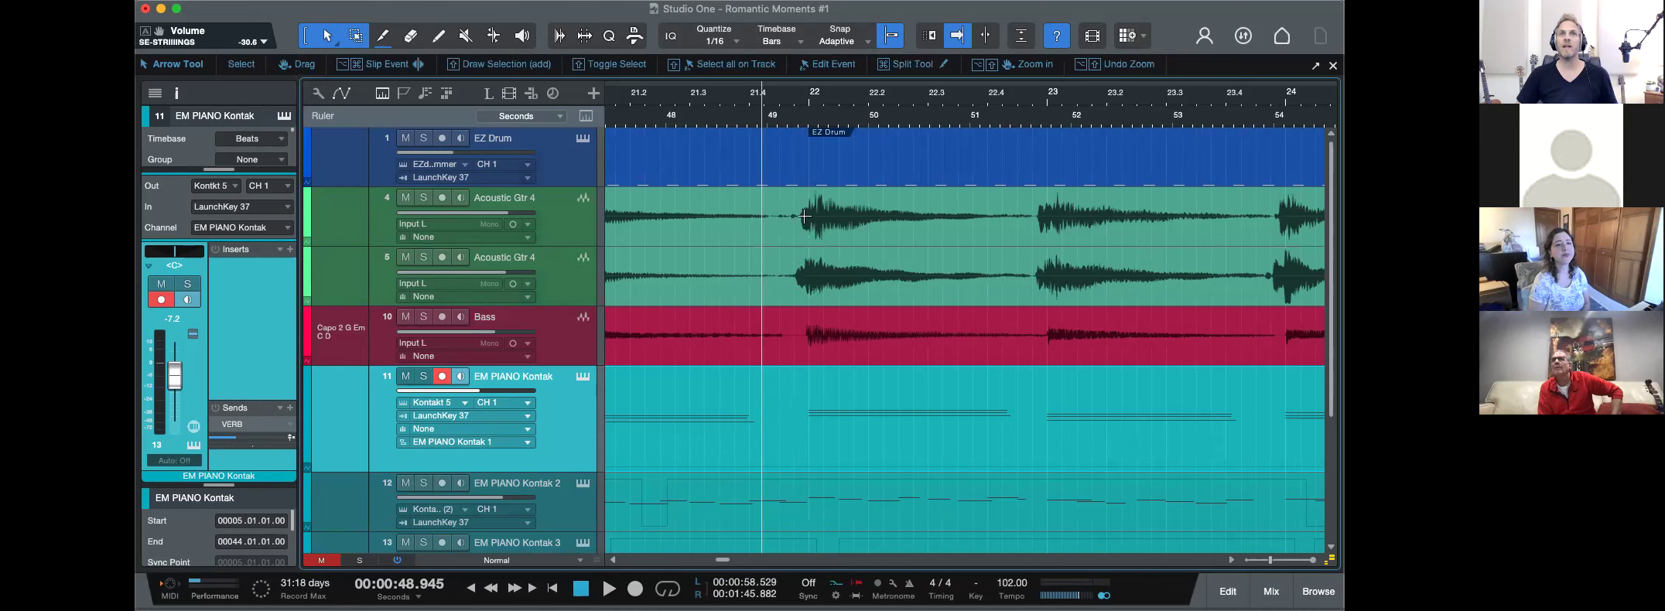
Play the full mix from bar 20, compare the track attacks up to bar 21, and stop playback.
key("w")
scroll(776, 220, "left", 3)
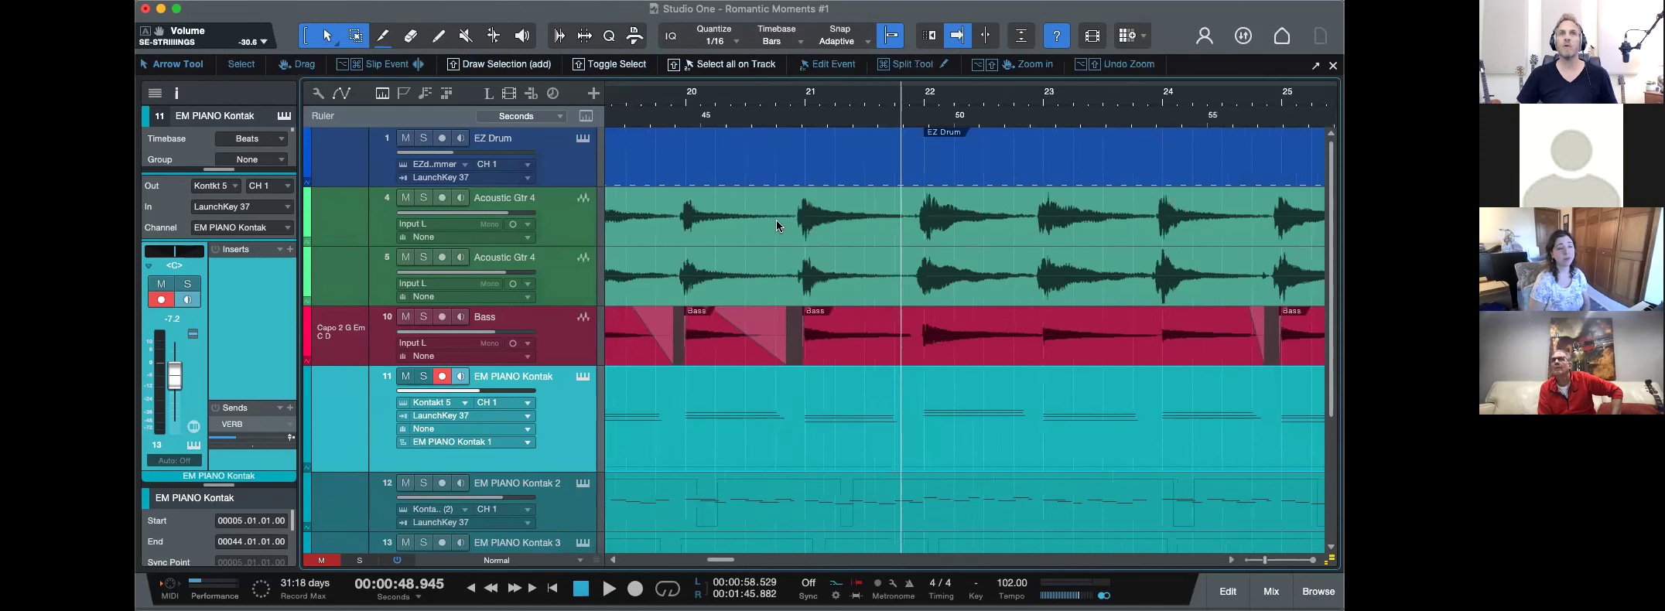
scroll(777, 220, "left", 4)
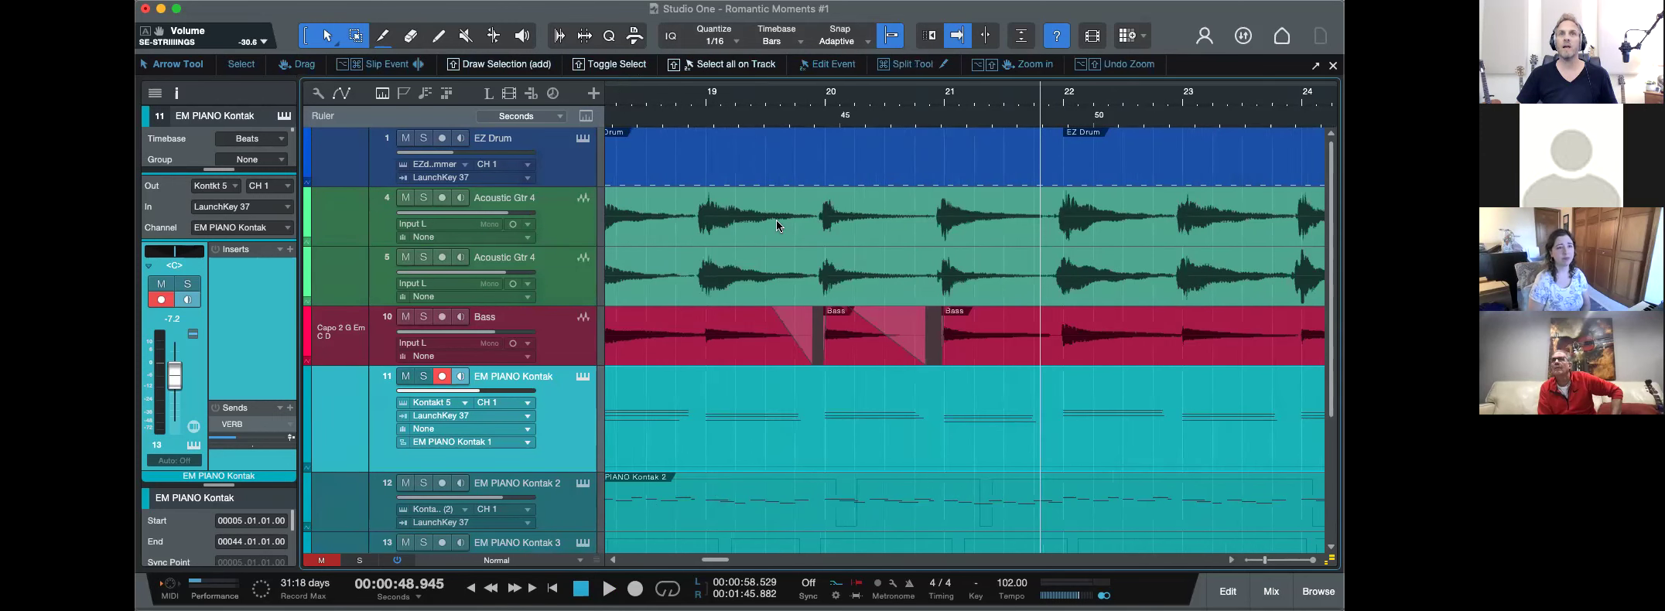
left_click(801, 113)
key("space")
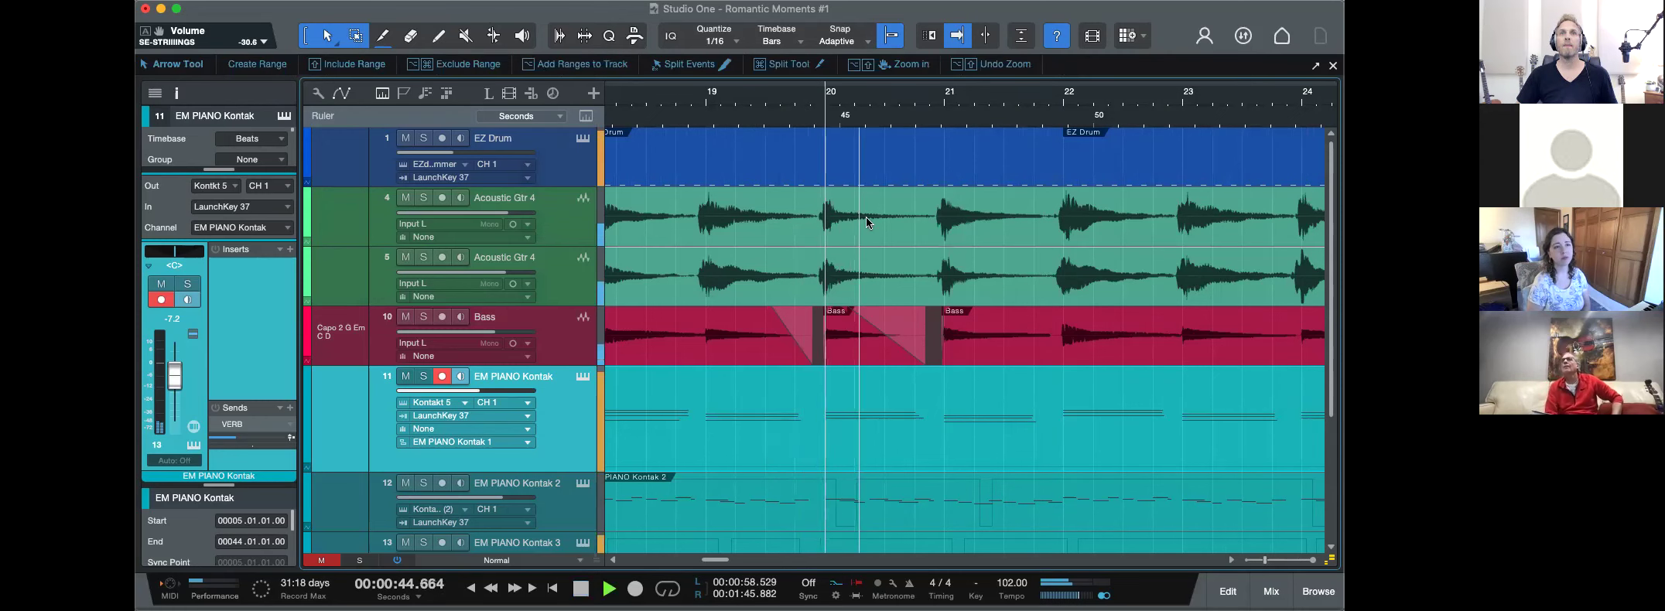
key("e")
key("e")
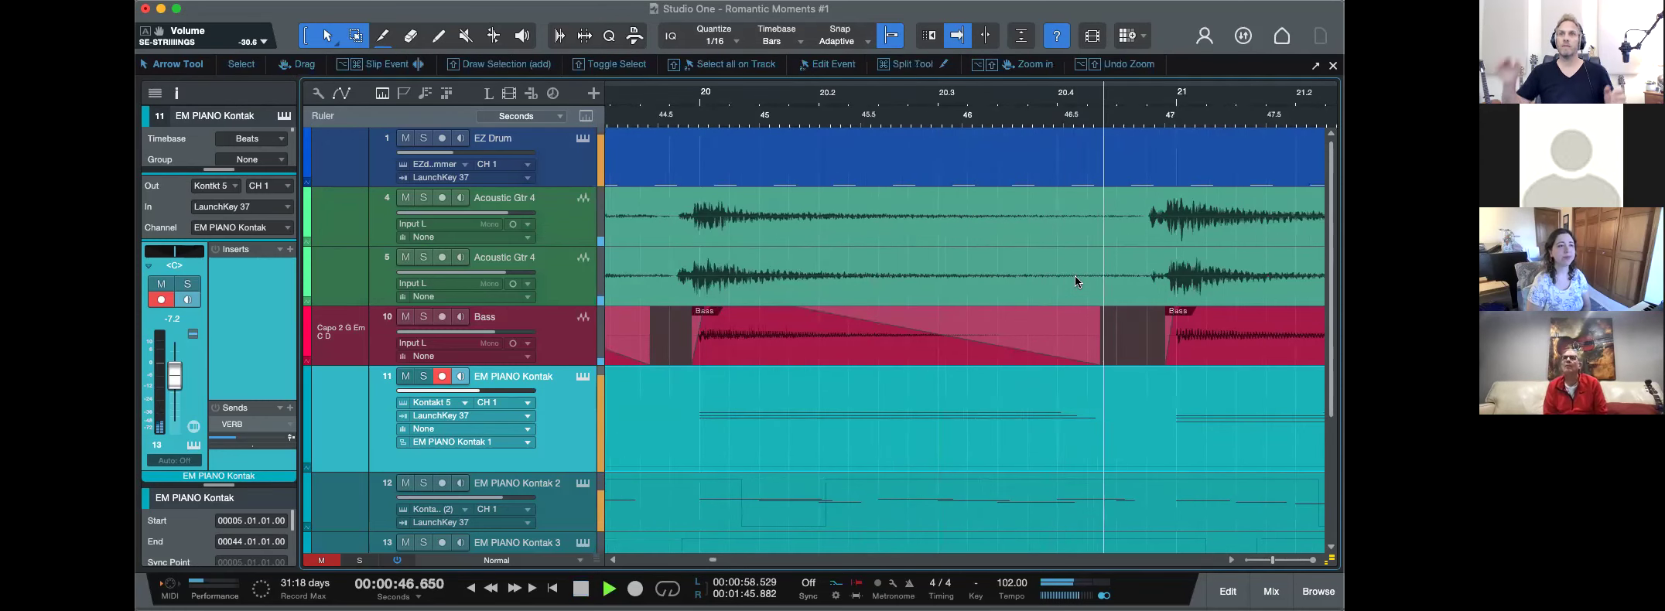
key("w")
key("w")
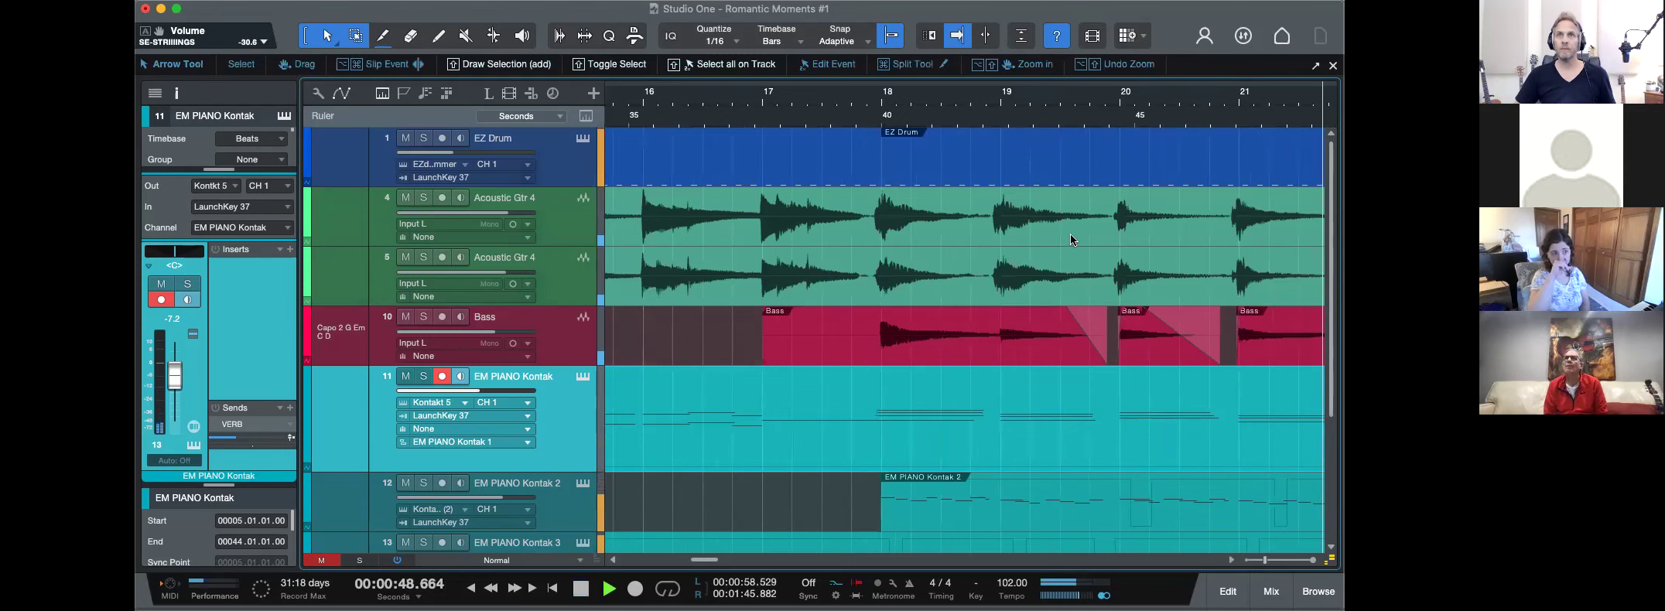
scroll(1070, 235, "right", 10)
key("space")
Show the whole song arrangement from bar 1 to the end.
key("f")
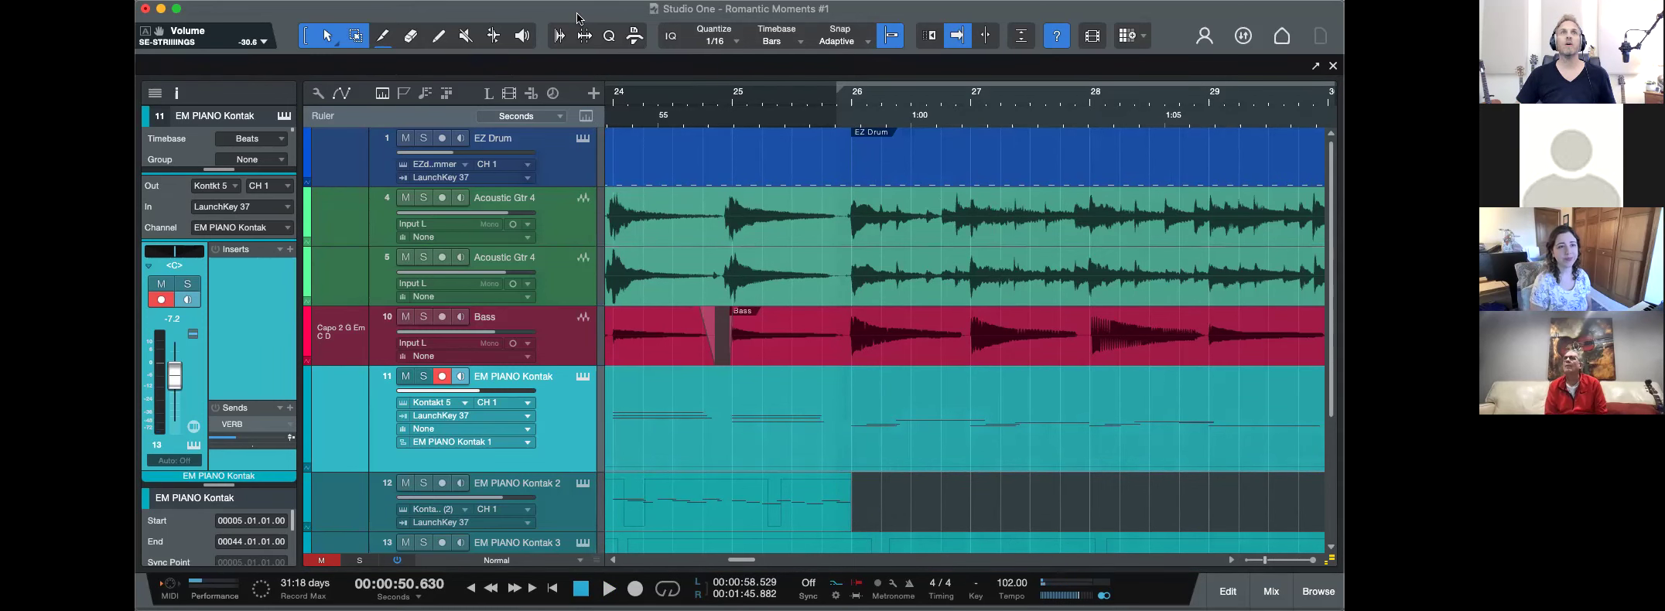
left_click(869, 455)
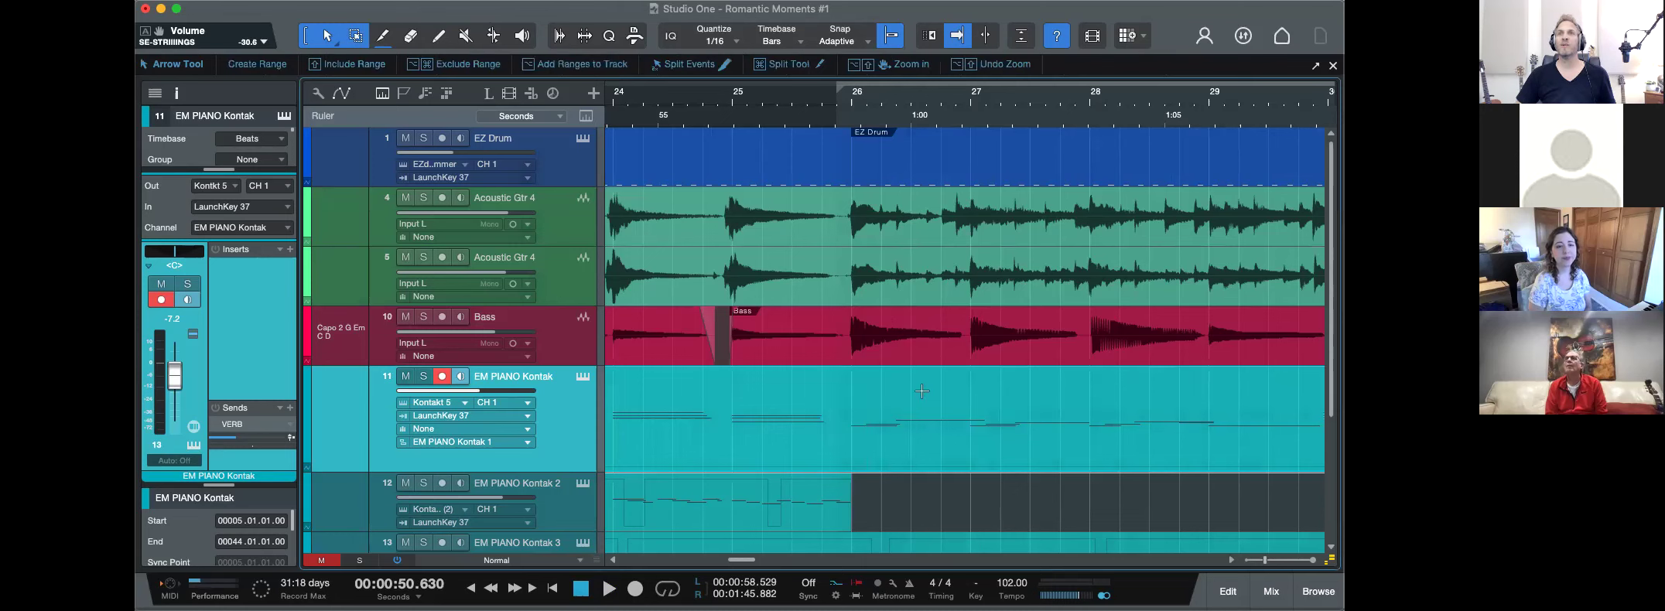
key("w")
key("w")
key("w")
key("w")
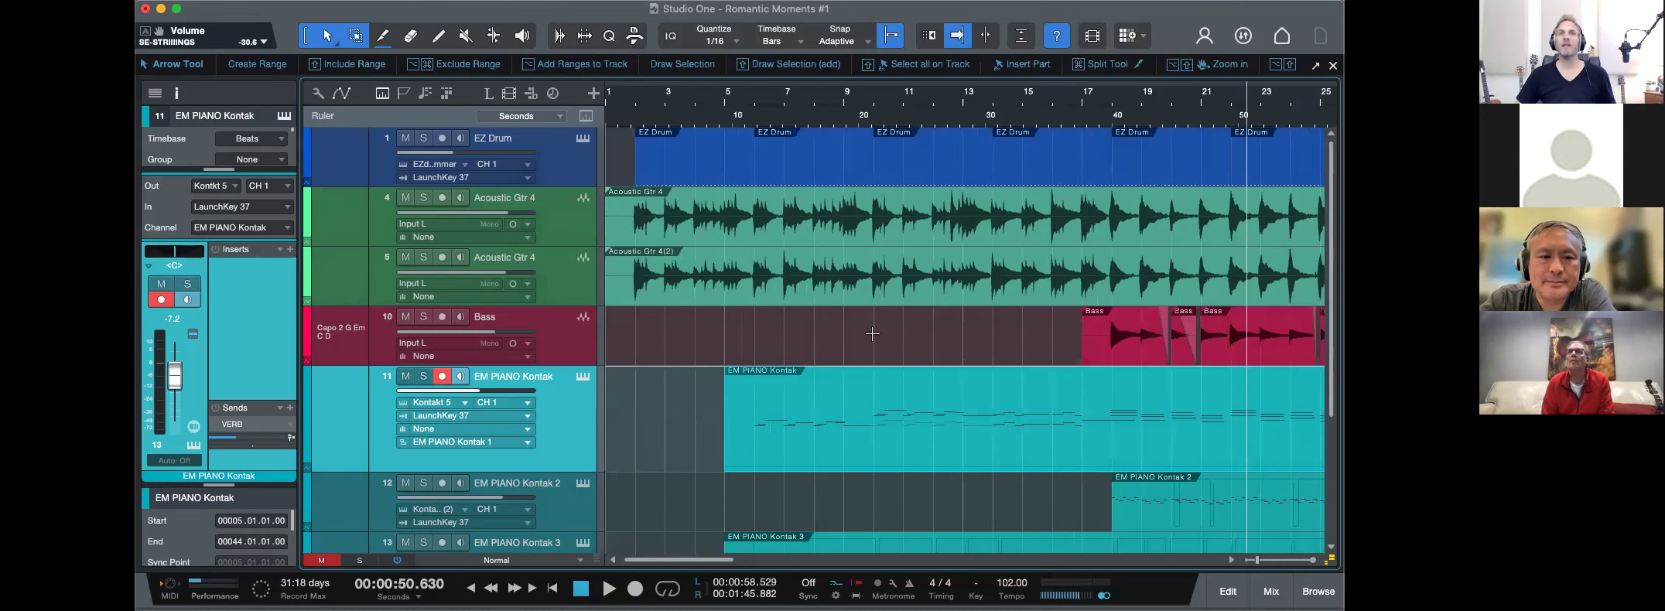
key("w")
key("w")
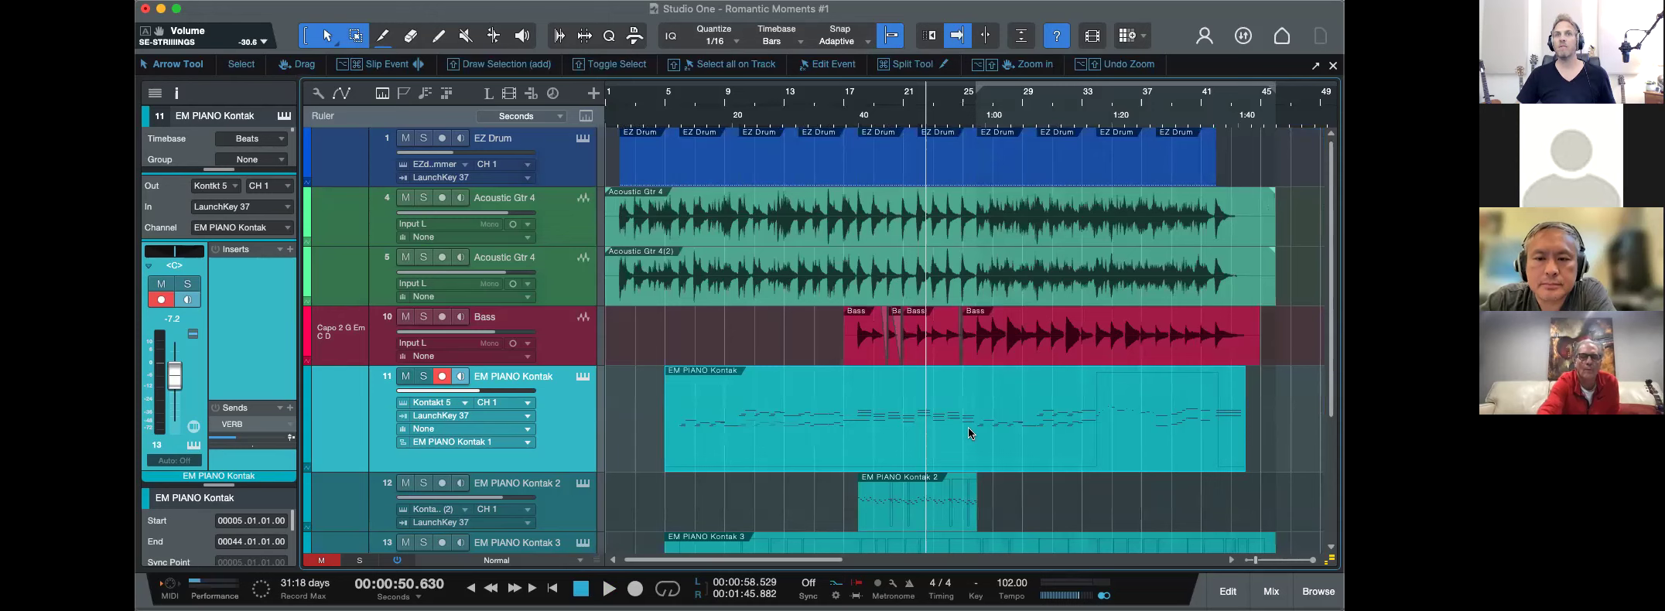
scroll(968, 426, "down", 5)
scroll(967, 427, "up", 5)
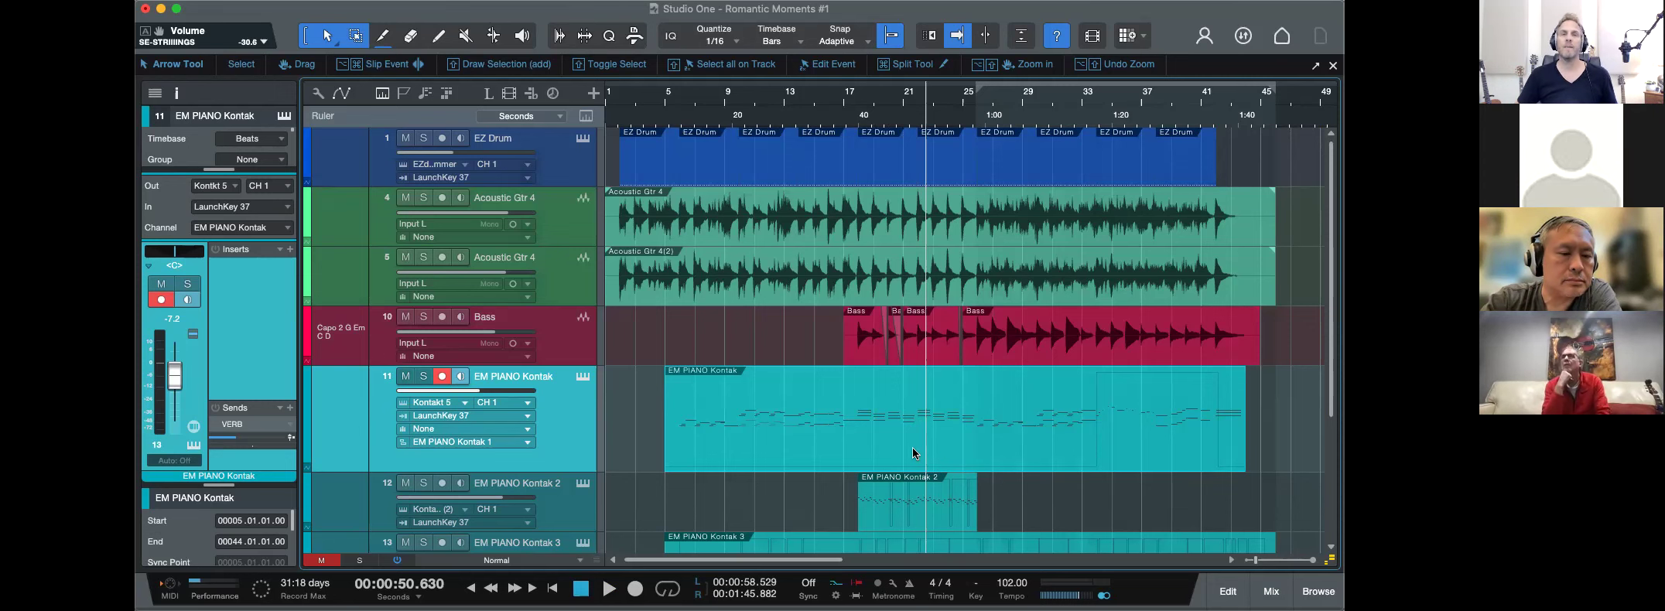
scroll(911, 449, "down", 3)
scroll(911, 446, "up", 3)
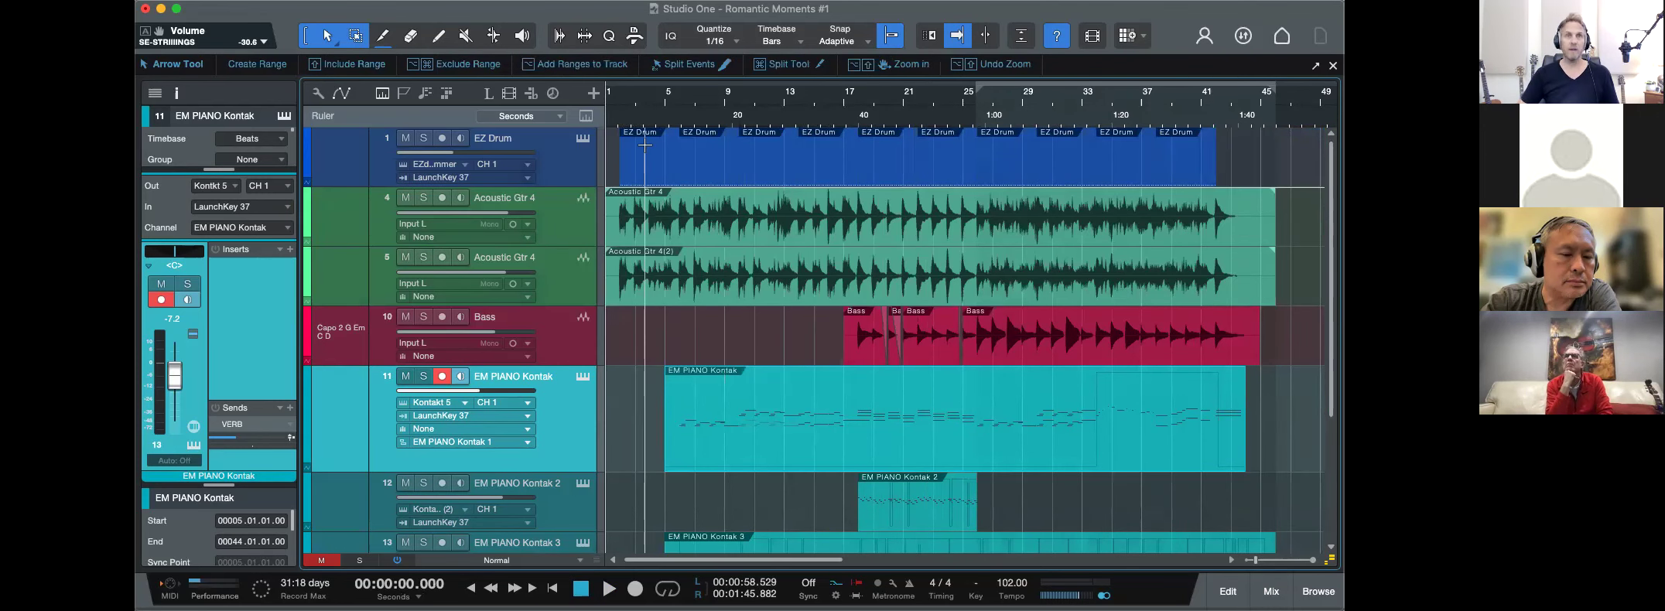
Play the full mix from the beginning of the song and view the arrangement of its first 25 bars.
key("comma")
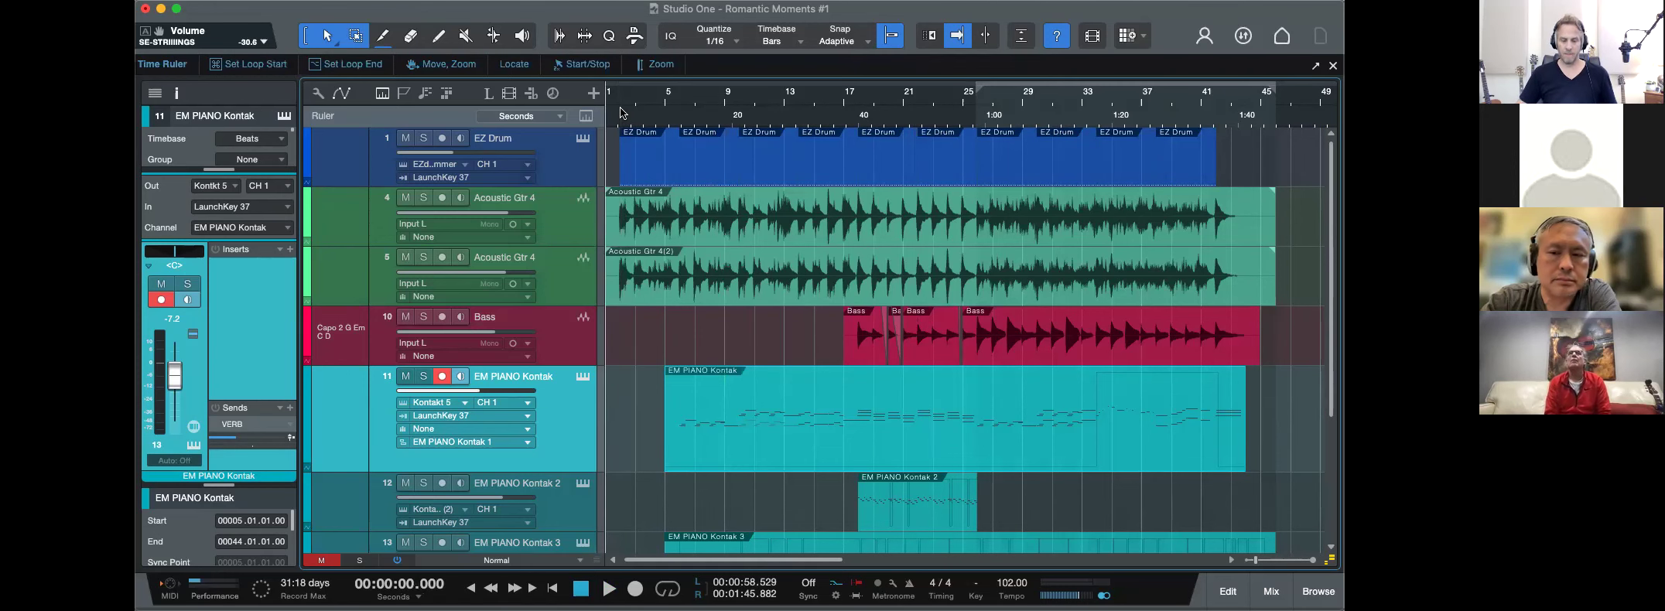
key("space")
key("e")
key("e")
key("w")
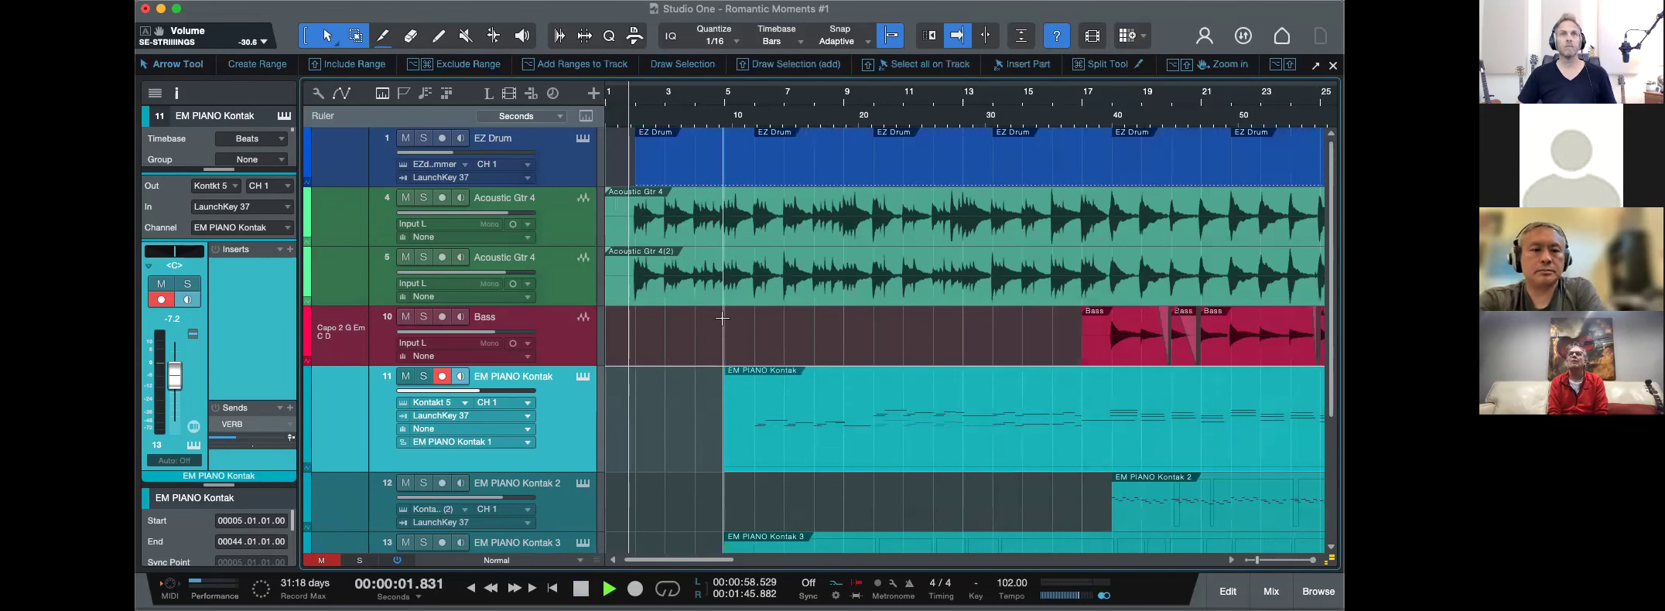
Examine the bus channel levels in the mixer during playback, and return to the arrangement around bar 17.
key("F3")
scroll(873, 238, "right", 10)
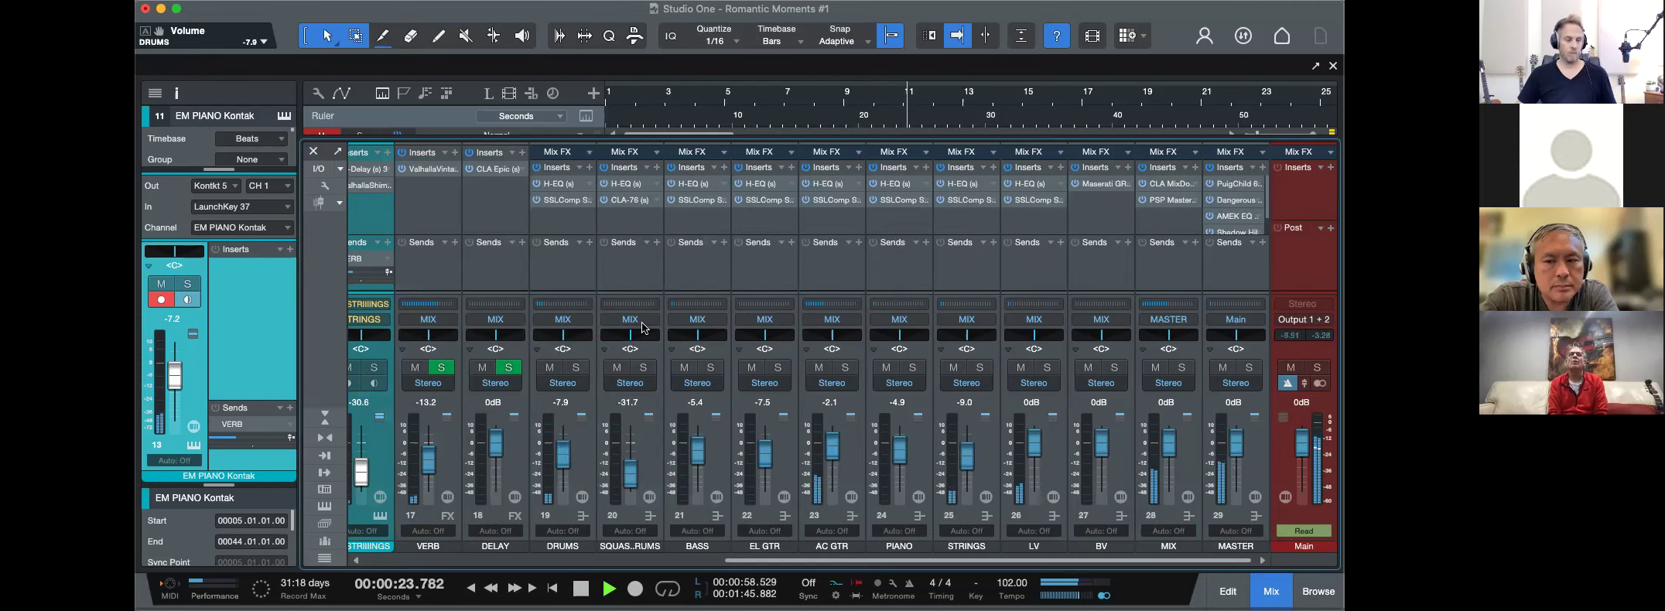
key("F2")
key("F2")
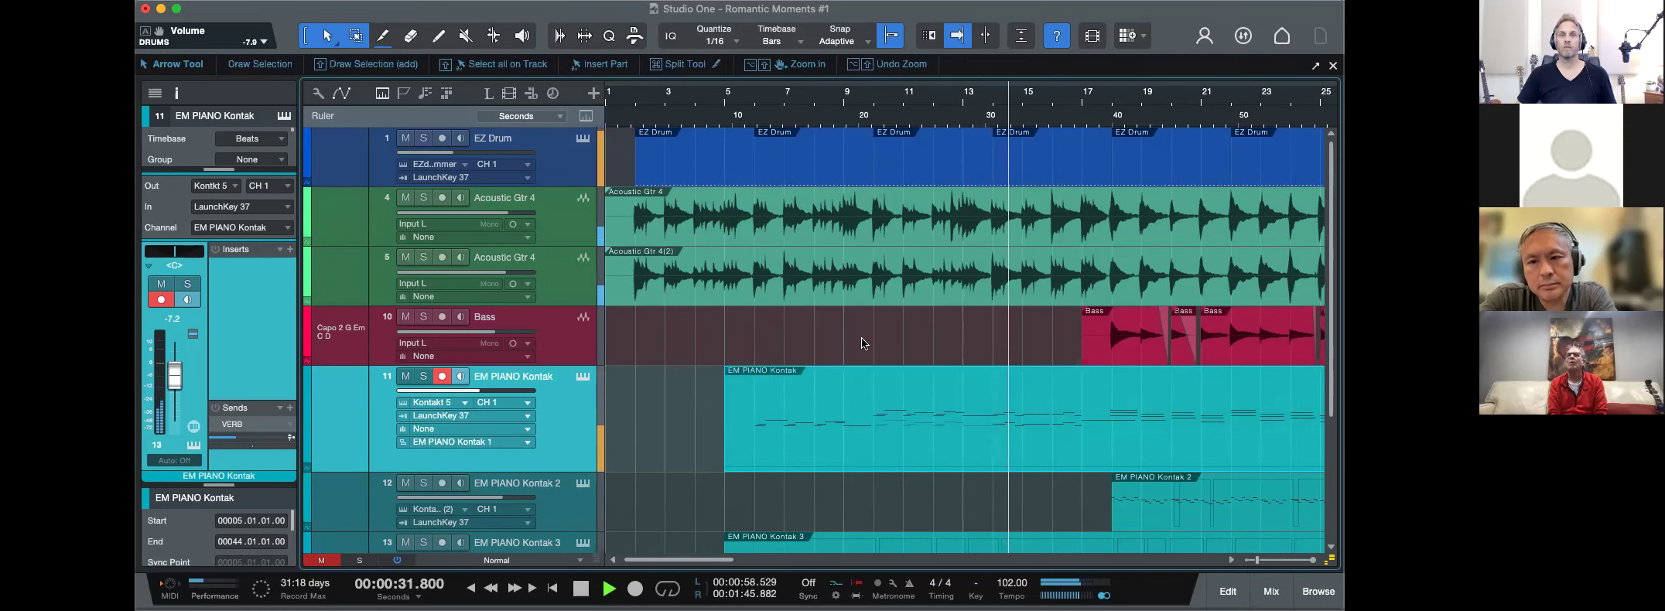
key("w")
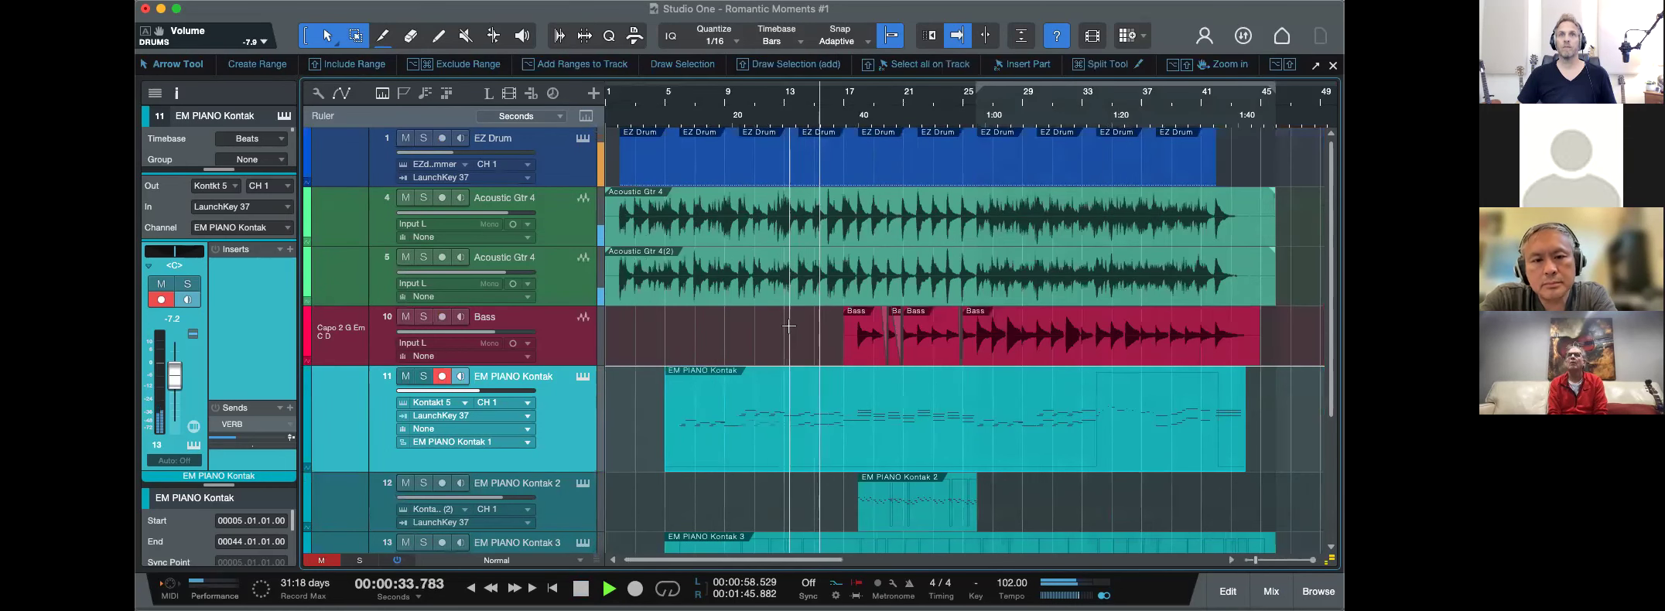
key("e")
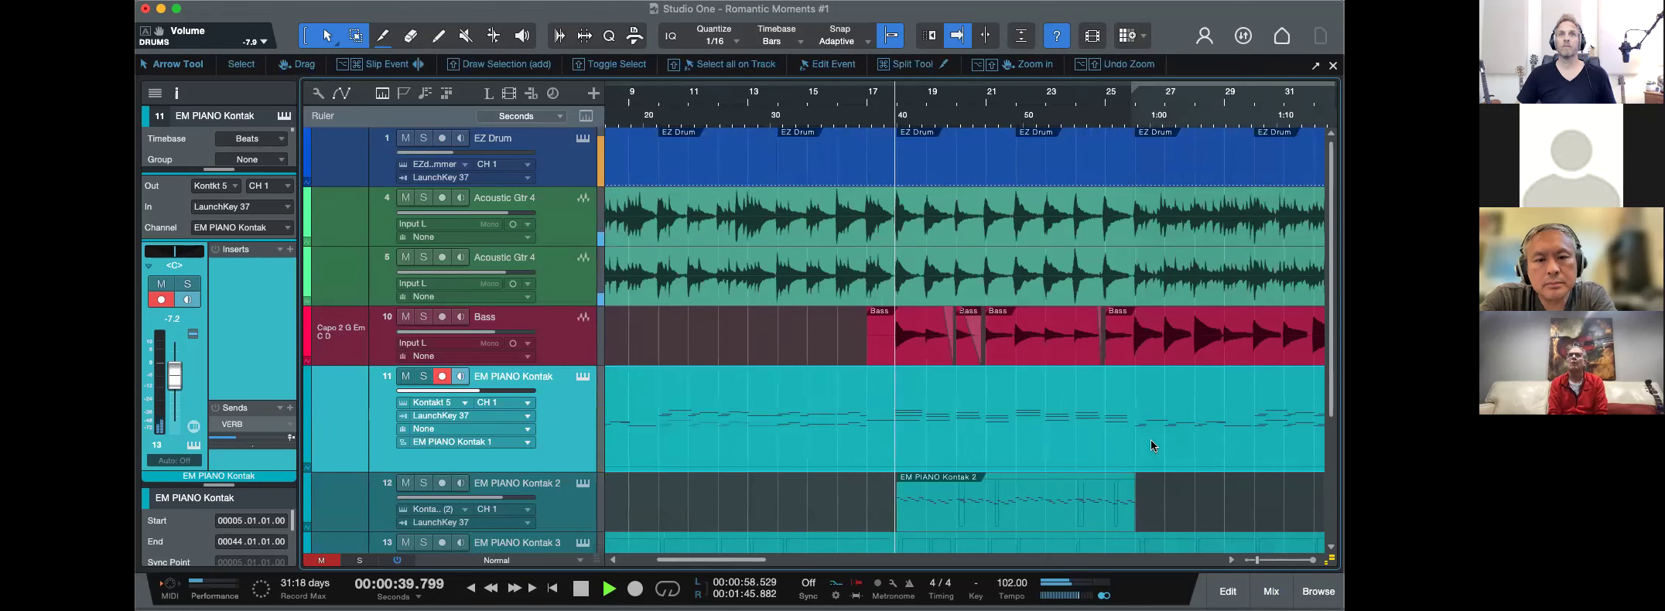
Stop playback and examine the track attacks between bars 22 and 28, placing the playhead just before bar 24.
key("space")
left_click(1106, 112)
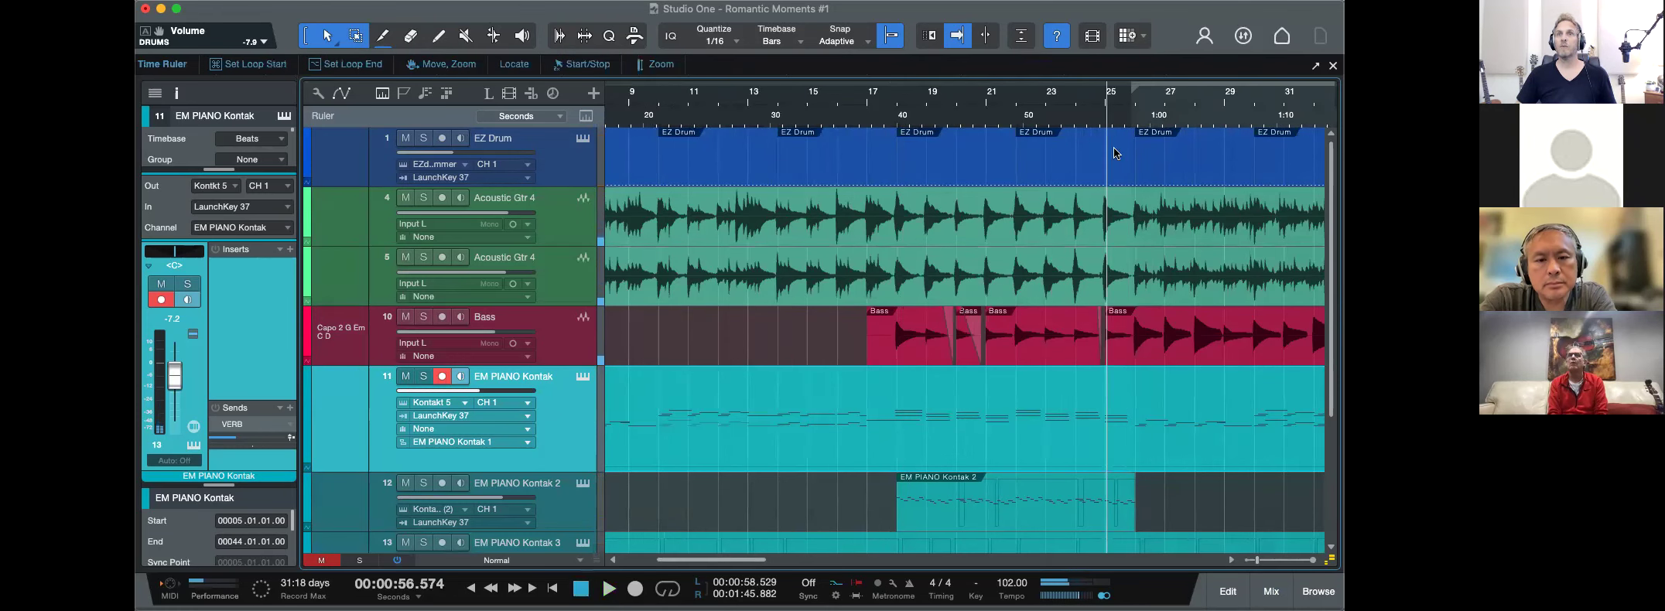
key("e")
key("e")
scroll(1194, 449, "right", 3)
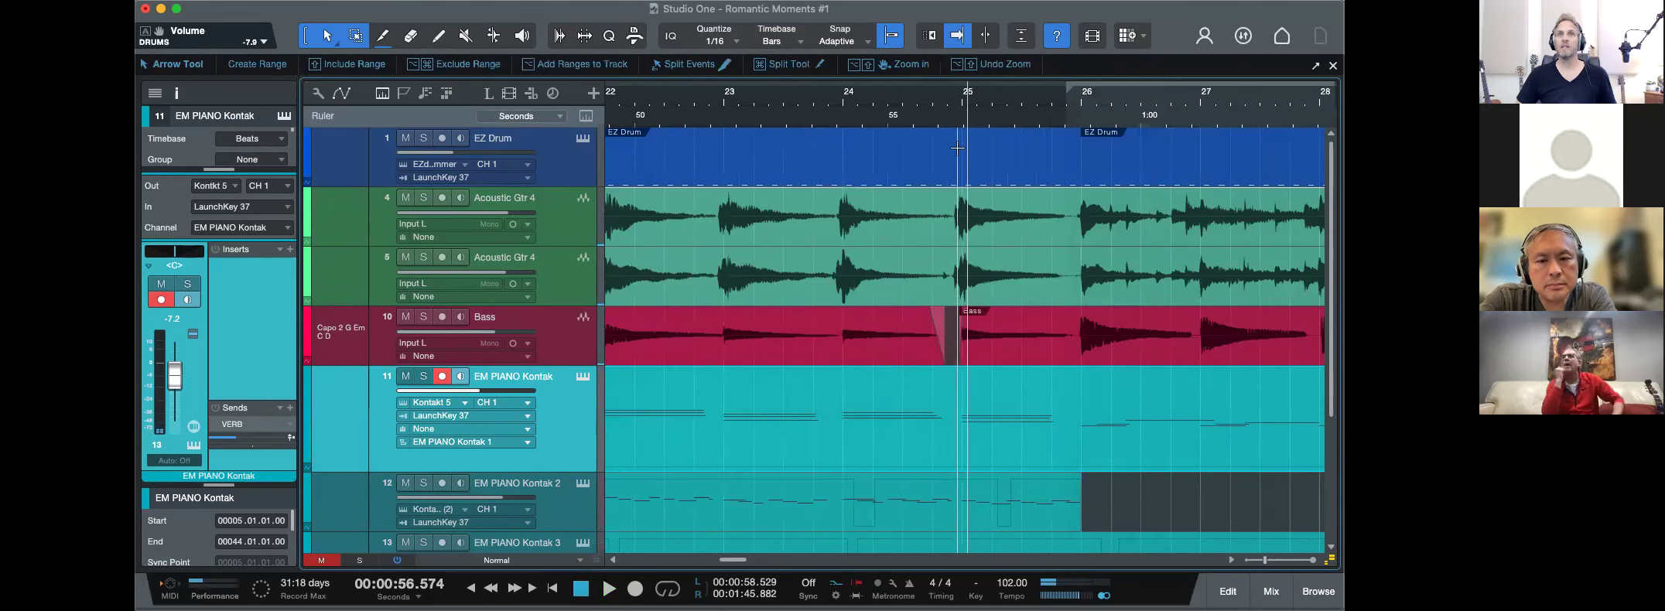
left_click(944, 112)
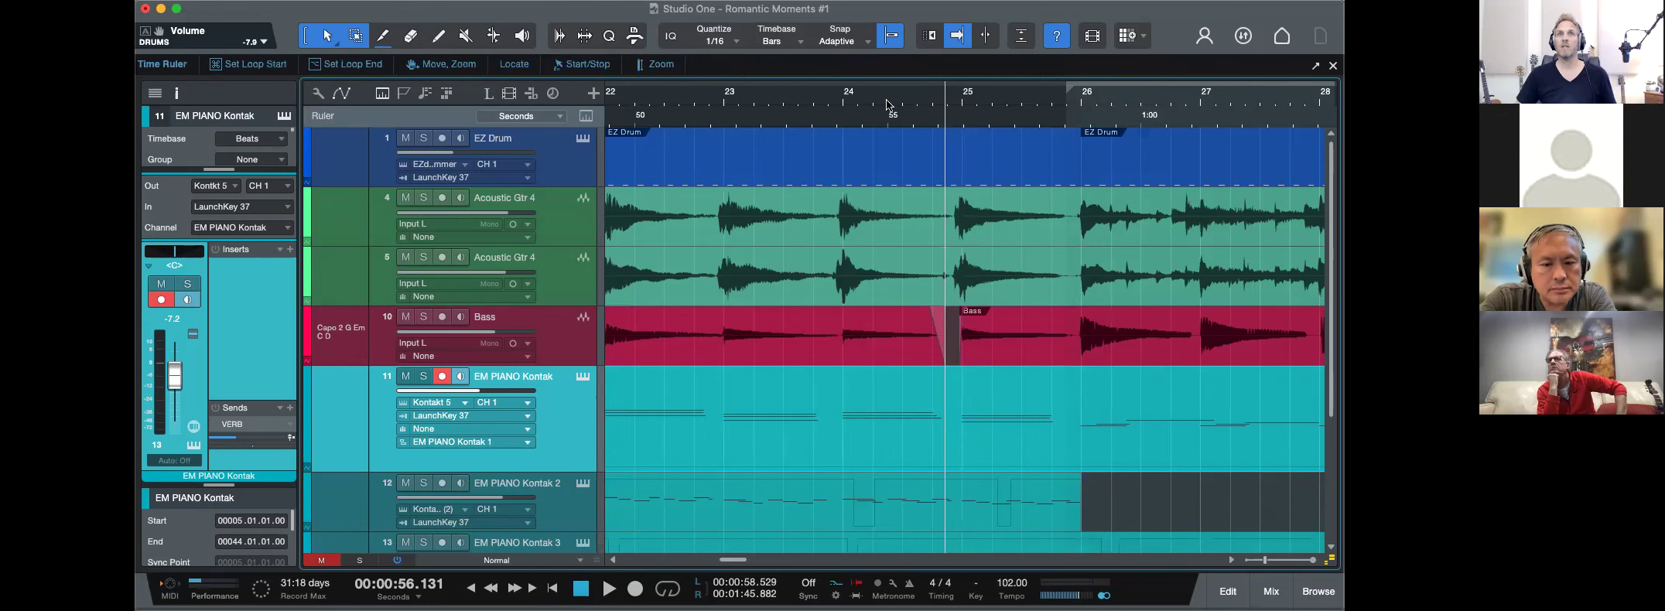
left_click(826, 114)
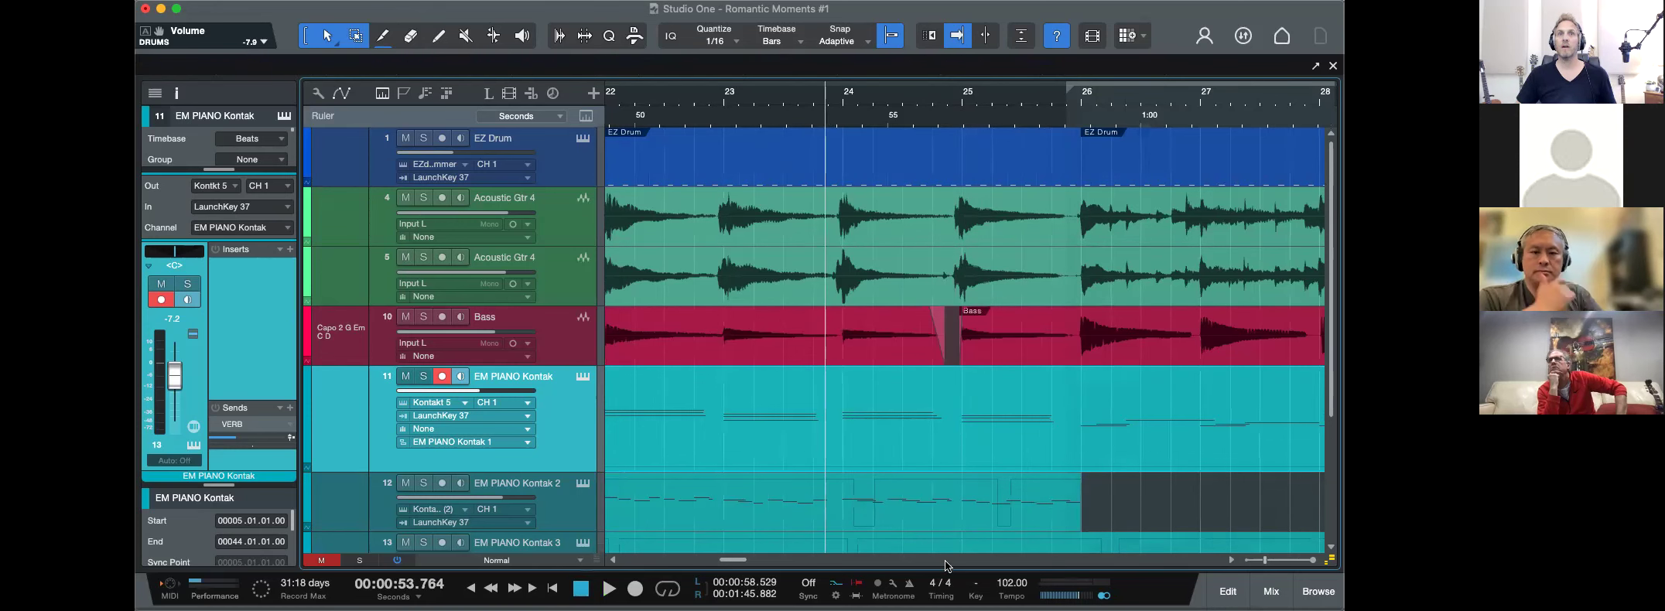
Play from just before bar 24 and examine the EM PIANO Kontak 2 part's notes leading up to bar 26.
key("space")
double_click(959, 529)
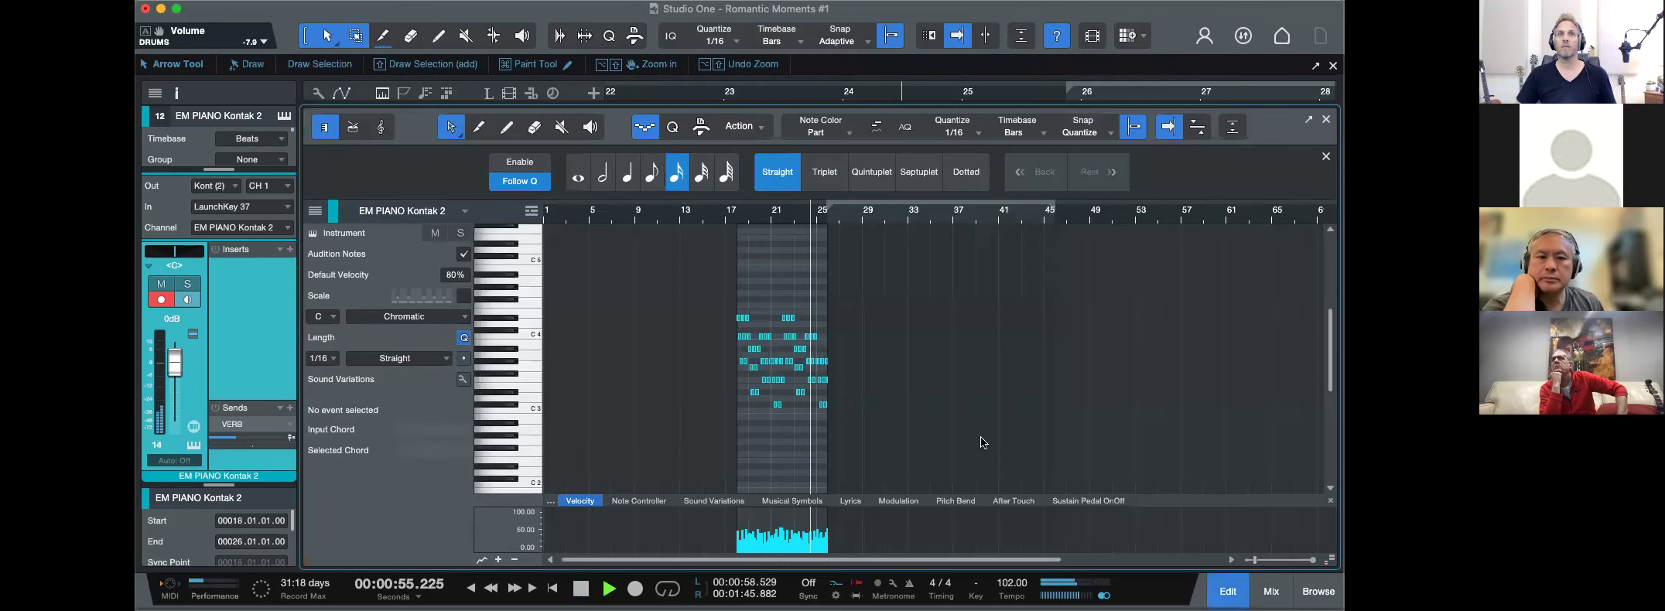
key("e")
key("e")
key("e")
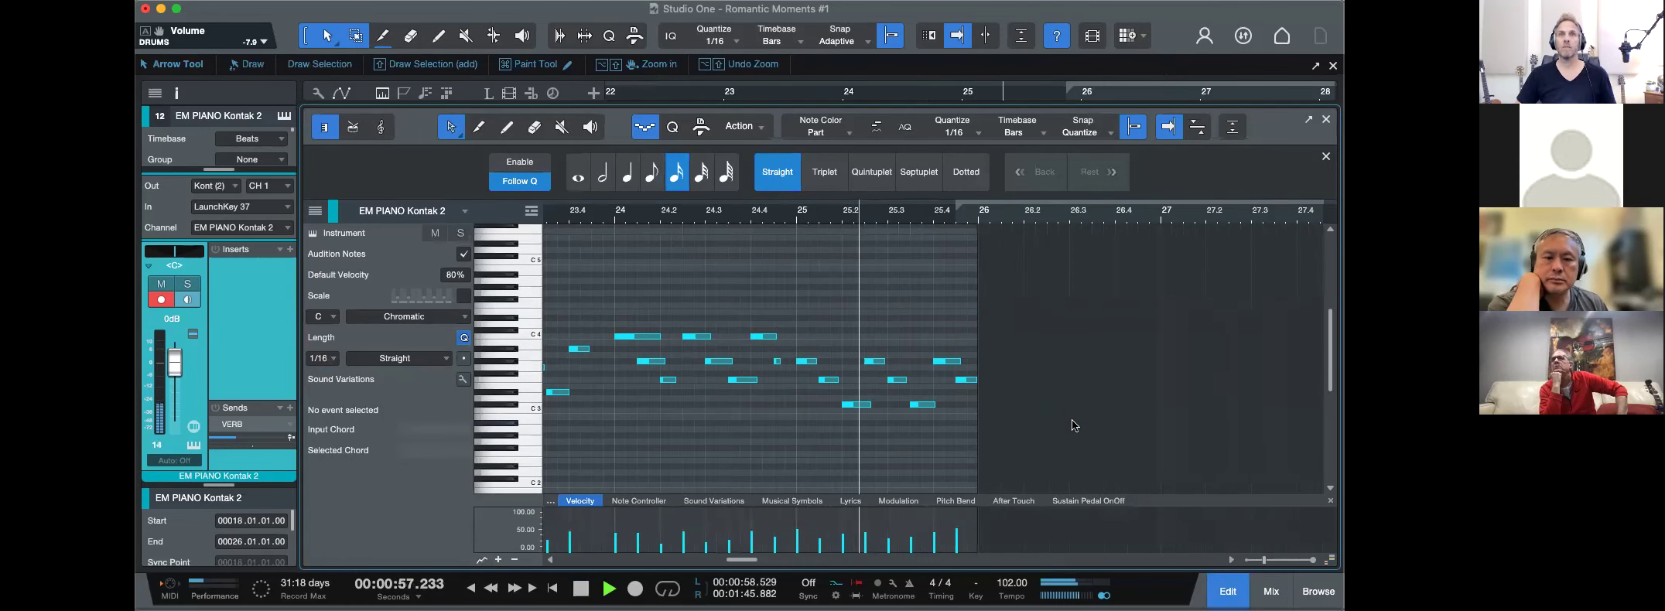
key("space")
Mute the EM PIANO Kontak 2 notes from beat 3 of bar 25 onward, listen to the passage, and close the note editor.
left_click_drag(990, 334, 900, 427)
key("shift+m")
key("space")
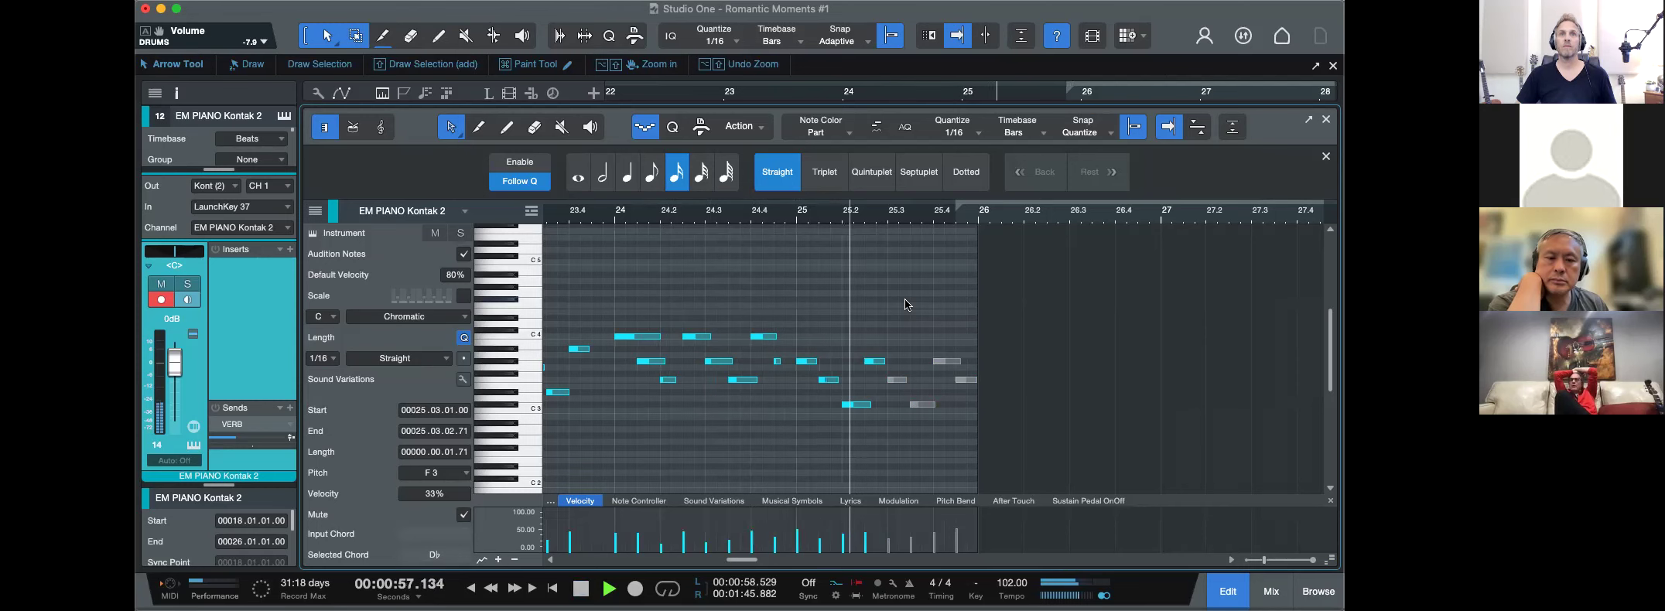
key("space")
key("F2")
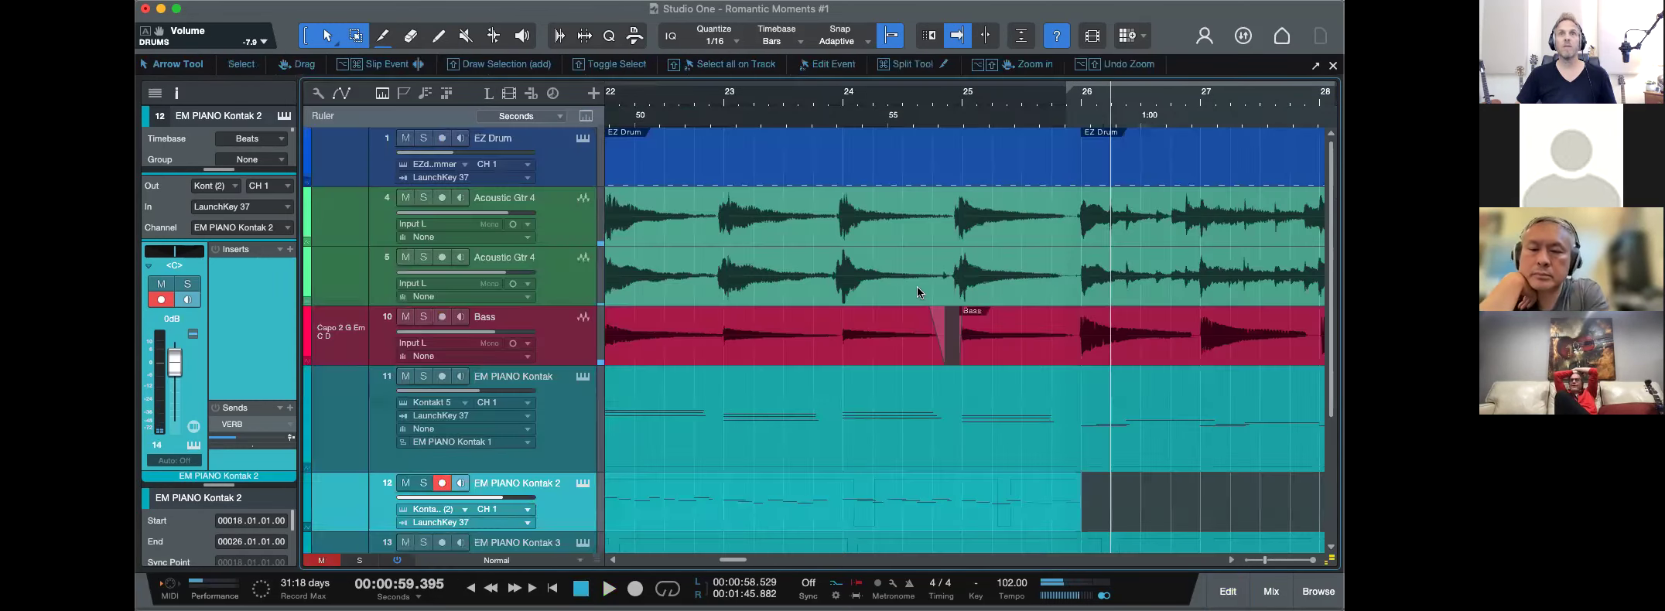
Split the EZ Drum part just before bar 25, mute the section up to bar 26, and play the passage.
left_click(963, 142)
key("1")
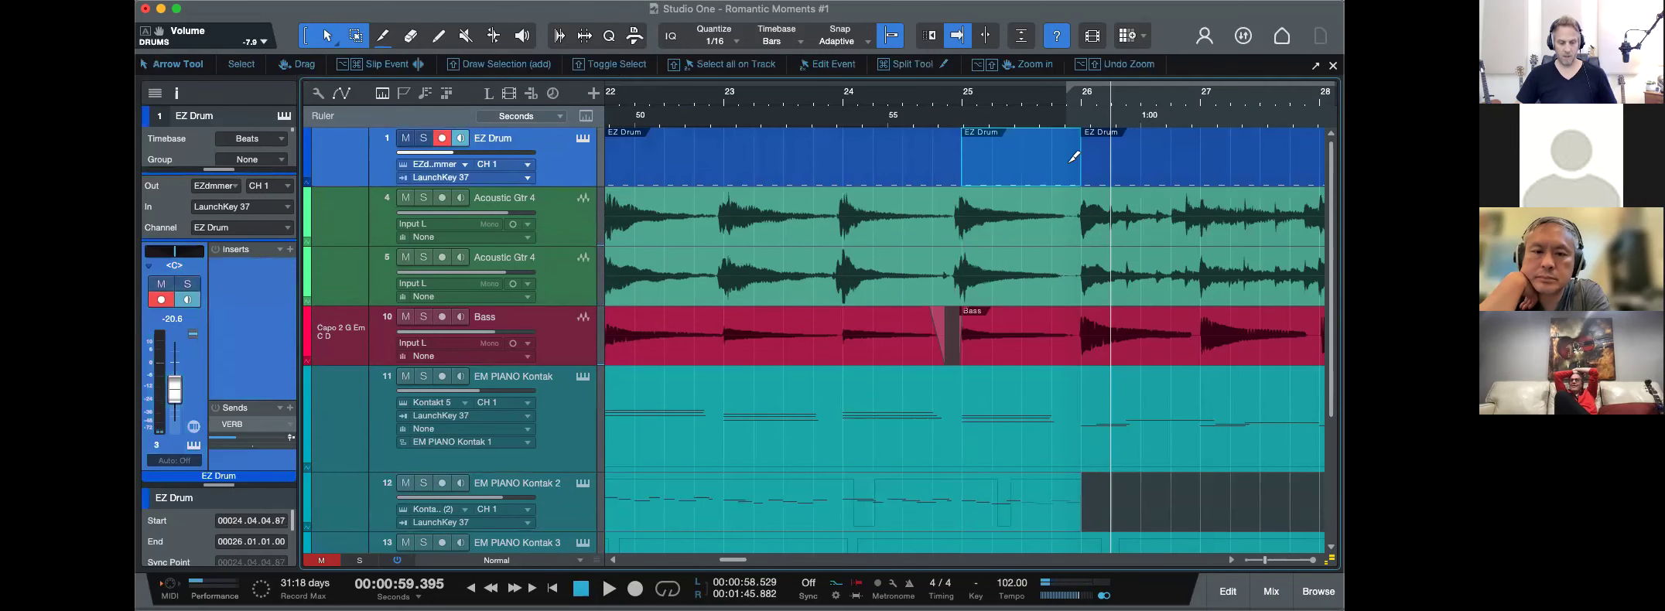
key("shift+m")
double_click(733, 116)
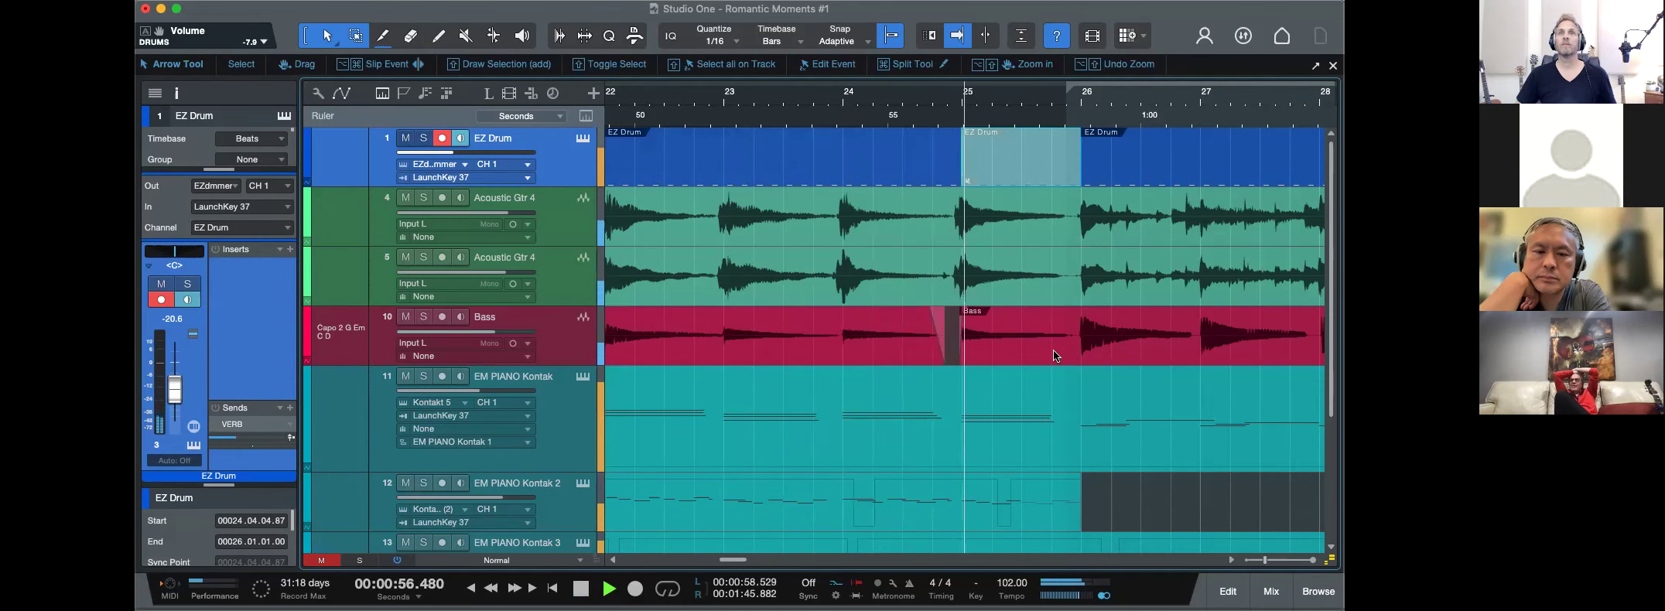
key("space")
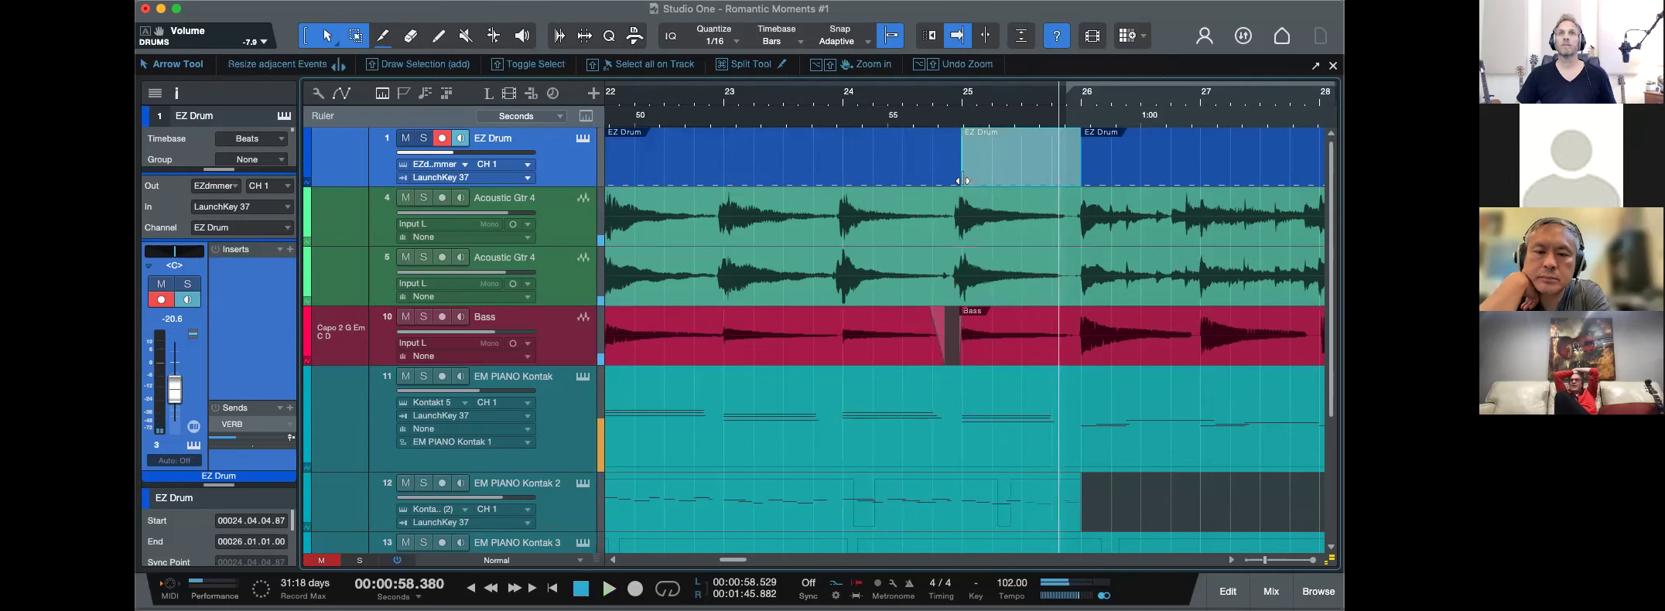
Unmute the bar 25 EZ Drum section, split it near the middle, mute its second half, and listen to the transition past bar 26.
left_click_drag(962, 181, 1015, 181)
key("super+z")
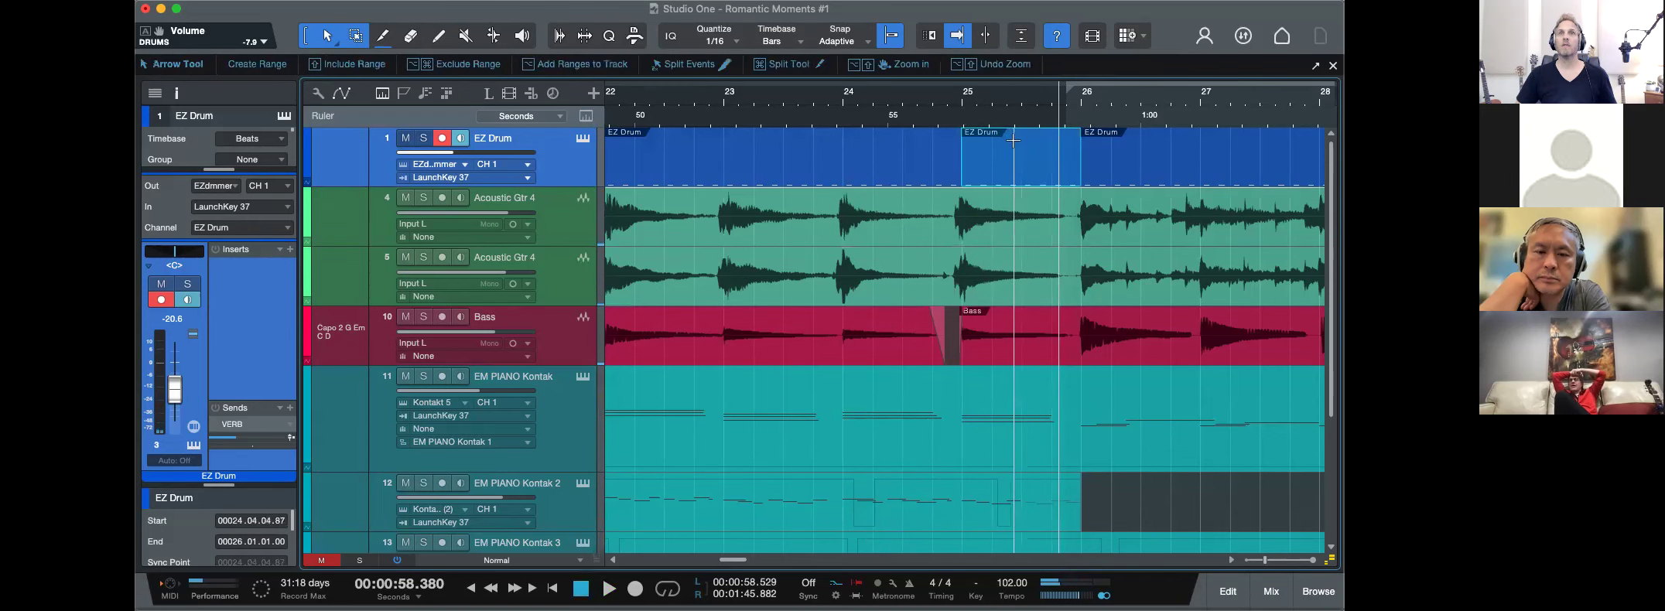
key("alt")
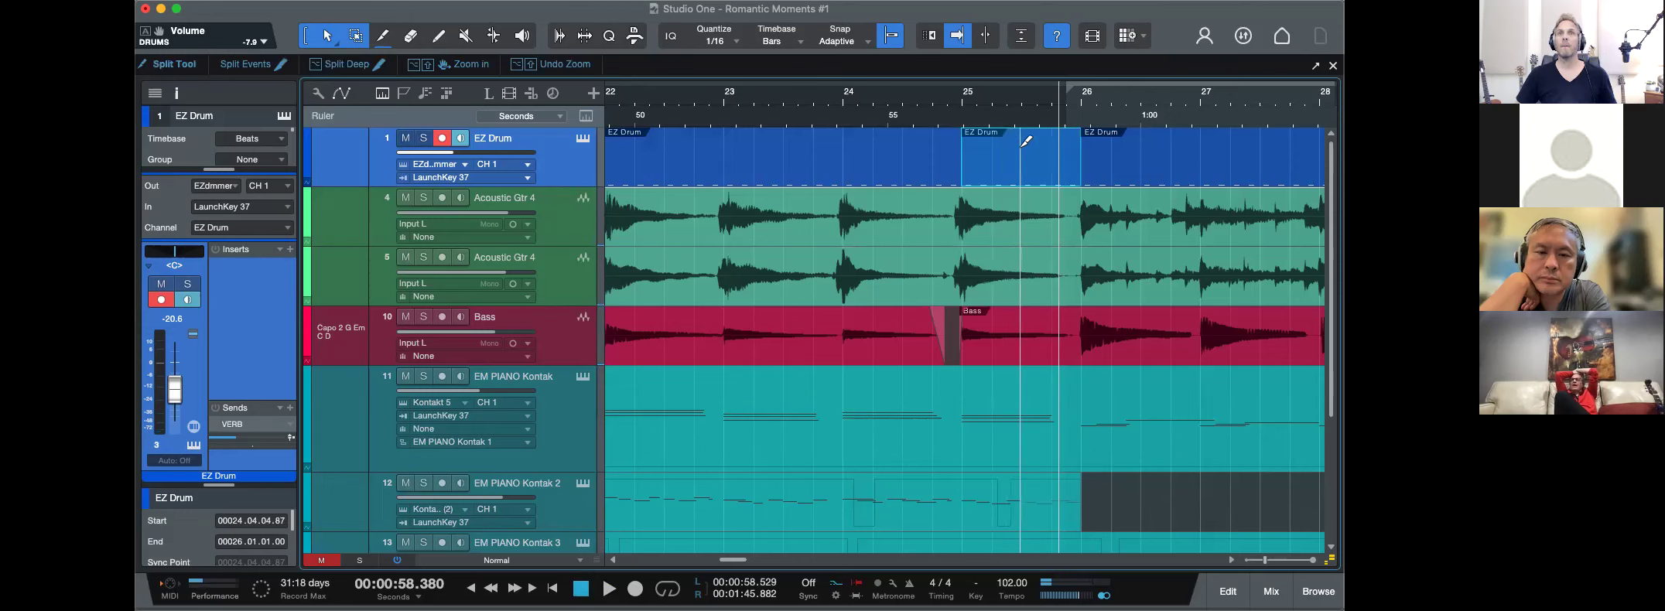
left_click(1023, 139)
left_click(933, 111)
key("space")
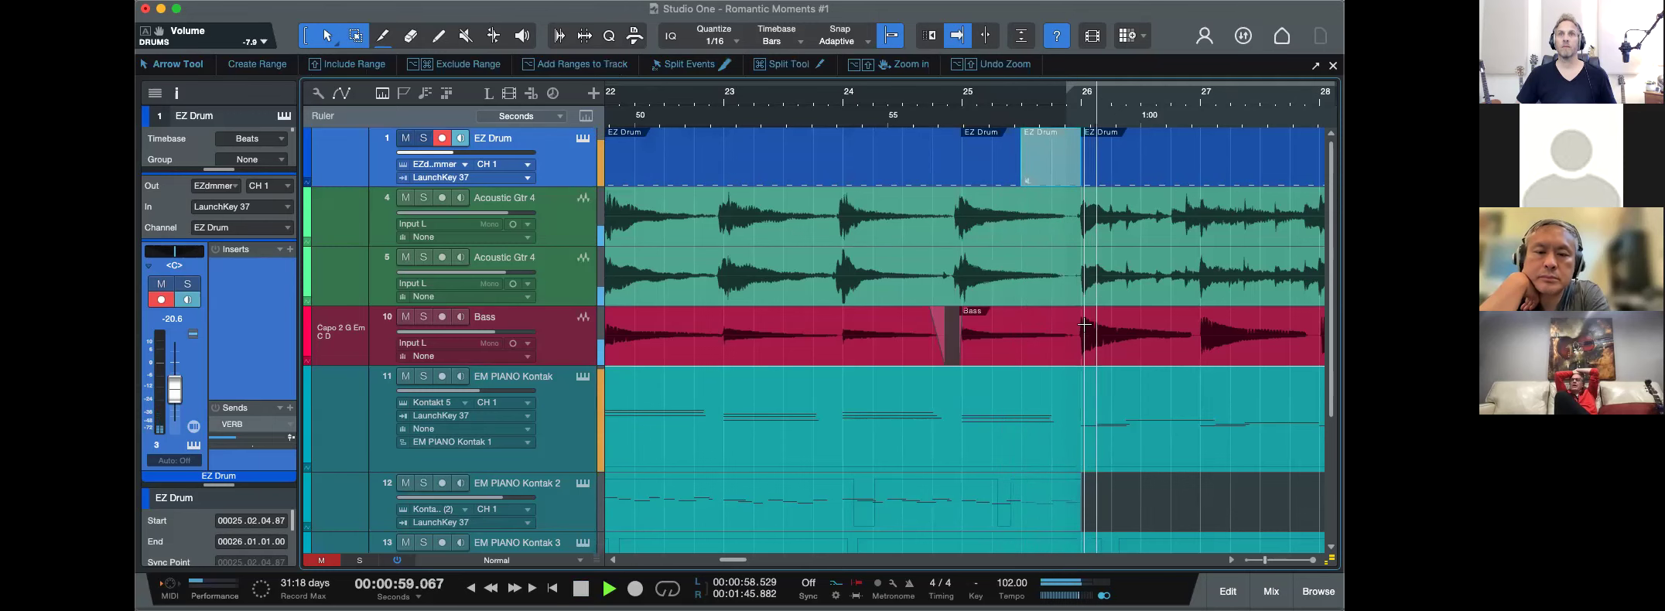
key("w")
key("w")
key("w")
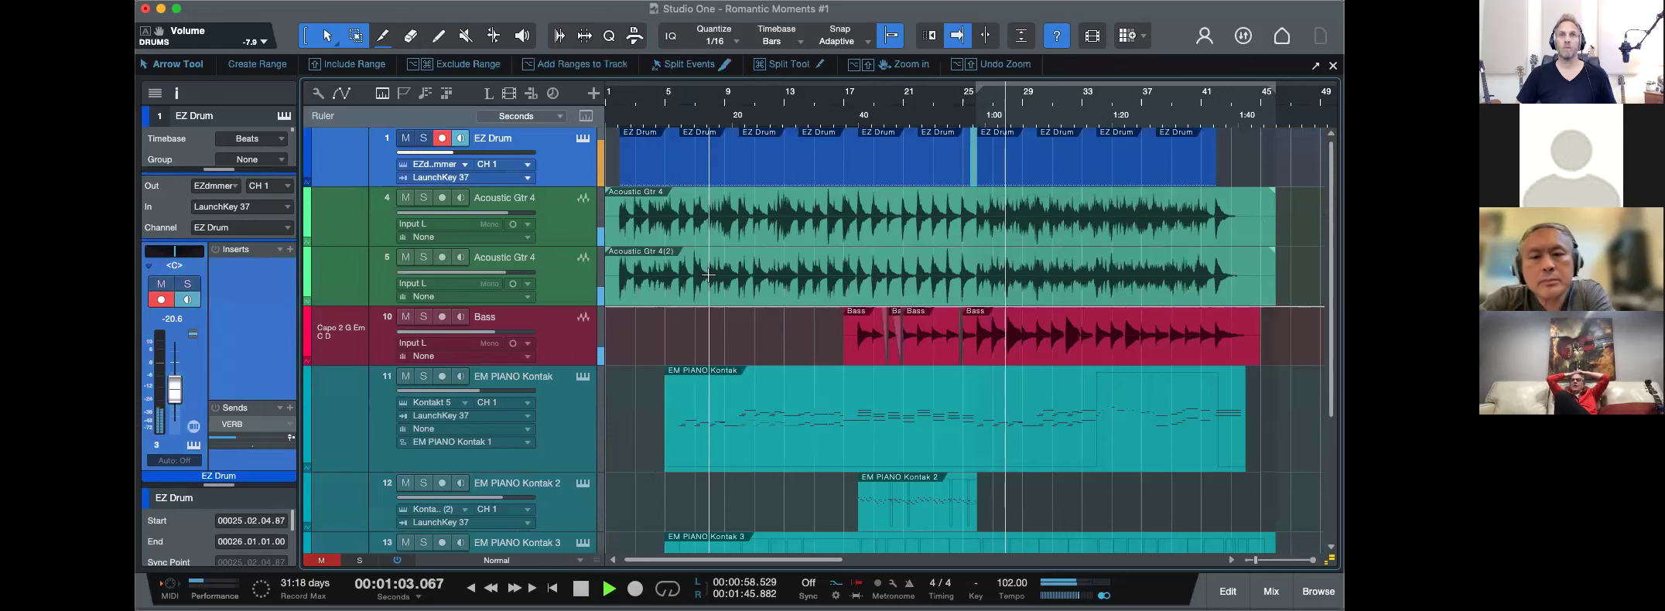
key("space")
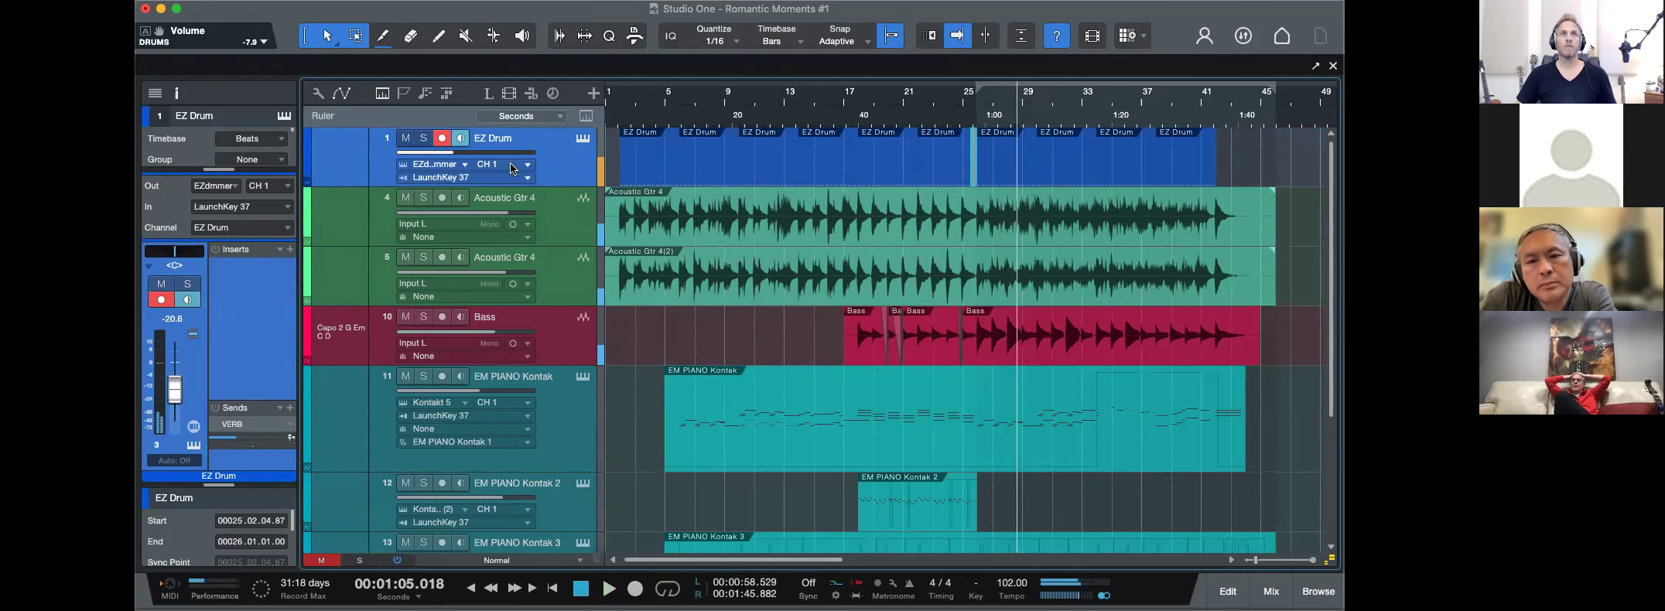
Enlarge the EZ Drum track and add a Volume automation envelope to it.
left_click_drag(560, 187, 560, 219)
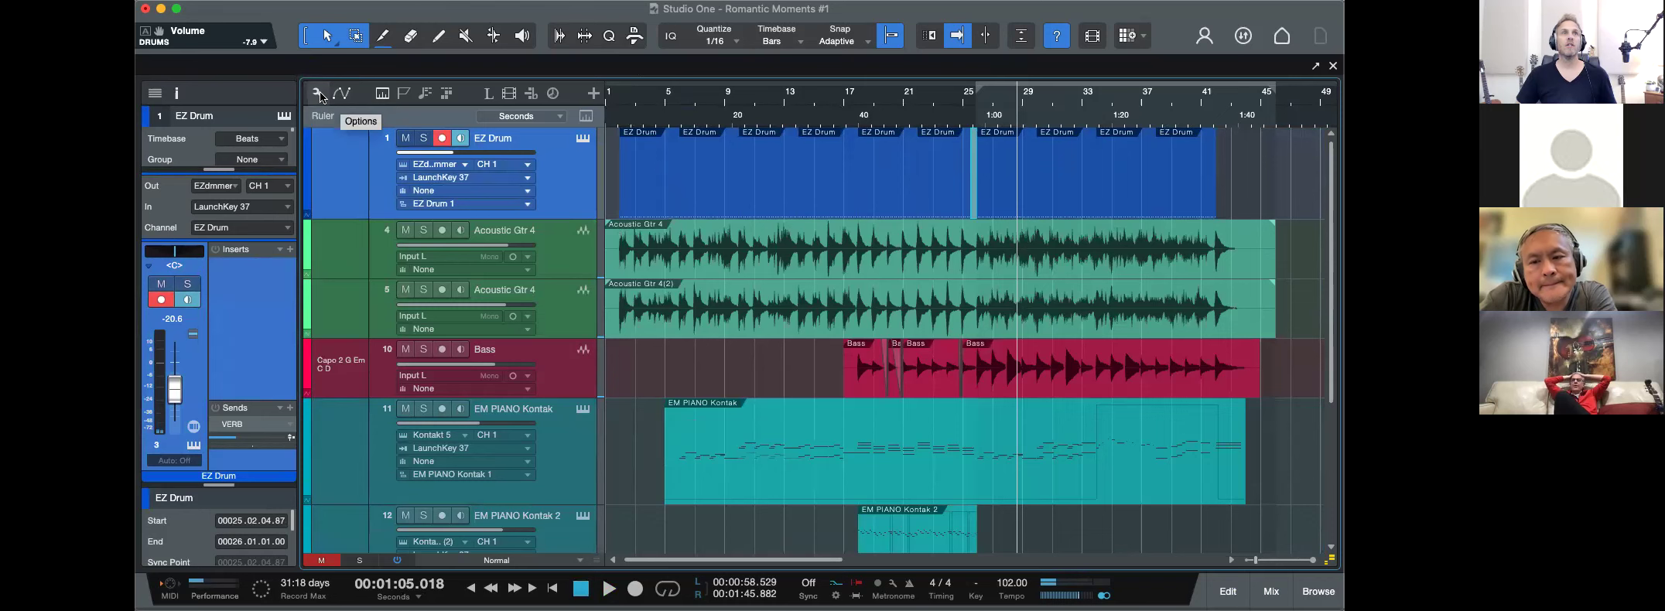
left_click(344, 94)
left_click(445, 151)
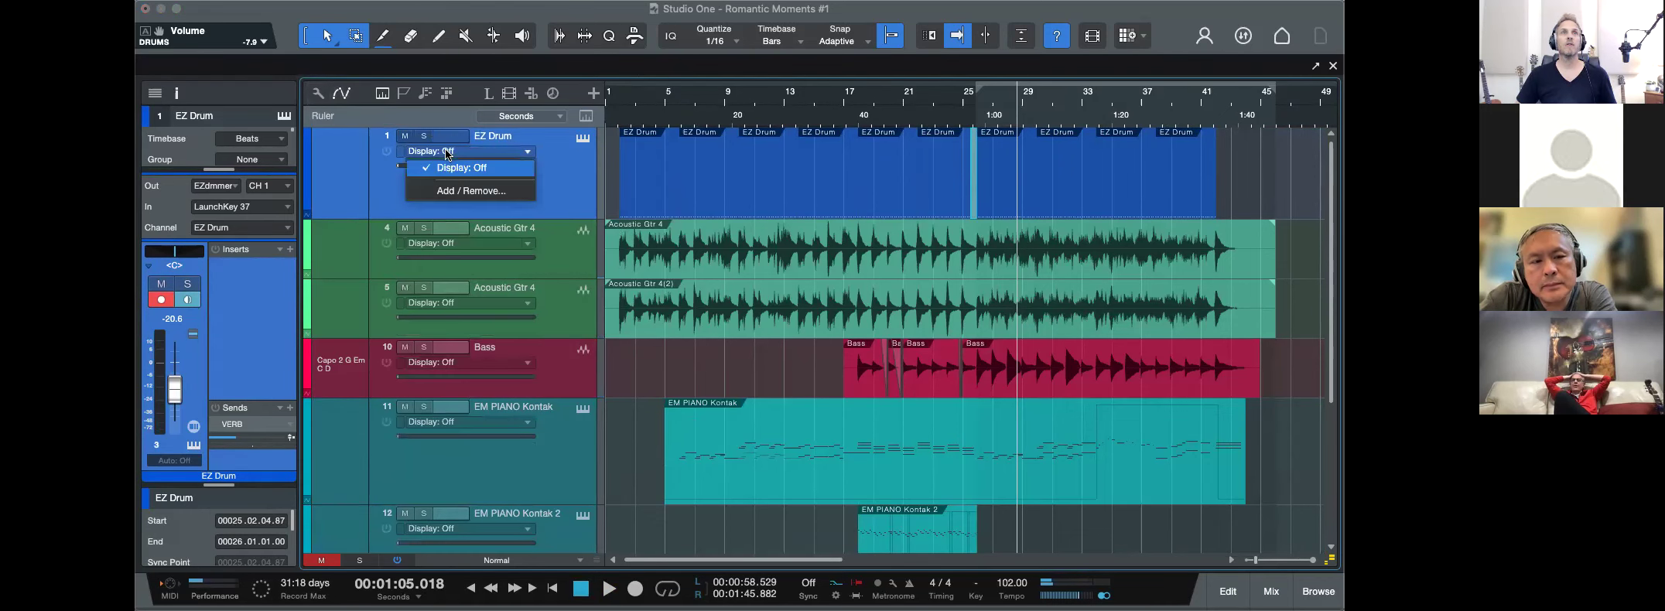
left_click(455, 190)
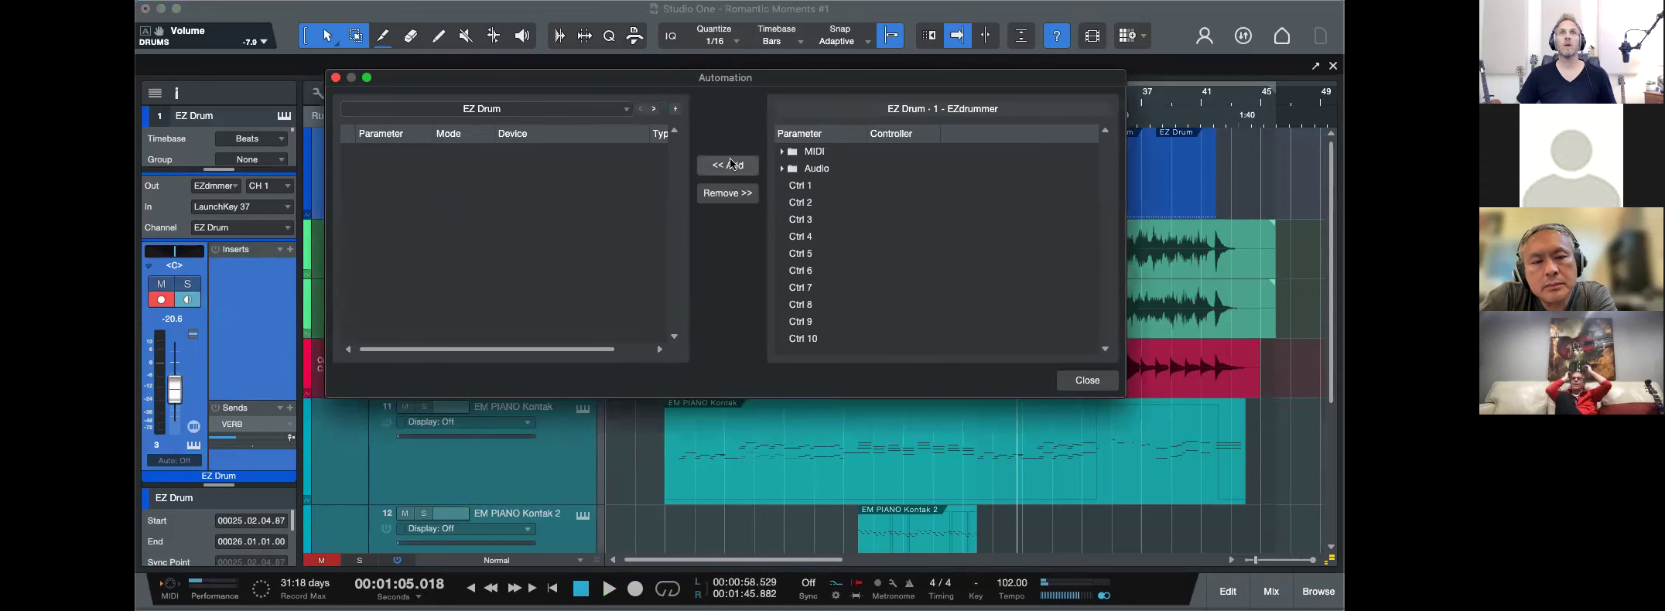
left_click(781, 167)
left_click(780, 169)
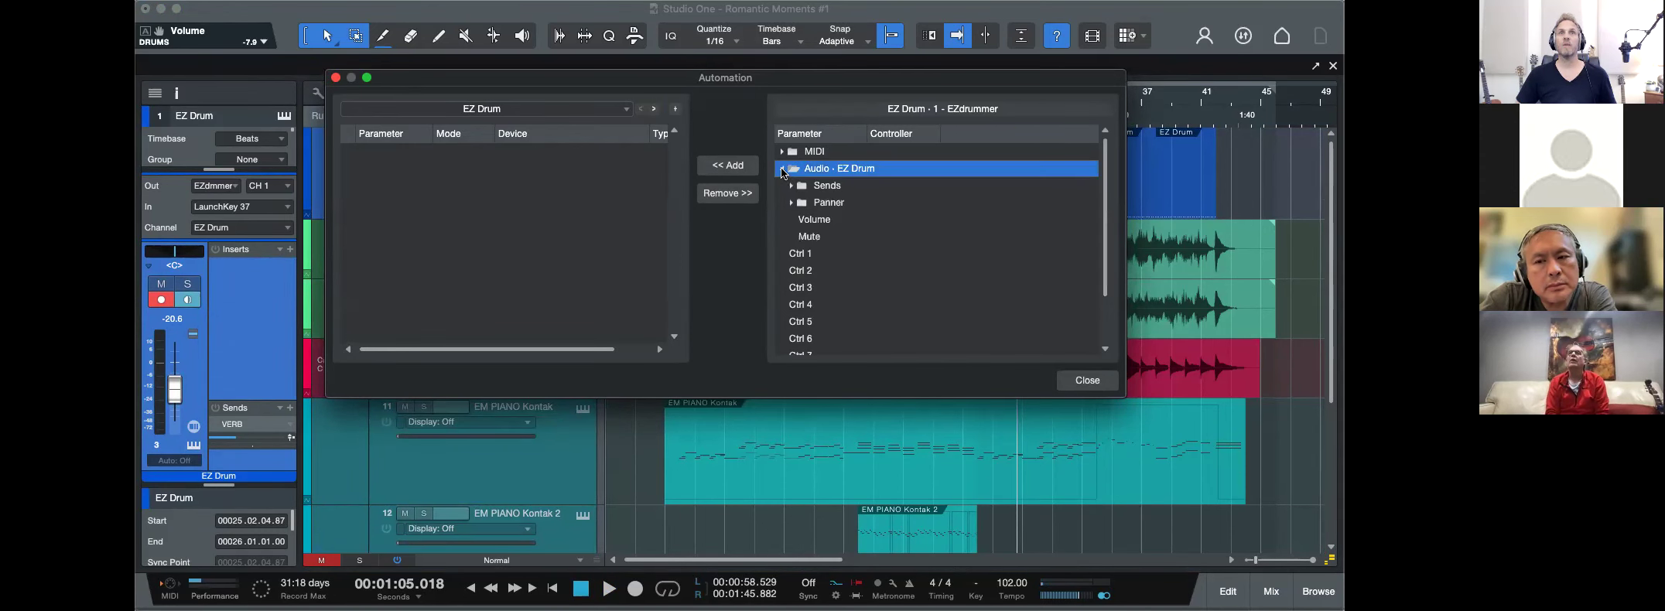
left_click(816, 220)
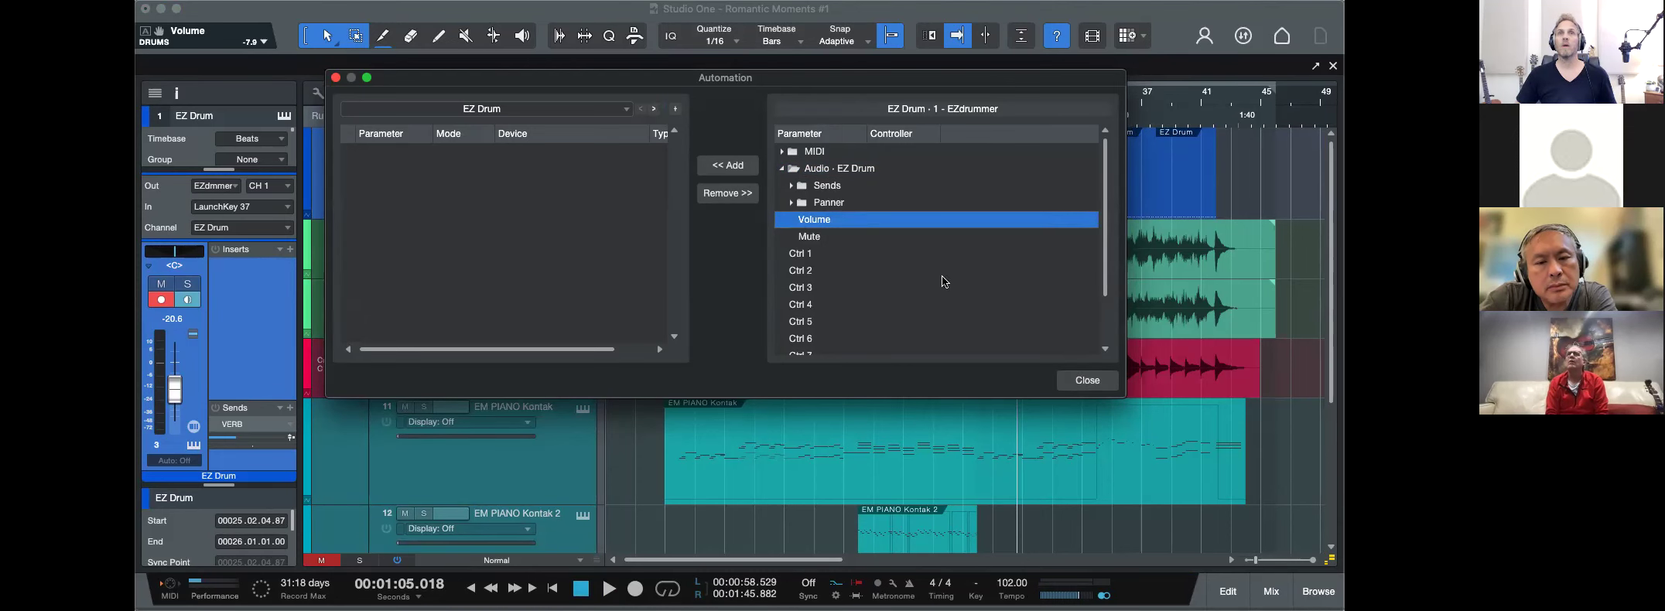
left_click(739, 165)
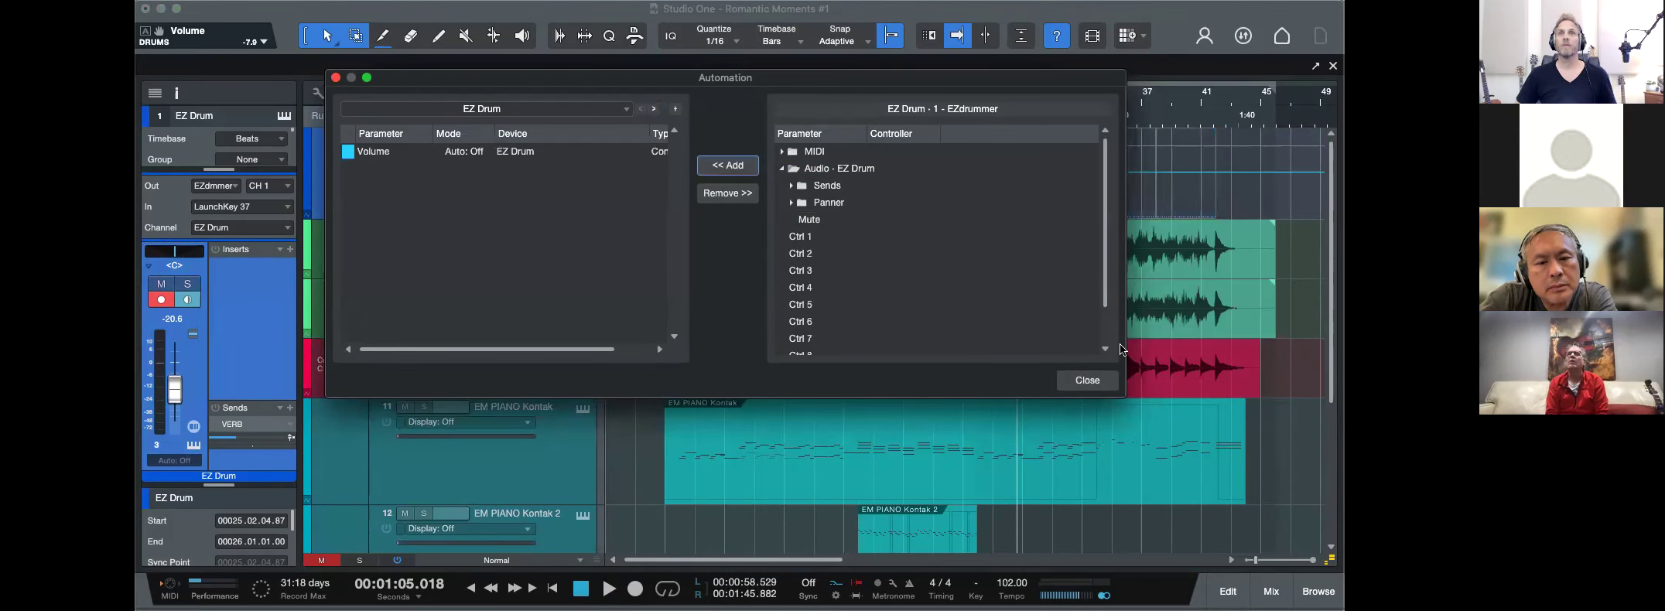
left_click(1087, 381)
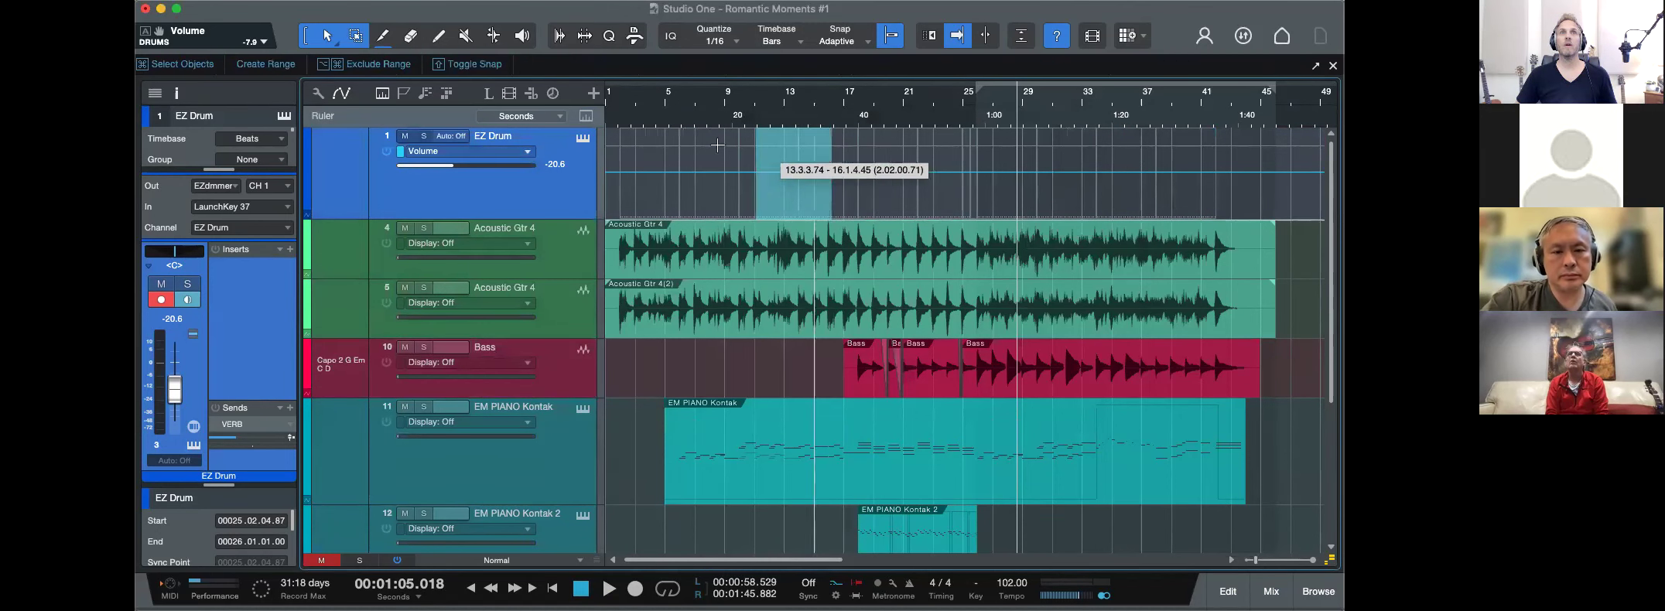
Lower the EZ Drum volume envelope before bar 16 and remove the extra points so it ramps up to bar 16.
left_click_drag(677, 132, 677, 150)
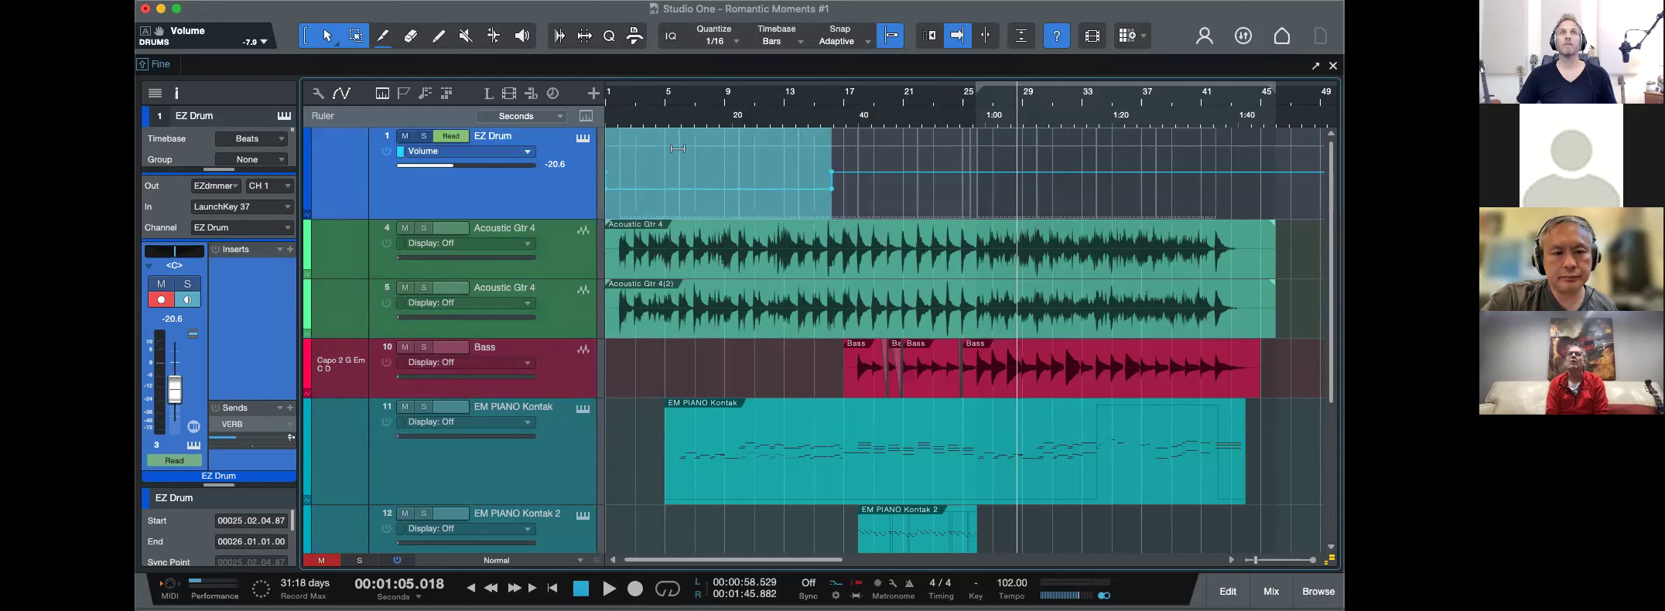
left_click(830, 192)
double_click(831, 190)
Play the song from the beginning and lower the starting point of the EZ Drum volume ramp further.
key("comma")
key("space")
key("e")
key("e")
key("w")
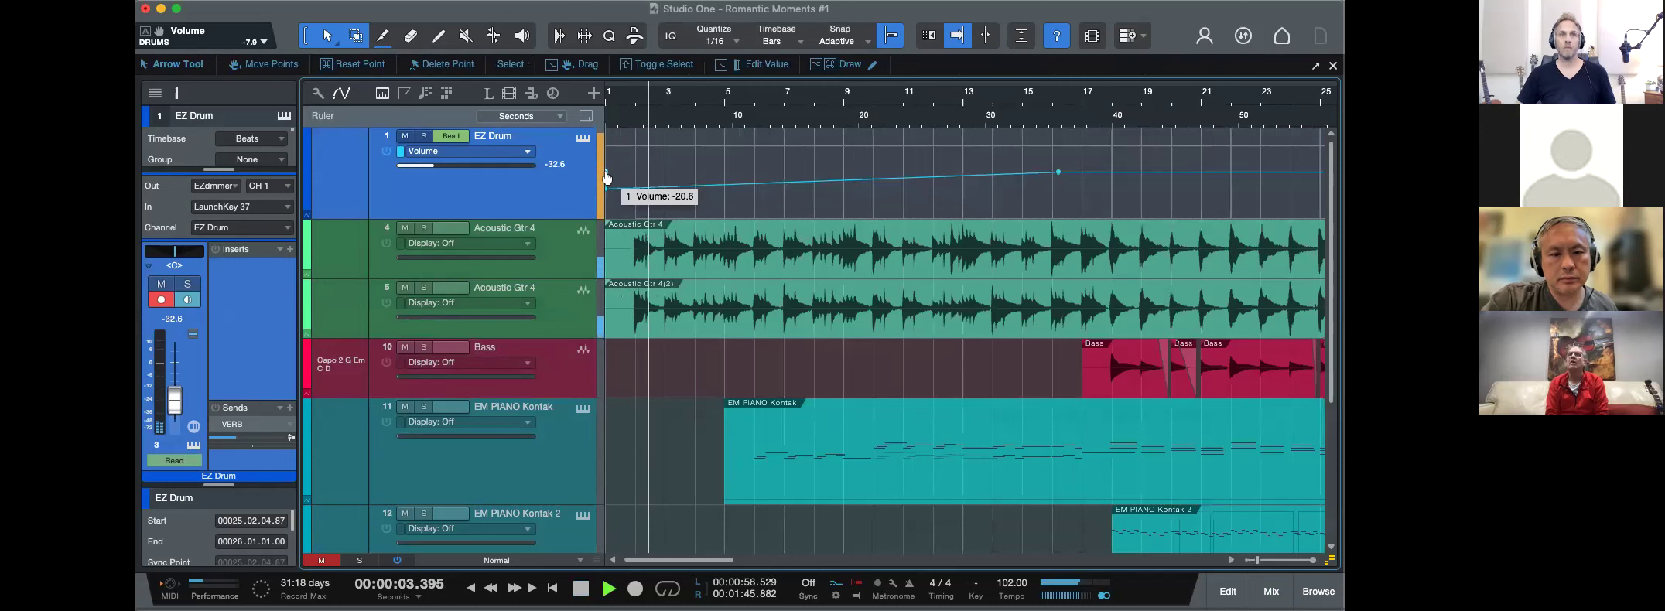
left_click_drag(610, 200, 601, 205)
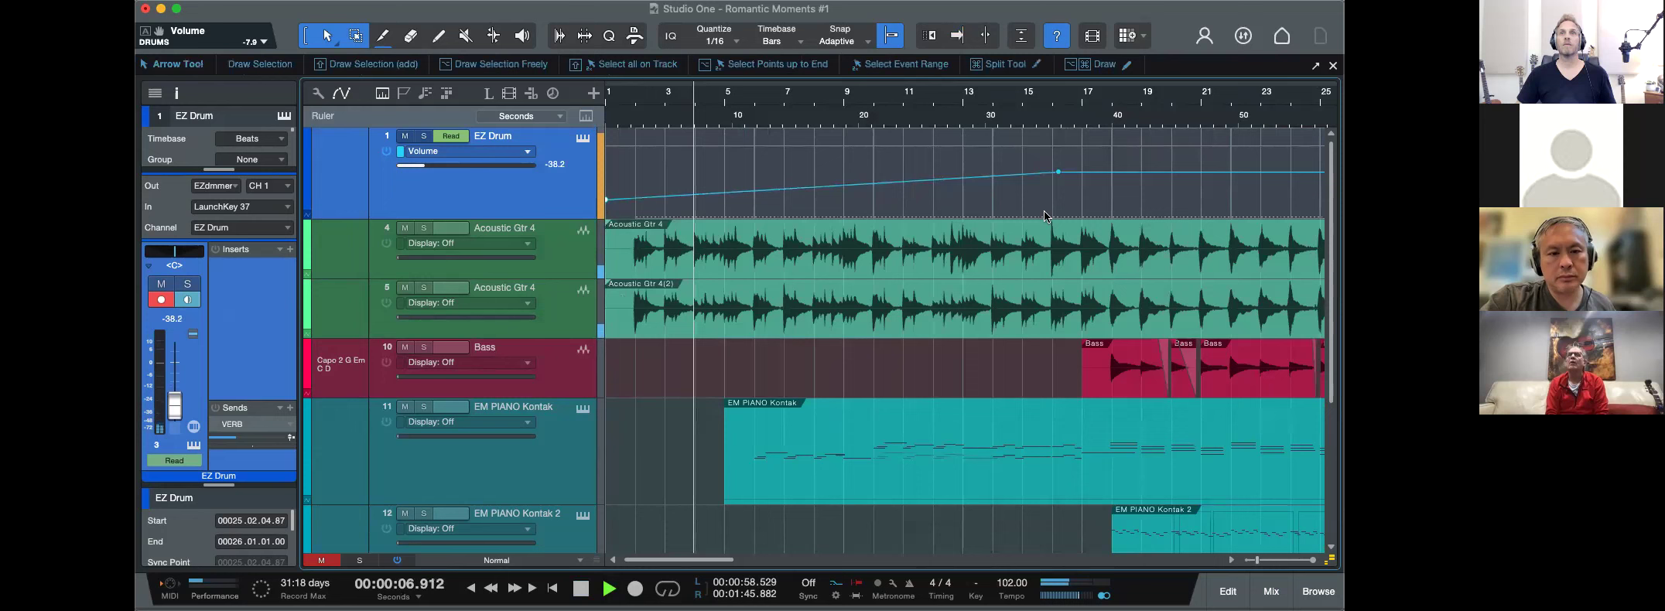
Extend the EZ Drum volume ramp to about bar 18, removing the bar 16 point, and bend the rise into a curve.
left_click(1113, 172)
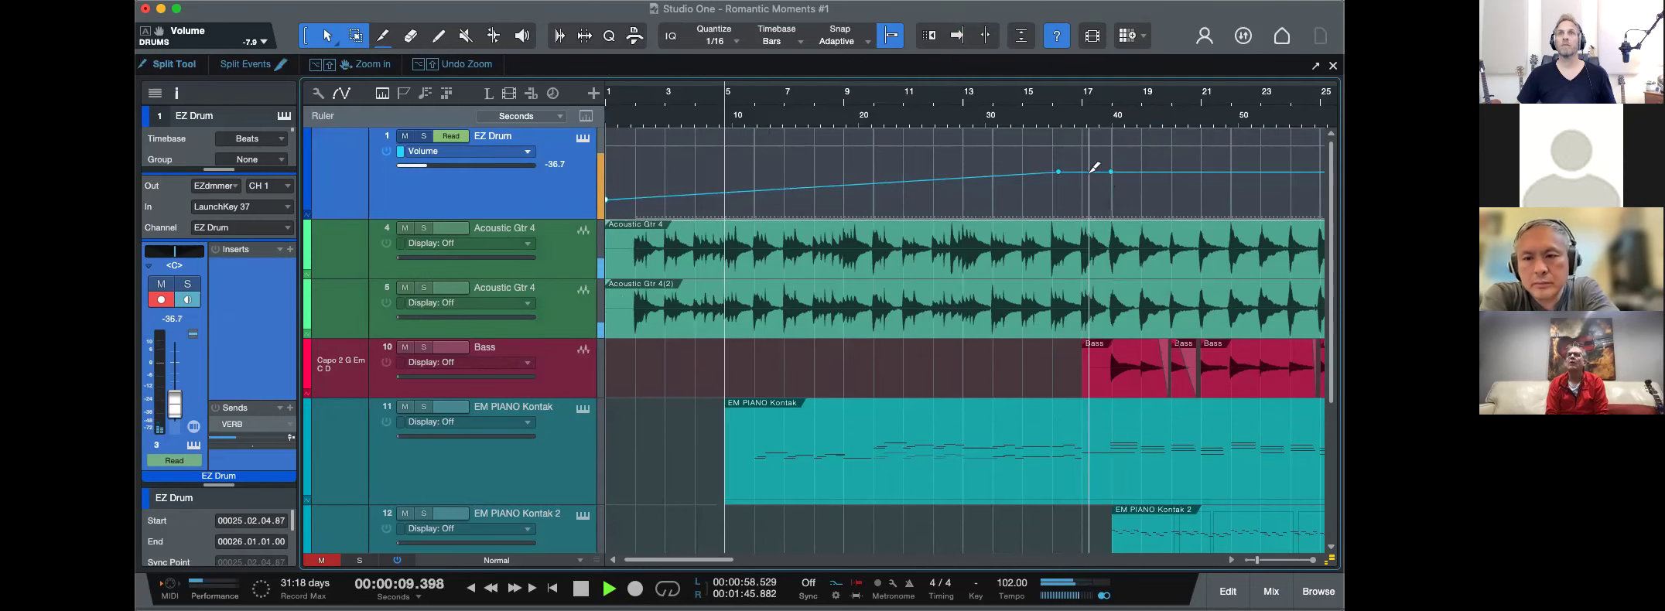
double_click(1059, 173)
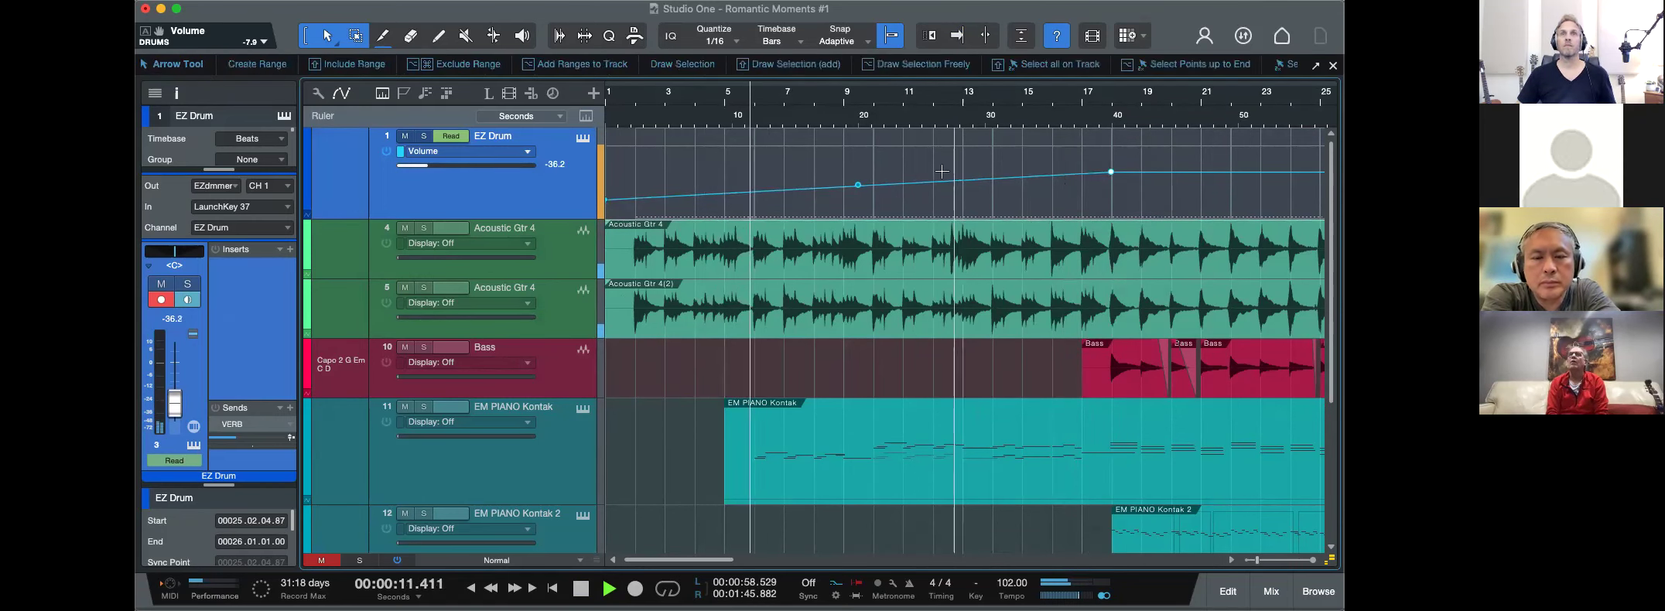
left_click_drag(861, 190, 862, 192)
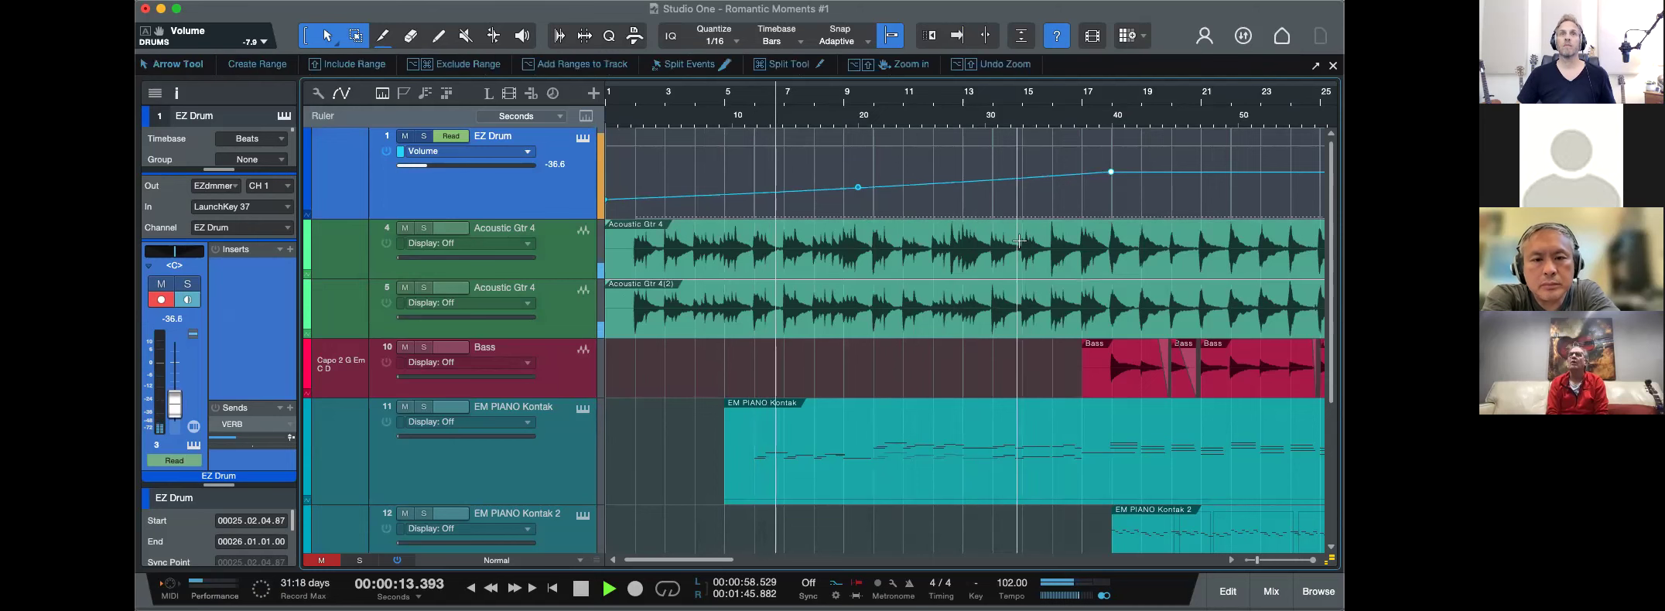
left_click_drag(859, 188, 919, 195)
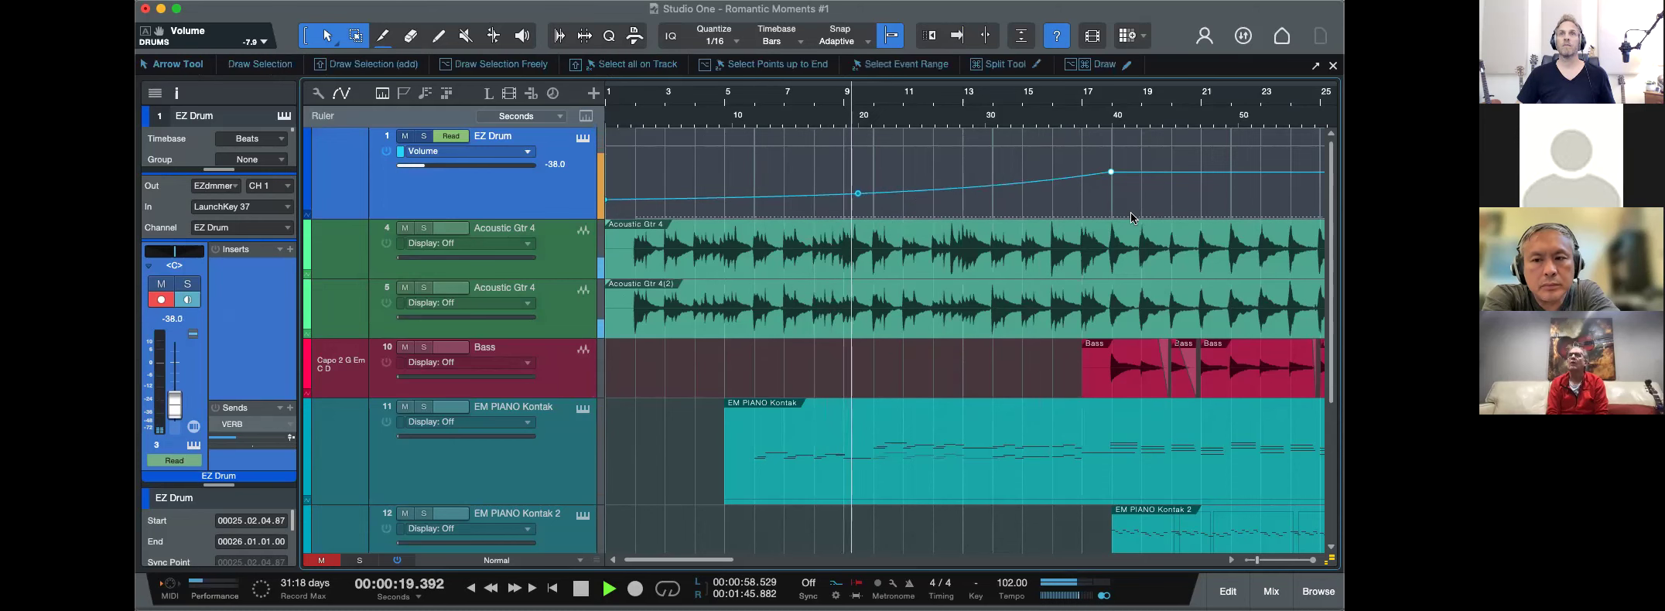
Reshape the EZ Drum volume curve with a point near bar 10 so the first part of the build rises gently.
left_click(858, 195)
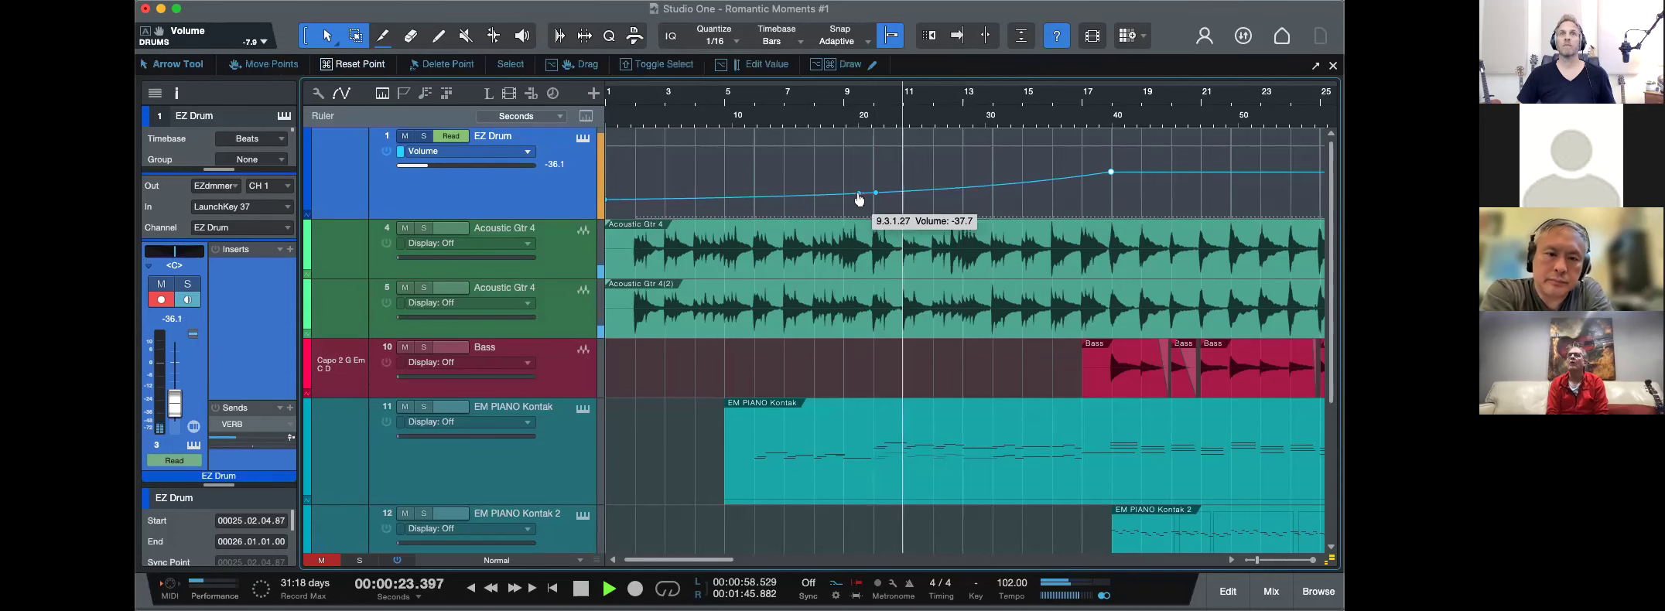
left_click_drag(860, 200, 848, 209)
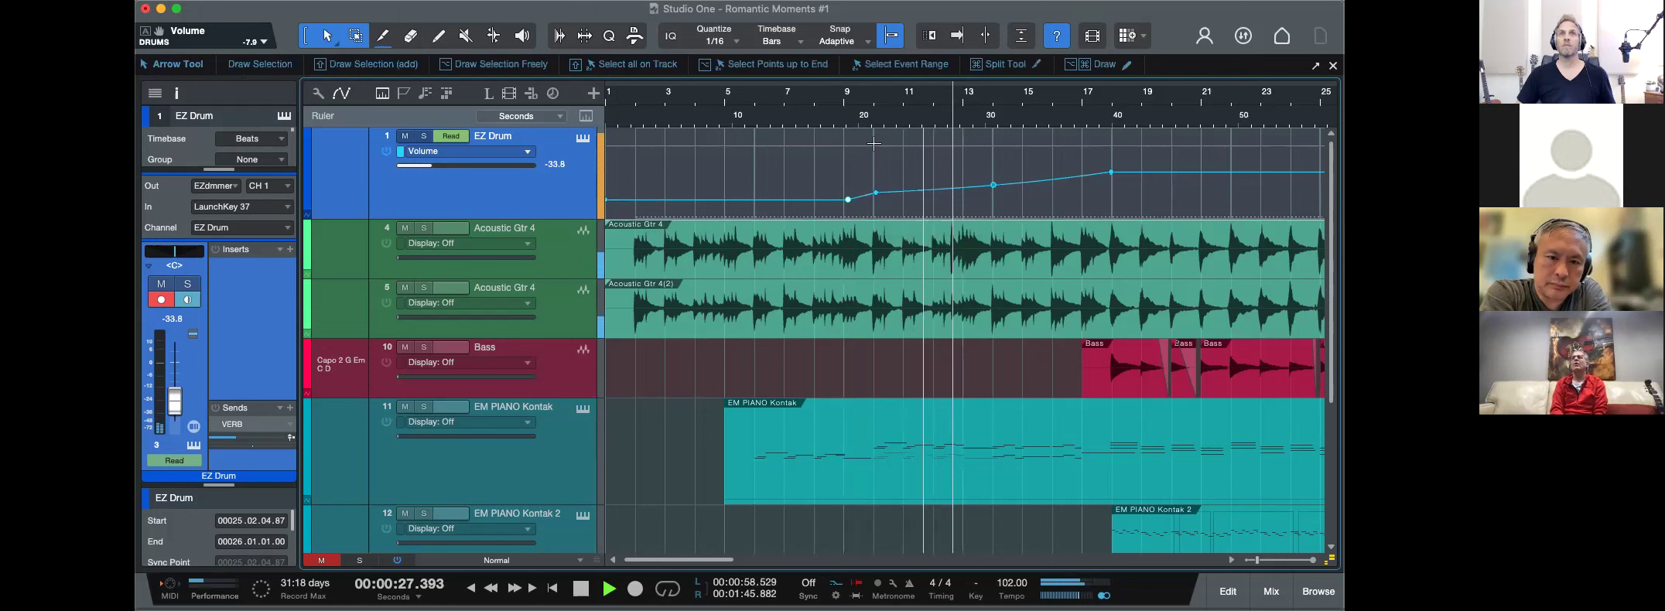
left_click(829, 111)
key("e")
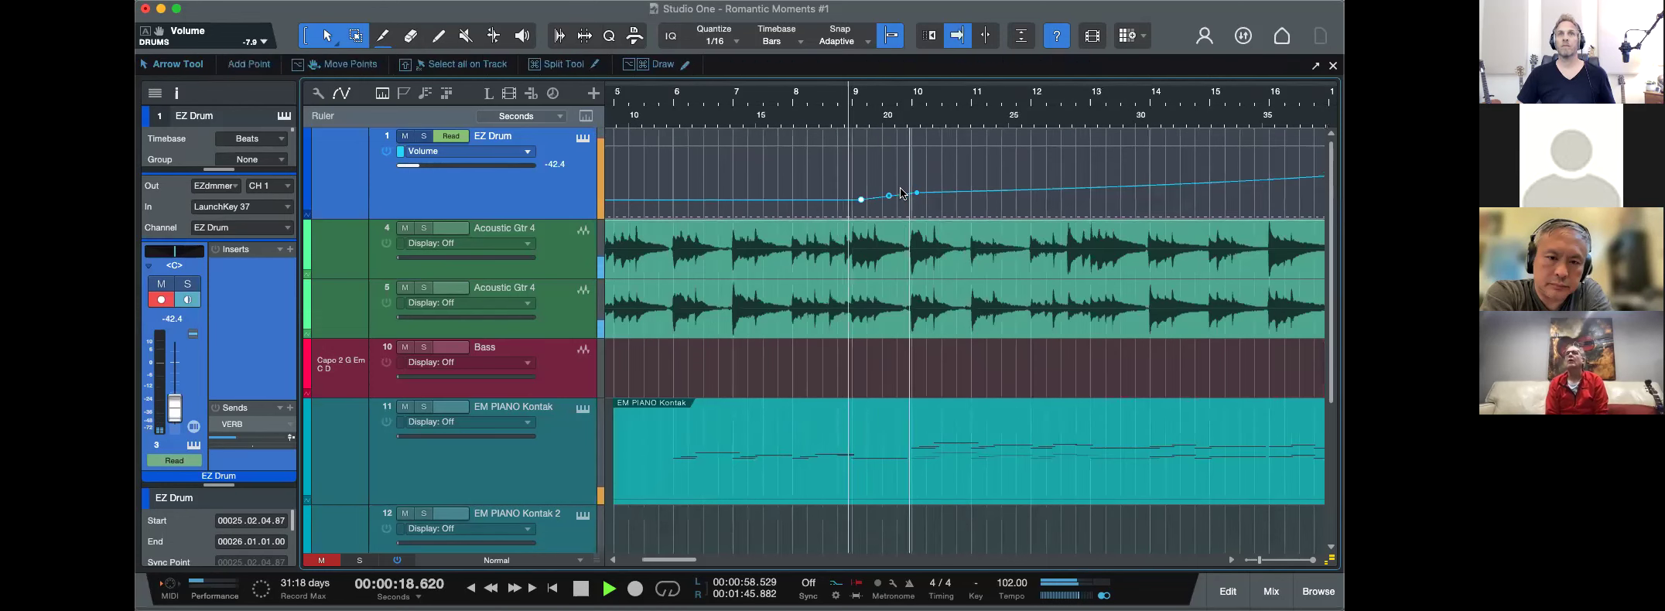
left_click_drag(891, 200, 906, 204)
key("w")
key("w")
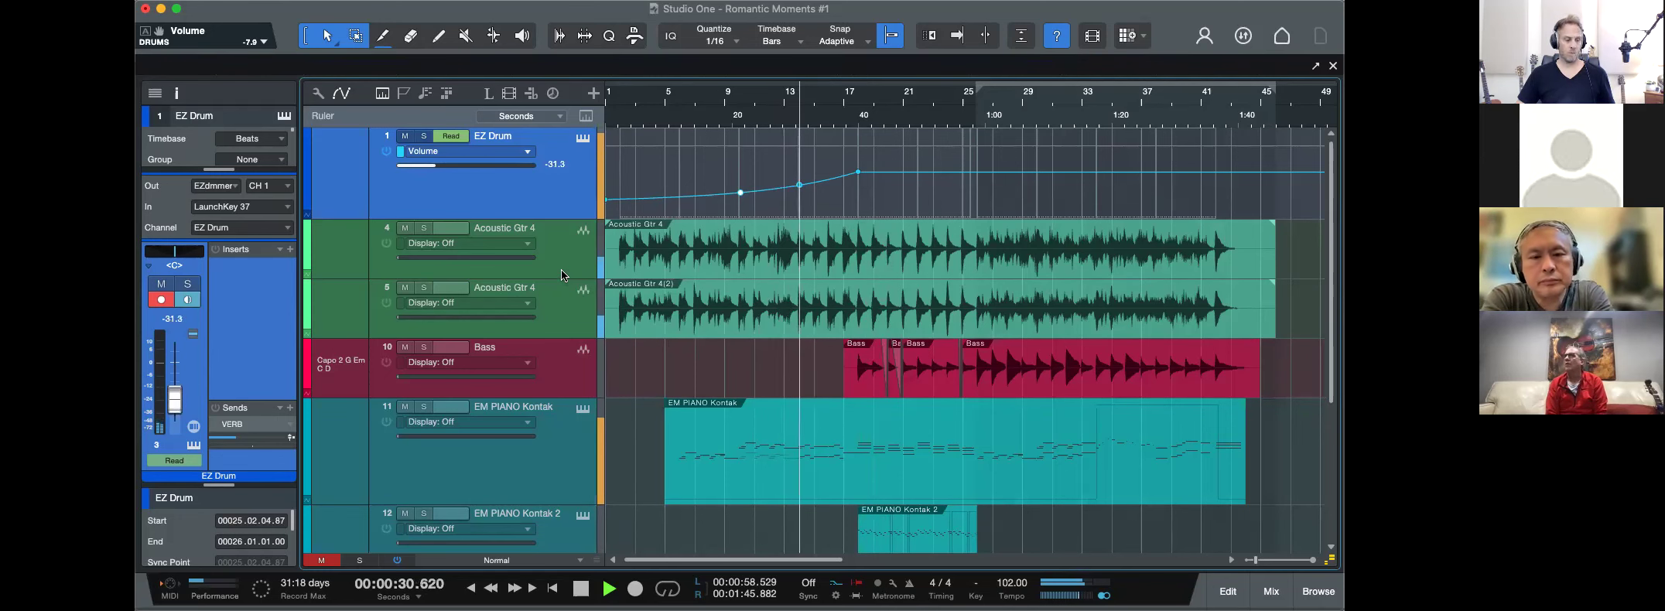
Hide the track automation and check the EM PIANO Kontak 3 and EM PIANO Kontak 2 tracks while the song plays.
key("a")
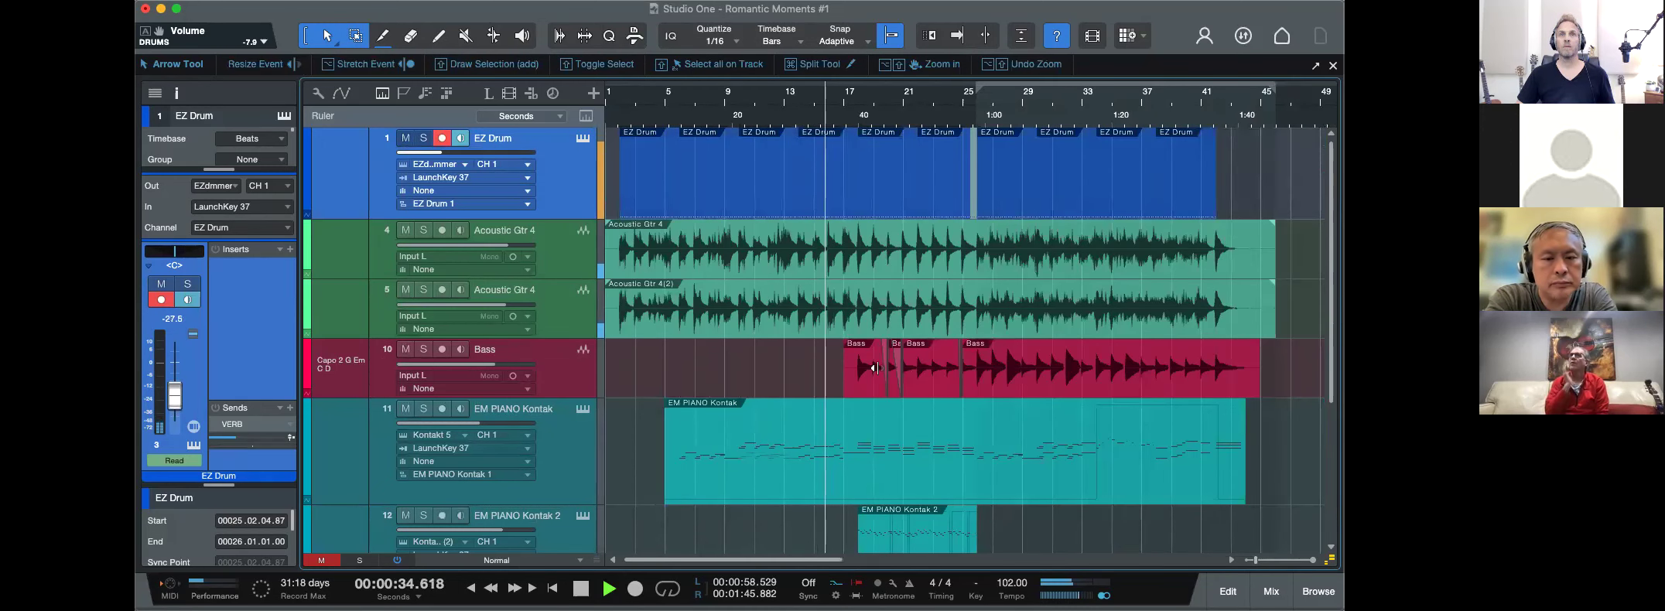
scroll(571, 382, "down", 4)
left_click(570, 377)
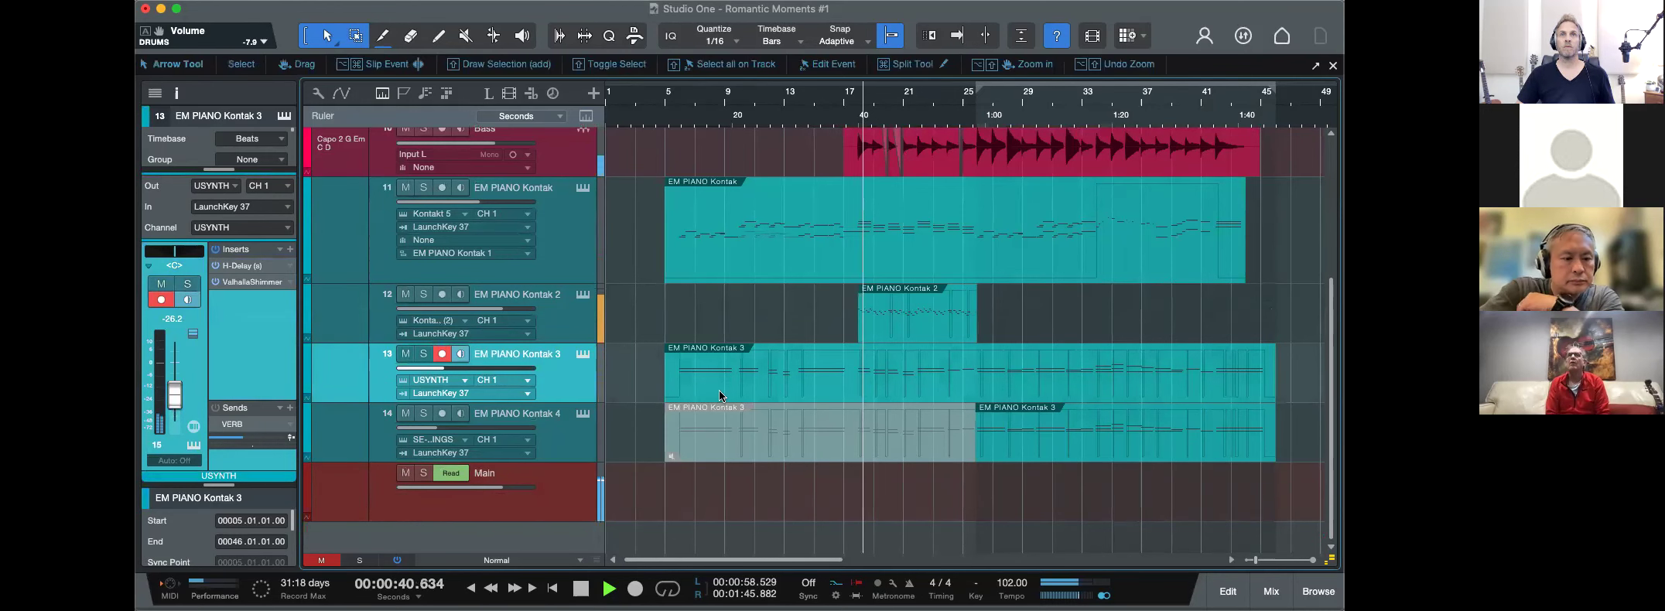
left_click(558, 317)
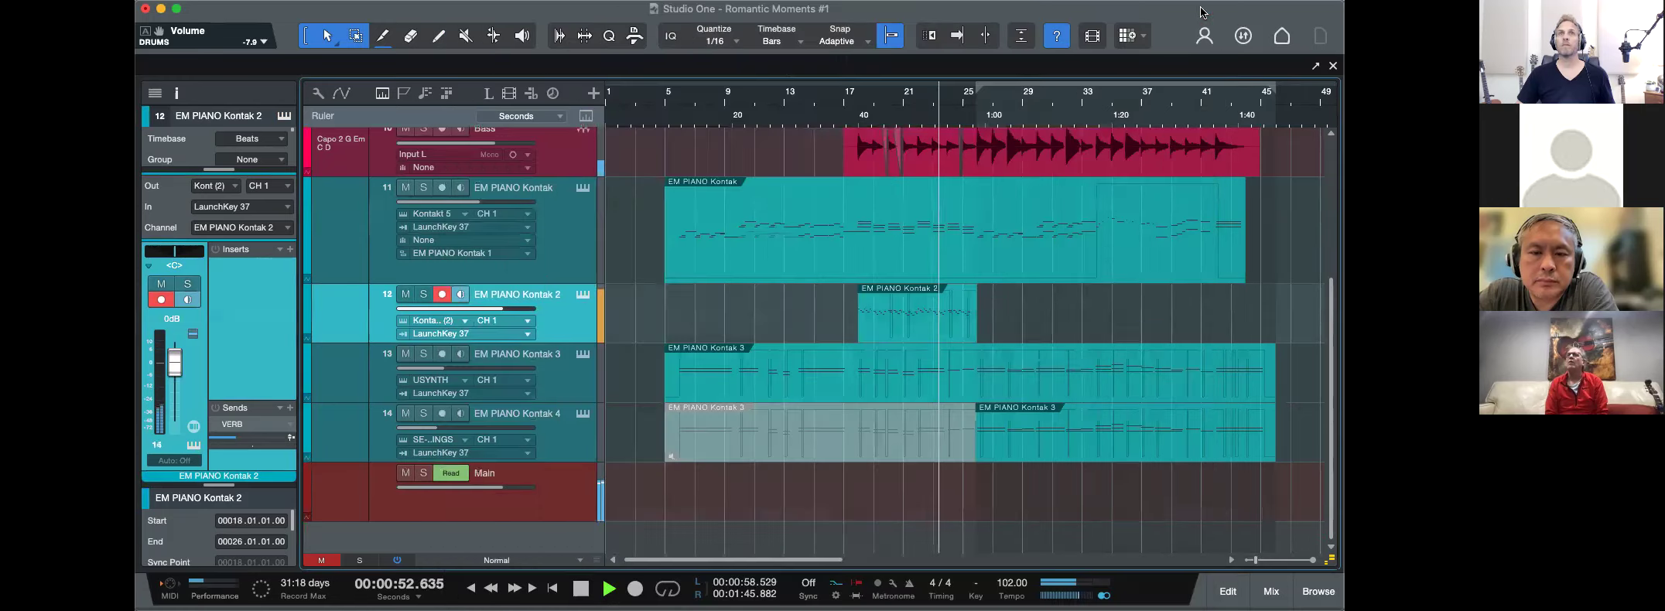
left_click(1200, 6)
mouse_move(515, 309)
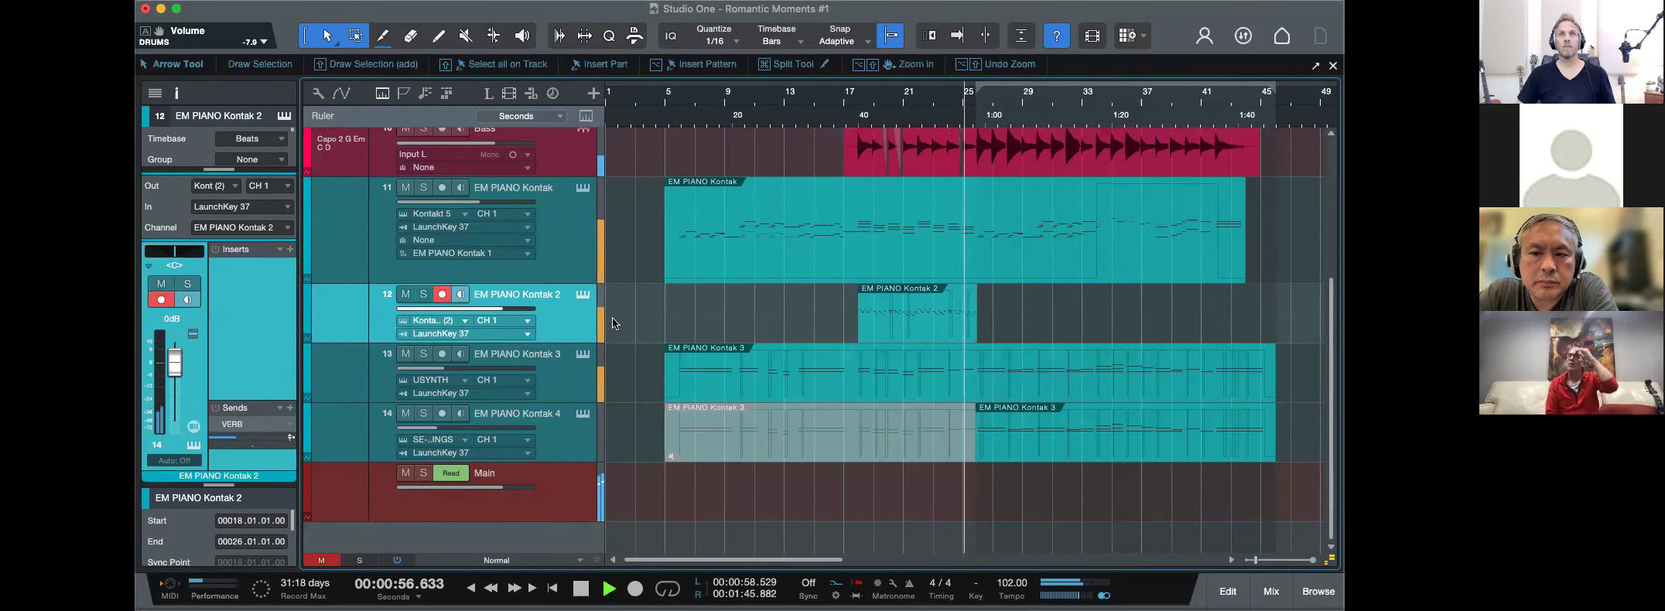
In the mixer, raise the PIANO bus to -1.1 dB and lower the STRINGS bus to -13.2 dB, then return to the arrangement.
key("F3")
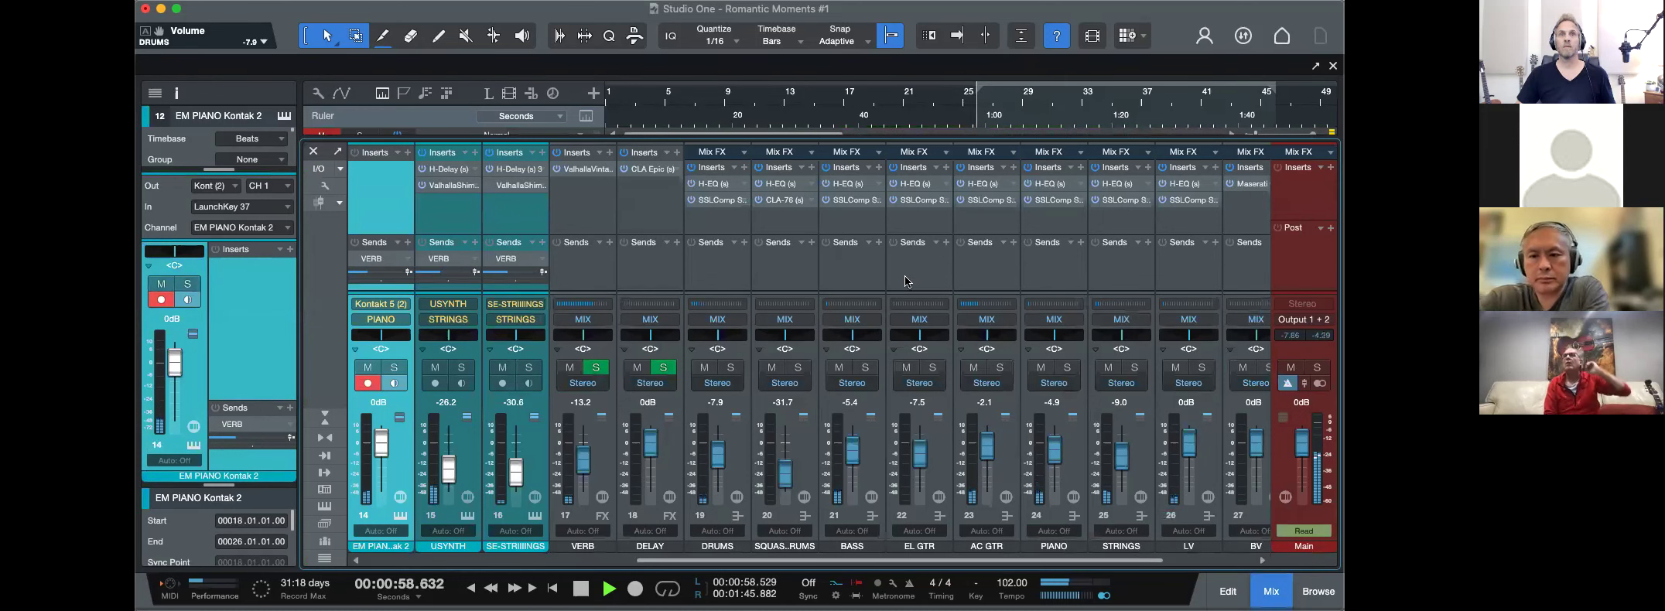
scroll(886, 253, "right", 3)
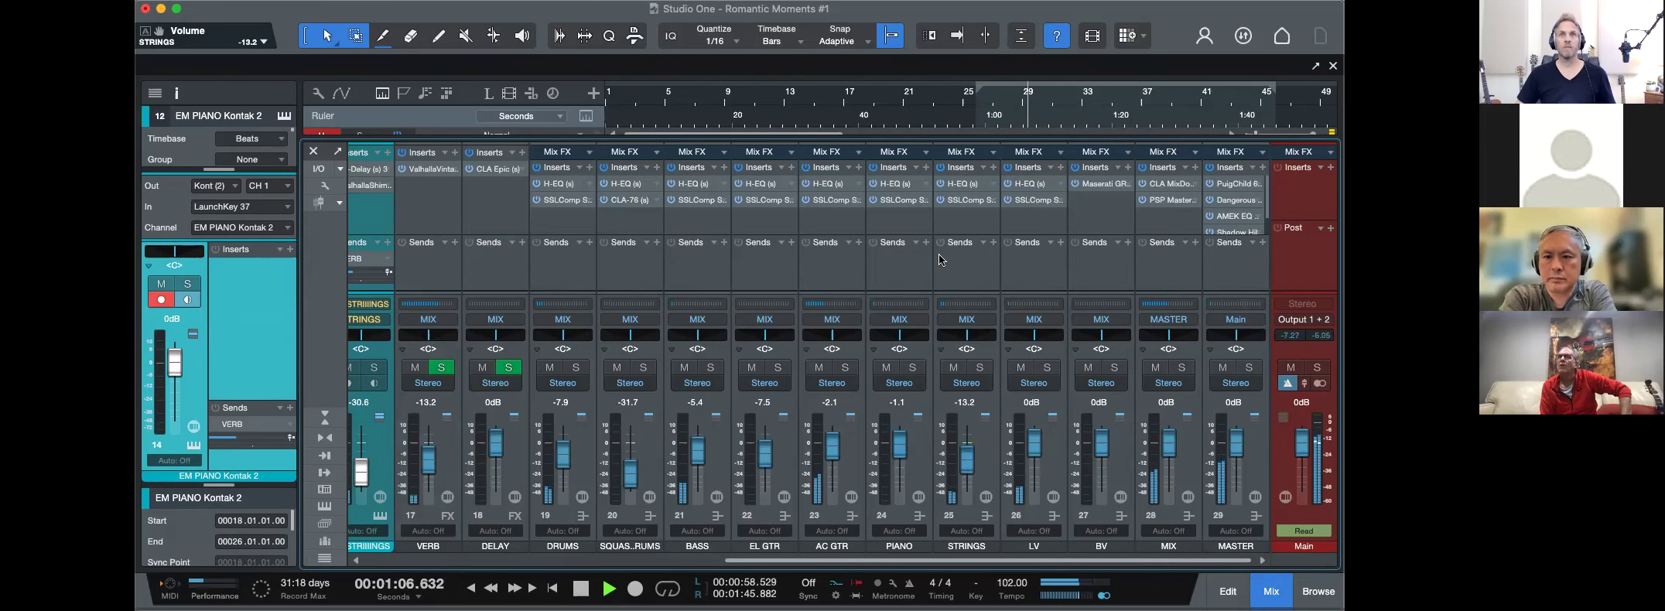
key("F2")
key("F2")
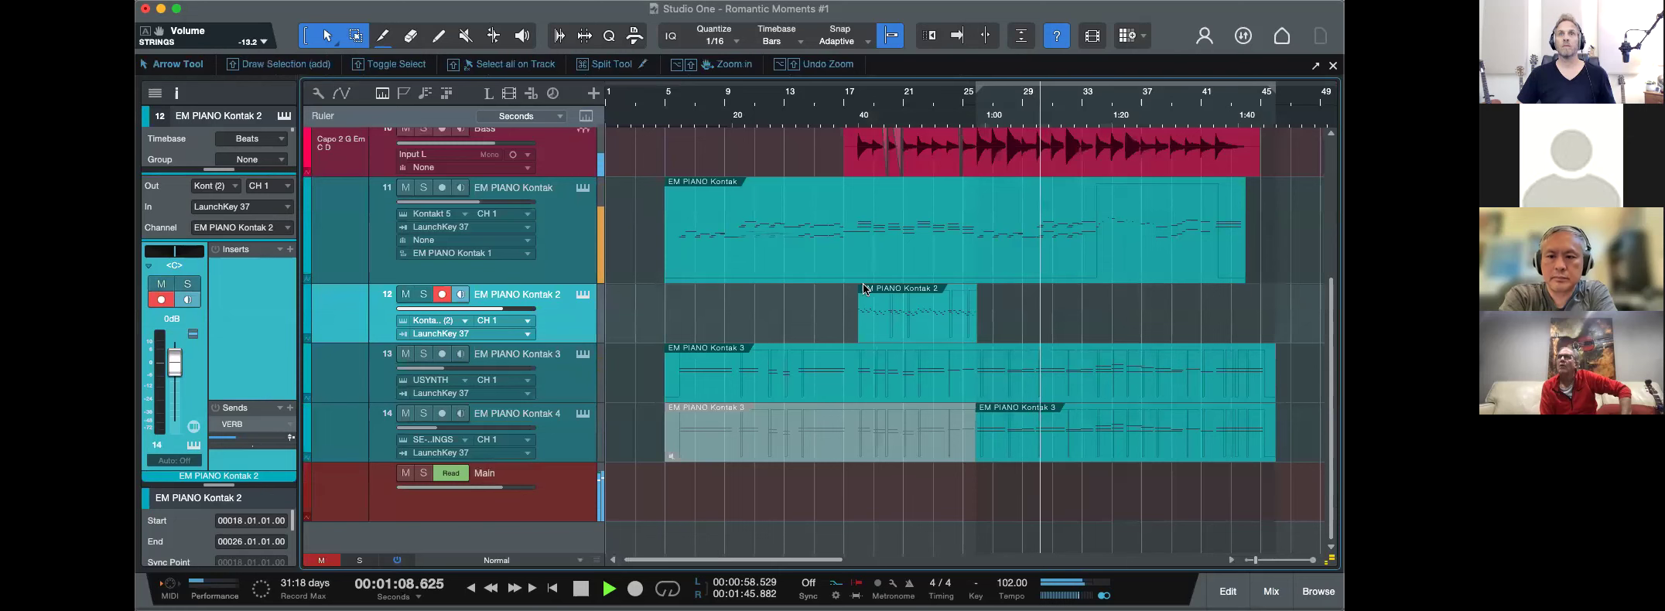
Lower the velocities of the EM PIANO Kontak part's lower-octave notes in bars 30 to 33, taking the first to 21%, and play them back.
left_click(574, 247)
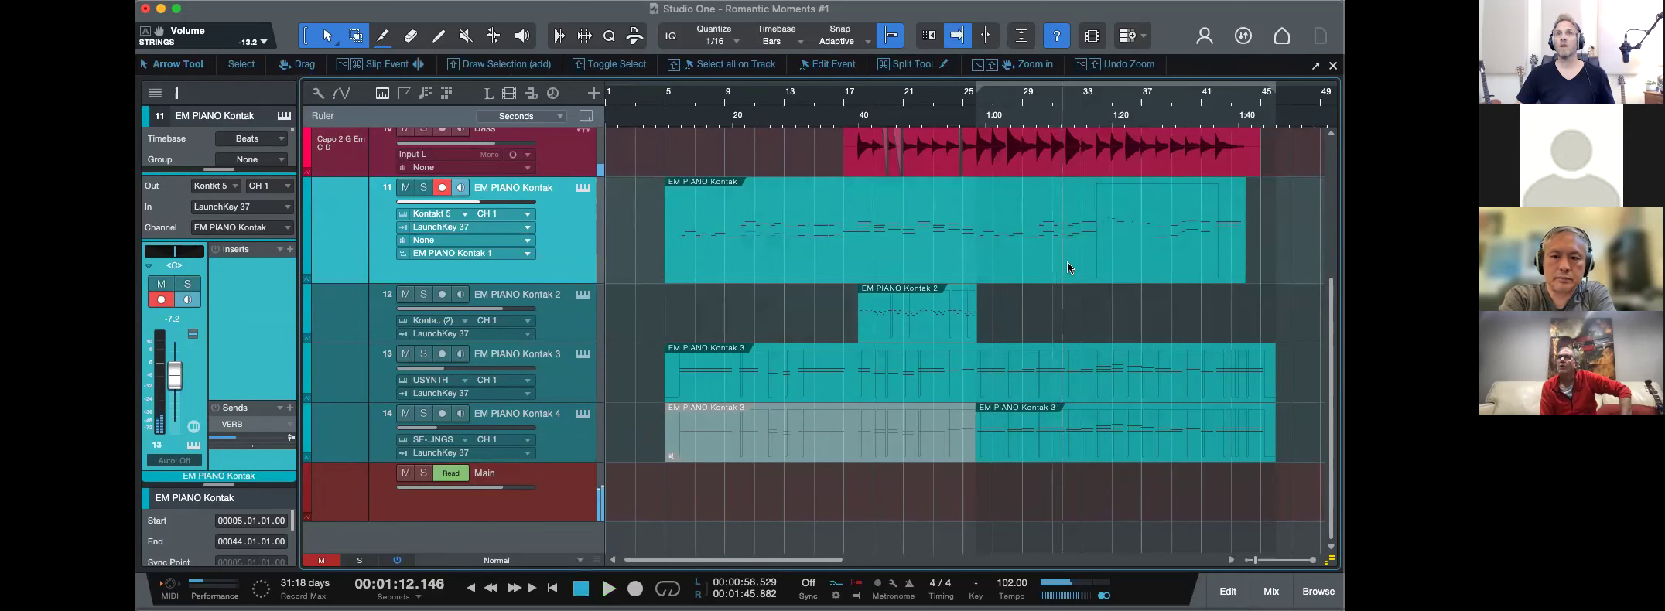
key("F2")
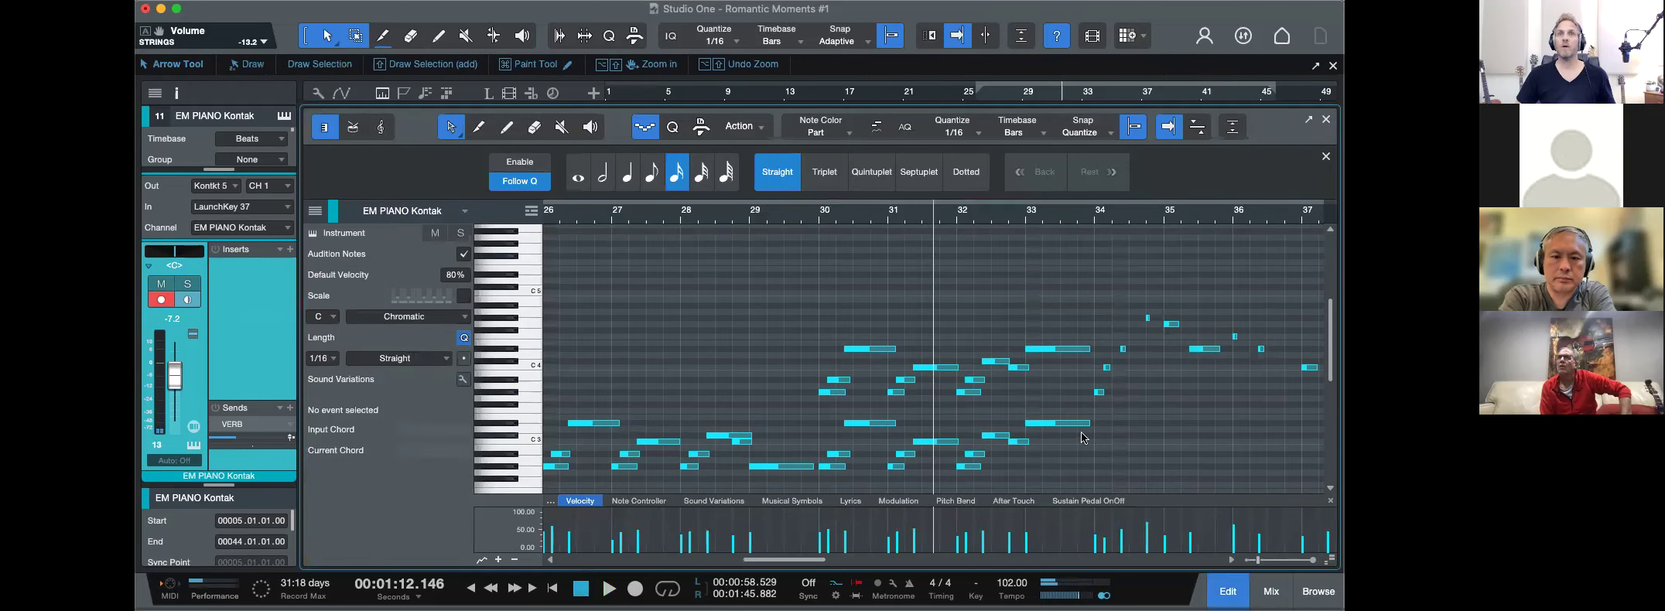
left_click_drag(1116, 414, 829, 478)
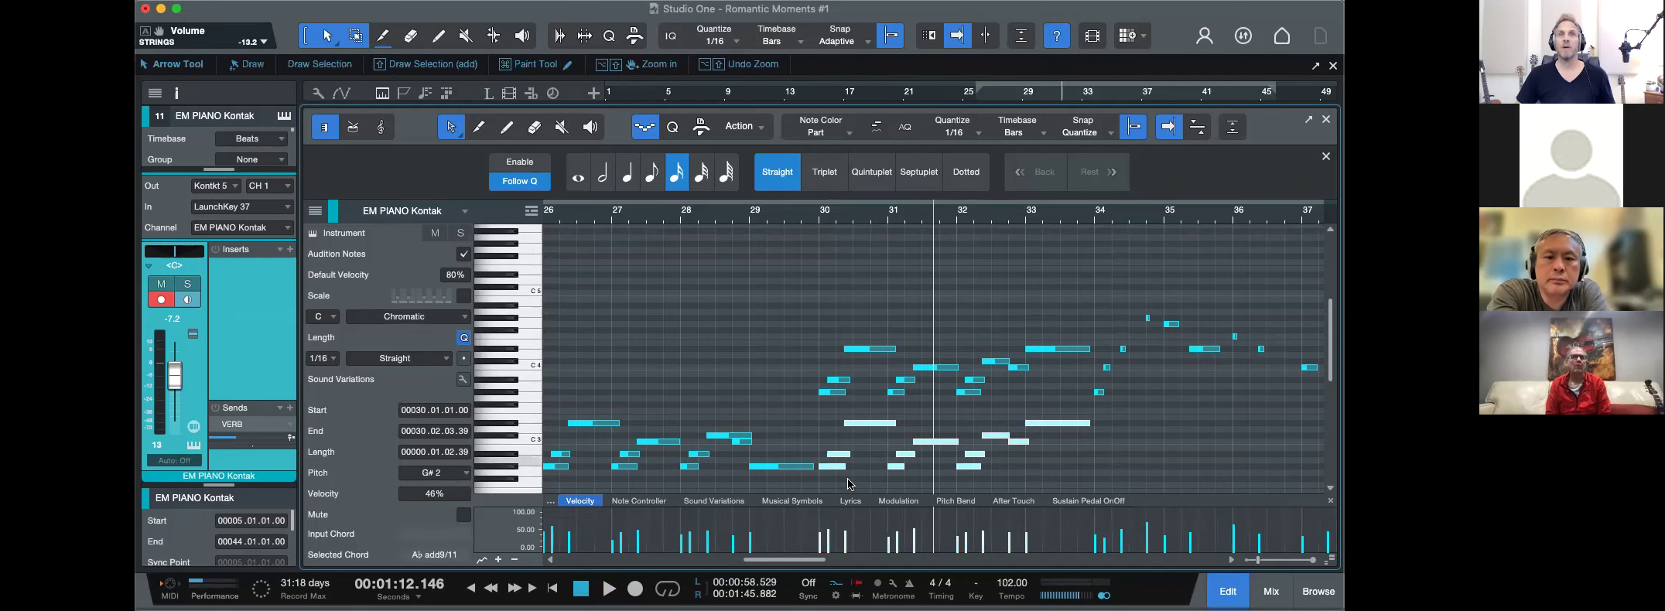
left_click_drag(1080, 309, 817, 403)
left_click_drag(1086, 399, 832, 476)
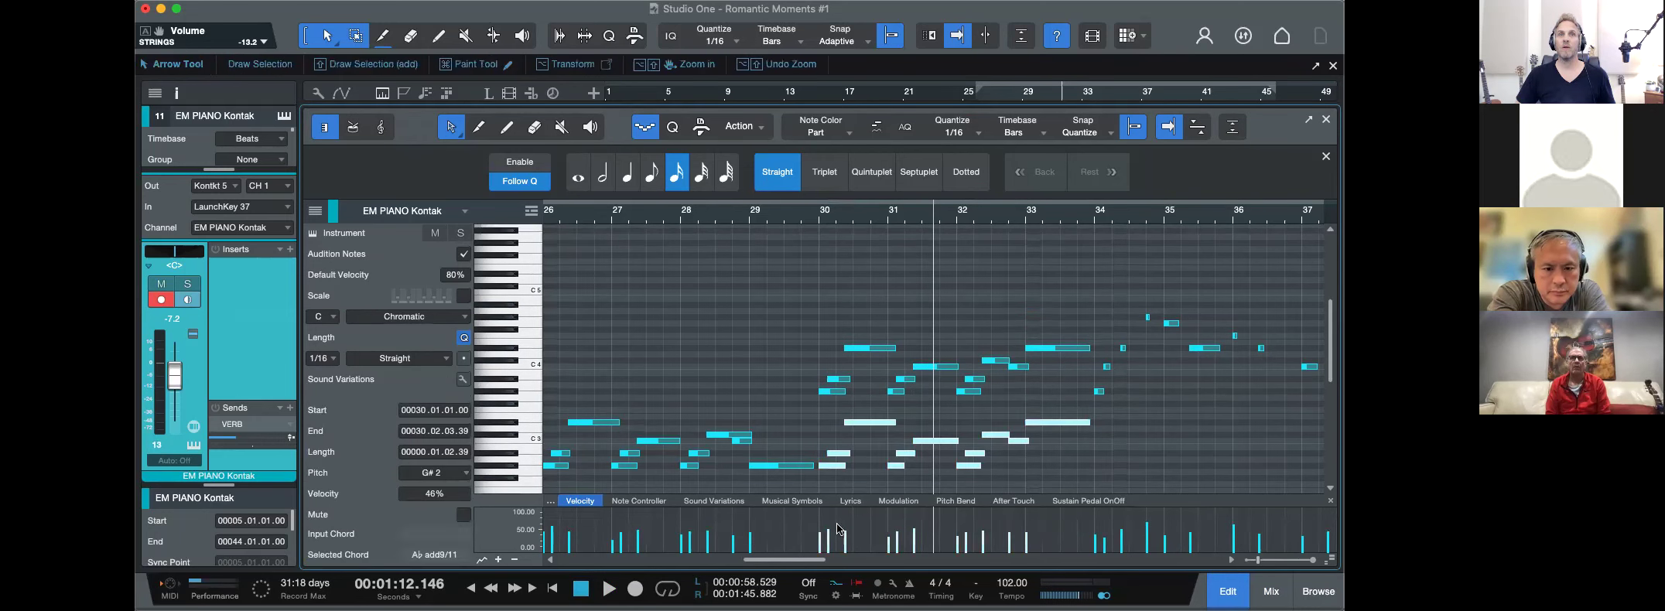
mouse_move(829, 539)
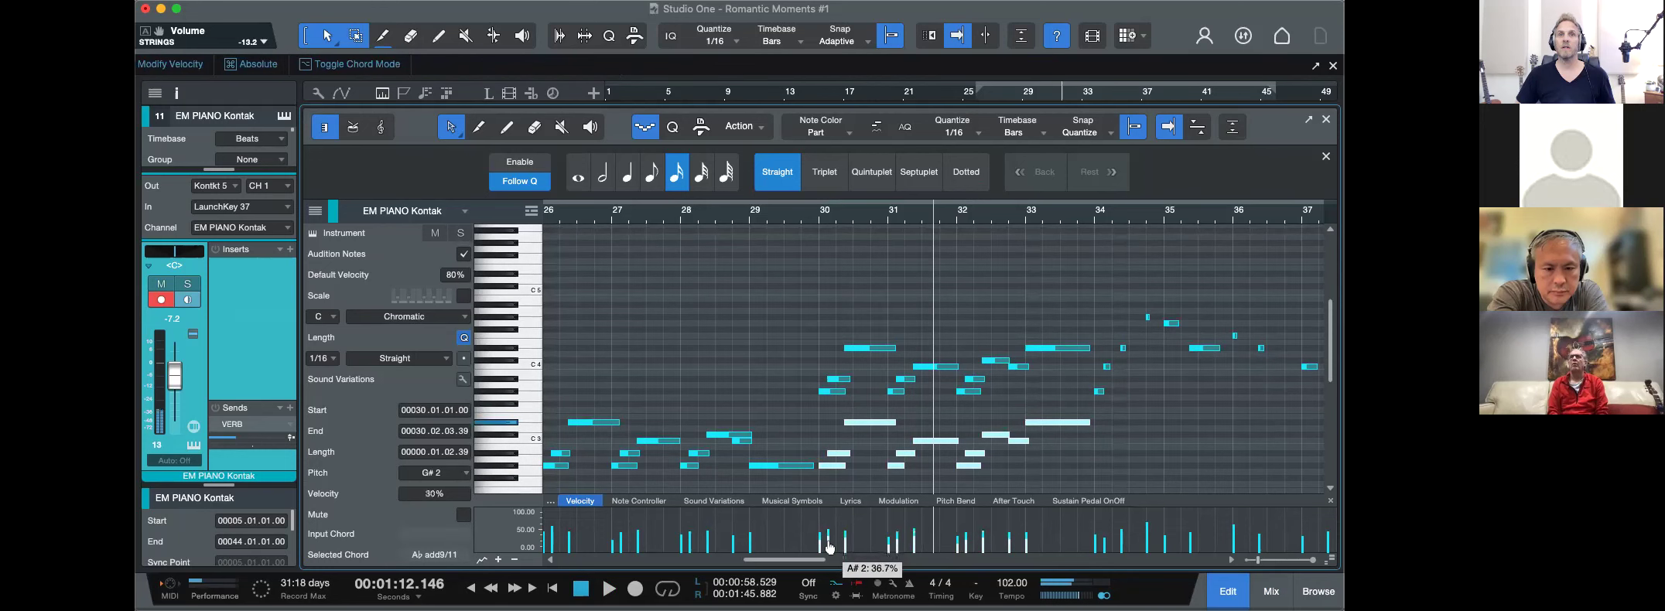
left_click_drag(829, 547, 829, 550)
left_click(724, 211)
key("space")
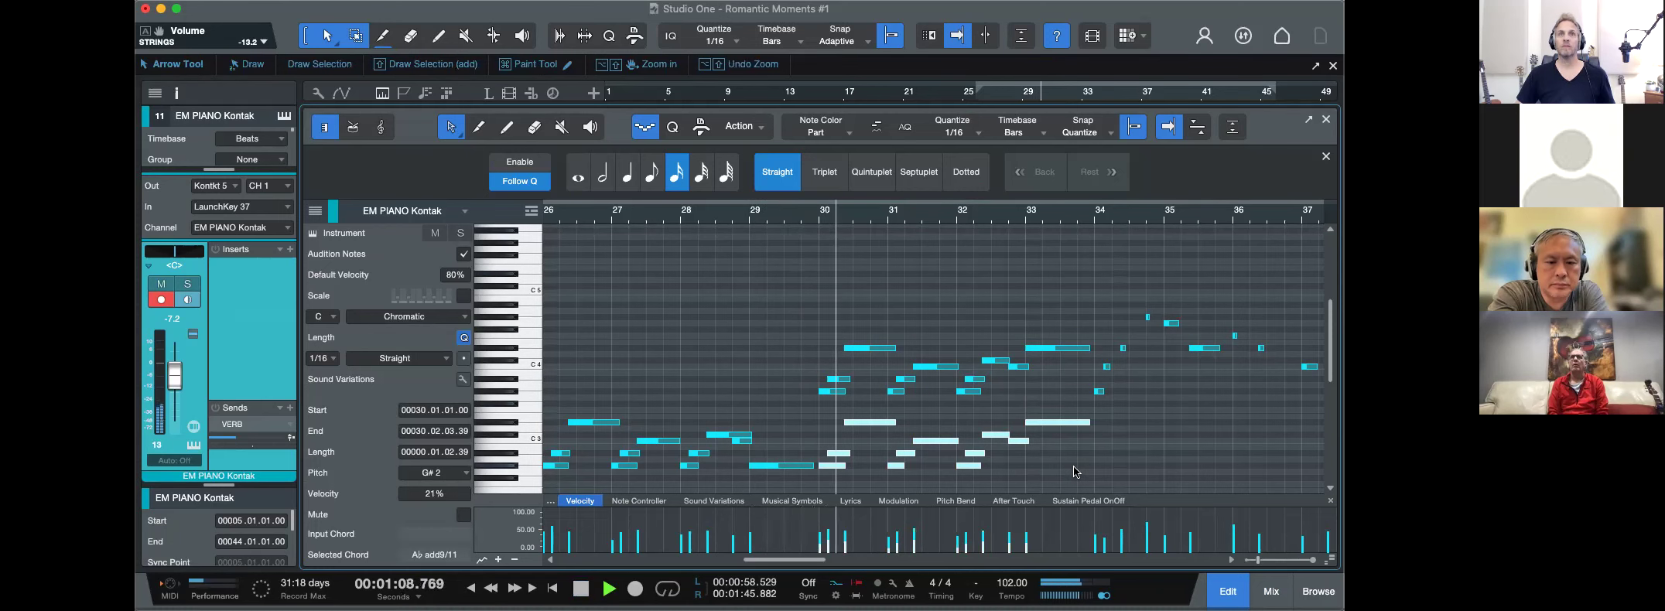
Lower the velocities of the lower-octave piano notes in bars 38 to 41, taking the first to 32%, and close the note editor.
key("w")
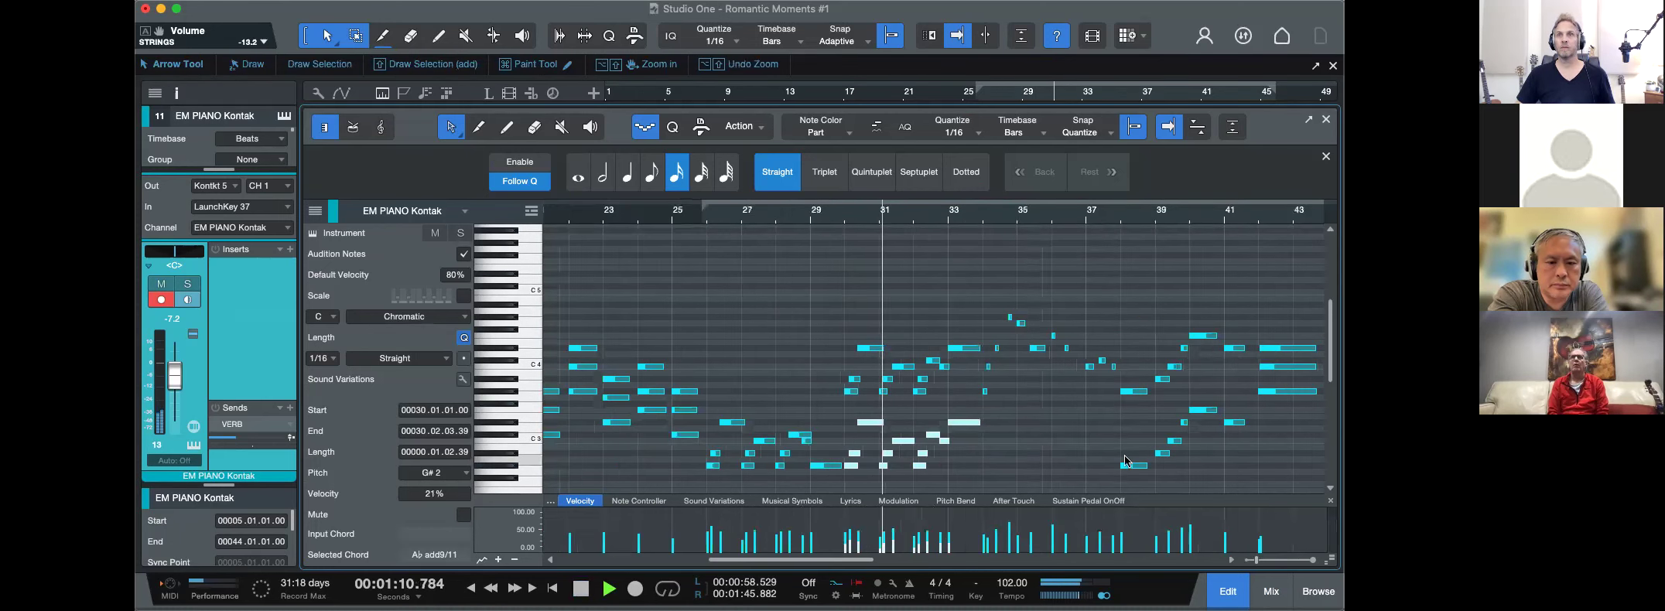
left_click_drag(1251, 400, 1119, 483)
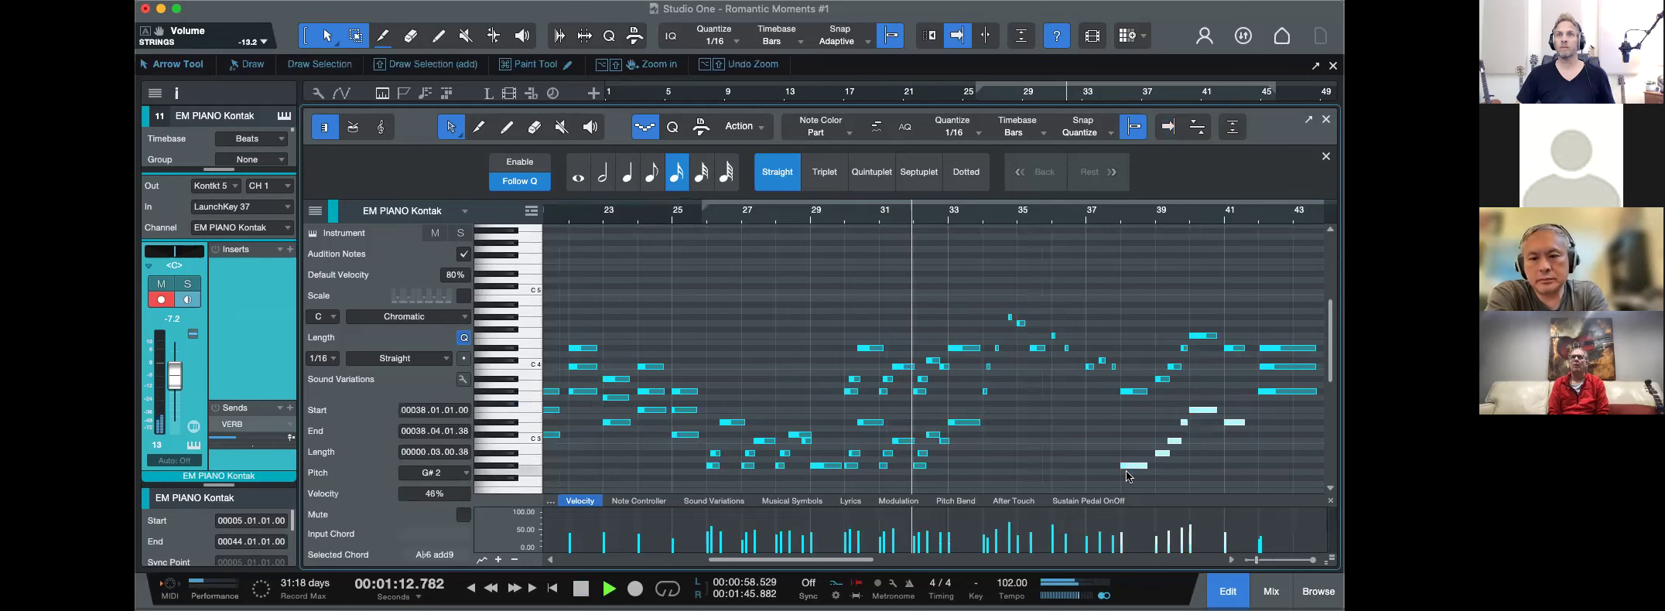
left_click_drag(1122, 548, 1122, 552)
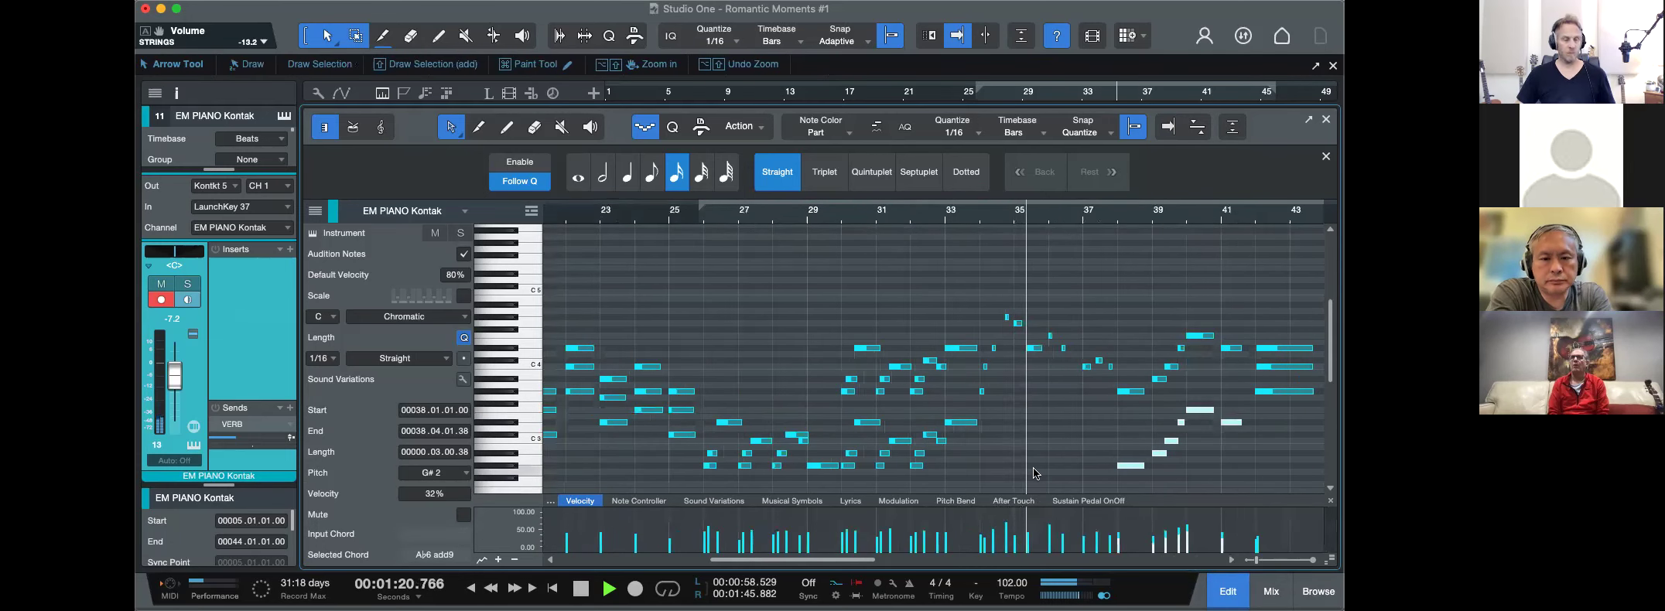
key("F2")
Raise the EZ Drum track's VERB send level to -3.6 dB and play the song from about bar 10.
scroll(683, 328, "up", 5)
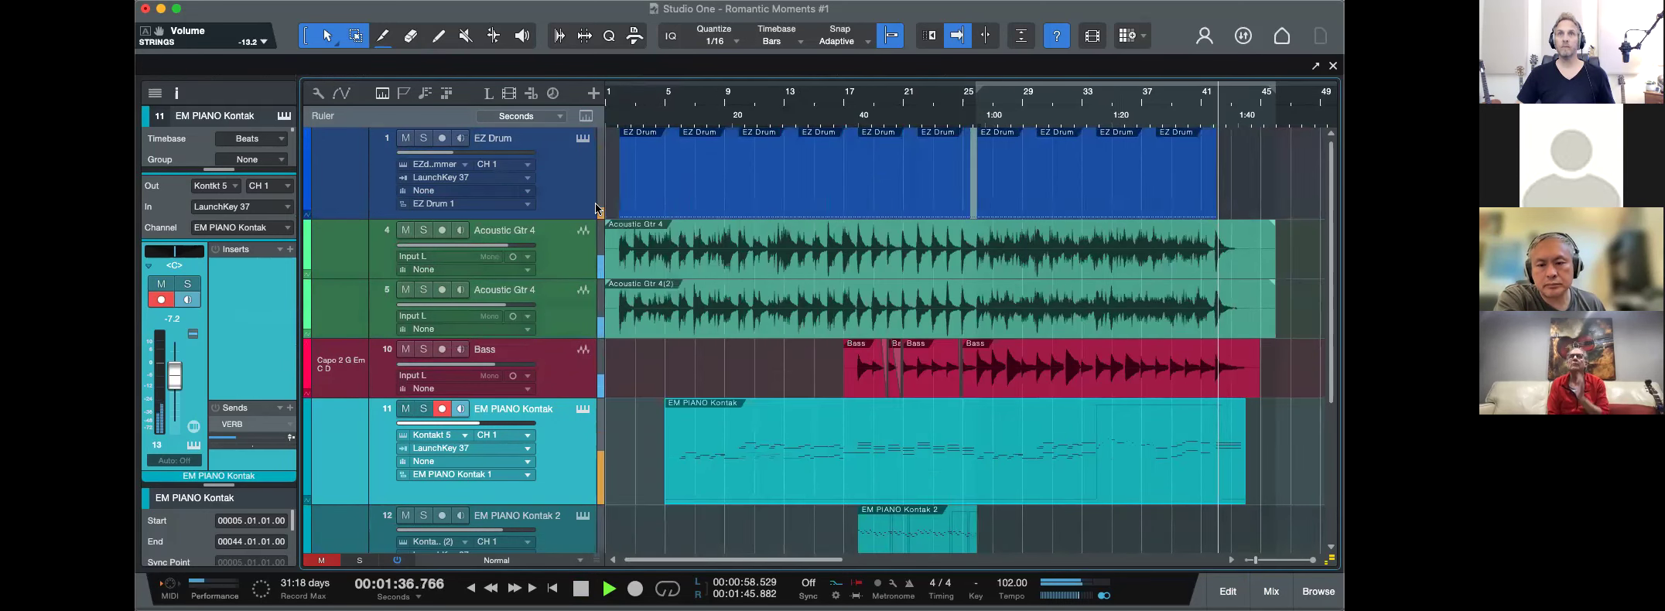
key("space")
left_click(573, 199)
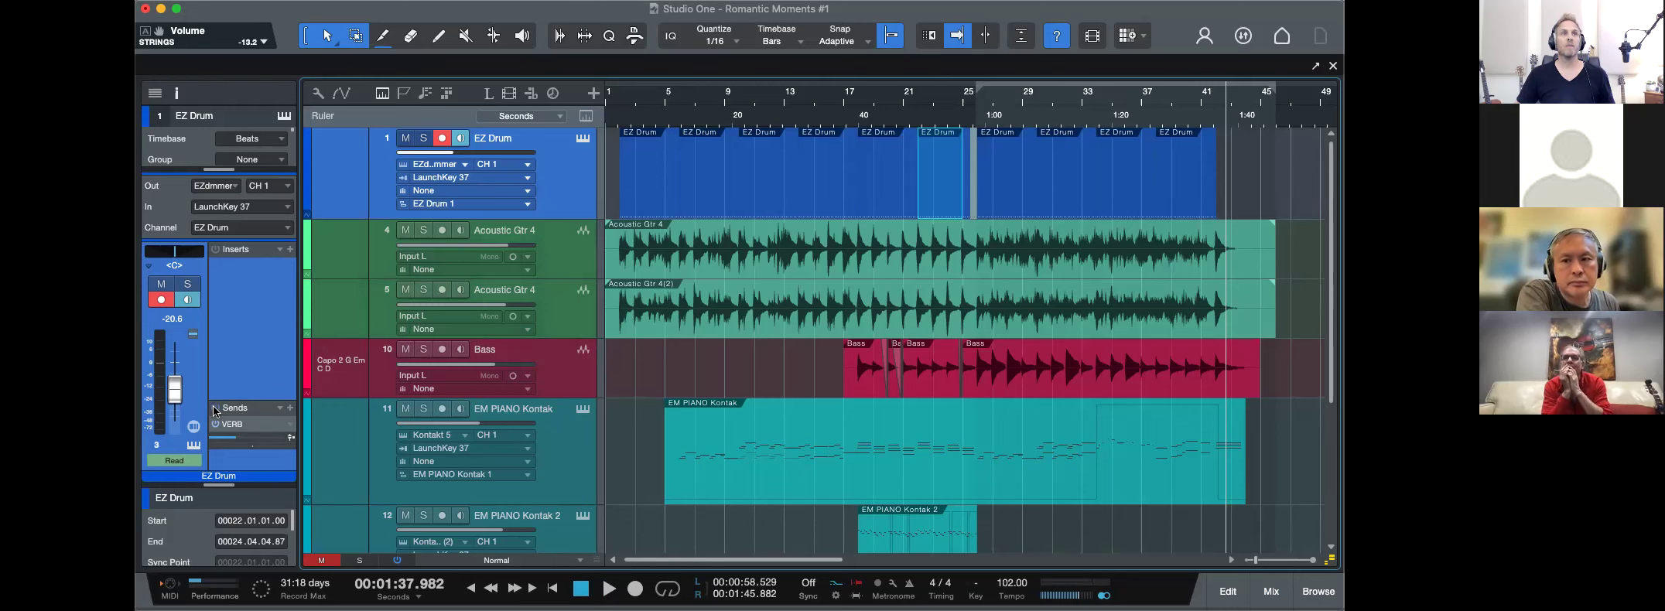
mouse_move(234, 442)
left_click_drag(249, 442, 258, 443)
left_click(751, 112)
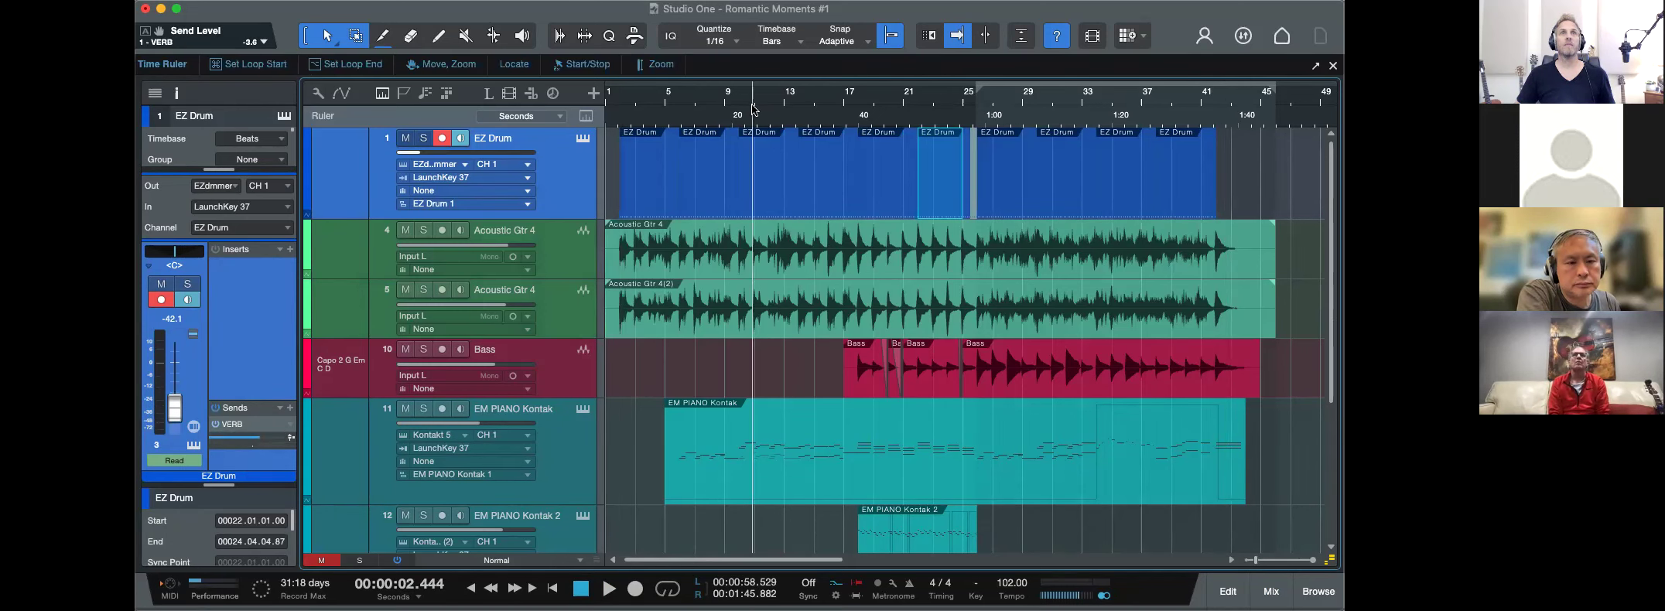
key("space")
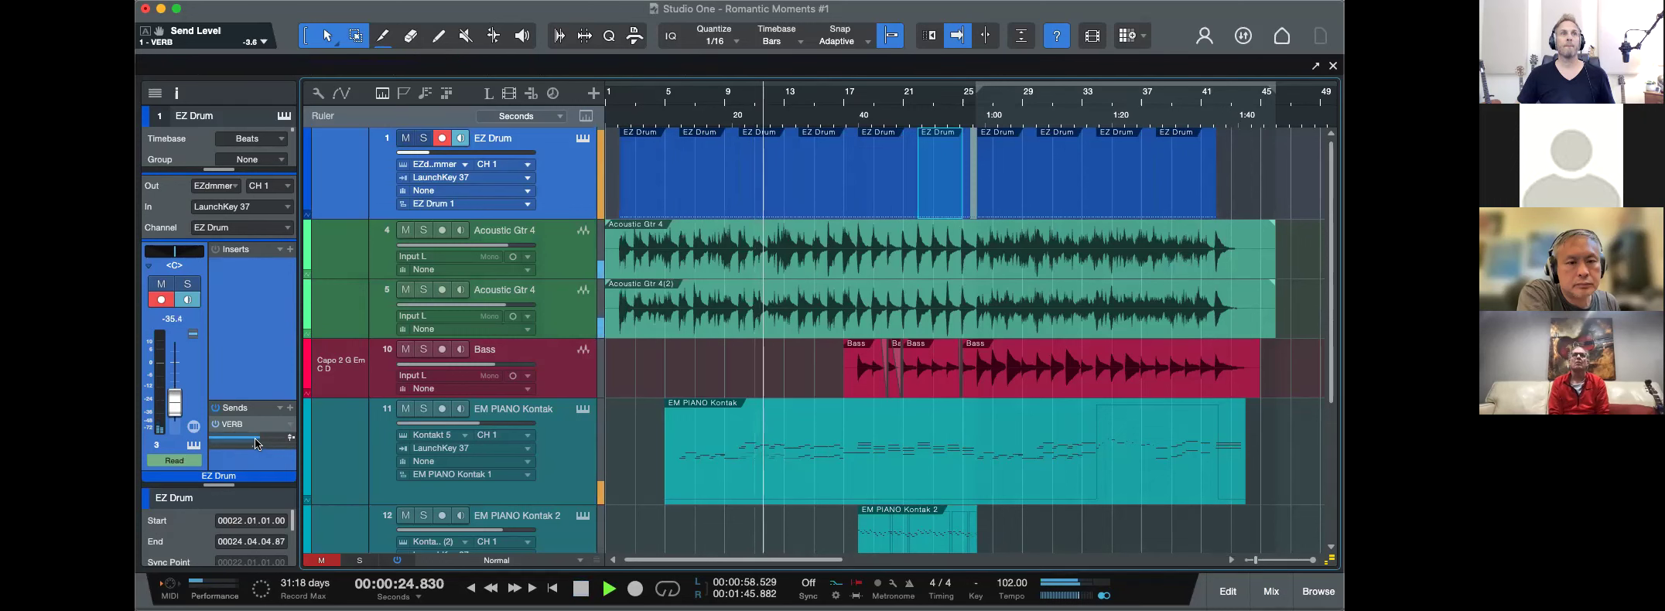
Play from about bar 26 while raising the VERB channel to 0 dB and lowering EZ Drum's VERB send to about -22 dB.
left_click(983, 112)
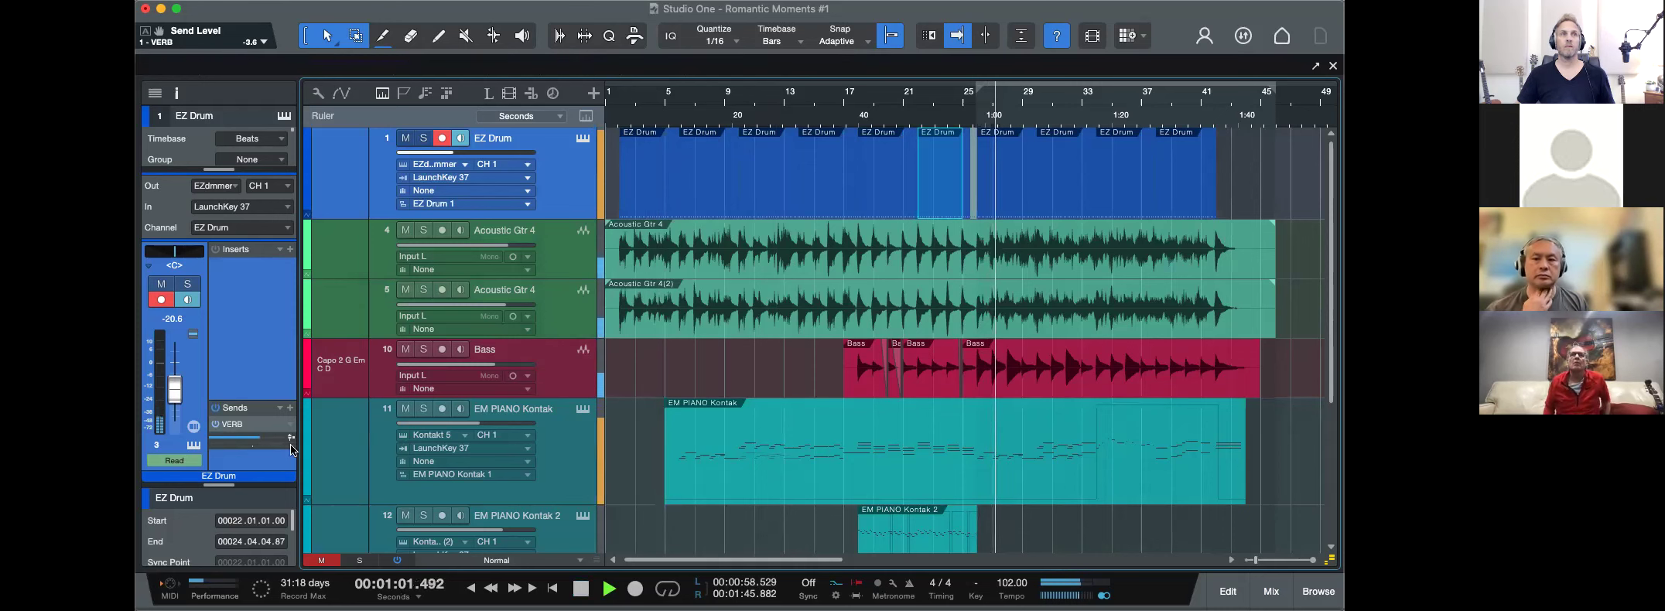
mouse_move(259, 439)
left_mouse_down()
mouse_move(242, 439)
mouse_move(256, 444)
left_mouse_up()
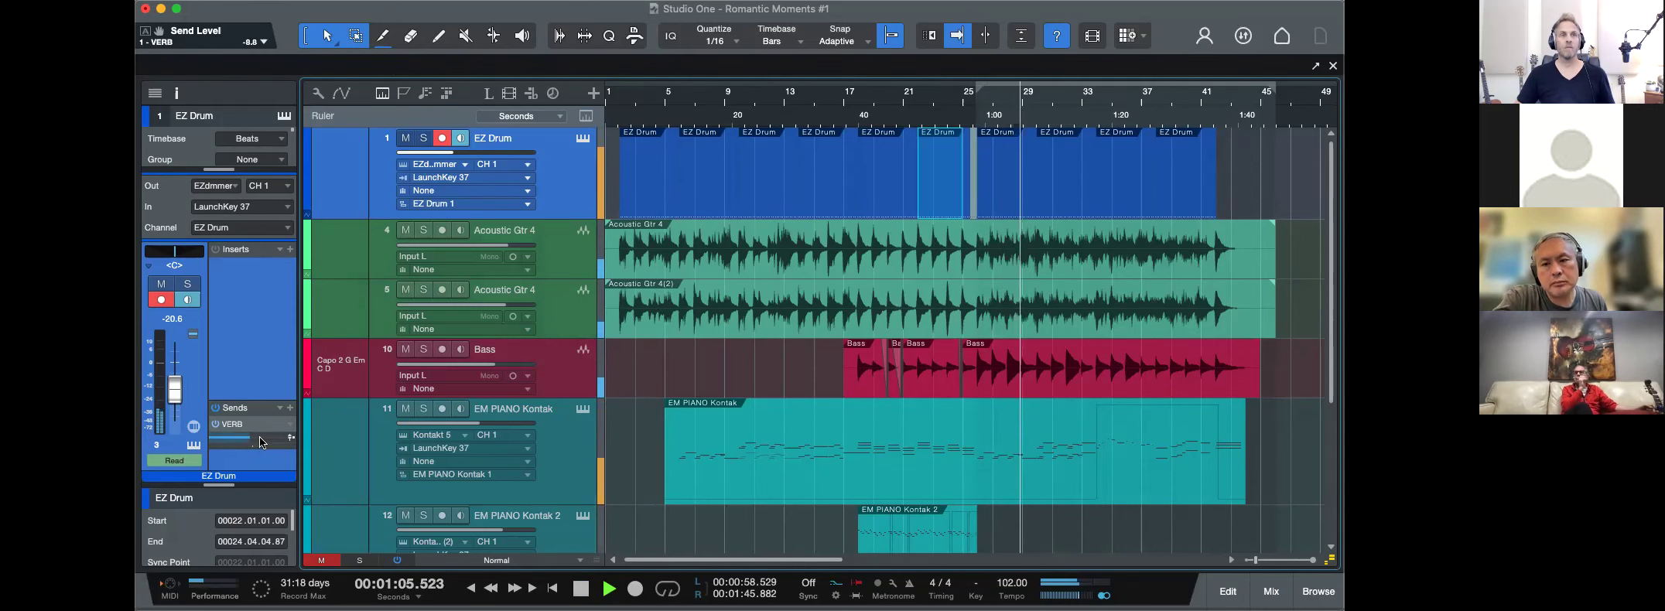
key("F3")
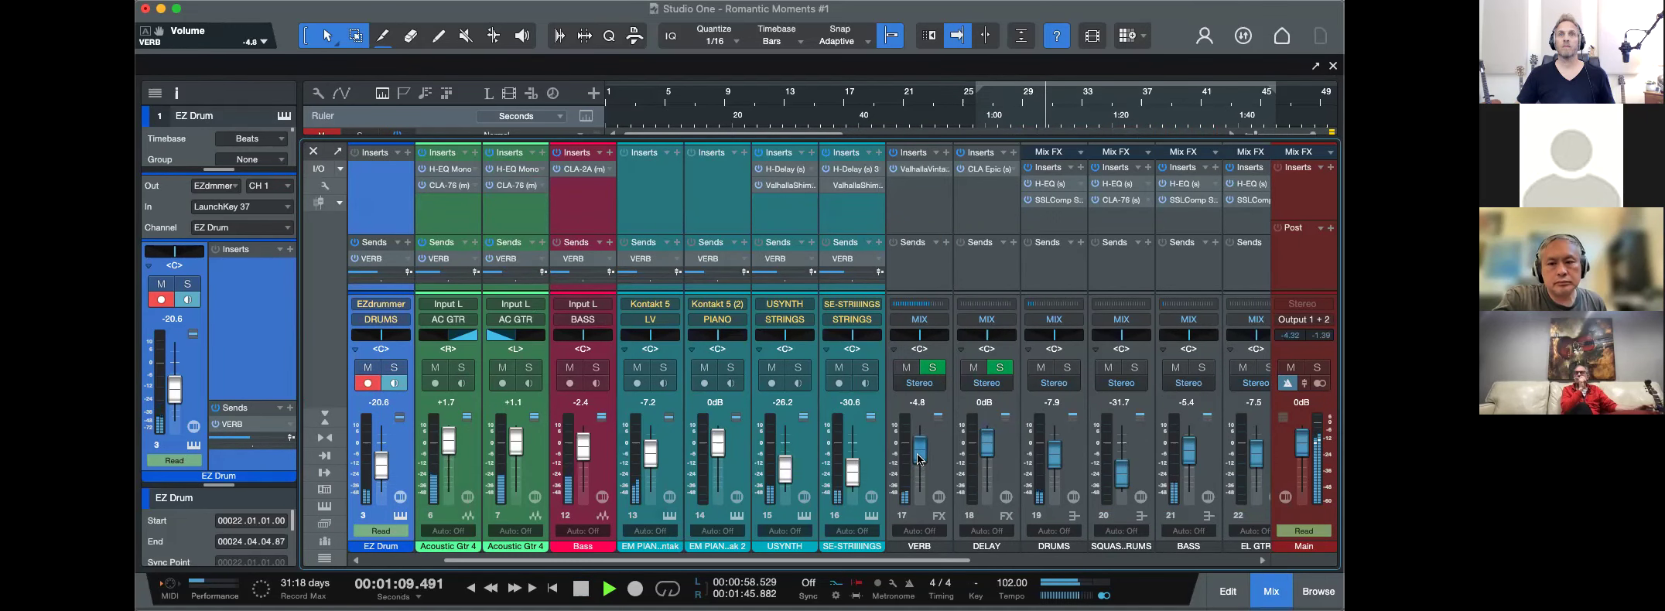
key("F3")
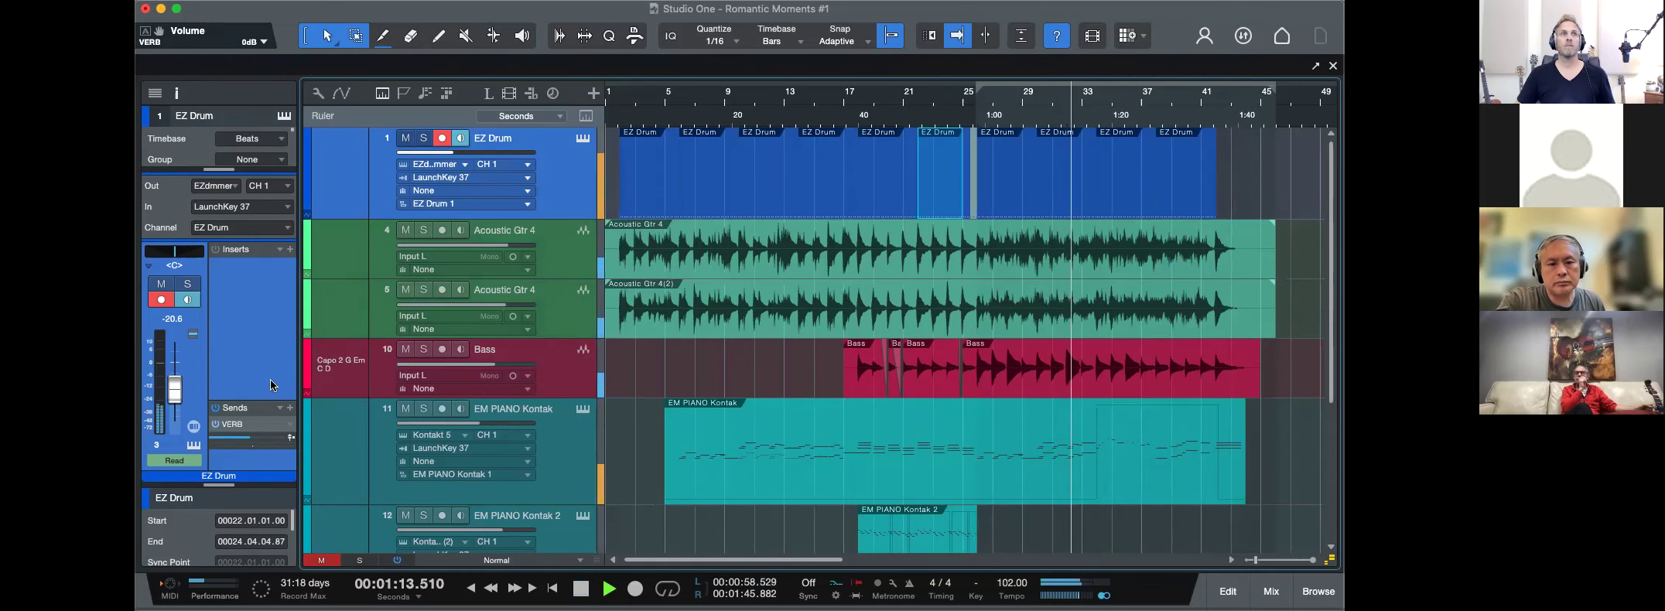
left_click_drag(243, 439, 231, 440)
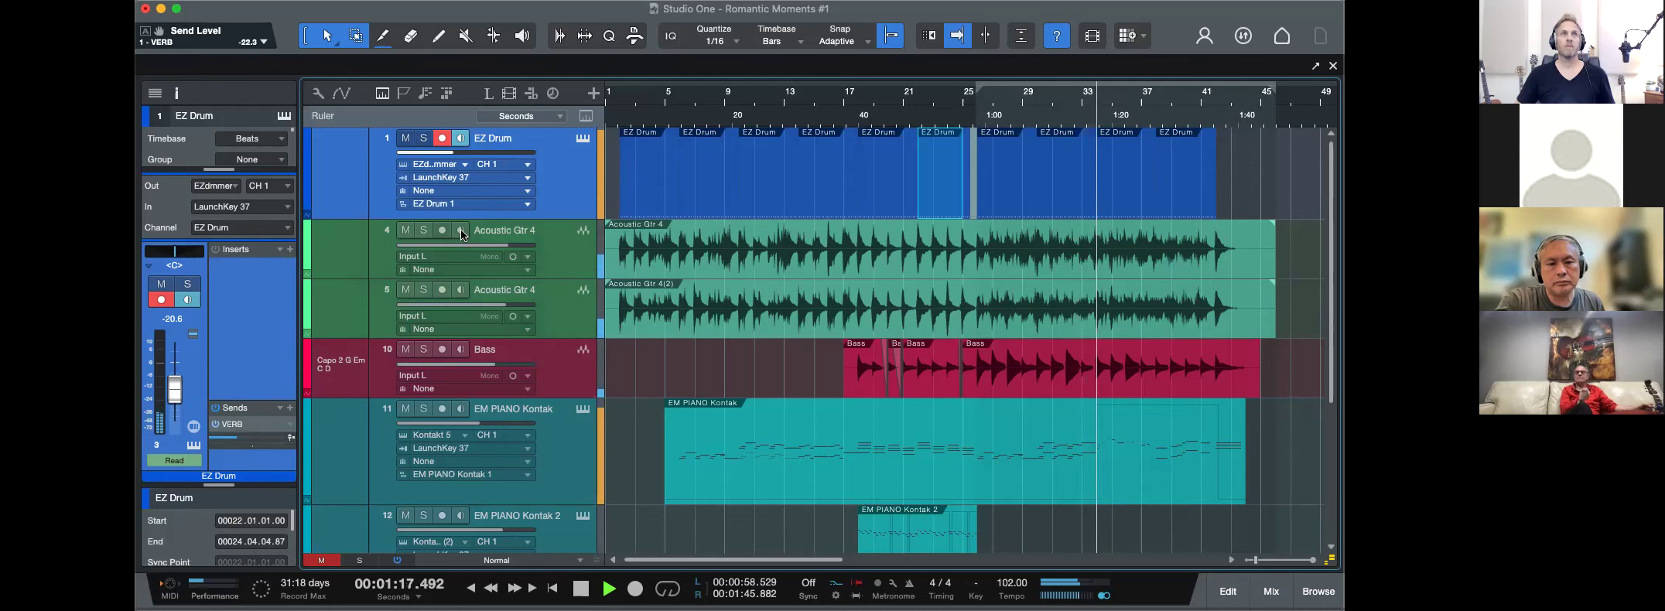
Insert the H-EQ equalizer on the EZ Drum track from the favorite effects.
left_click(289, 250)
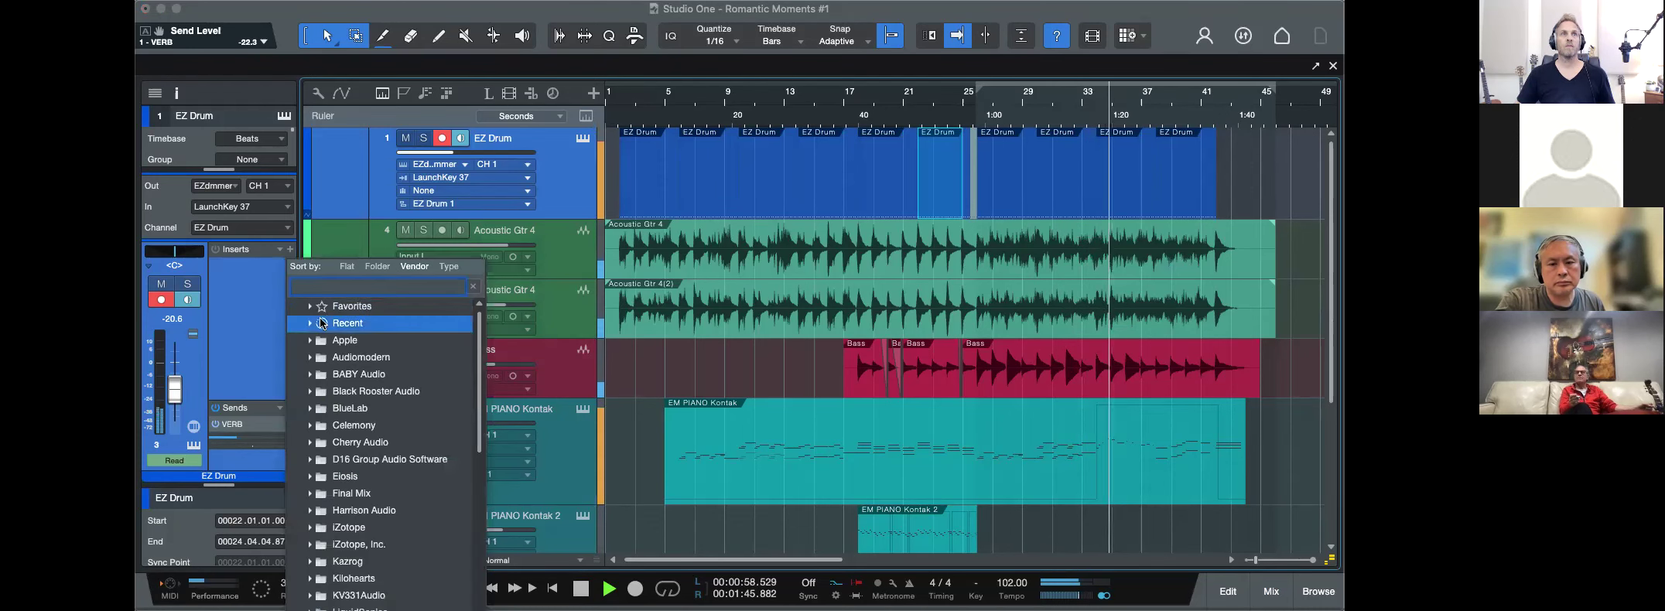
left_click(310, 306)
left_click(365, 423)
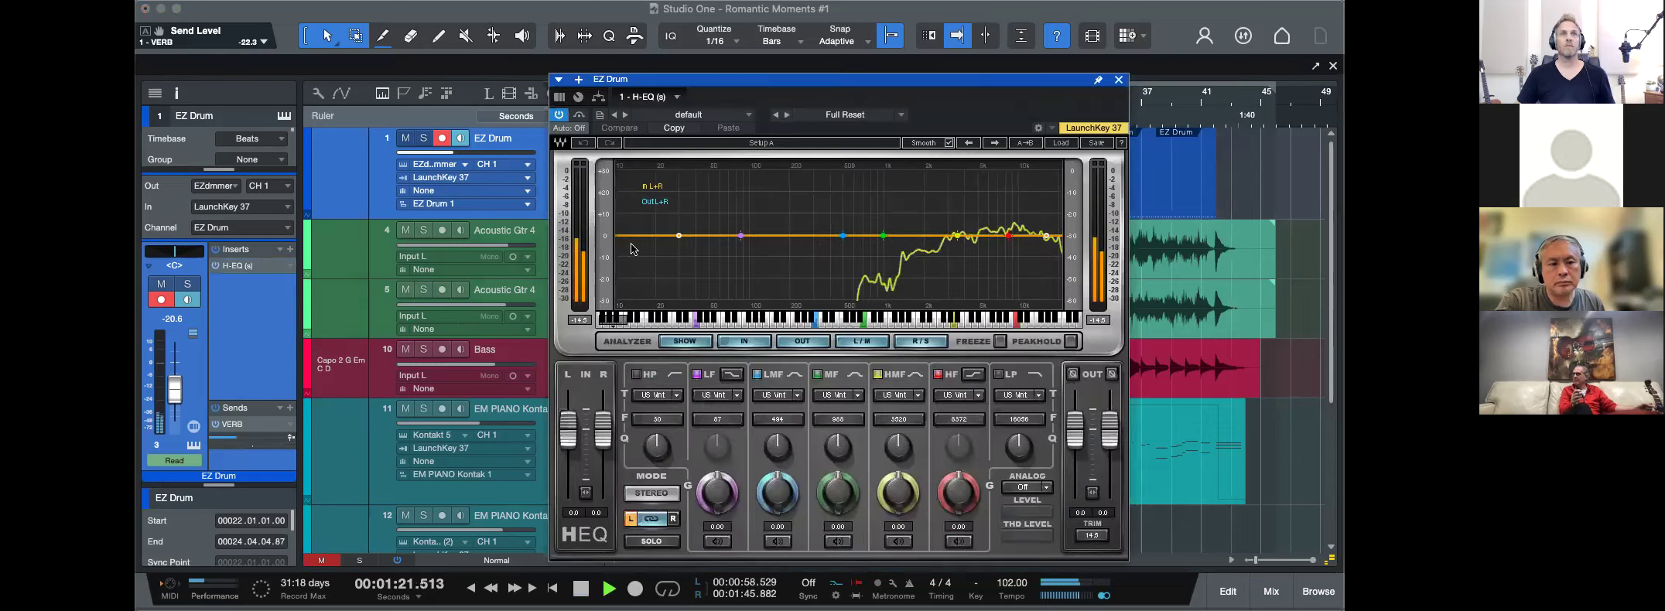
Shape the EZ Drum H-EQ's high-frequency band as a shelf and cut it by about 5.9 dB.
mouse_move(1008, 239)
left_mouse_down()
mouse_move(1019, 269)
mouse_move(1025, 244)
left_mouse_up()
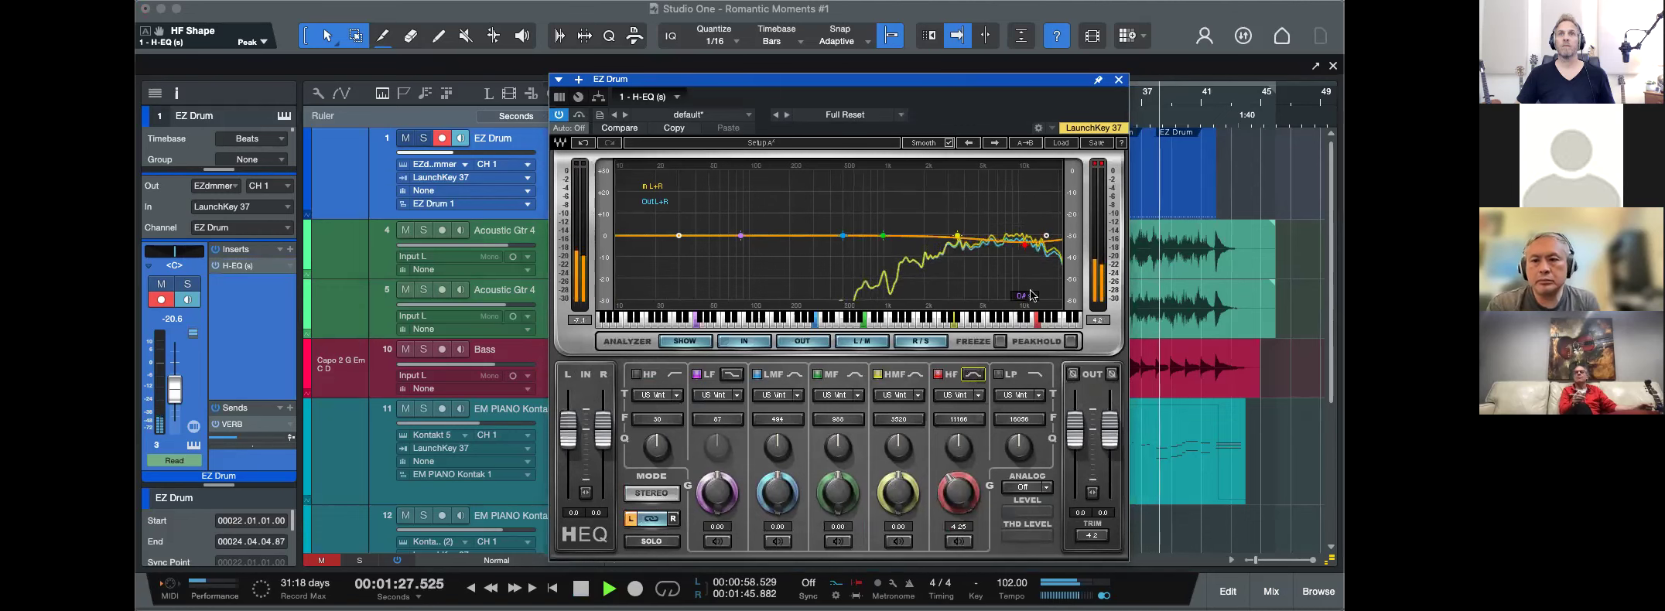
left_click(974, 377)
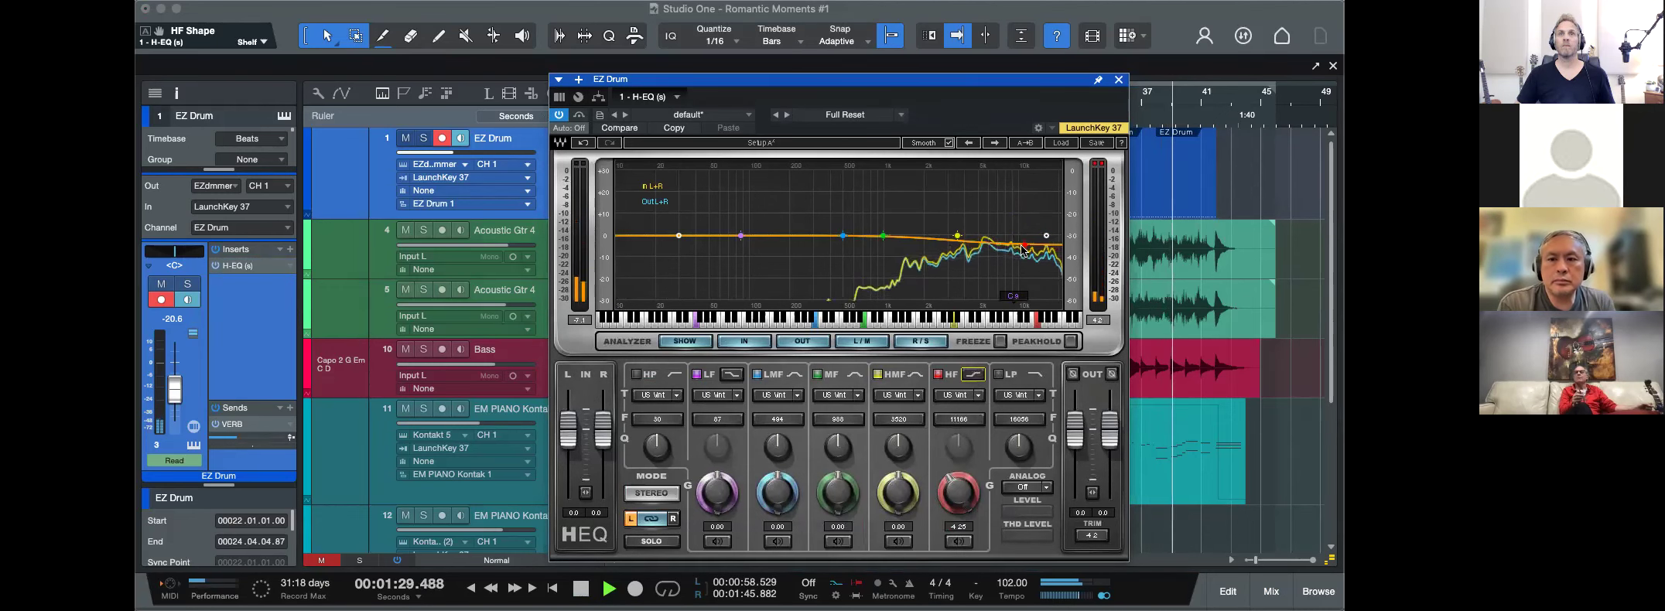
left_click_drag(1025, 245, 1042, 248)
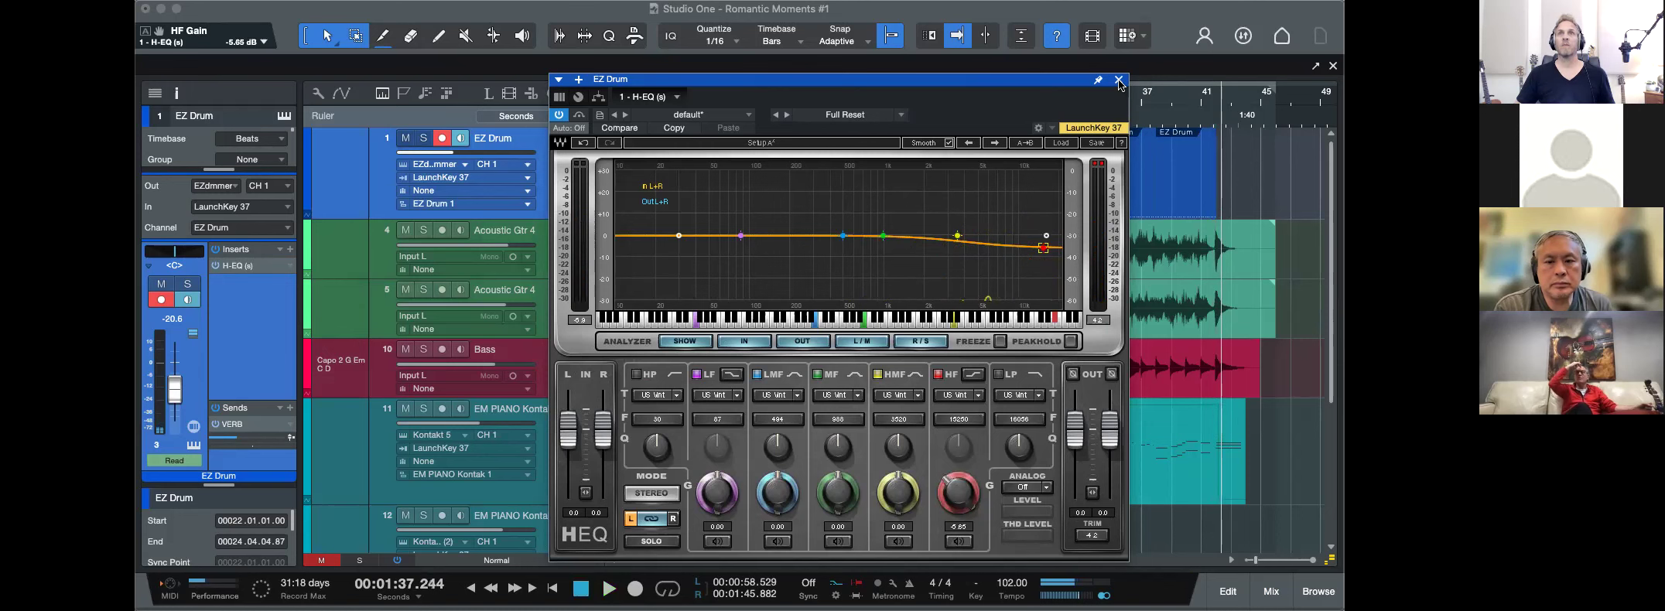
left_click(1118, 79)
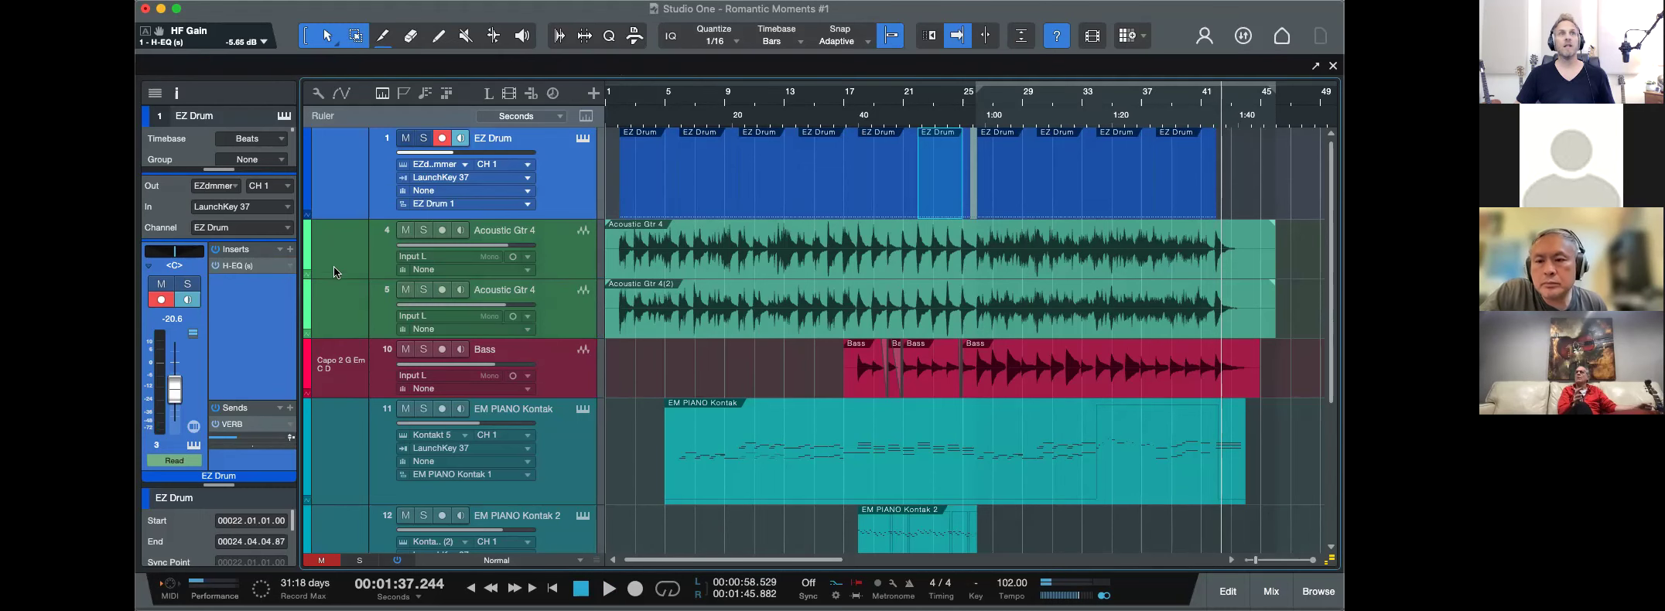
Set the high-frequency shelf of EZ Drum's H-EQ to 14452 Hz and close the equalizer.
left_click(239, 265)
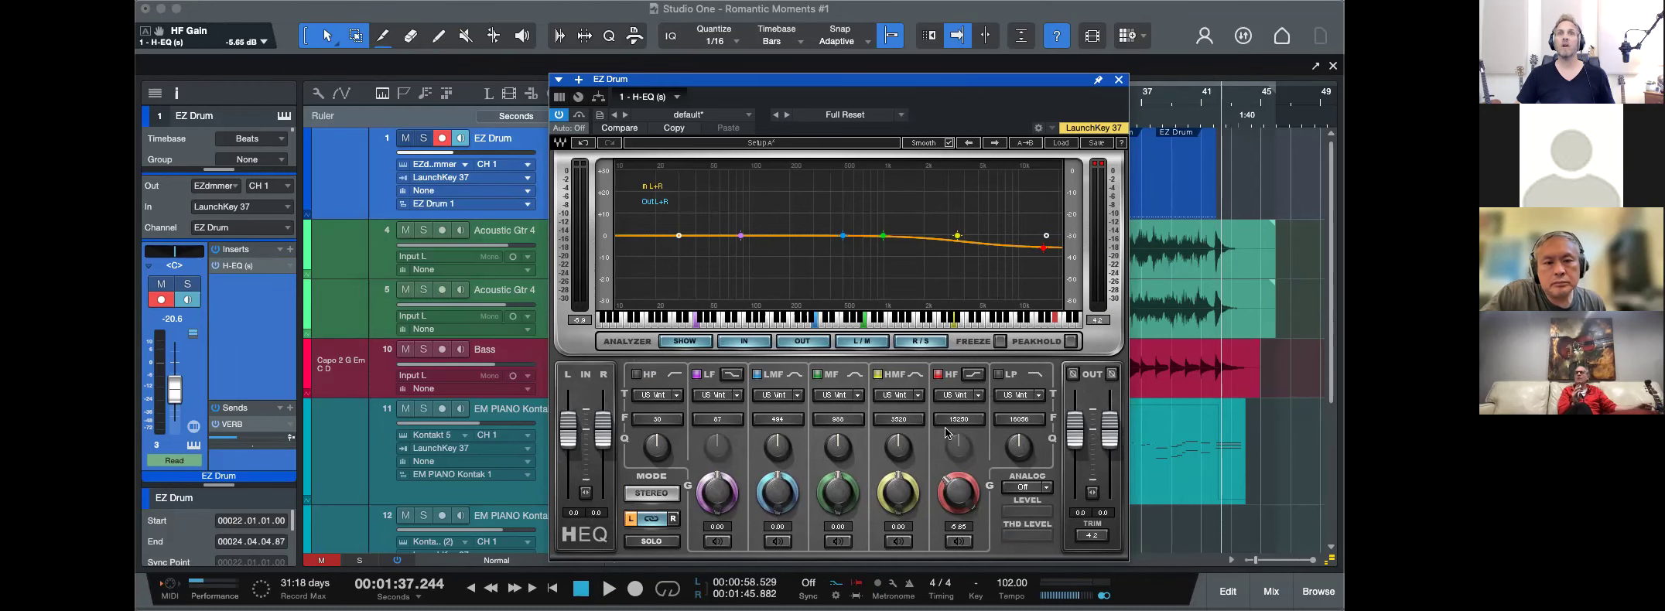
left_click_drag(970, 418, 969, 425)
left_click(1119, 79)
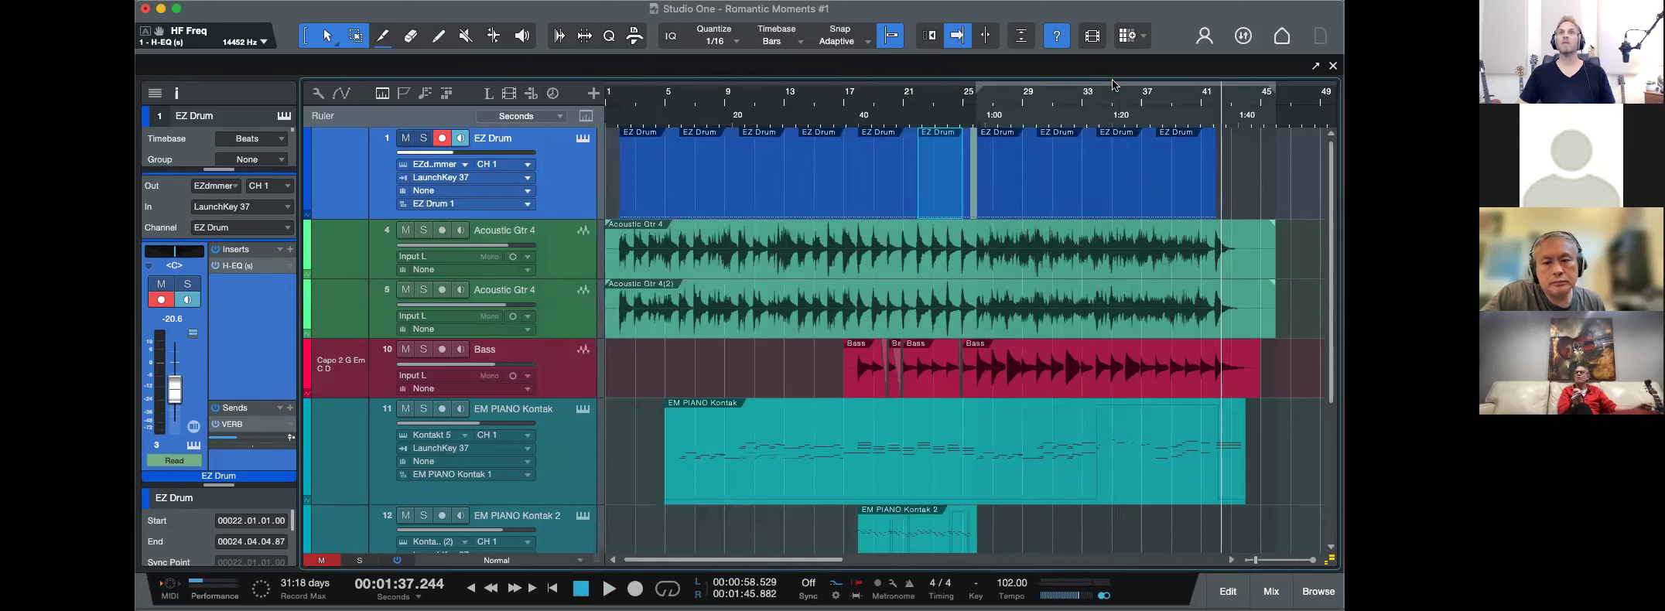
Play the song from about bar 2 and from about bar 18 to judge the EQ'd drums.
left_click(625, 114)
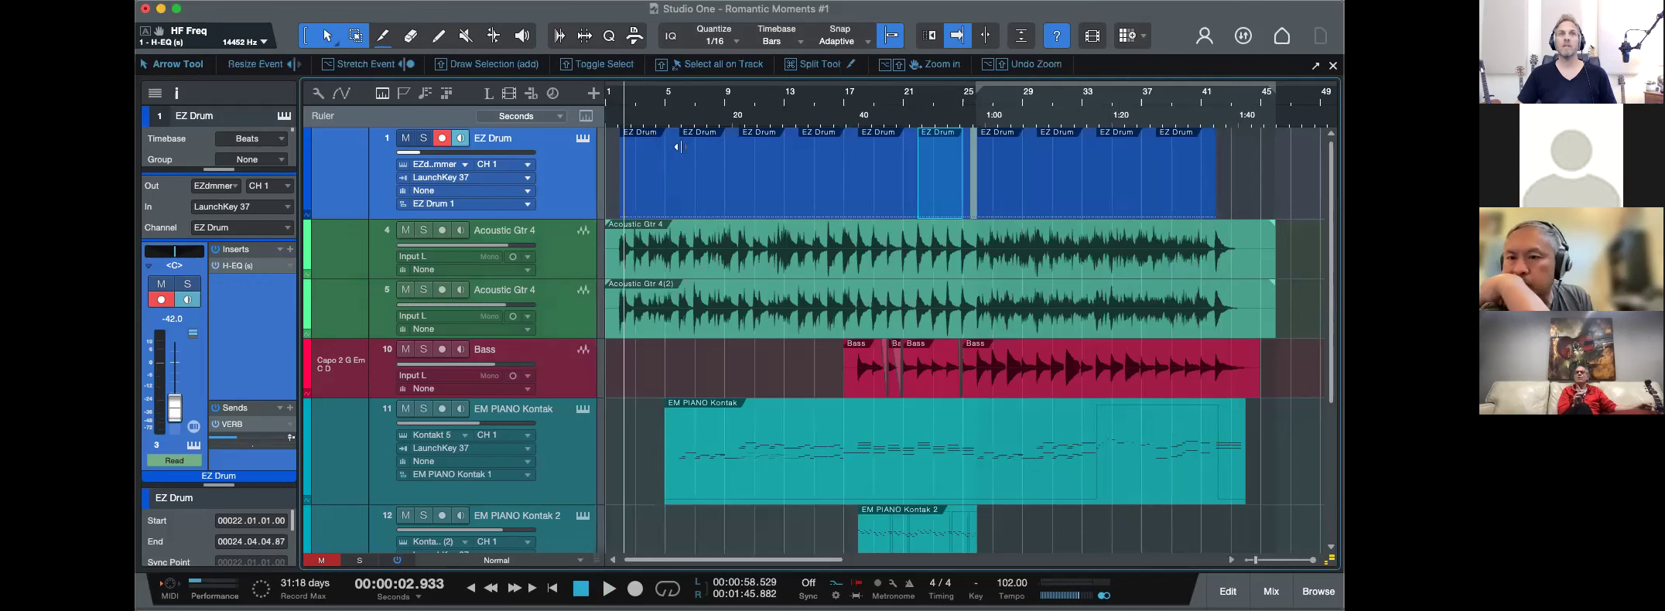
key("space")
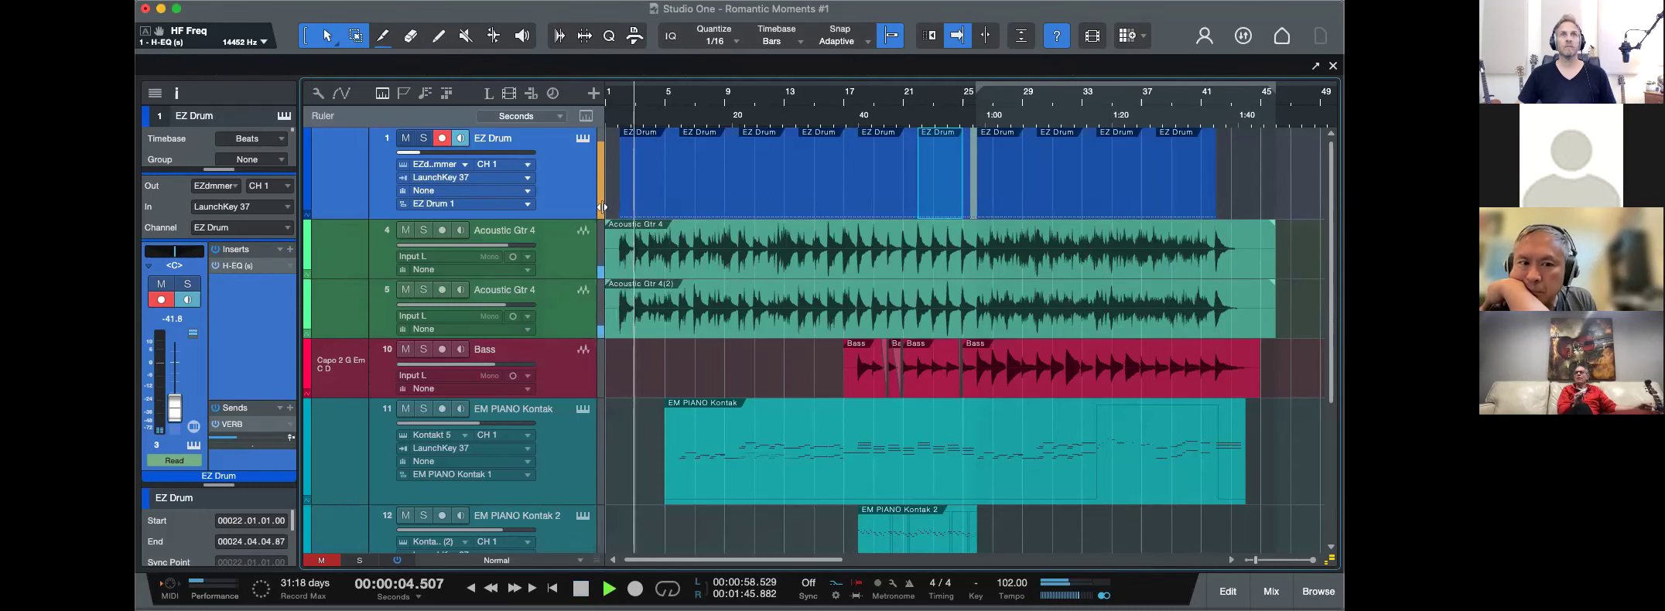
left_click(859, 115)
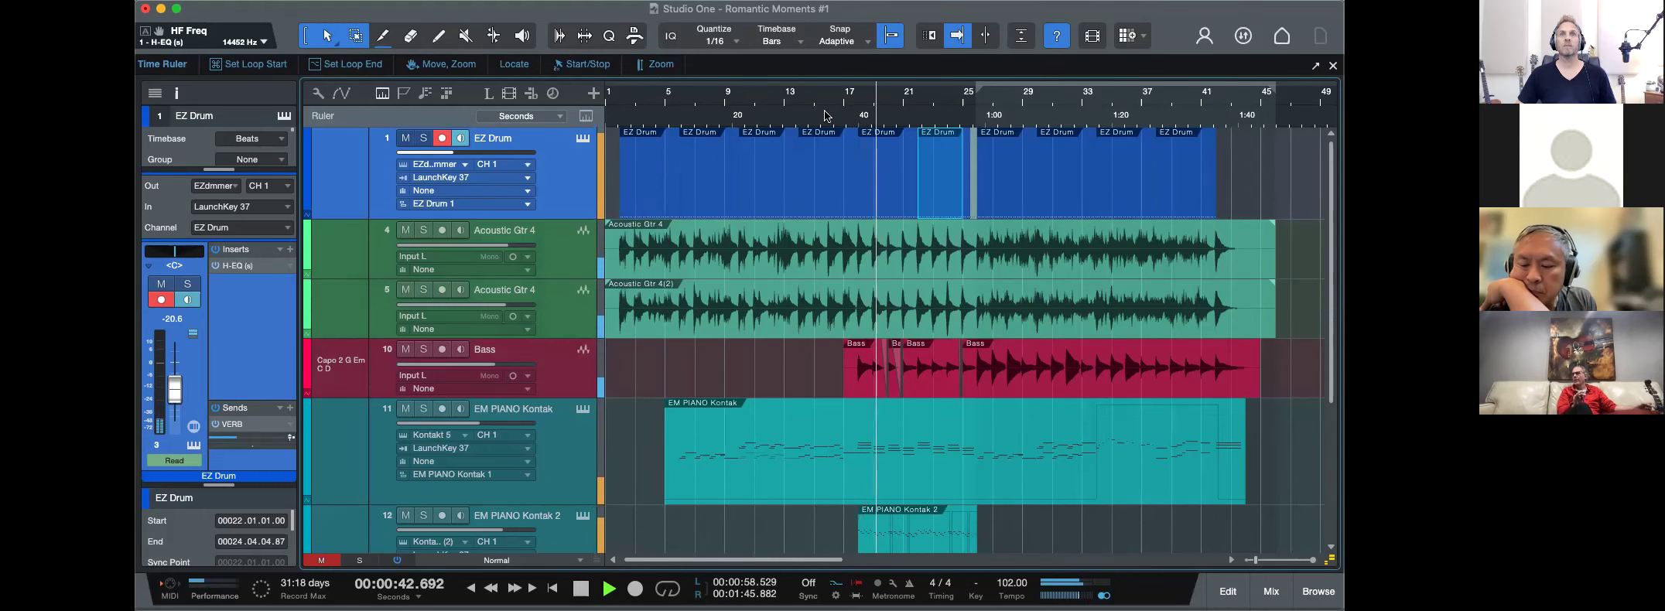
scroll(878, 375, "down", 3)
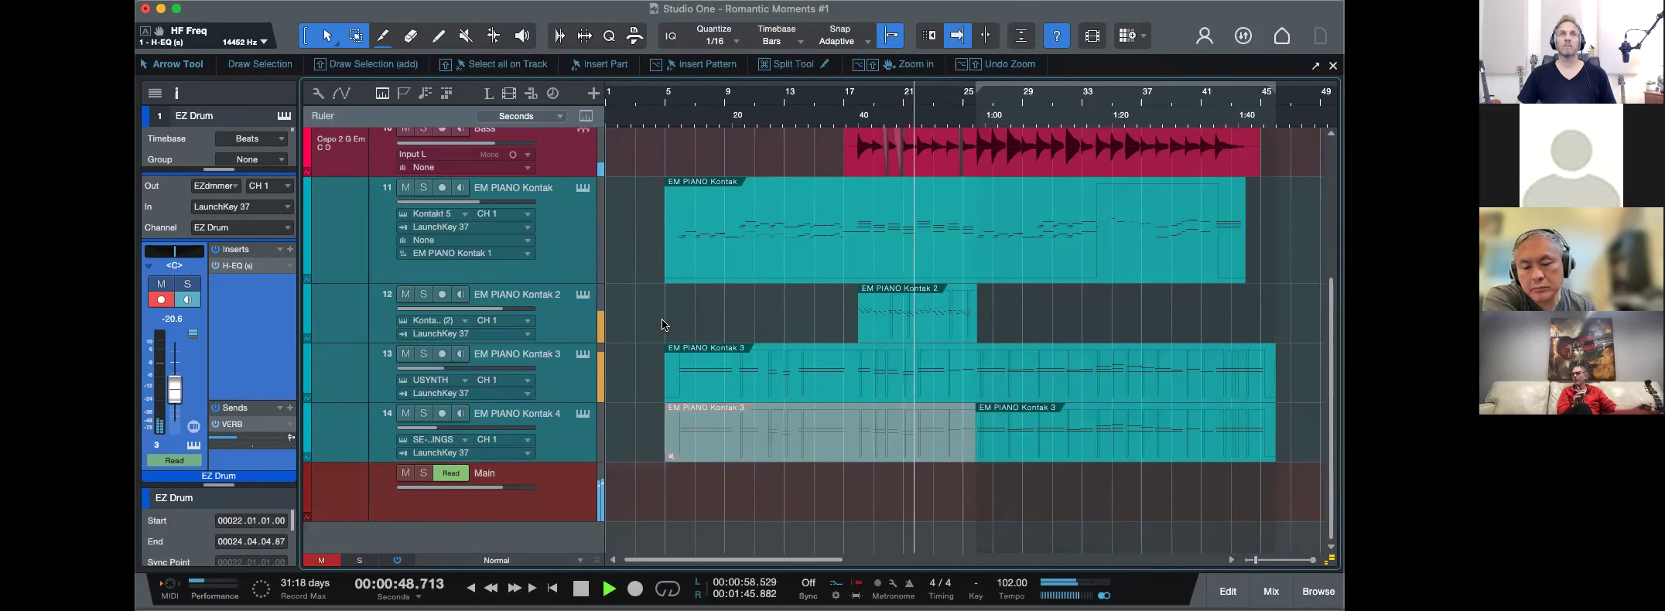
key("F2")
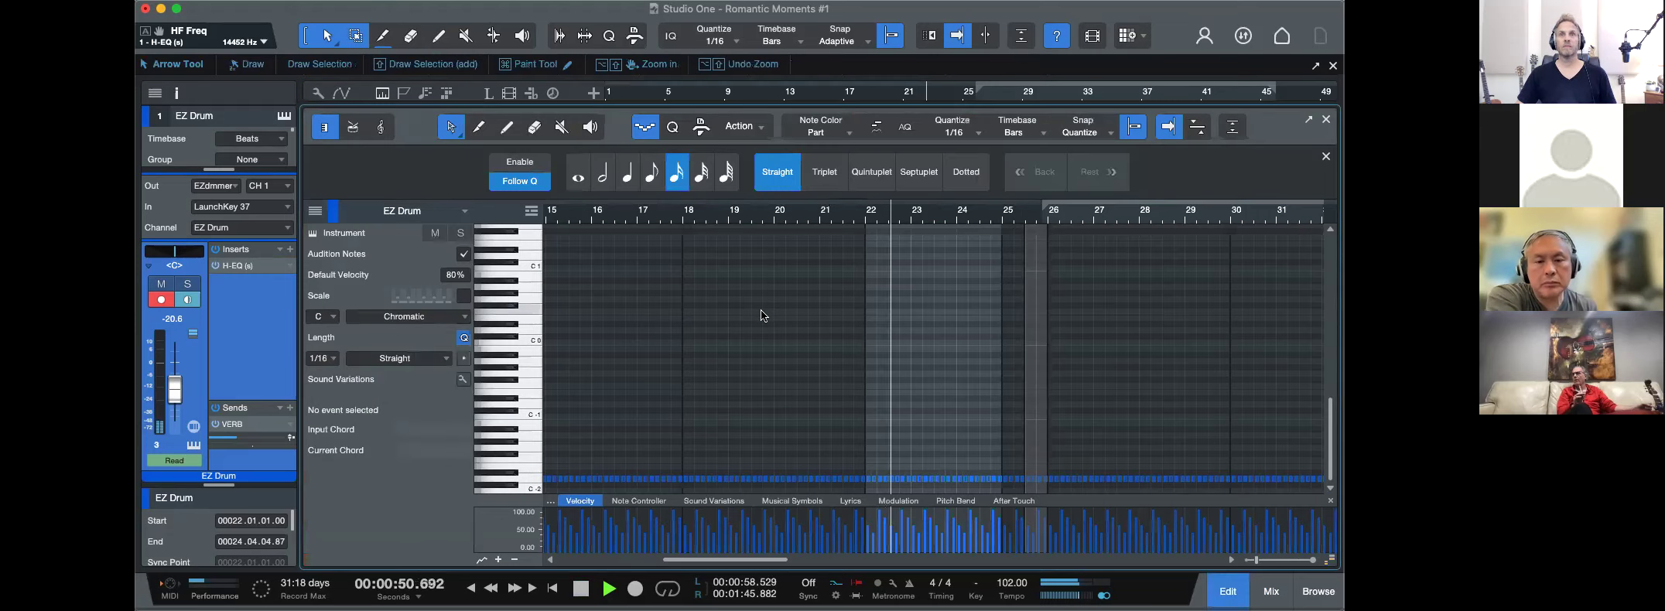
key("F2")
Show the mixer, lower the DRUMS bus volume to -10.1 dB, and resume playback.
key("F3")
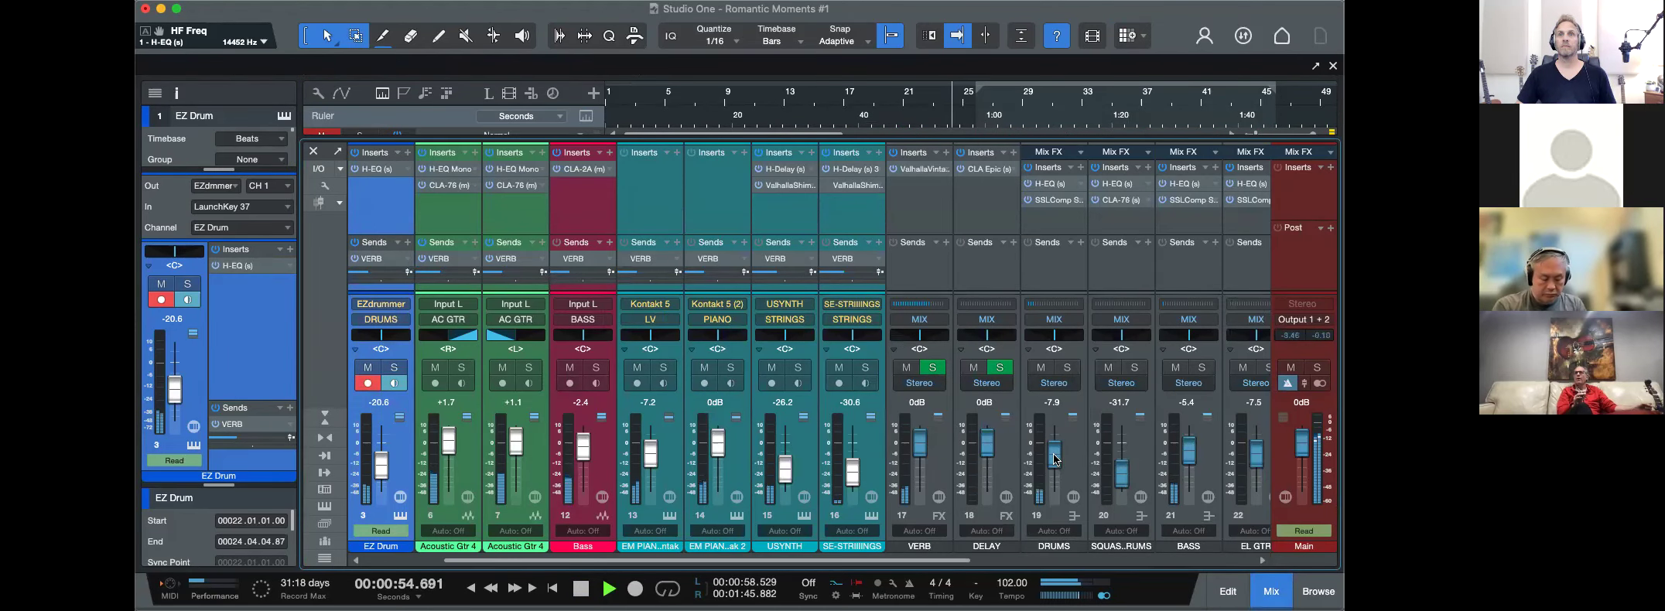
key("space")
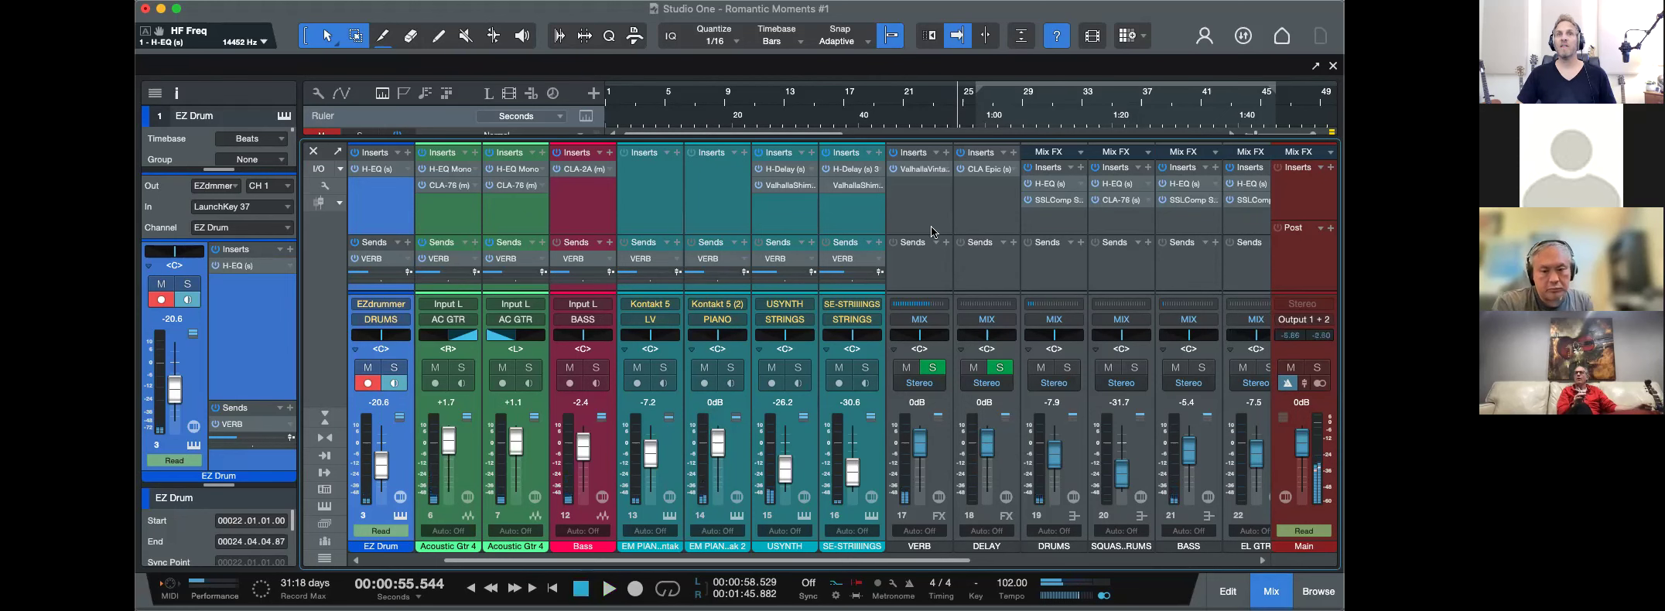
scroll(533, 221, "left", 3)
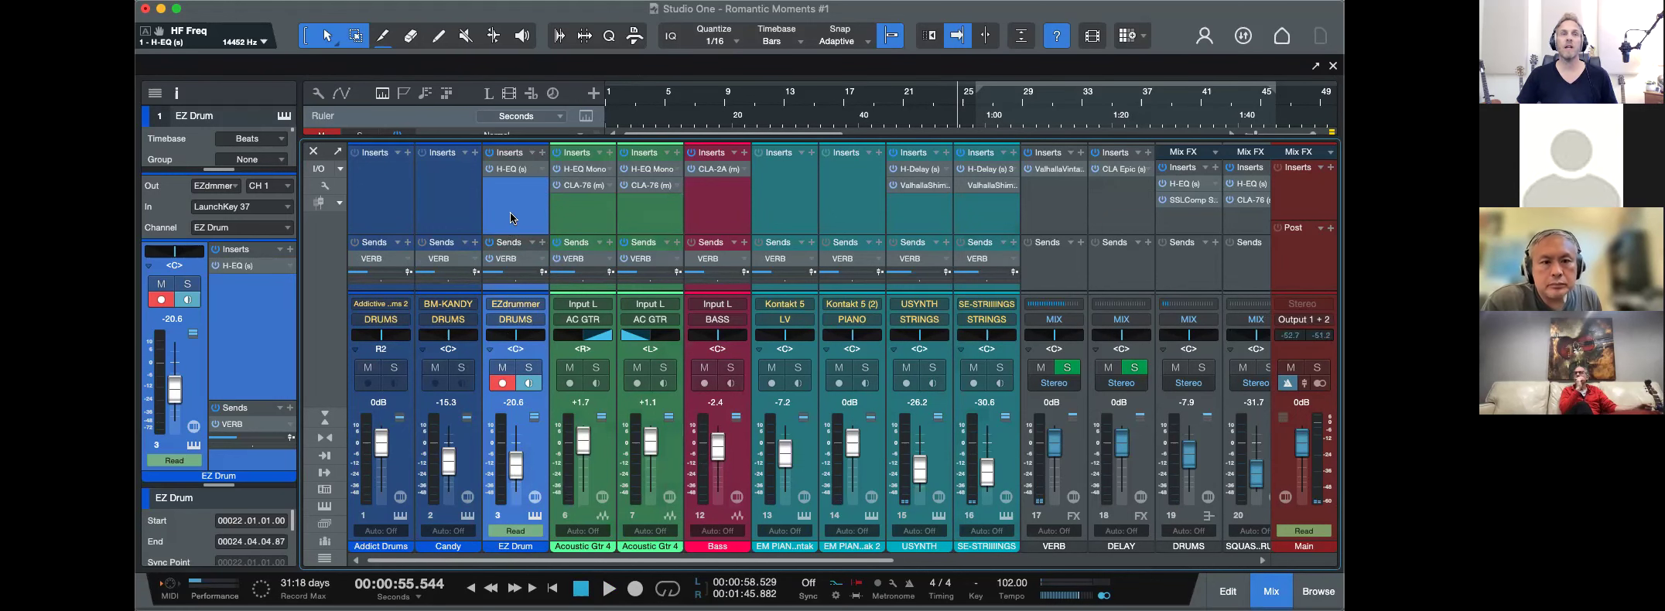
scroll(649, 218, "right", 3)
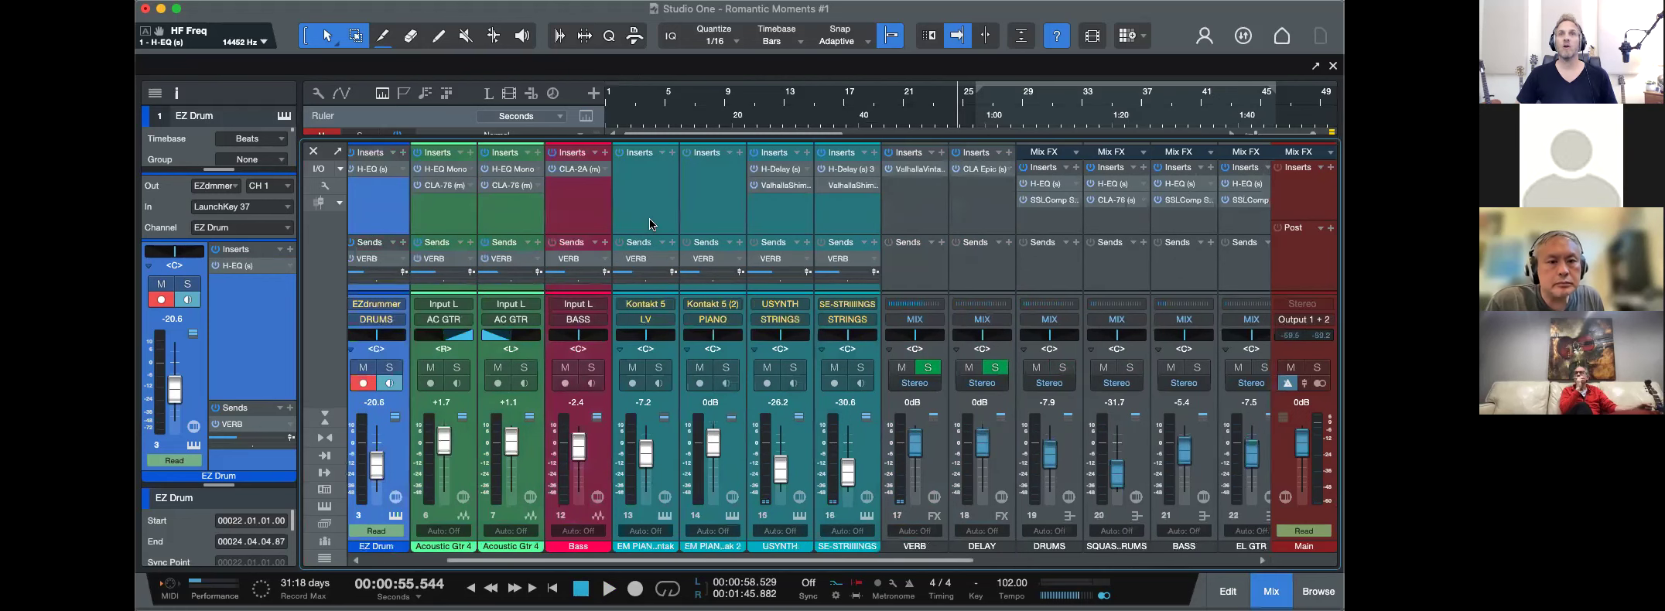
scroll(649, 218, "right", 4)
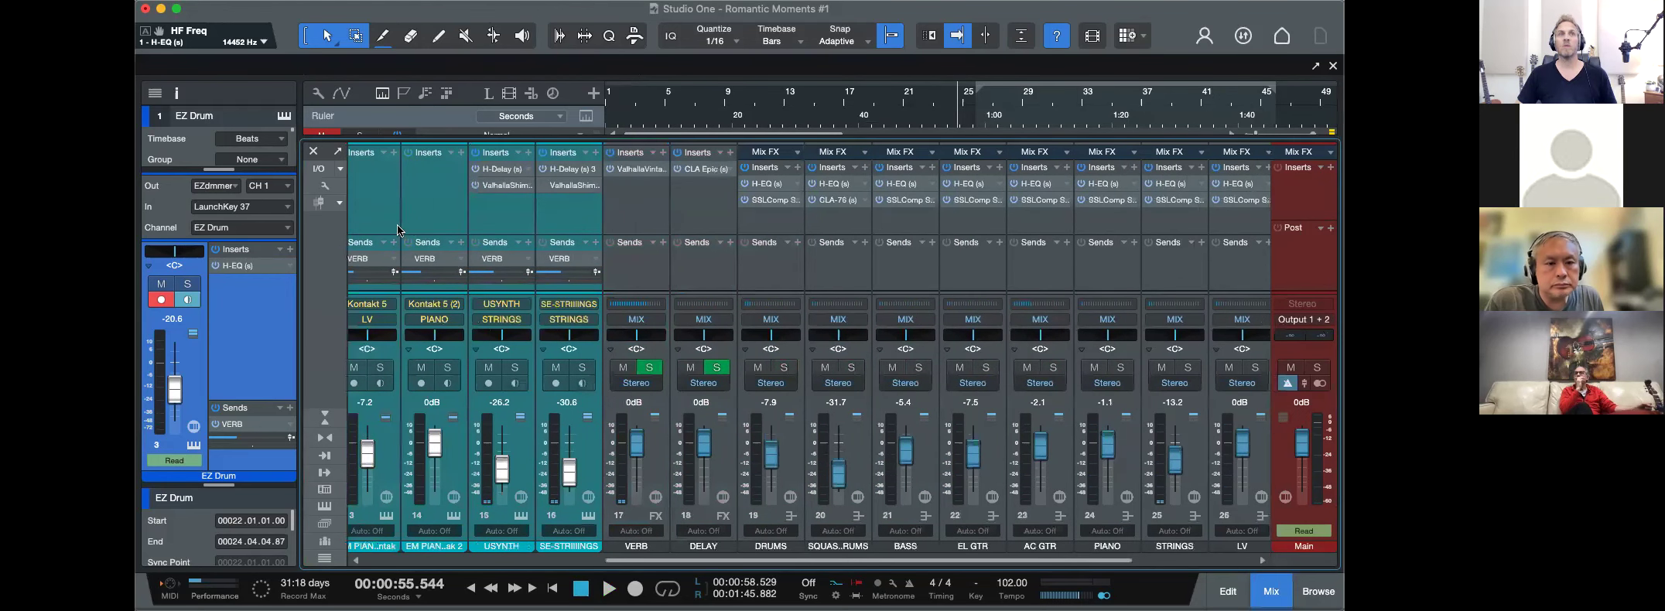
scroll(771, 455, "down", 2)
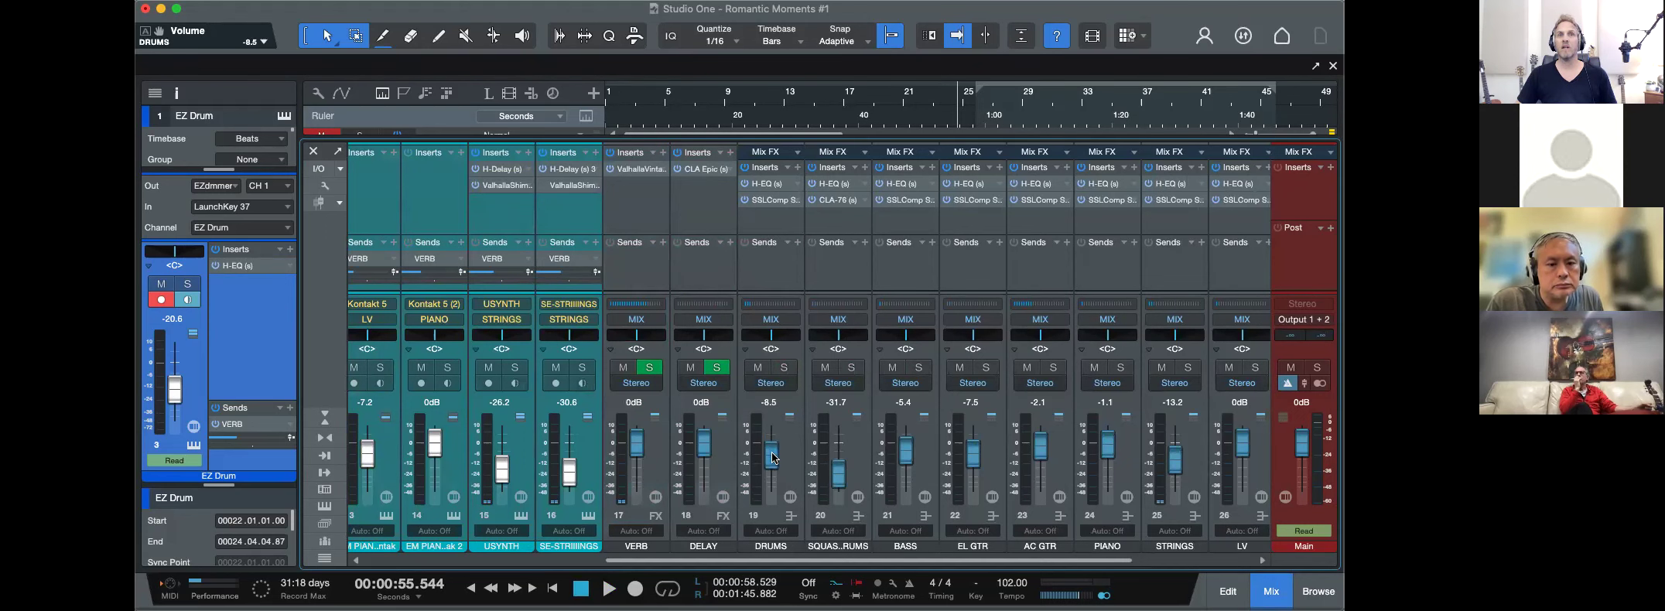
key("space")
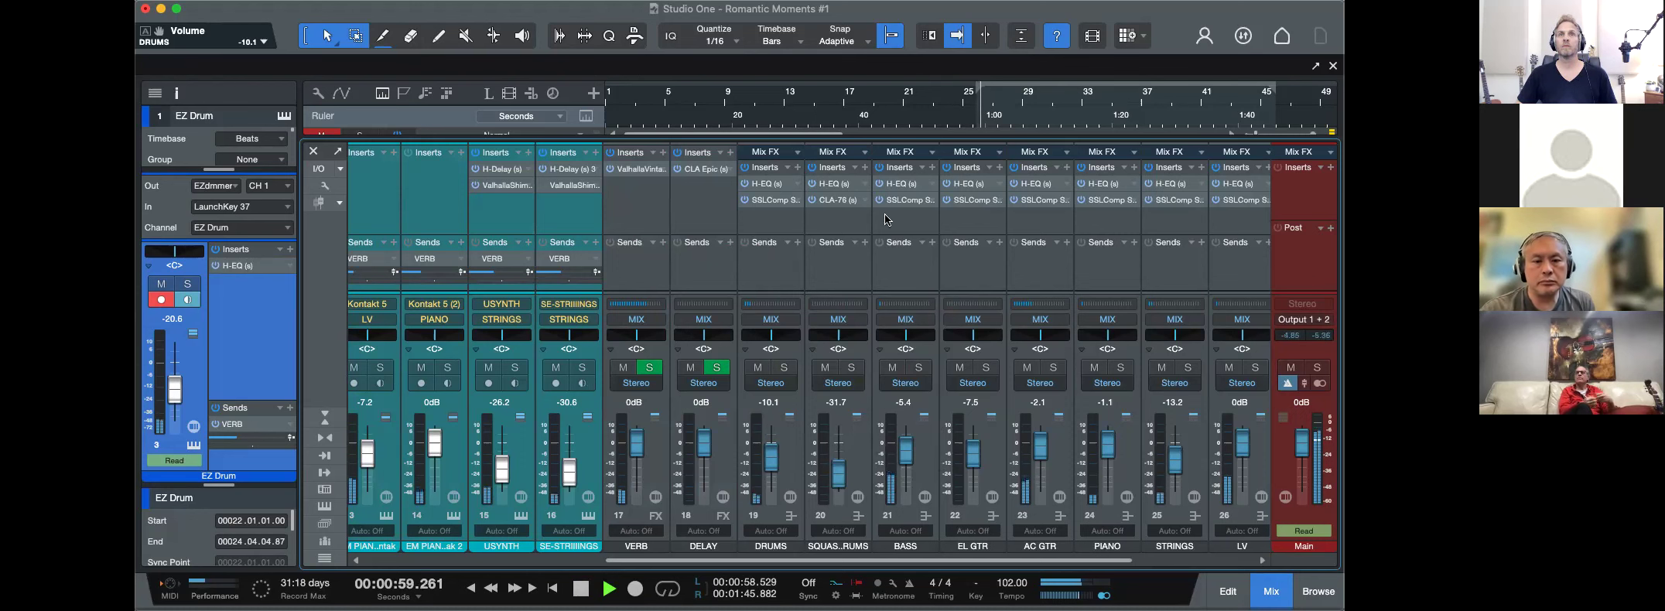
Enable the high-pass filter in the DRUMS bus H-EQ and set its frequency to 1617 Hz.
left_click(769, 183)
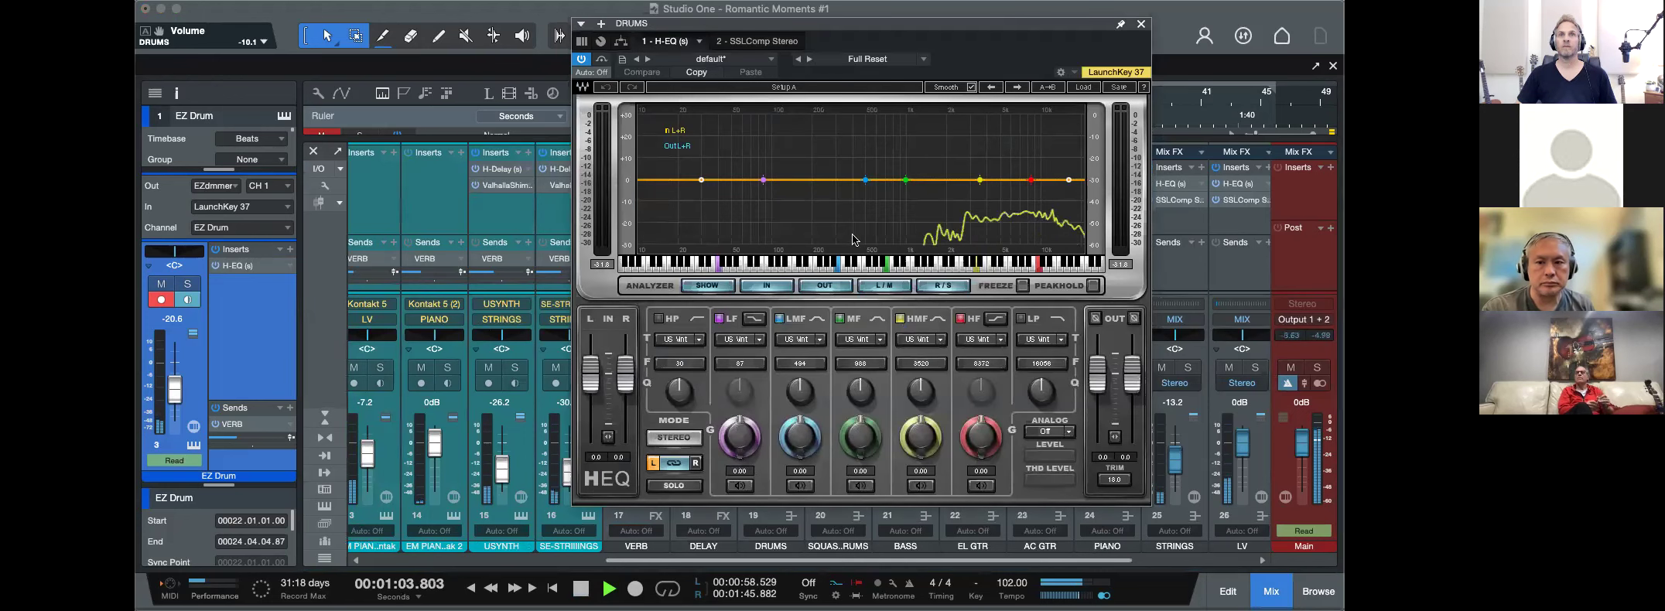
key("space")
left_click(659, 319)
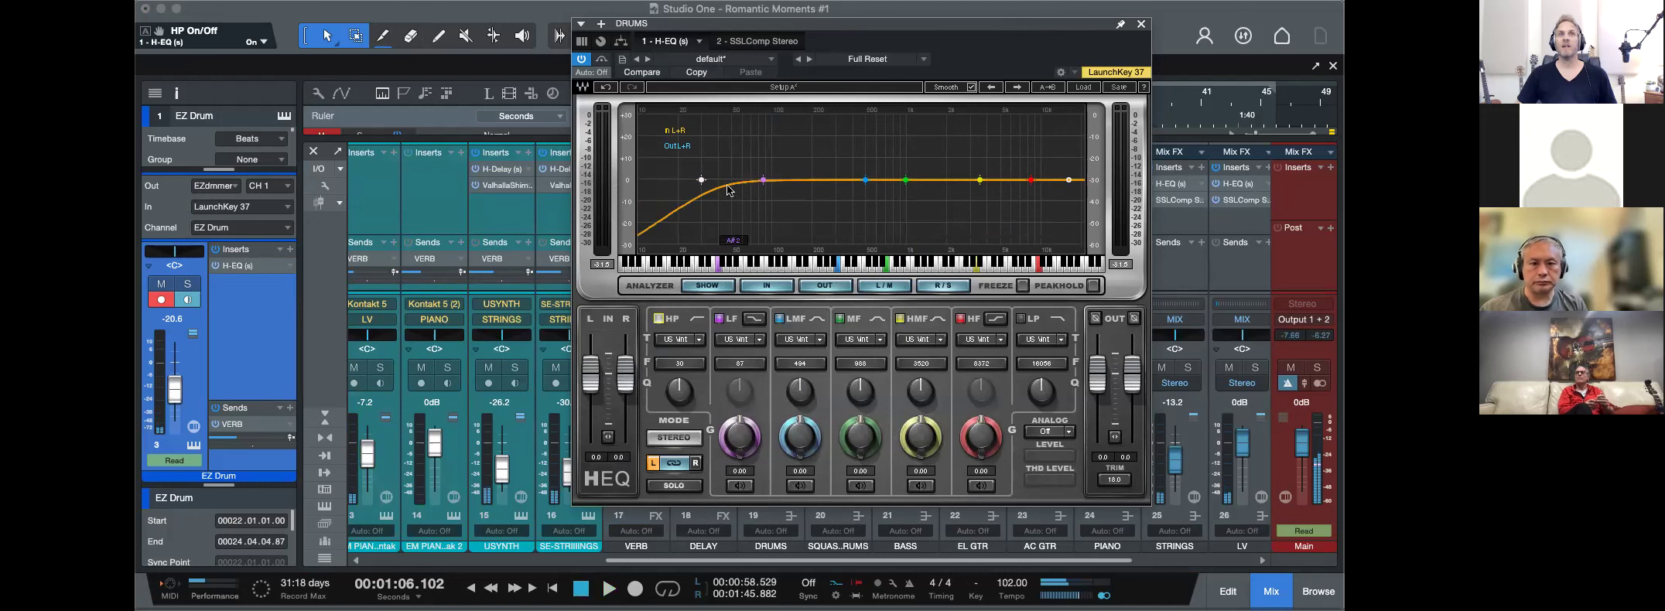
left_click(696, 340)
left_click(713, 398)
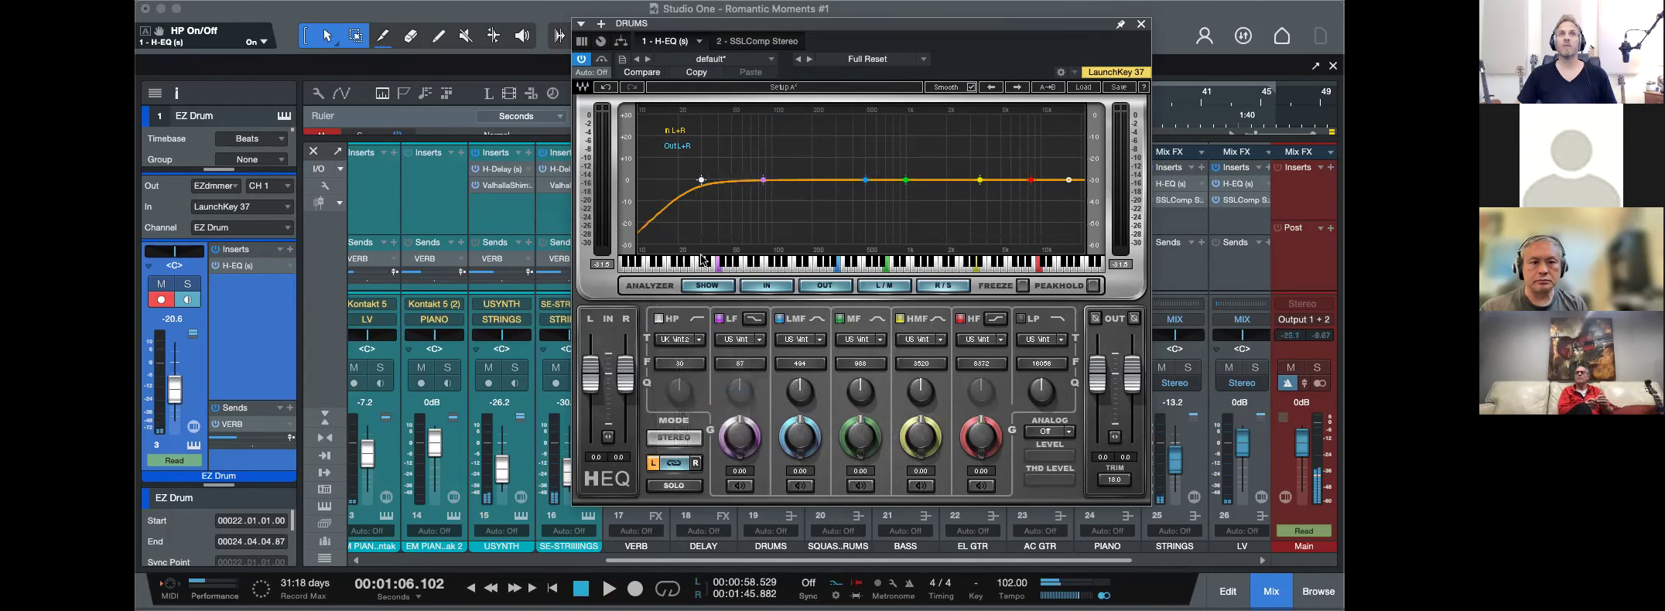
left_click_drag(674, 369, 761, 368)
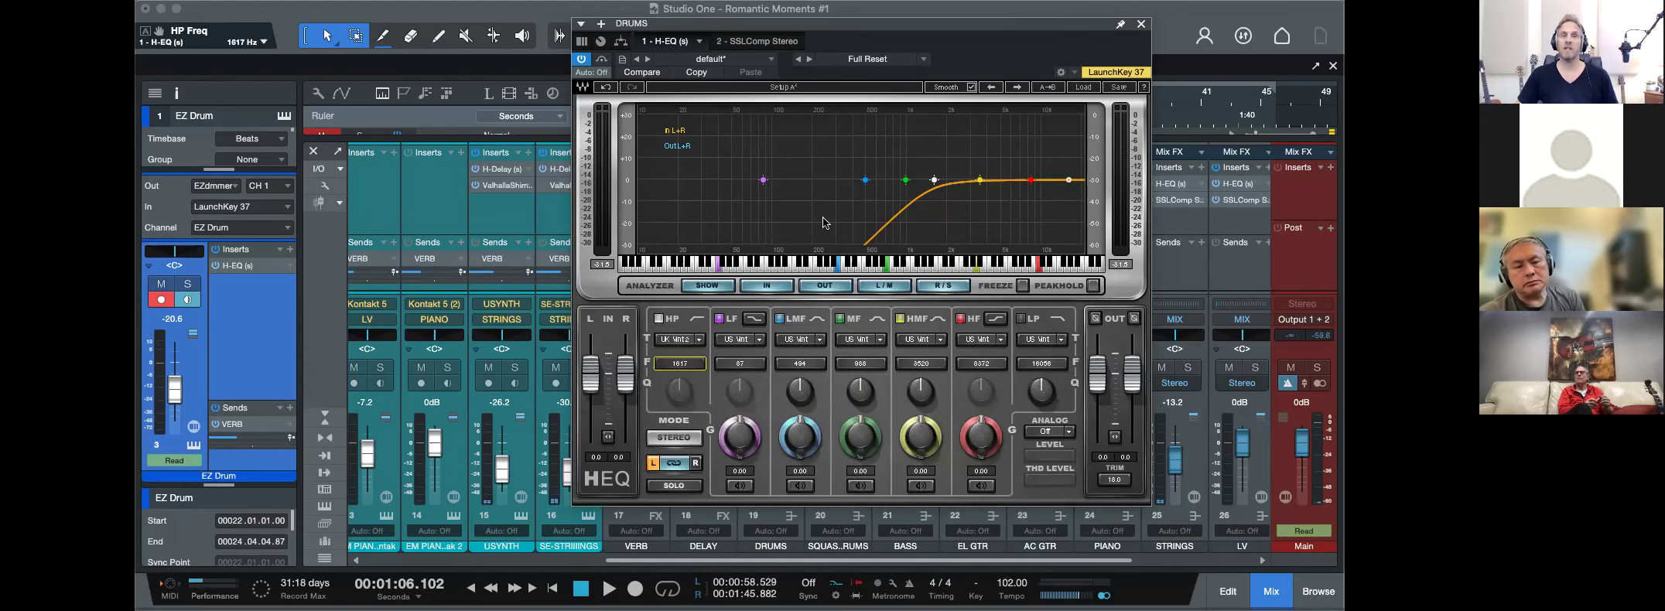
Change the DRUMS bus high-pass filter type to US Modern during playback and close the equalizer.
key("space")
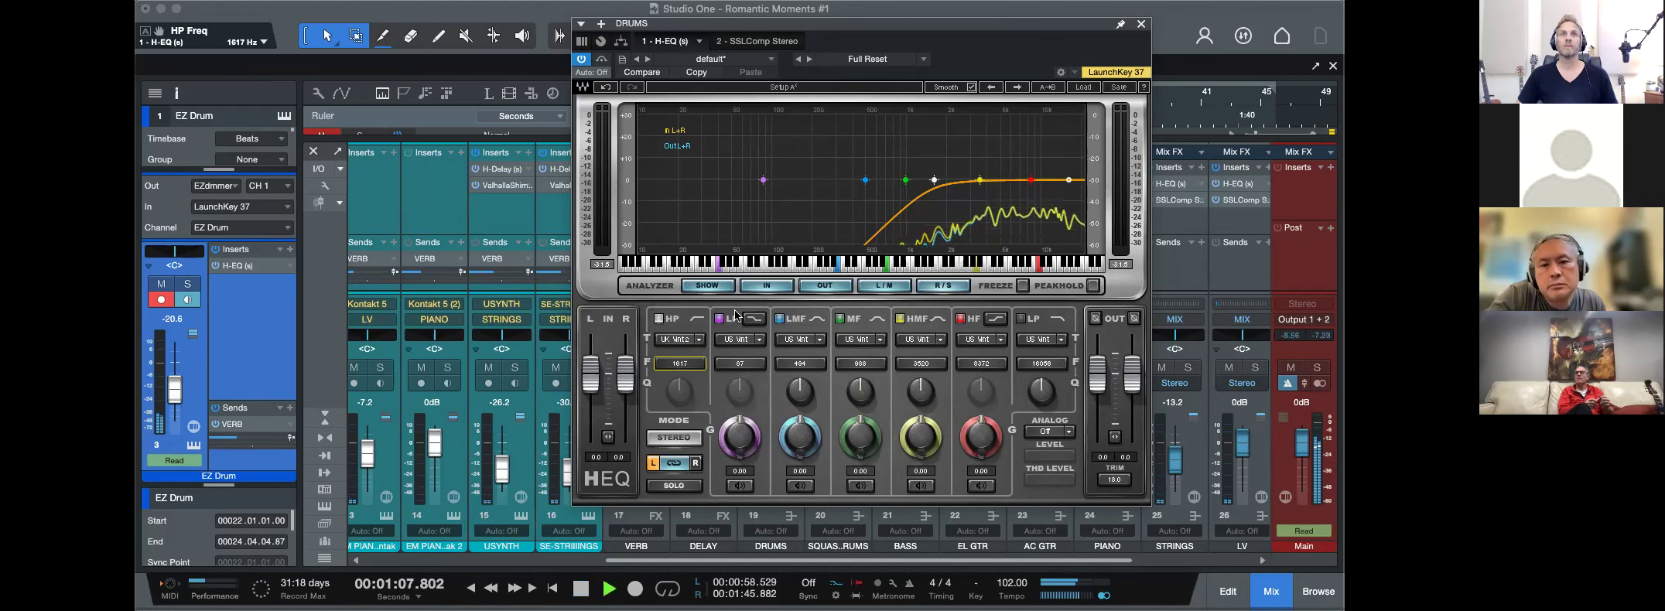
left_click(692, 339)
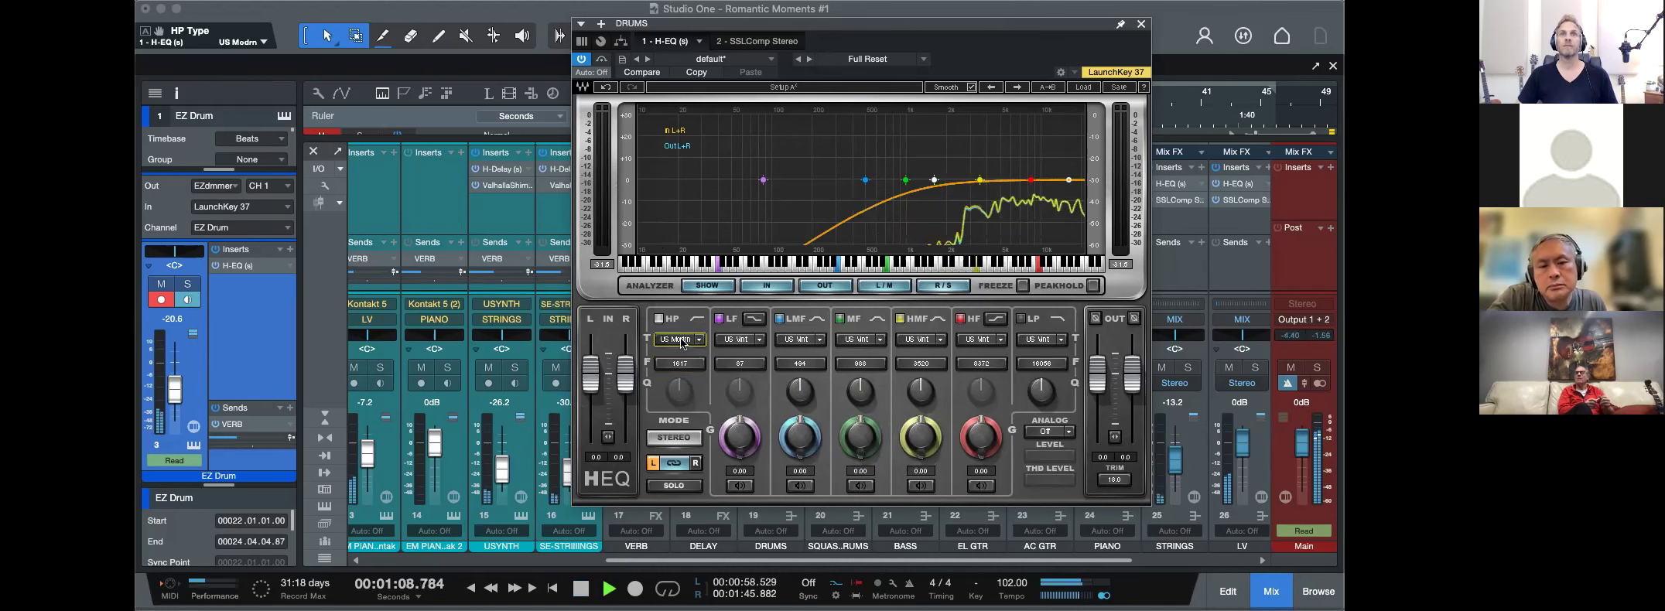
left_click(1141, 24)
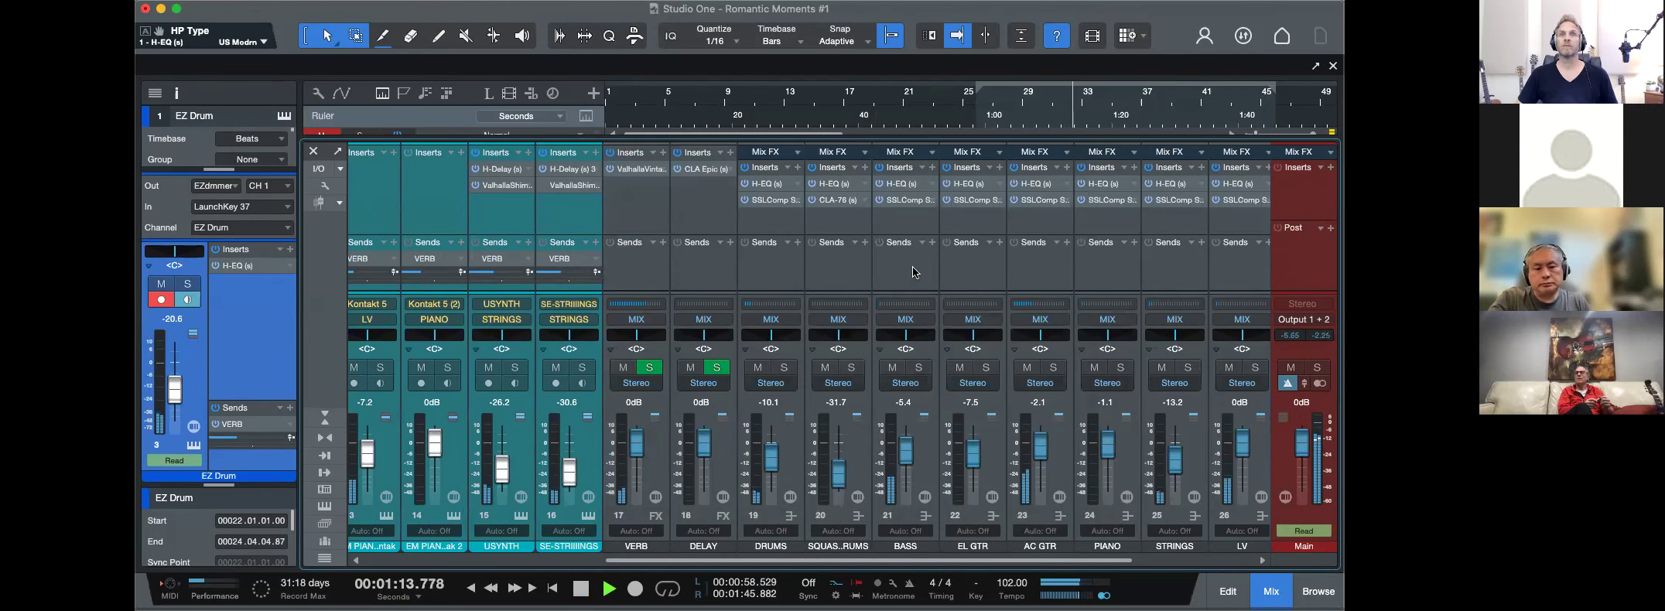
Set the BASS bus H-EQ's high-pass to 32 Hz and enable its low-pass at 302 Hz, ending playback and closing the equalizer.
left_click(904, 184)
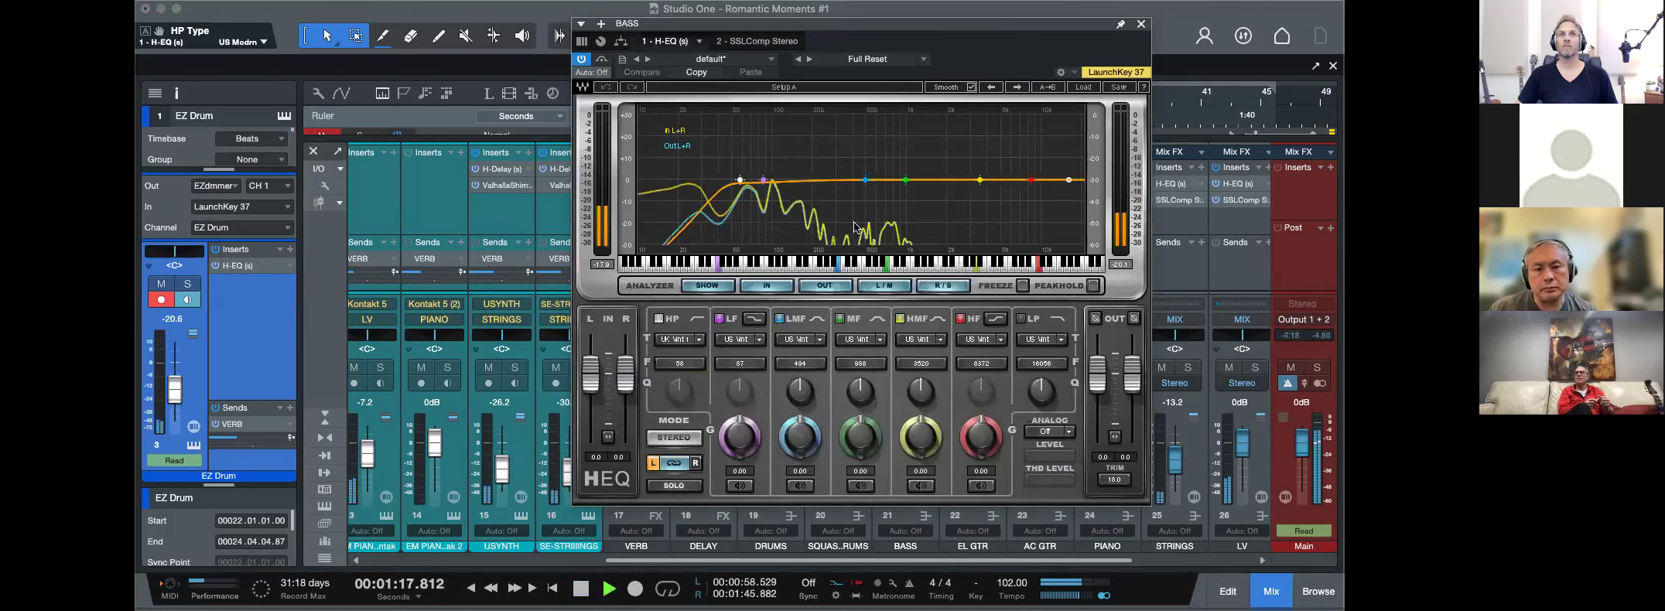
left_click_drag(683, 365, 656, 367)
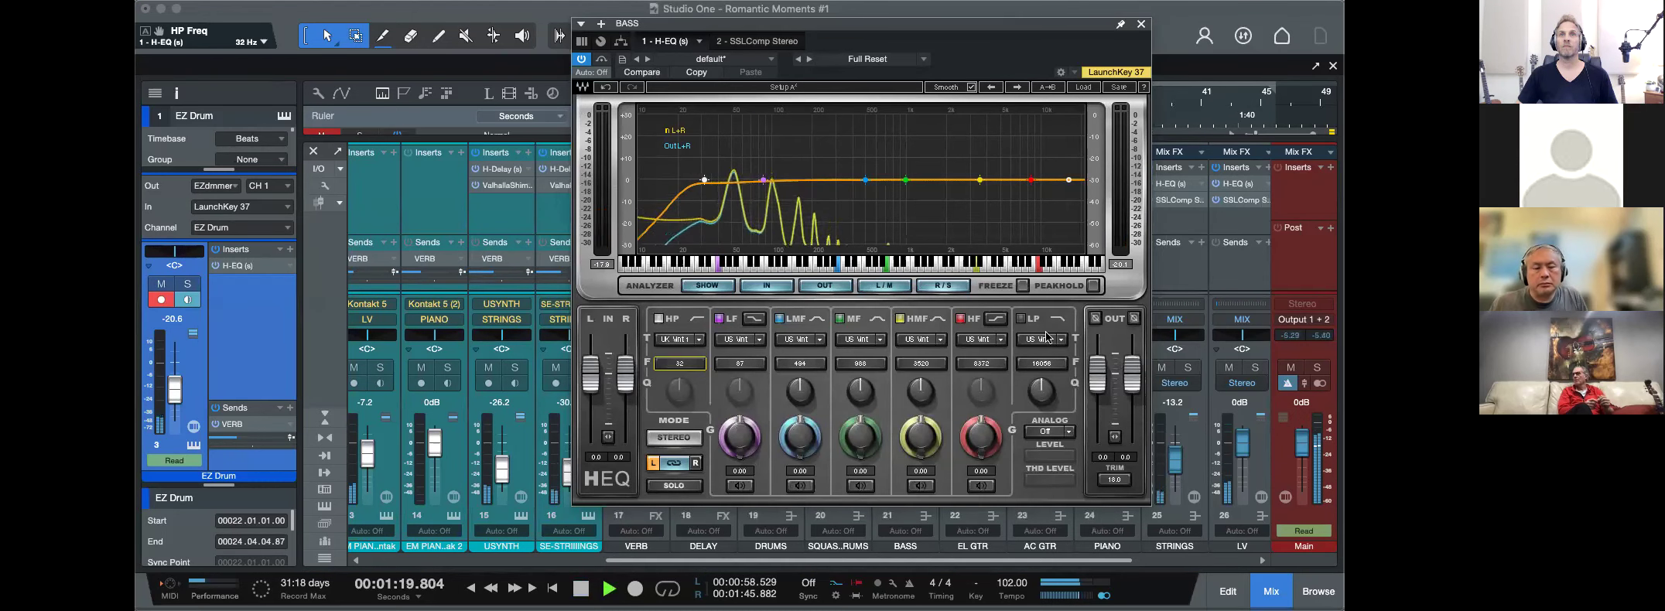
left_click(1021, 319)
mouse_move(1041, 364)
left_mouse_down()
mouse_move(949, 365)
mouse_move(1051, 364)
left_mouse_up()
key("space")
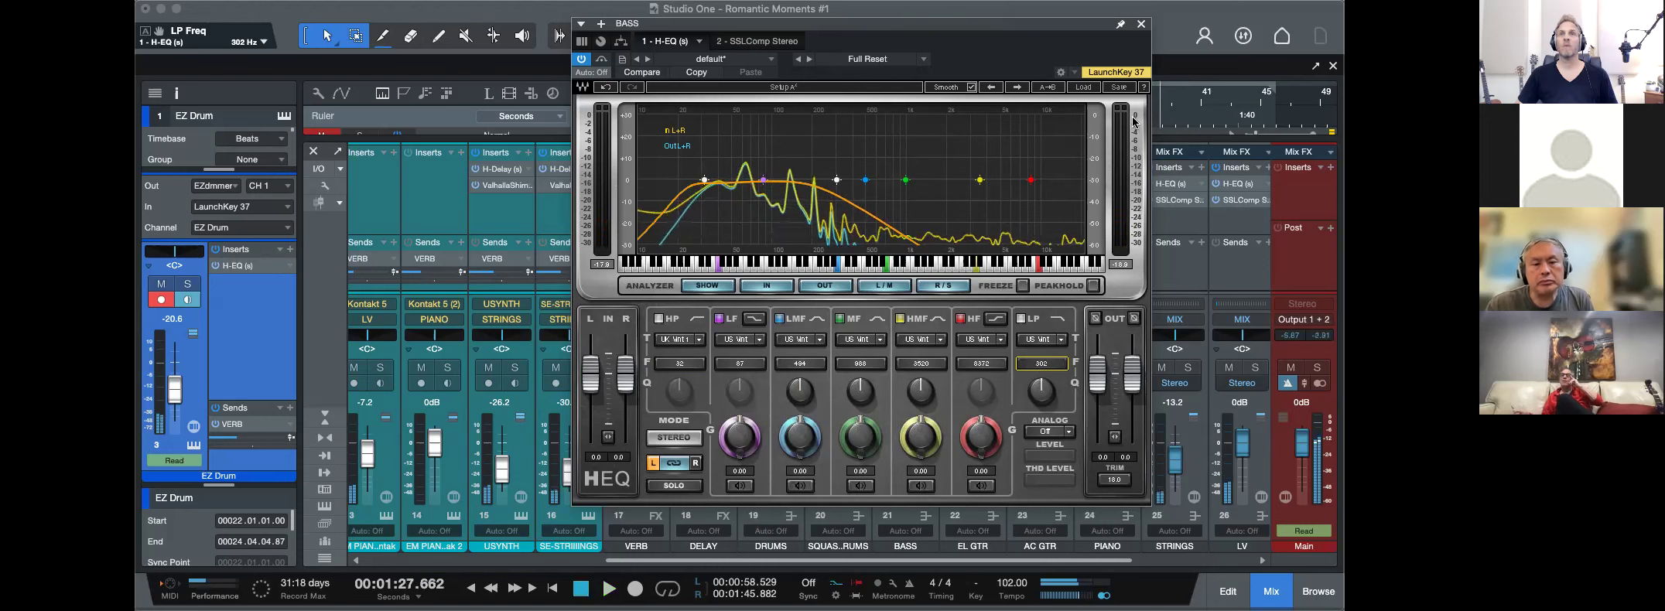
left_click(1141, 24)
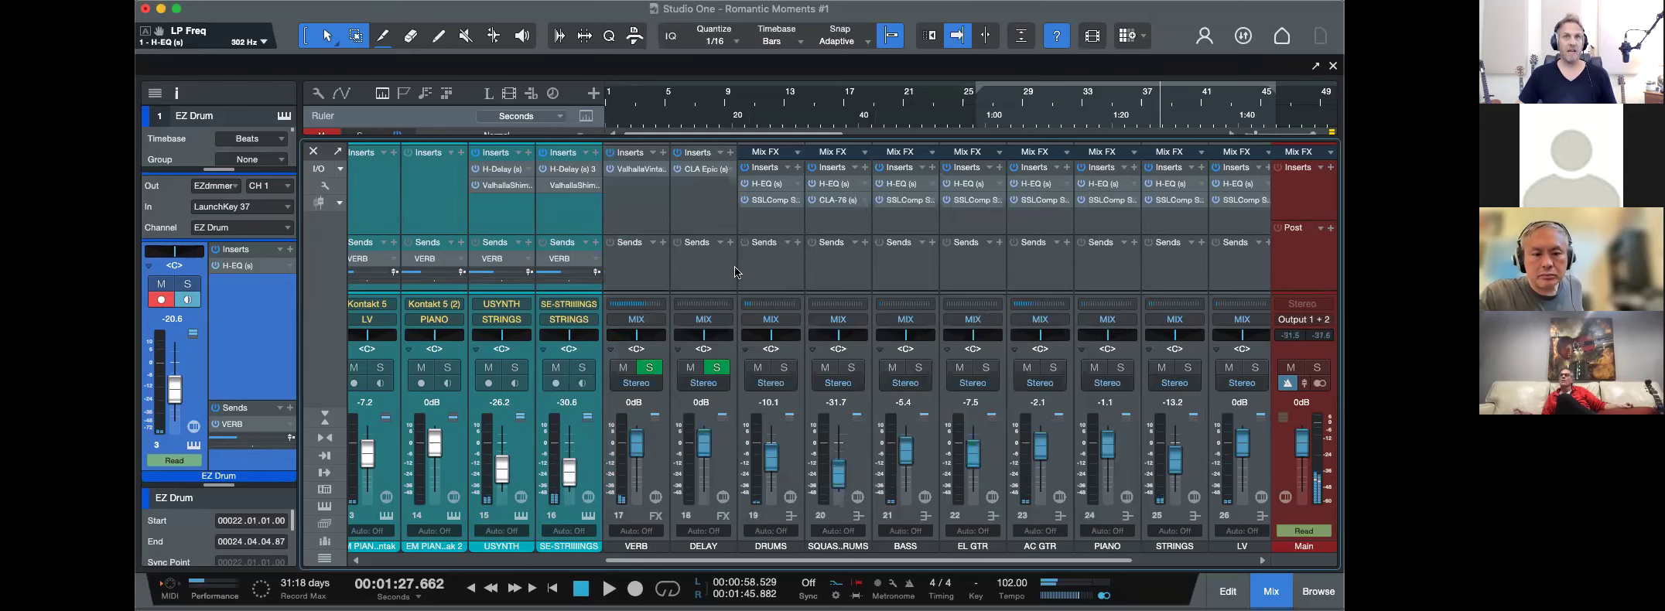
Examine the Bass track channel and the BASS bus H-EQ filter curve, and play the song briefly.
scroll(666, 254, "left", 5)
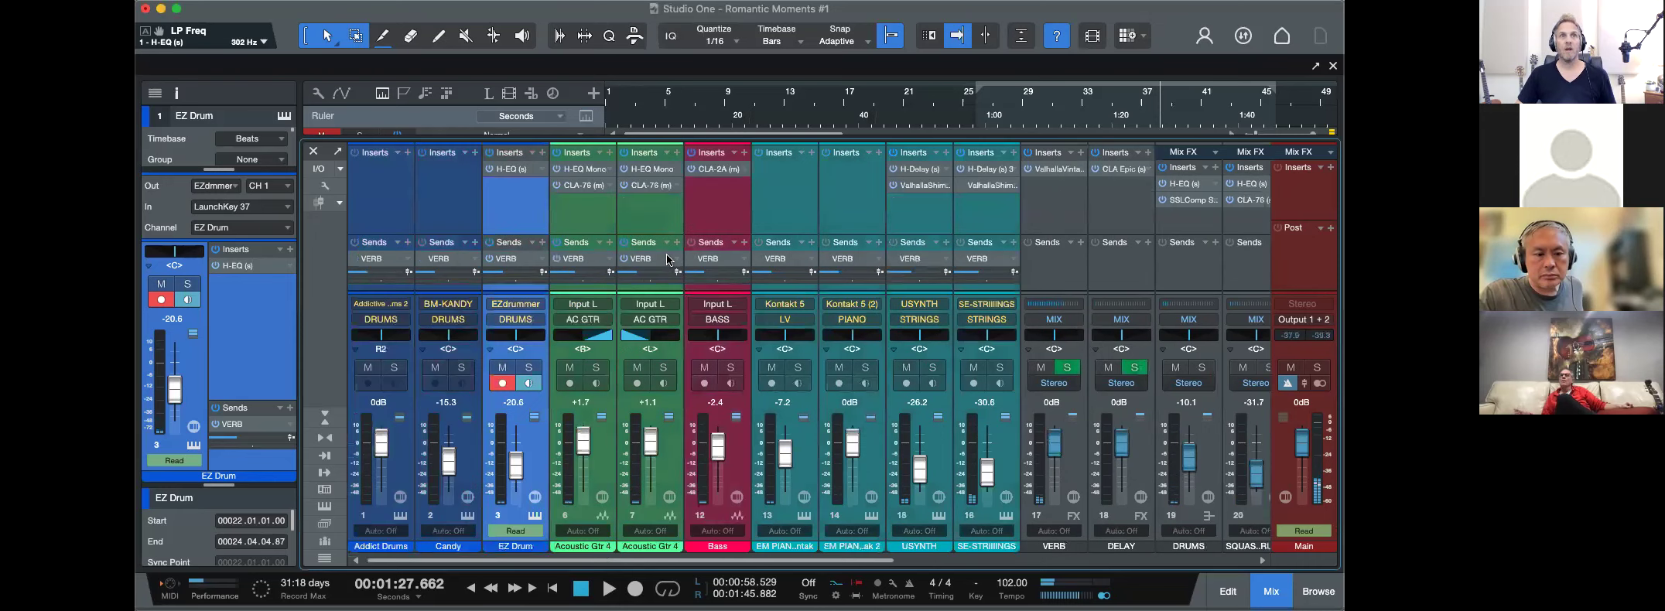
left_click(720, 213)
scroll(778, 207, "right", 10)
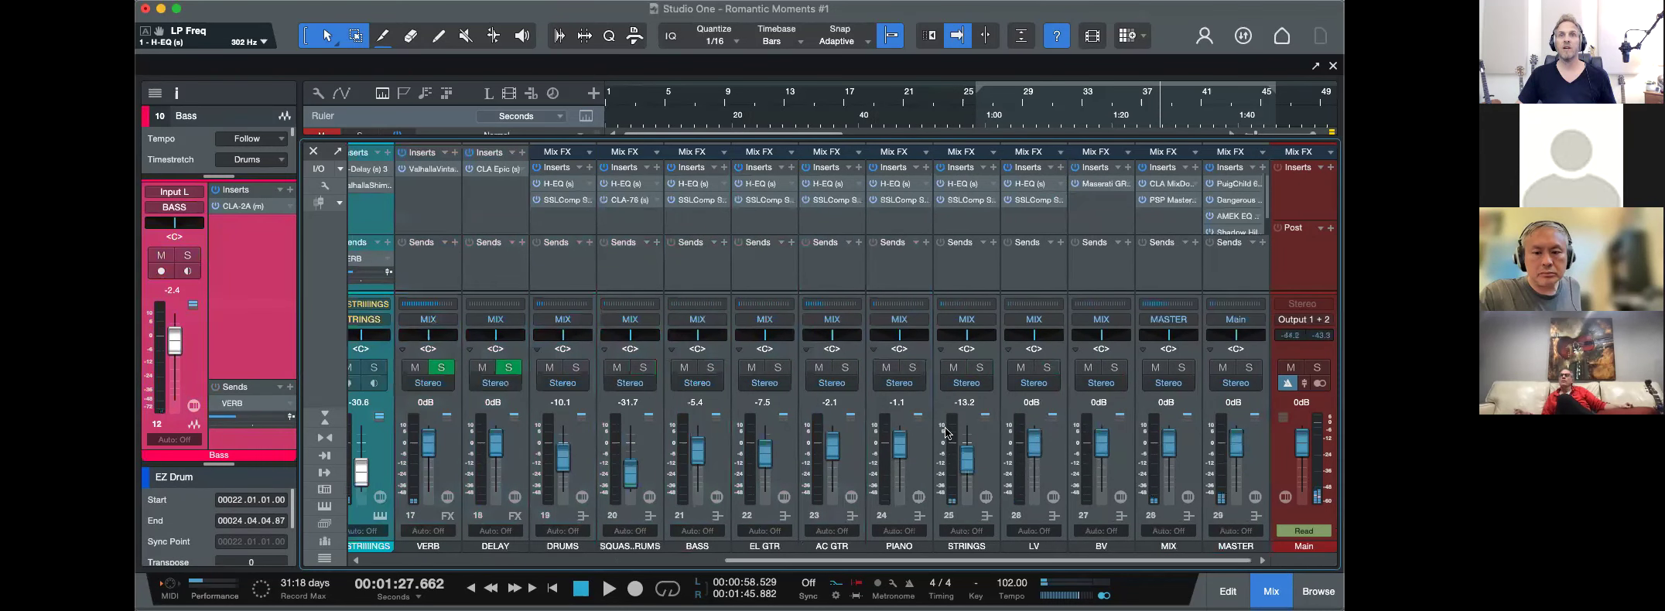
left_click(695, 212)
left_click(691, 184)
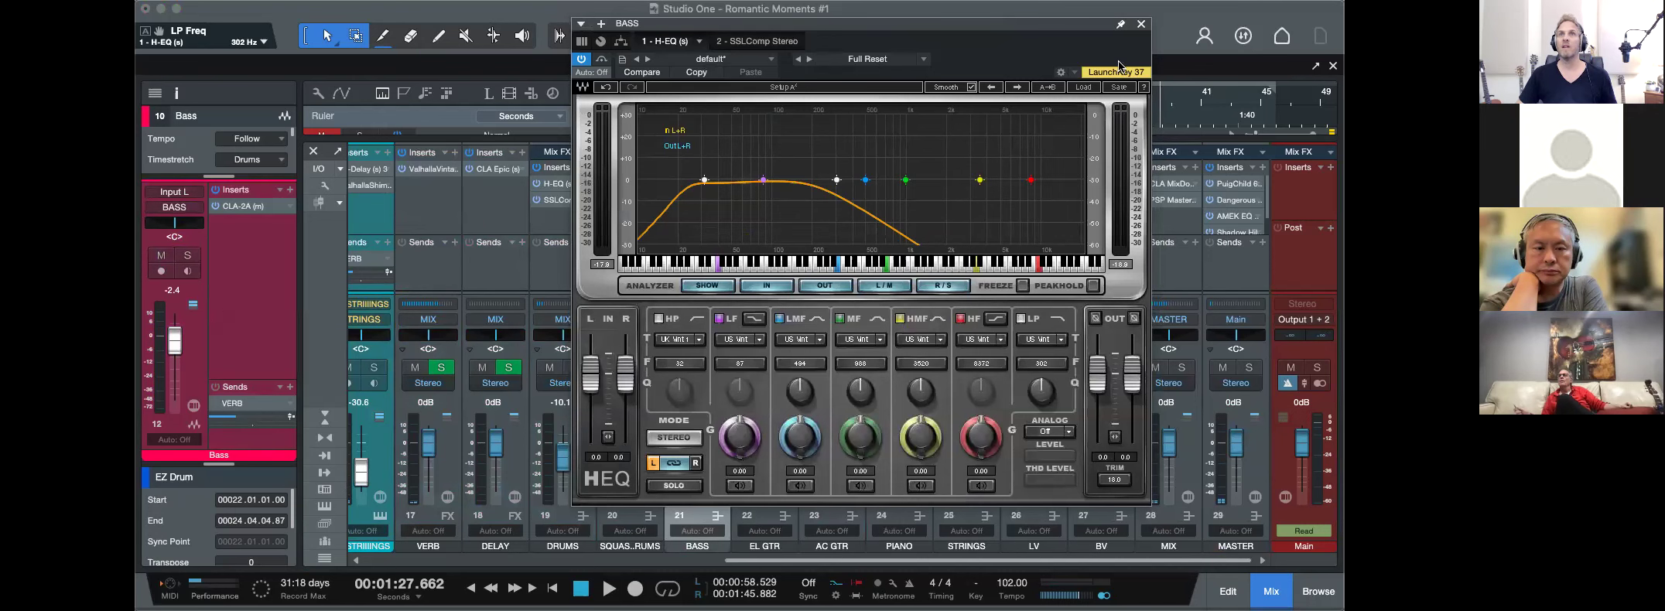
left_click(1142, 27)
key("space")
key("space")
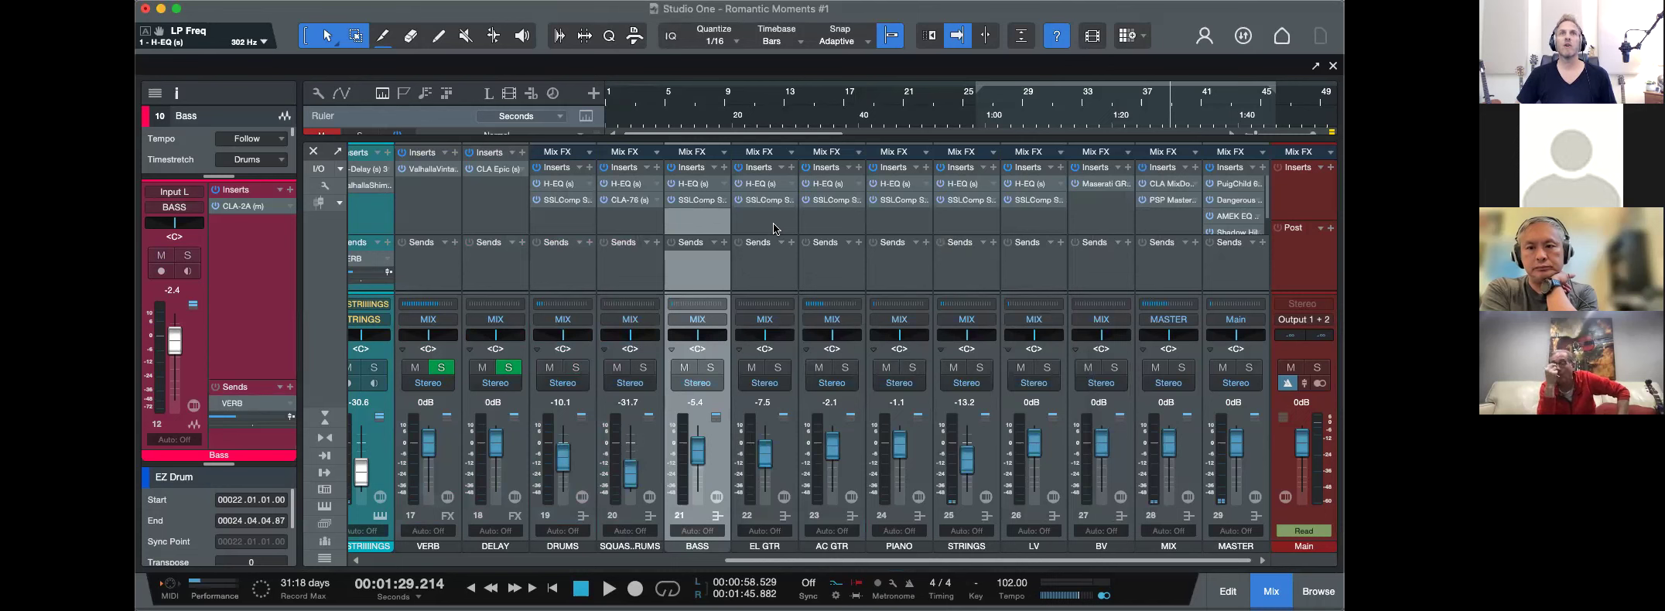
Hide the EL GTR, squashed drums and BV bus channels in the mixer.
left_click(769, 271)
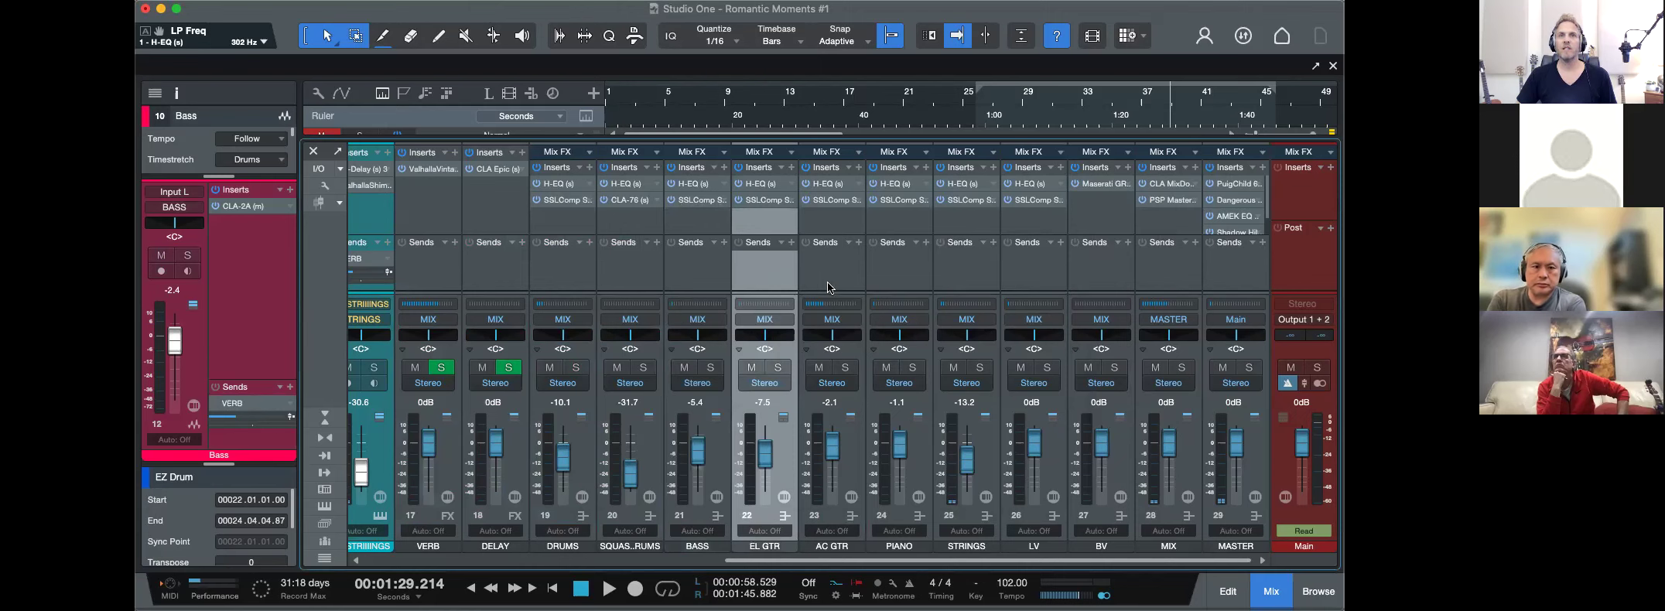
right_click(767, 260)
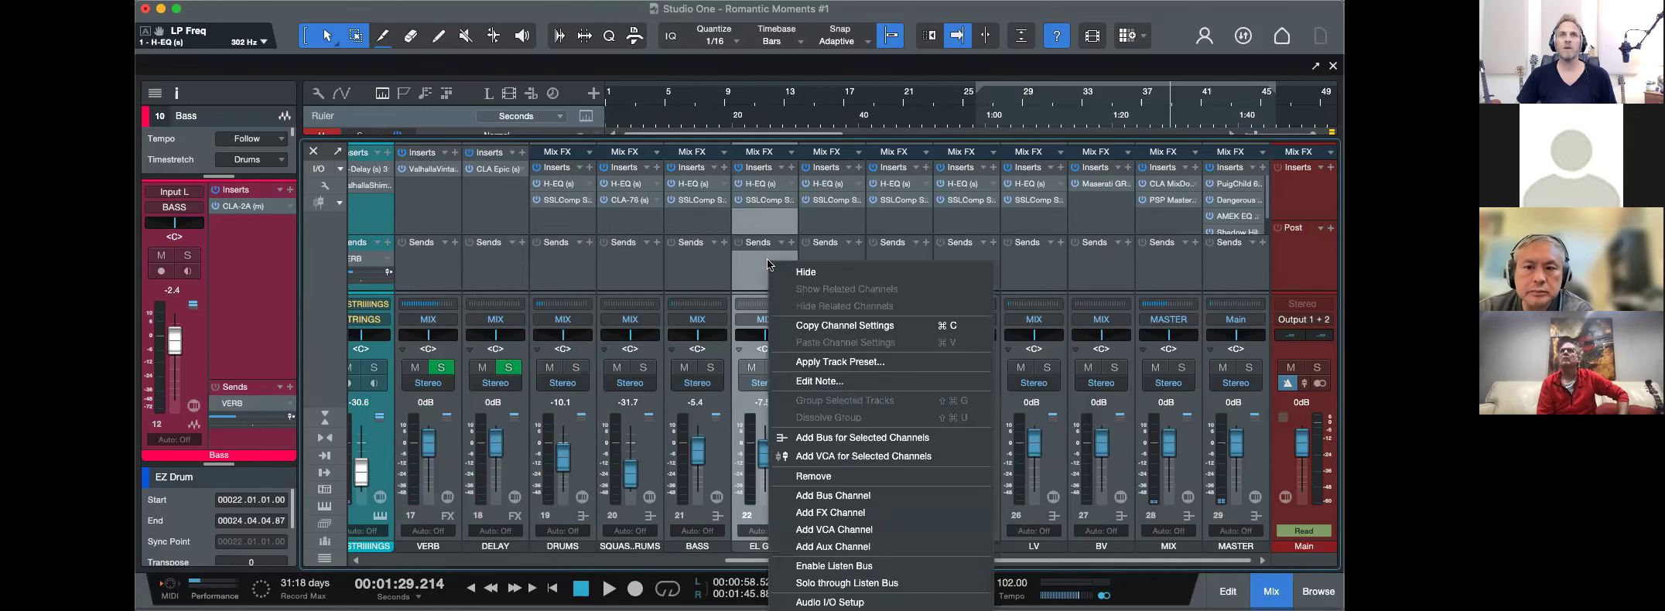
left_click(809, 273)
left_click(706, 276)
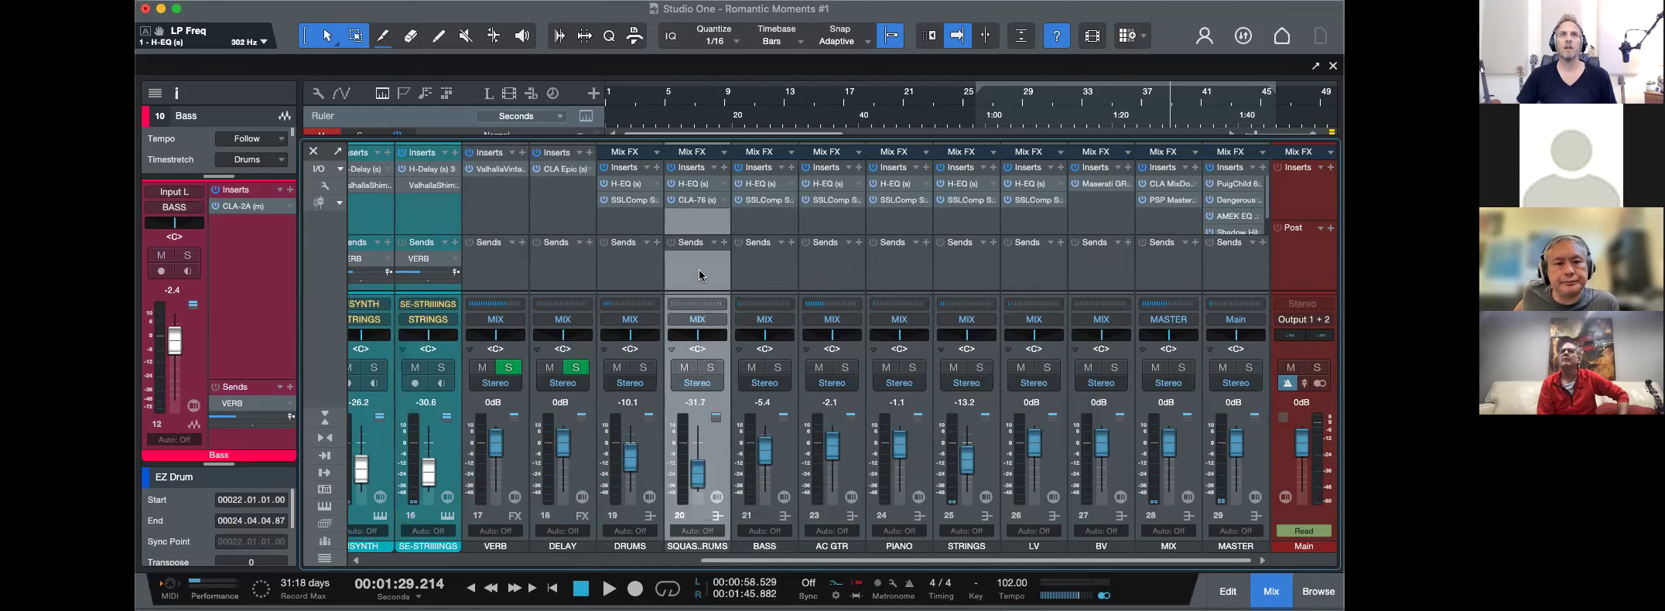
right_click(705, 275)
left_click(731, 290)
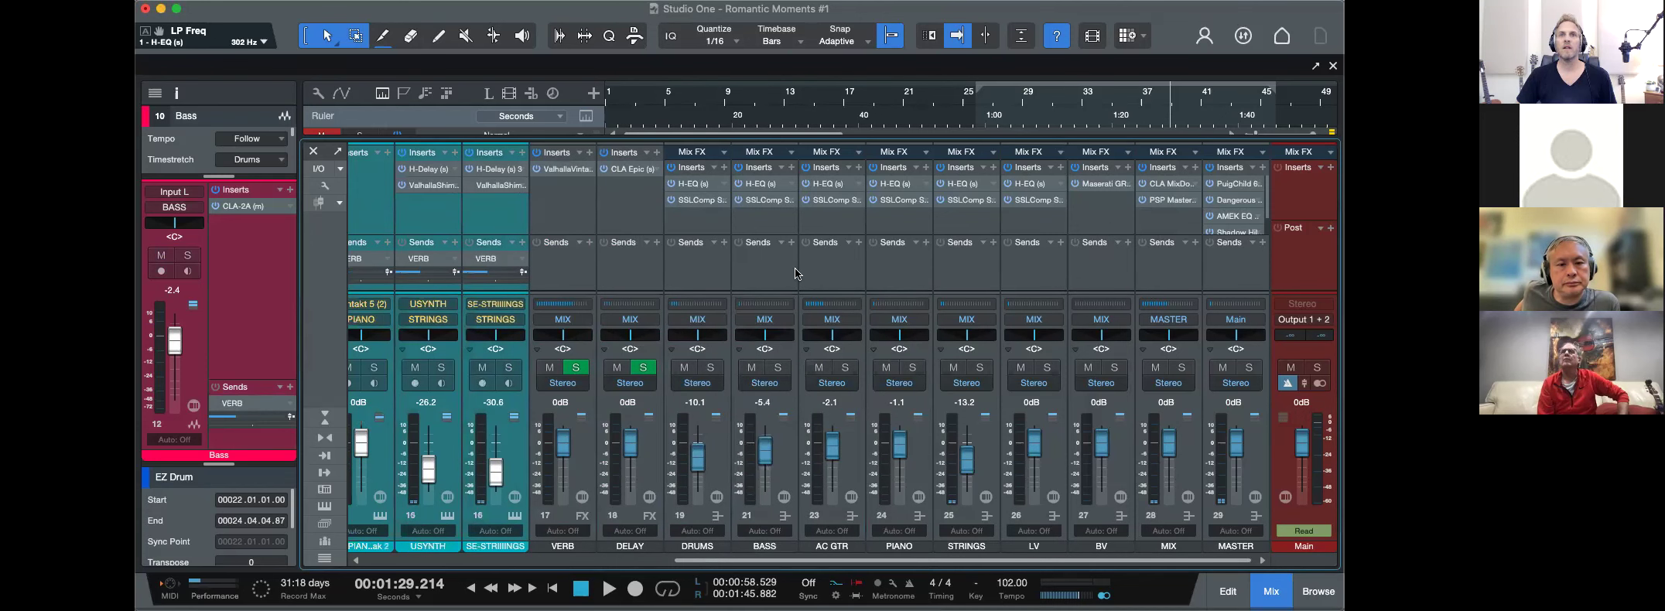
left_click(1088, 264)
right_click(1089, 264)
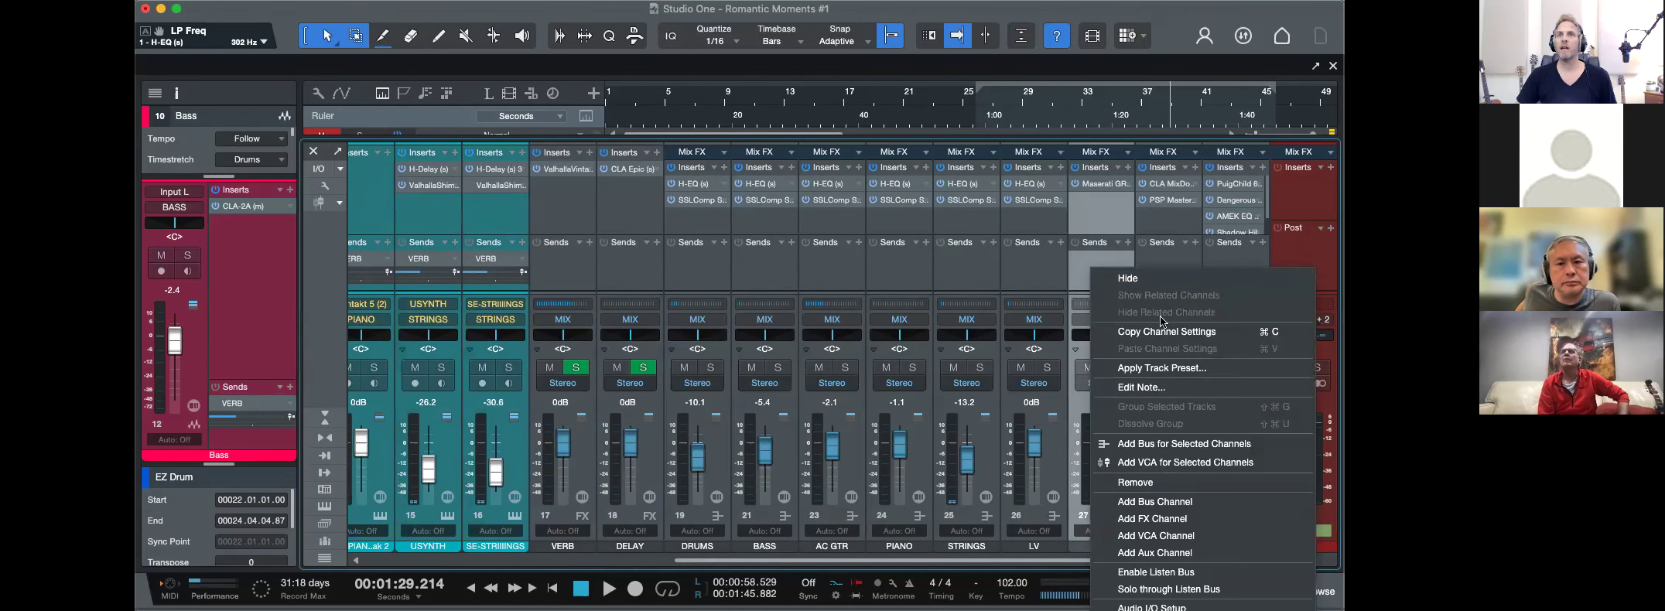
left_click(1123, 280)
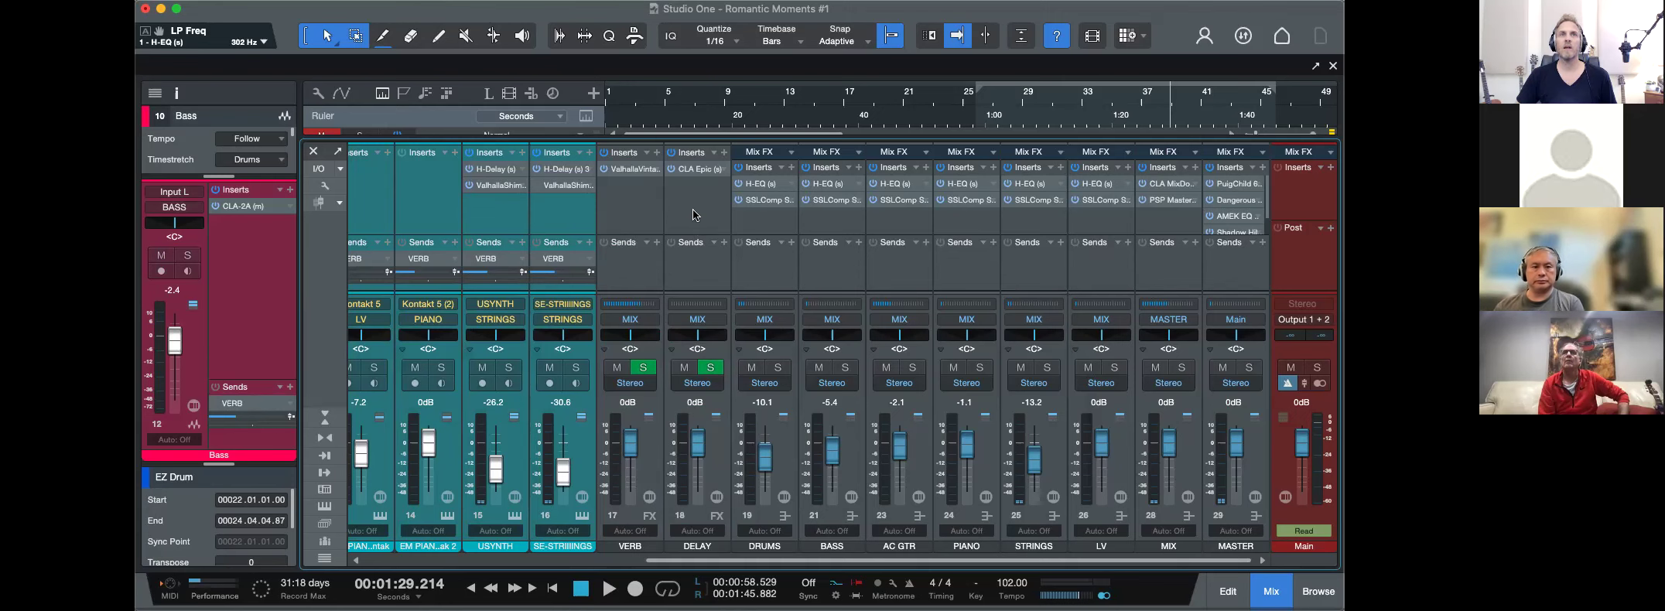
Close the mixer, solo the EM PIANO Kontak 2 track with record arming off, and play from just before its part.
key("F3")
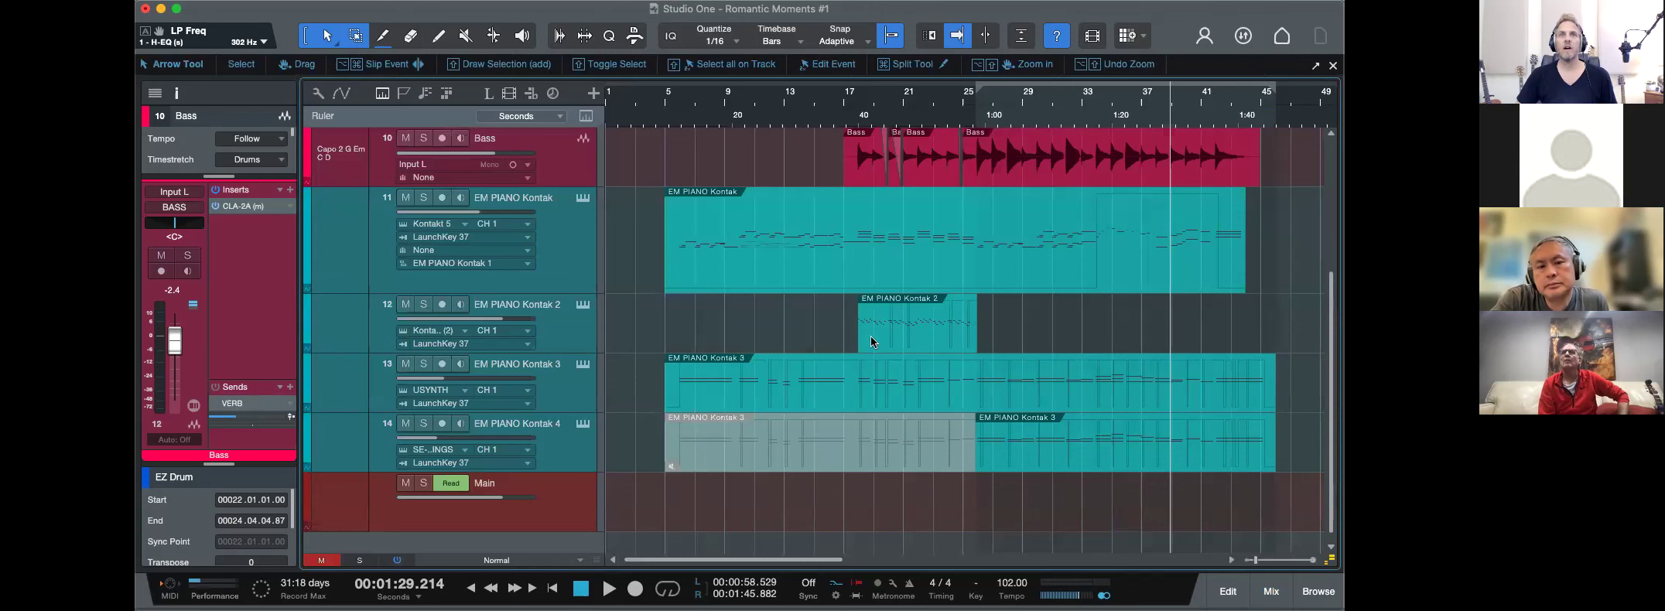
left_click(803, 332)
left_click(852, 101)
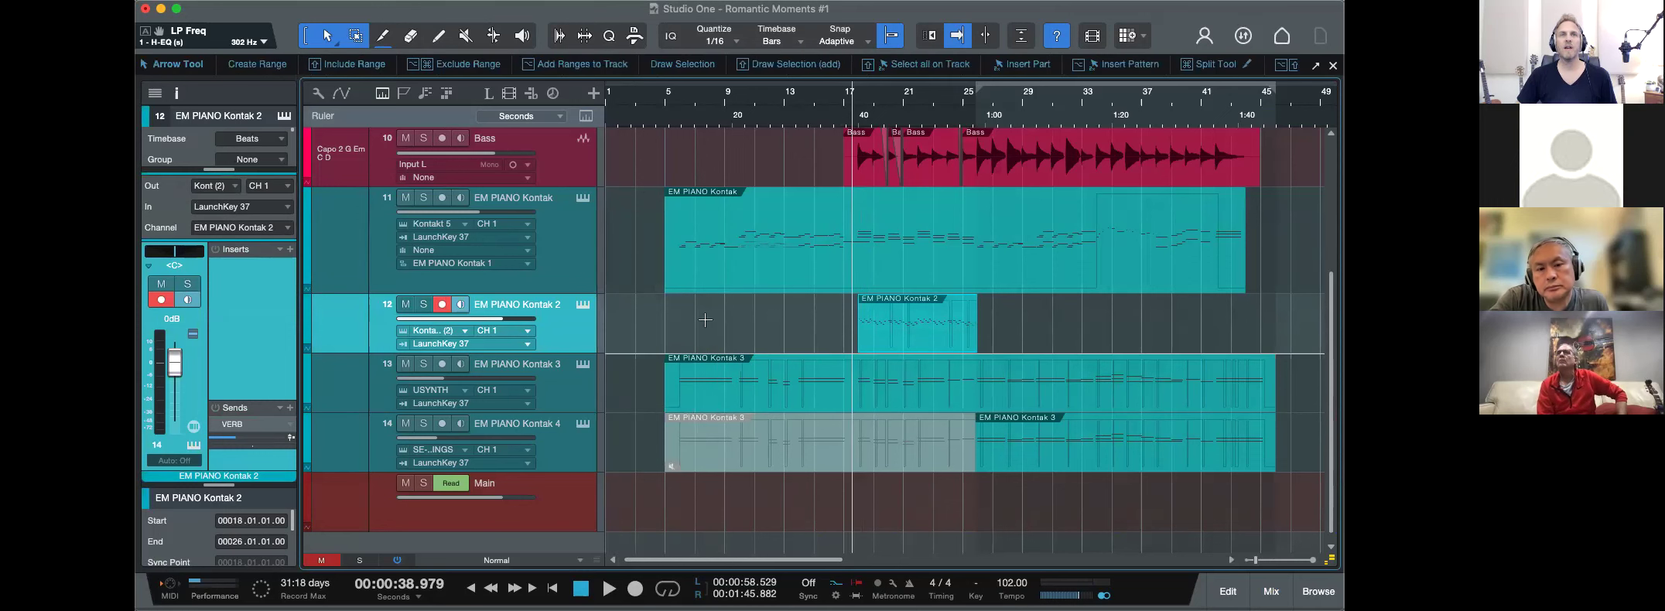
left_click(424, 307)
left_click(440, 305)
key("space")
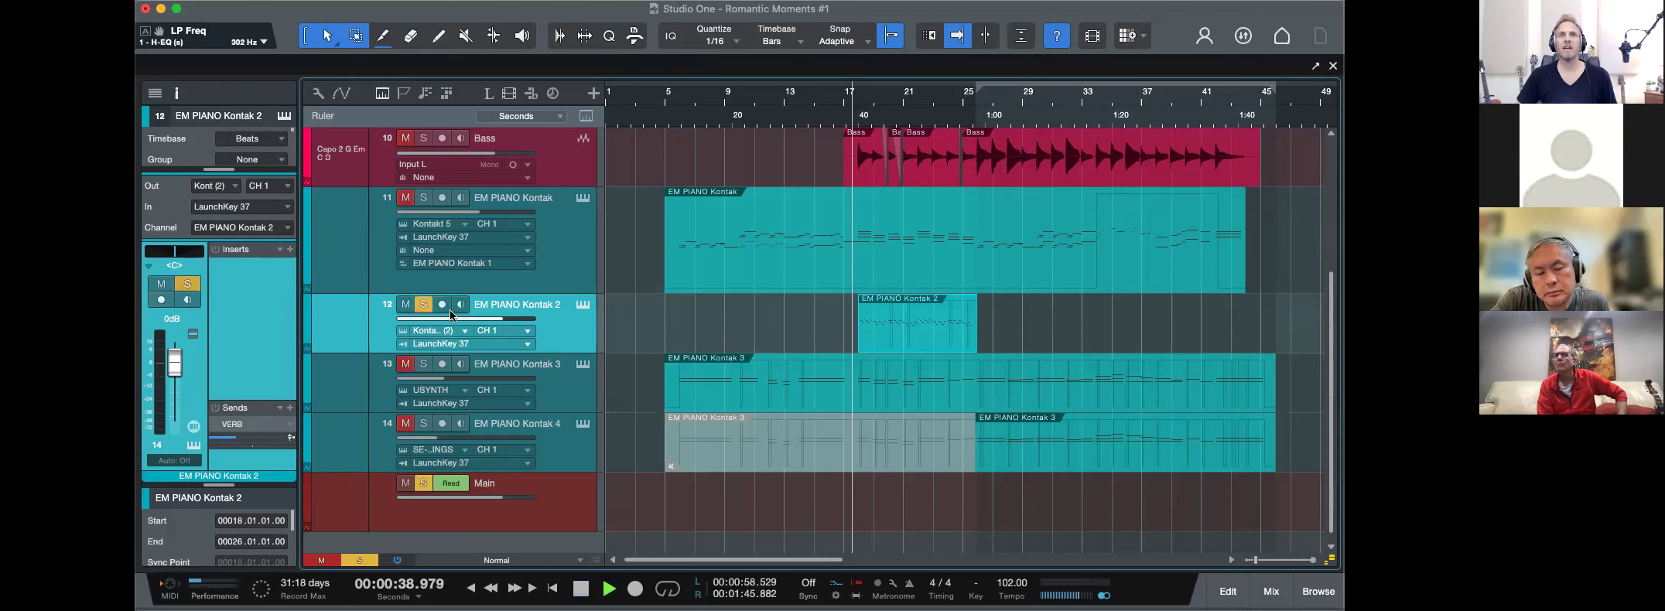
In the Una Corda instrument's noise settings, compare pedal noise off and on, and reduce its Rumble, Damper and Strings volumes.
left_click(583, 304)
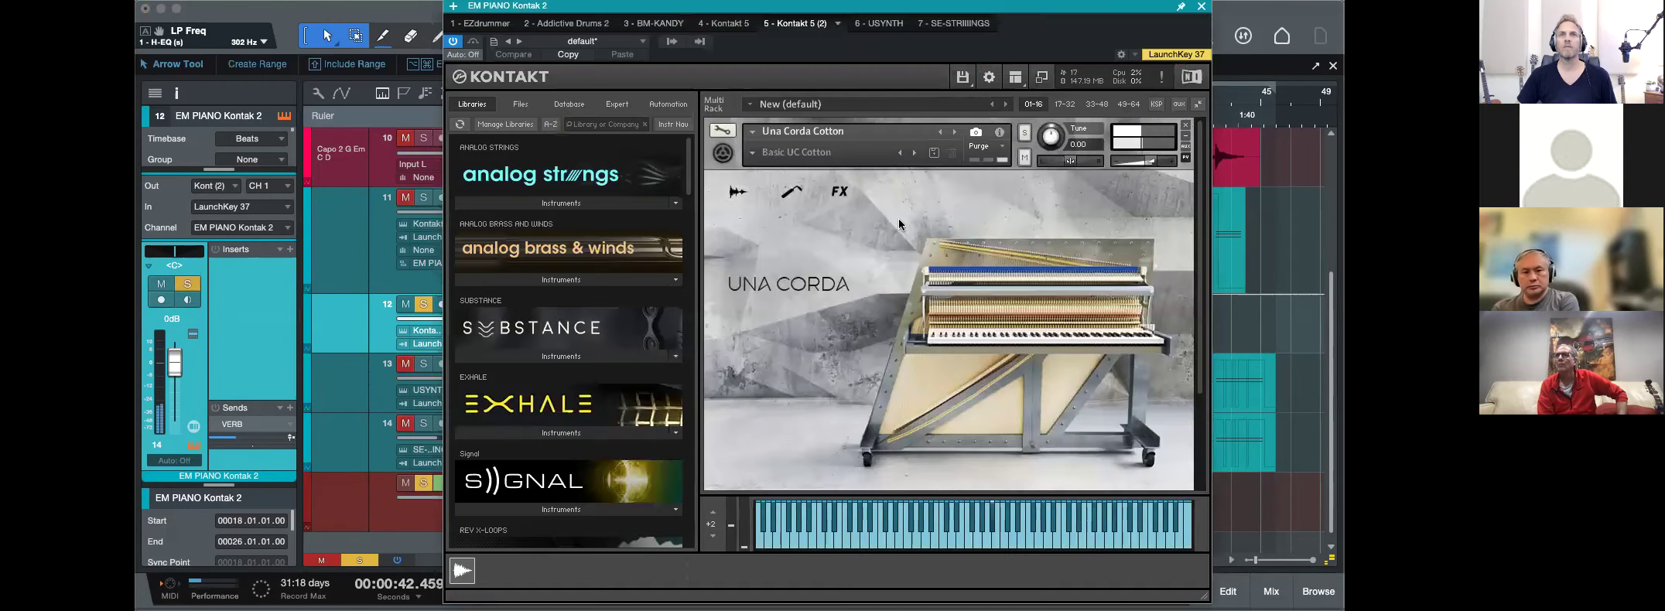
left_click(737, 194)
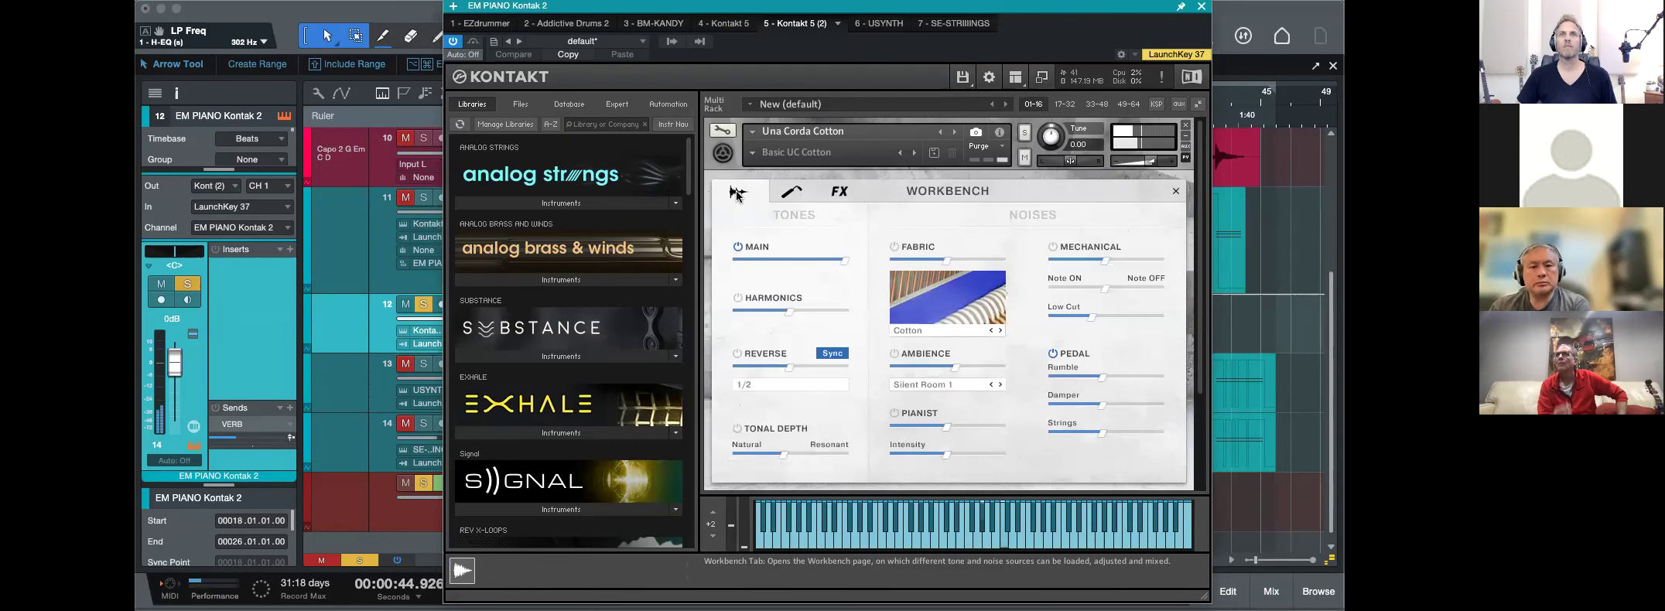
left_click(1054, 354)
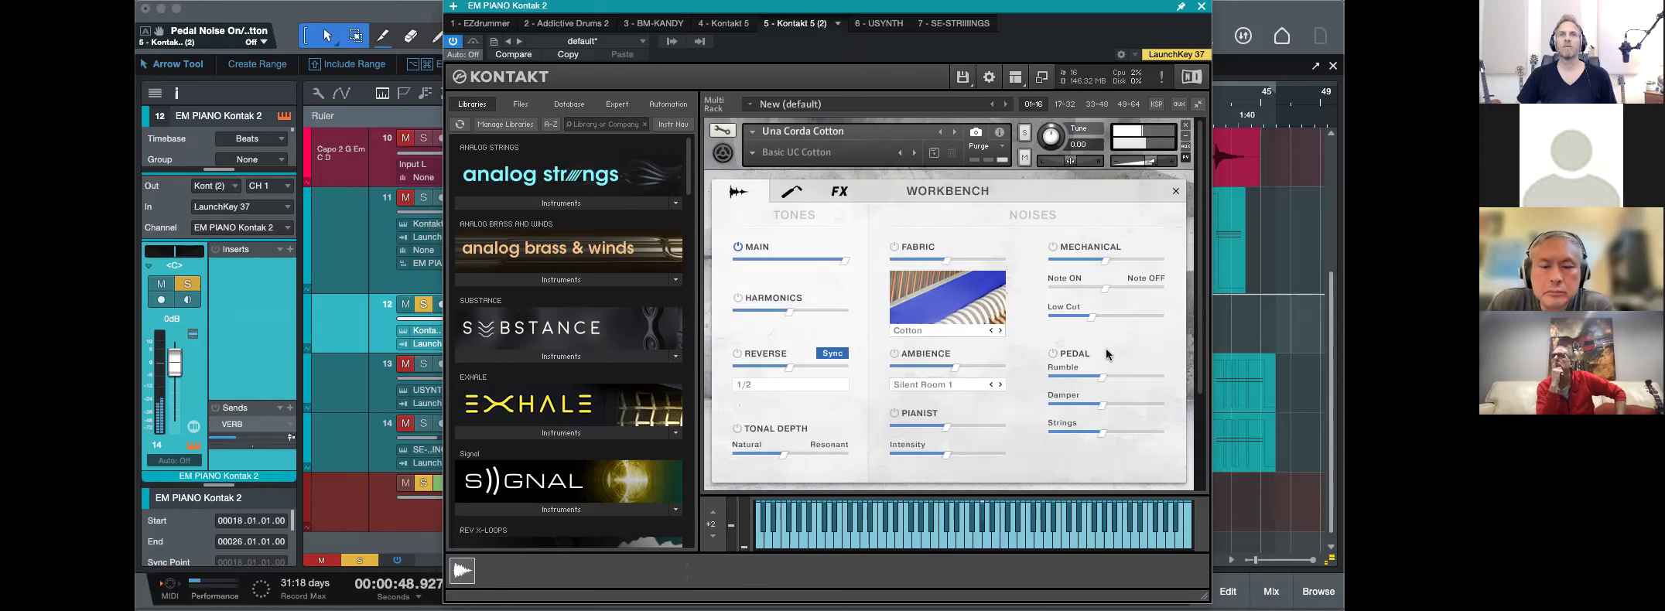
left_click(1053, 354)
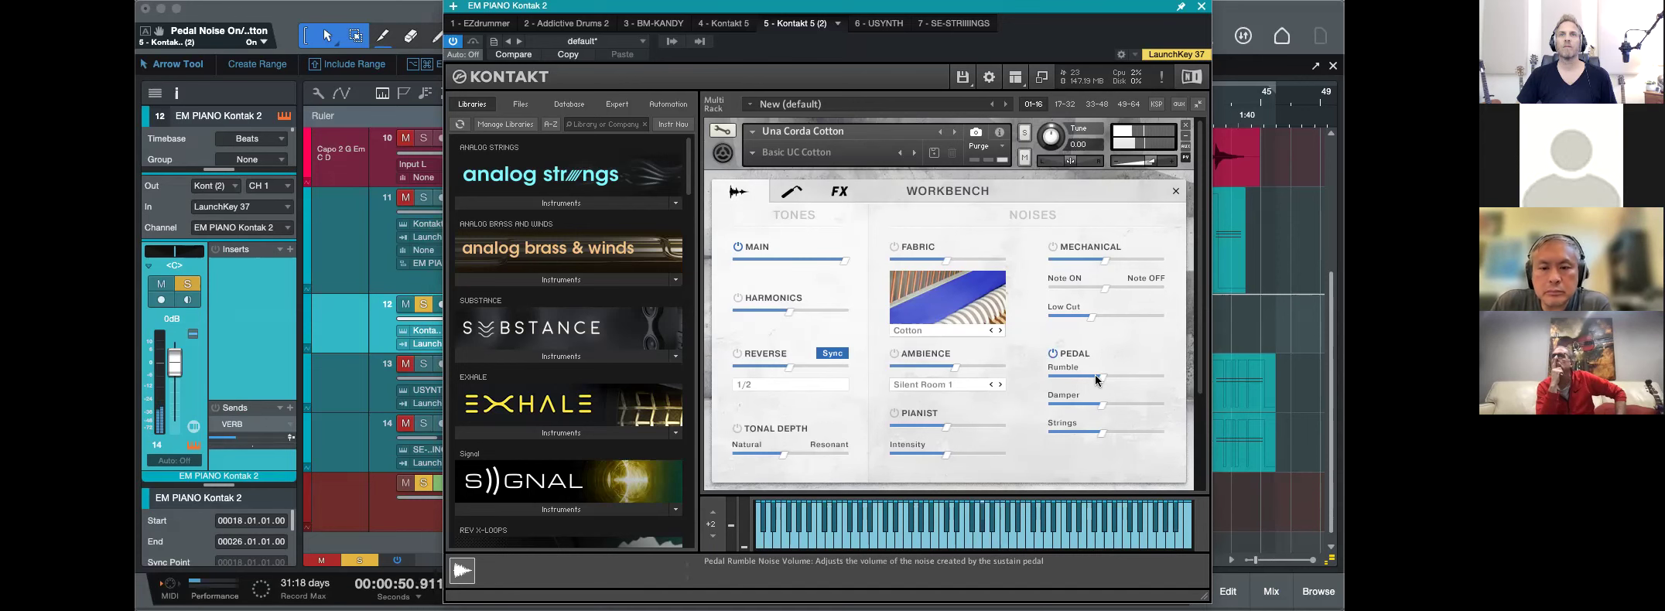
left_click_drag(1101, 404, 1074, 377)
left_click_drag(1101, 432, 1064, 432)
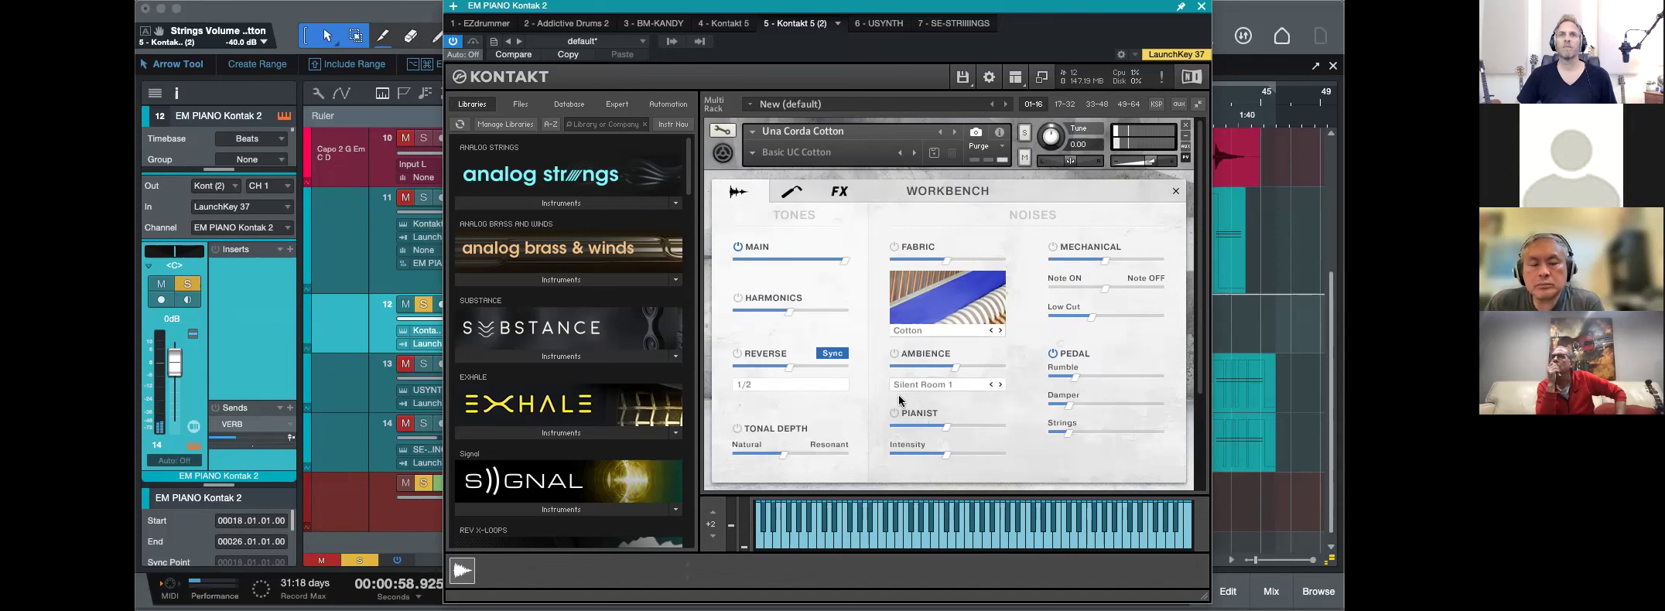
Restart playback just before the EM PIANO Kontak 2 part and reopen its Kontakt instrument.
left_click(1202, 7)
left_click(846, 99)
key("space")
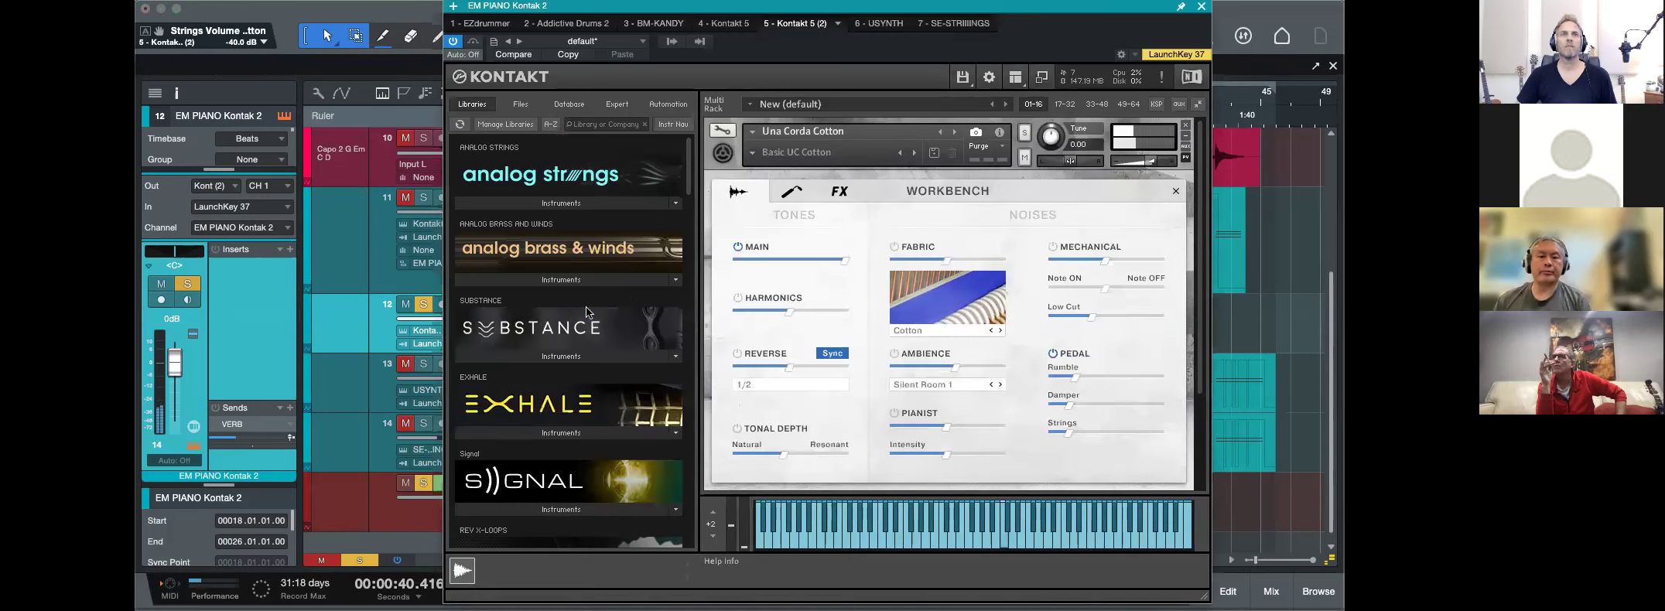
left_click(583, 304)
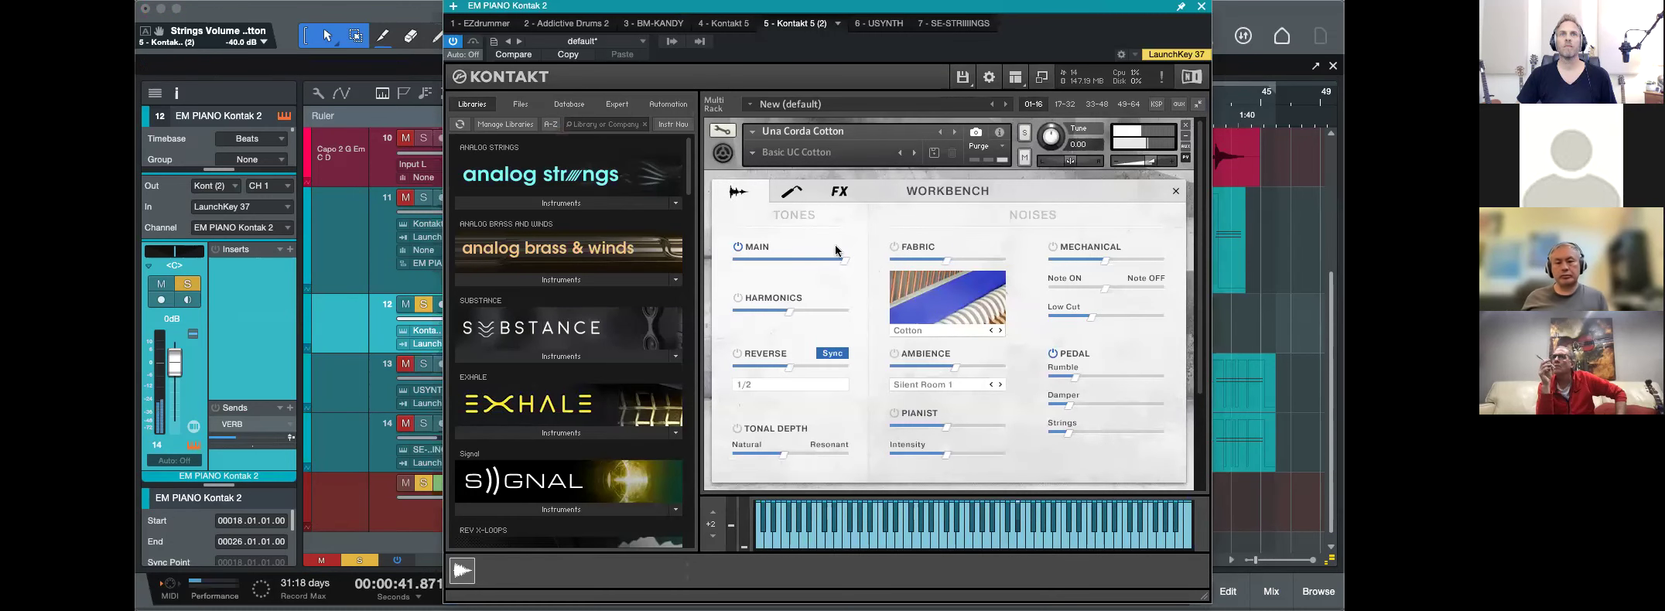
Compare the piano's sound with Releases off and on, and examine the Response and Finish settings.
left_click(810, 193)
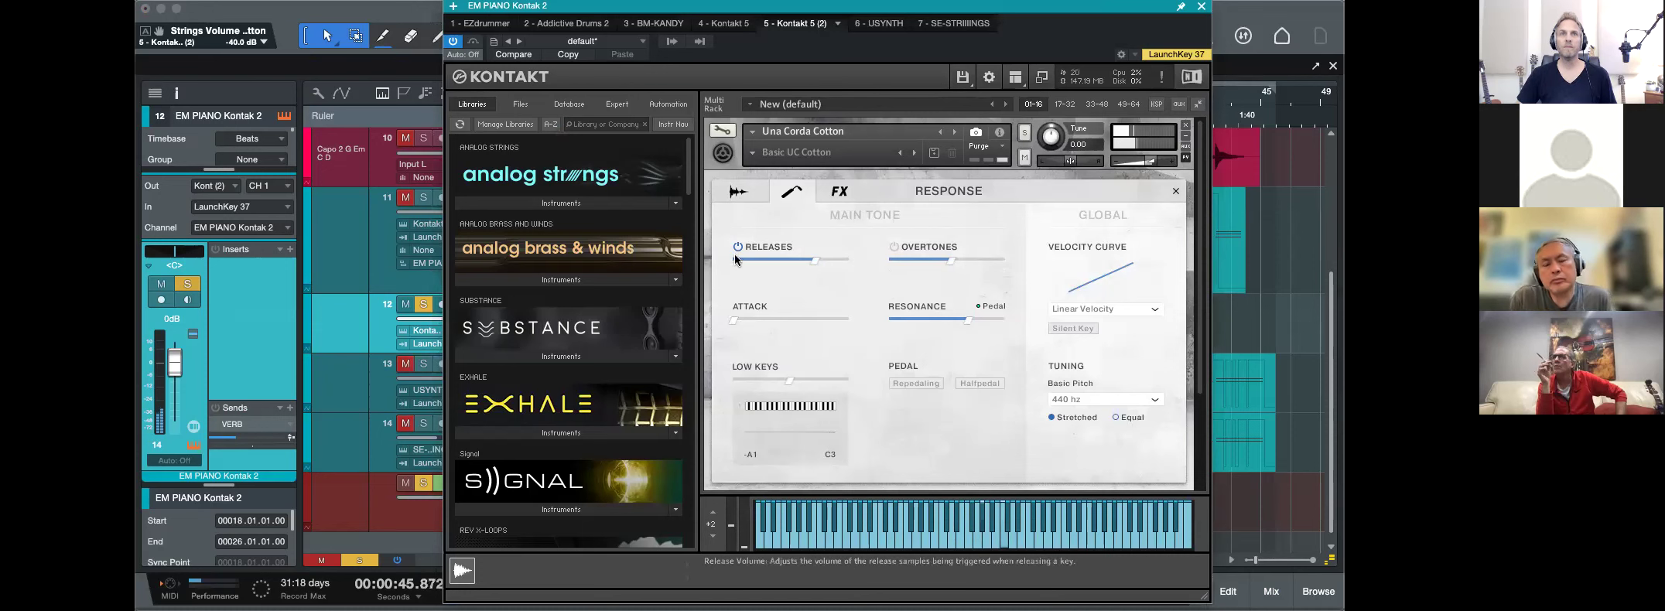
left_click(739, 247)
left_click(737, 246)
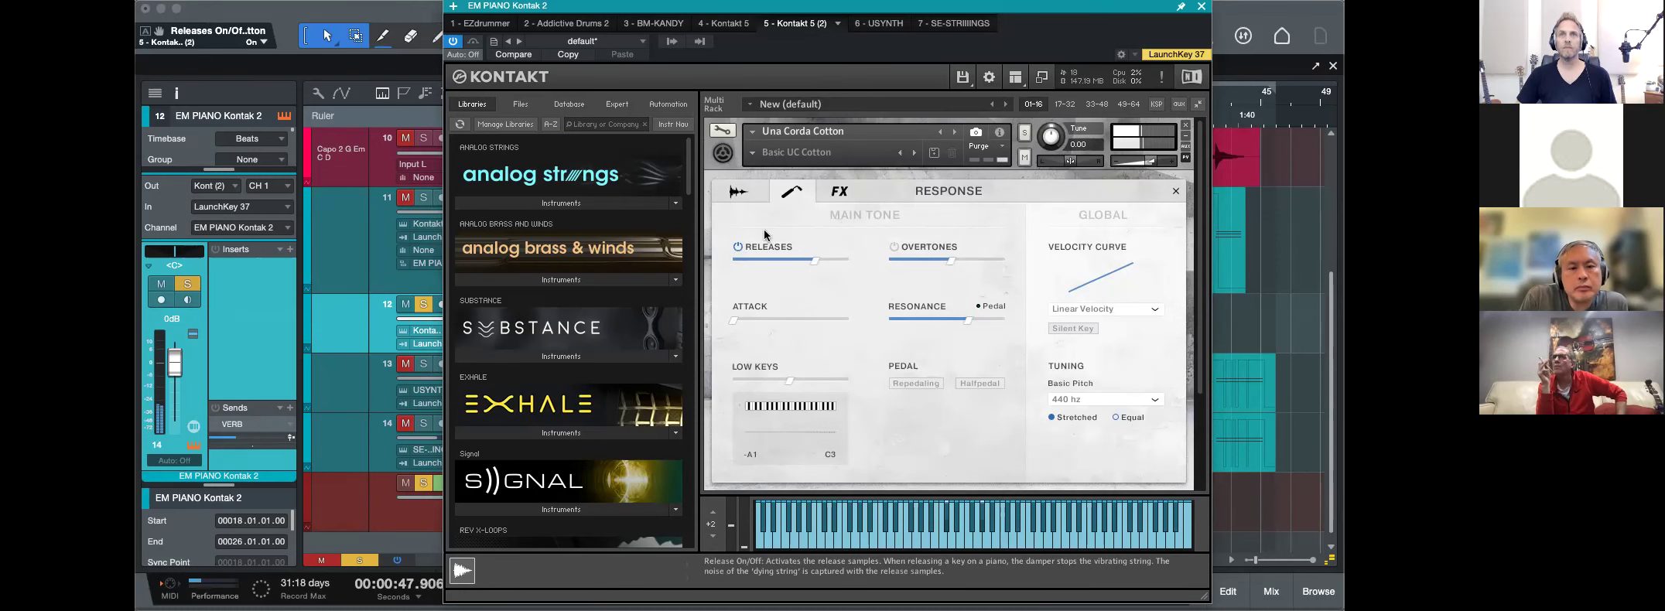
left_click(840, 191)
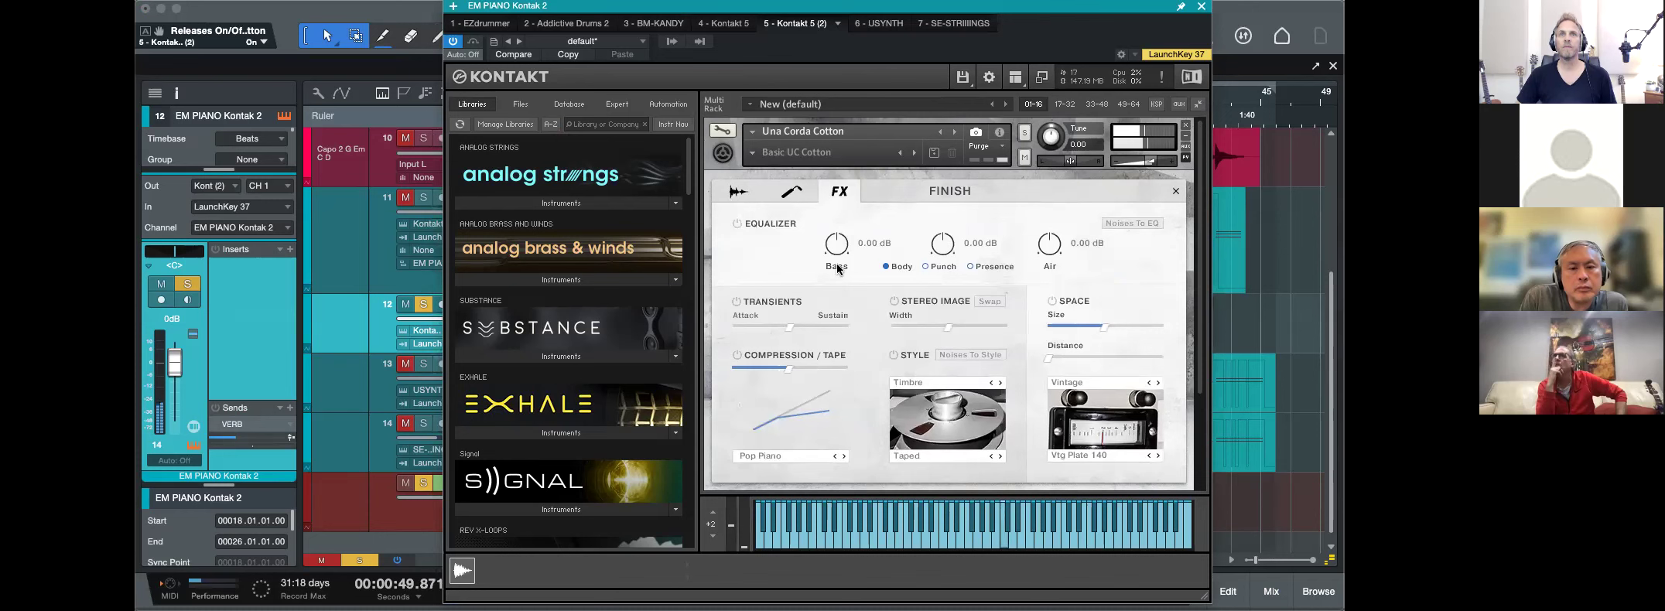
left_click(798, 199)
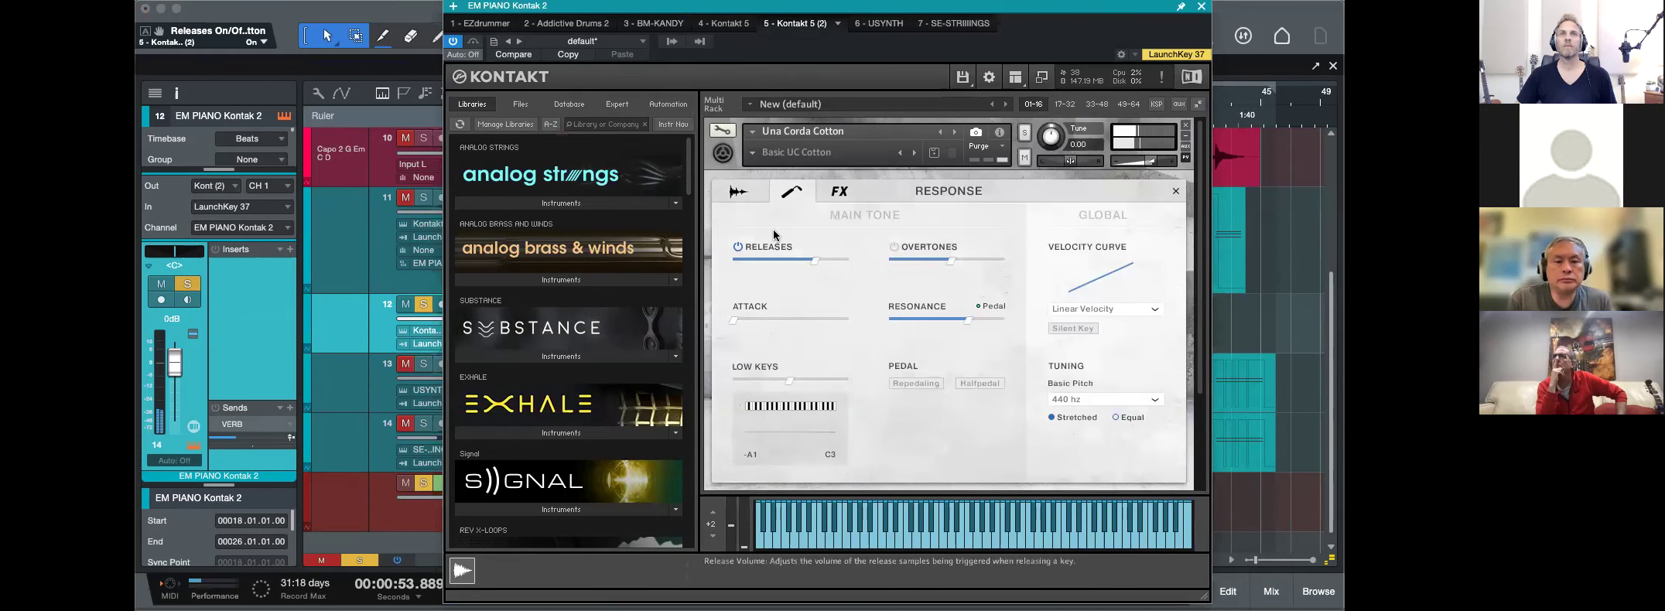
left_click(738, 191)
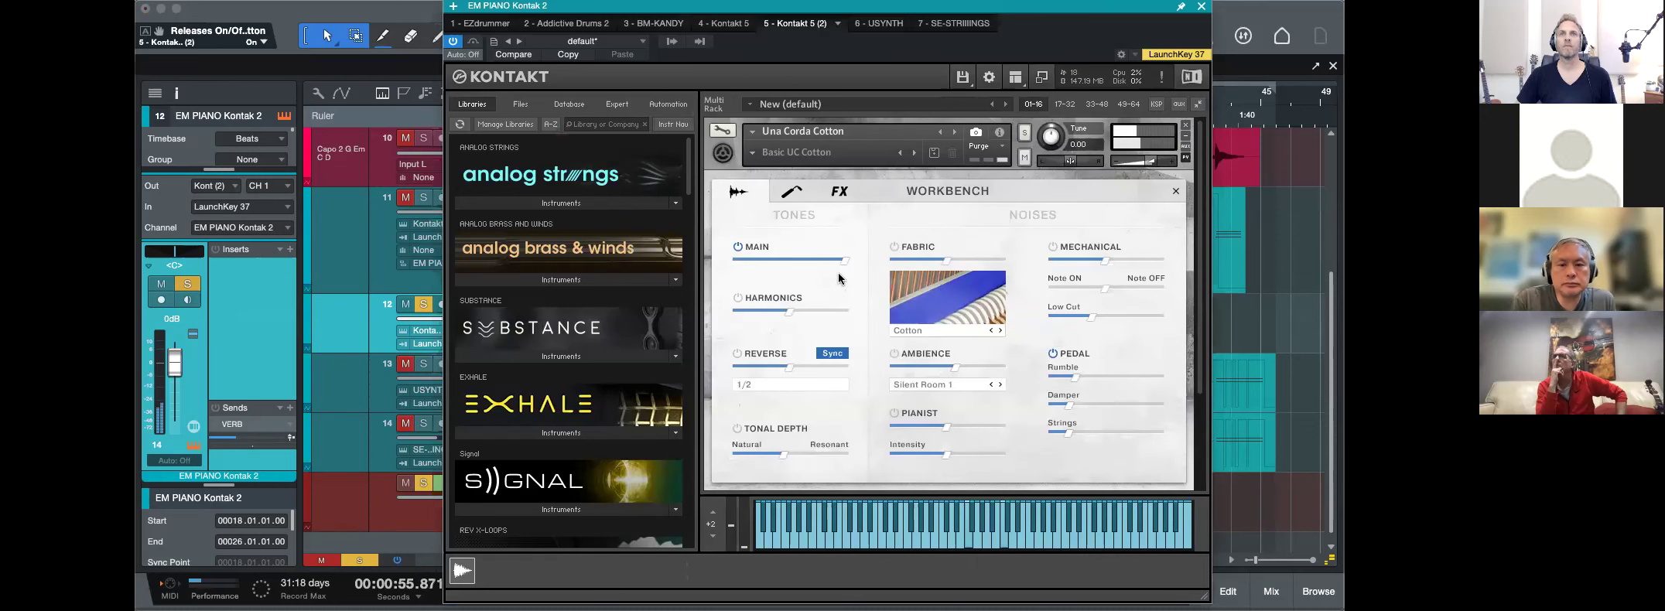
Lower the Una Corda Harmonics volume, test the Main tone switch, and check the Response settings.
left_click_drag(789, 312, 749, 312)
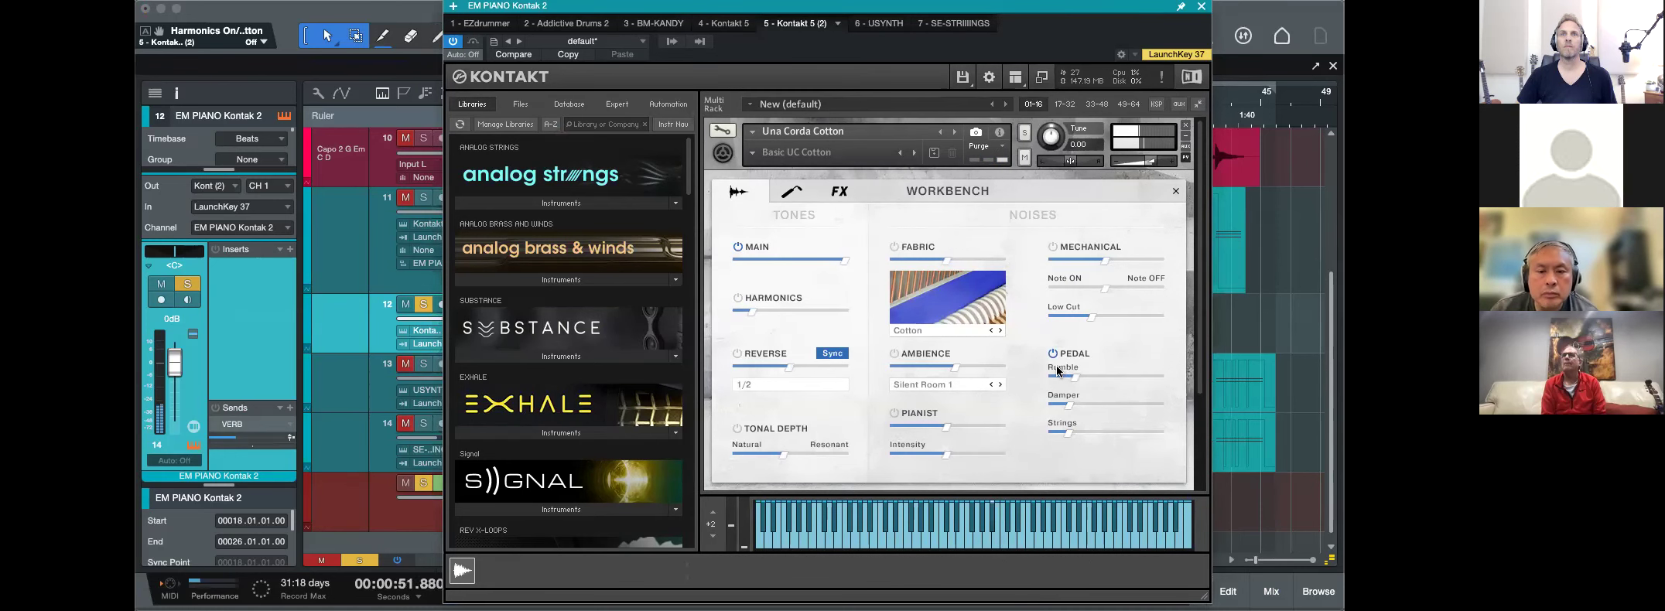
left_click(737, 246)
left_click(793, 193)
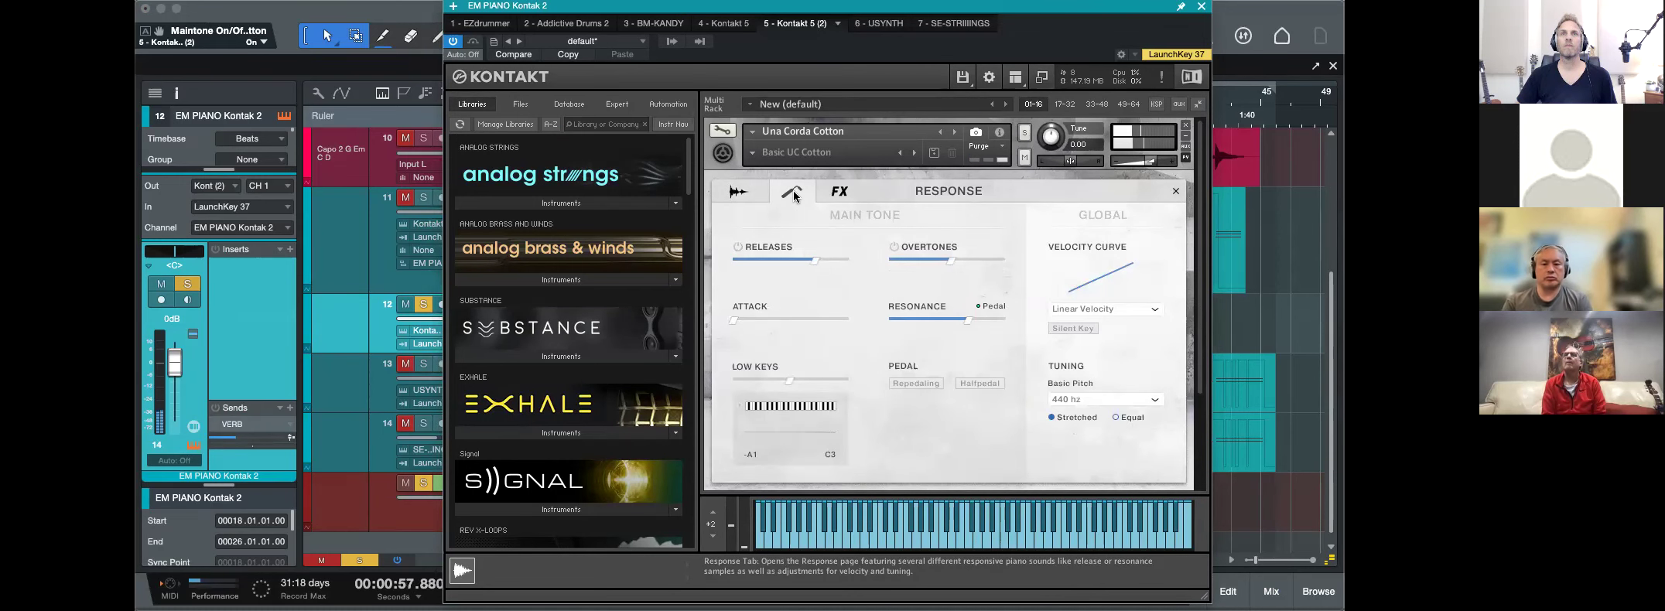
left_click(793, 195)
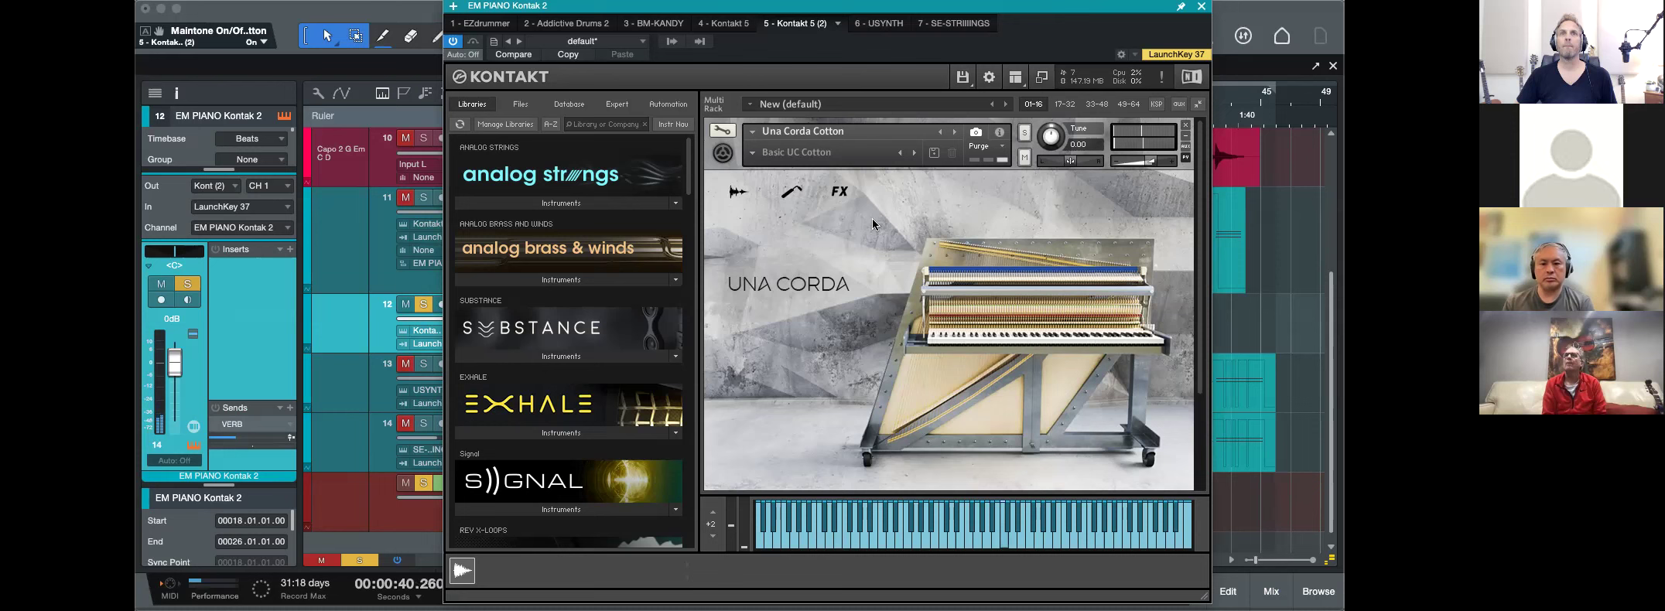
Review the Una Corda Finish effects and push the Main tone volume to its maximum.
left_click(841, 192)
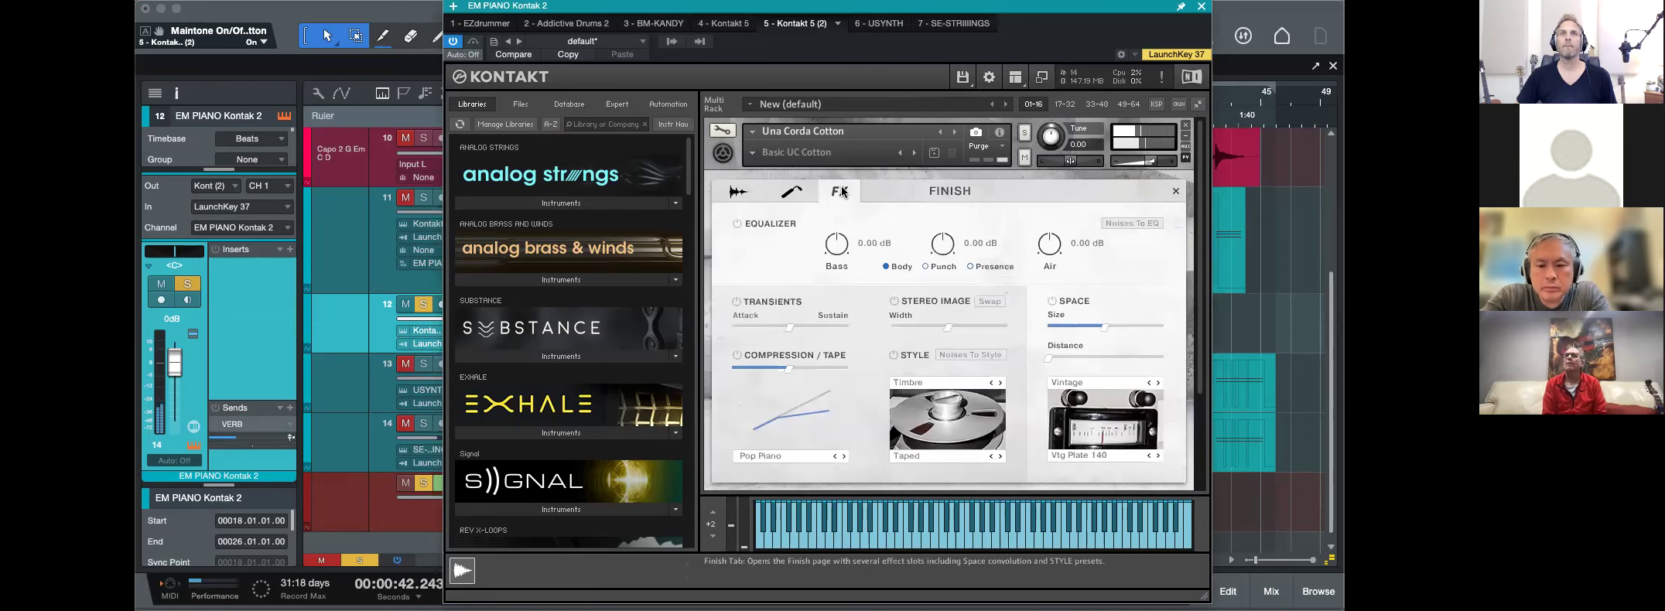
left_click(886, 266)
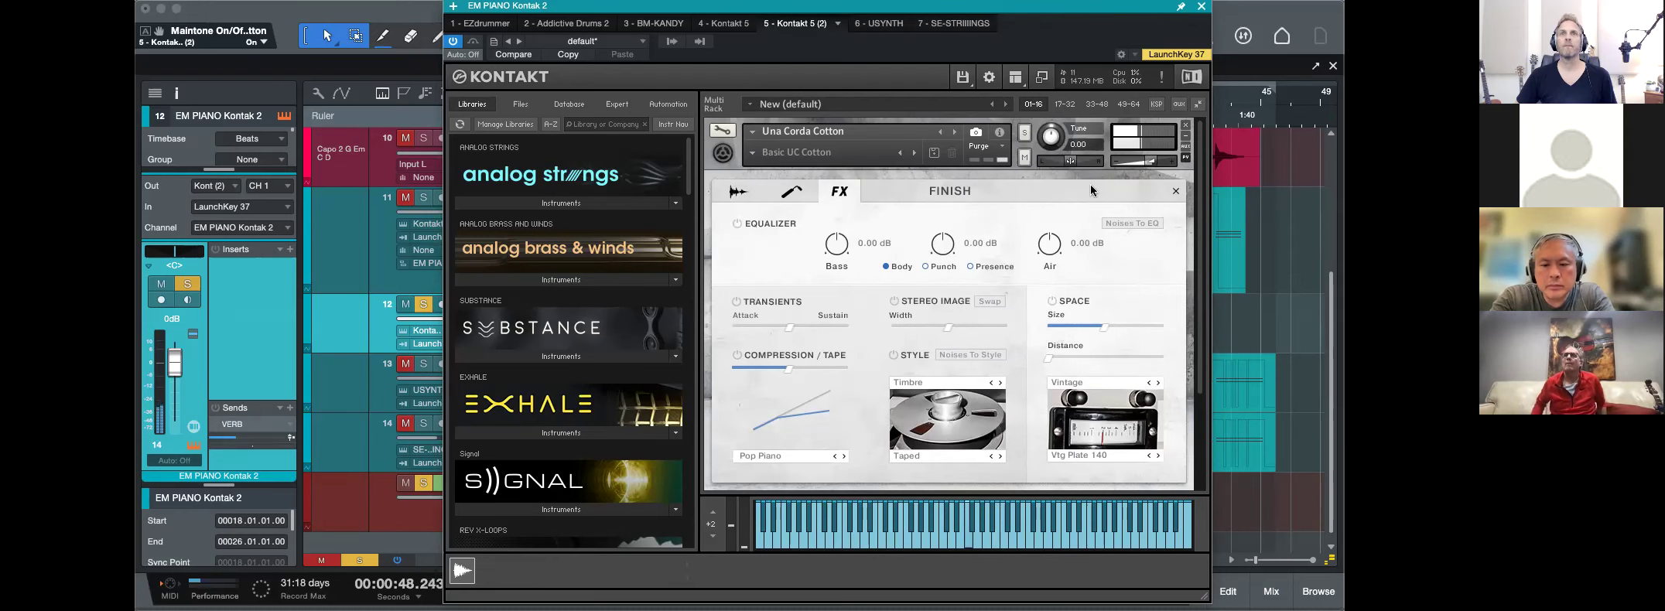
left_click(737, 192)
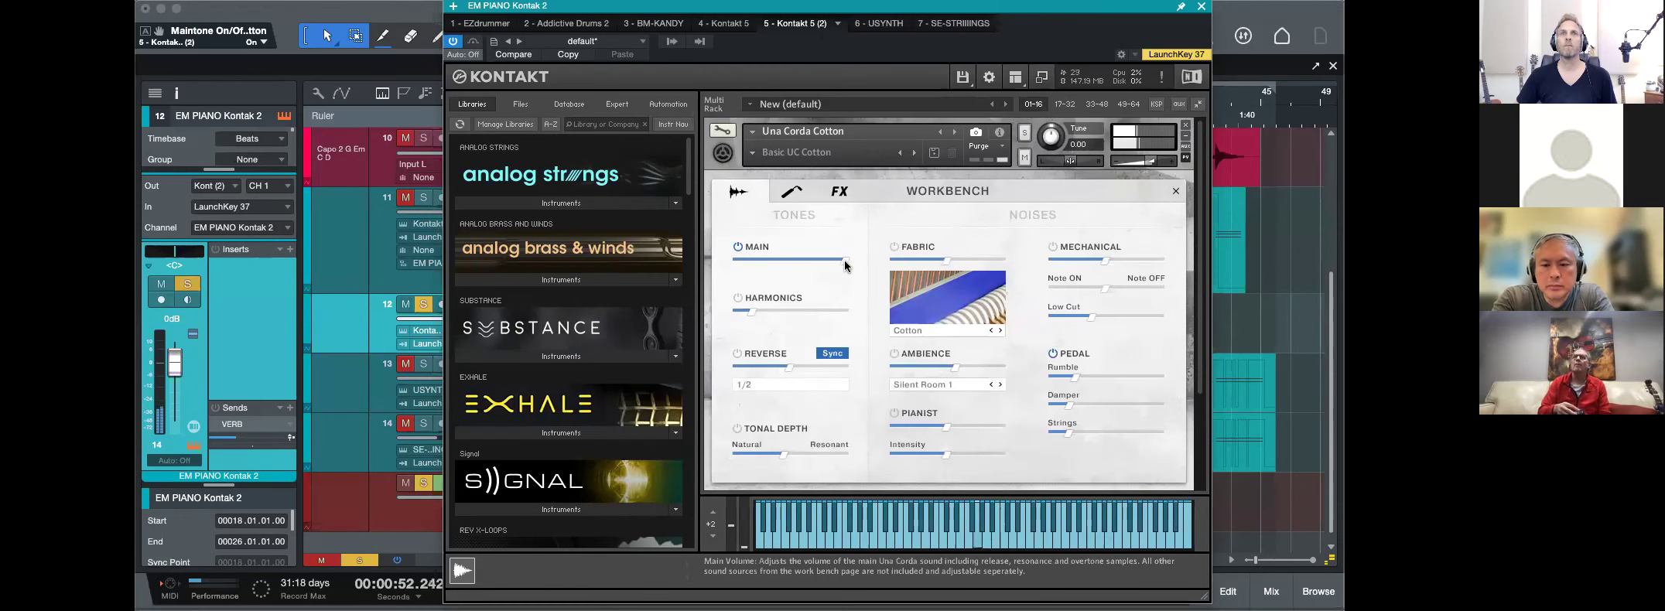
left_click_drag(842, 267, 858, 267)
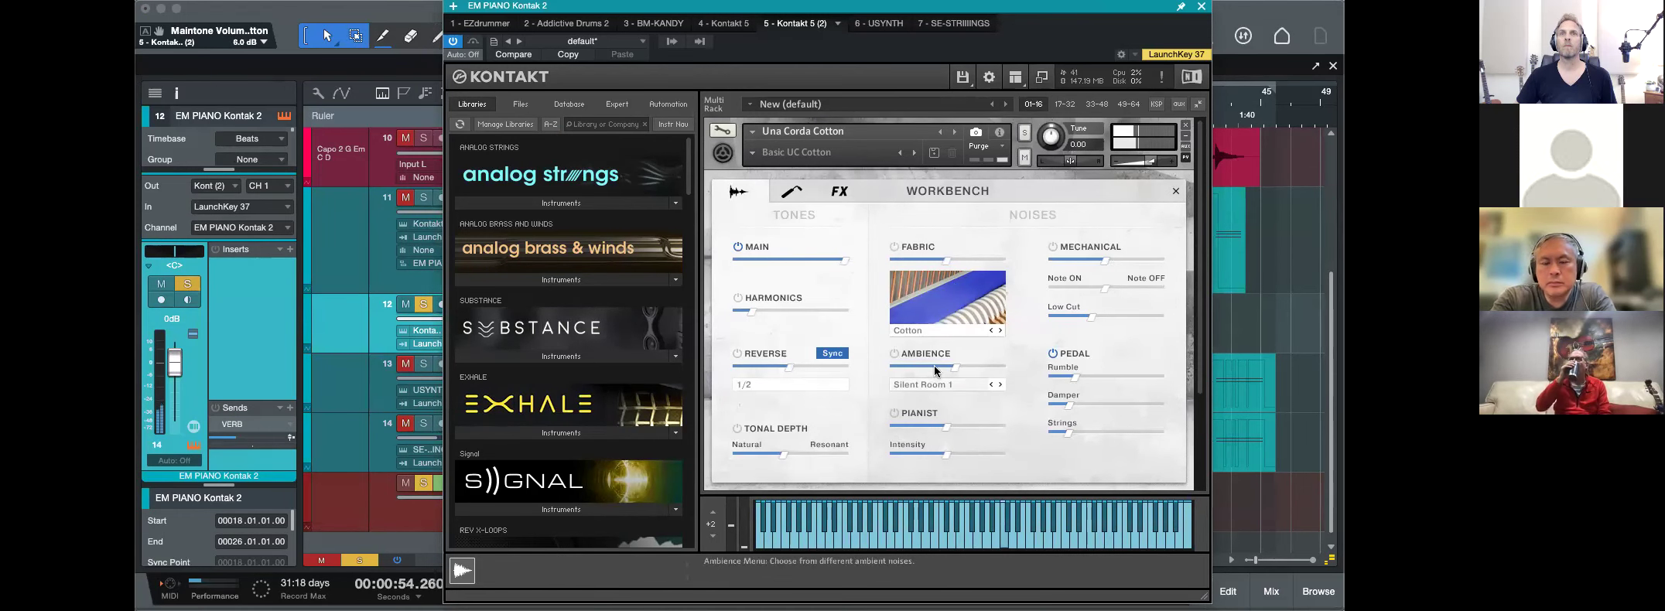
Audition the Ambience noise, enable the Fabric noise, and close the piano instrument.
left_click(895, 355)
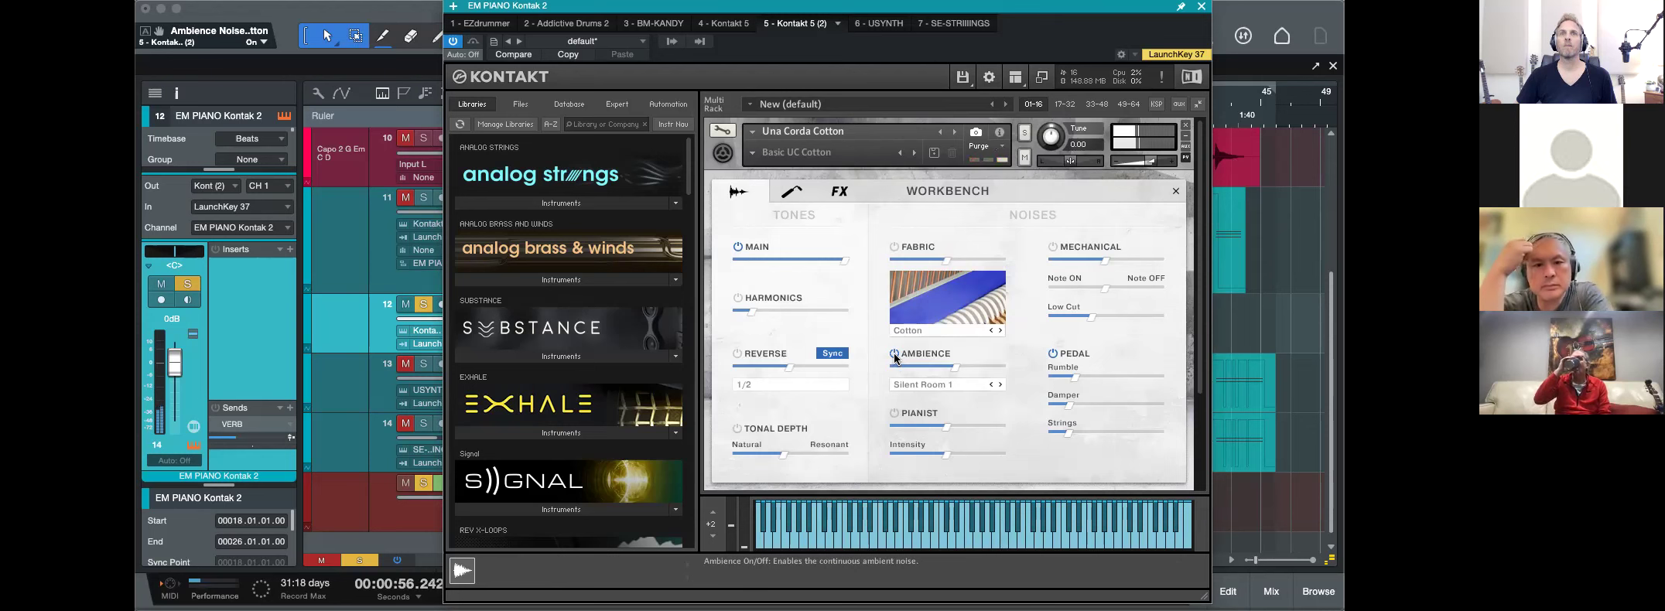
left_click(895, 248)
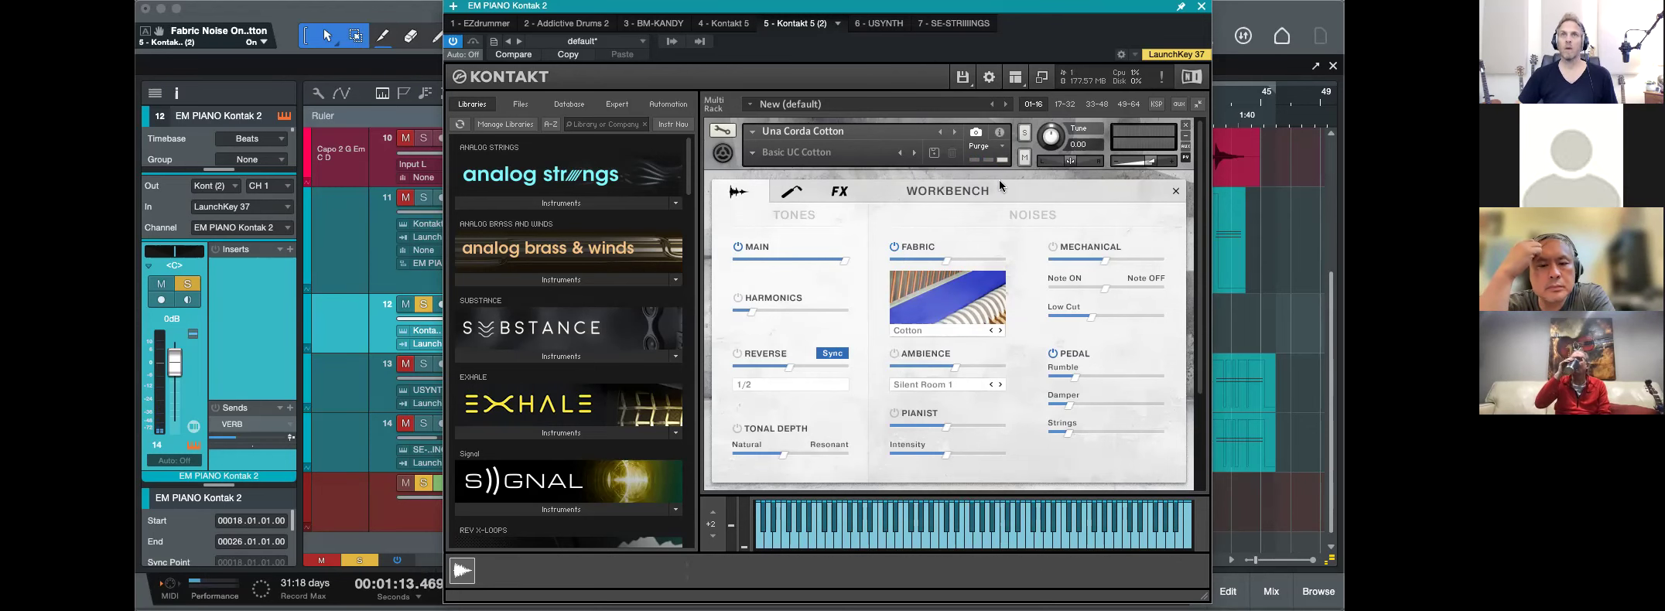
left_click(1202, 6)
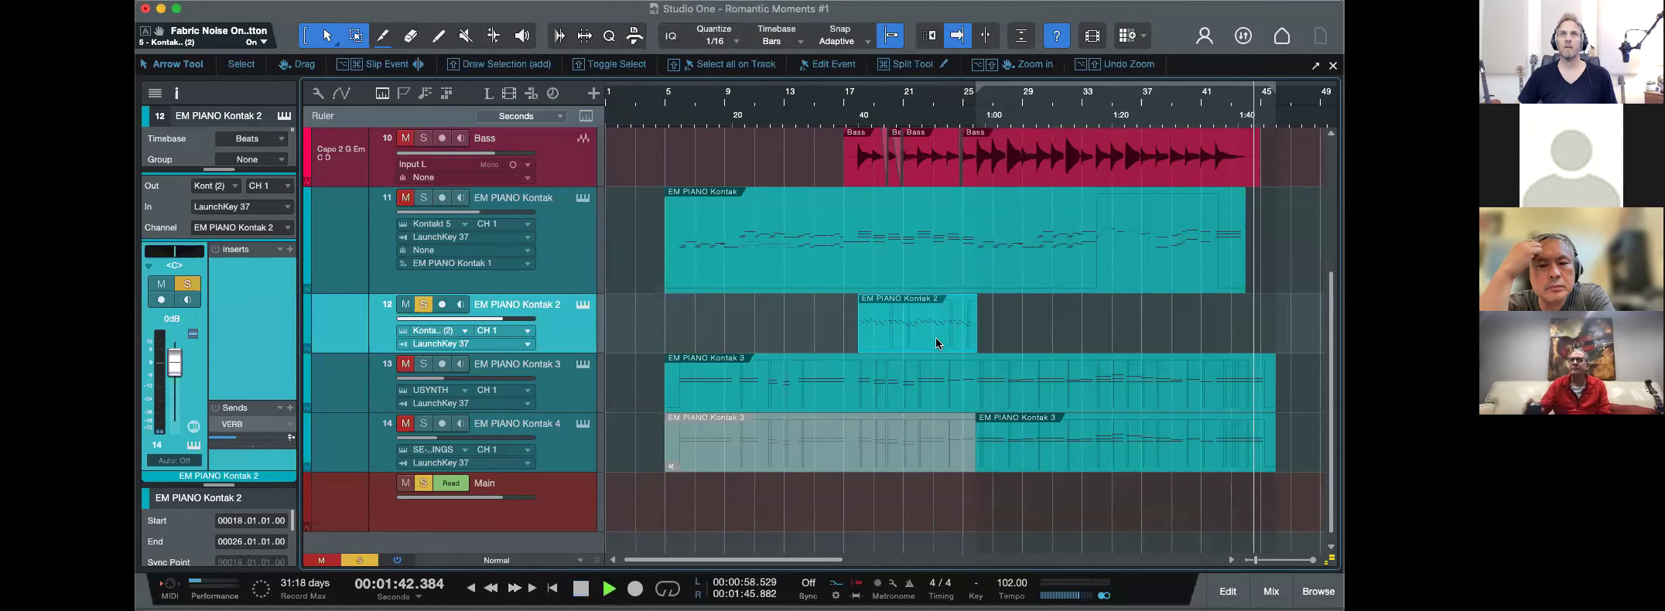
Loop playback around the EM PIANO Kontak 2 event and briefly view its notes in the editor.
key("p")
double_click(907, 339)
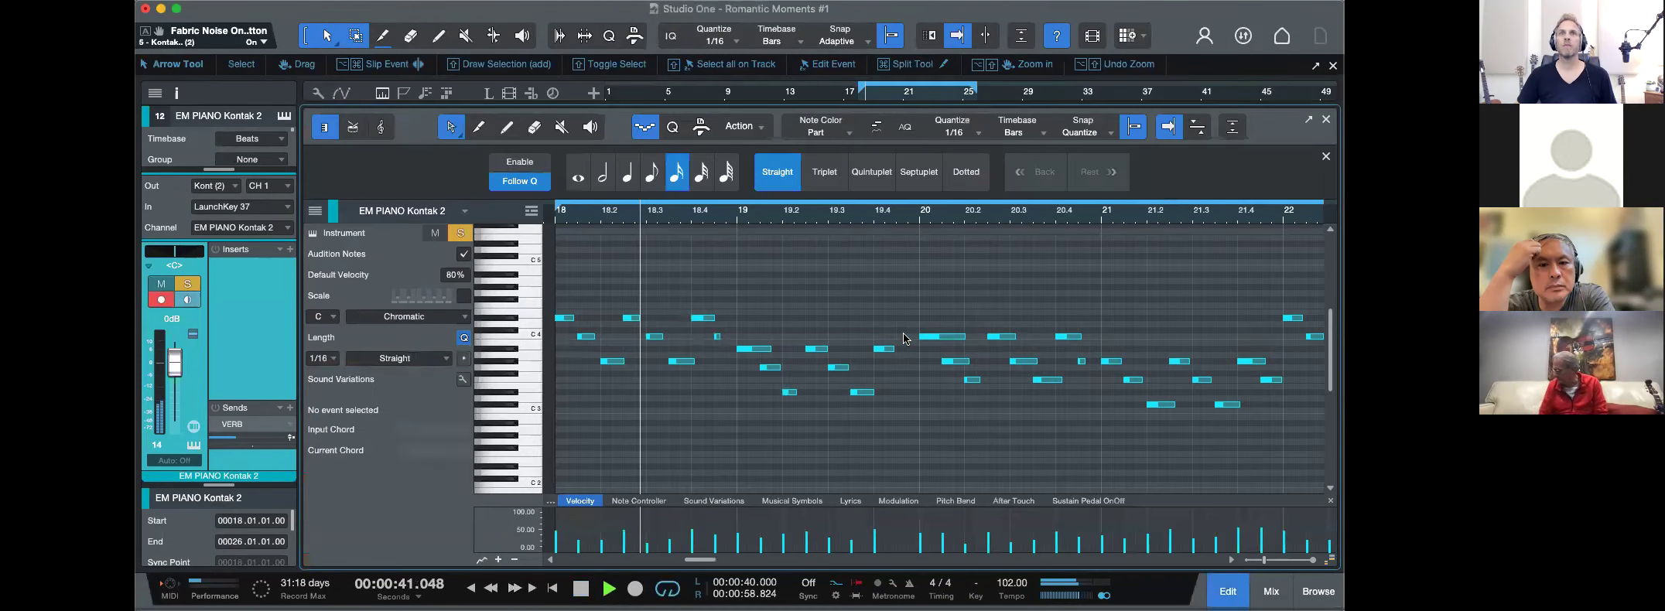
key("F2")
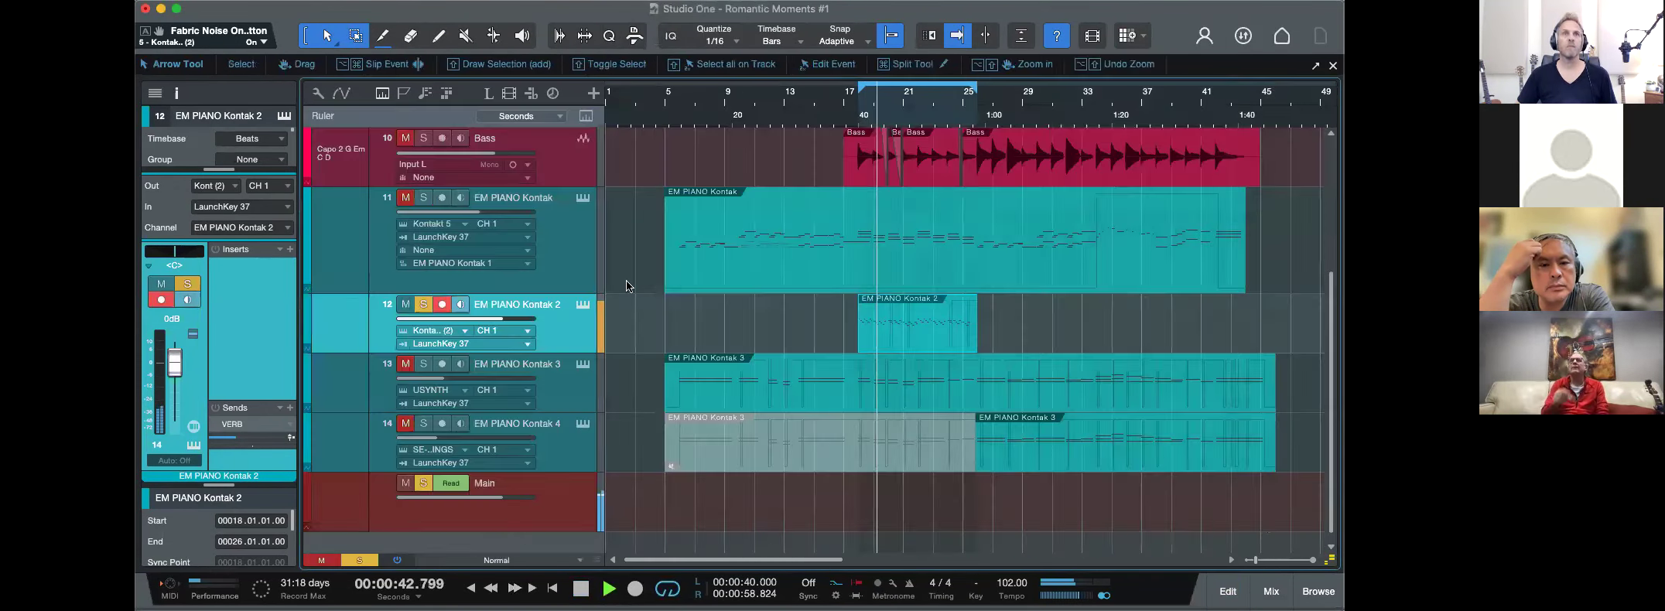
Reopen the EM PIANO Kontak 2 instrument and change its fabric type to Silk.
left_click(583, 307)
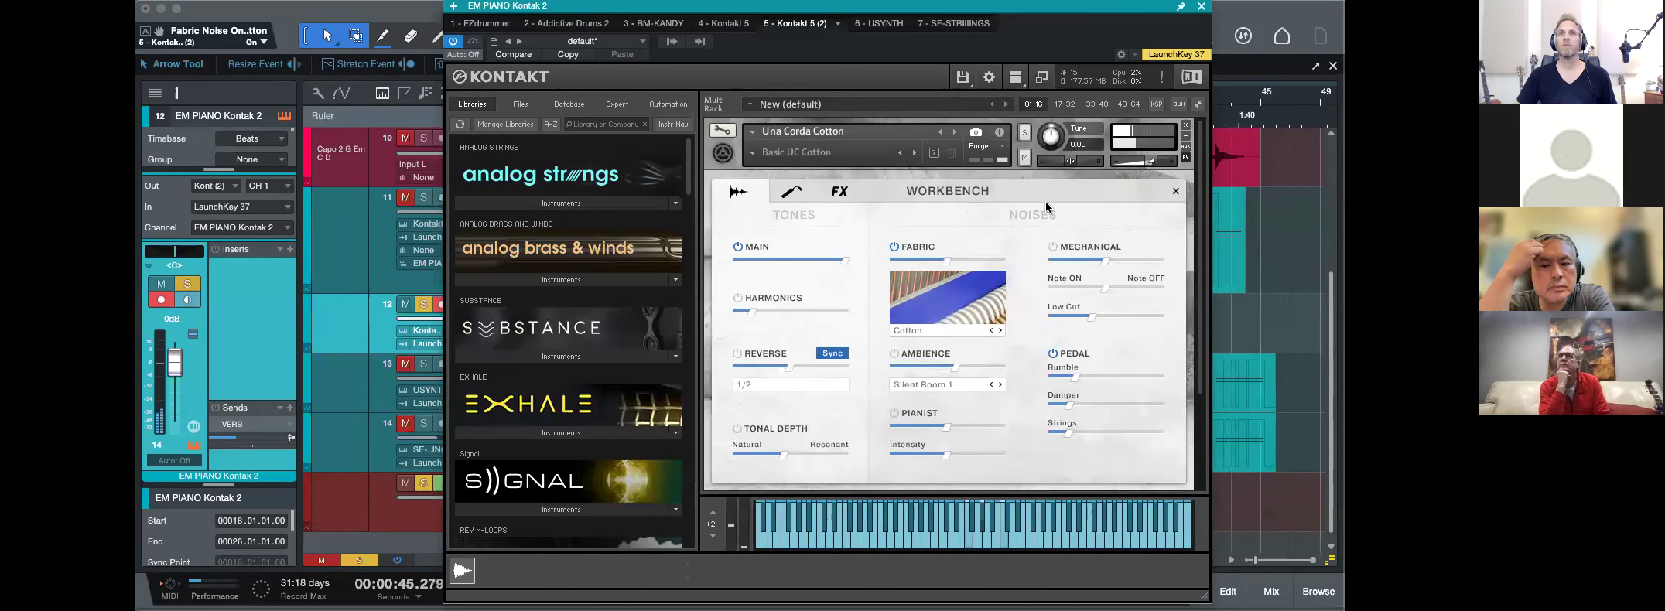
left_click(1001, 330)
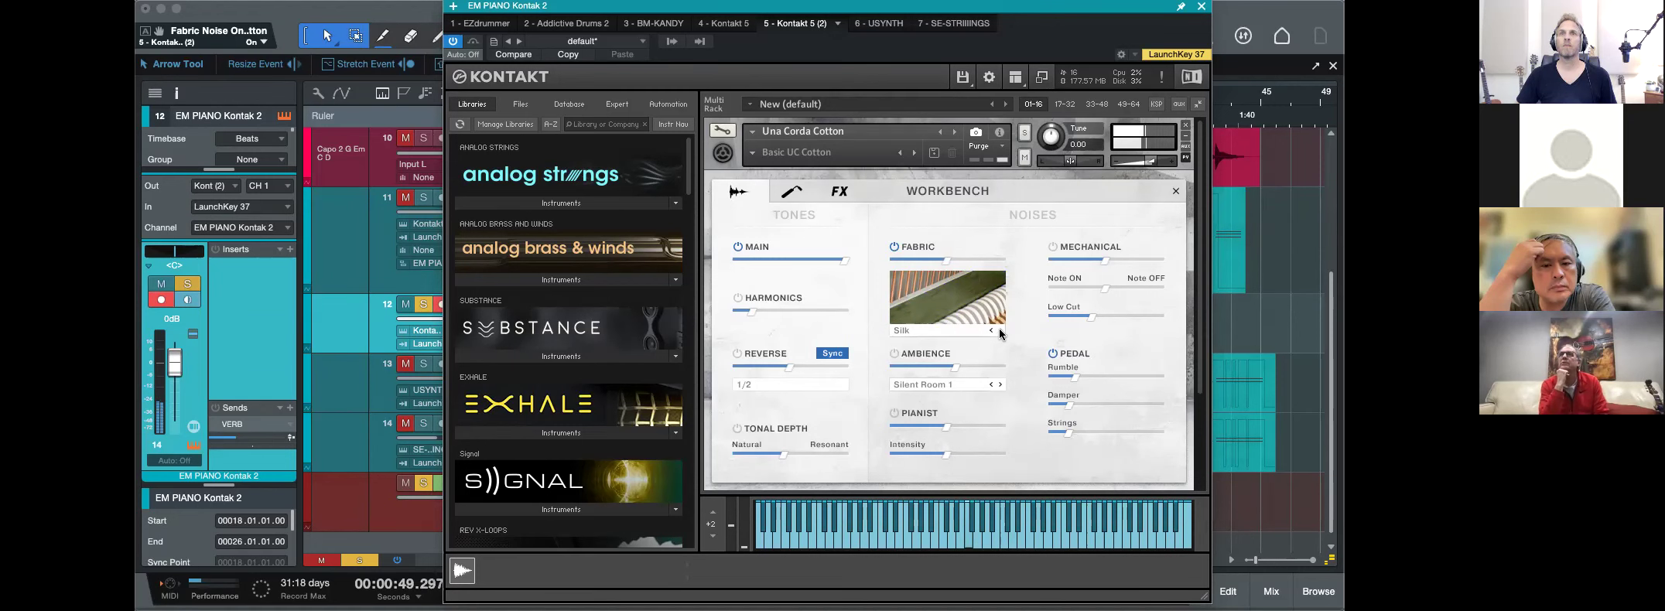
Audition the Curtain, Leather and Pleather fabrics, return the fabric to Silk, and compare the sound without the Pedal noise.
left_click(1001, 329)
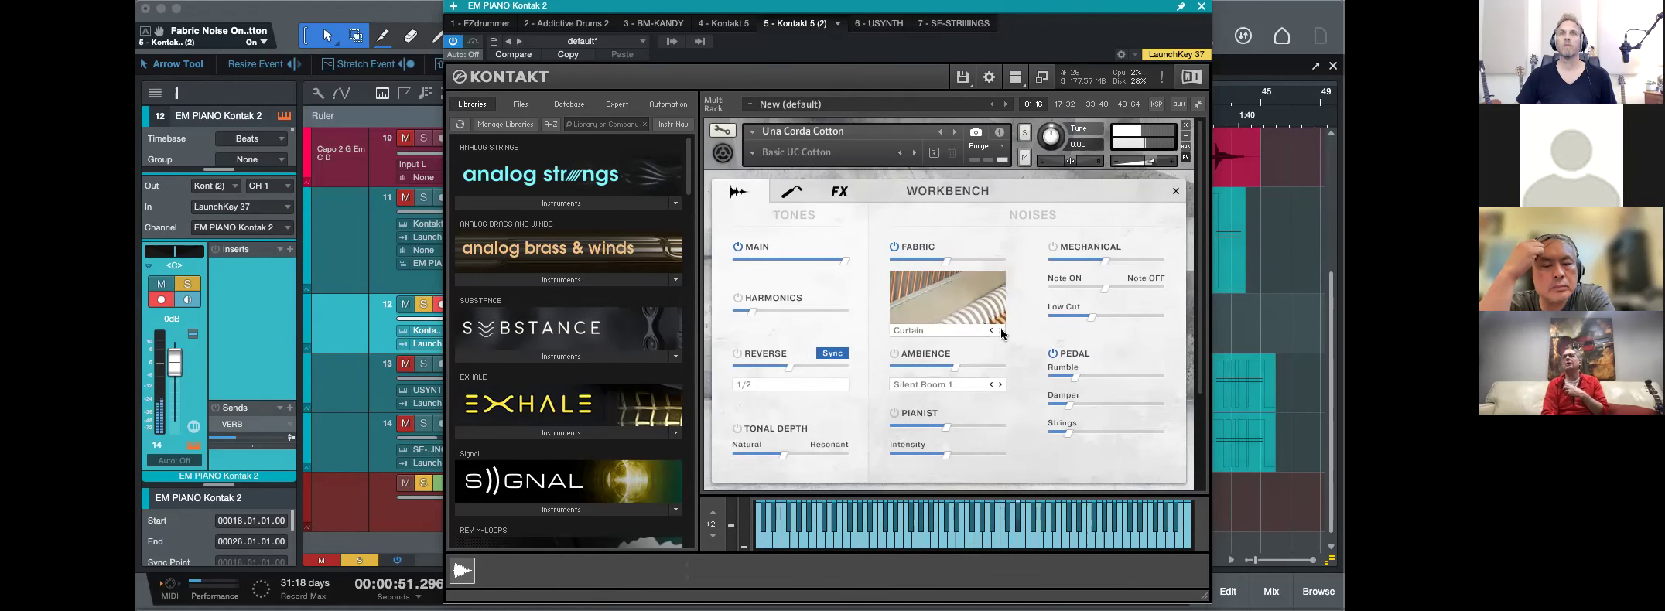
left_click(1000, 330)
left_click(1000, 329)
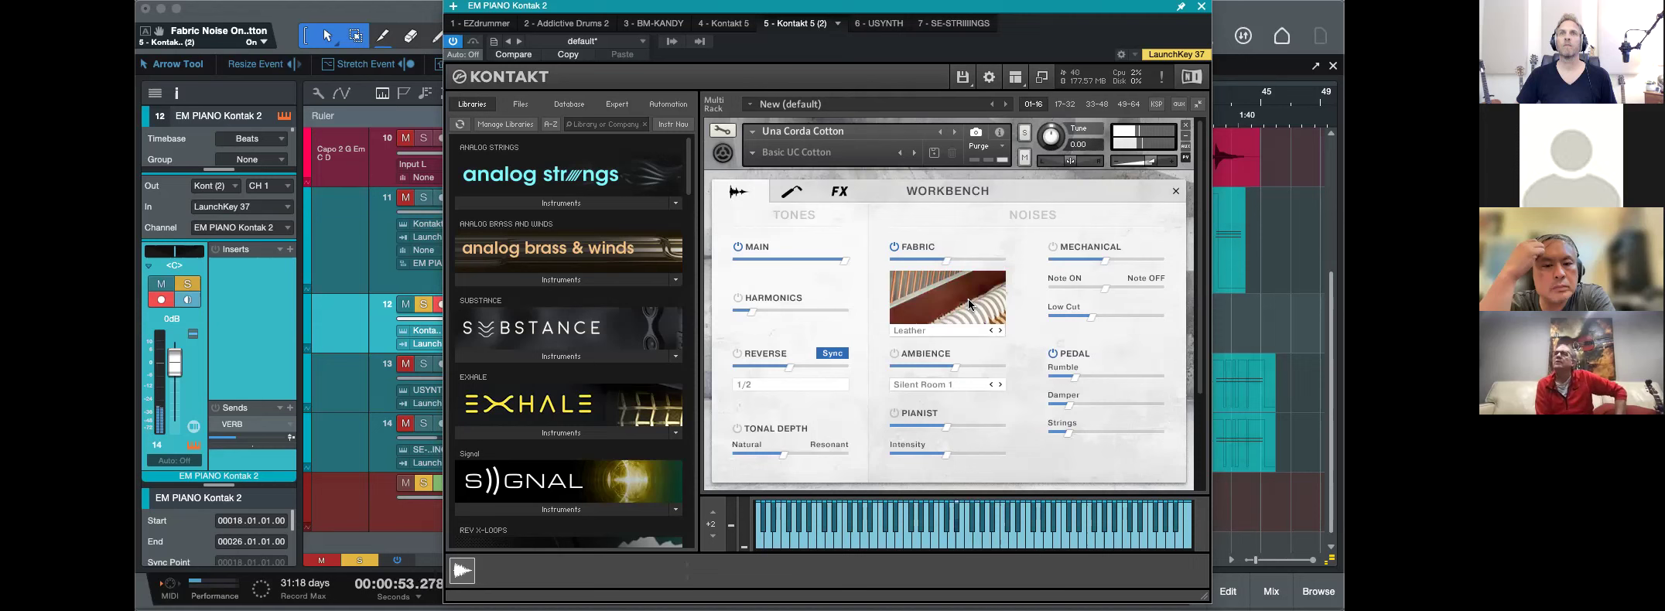
left_click(1000, 330)
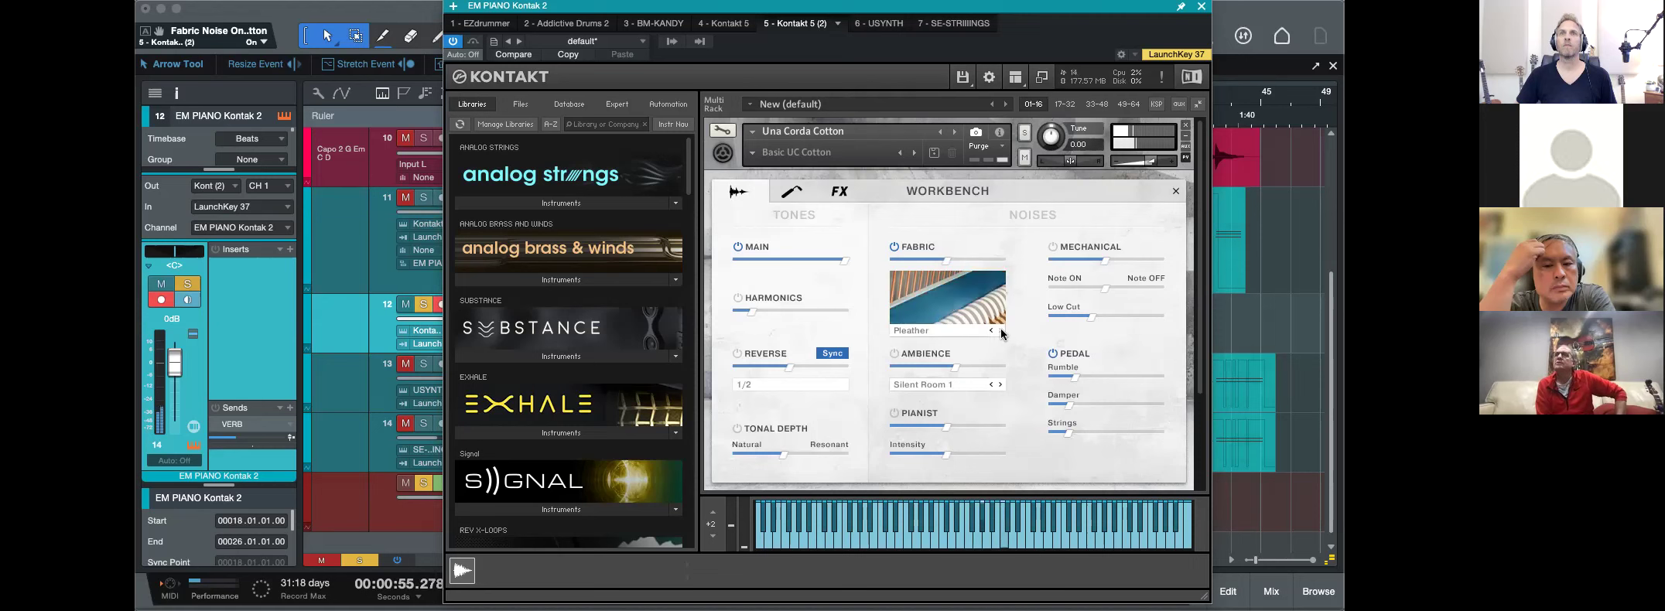
left_click(1000, 330)
left_click(1000, 330)
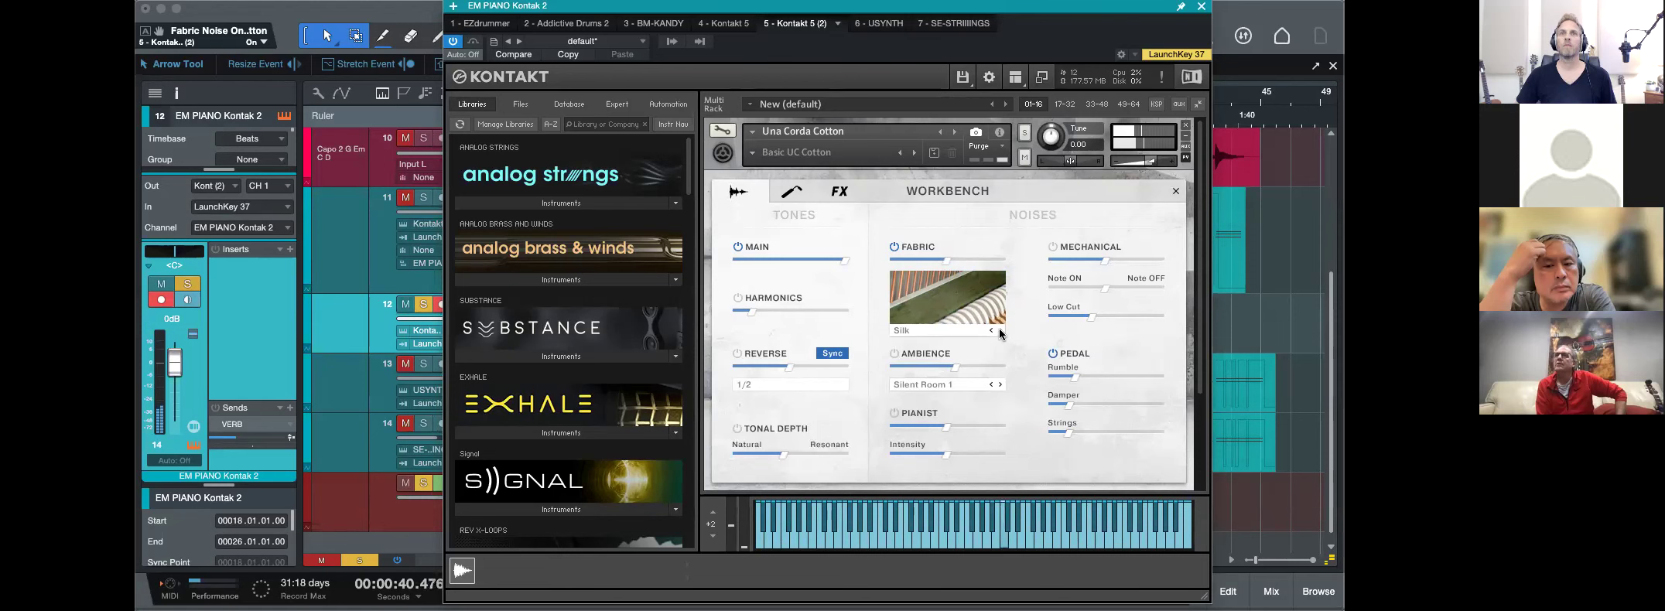
left_click(1000, 329)
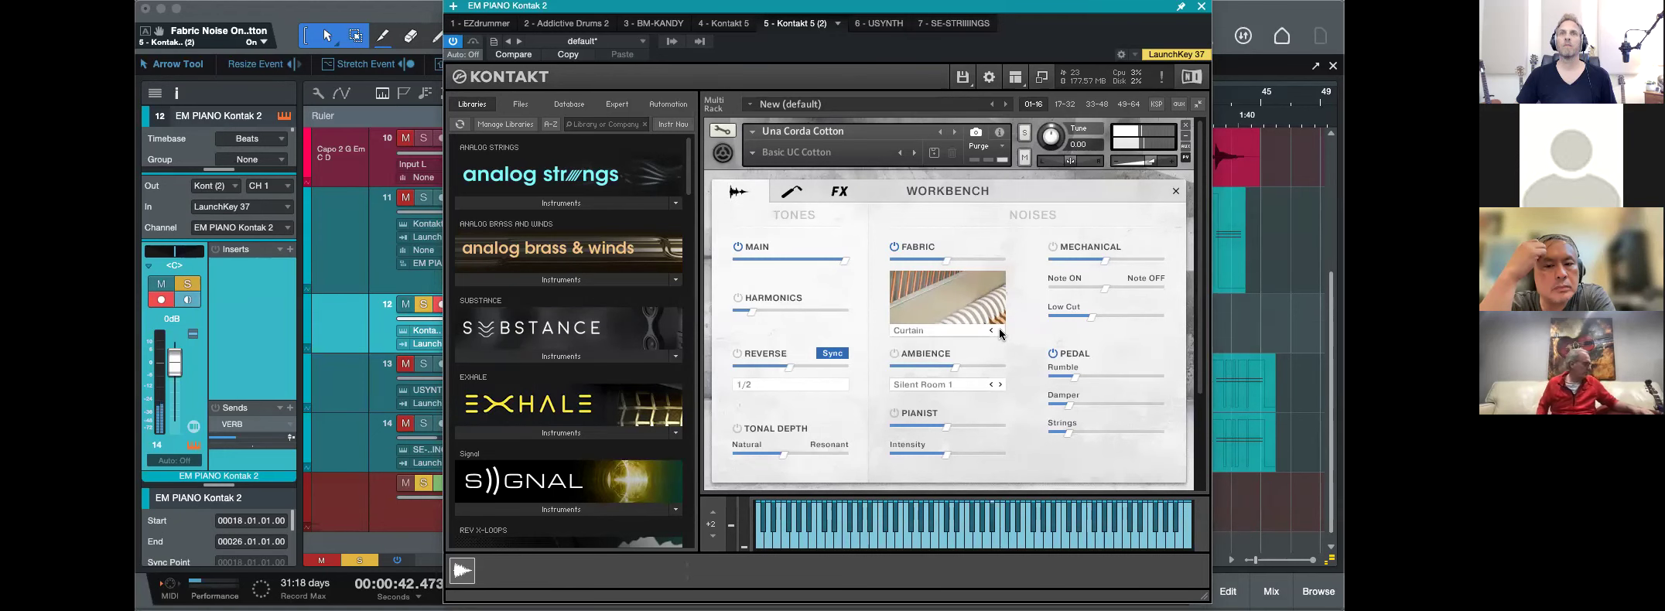
left_click(991, 330)
left_click(1052, 355)
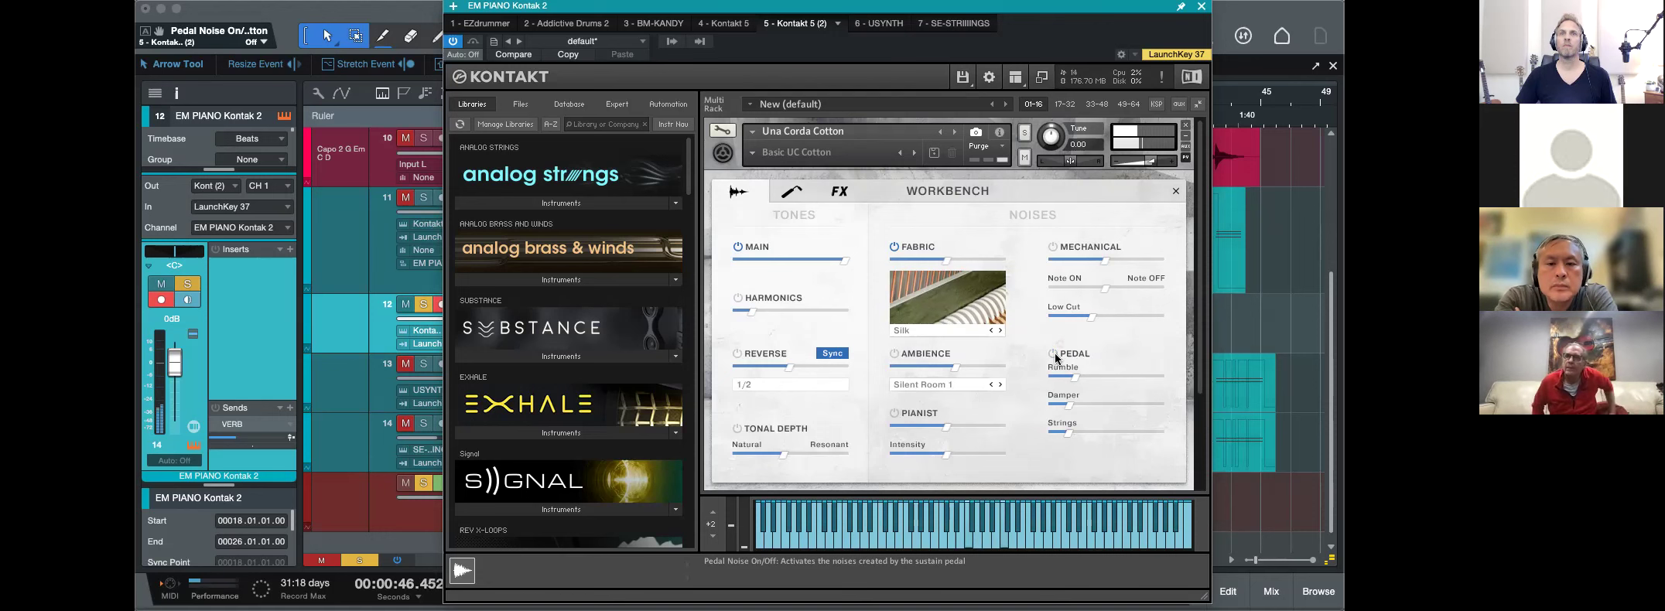
left_click(1053, 354)
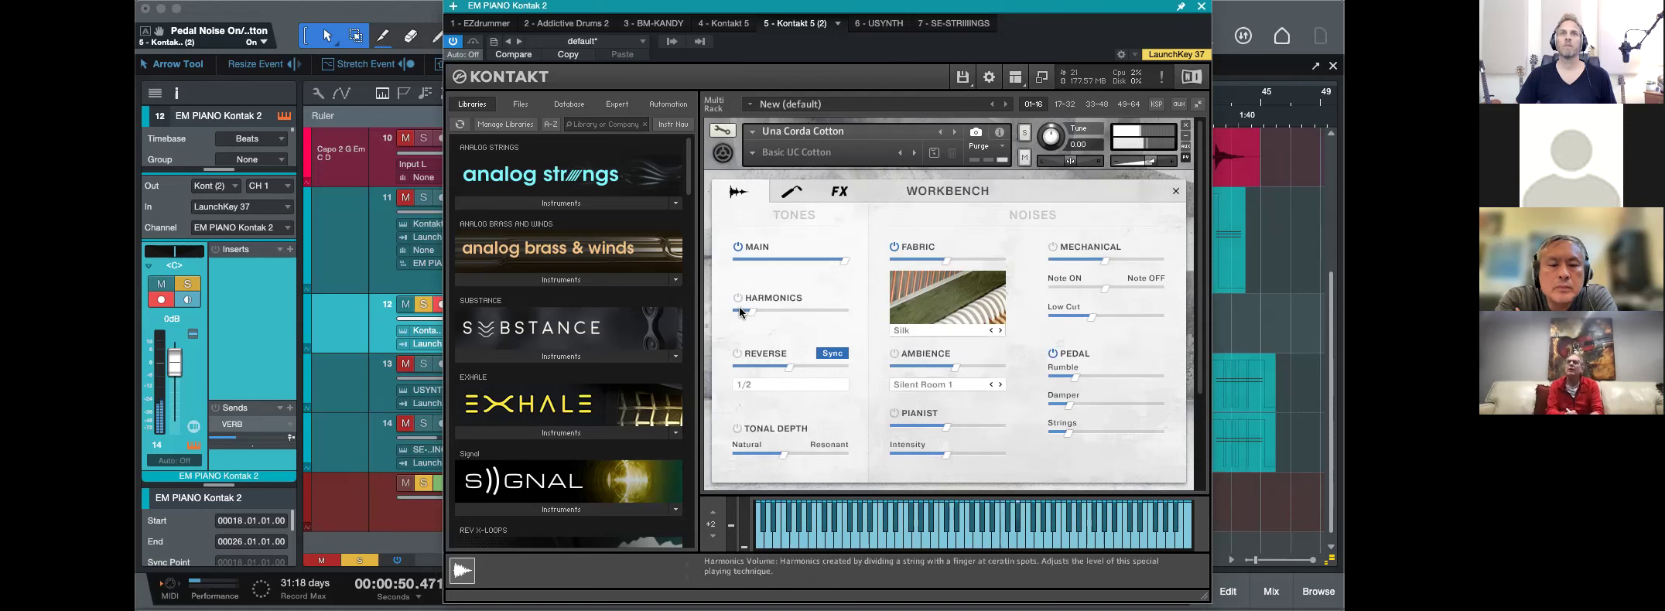
Enable the Una Corda's Finish equalizer and set Air to -8.2 dB and Body to -0.60 dB.
left_click(792, 193)
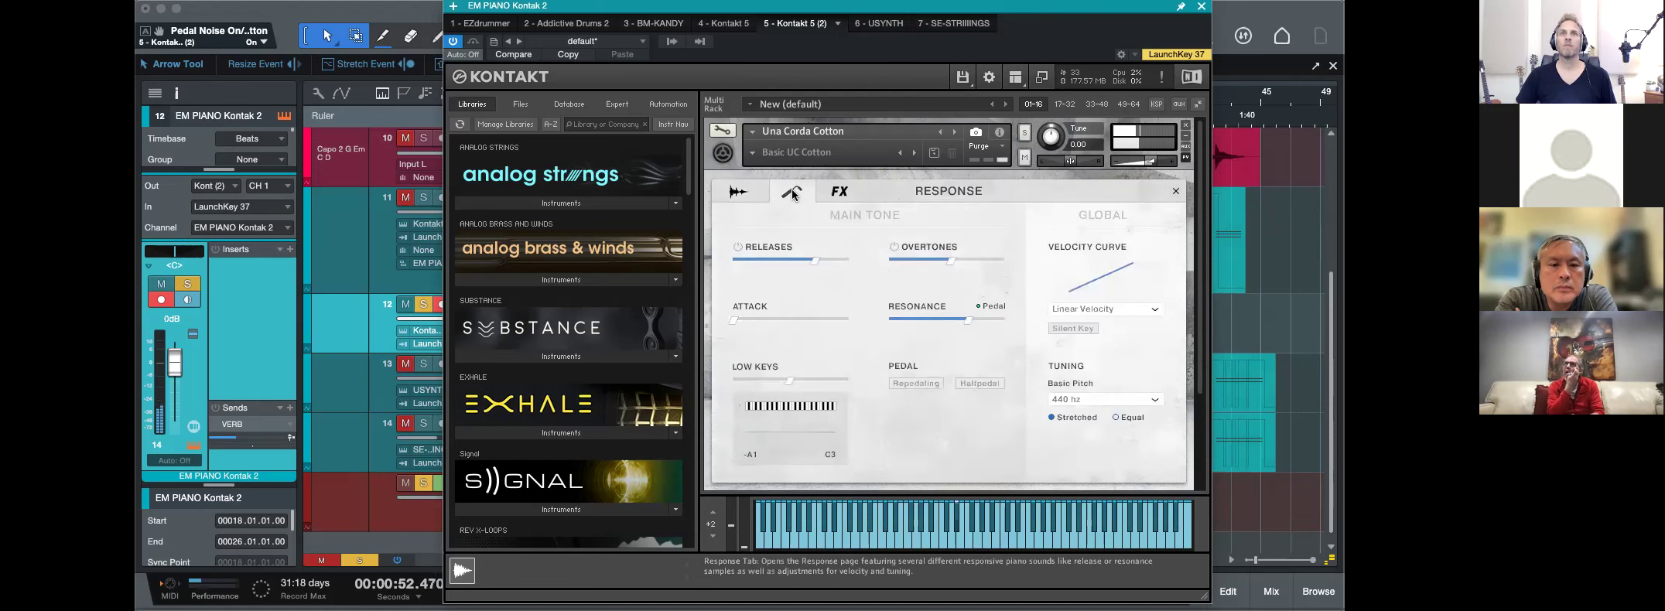
left_click(837, 192)
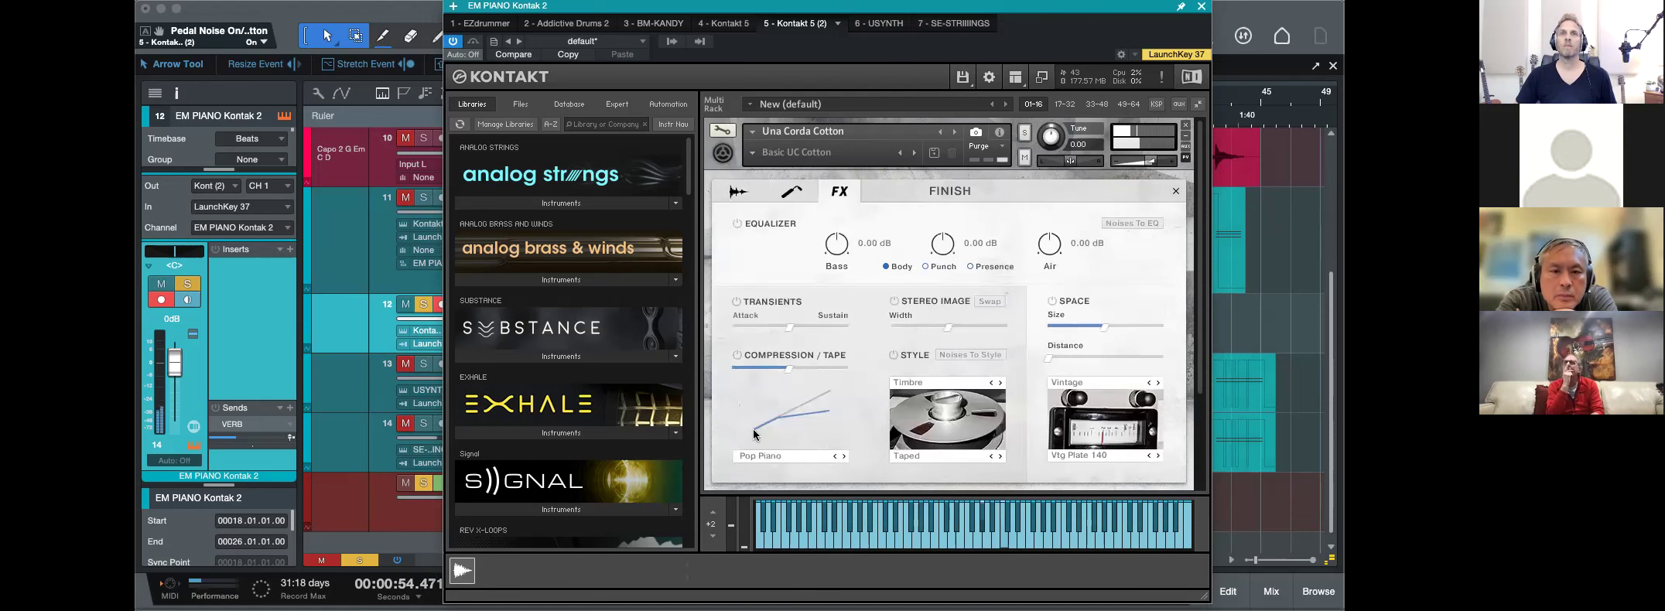
left_click(736, 224)
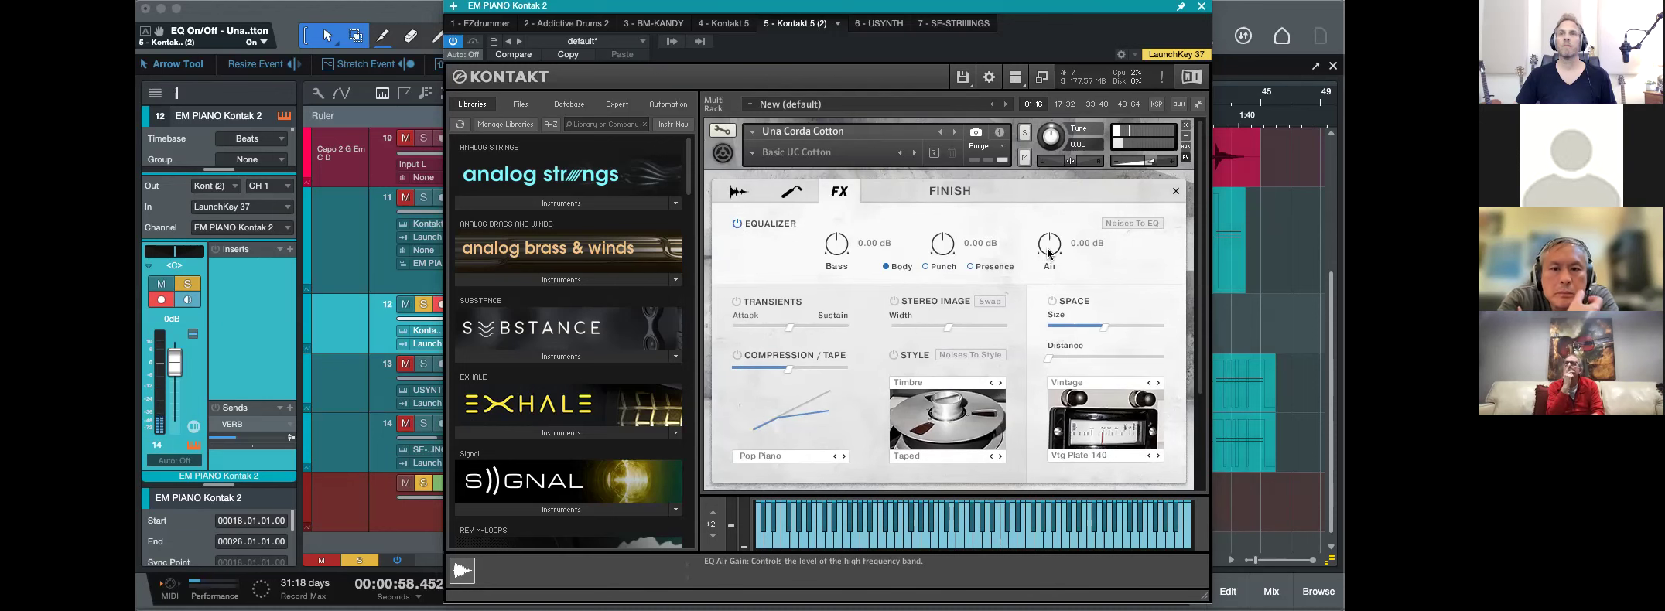
left_click_drag(1047, 247, 1063, 349)
left_click_drag(1050, 281, 1046, 226)
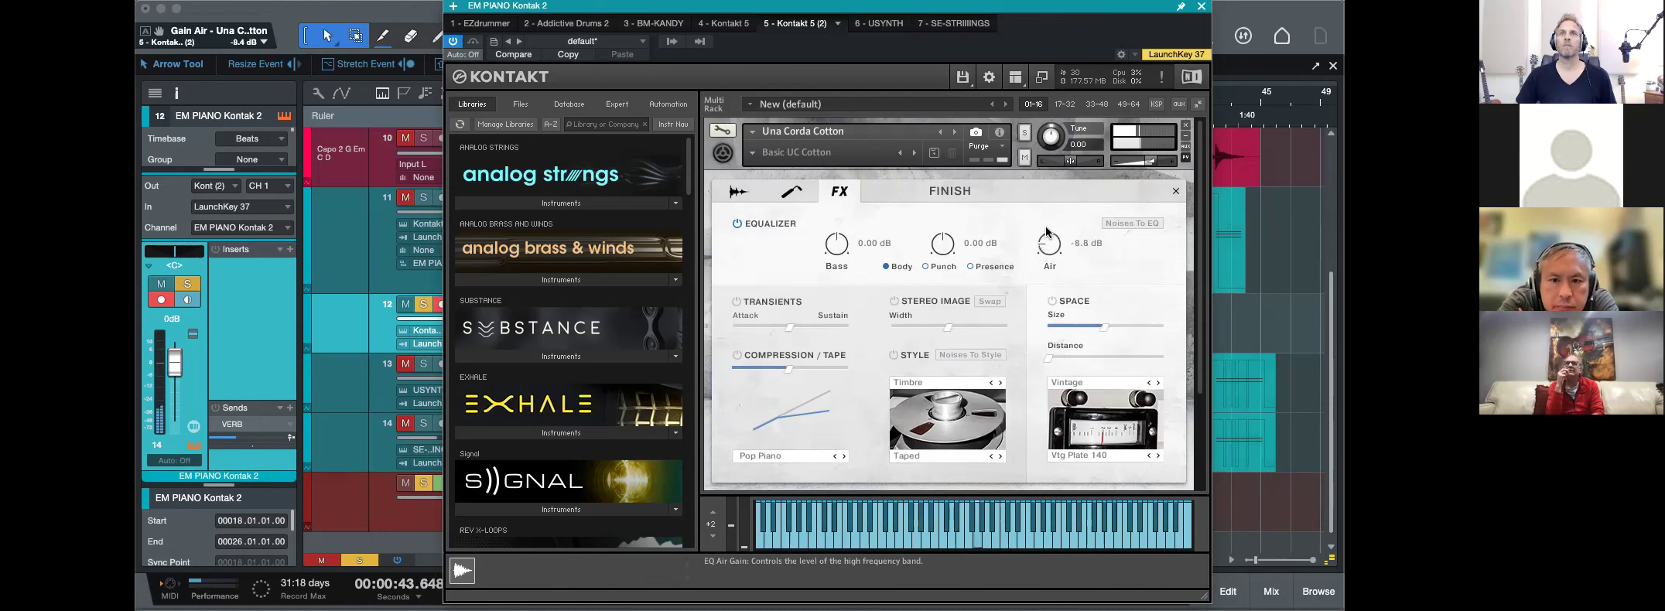
left_click_drag(944, 243, 933, 158)
mouse_move(943, 255)
left_mouse_down()
mouse_move(944, 317)
mouse_move(930, 246)
left_mouse_up()
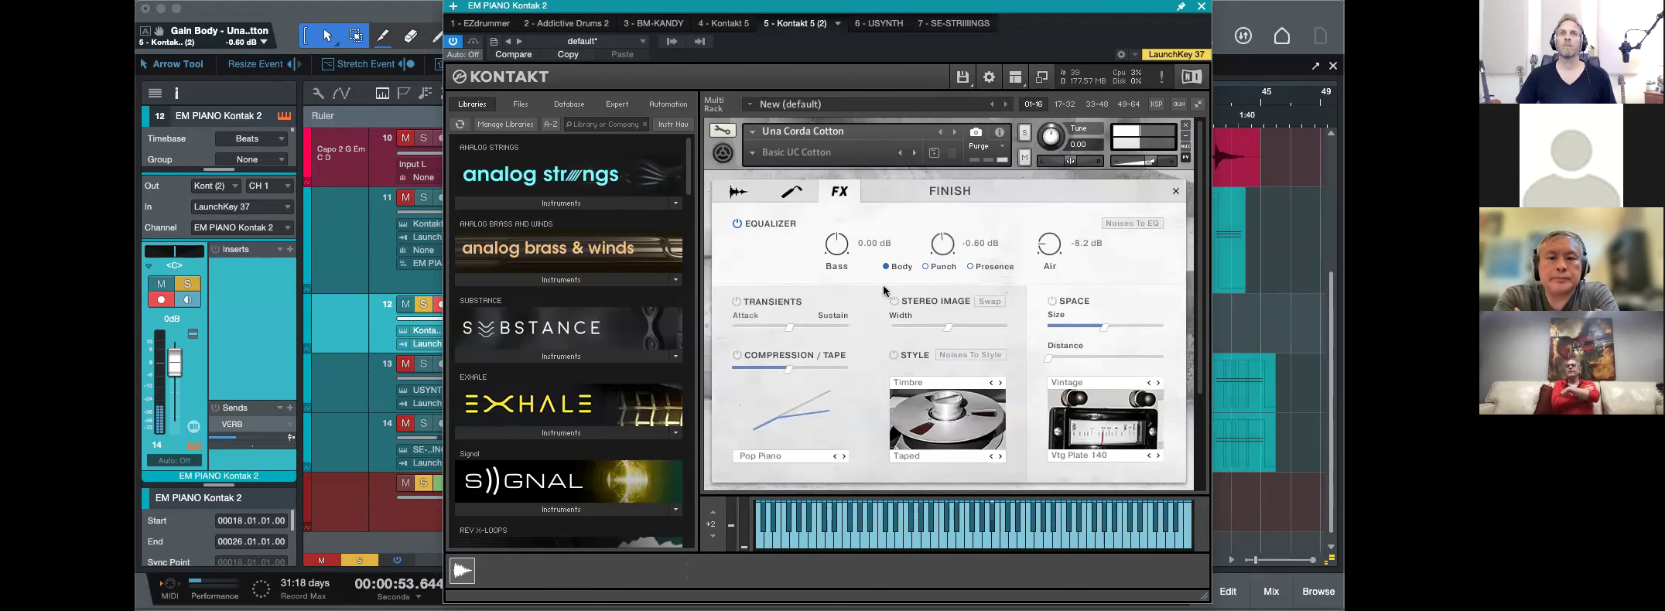
Enable the Space effect with its size raised to 113% and close the piano instrument.
left_click_drag(1106, 328, 1121, 324)
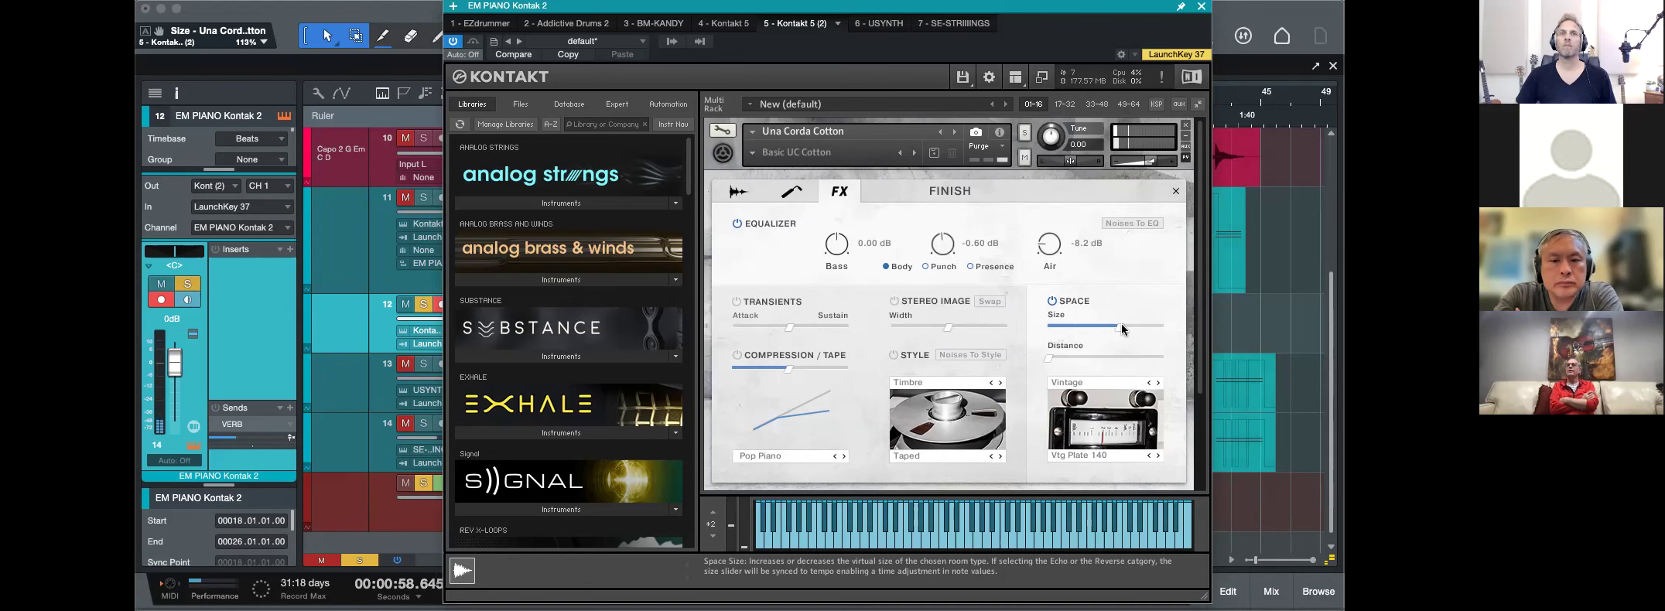
left_click(1175, 191)
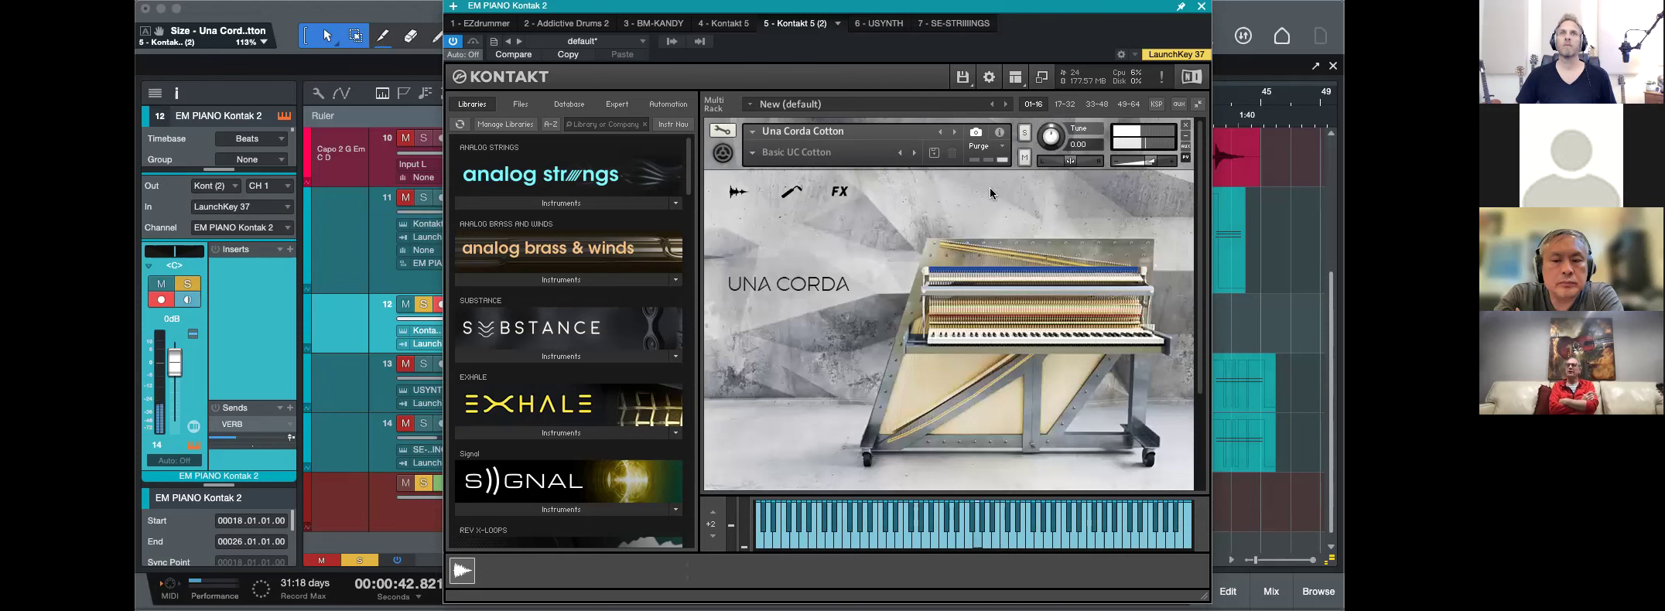
left_click(1200, 8)
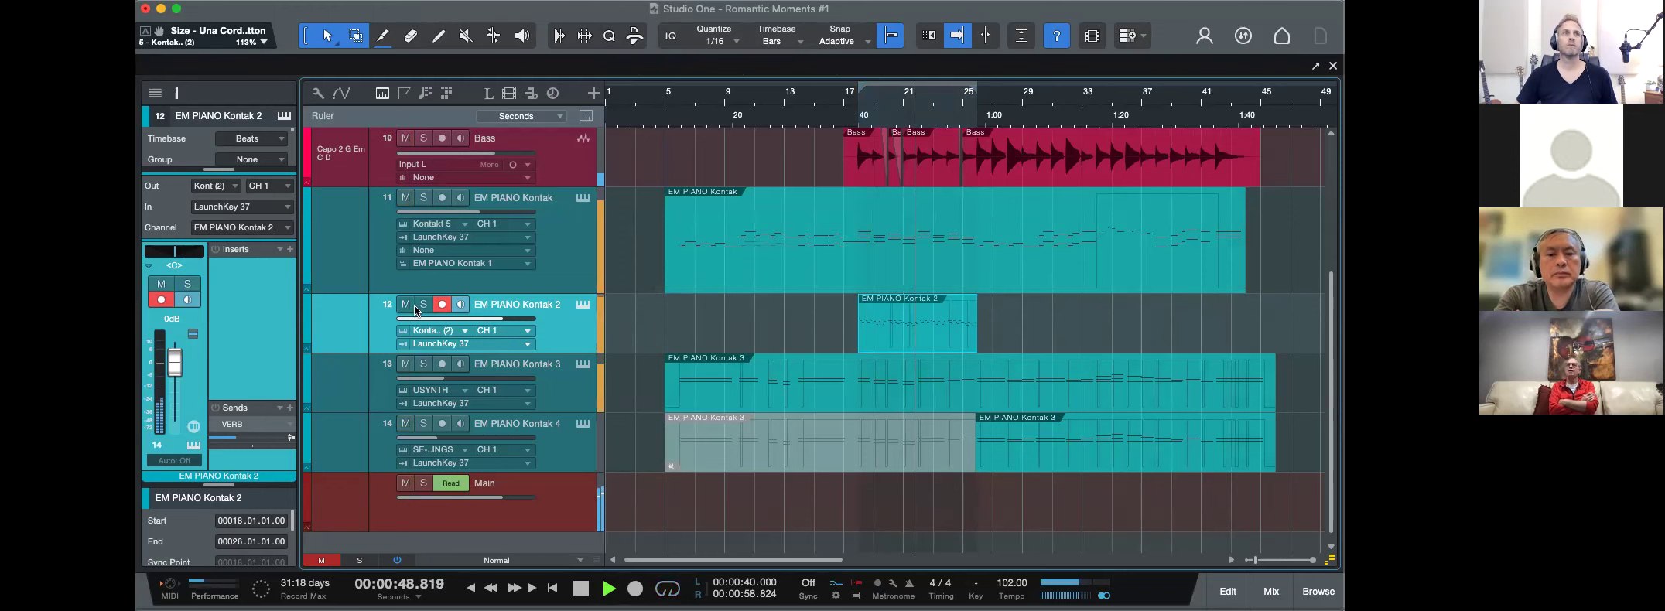
Copy the H-Delay insert from EM PIANO Kontak 3 to EM PIANO Kontak 2 and close its window.
left_click(565, 391)
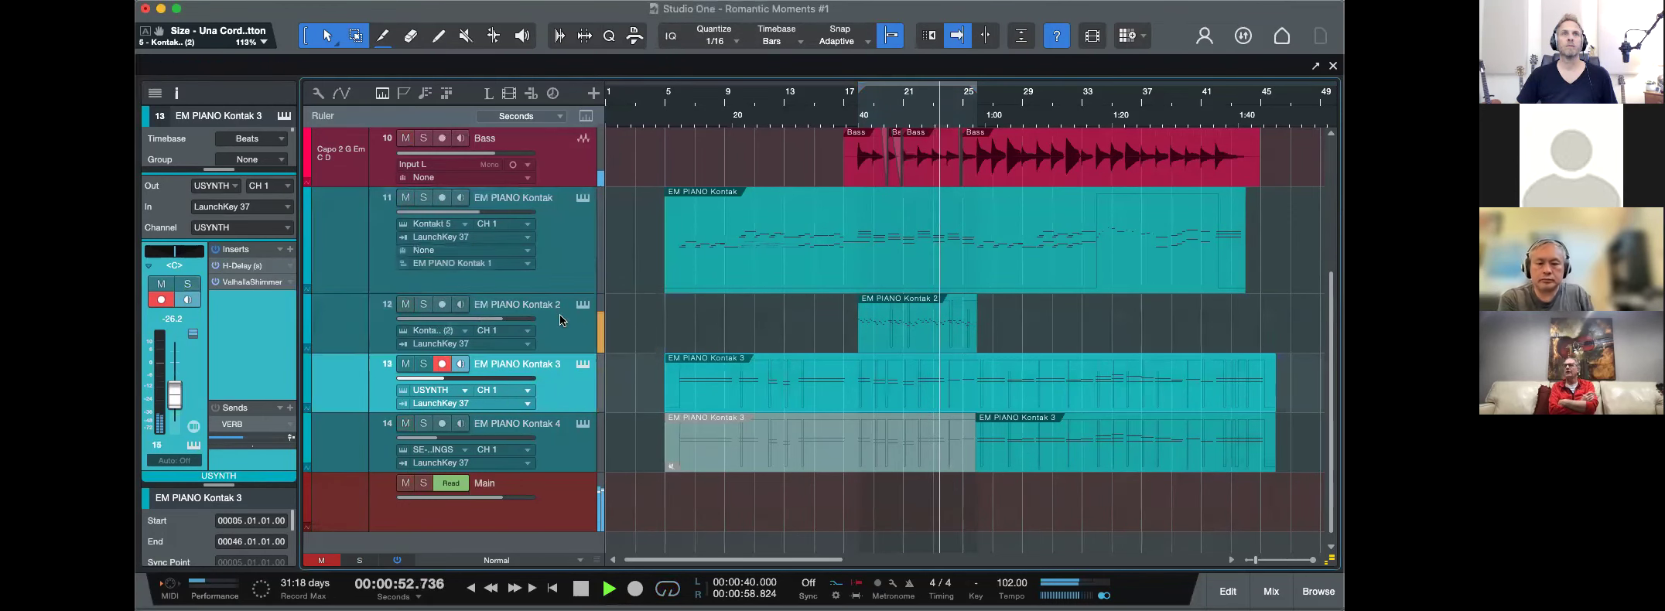
key("F11")
left_click_drag(757, 34, 434, 51)
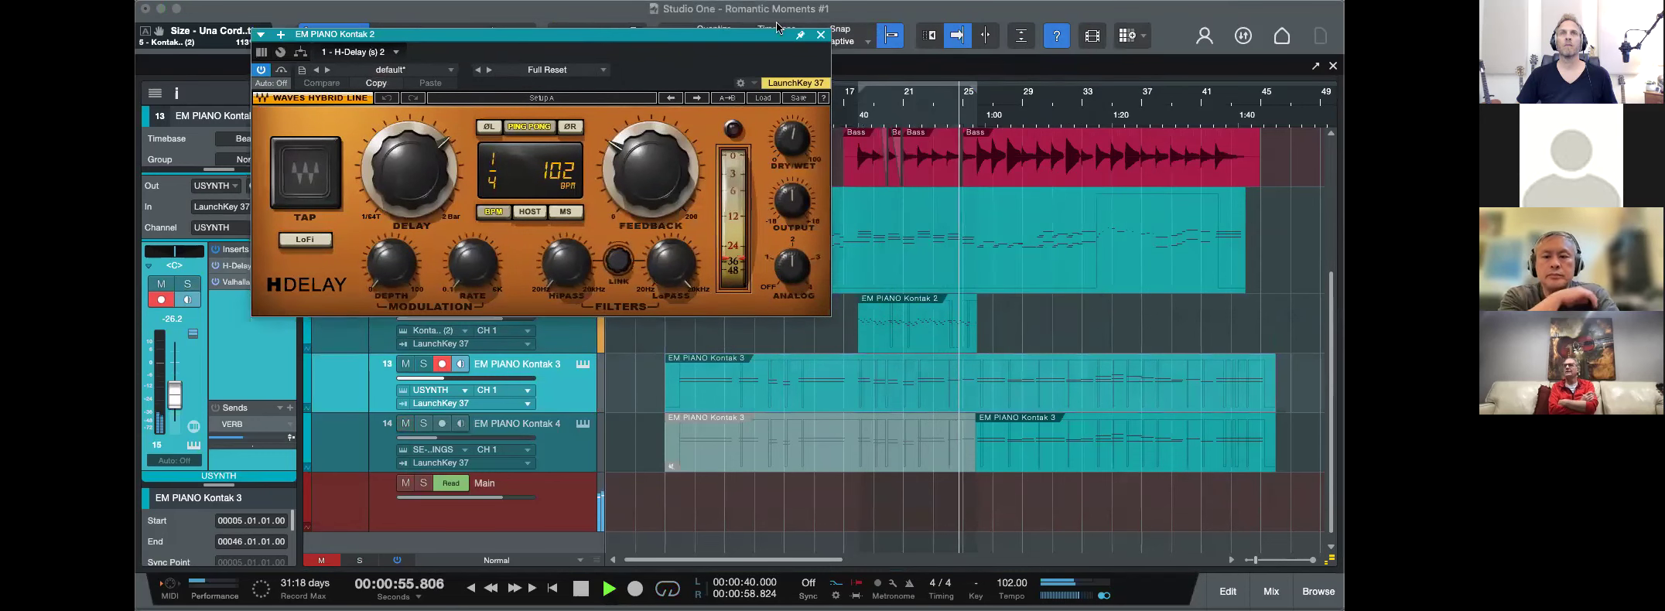
left_click(821, 35)
key("space")
Replay the EM PIANO Kontak 2 part, turn off Ping Pong in its H-Delay, and adjust the delay's Dry/Wet mix.
left_click(857, 113)
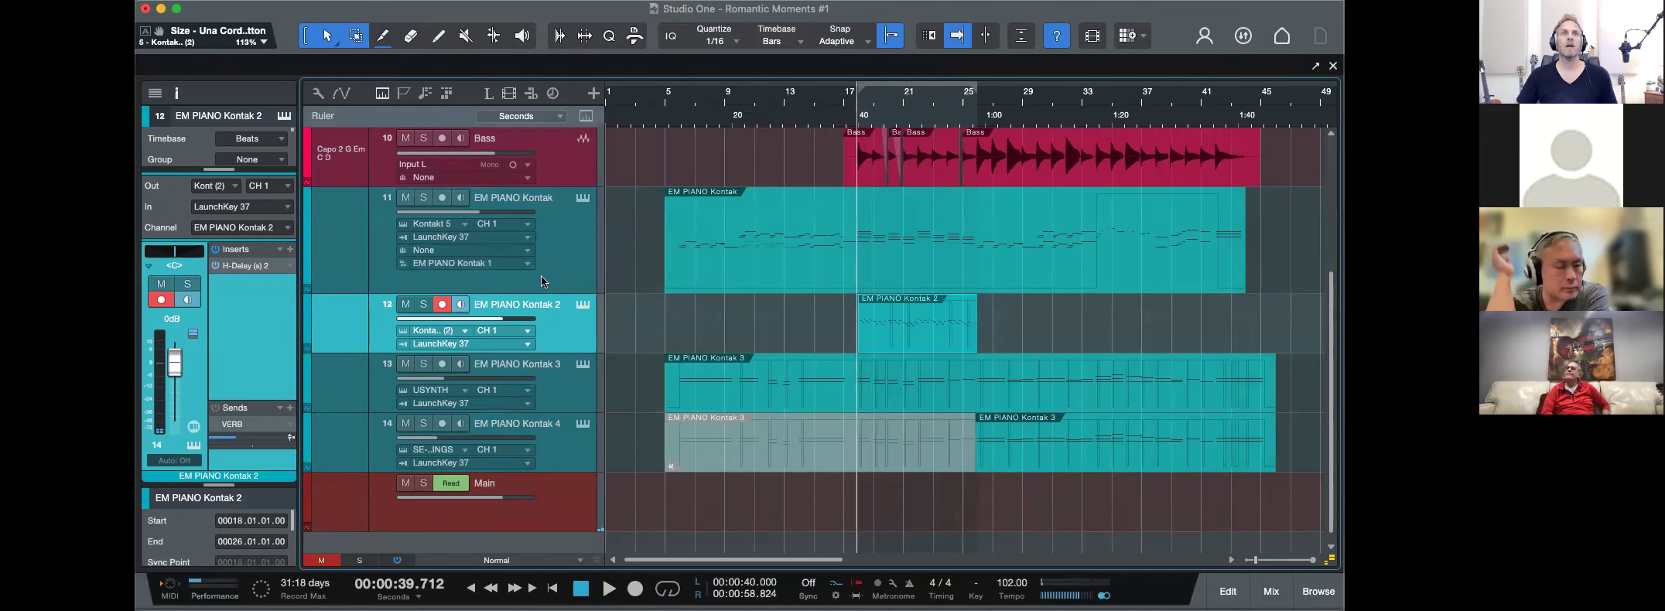
key("space")
left_click(249, 267)
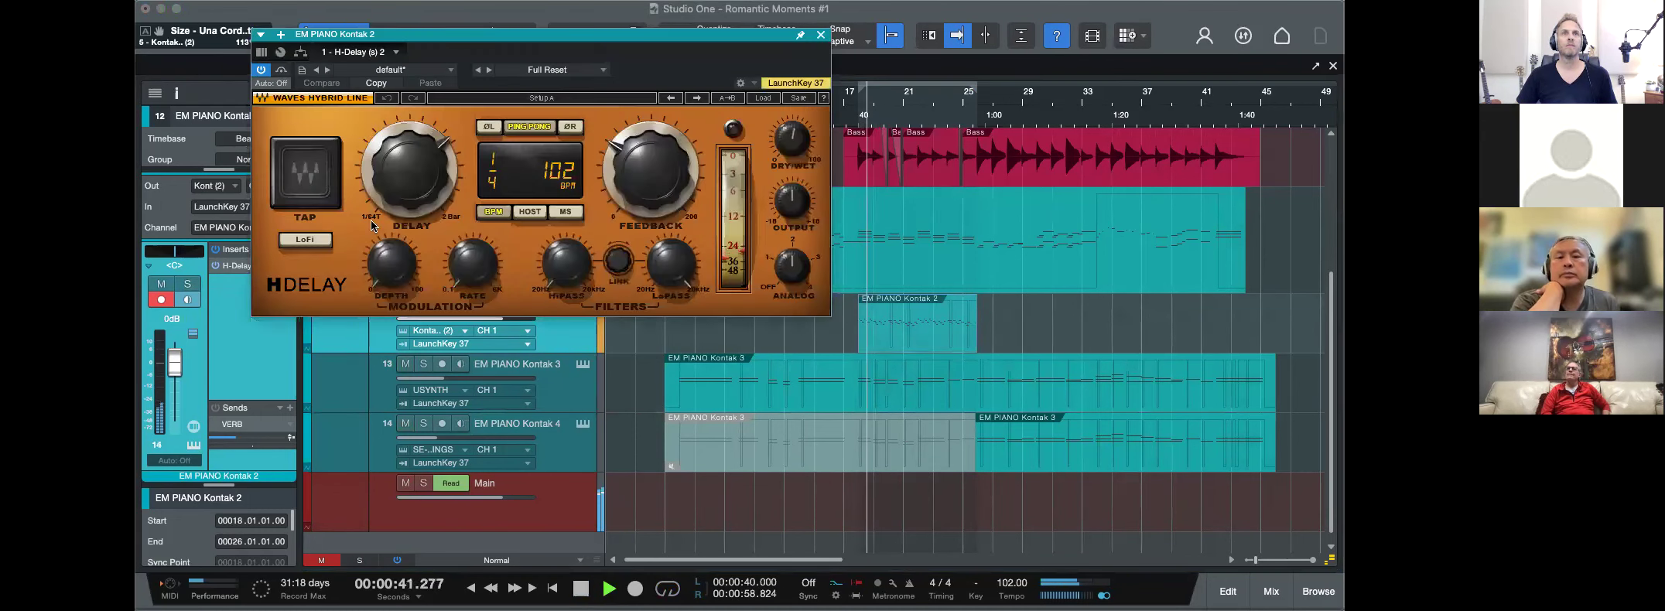
left_click(529, 126)
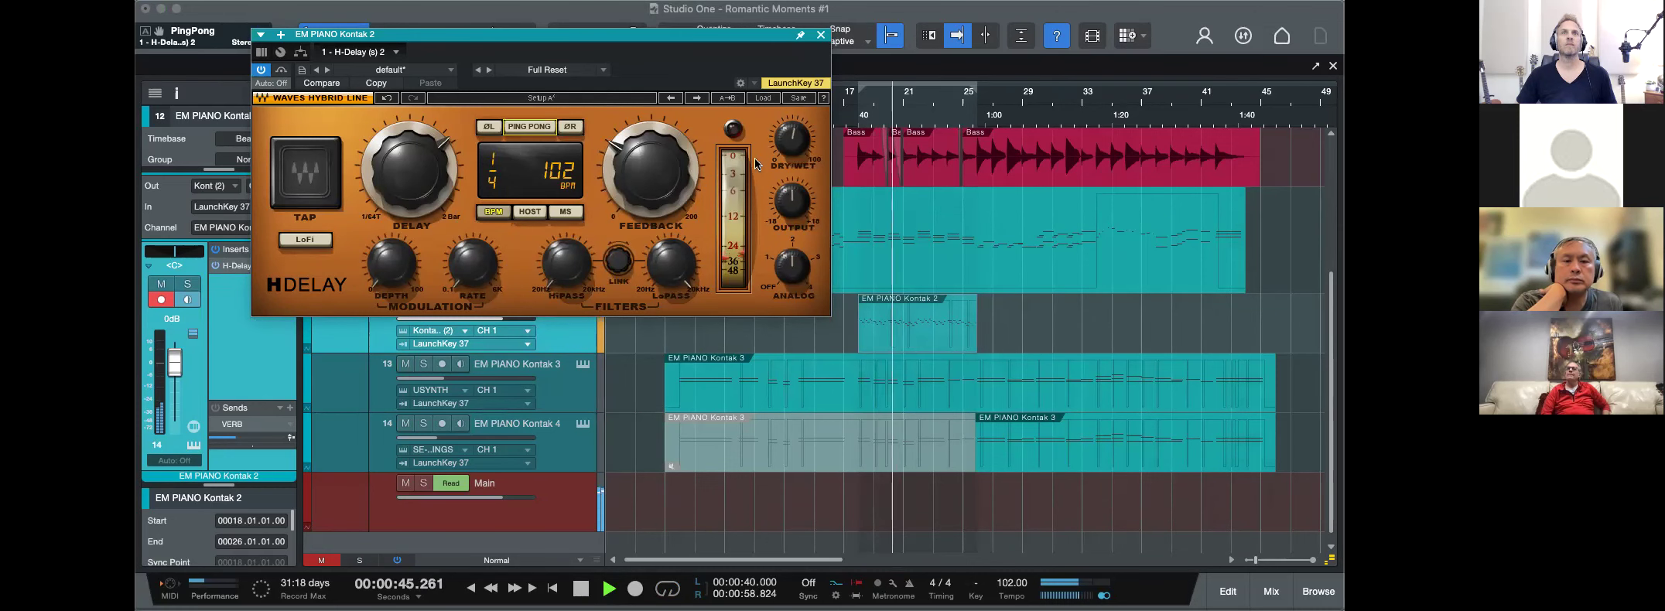
left_click_drag(791, 147, 791, 156)
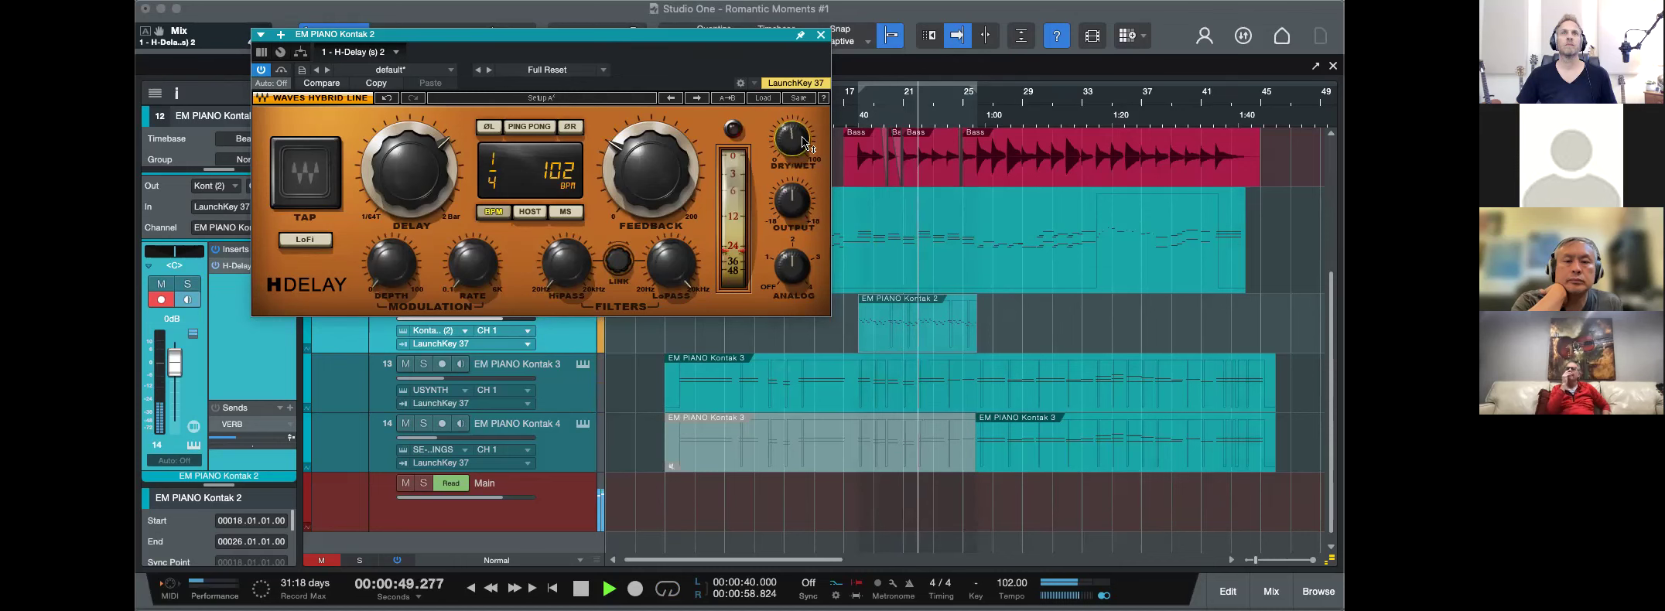
left_click_drag(804, 143, 793, 145)
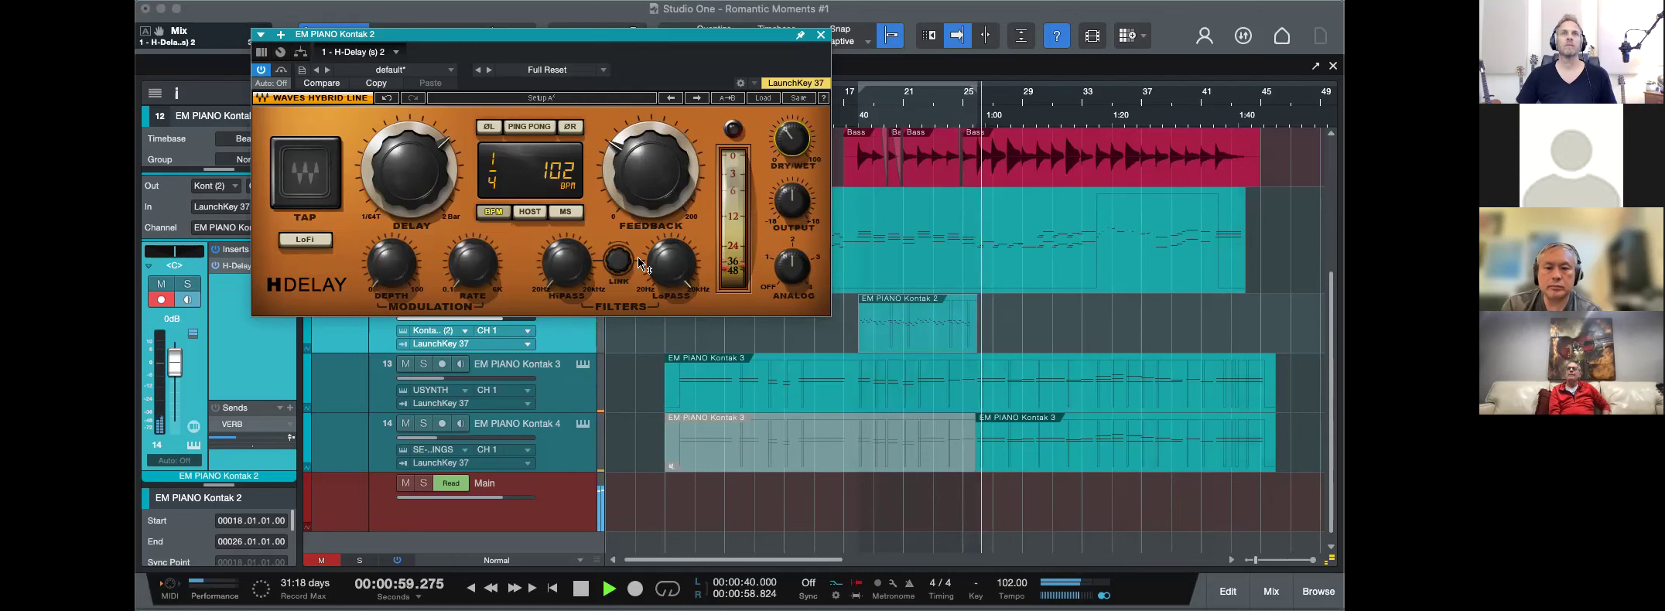
Replay the section, adjust the H-Delay's Analog character, lower its low-pass filter, and close the delay.
left_click(854, 114)
left_click_drag(671, 263, 670, 348)
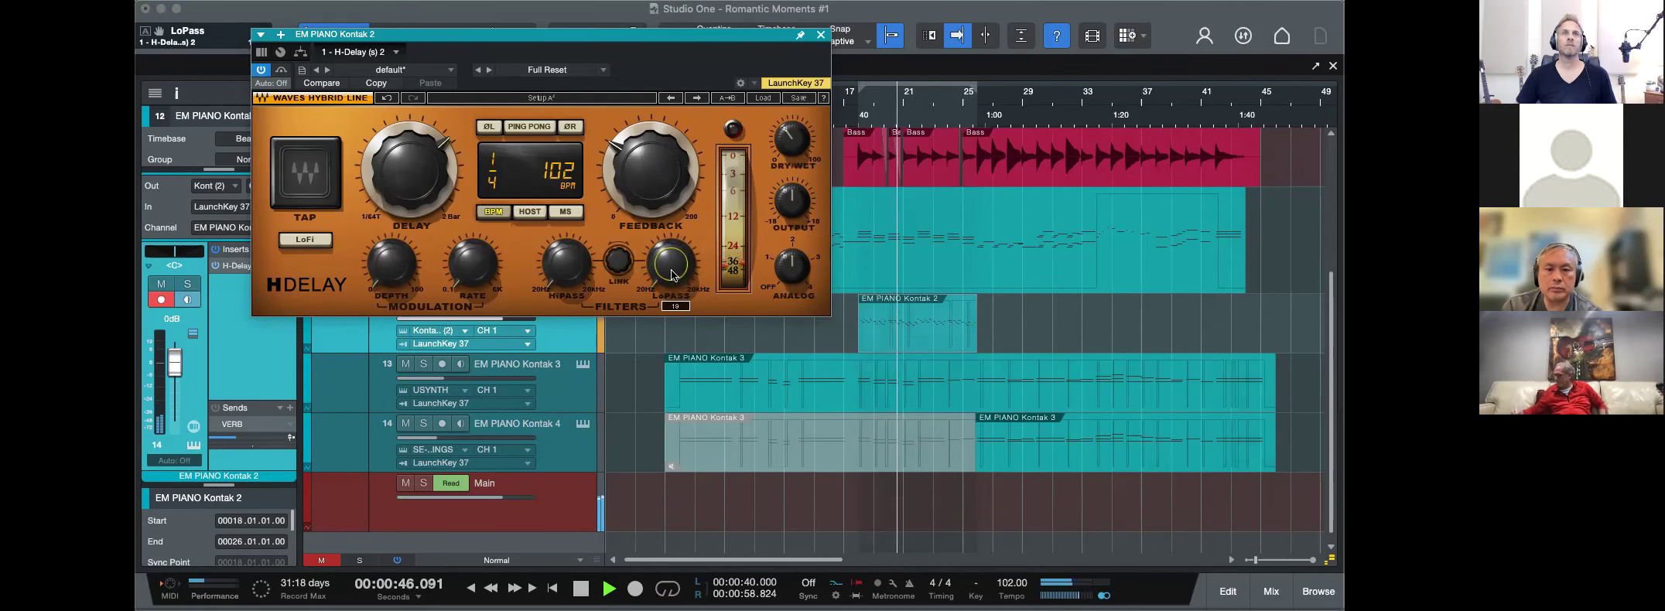
left_click_drag(672, 276, 672, 194)
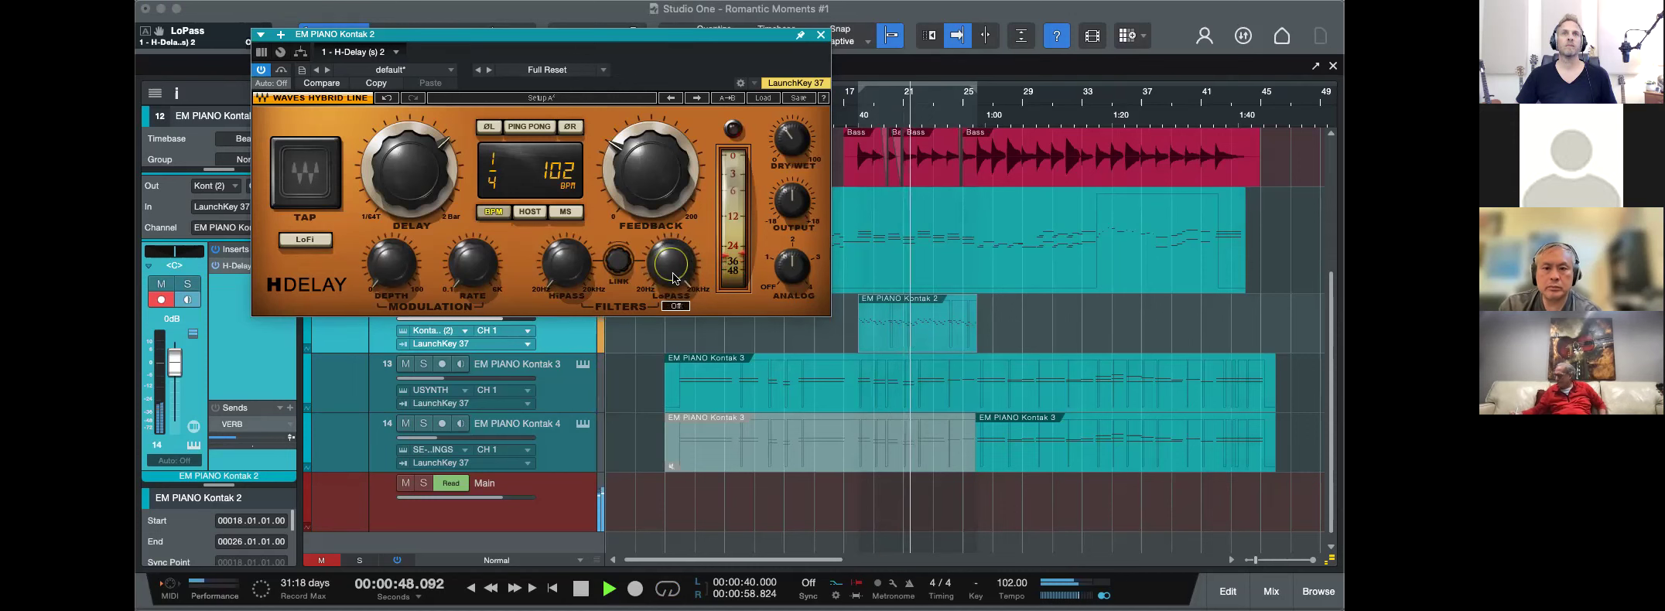
left_click_drag(790, 269, 786, 257)
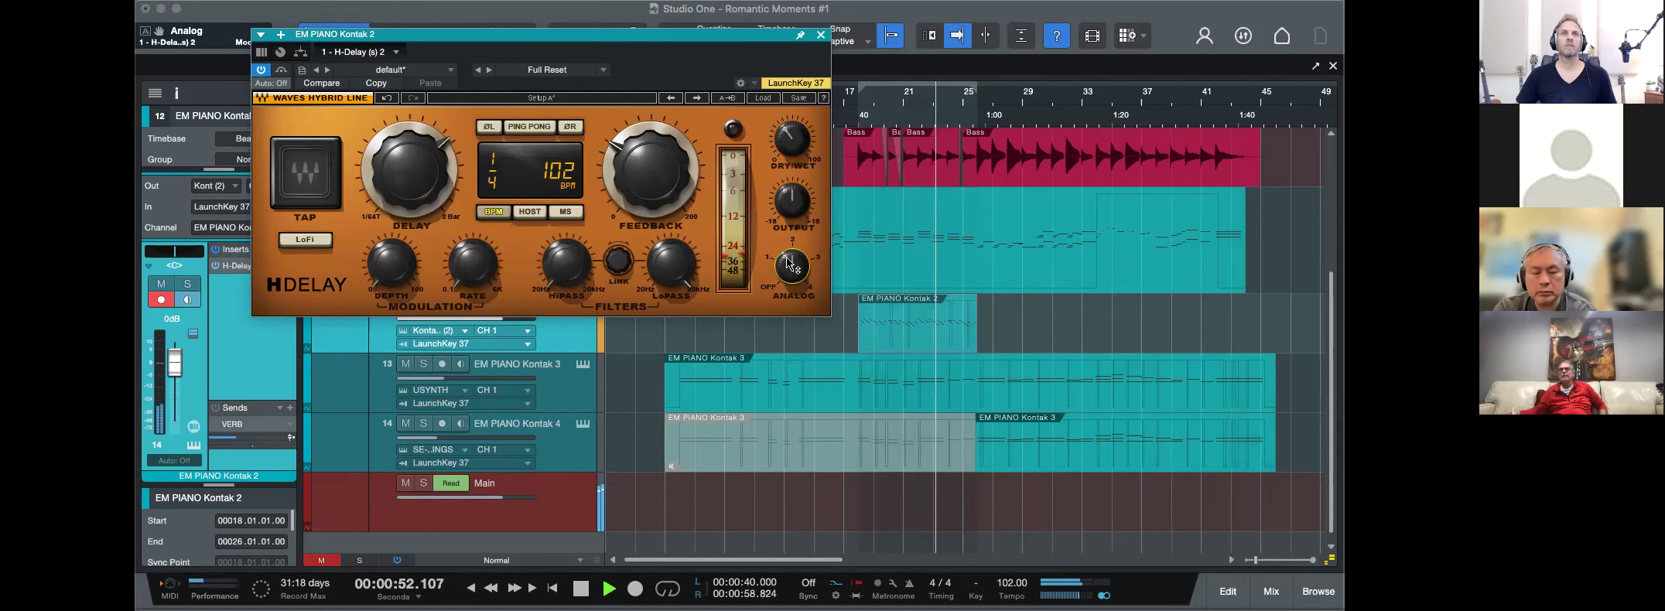
left_click_drag(675, 268, 674, 281)
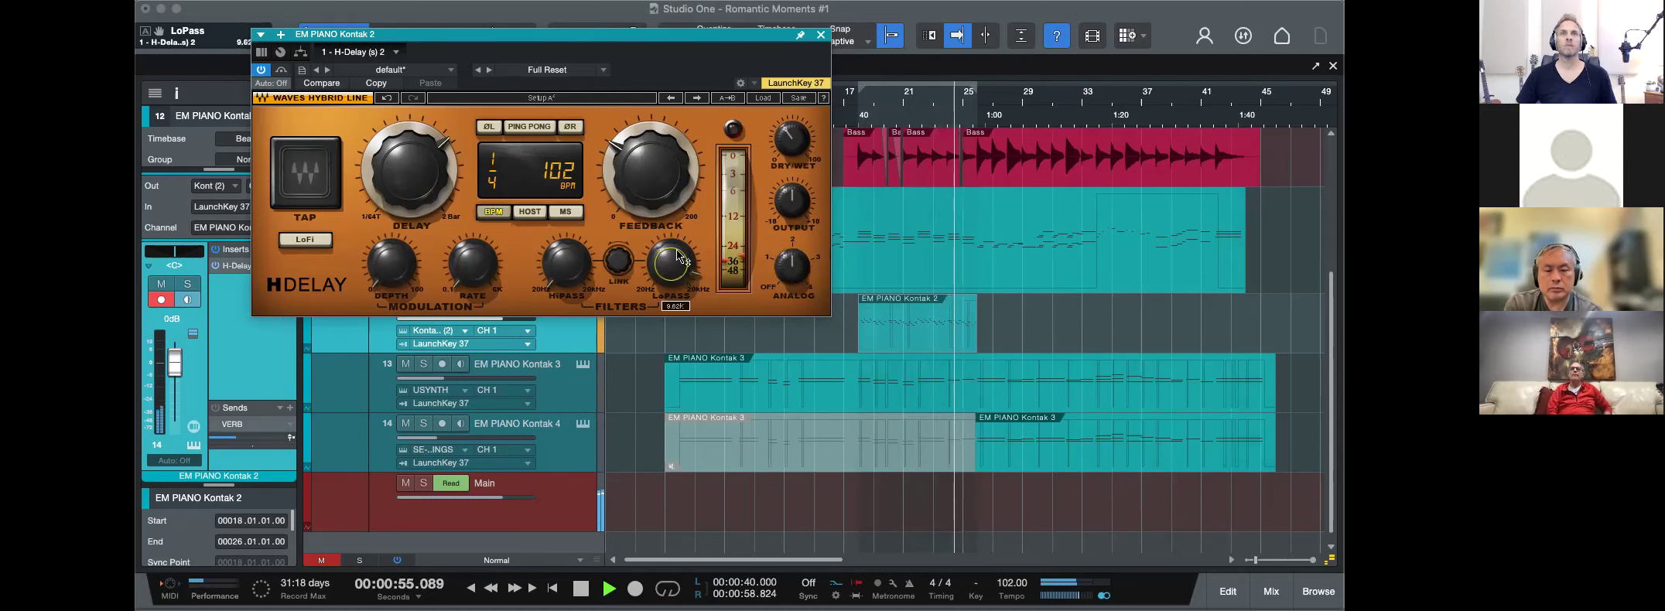
left_click(820, 34)
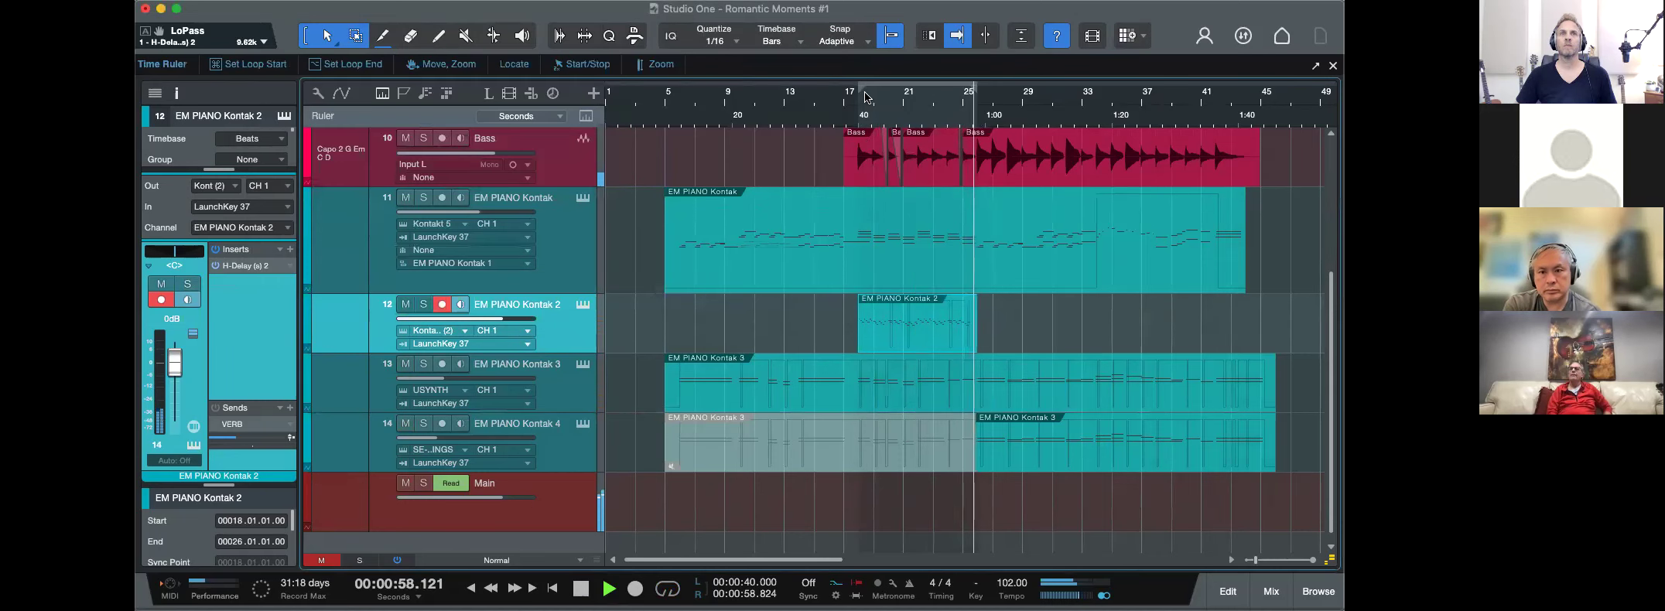
Check the EM PIANO Kontak 2 instrument, play from about bar 5, and briefly solo EM PIANO Kontak 3.
left_click(582, 305)
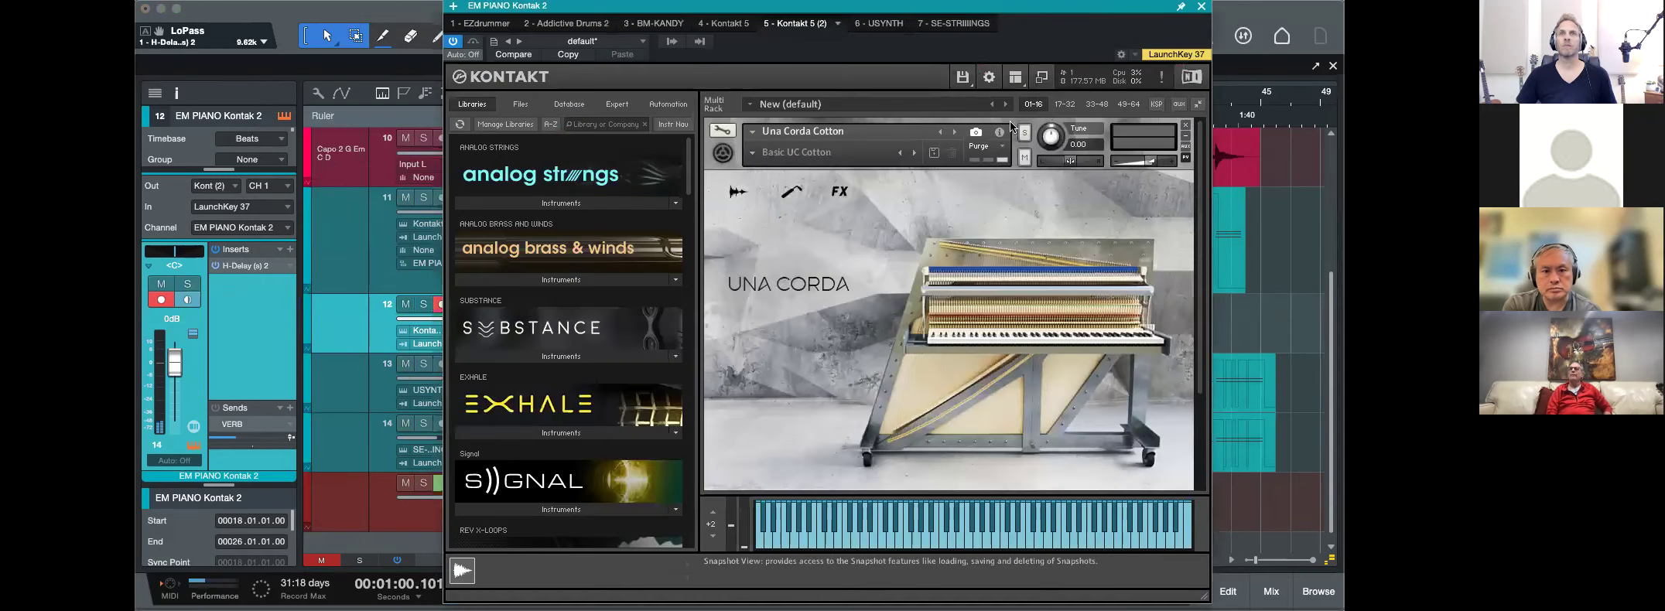
left_click(1200, 5)
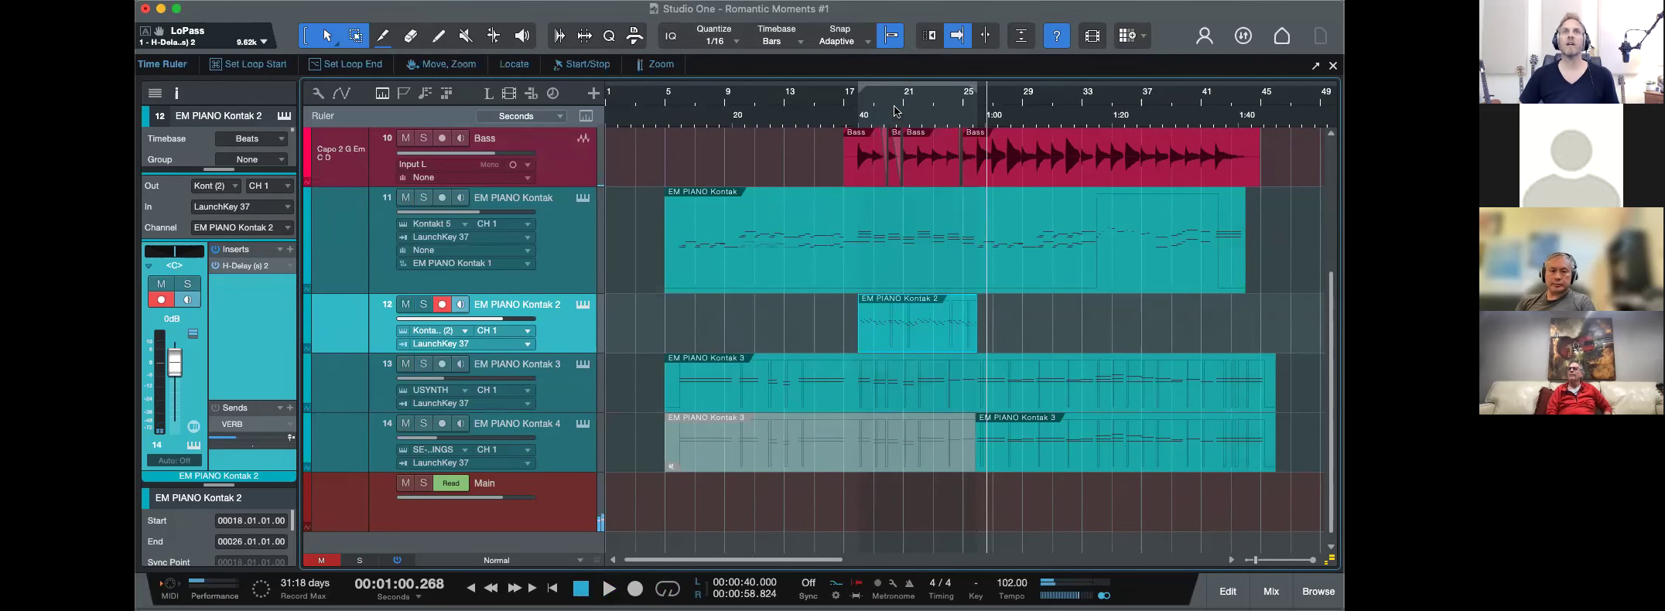
left_click(676, 108)
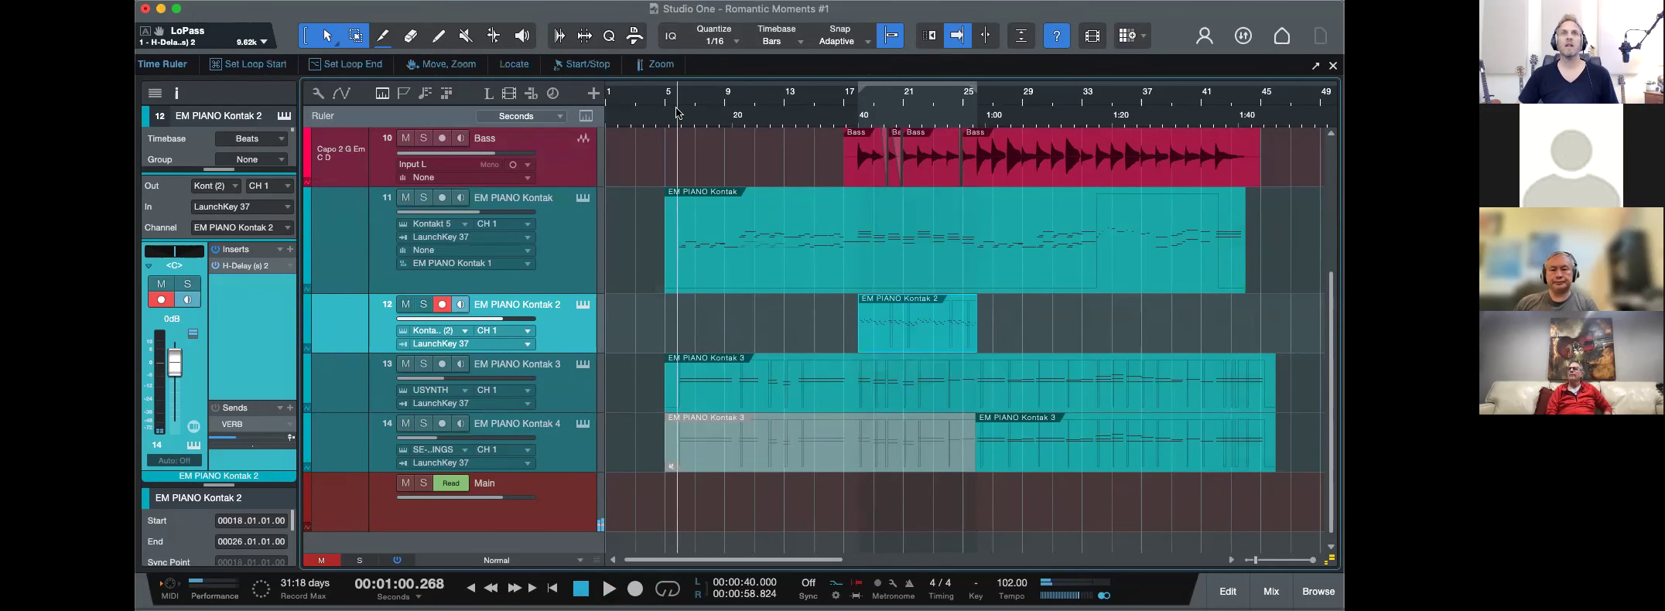
key("space")
left_click(567, 393)
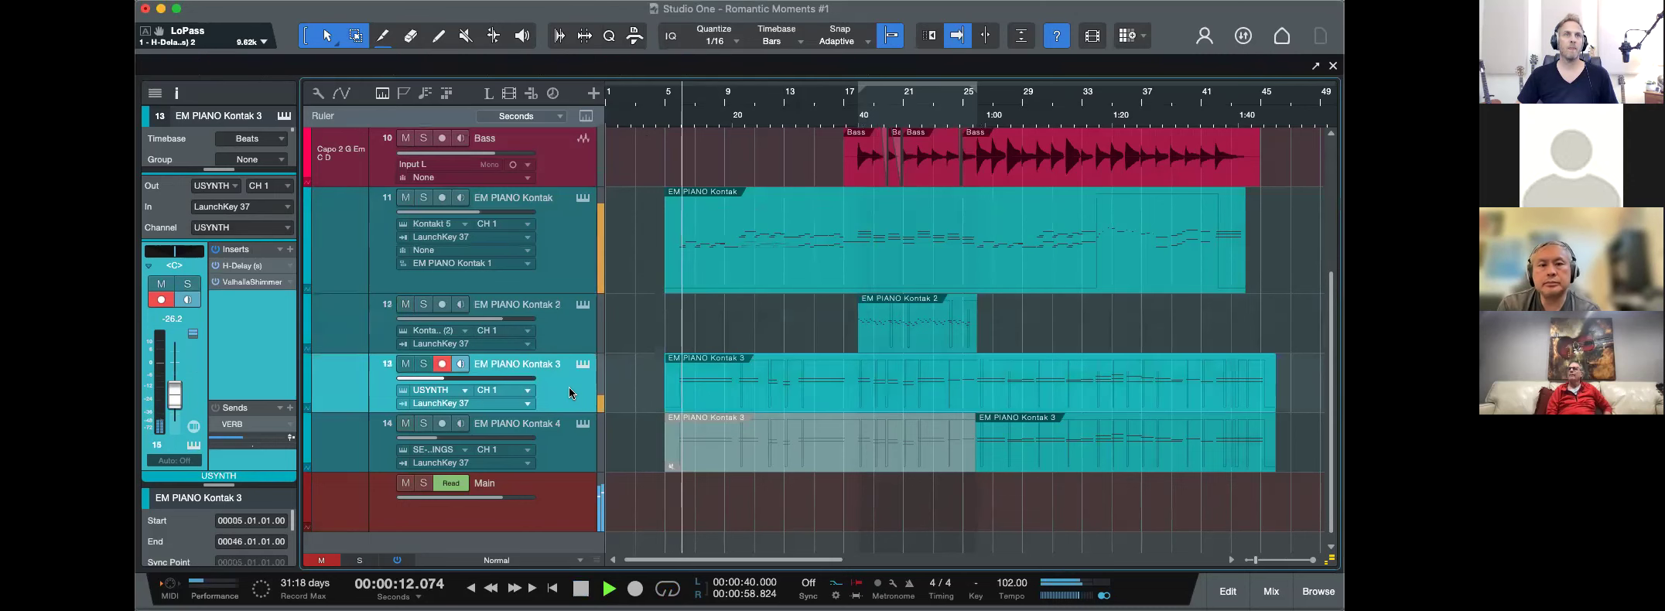
left_click(424, 366)
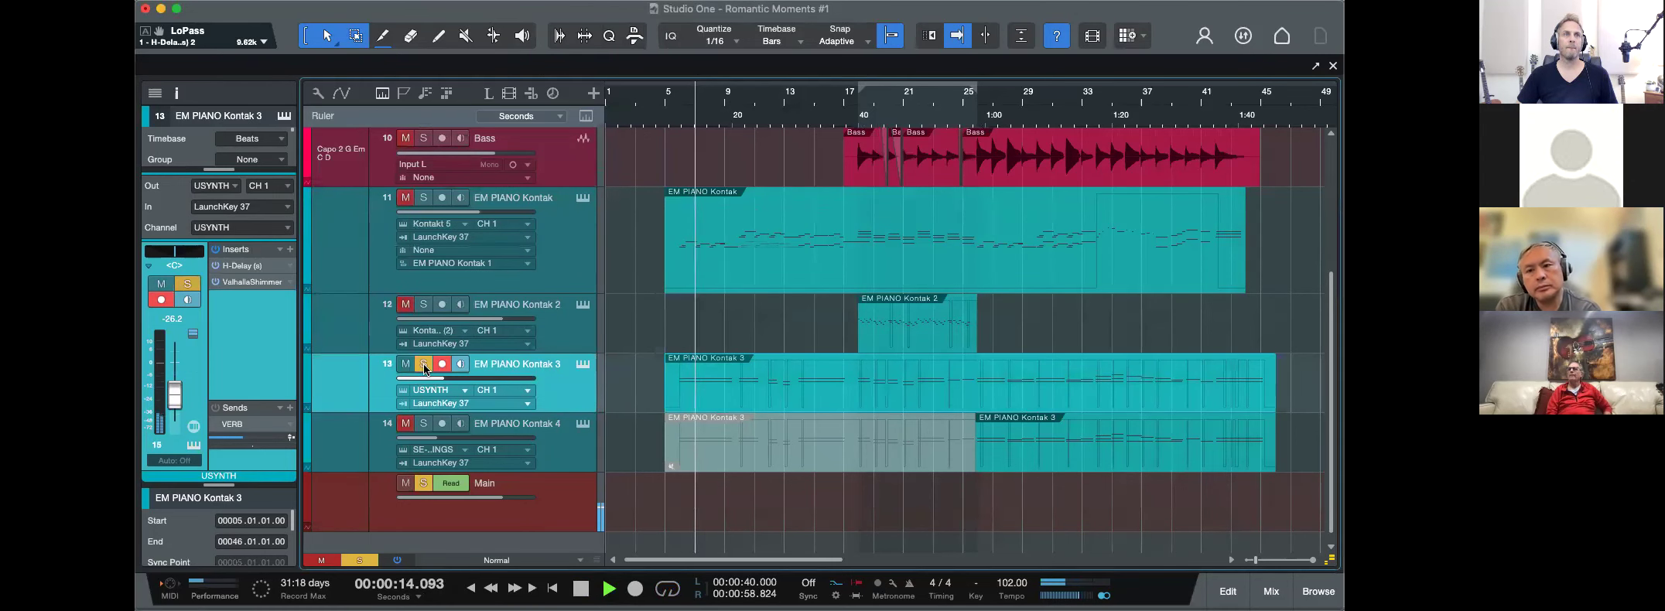
left_click(422, 364)
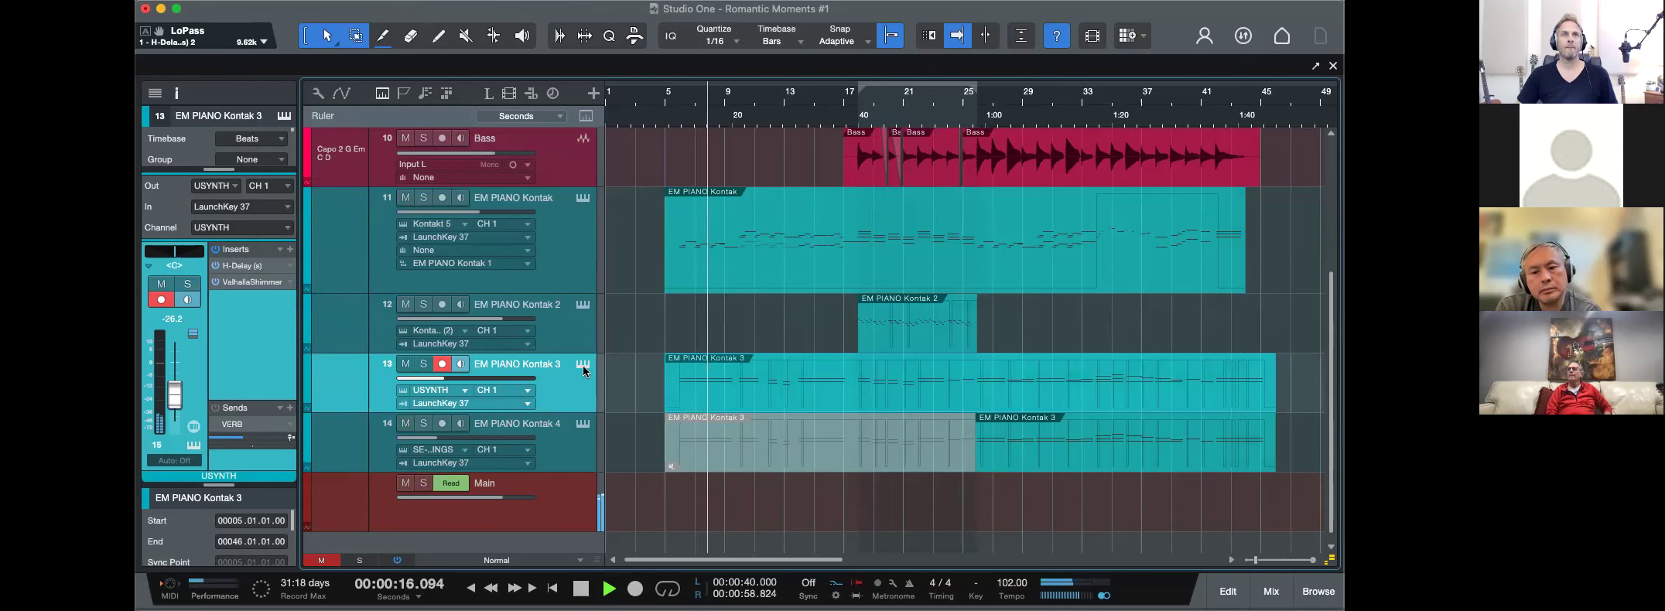
Insert H-EQ (s) on the EM PIANO Kontak 3 track and enable its high-pass filter.
left_click(291, 249)
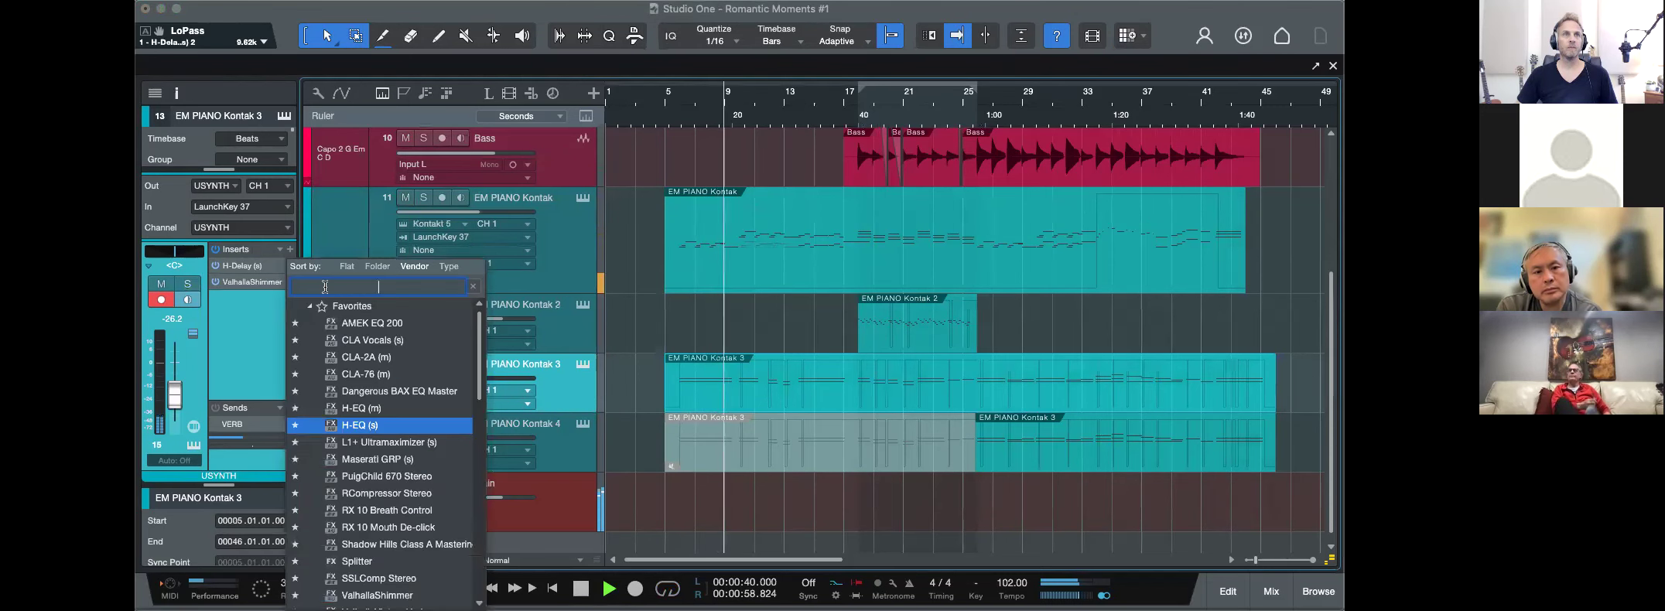
left_click(363, 425)
left_click(340, 331)
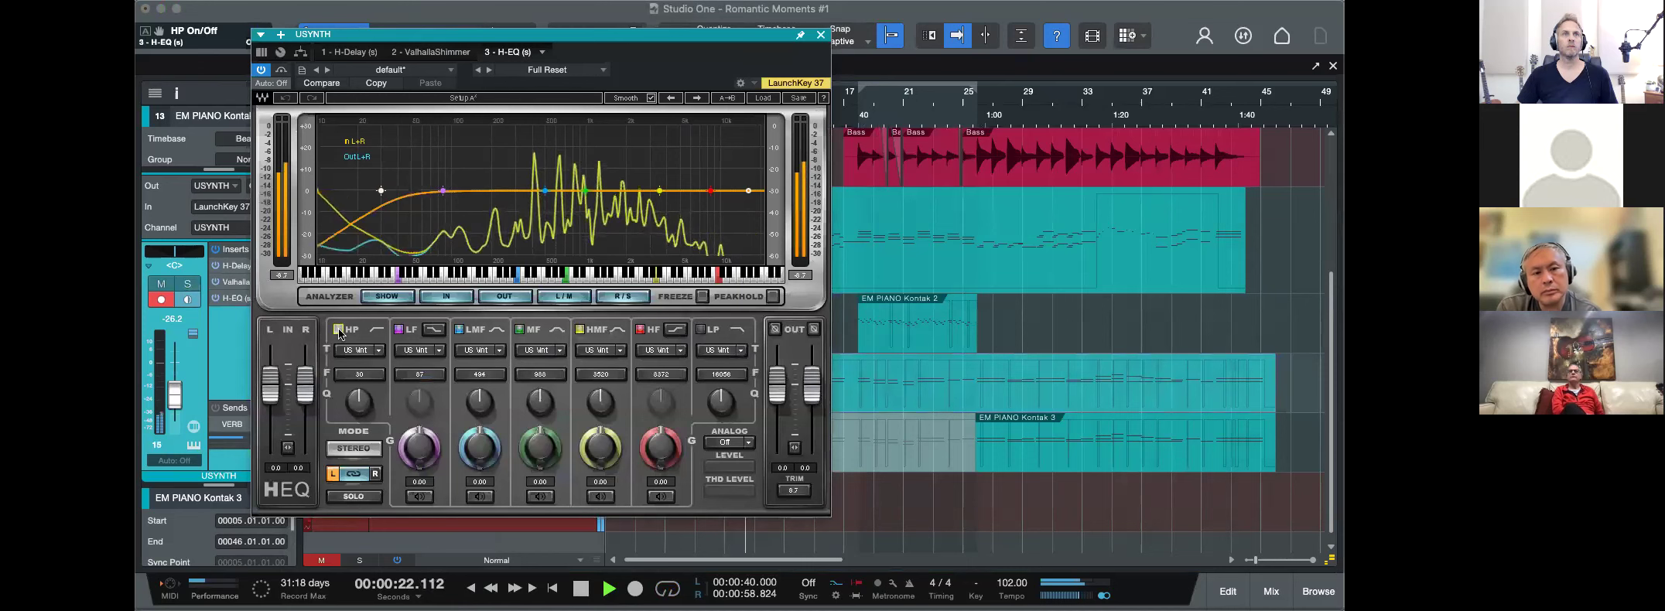
Change the high-pass filter type in the USYNTH H-EQ, set its frequency to 226 Hz, stop playback, and close the equalizer.
left_click(358, 350)
left_click(368, 397)
left_click_drag(381, 190, 499, 190)
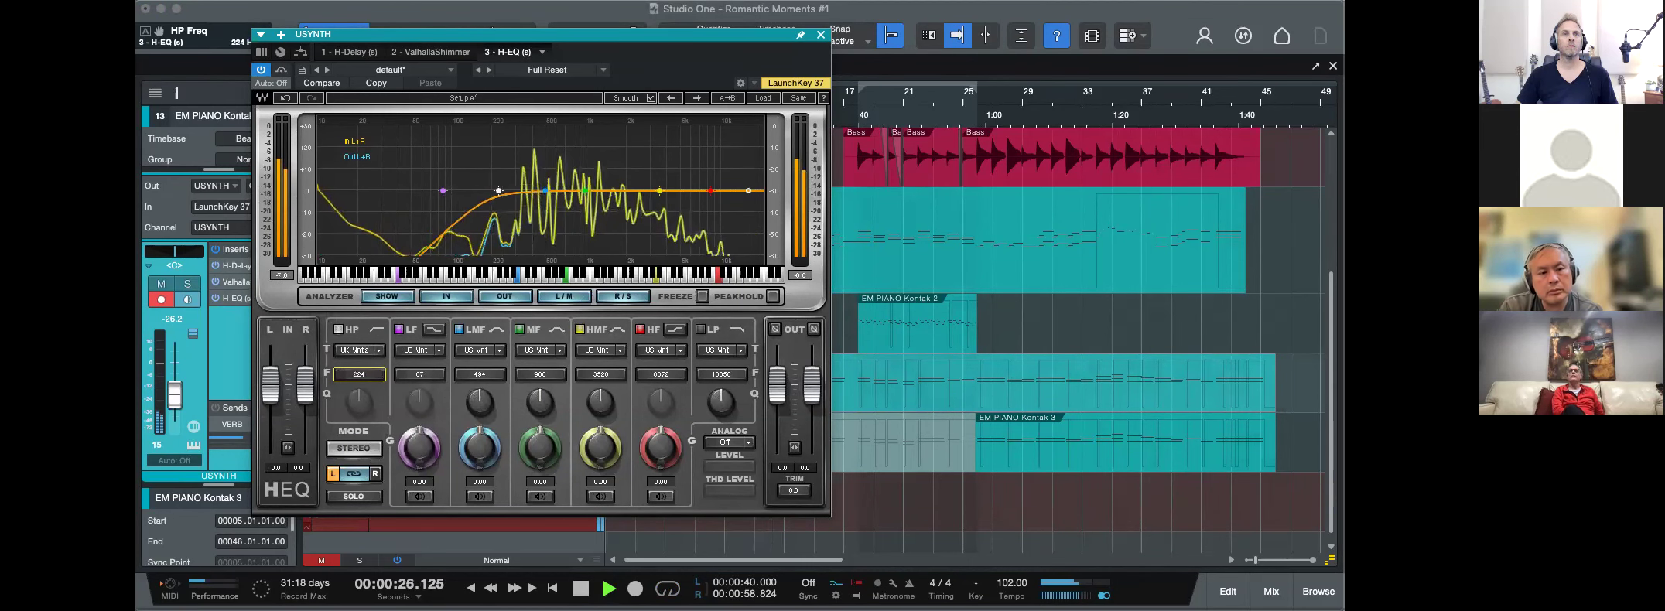
key("space")
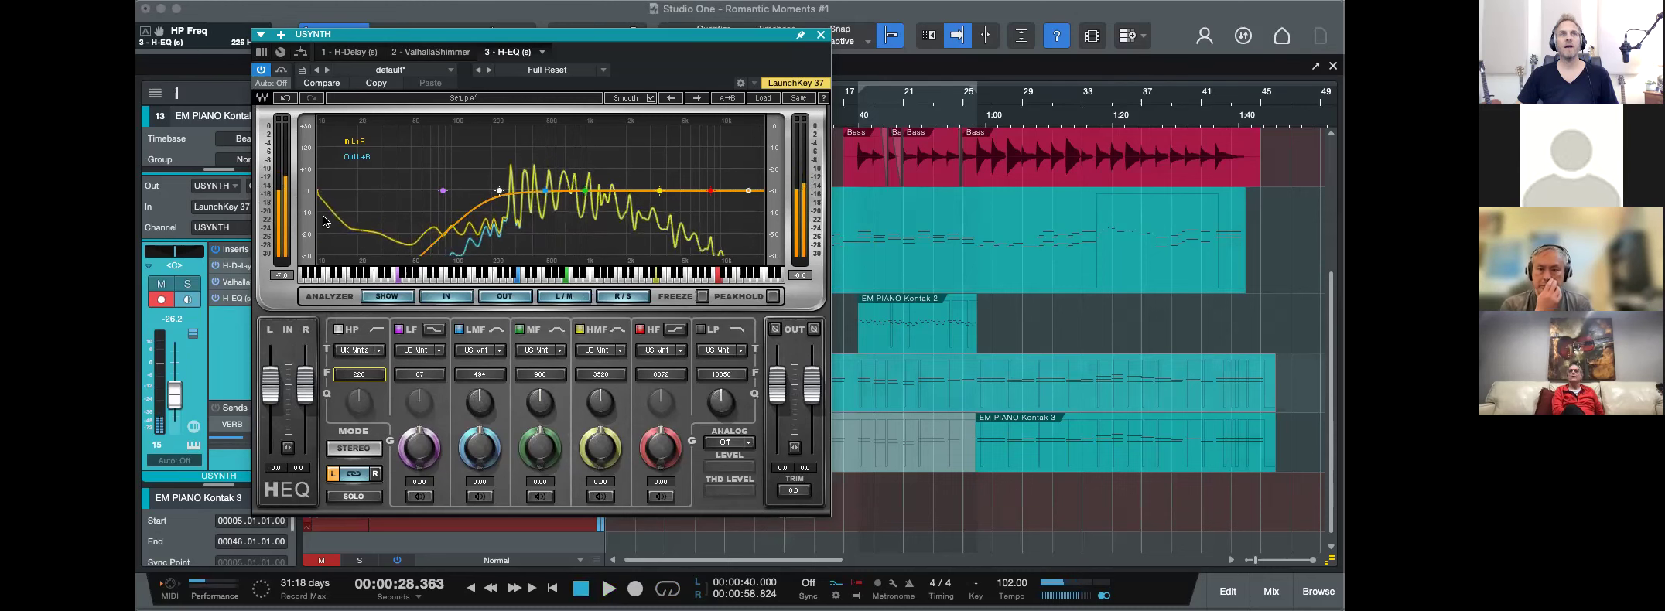
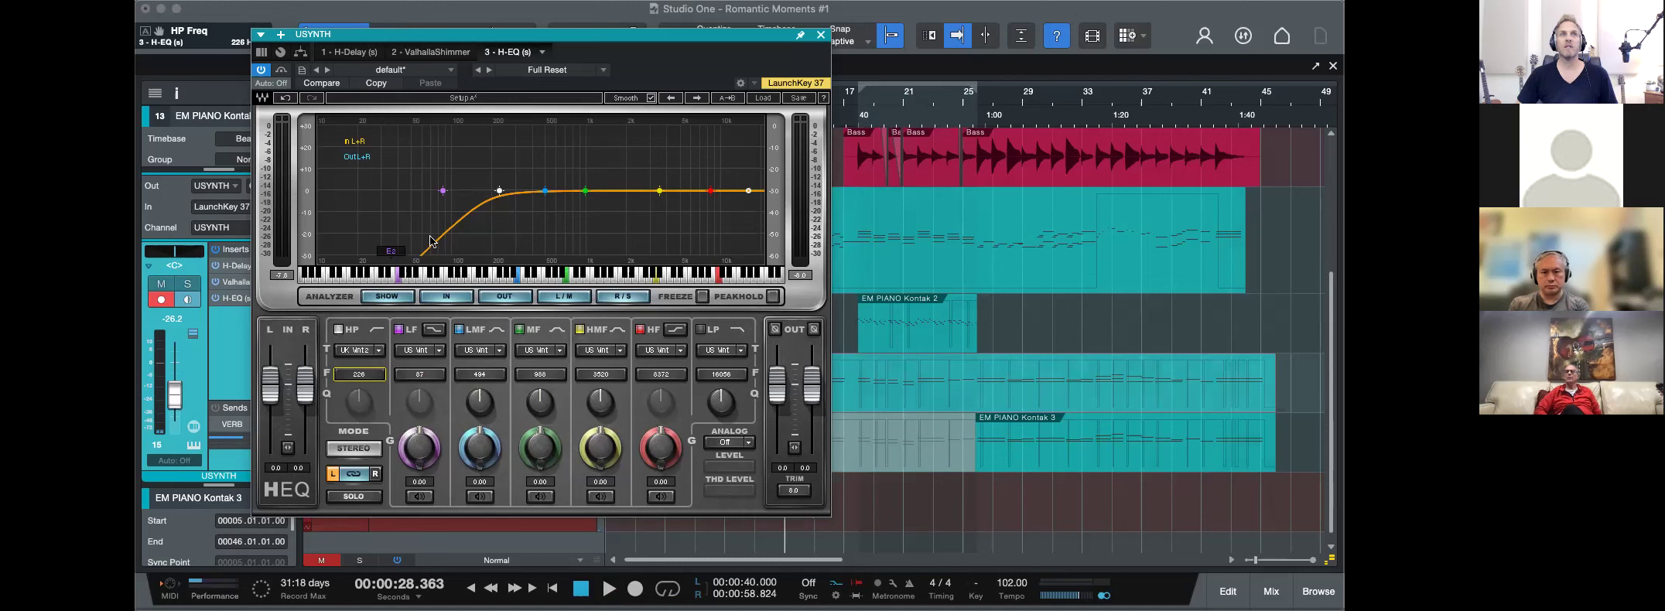
left_click(821, 35)
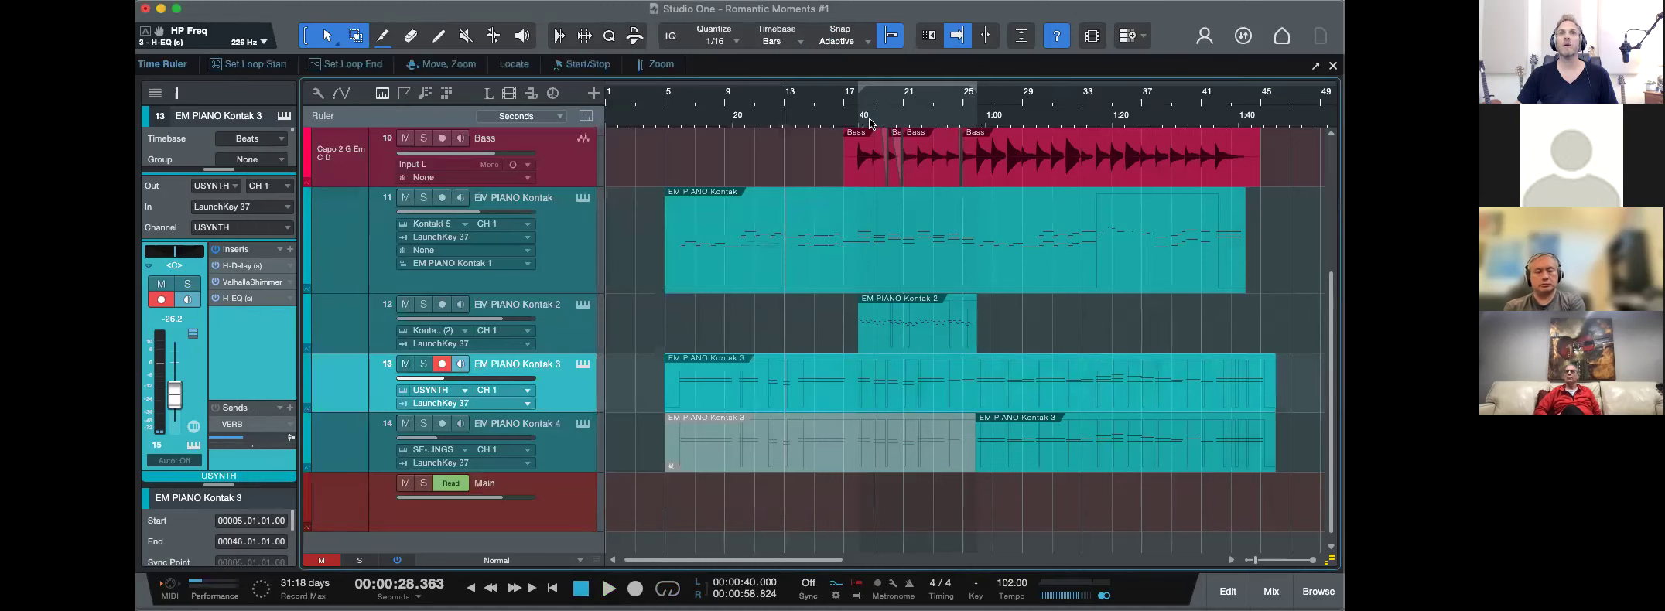
Play from about bar 25, copy the H-EQ from EM PIANO Kontak 3 to EM PIANO Kontak 4, and set its high-pass to 143 Hz.
left_click(577, 445)
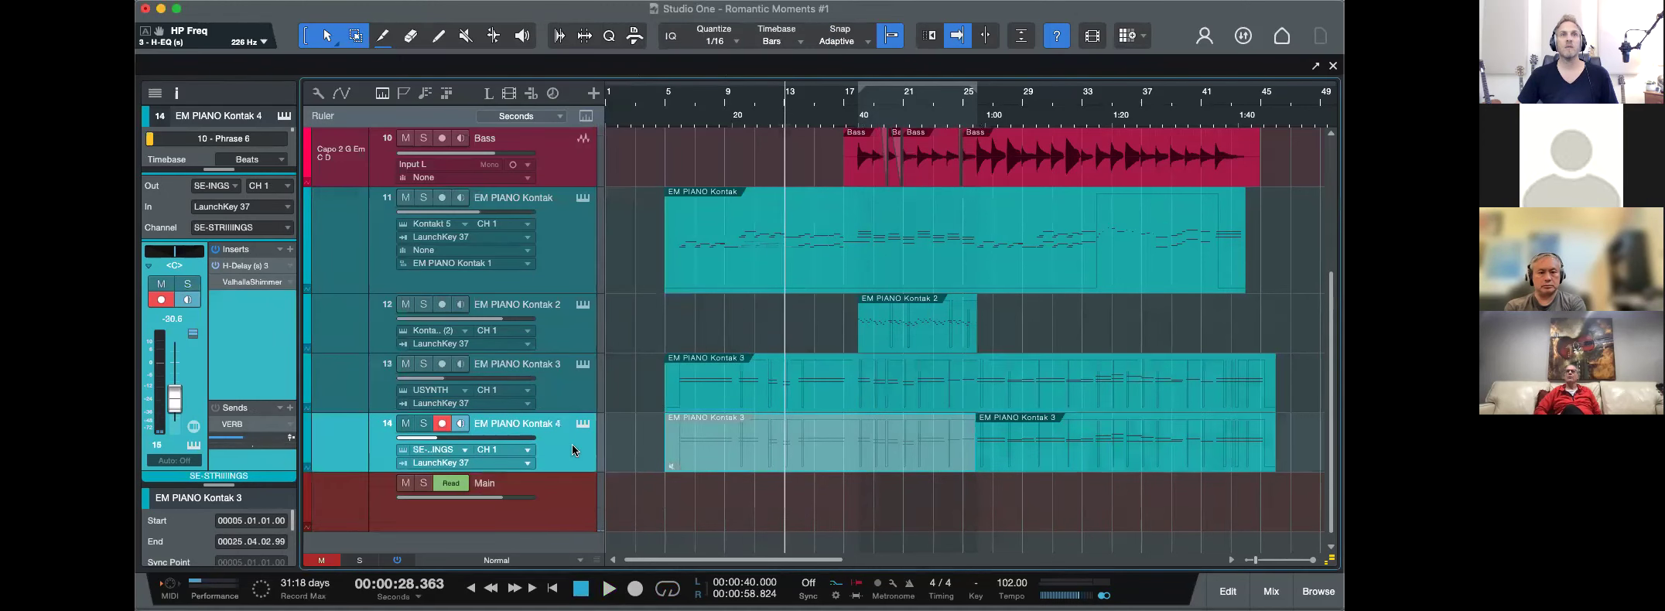
left_click(964, 111)
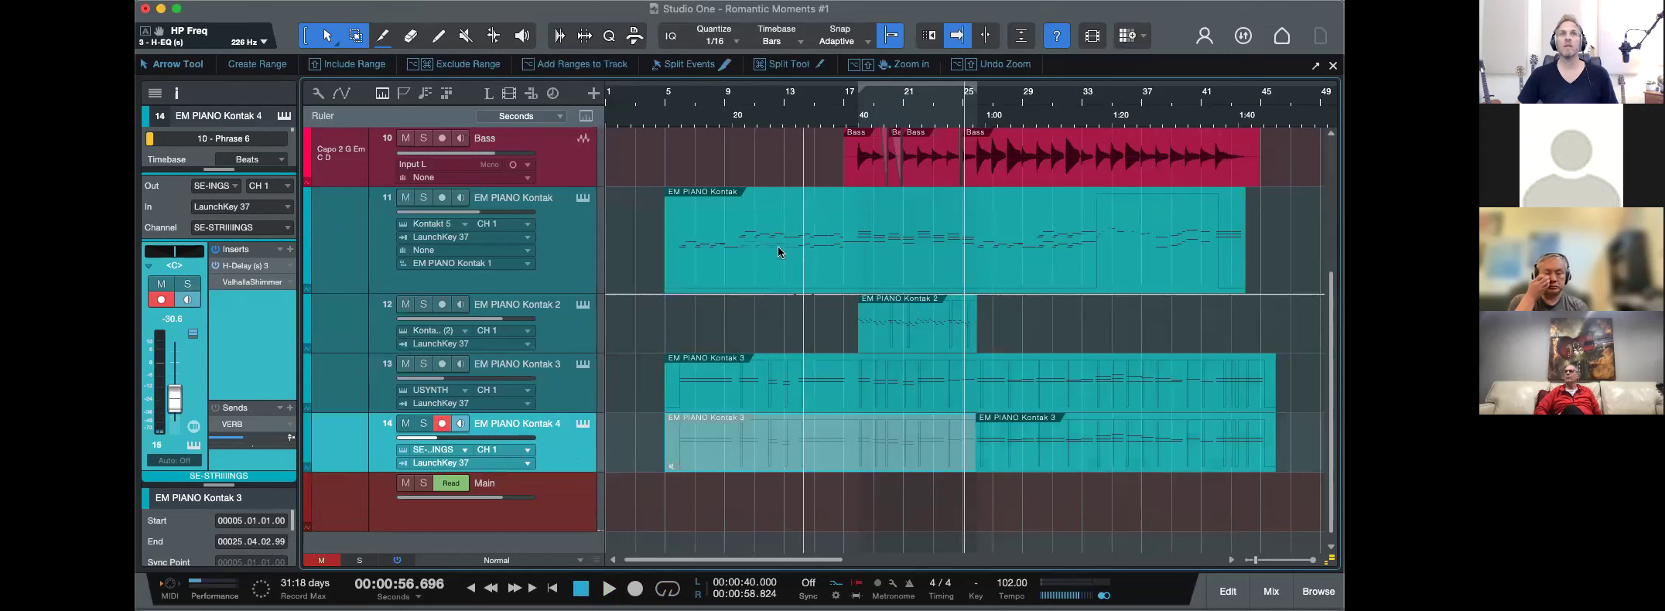
key("space")
left_click(565, 400)
left_click(248, 298)
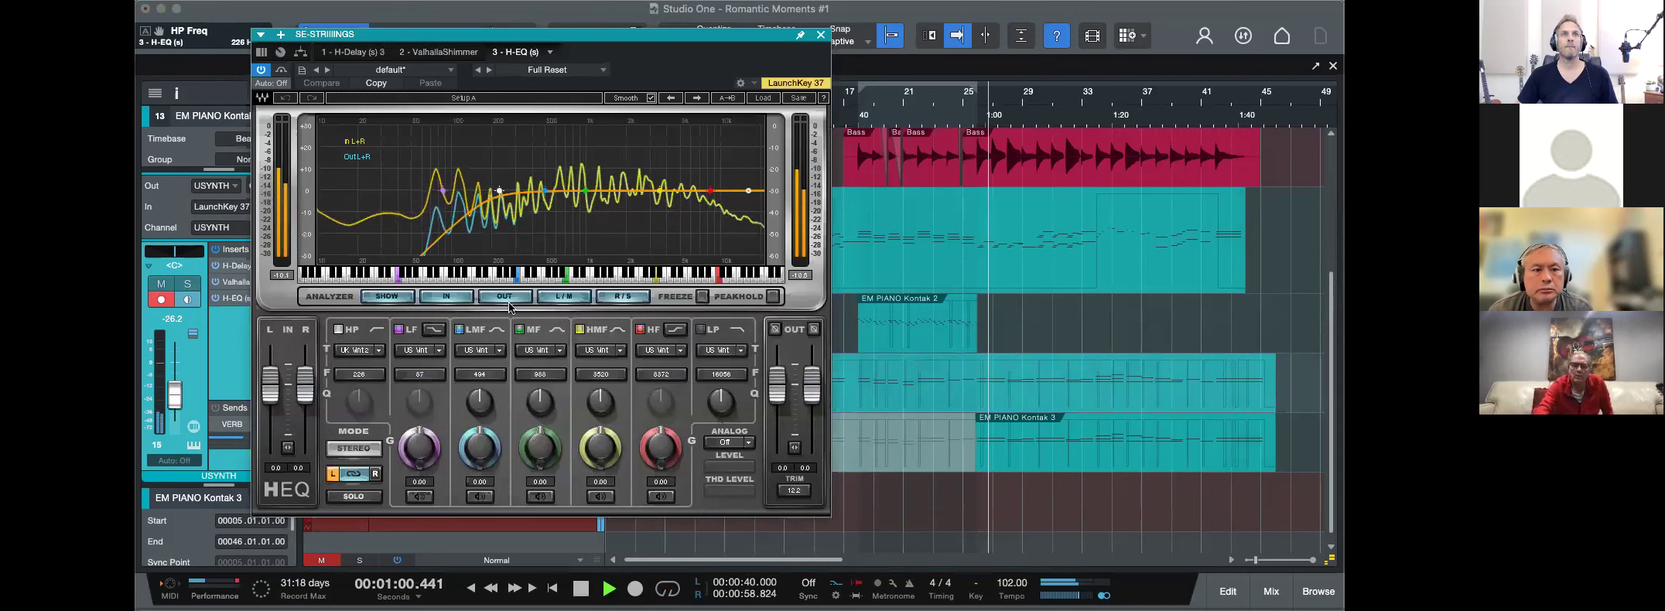
left_click_drag(359, 374, 359, 394)
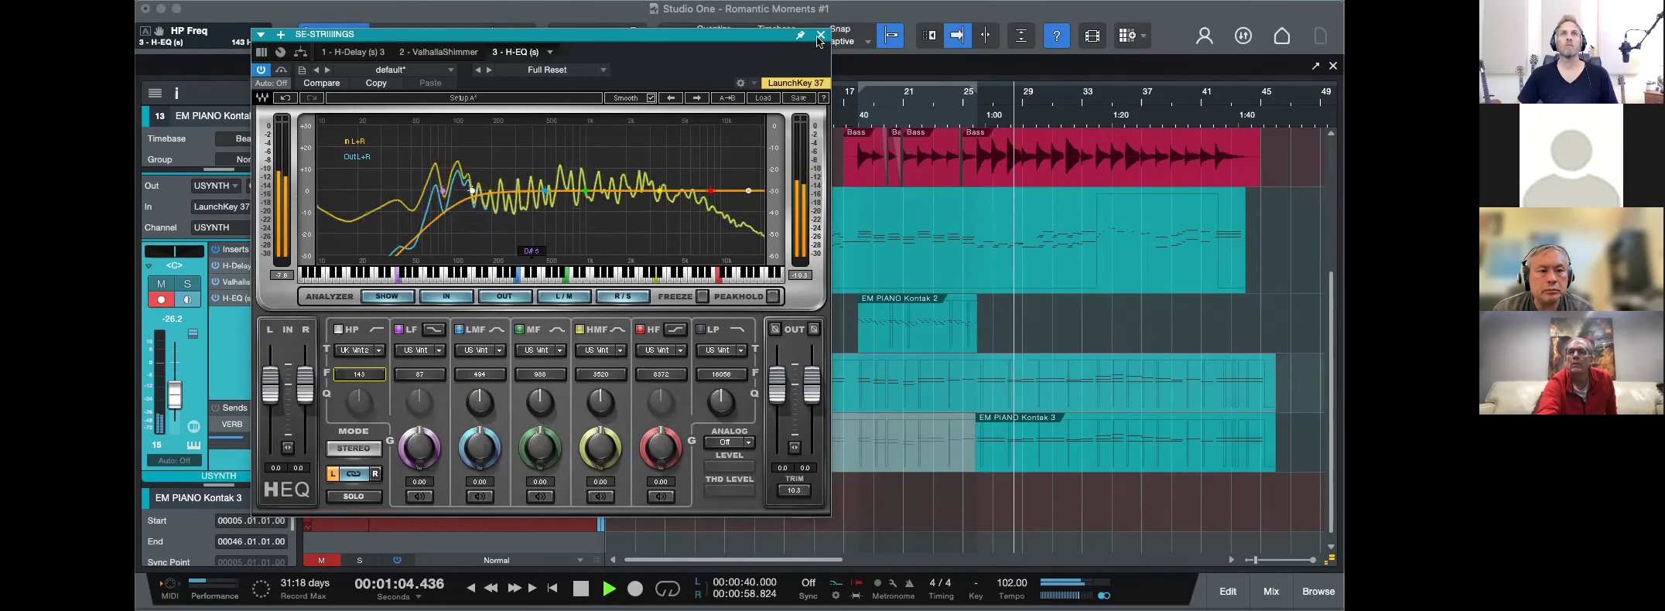
left_click(820, 34)
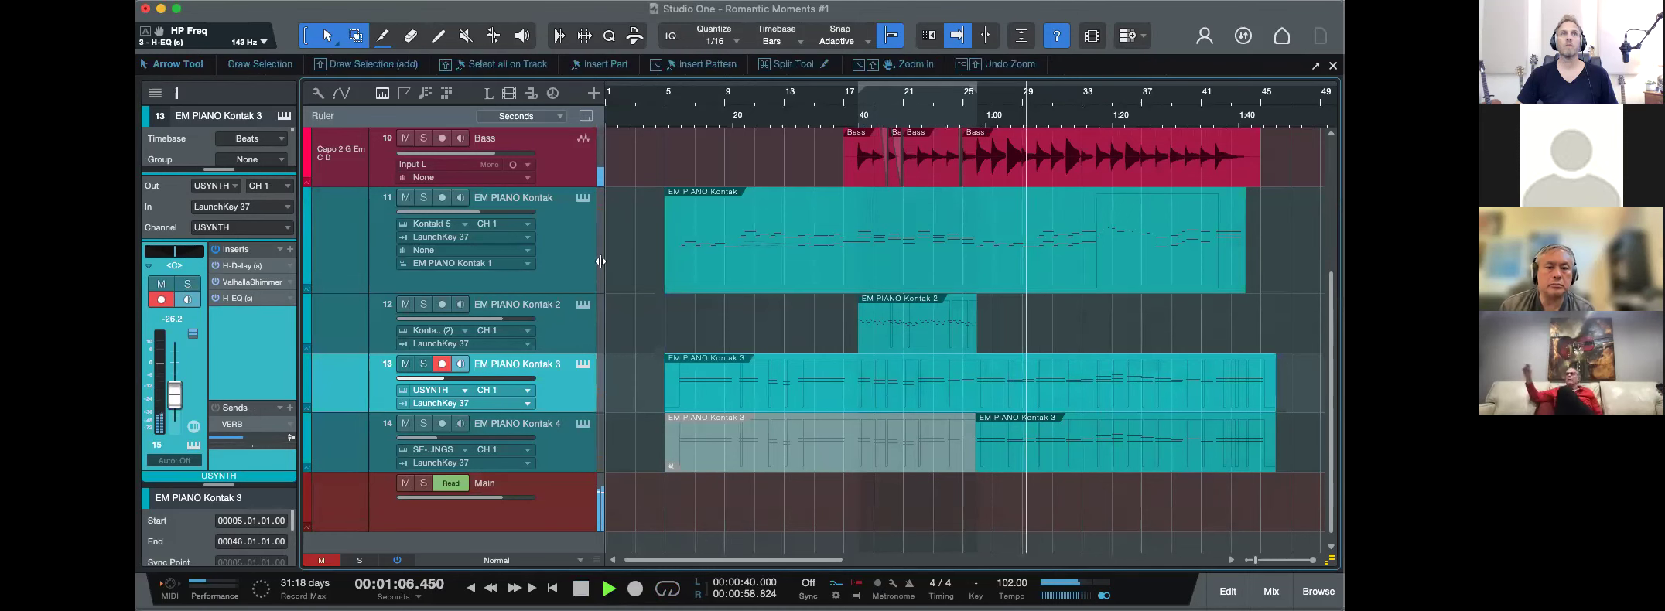
Copy the H-EQ from EM PIANO Kontak 3 to the EM PIANO Kontak track and set its high-pass frequency to 141 Hz.
left_click(569, 256)
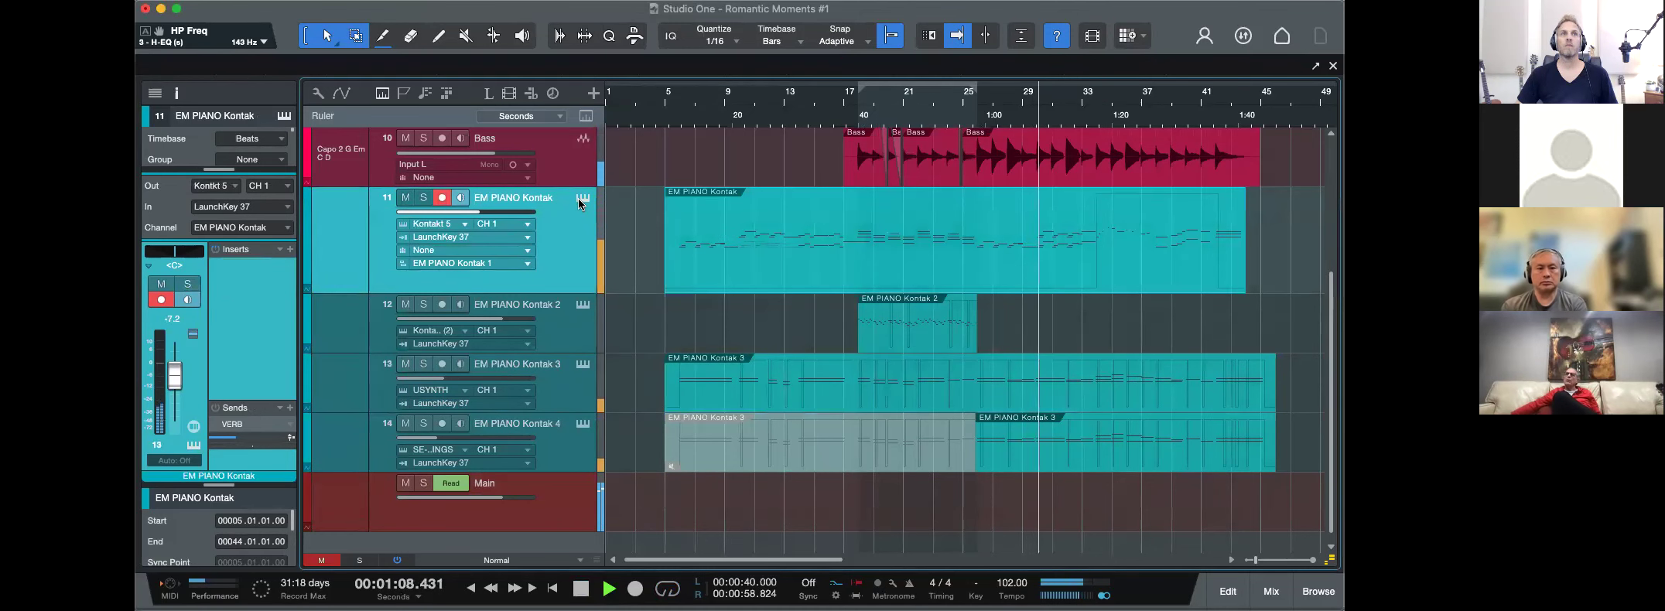
left_click(556, 336)
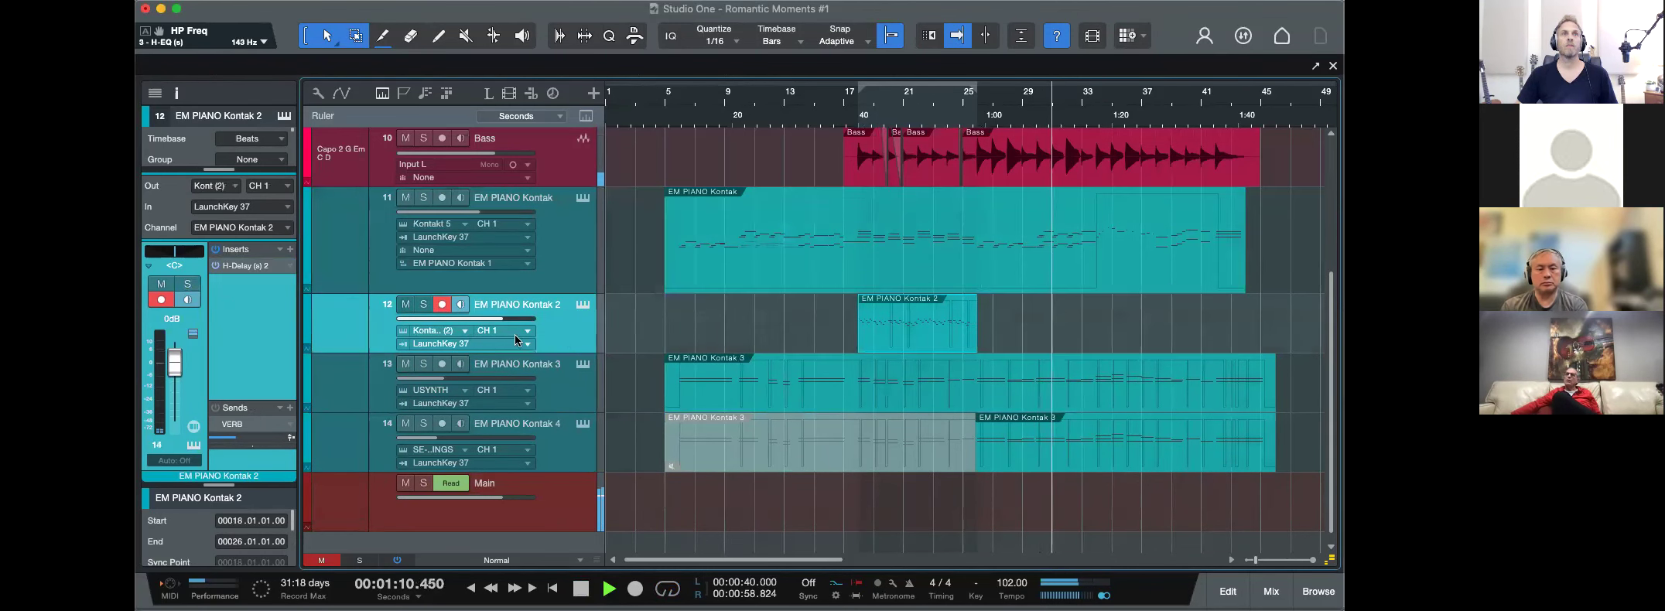
left_click(569, 389)
left_click_drag(249, 299, 584, 264)
mouse_move(499, 190)
left_mouse_down()
mouse_move(441, 191)
mouse_move(472, 191)
left_mouse_up()
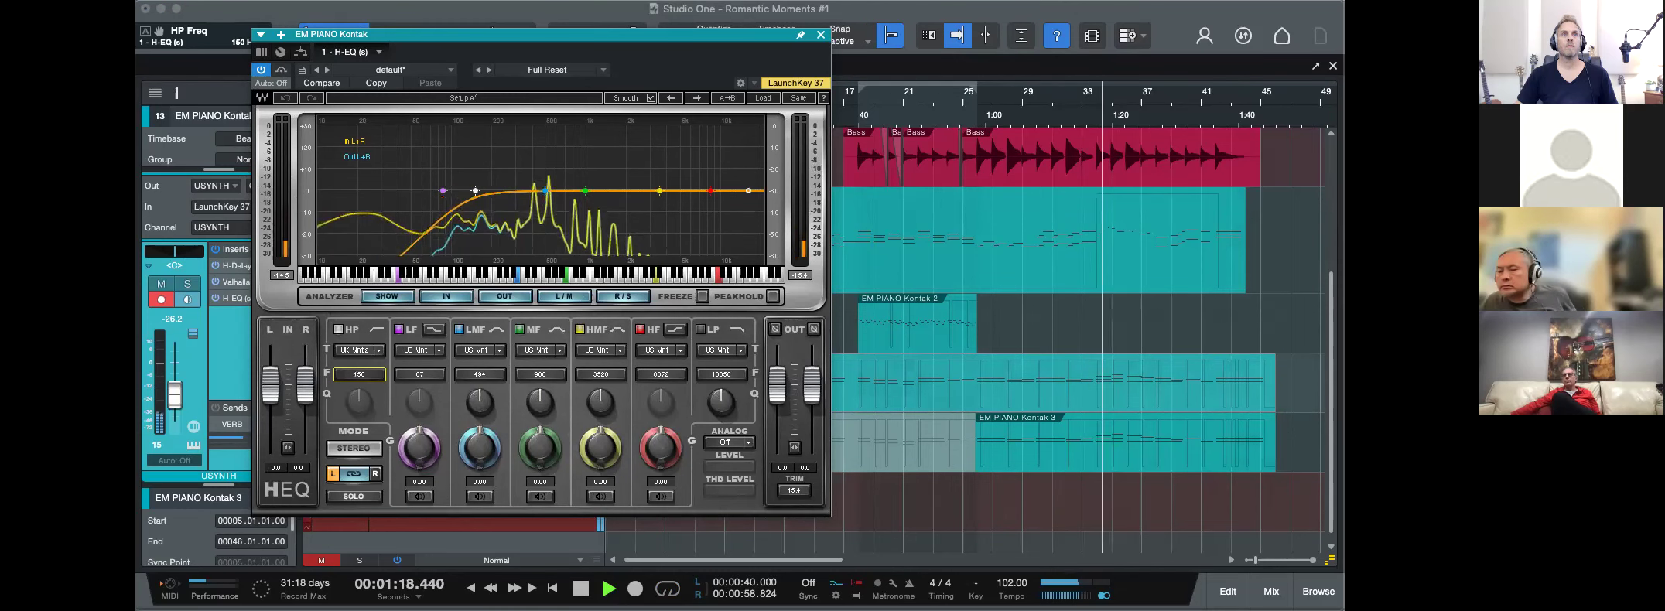
left_click(821, 35)
Set the Bass track's volume to -4.3 dB, select the upper Acoustic Gtr 4 track, and stop playback.
scroll(945, 245, "up", 3)
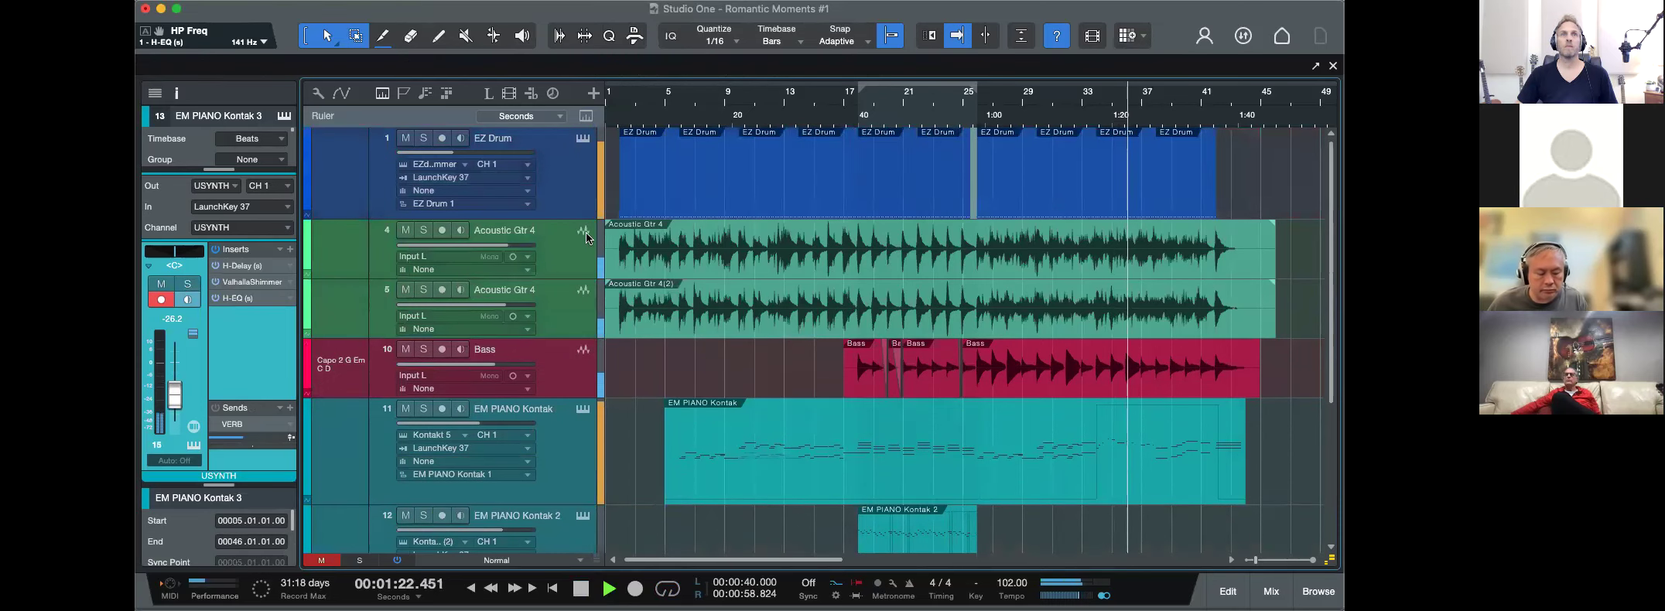
left_click(511, 377)
left_click_drag(511, 364, 487, 364)
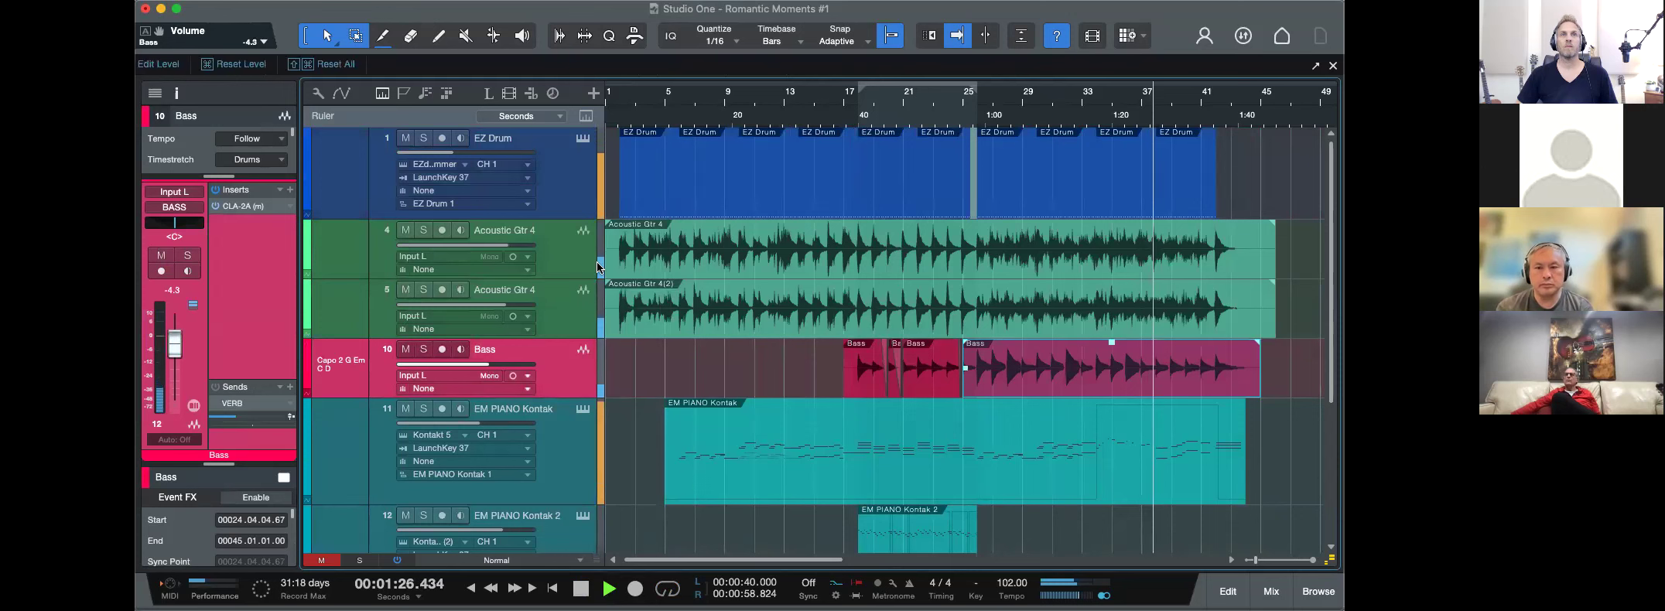
left_click(574, 254)
key("space")
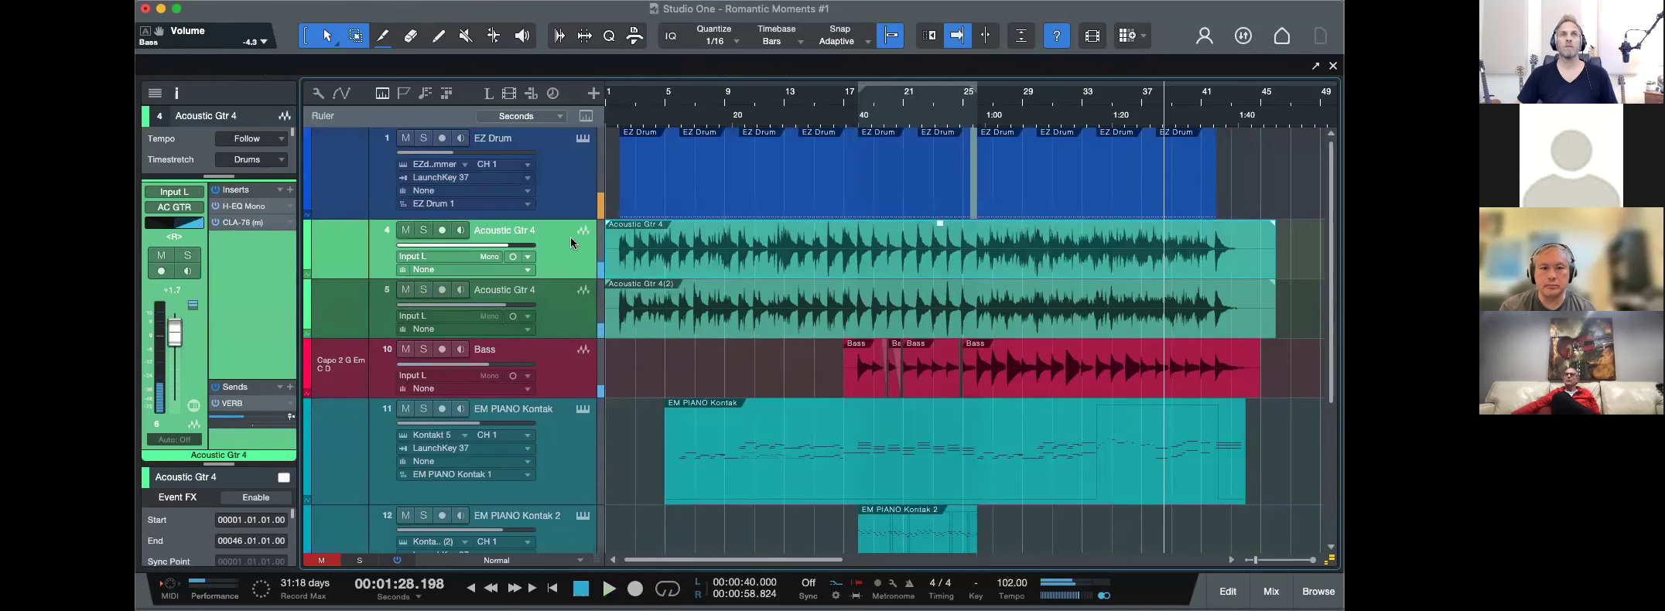
Show the mixer and open the Kontakt instrument of the EM PIANO Kontak 2 channel.
key("F3")
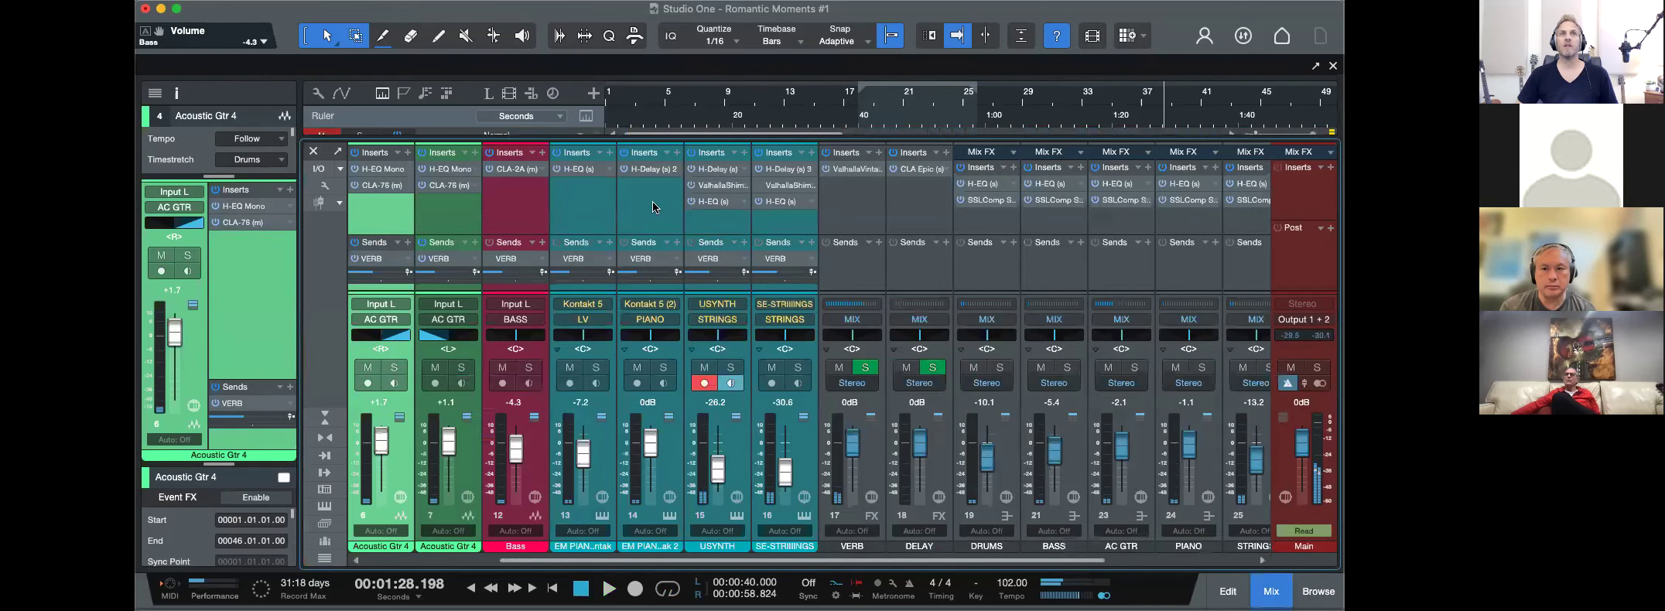
scroll(591, 218, "left", 3)
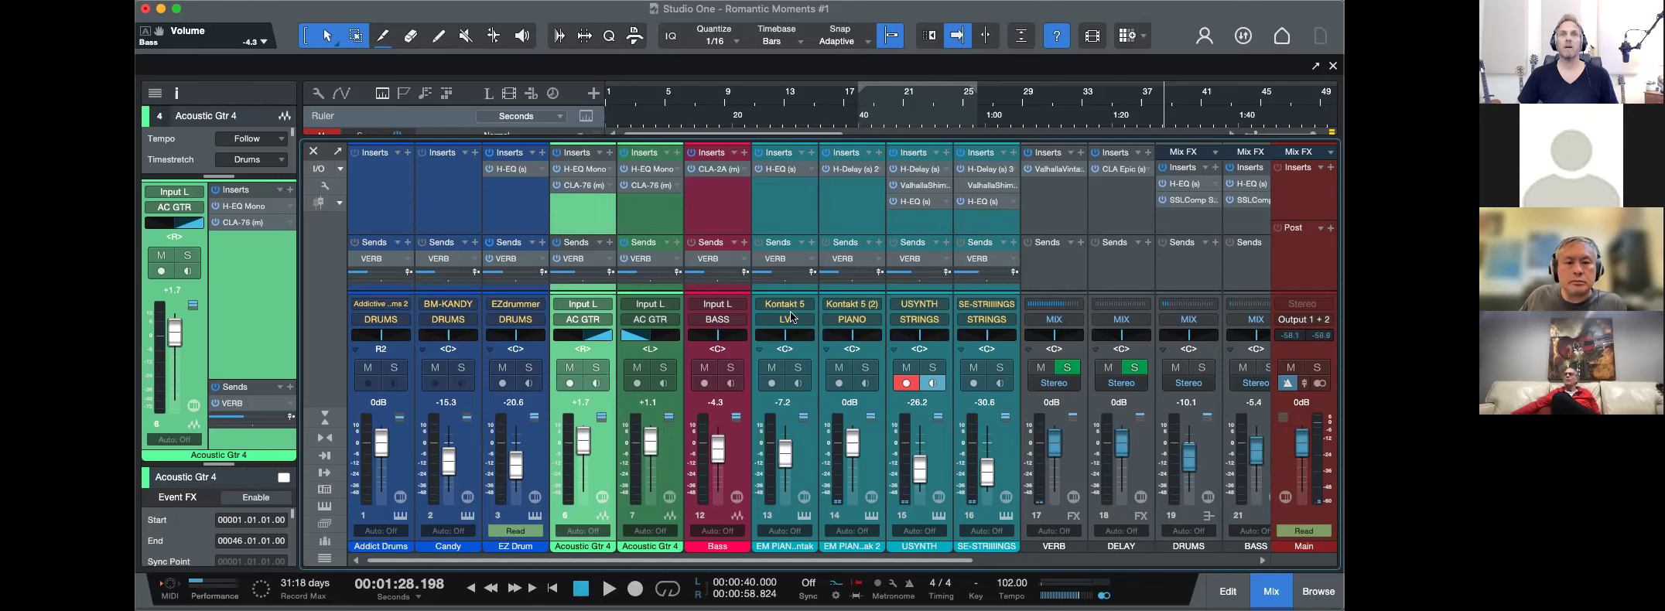
left_click(842, 206)
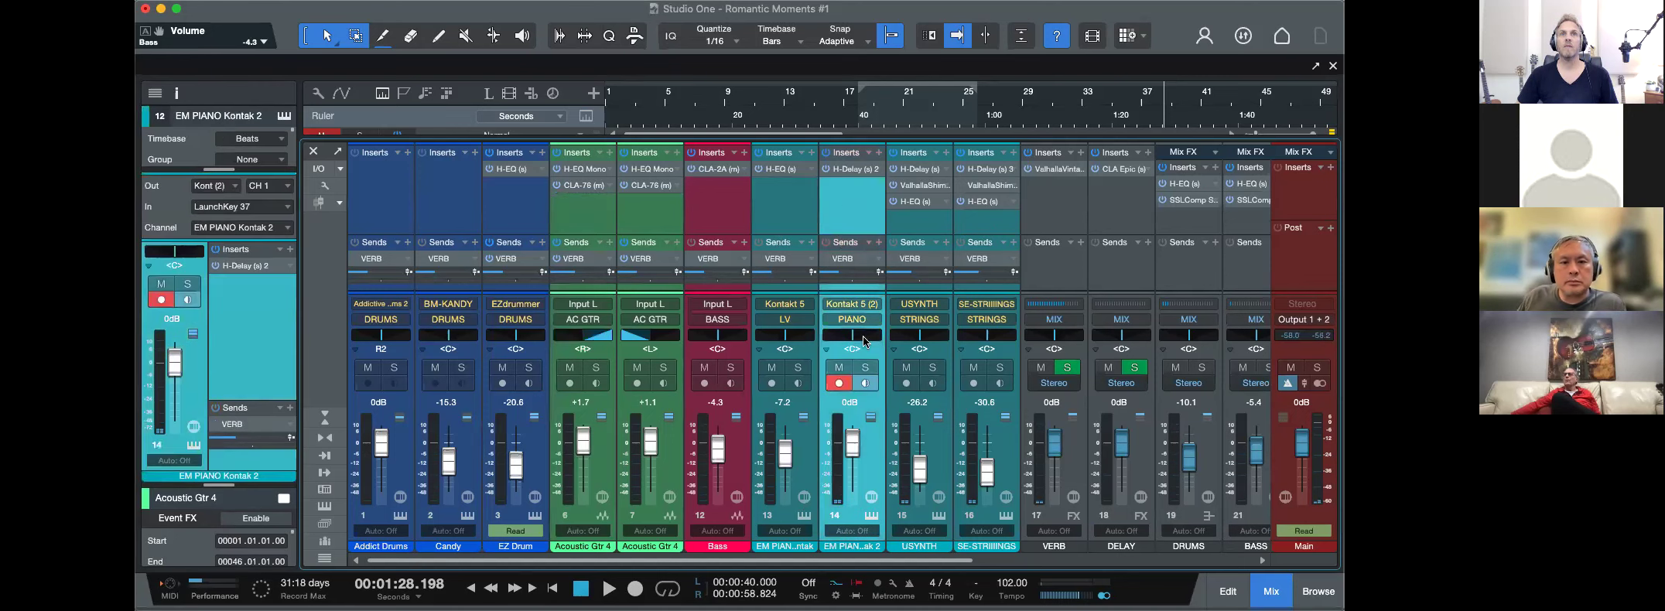
left_click(872, 516)
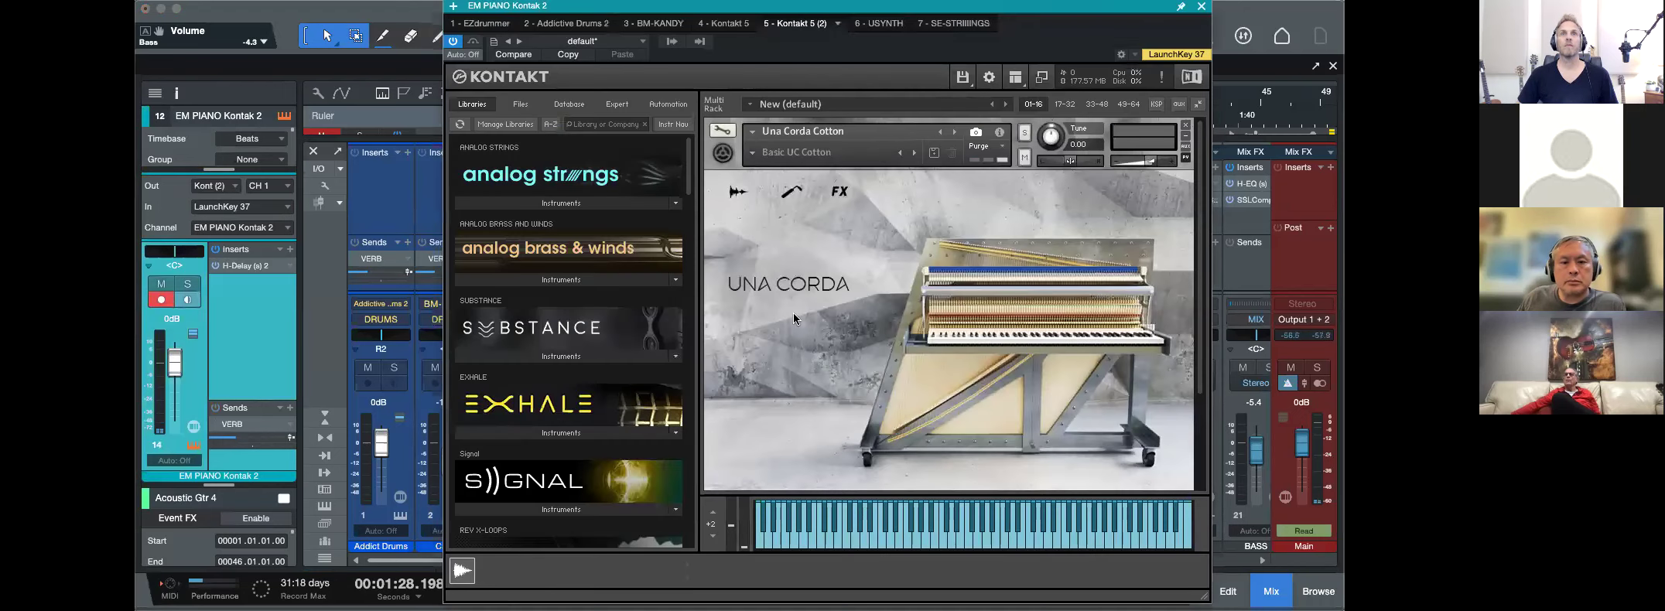
Return to the arrangement, play the EM PIANO Kontak 2 part from about bar 18, and bring the Kontakt window back into full view.
left_click_drag(1158, 36, 1107, 427)
key("F3")
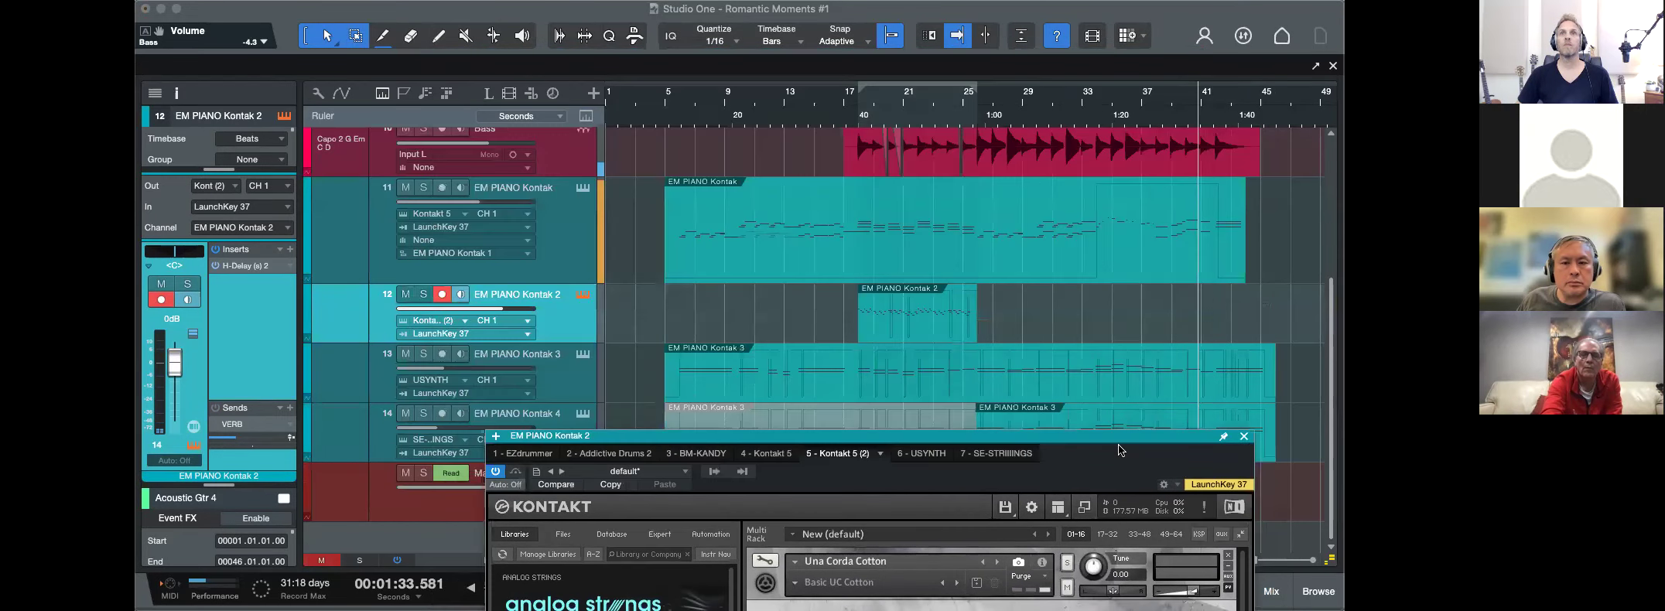
left_click(863, 102)
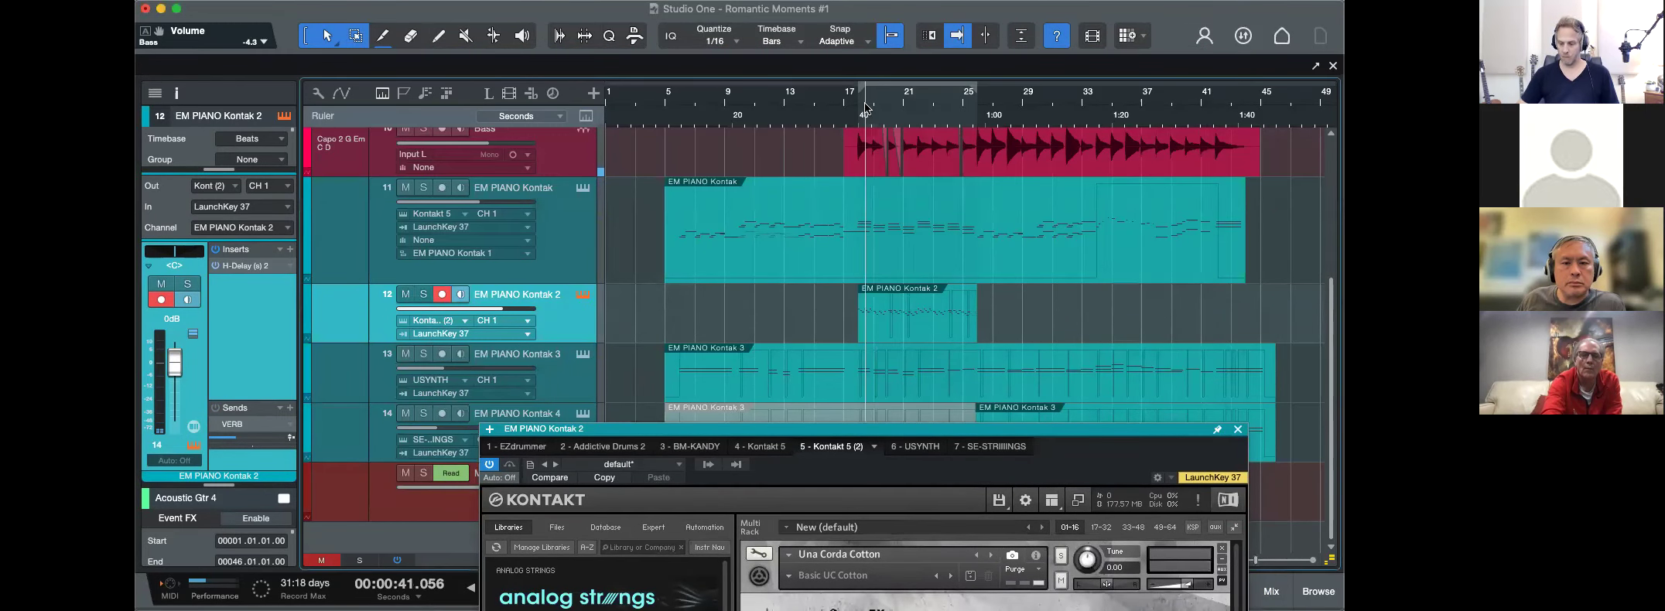
left_click(885, 345)
left_click(878, 337)
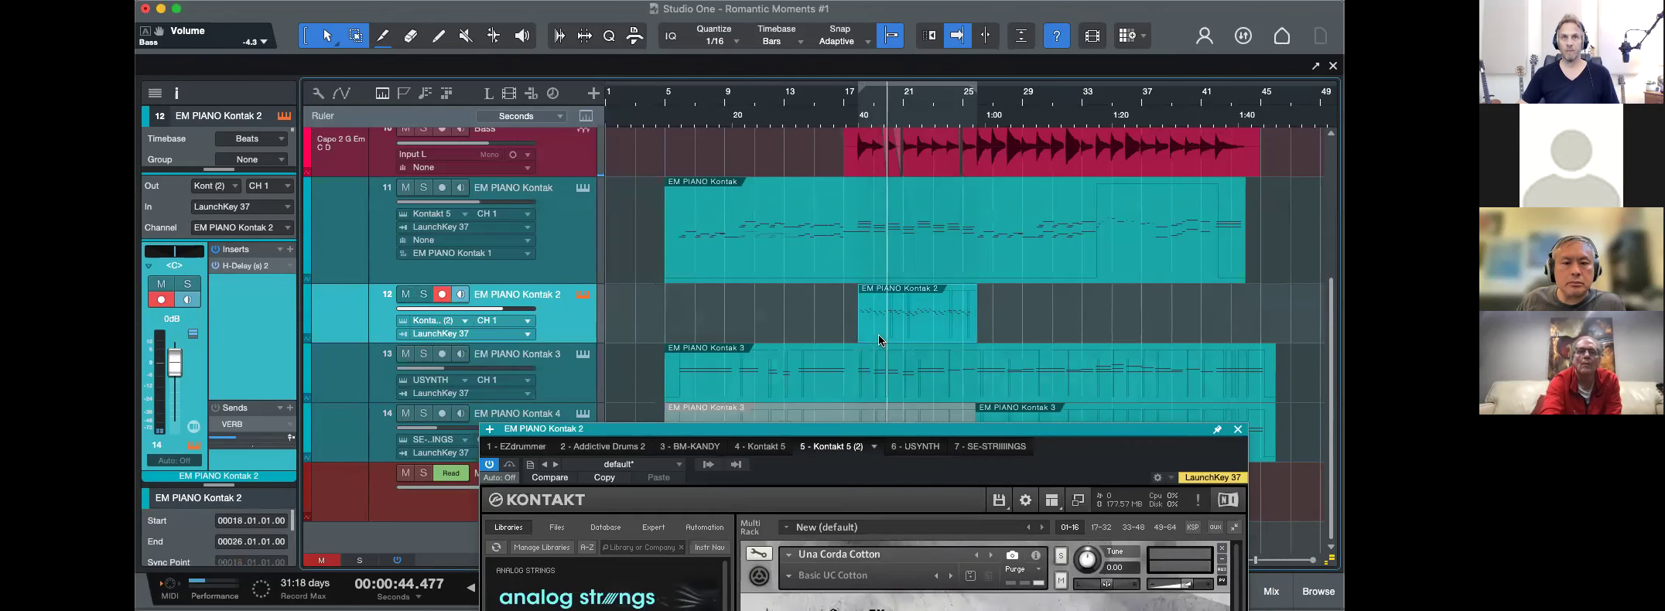
key("p")
left_click_drag(801, 429, 574, 9)
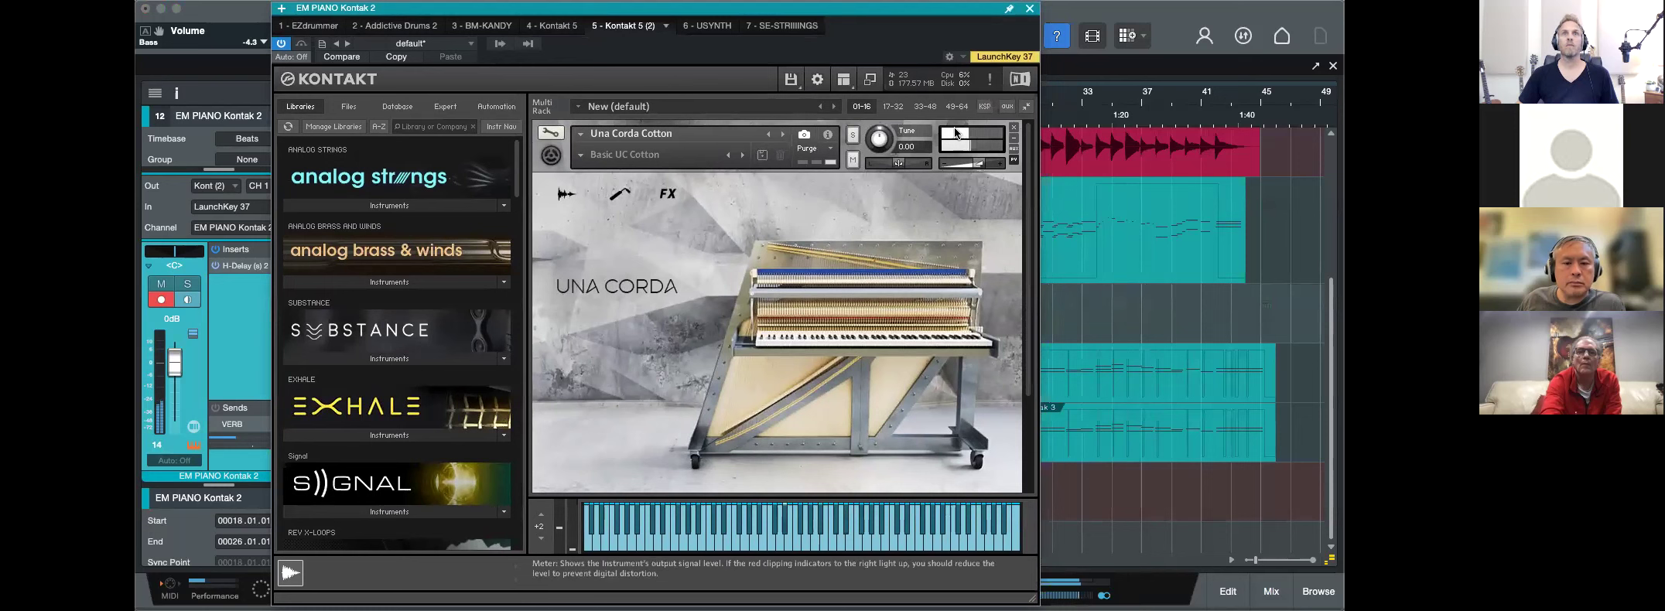
Review the Una Corda's Workbench, Response, and Finish settings while the part plays.
left_click(564, 195)
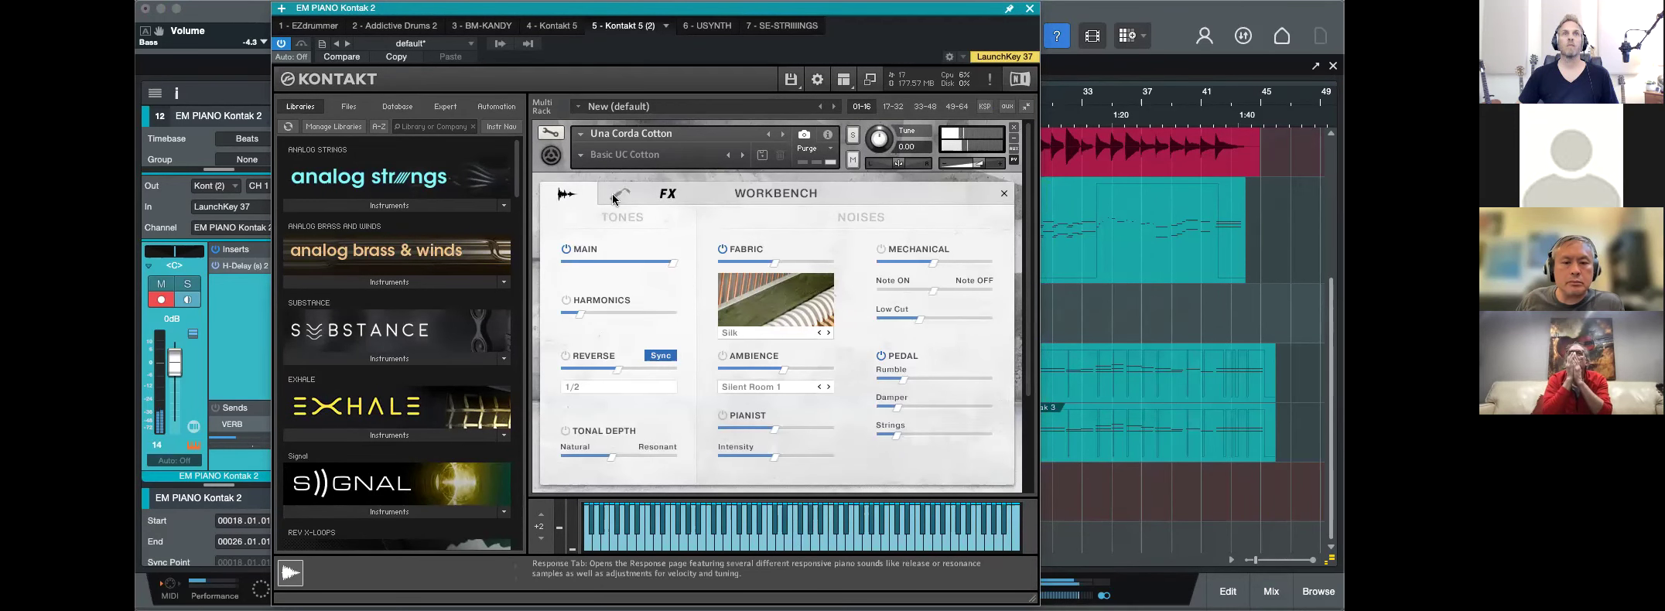
left_click(615, 196)
left_click(663, 196)
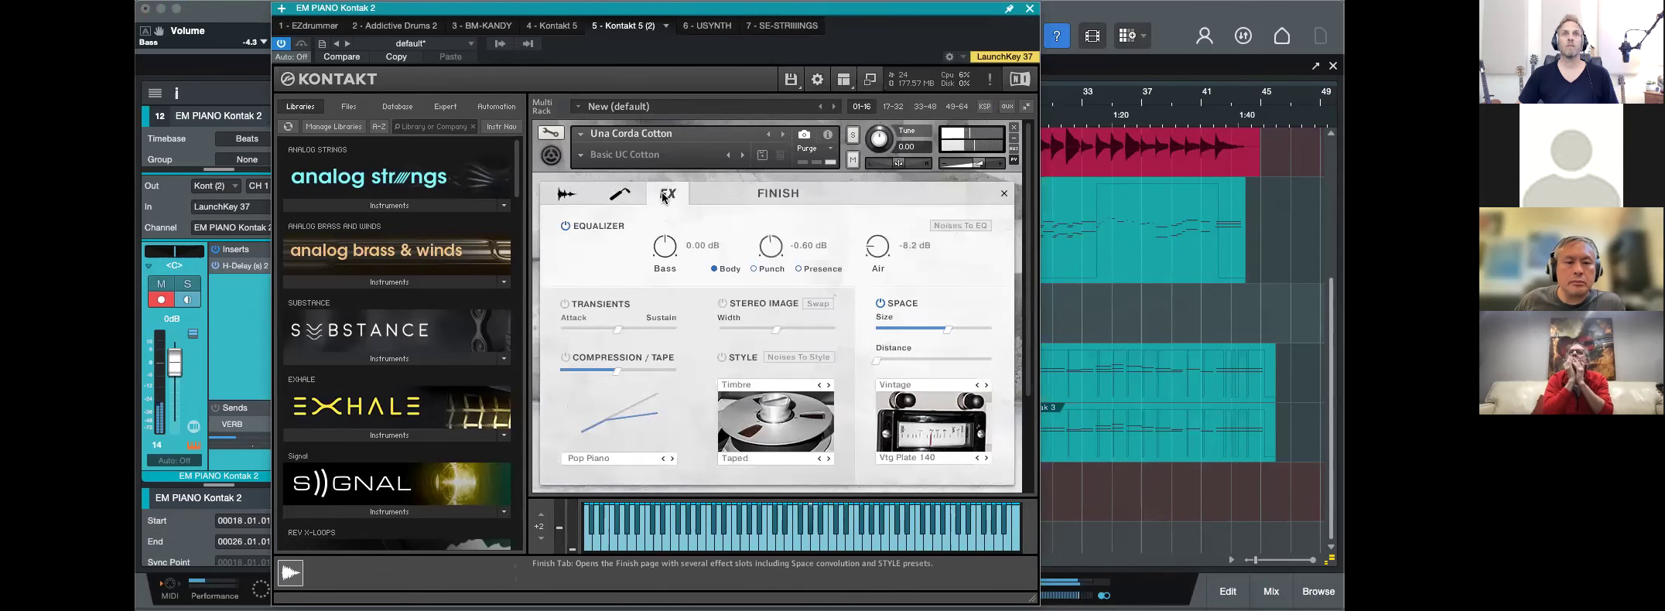
left_click(563, 197)
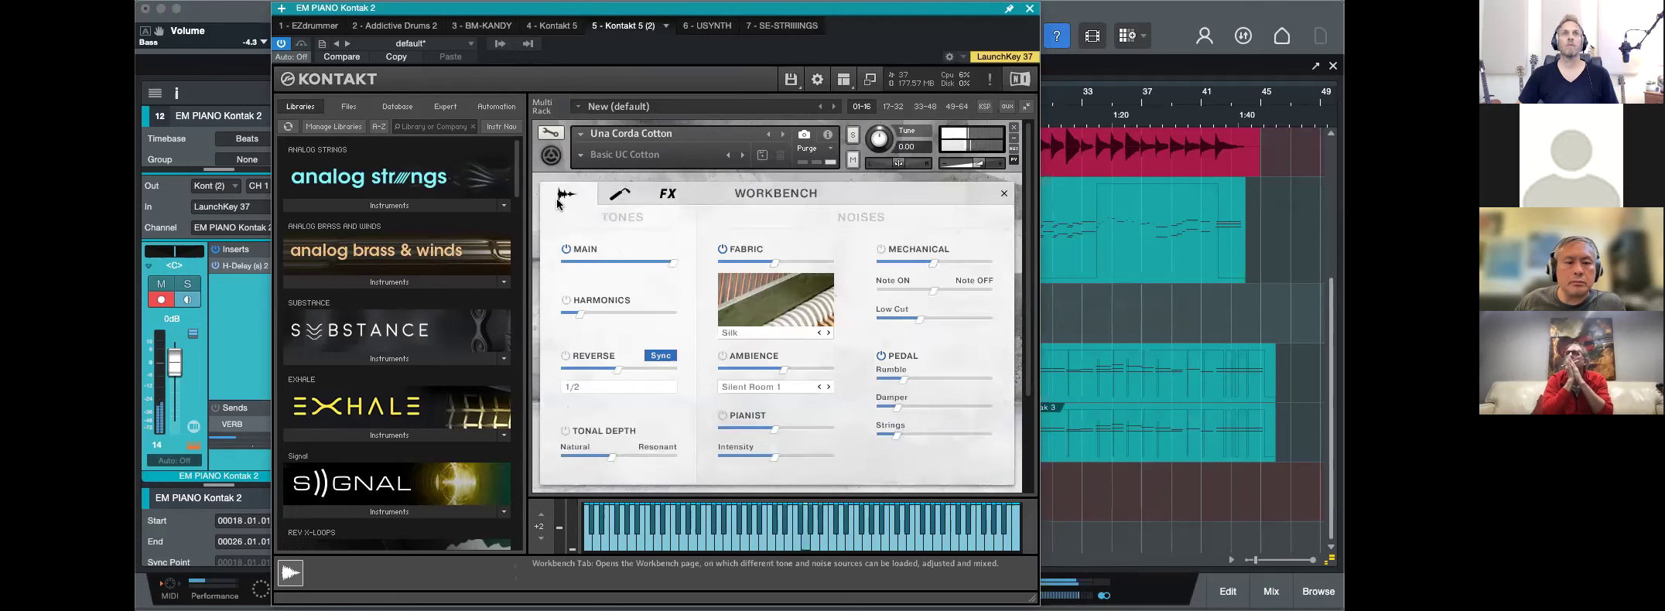
left_click(564, 197)
Examine the Una Corda's edit mode, including its instrument buses and send effects, and collapse those sections.
left_click(551, 132)
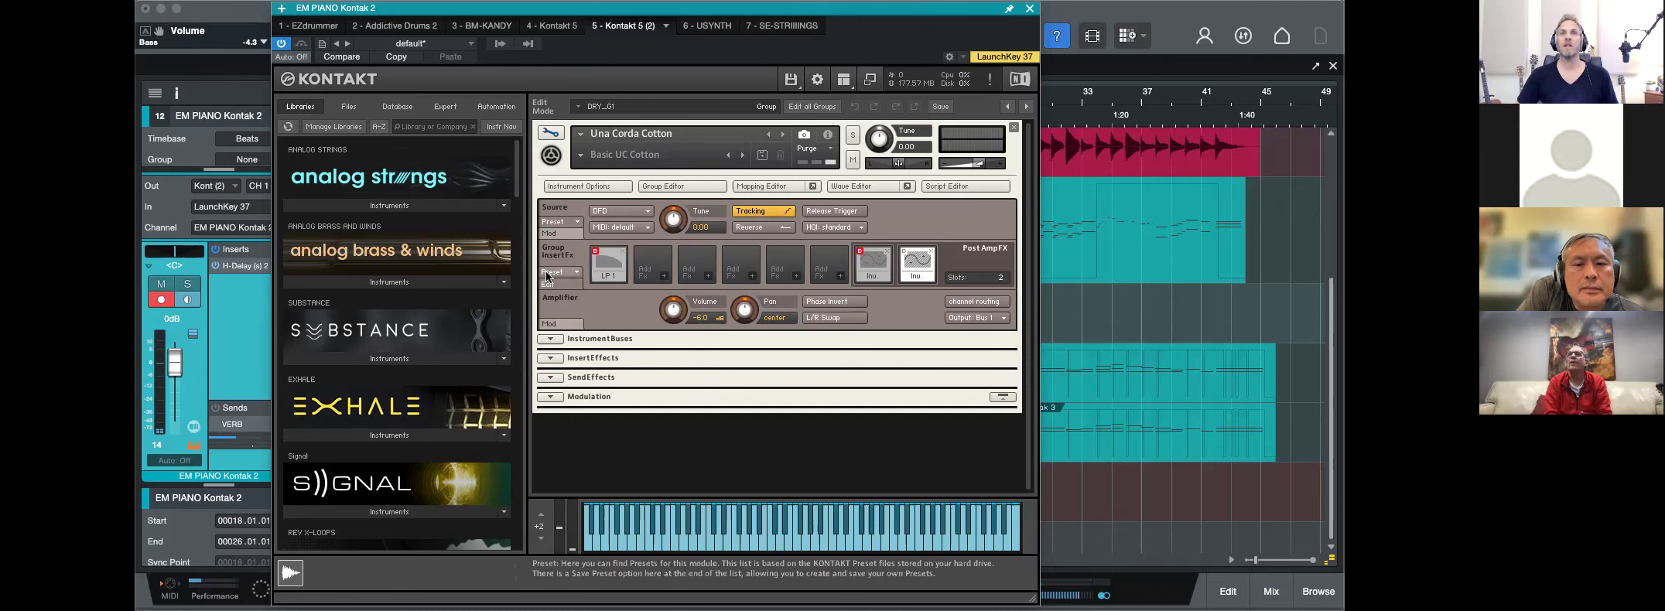
left_click(551, 339)
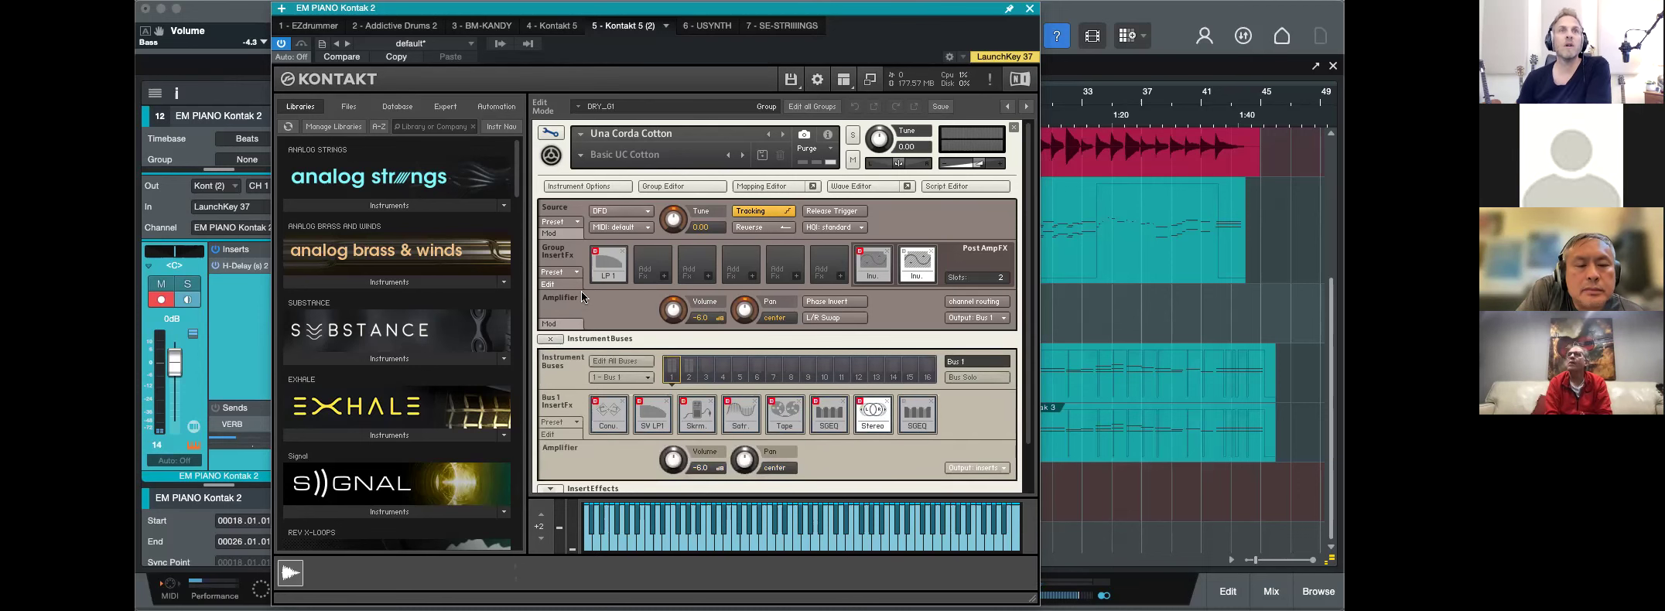
scroll(582, 292, "down", 1)
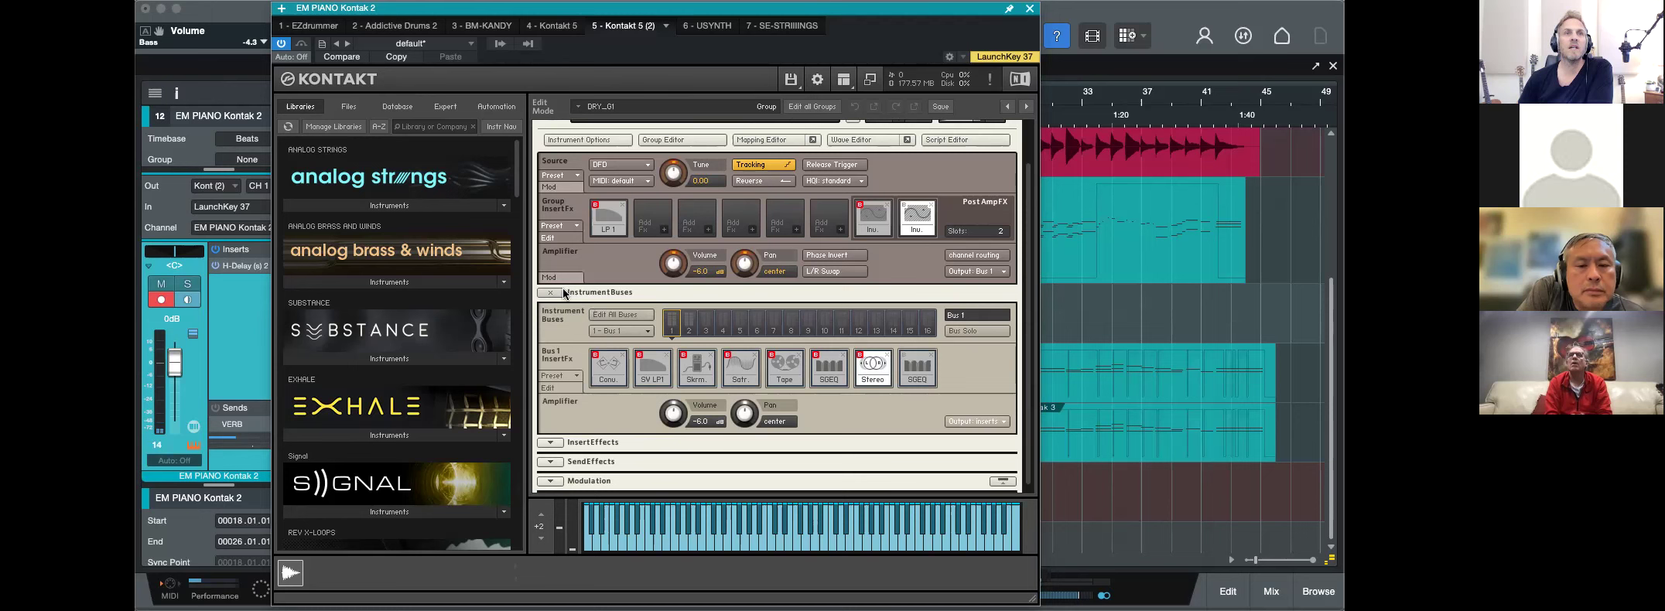
left_click(551, 462)
scroll(566, 280, "down", 3)
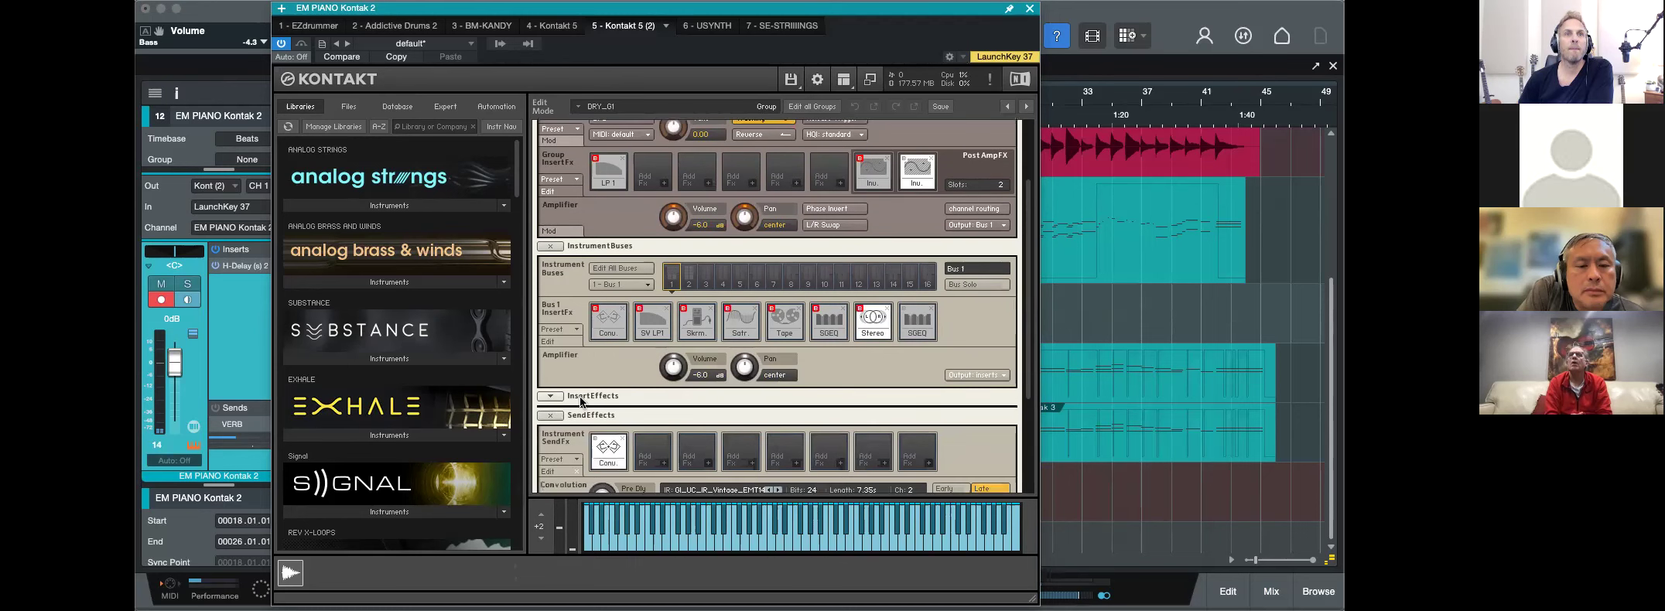
left_click(551, 322)
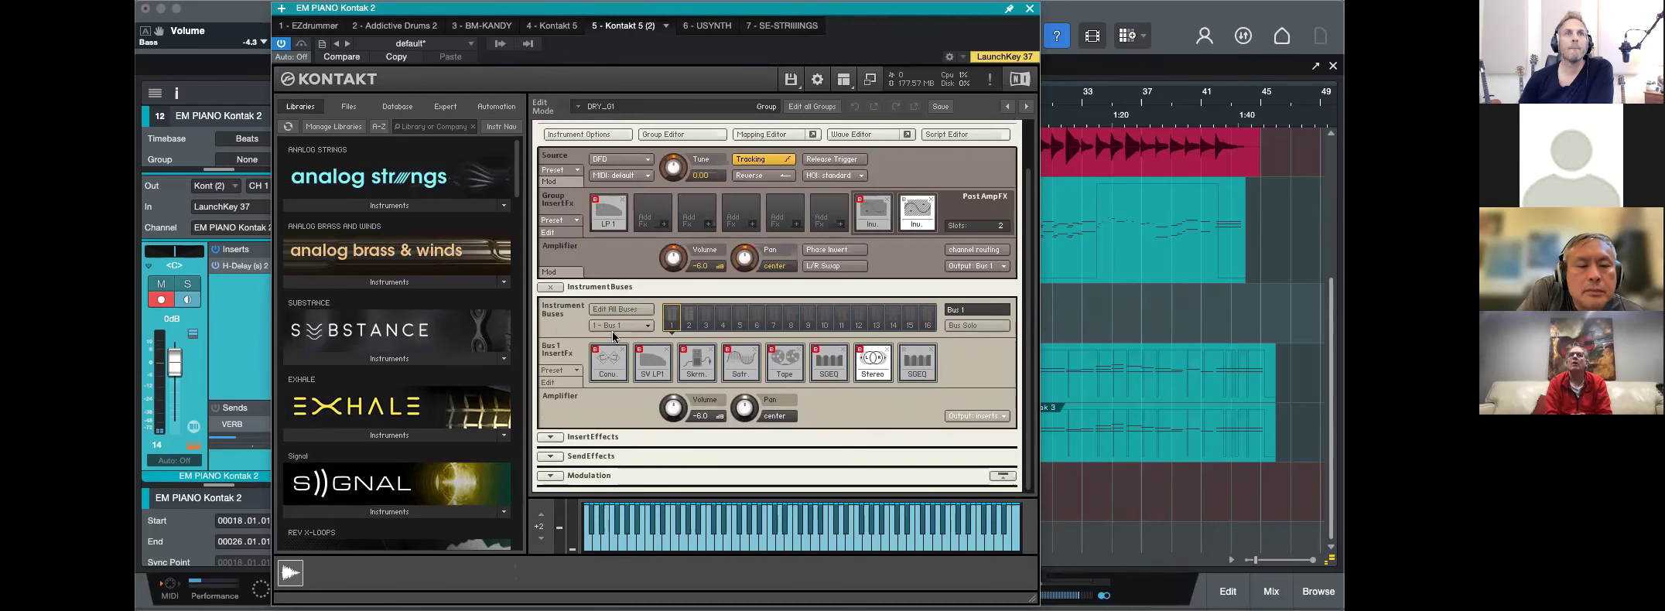
left_click(554, 287)
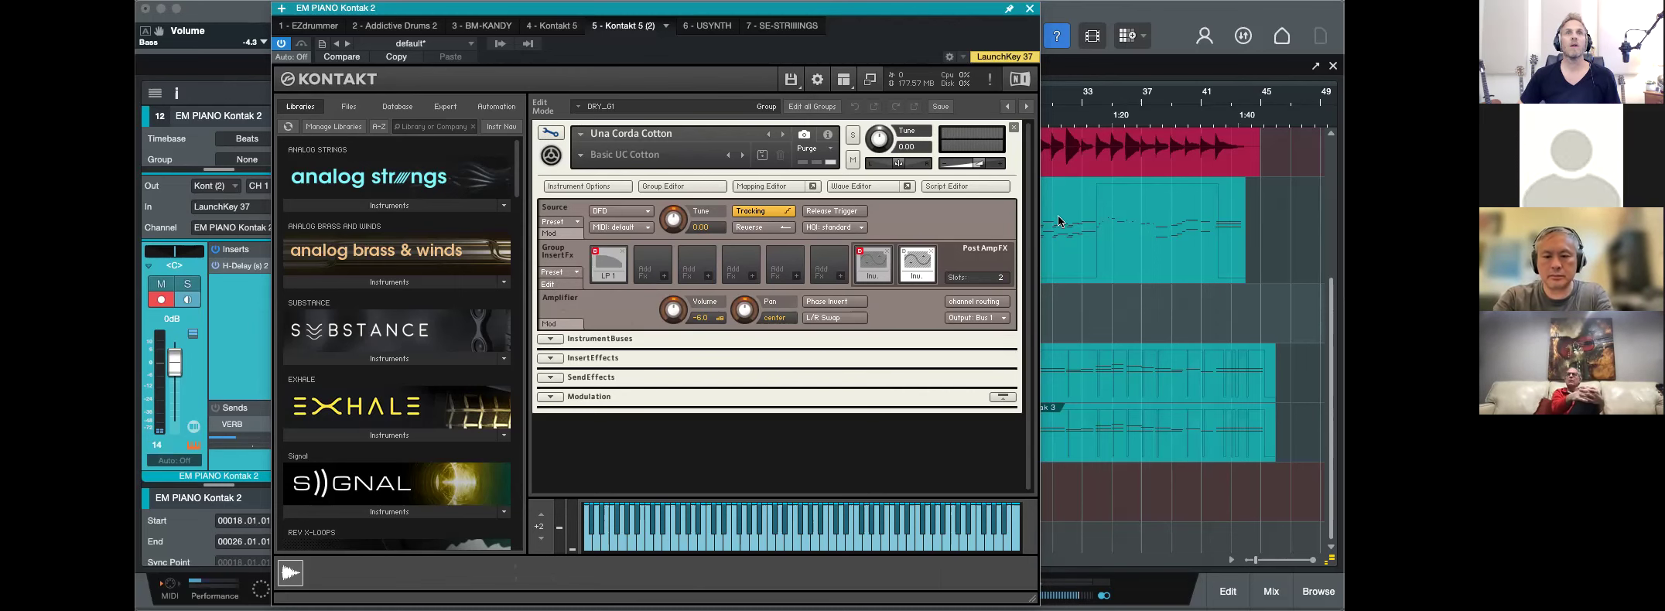
Cancel the save request, leave the Una Corda's edit mode, and open the note editor for the EM PIANO Kontak 2 part.
left_click(1014, 129)
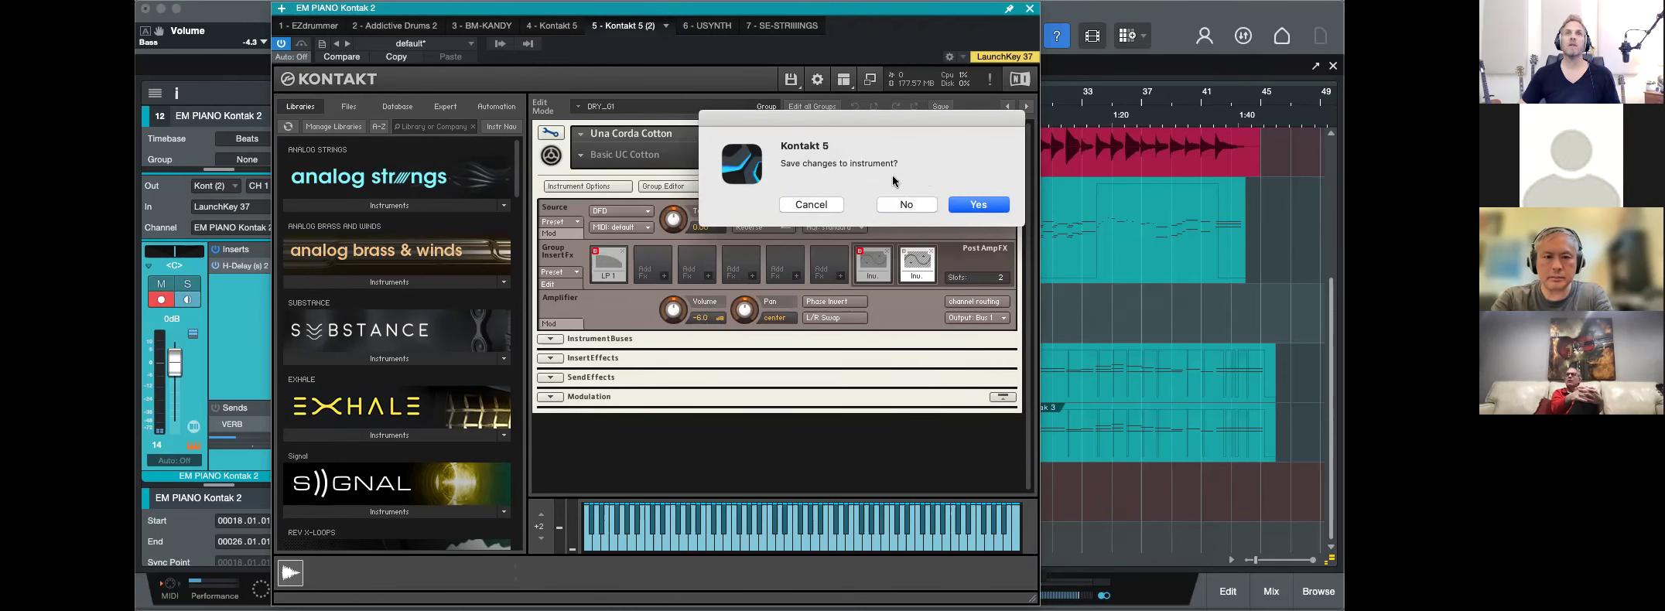
left_click(810, 204)
left_click(550, 132)
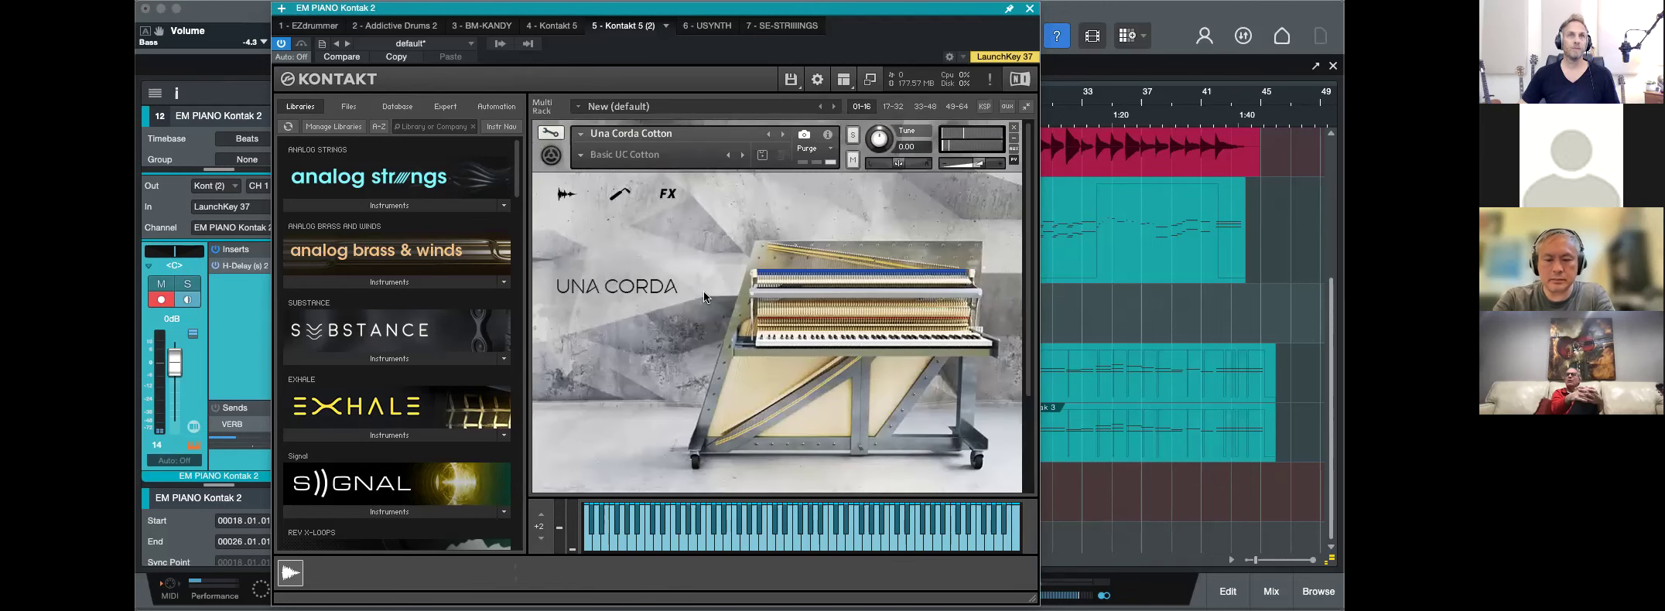
key("F2")
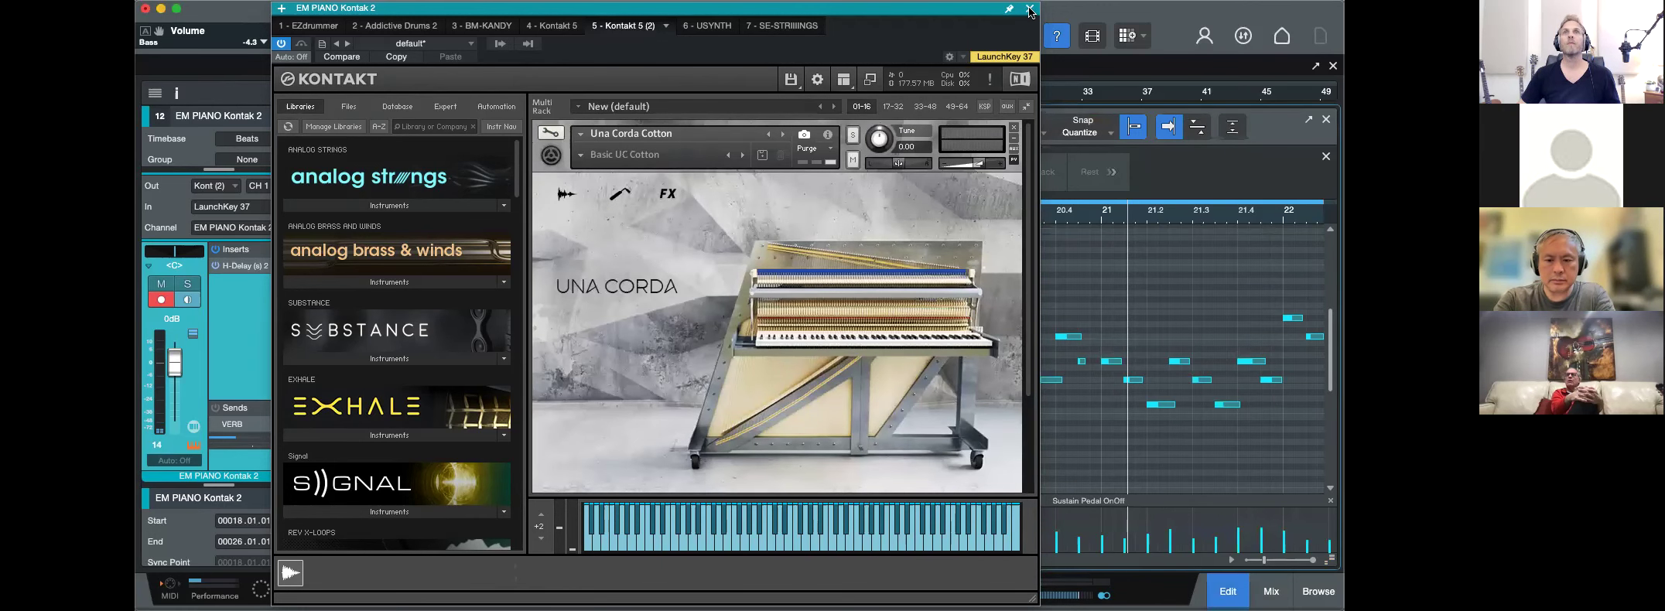
Close the Kontakt window and the note editor, and play the song from about bar 2.
left_click(1029, 10)
key("F2")
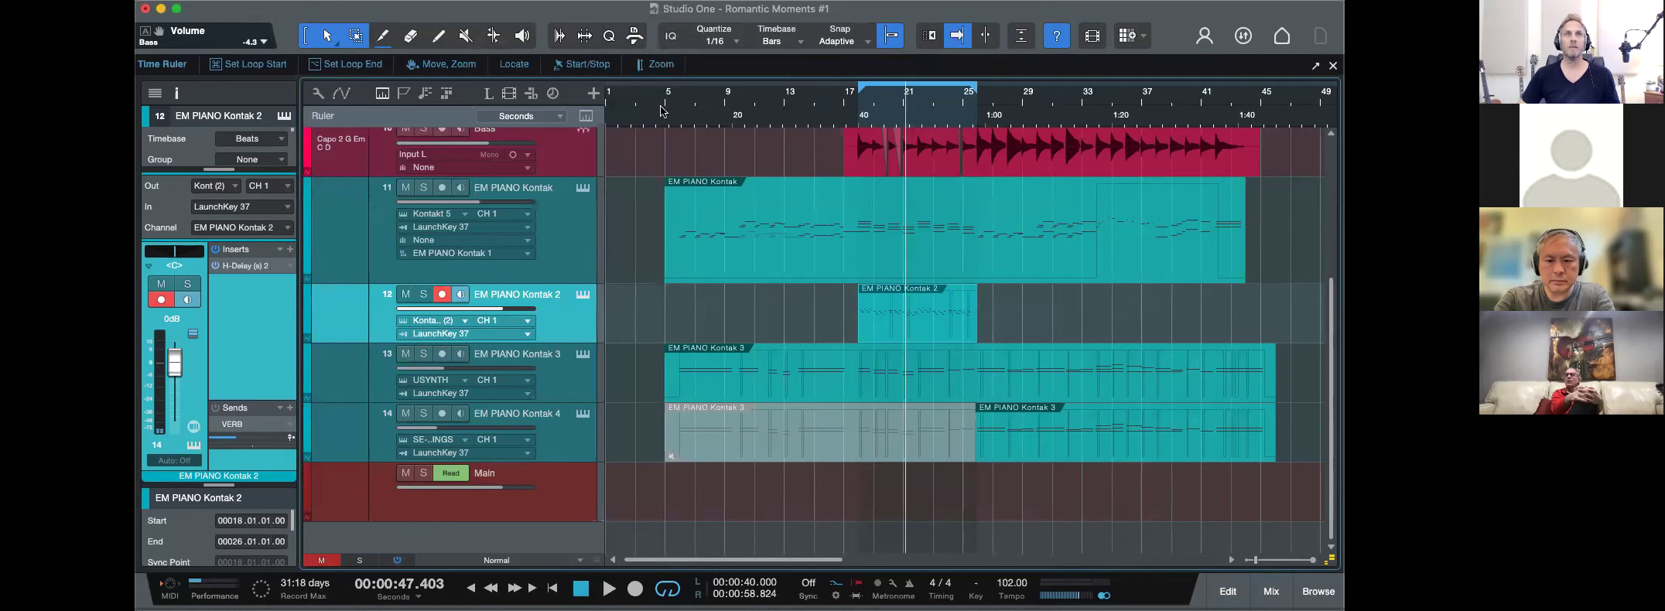
key("space")
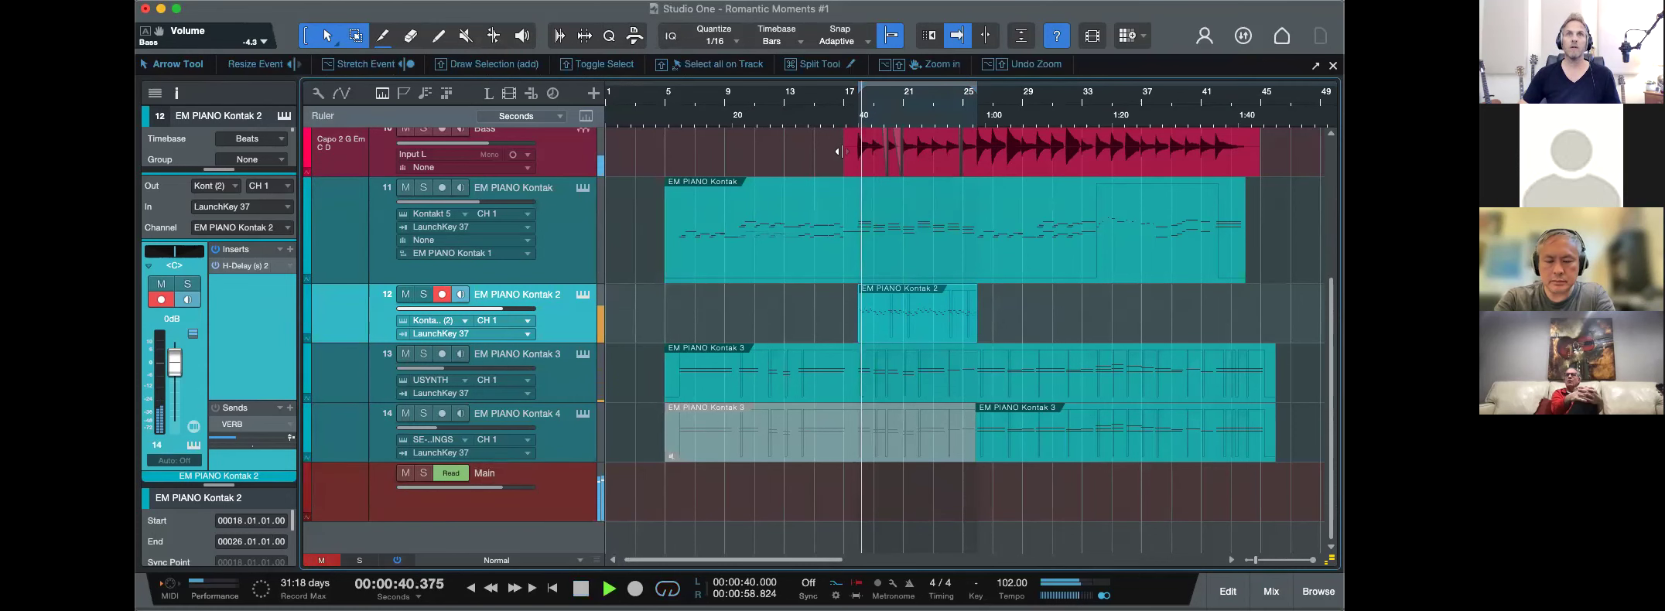
key("space")
scroll(827, 158, "up", 5)
left_click(621, 114)
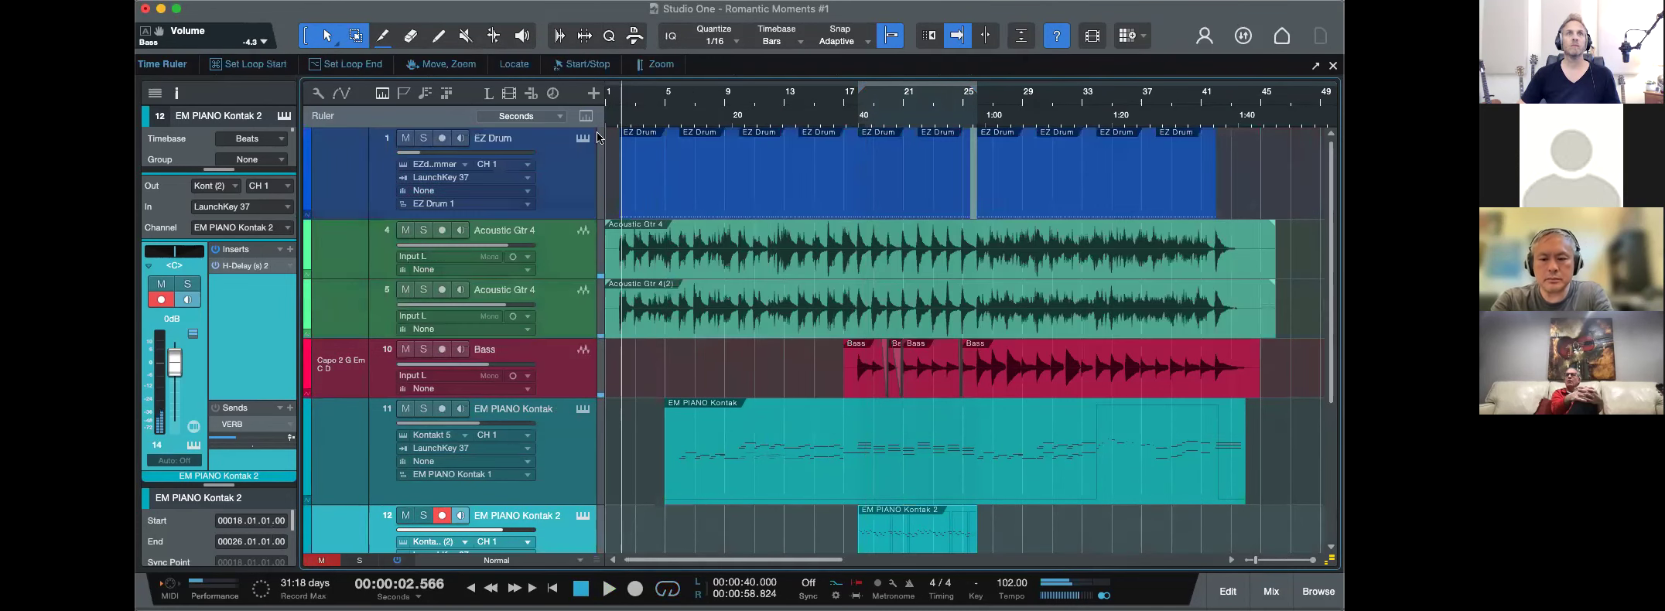
key("space")
Lower the high-pass frequency of Acoustic Gtr 4's H-EQ to 117 Hz and close the equalizer.
left_click(559, 245)
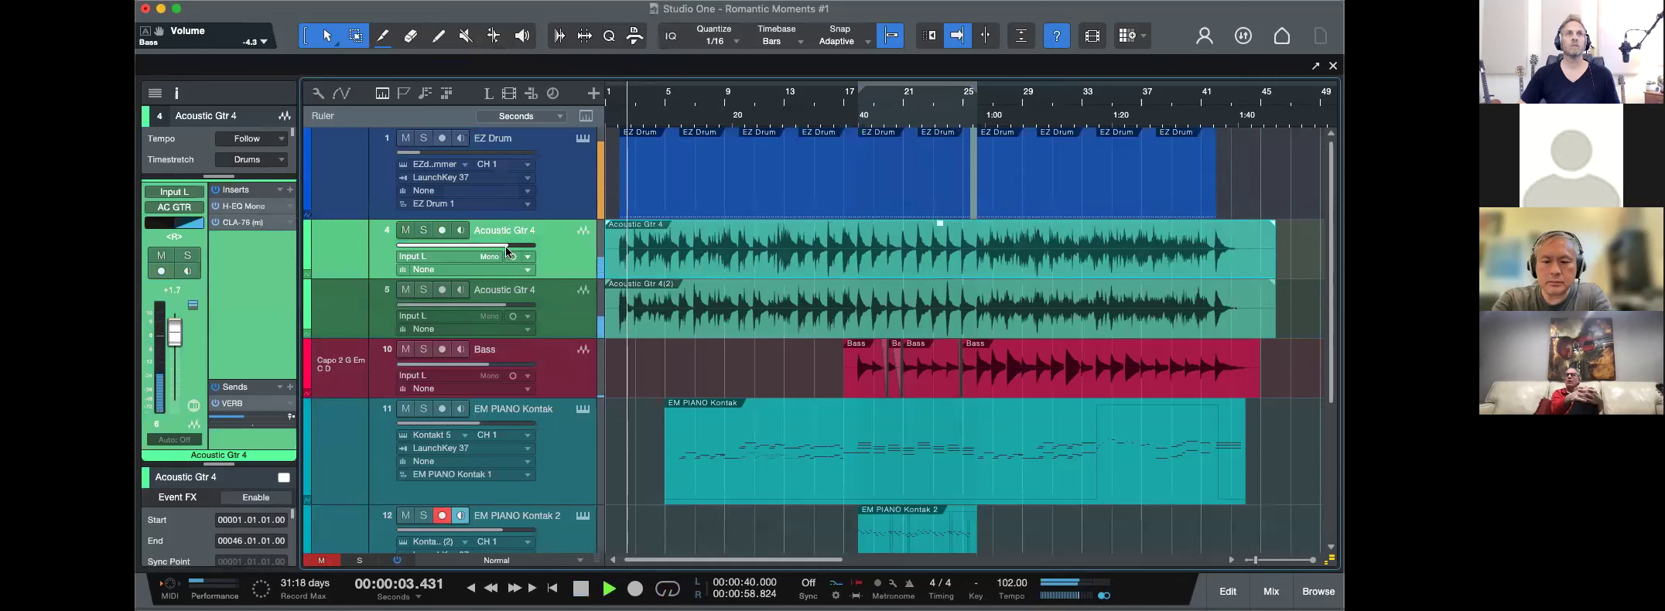
left_click(243, 207)
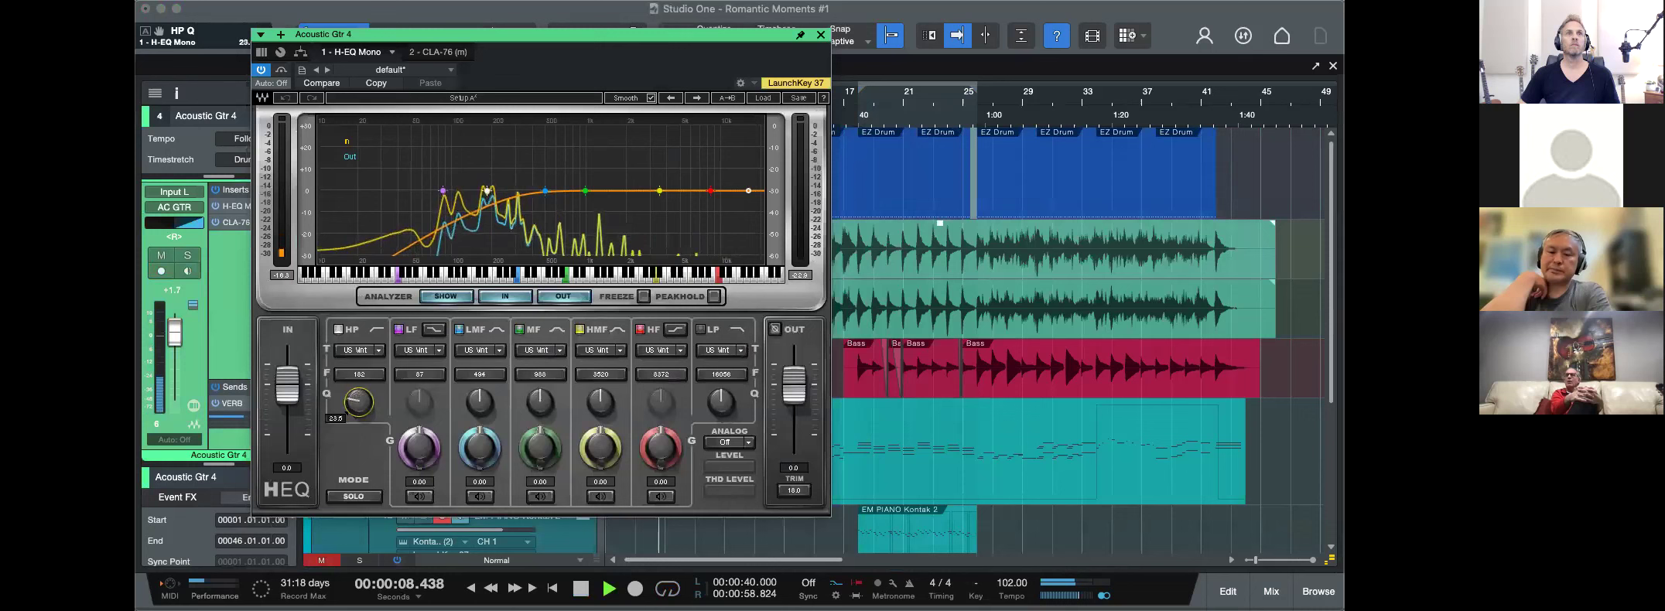
left_click_drag(487, 190, 461, 190)
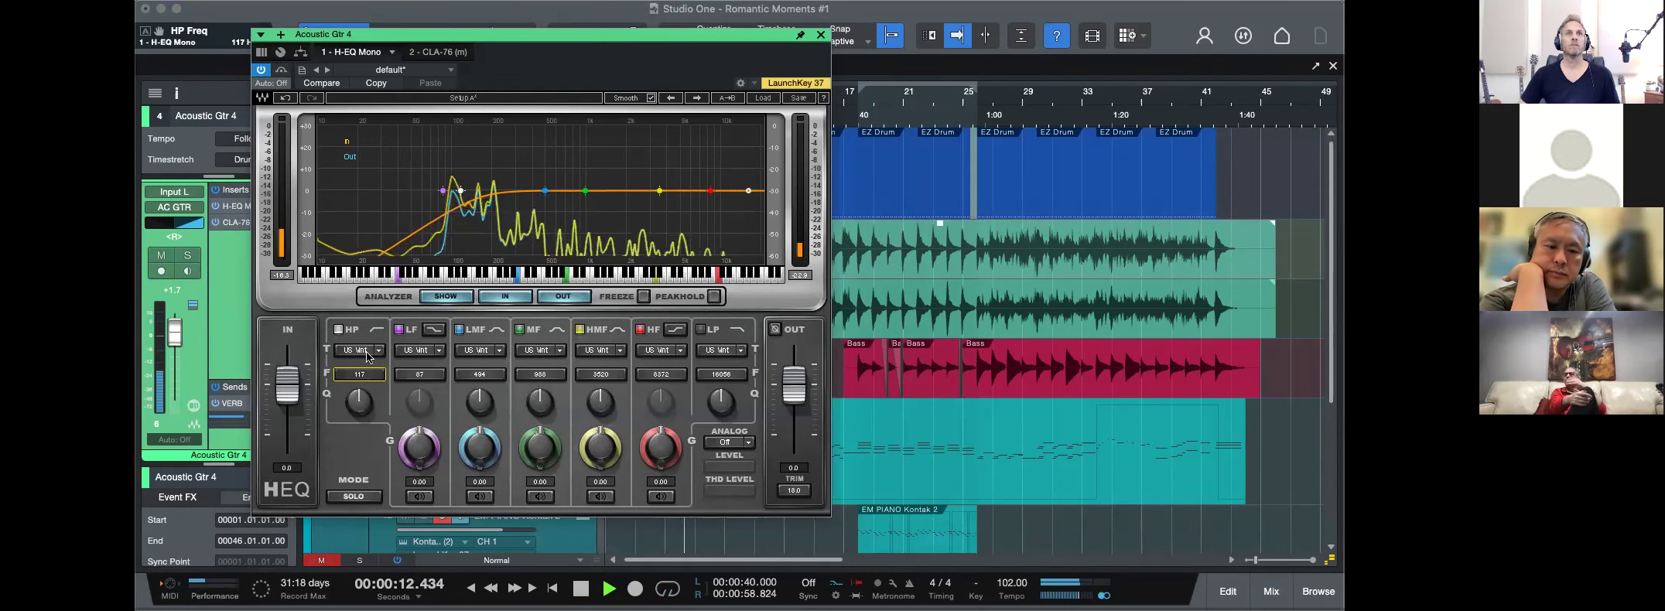
left_click(821, 35)
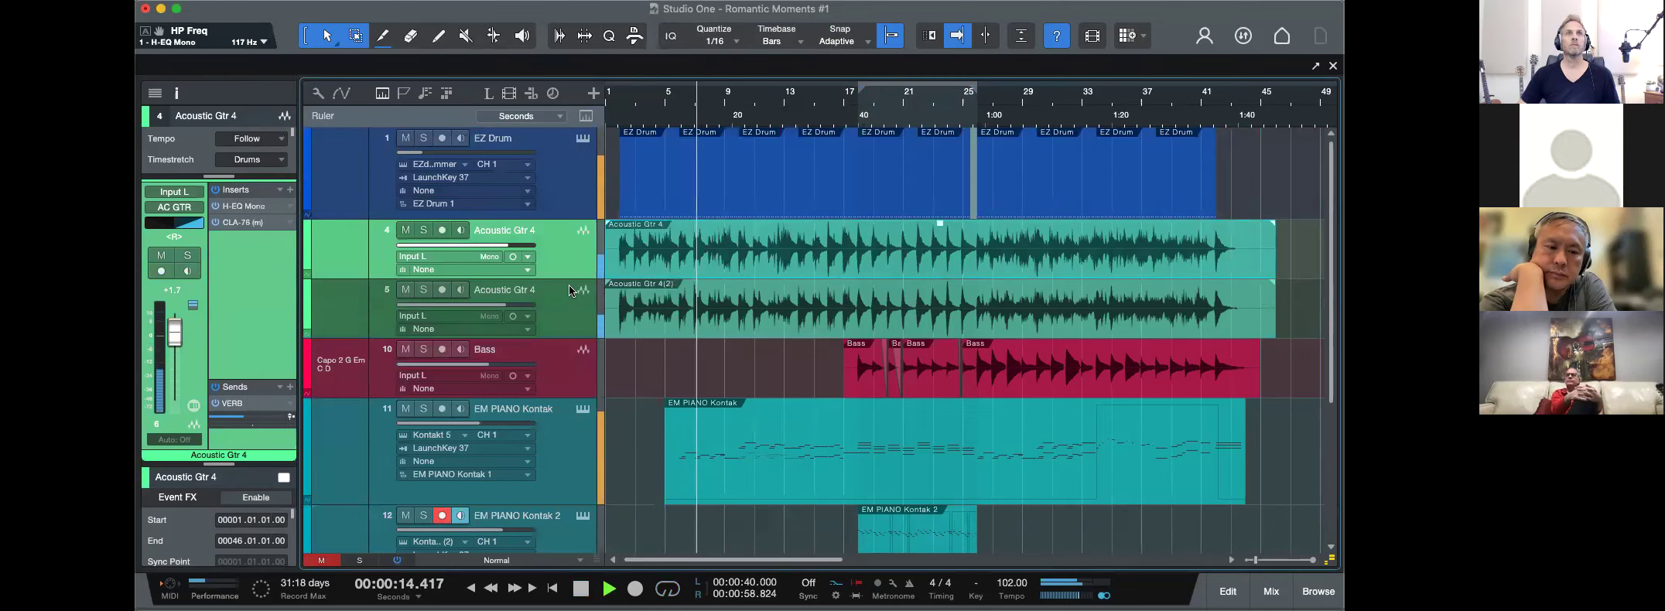
Open Acoustic Gtr 4's CLA-76 compressor, raise its input, and fine-tune the release with the attack at 7 and the ratio at 4.
left_click(241, 225)
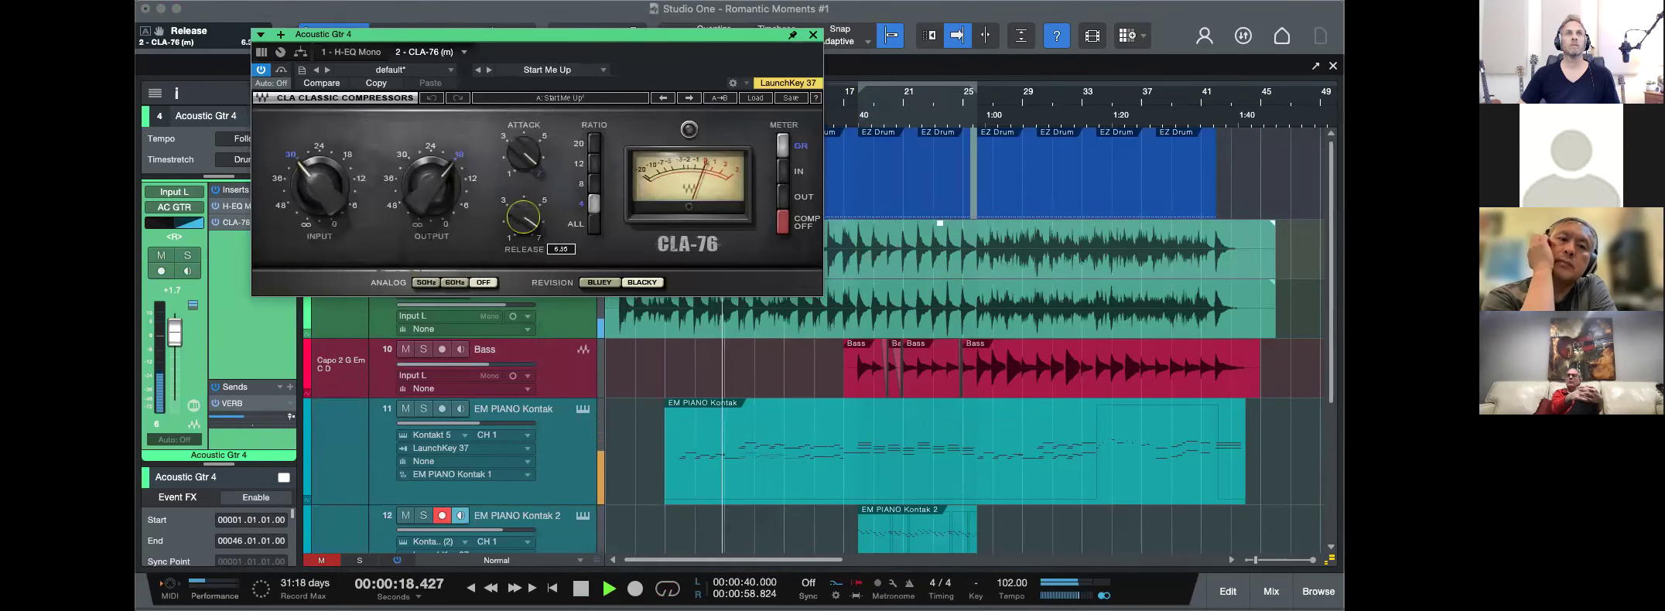
left_click_drag(317, 184, 317, 172)
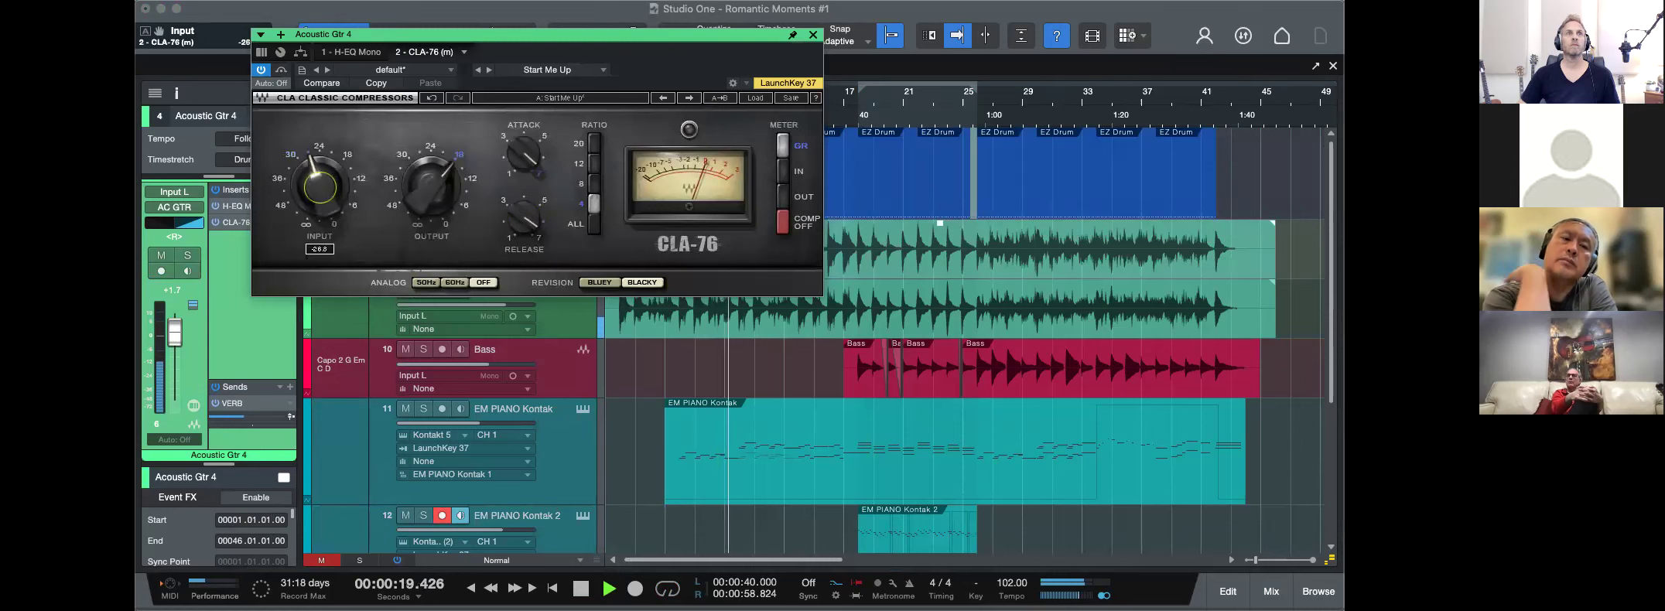
left_click(524, 226)
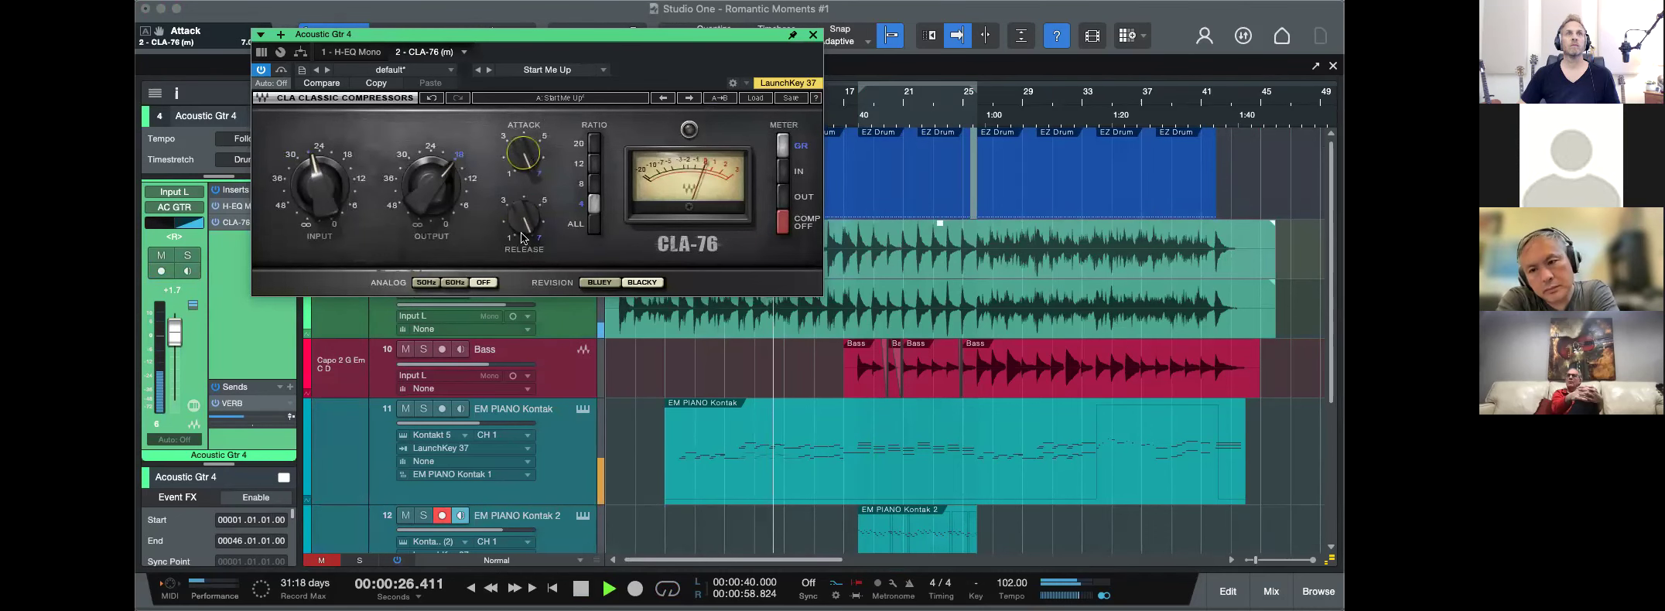
left_click_drag(523, 218, 523, 226)
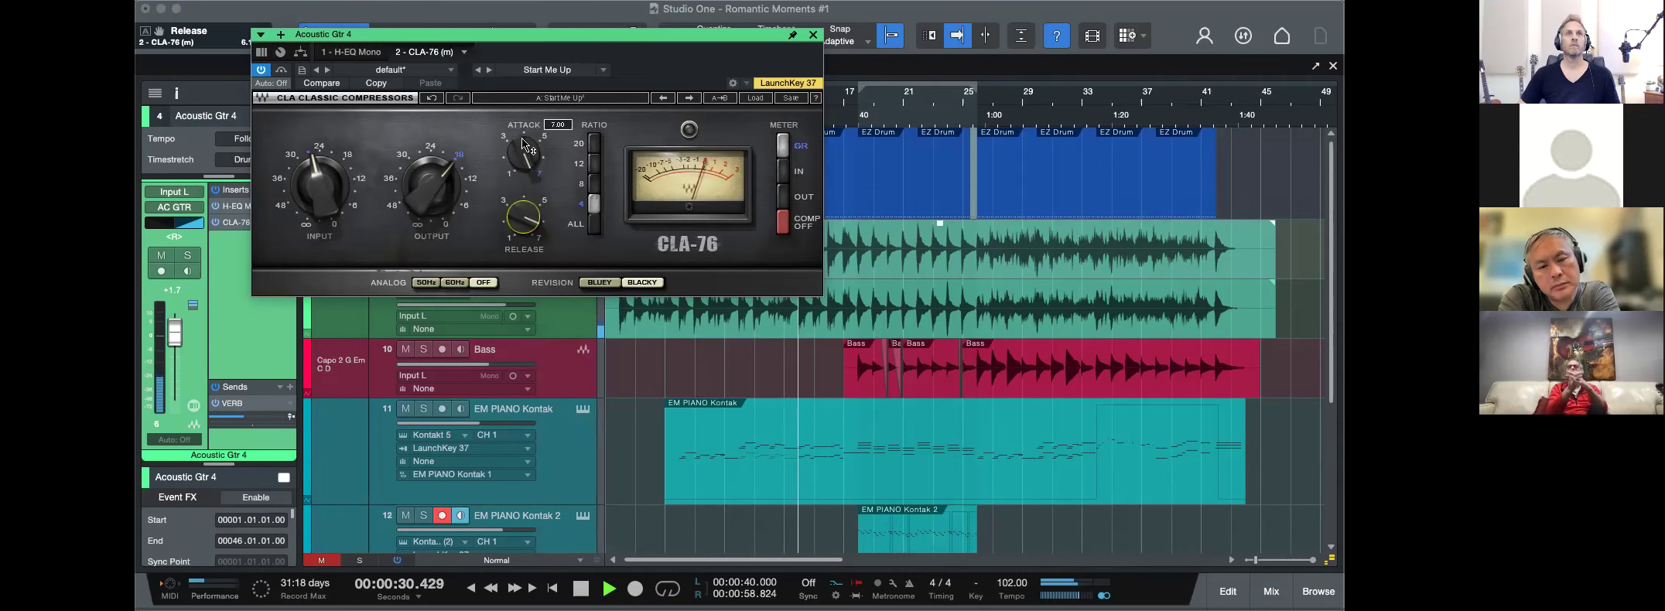
left_click(594, 224)
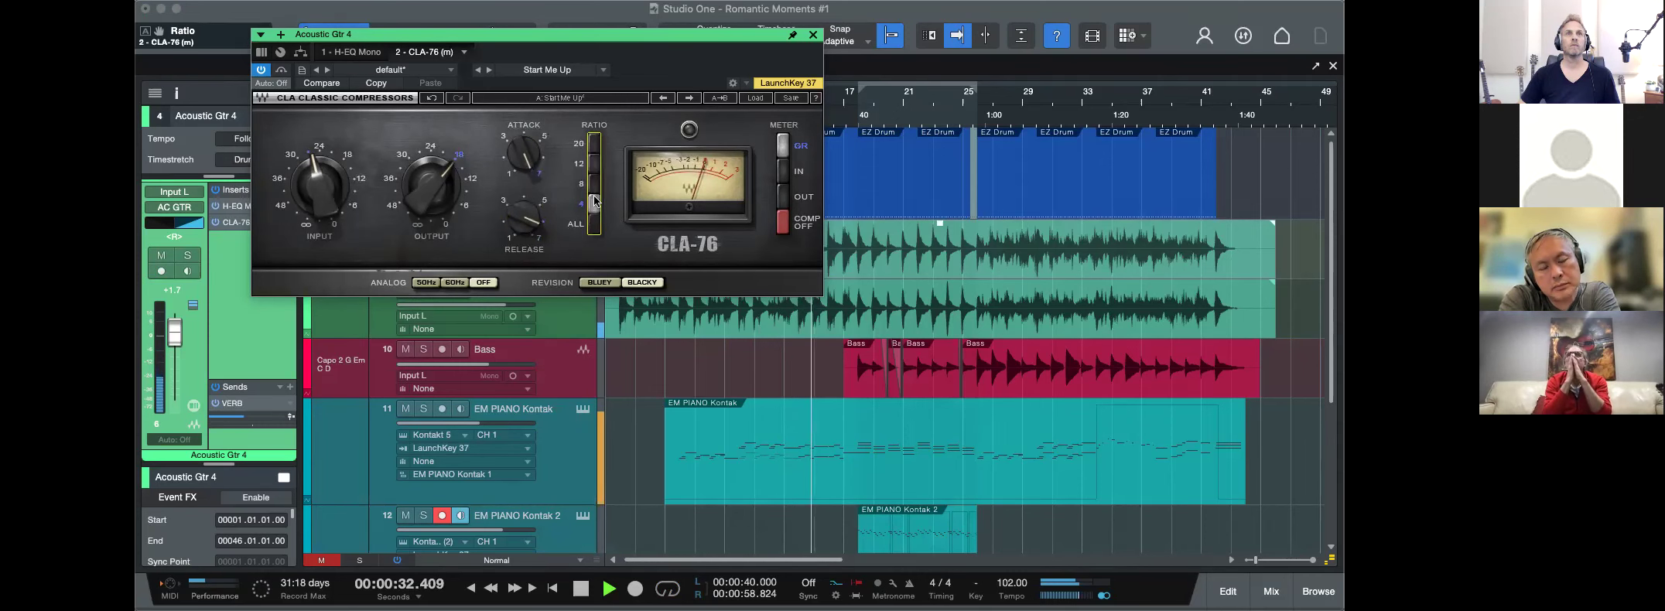
Raise the CLA-76 input slightly further and lower its release to about 5 while the song plays.
left_click_drag(317, 187, 319, 182)
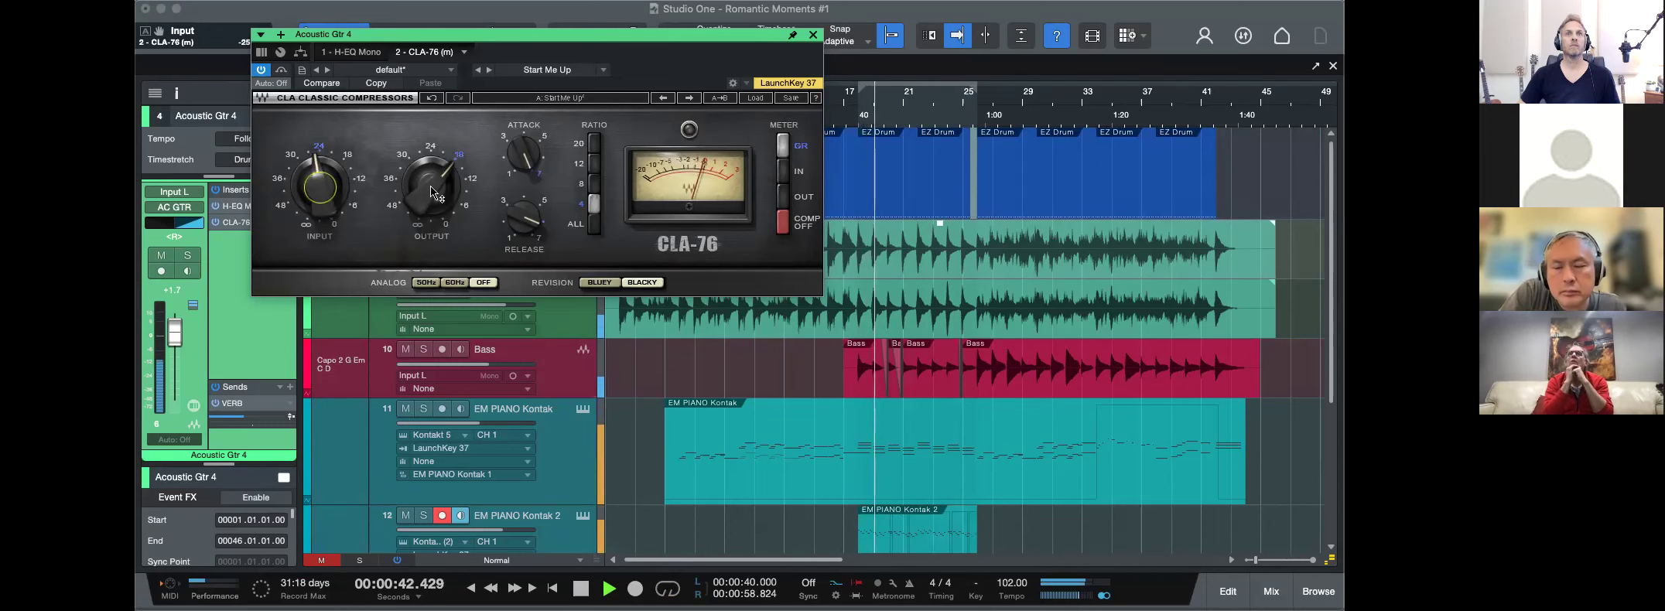
mouse_move(435, 194)
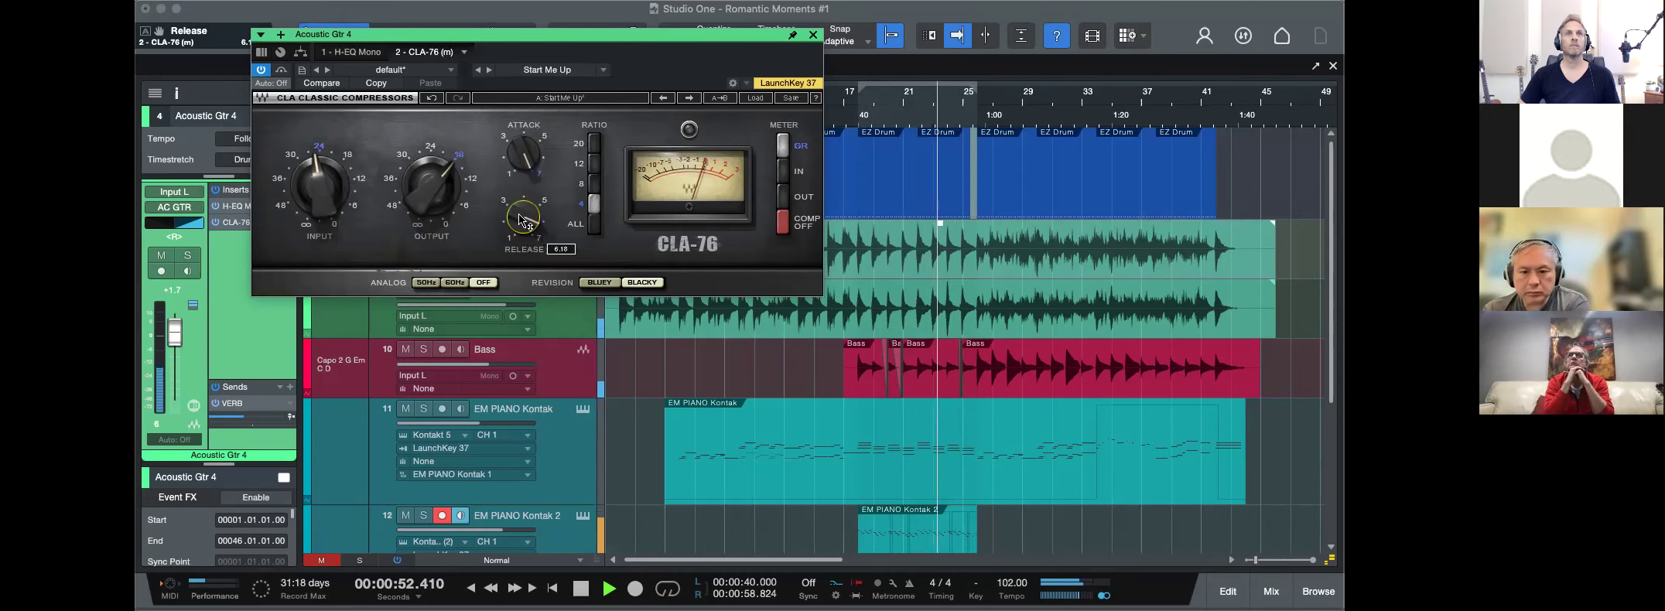
left_click_drag(529, 223, 519, 225)
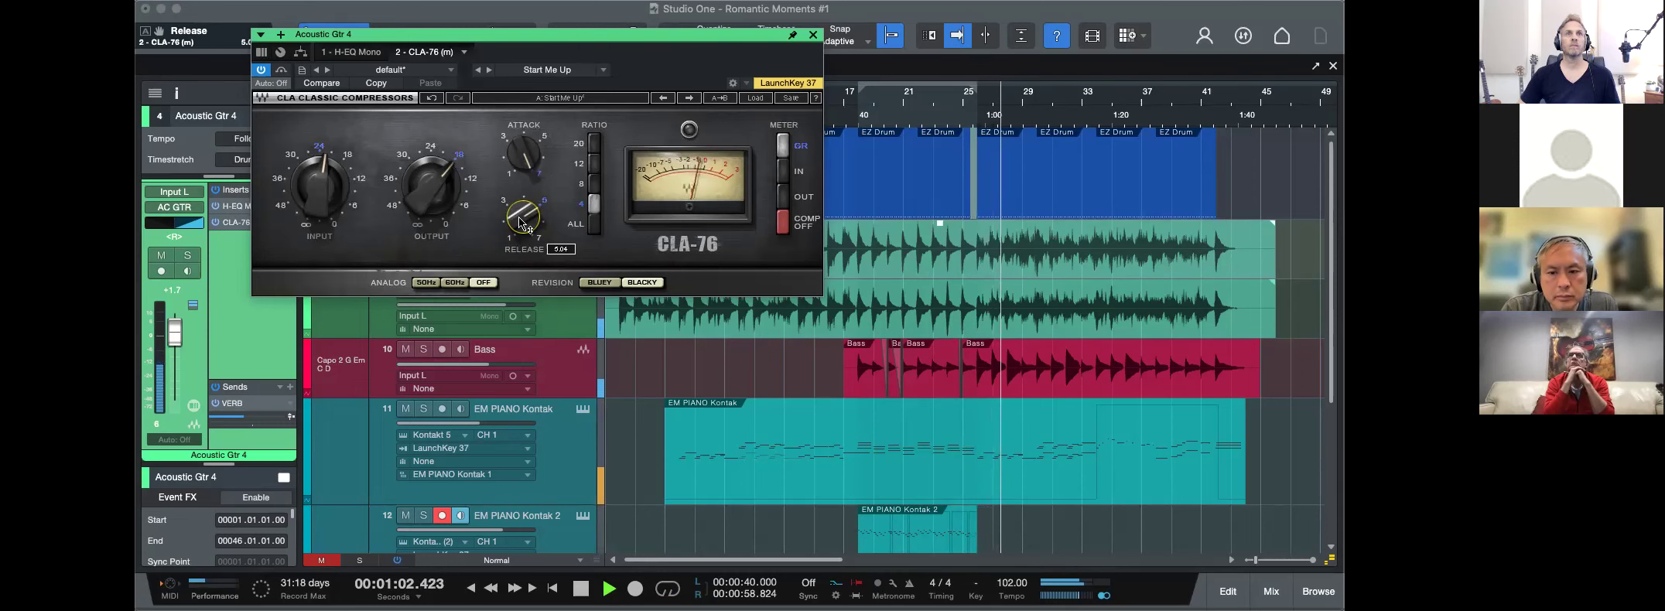
Adjust the attack of the first Acoustic Gtr 4 track's CLA-76 compressor, set its input to -24.8, and close the plug-in.
left_click_drag(524, 156, 523, 153)
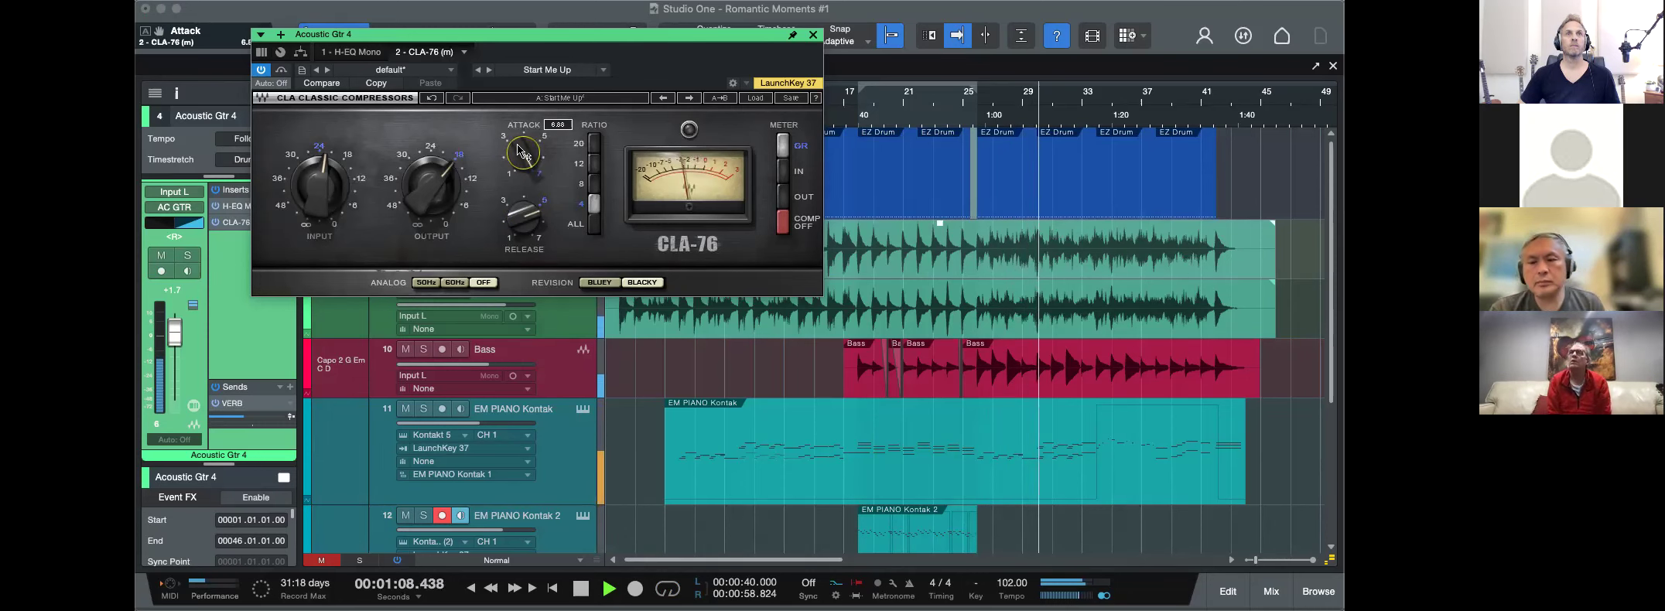
left_click(324, 180)
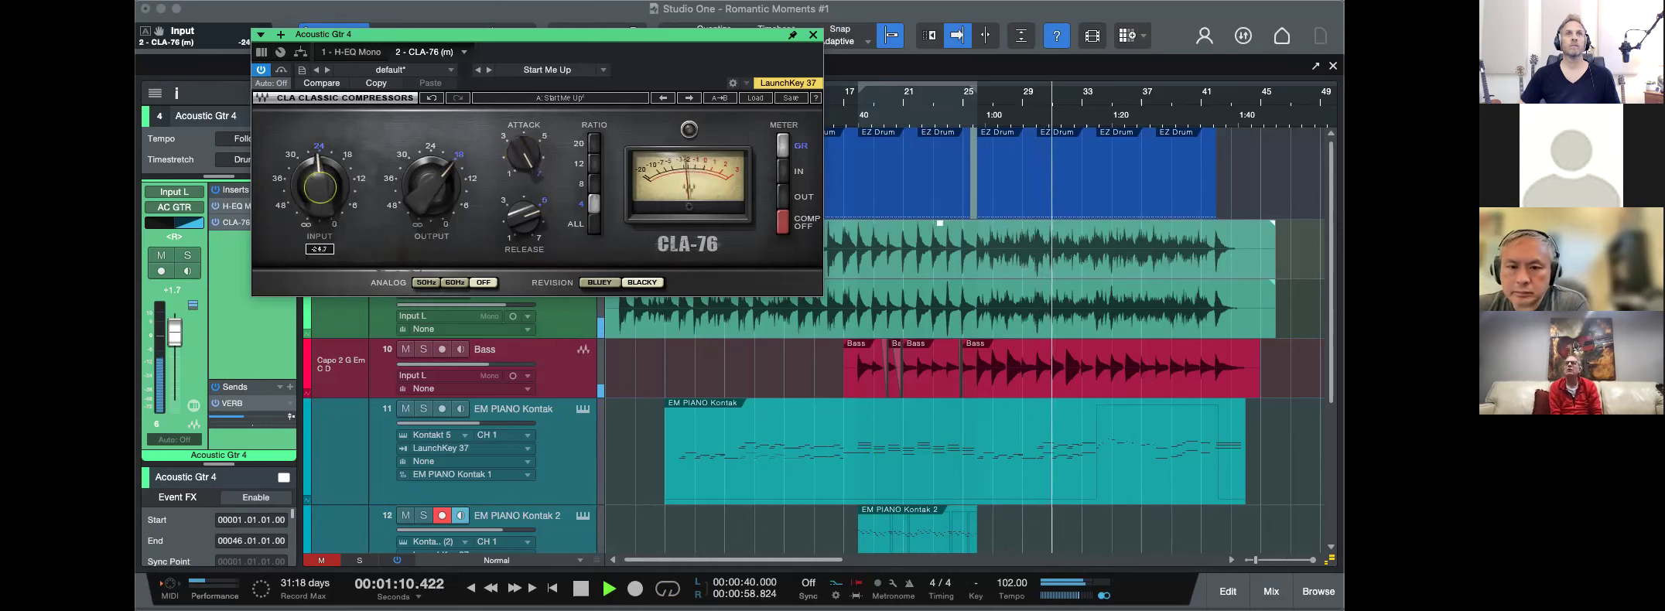
left_click_drag(324, 179, 321, 185)
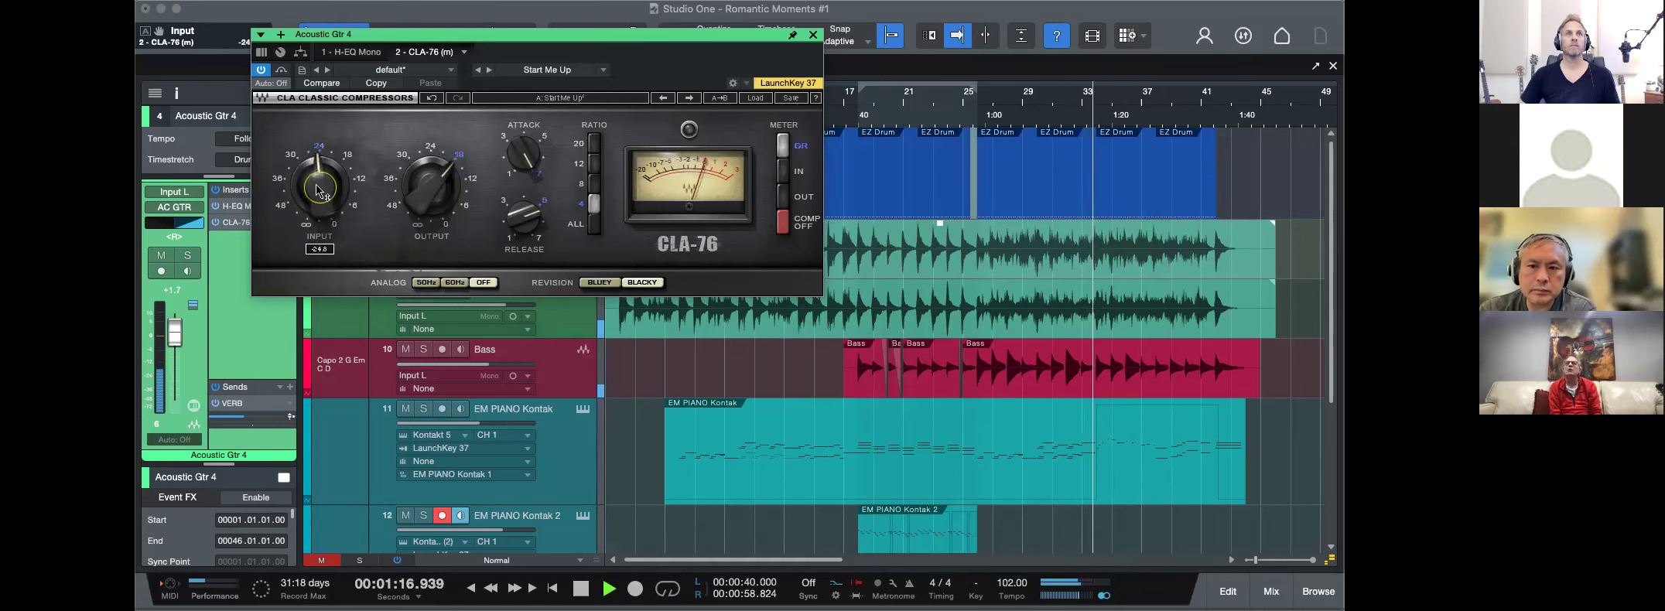
left_click(812, 36)
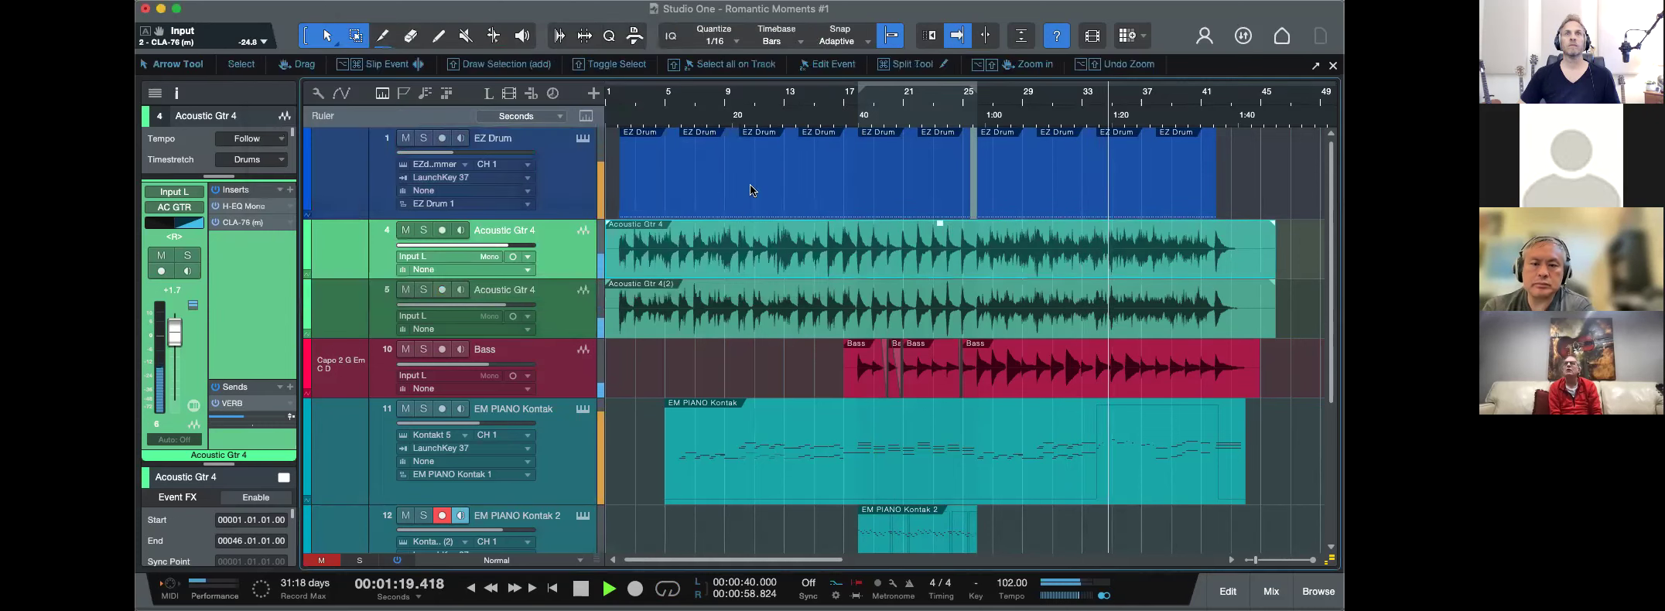
Remove the CLA-76 and H-EQ Mono inserts from the second Acoustic Gtr 4 track and stop playback.
left_click(567, 301)
left_click(290, 222)
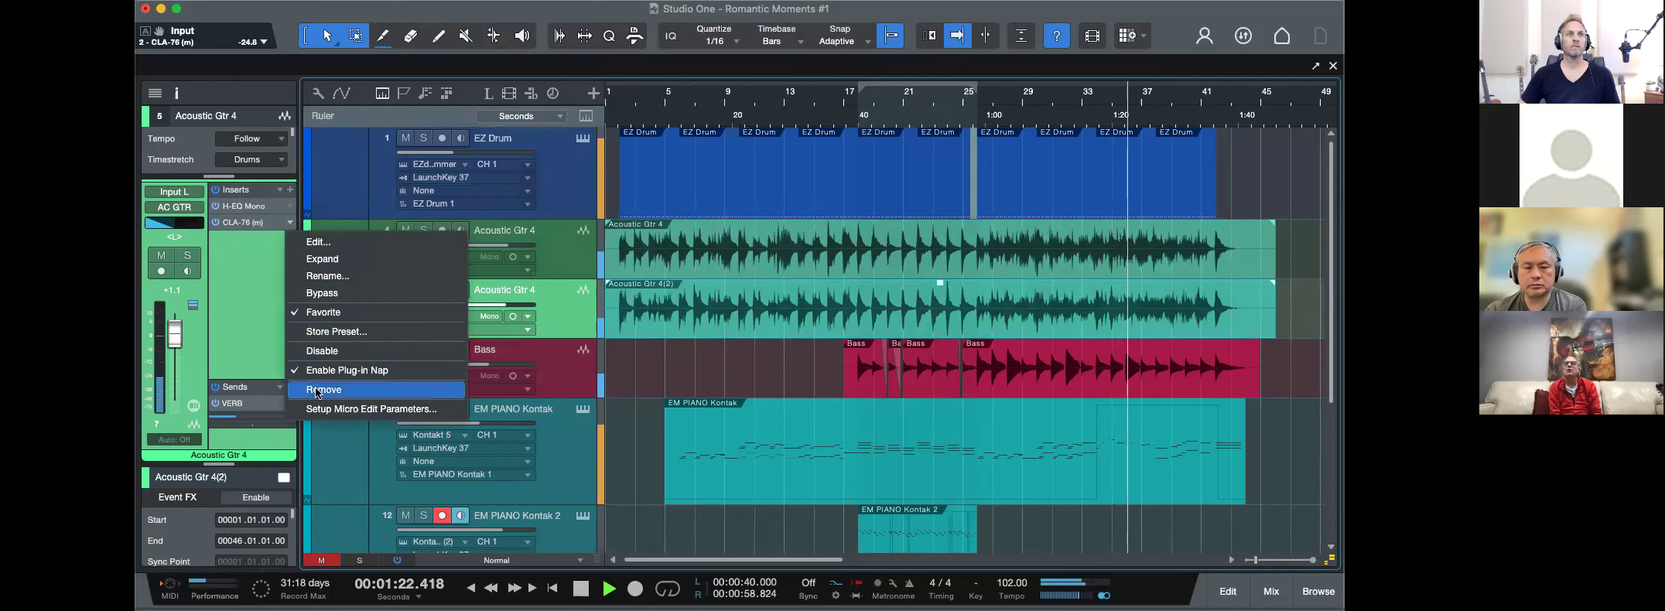
left_click(318, 390)
left_click(290, 206)
left_click(317, 373)
key("space")
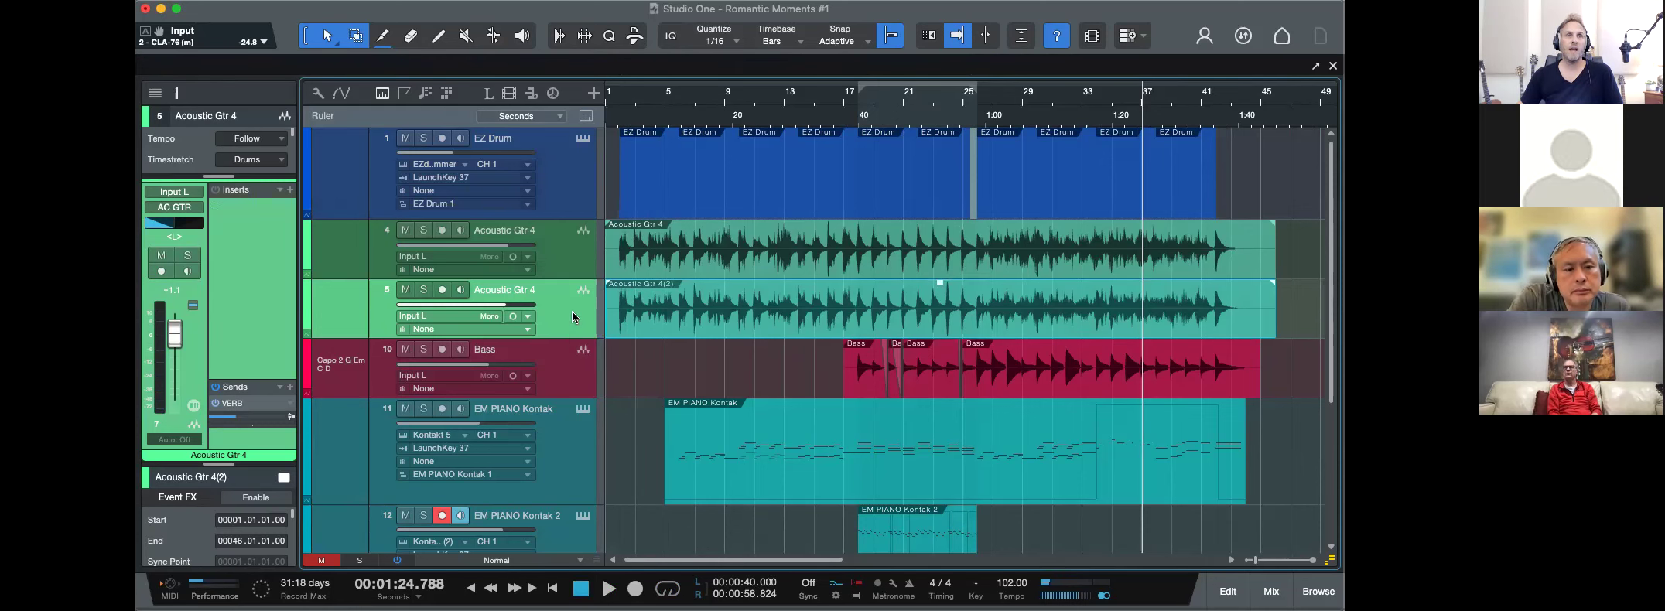
Review the H-EQ Mono and CLA-76 settings on the first Acoustic Gtr 4 track, closing each plug-in.
left_click(580, 257)
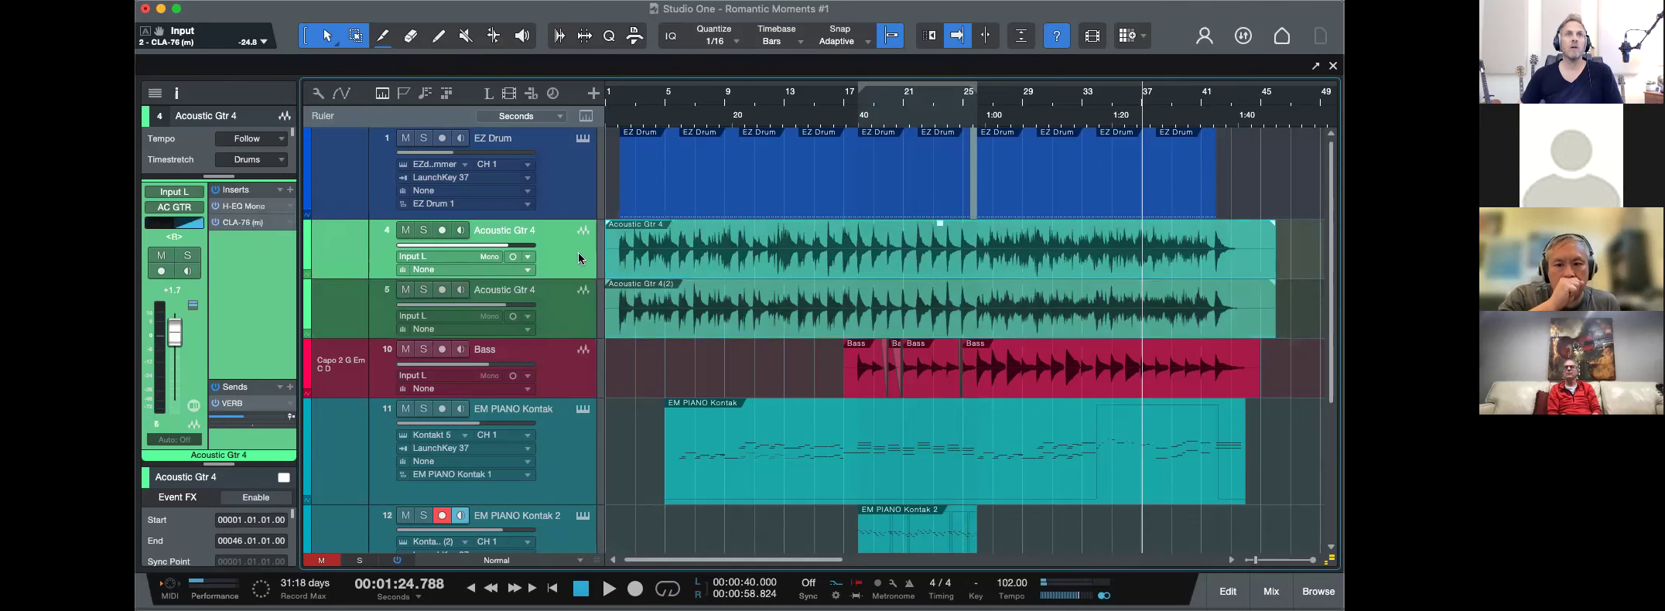
left_click(243, 206)
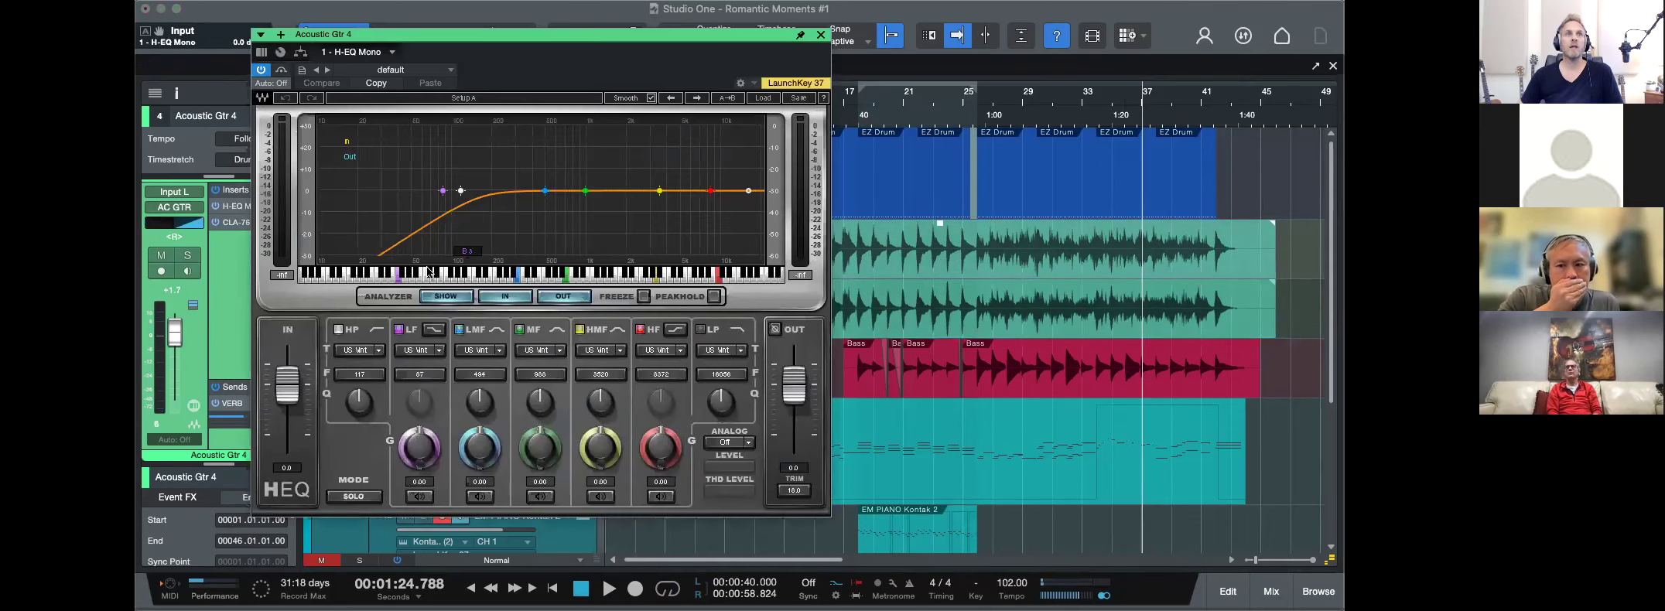
left_click(821, 35)
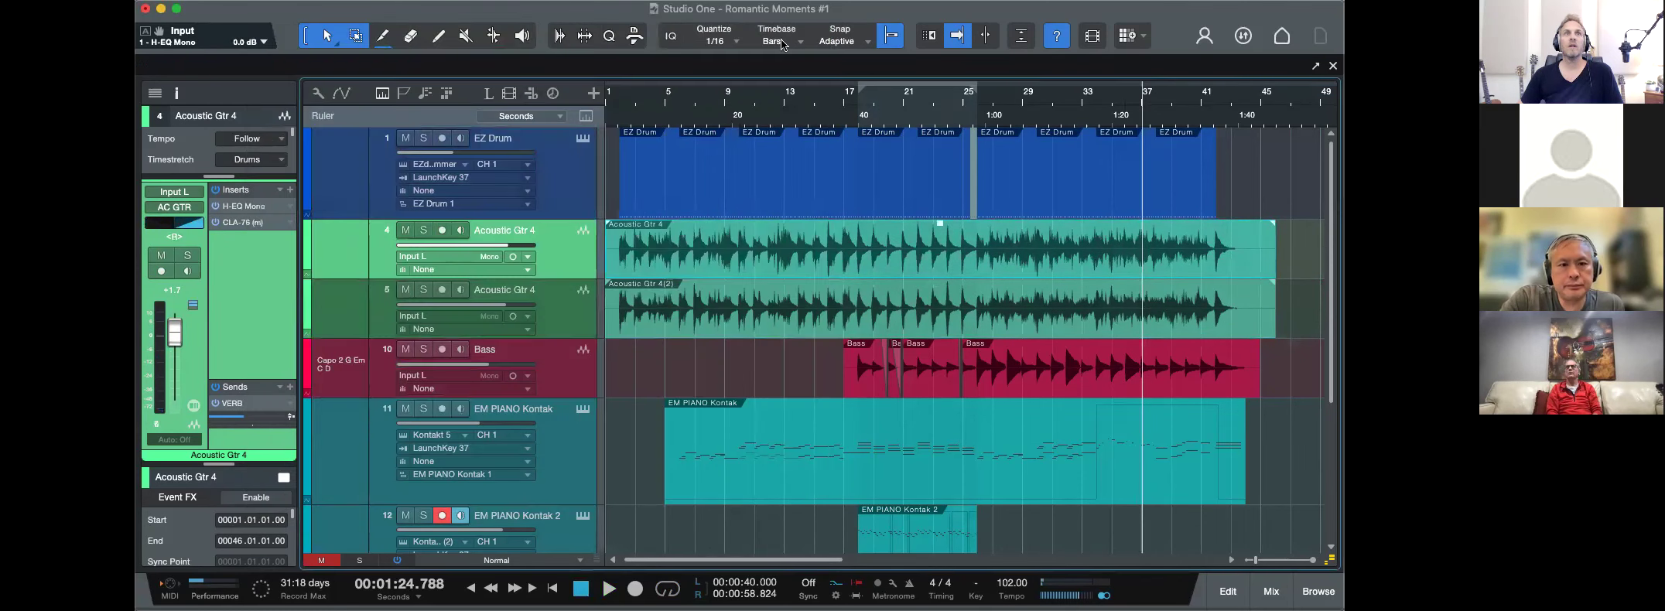
left_click(242, 222)
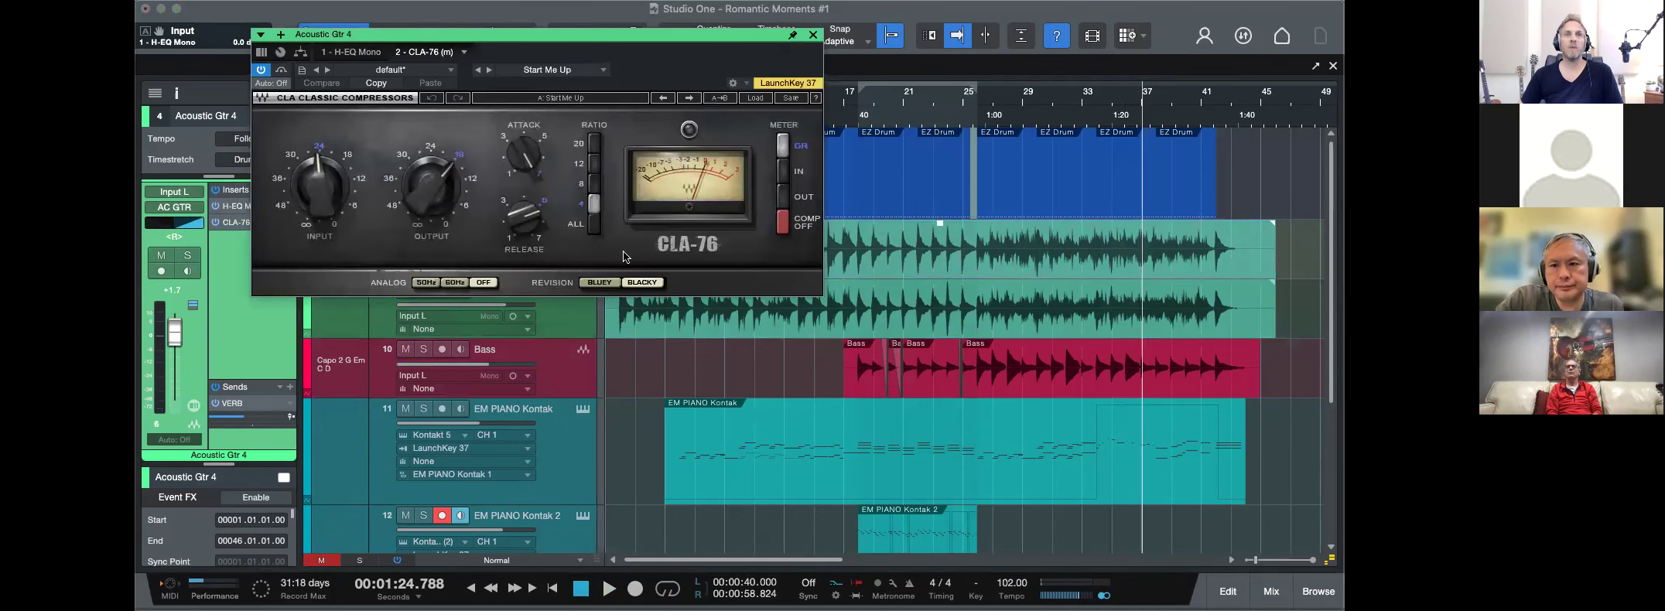
left_click(812, 36)
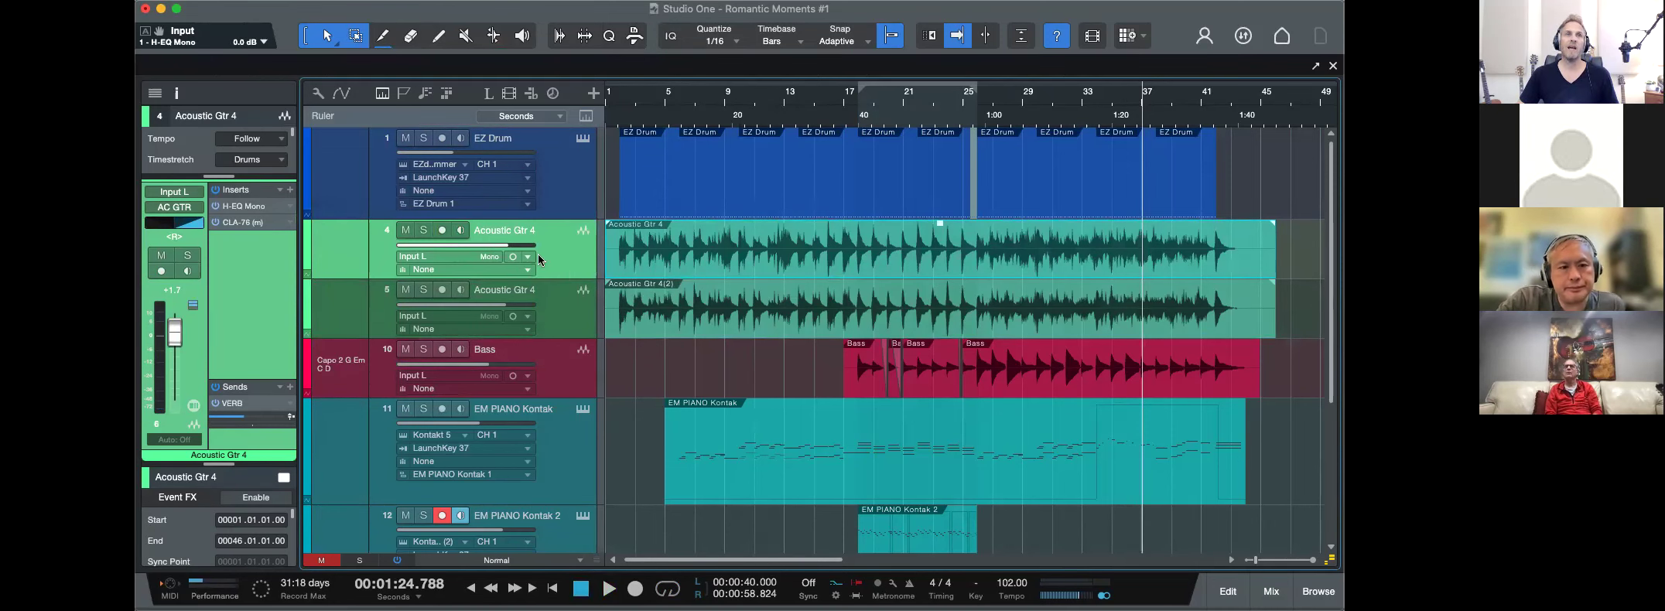
Lower both Acoustic Gtr 4 tracks together, the first to 0 dB, and copy its H-EQ Mono and CLA-76 inserts to the second.
left_click(575, 304, "shift")
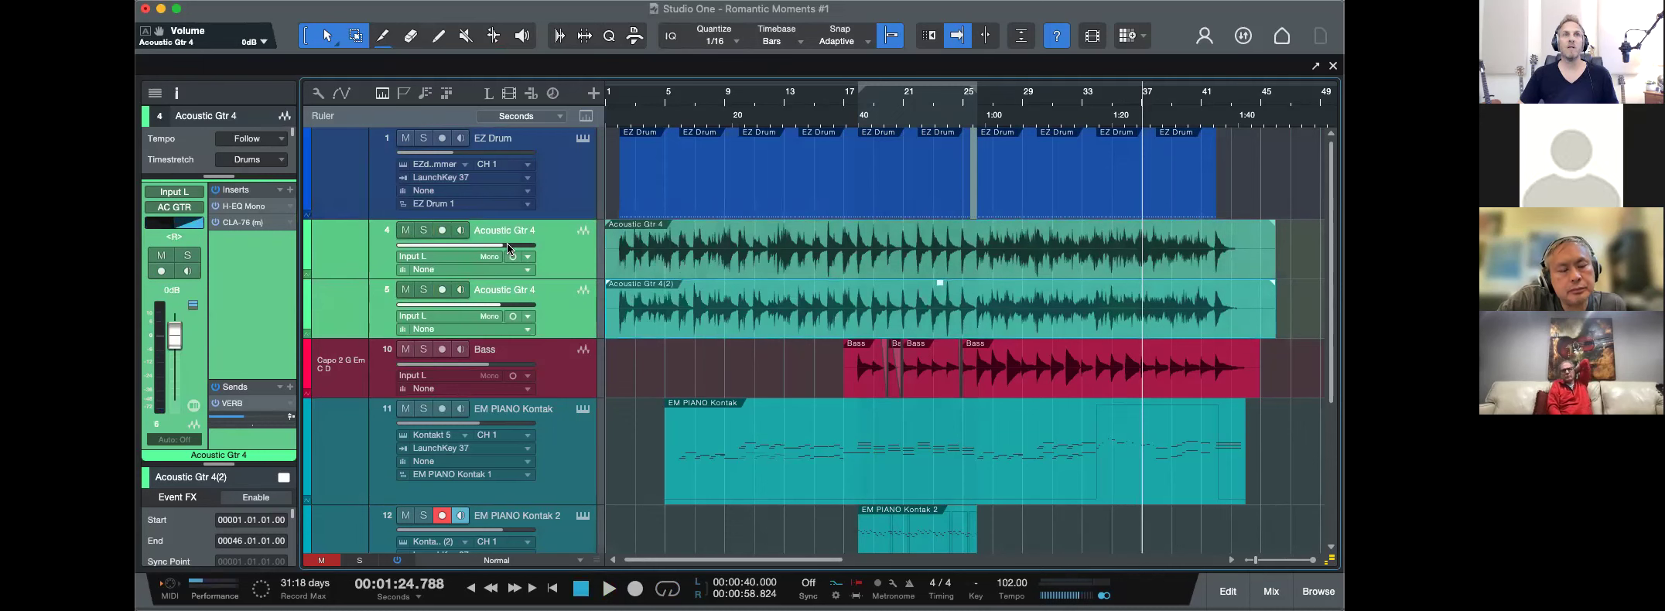
left_click(565, 260)
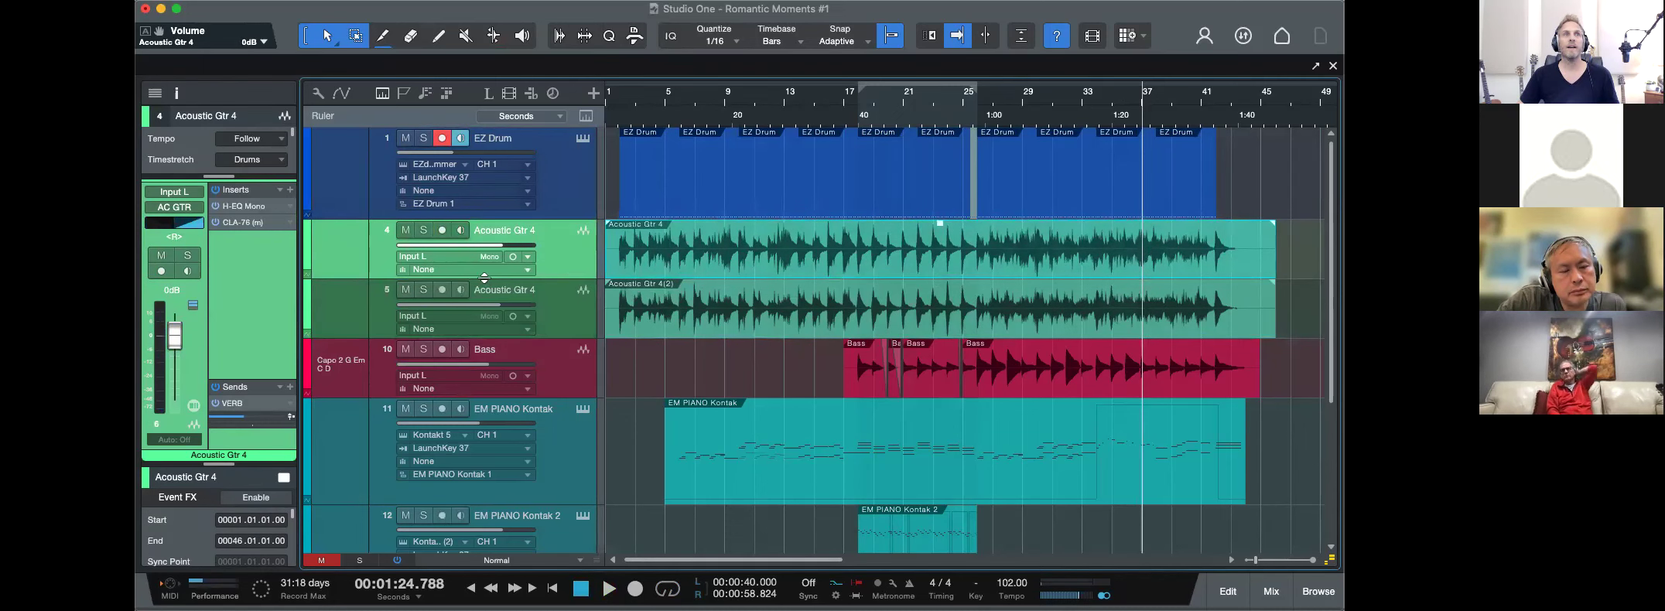
left_click(562, 321)
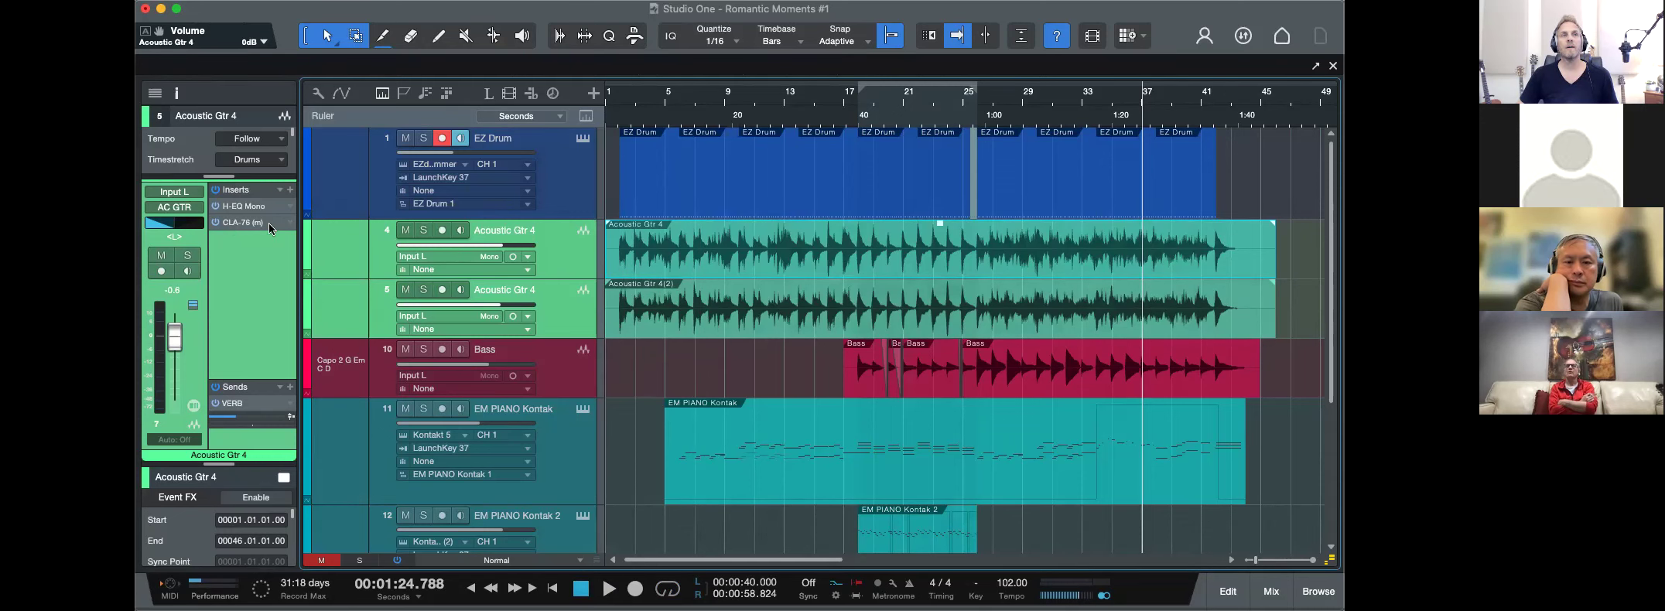
Select both Acoustic Gtr 4 tracks and closely compare their waveforms around the opening chords at bar 2.
left_click(663, 254)
left_click_drag(617, 111, 797, 310)
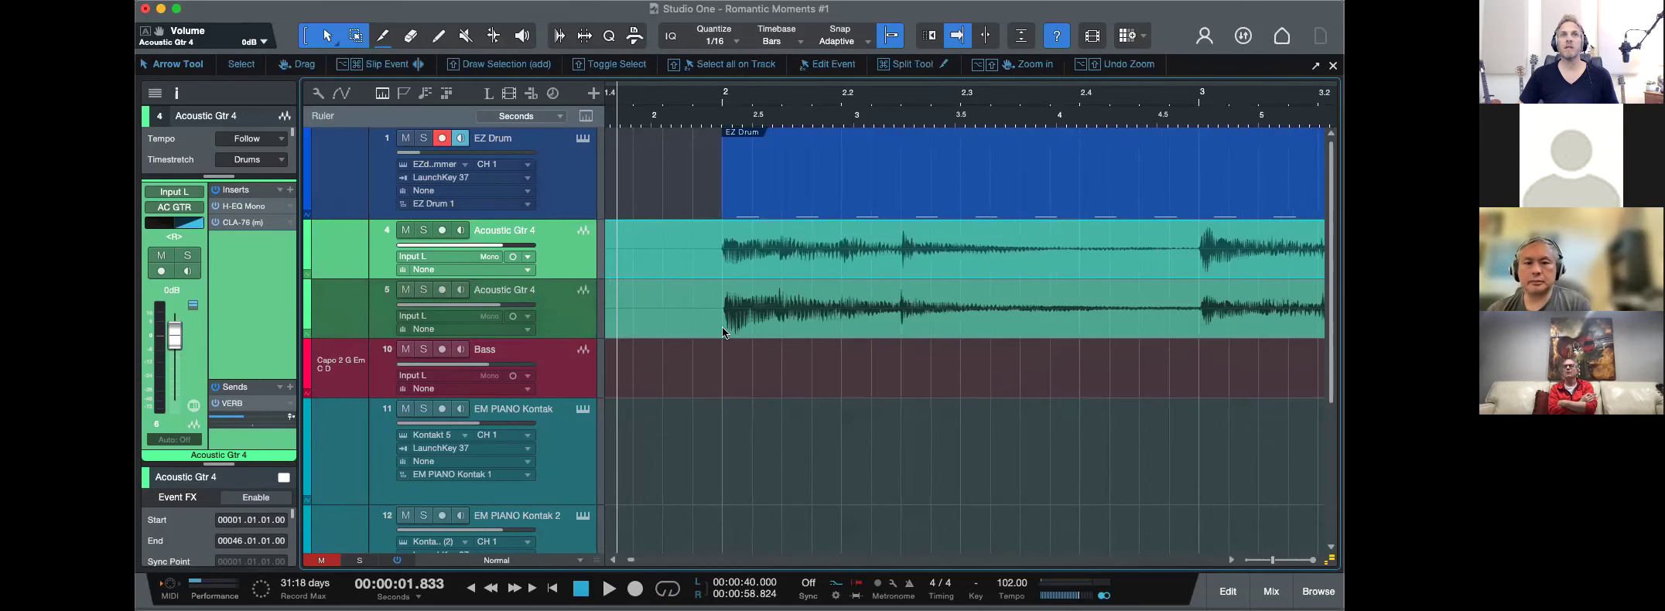
left_click(588, 310)
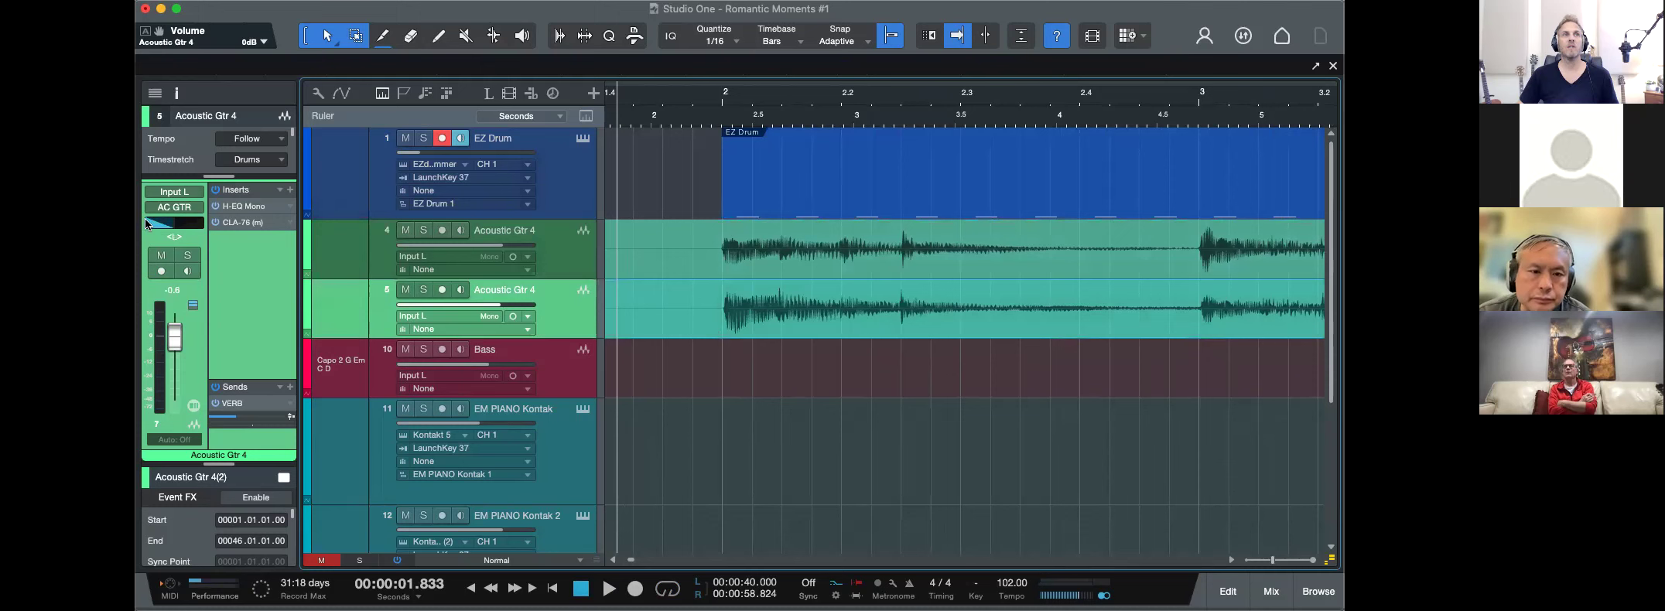
key("w")
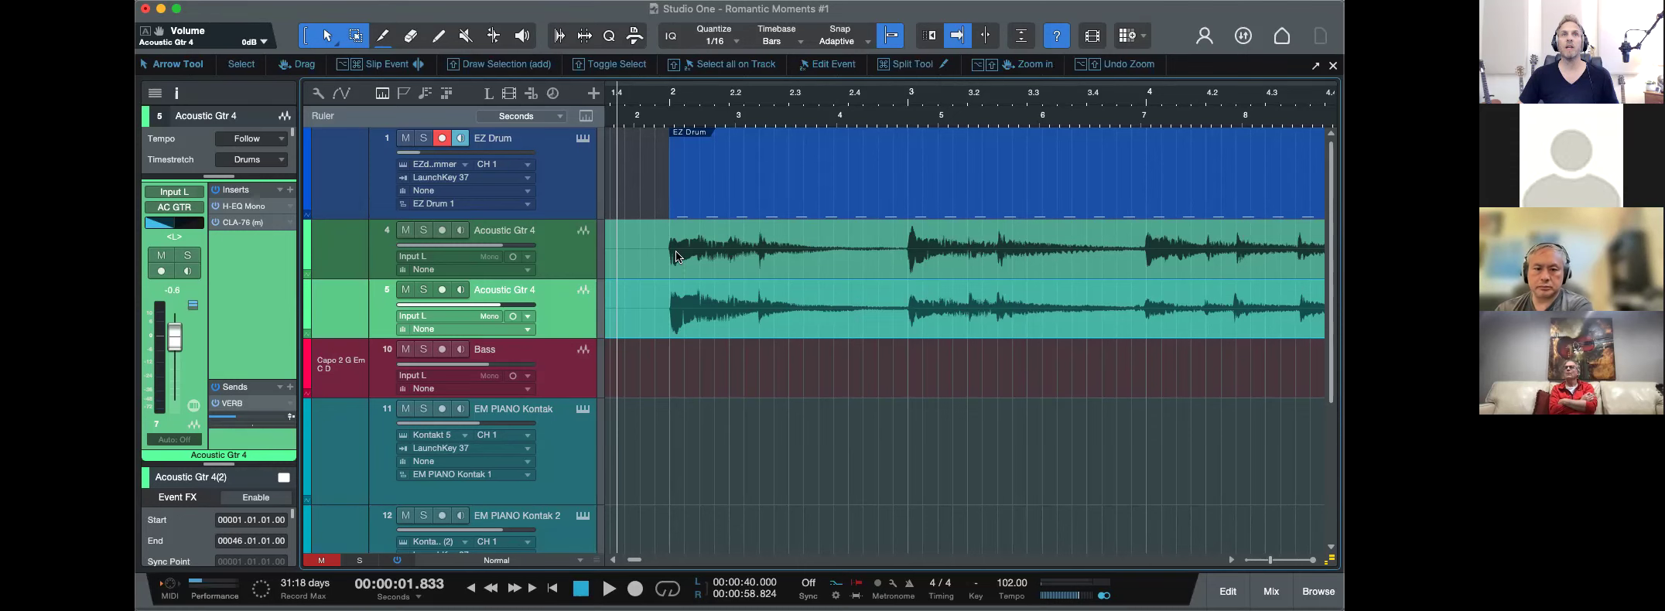
left_click(564, 264)
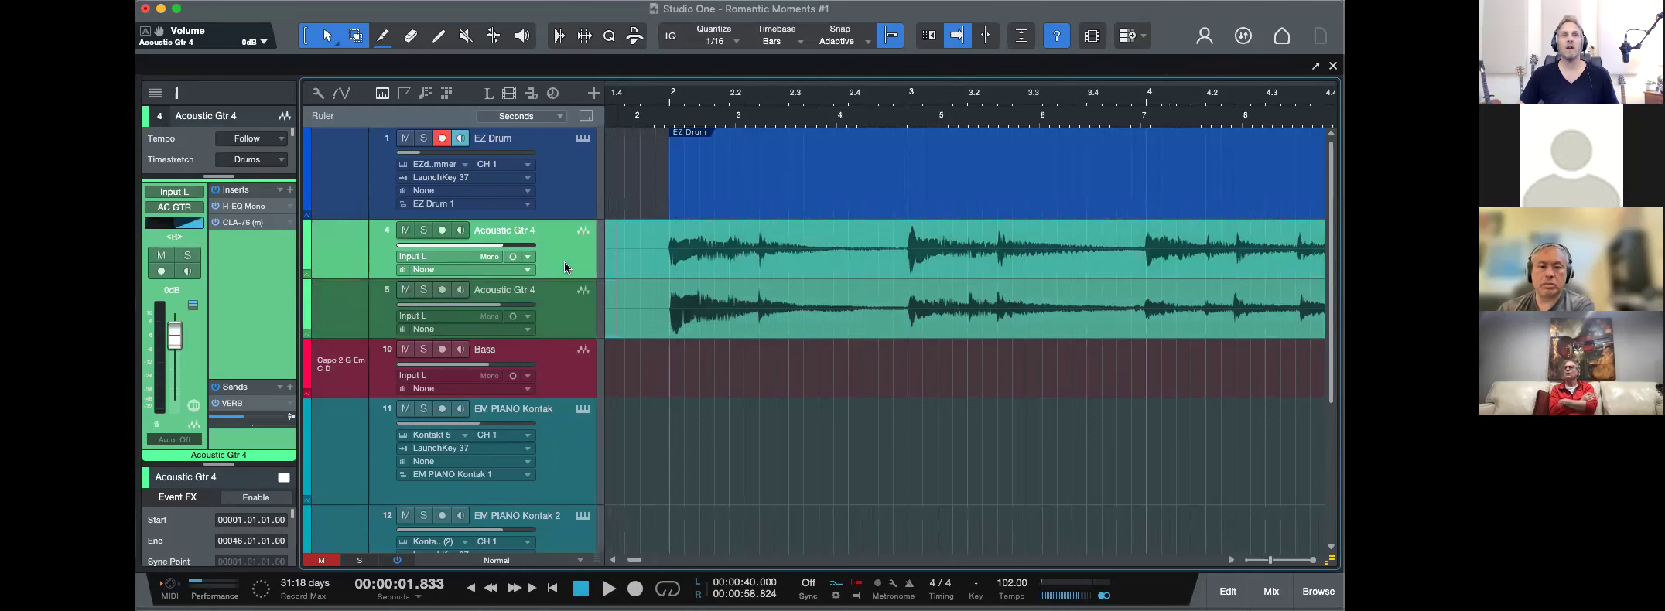
left_click(566, 313, "shift")
key("w")
key("w")
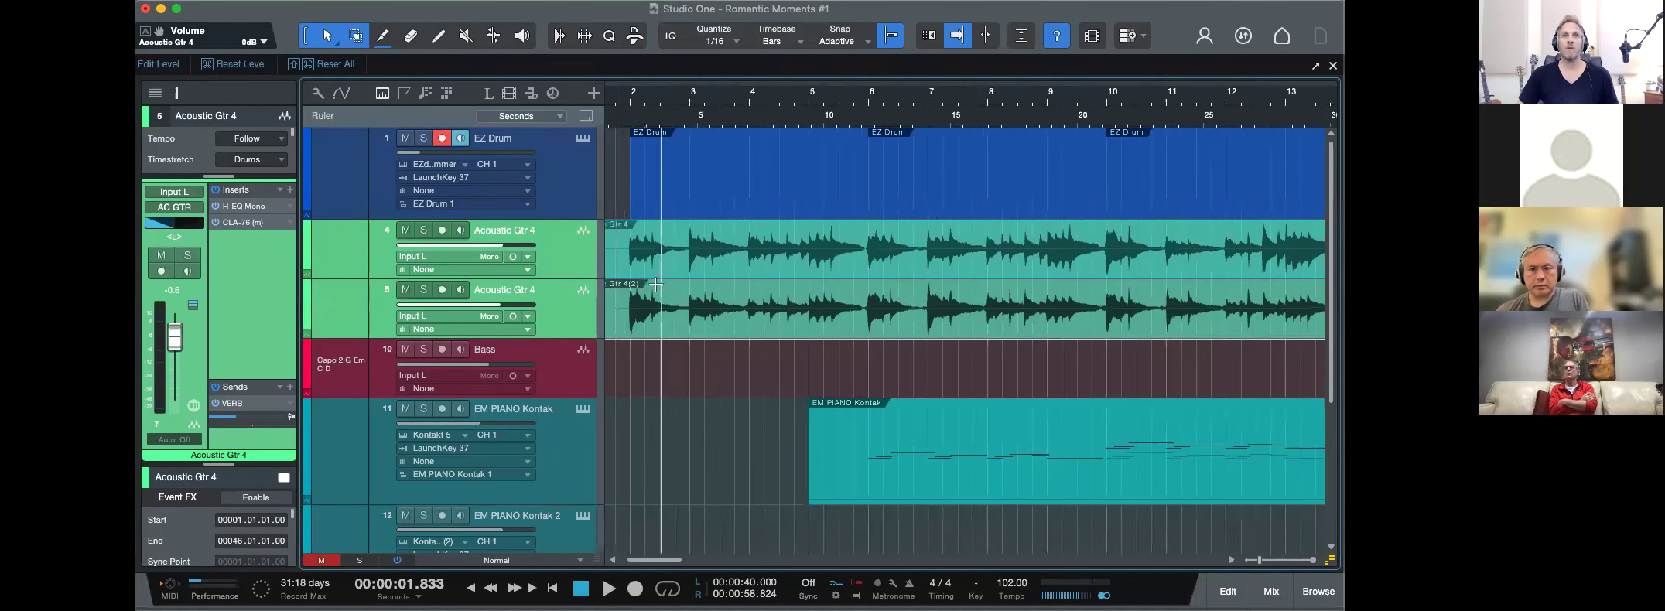
key("w")
key("w")
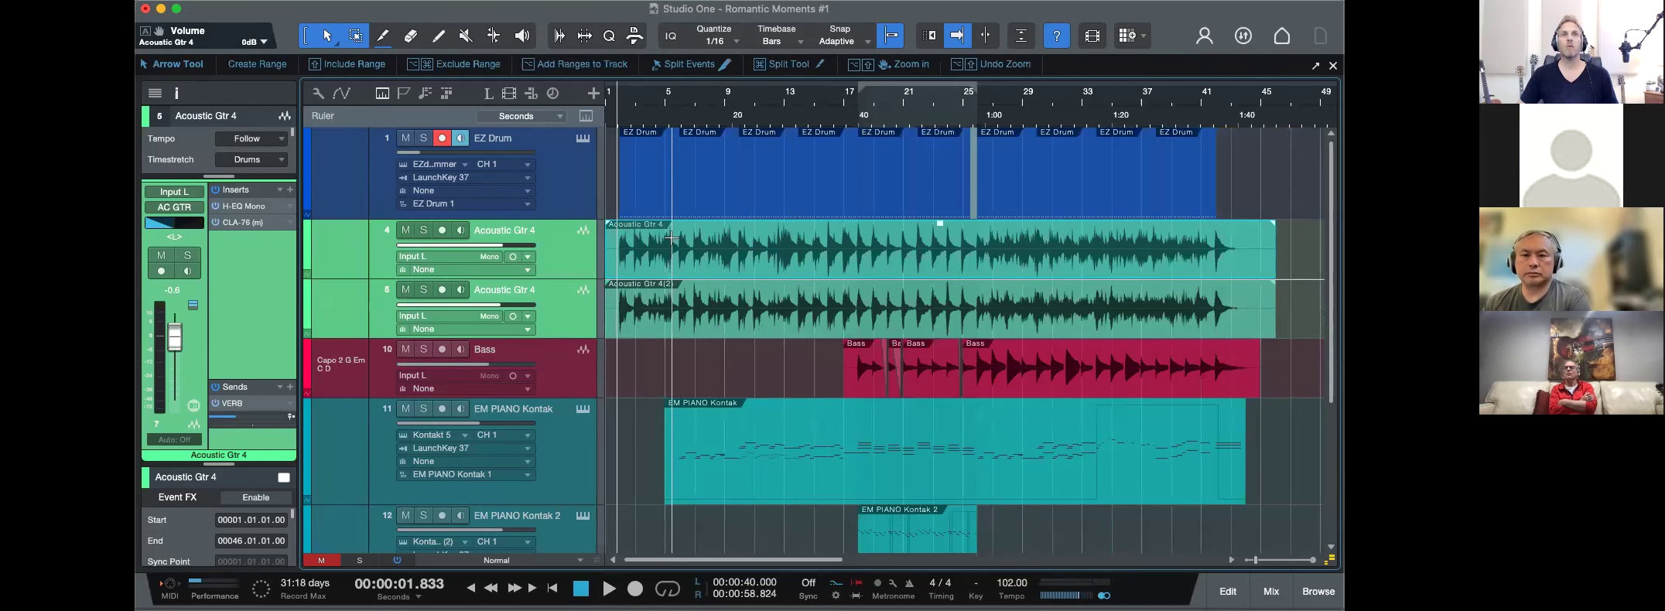
key("e")
key("e")
key("alt")
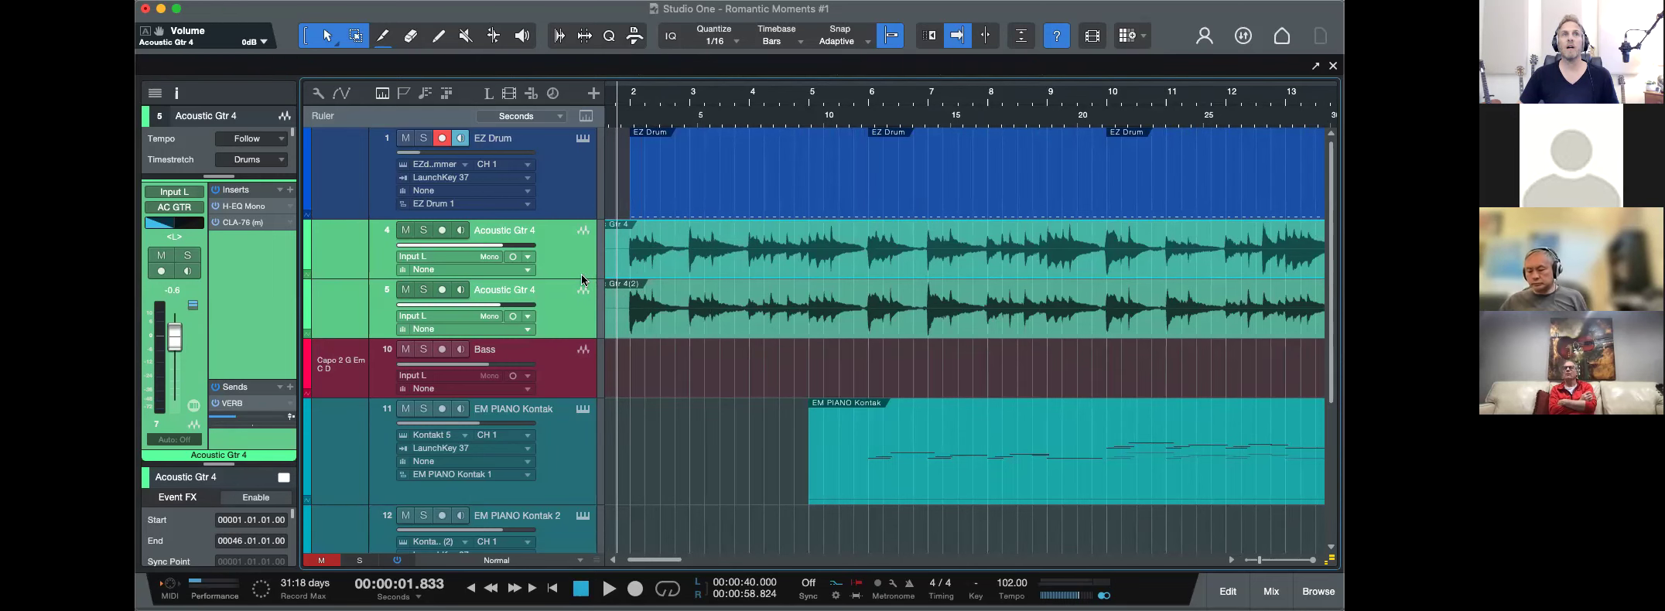
key("e")
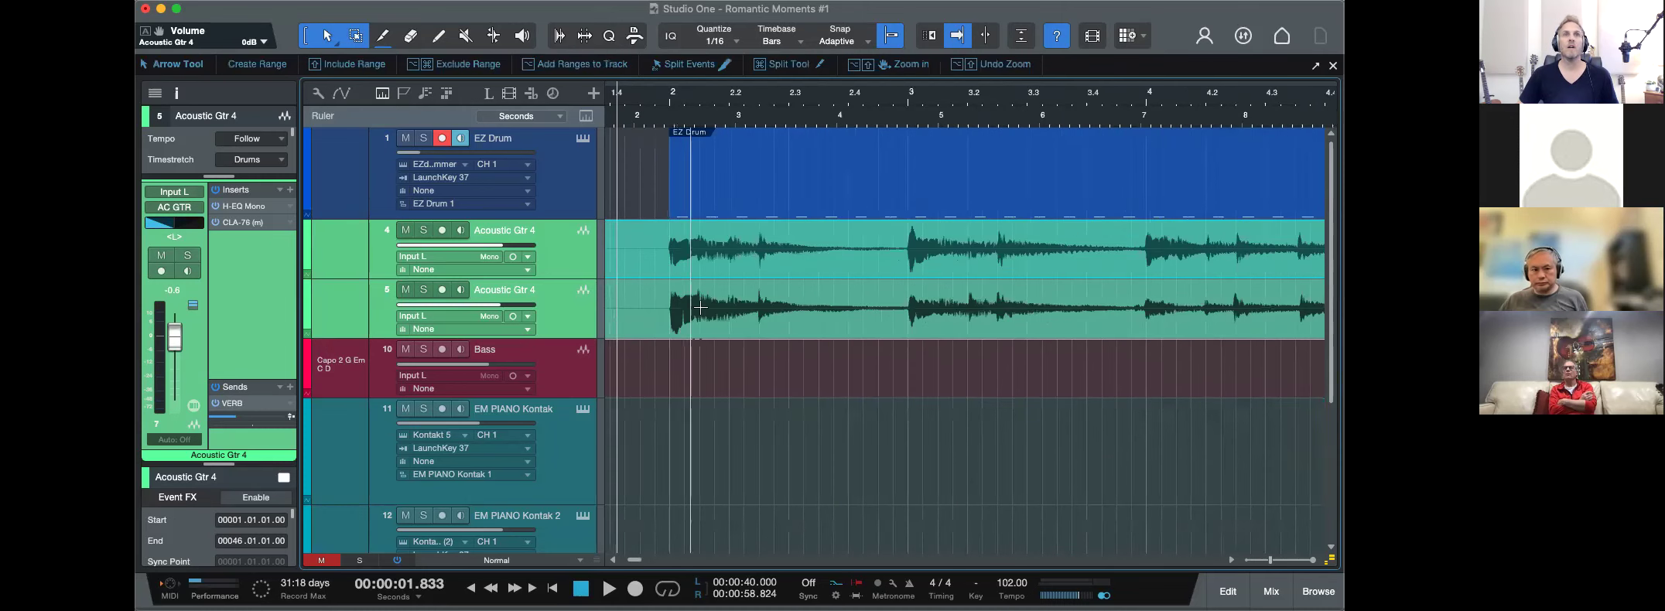
key("w")
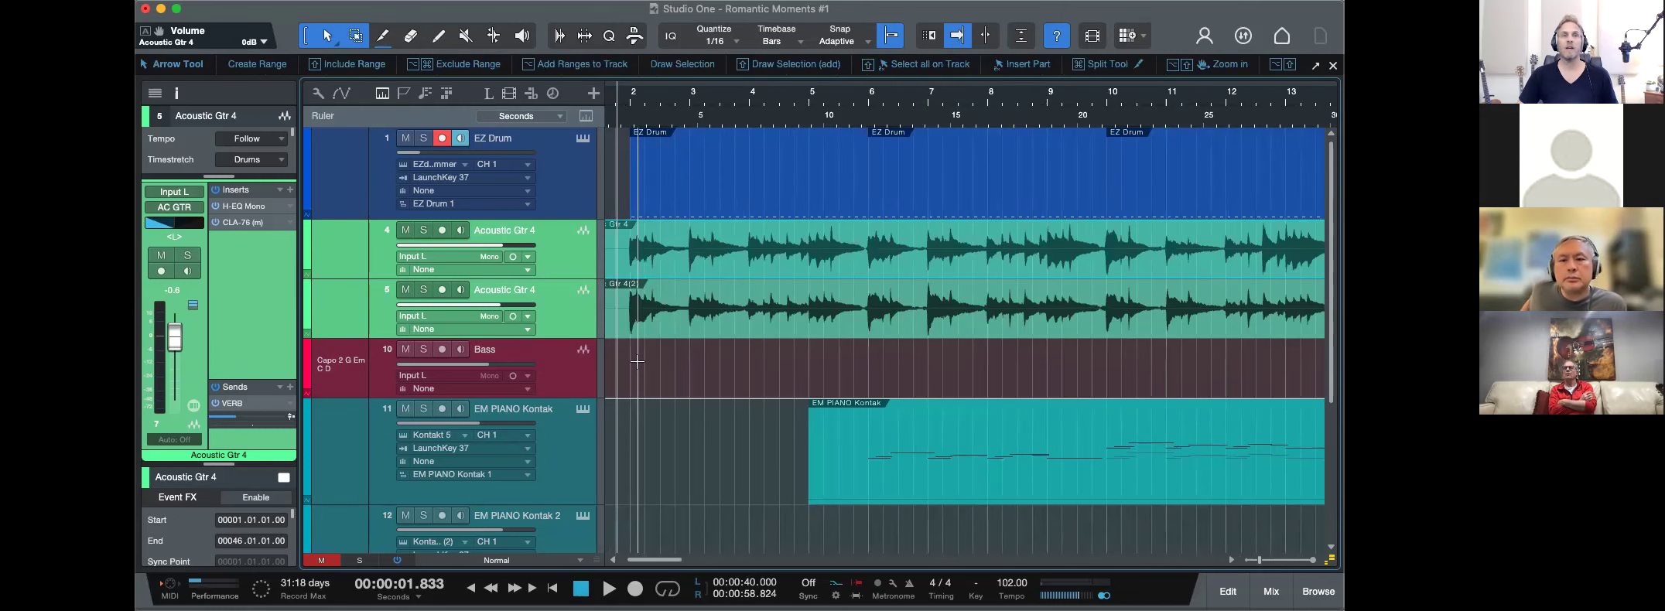
Play the song and lower both selected Acoustic Gtr 4 tracks together, bringing the second one to -4.2 dB.
key("space")
key("w")
left_click_drag(499, 305, 482, 309)
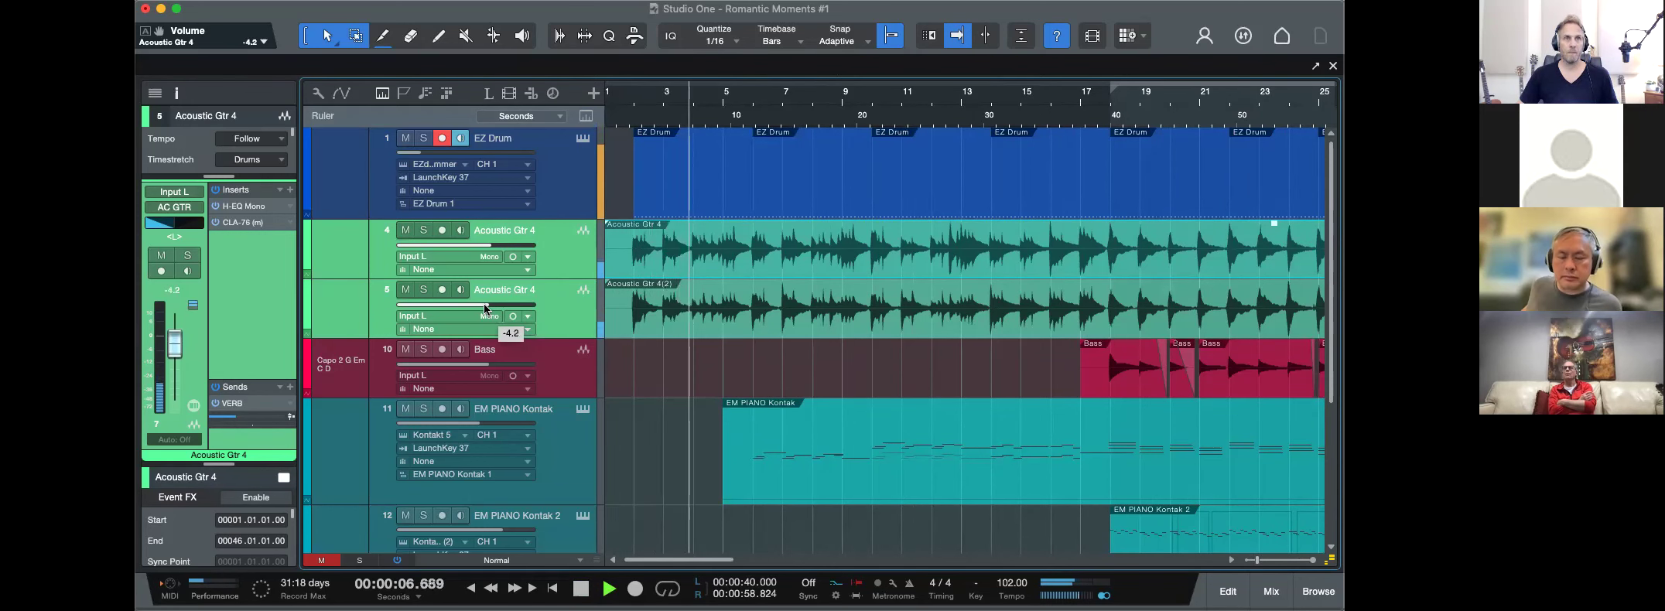
scroll(664, 393, "down", 3)
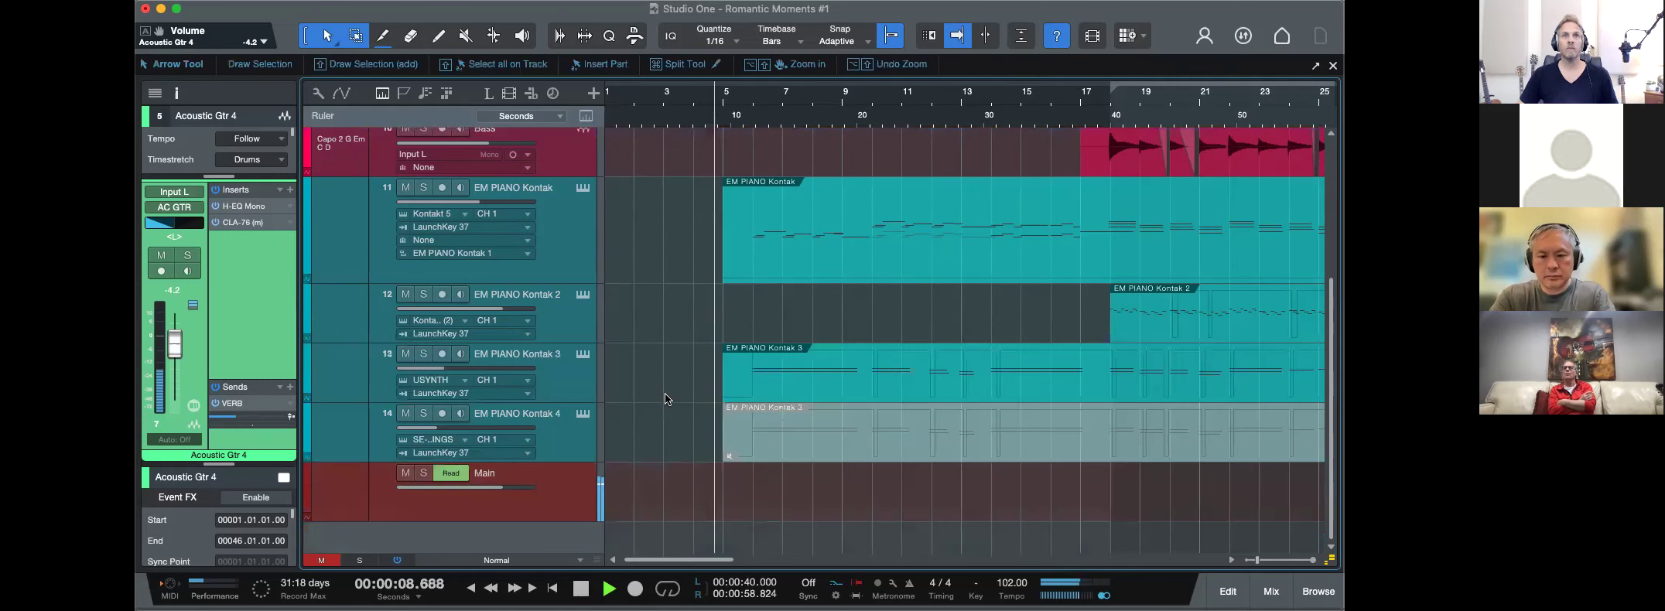
scroll(664, 393, "up", 3)
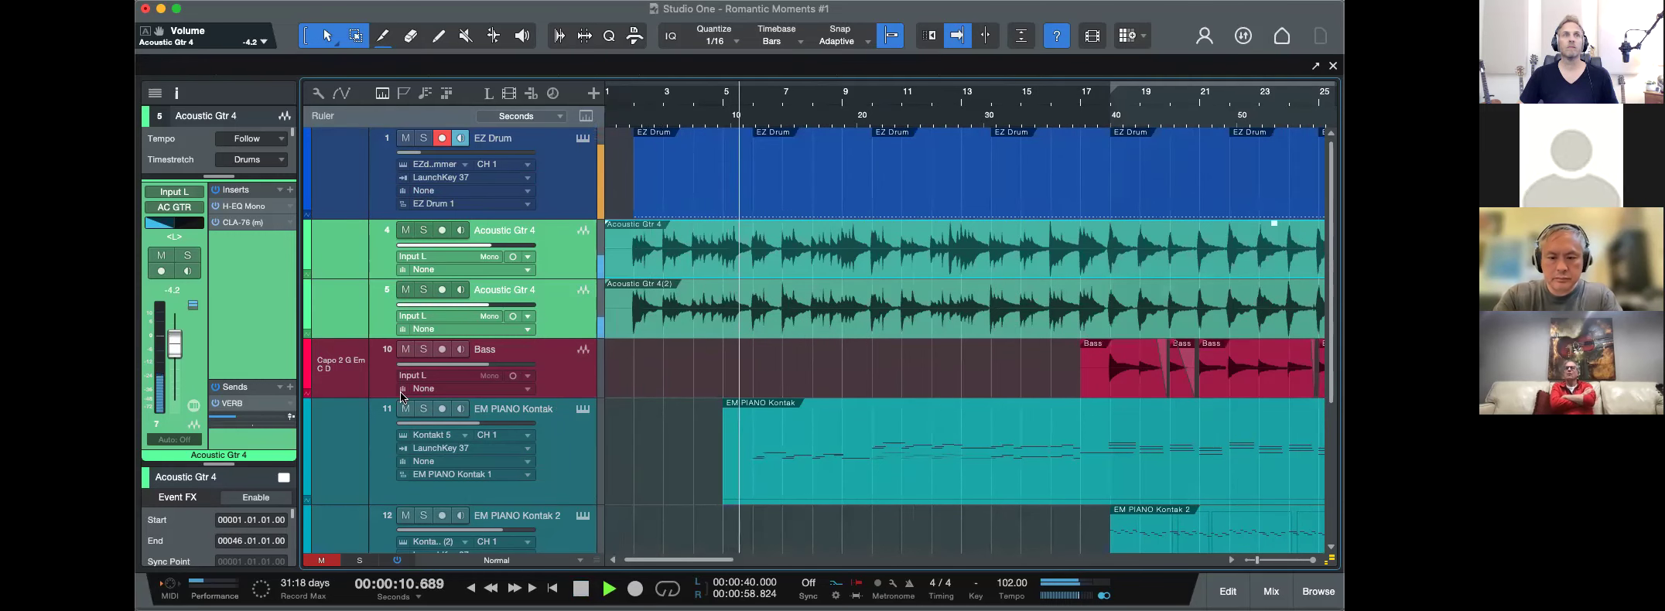
Show the mixer, lower the VERB channel to -9.5 dB during playback, then stop and hide the mixer.
key("F2")
key("F2")
key("F3")
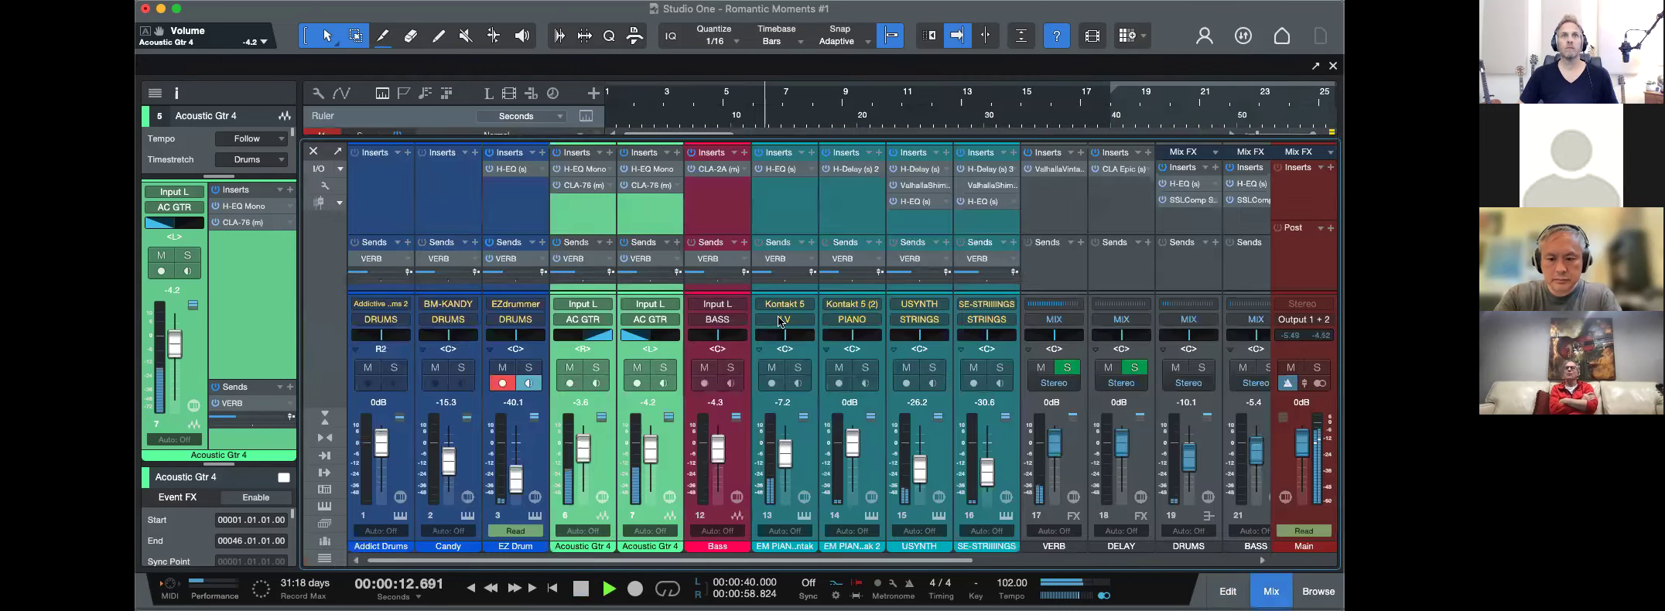
left_click_drag(1056, 441, 1056, 459)
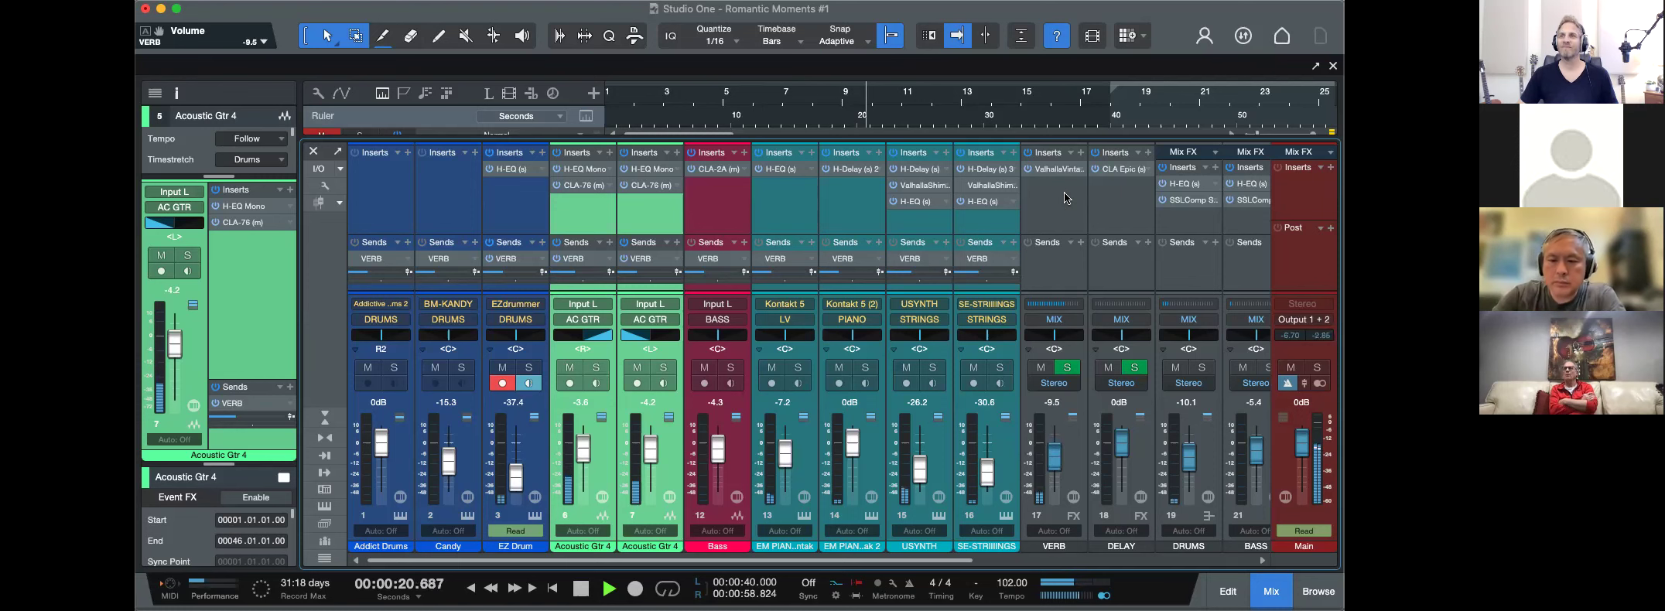
key("space")
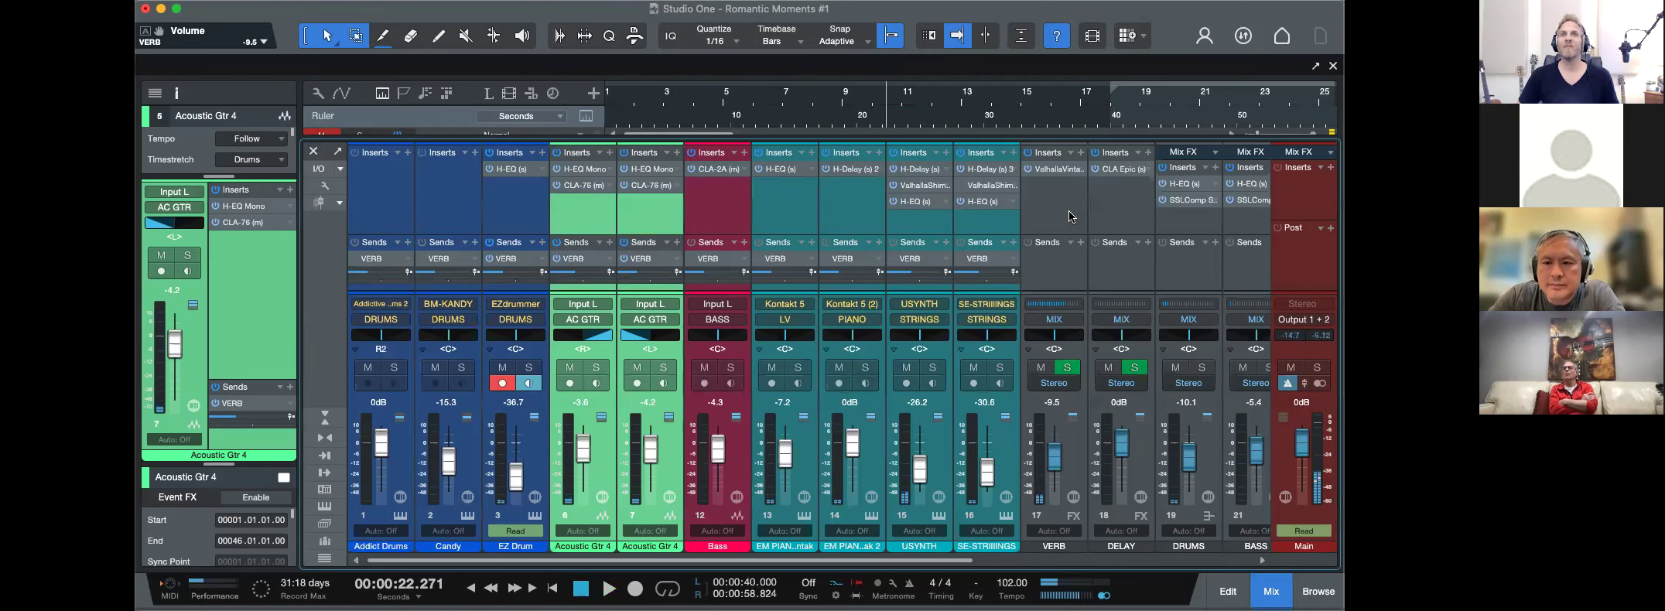
scroll(1070, 216, "right", 2)
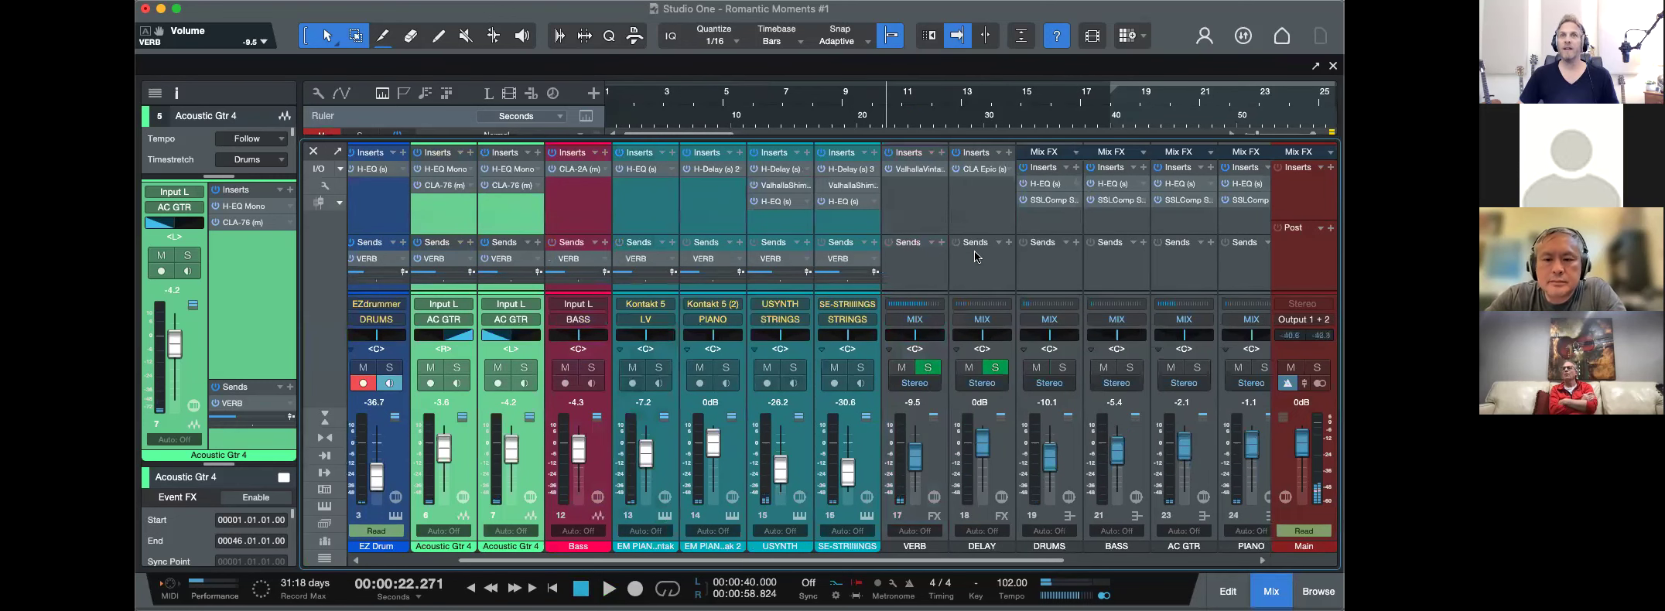
key("F3")
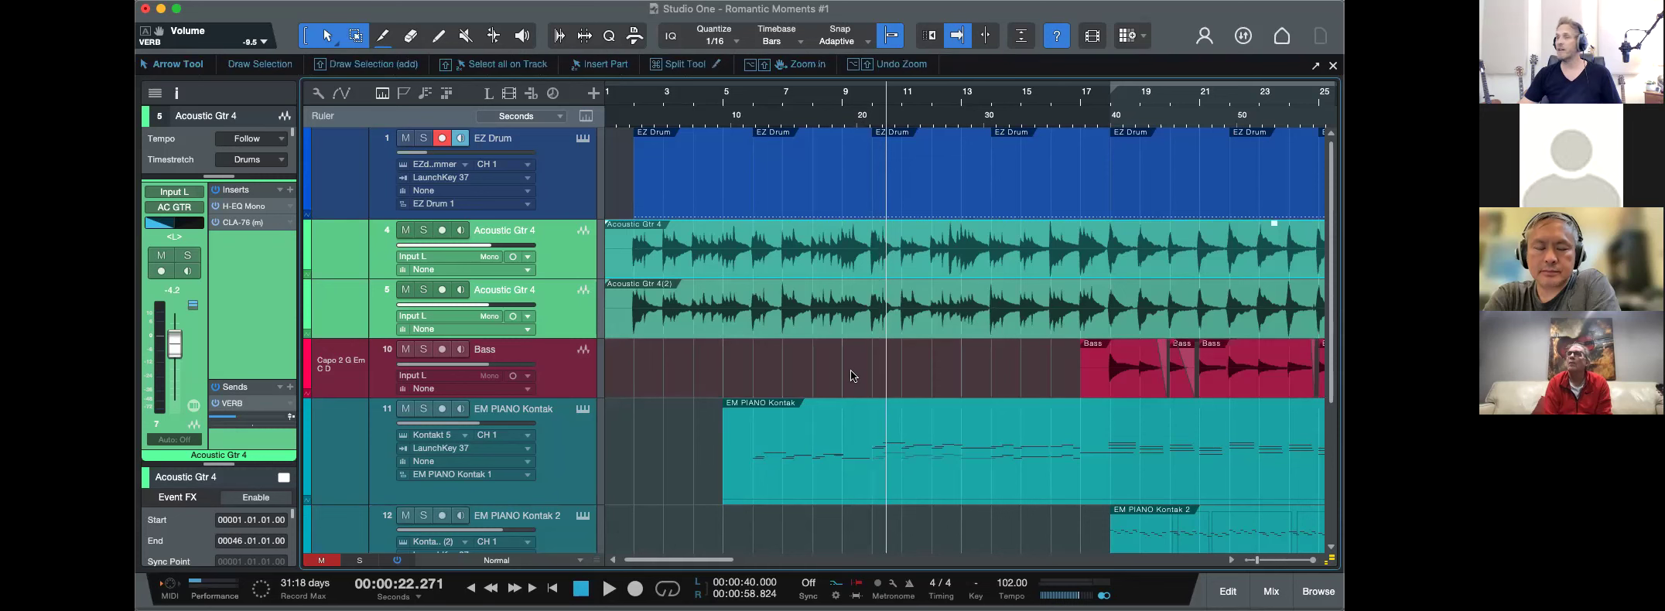
Play the mix from about 19 seconds and inspect both acoustic guitar waveforms around bars 11 to 16.
left_click(867, 120)
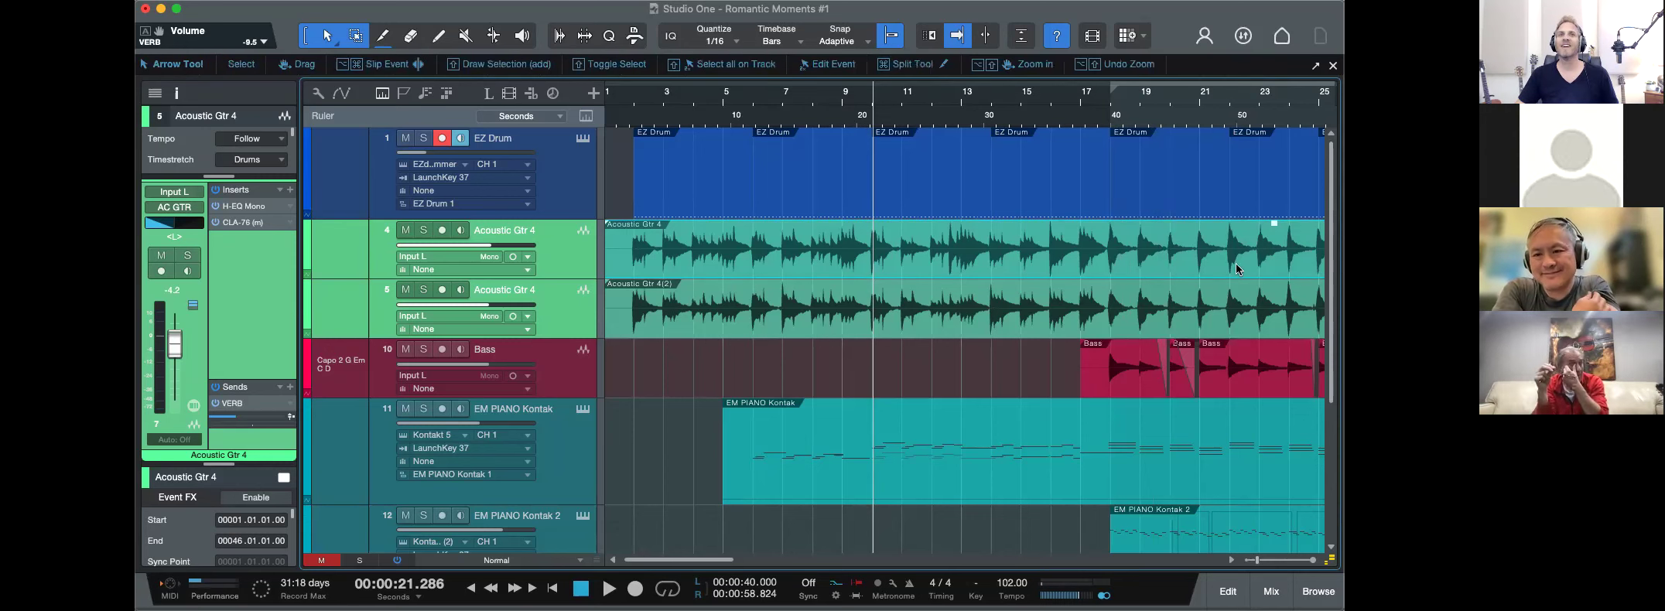
left_click(841, 118)
key("space")
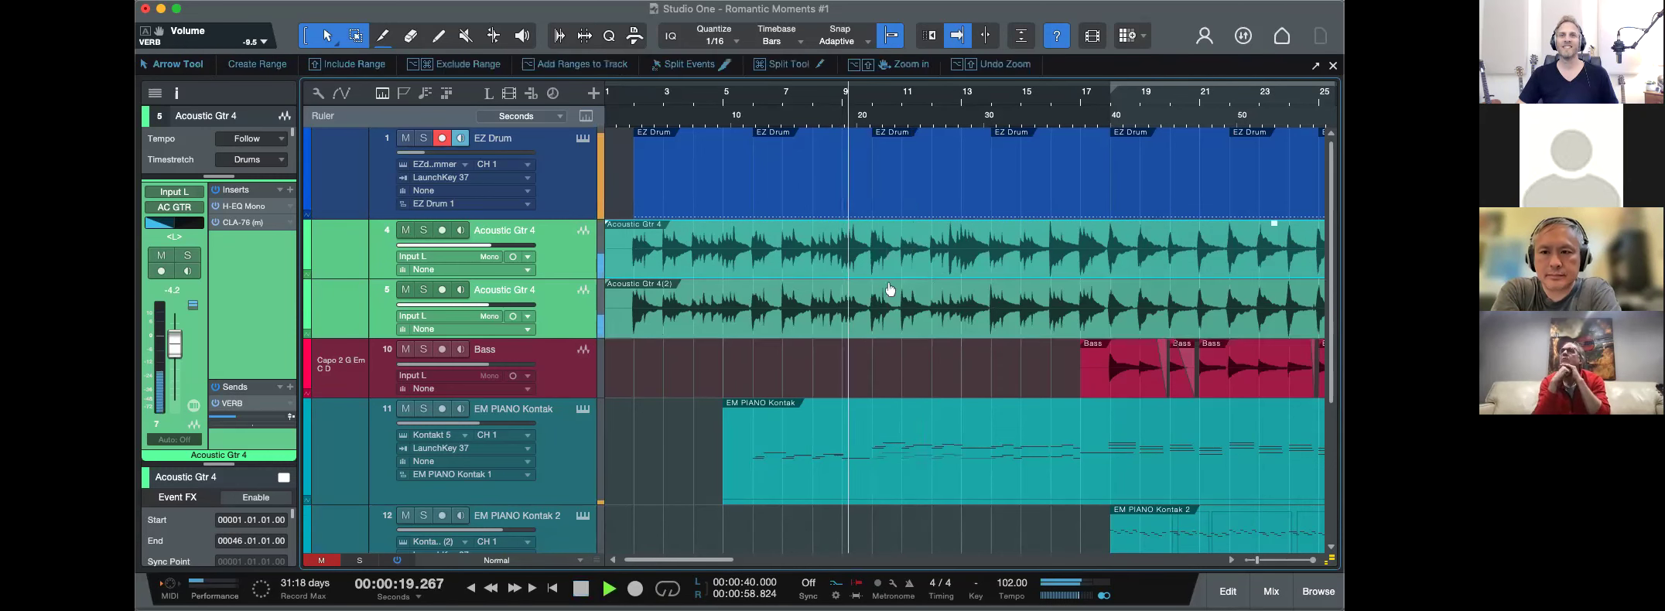
key("w")
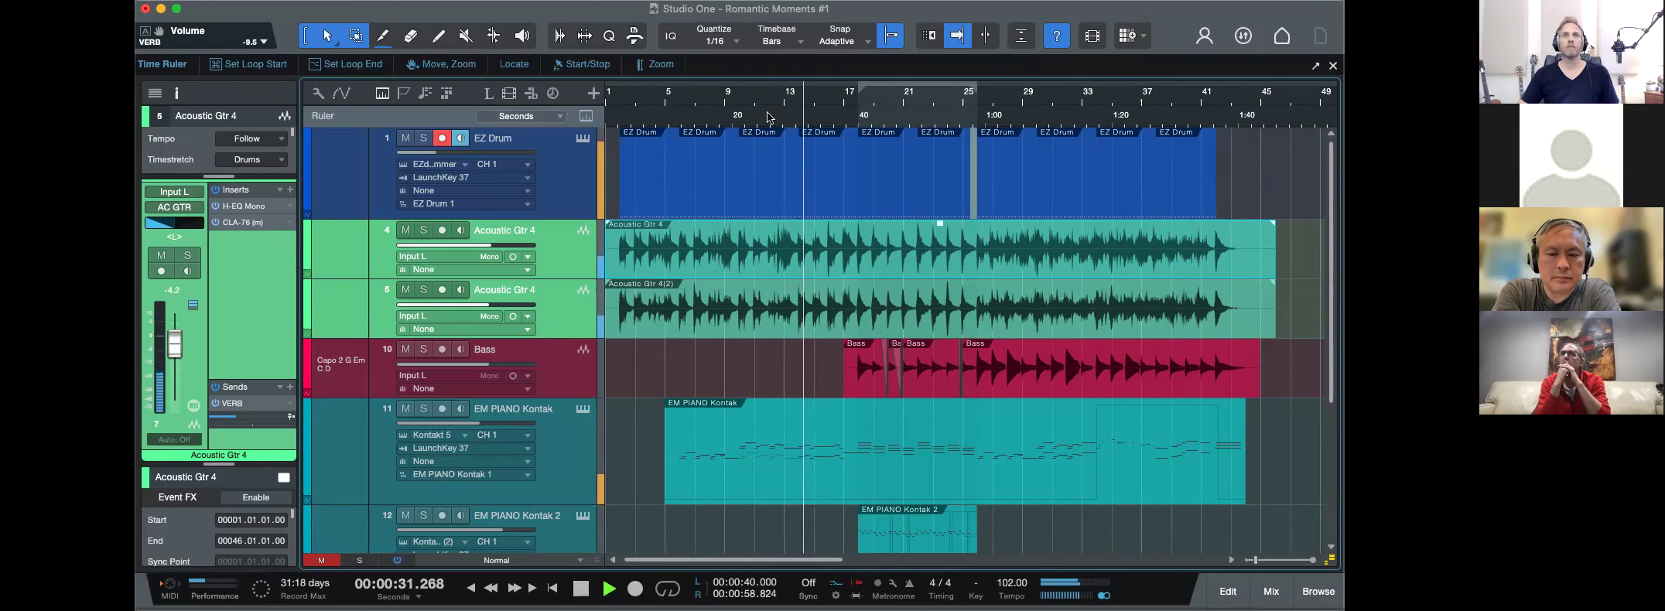
left_click_drag(765, 112, 821, 271)
key("e")
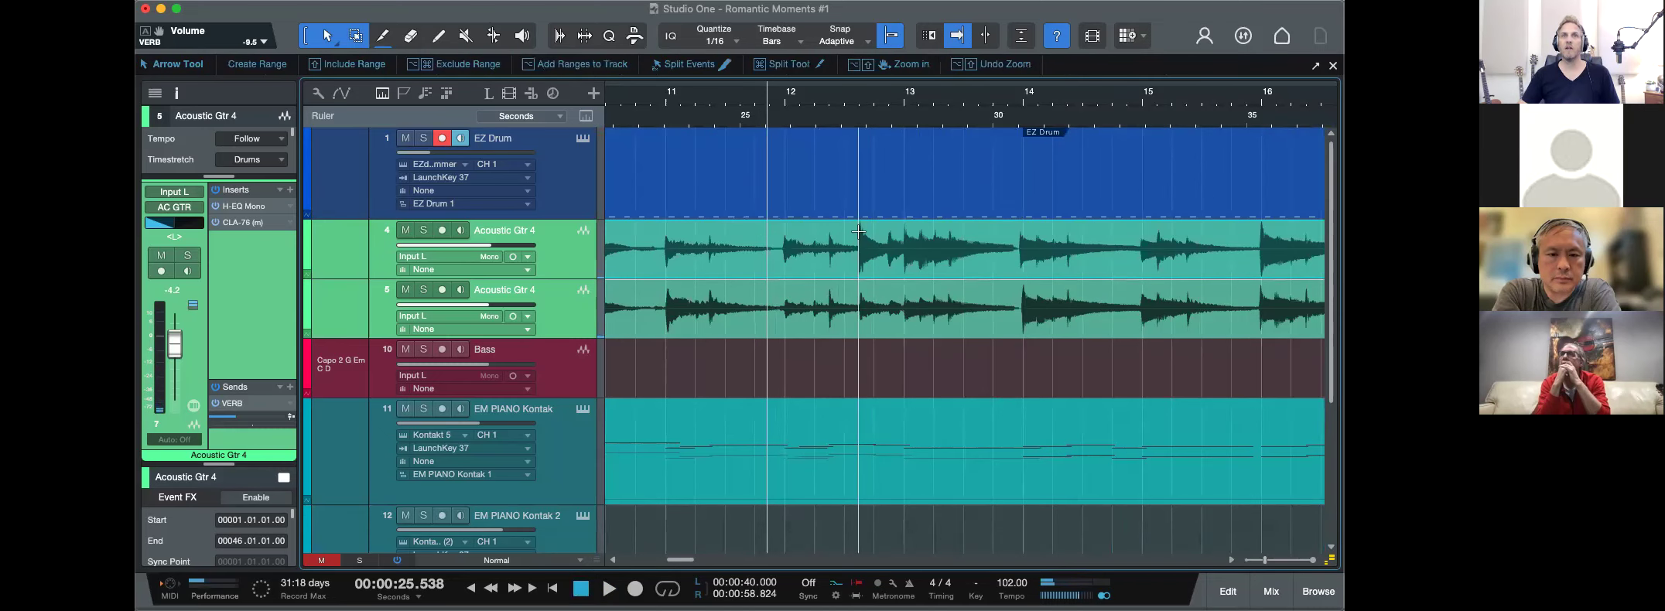
Compare both acoustic guitar waveforms around bars 11 to 14, play from about 22 seconds, and open the first Acoustic Gtr 4 track's CLA-76 compressor.
key("e")
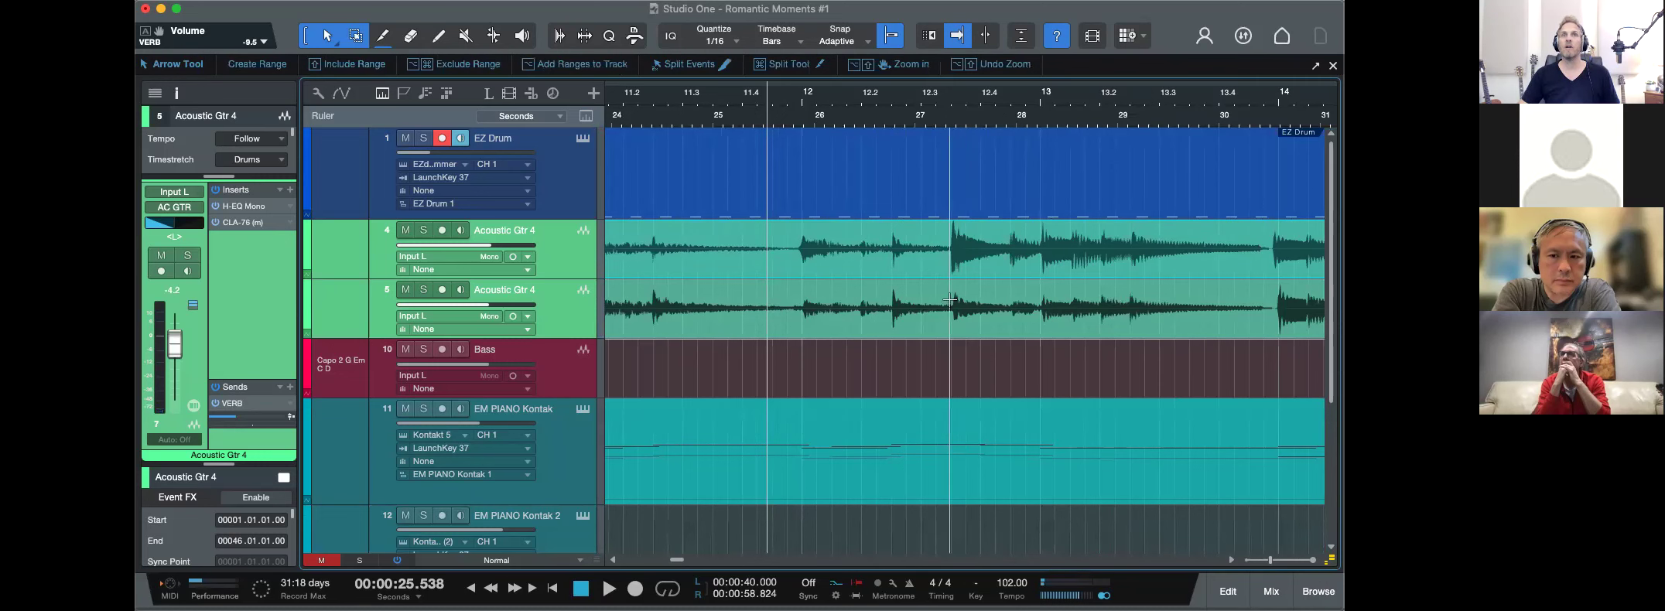
key("w")
key("w")
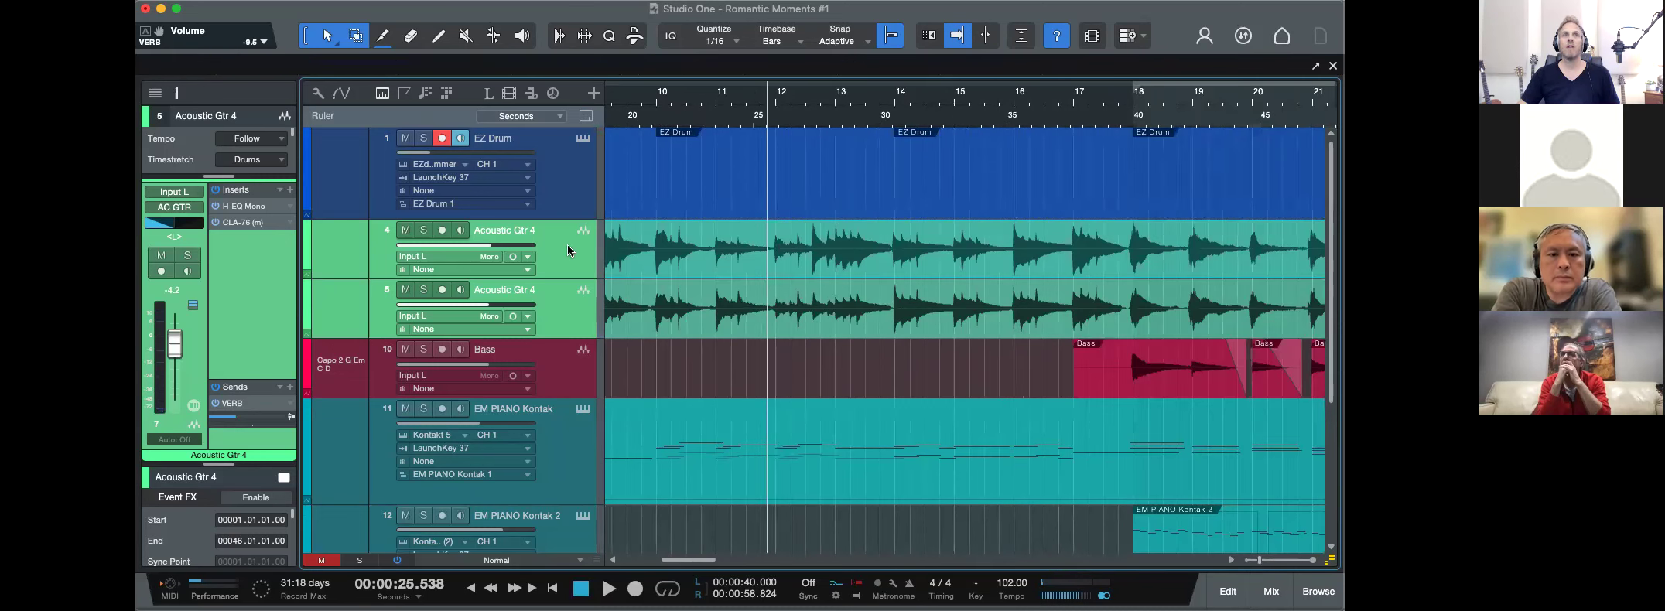
left_click(686, 341)
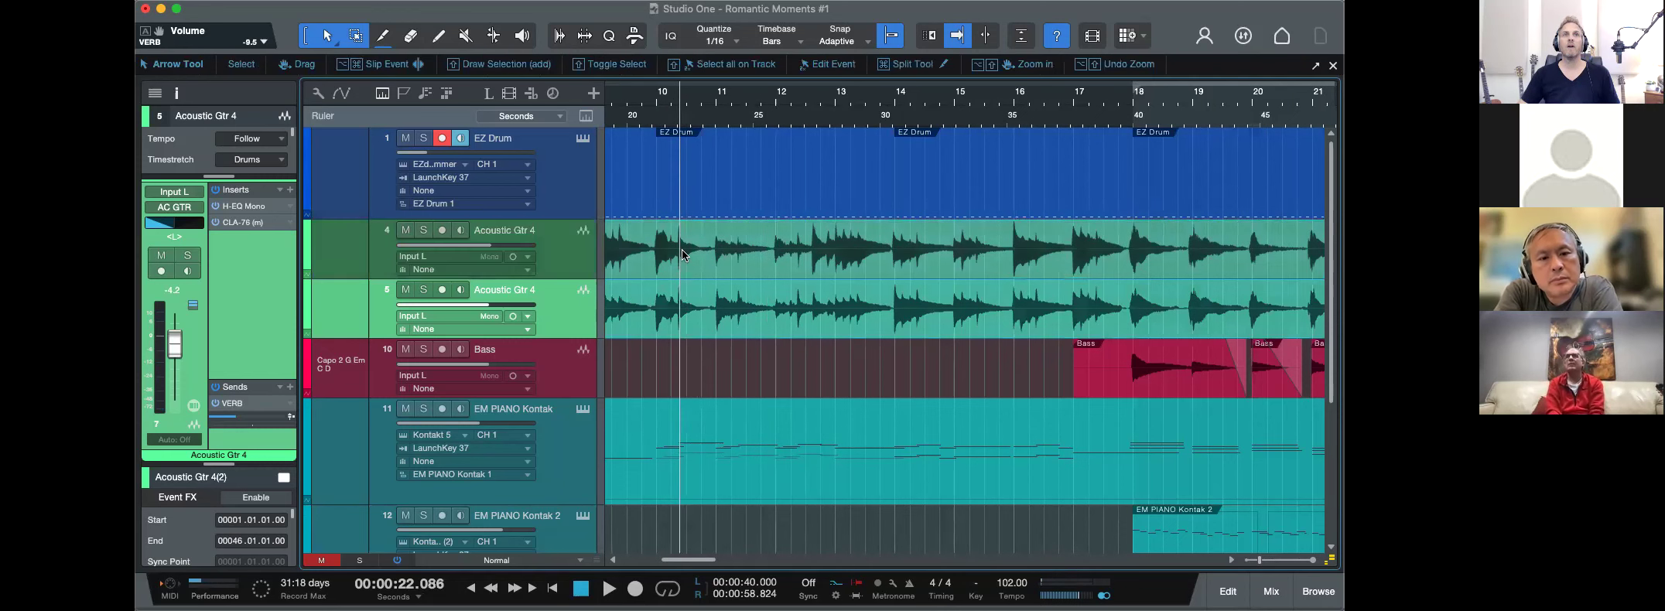
left_click(578, 262)
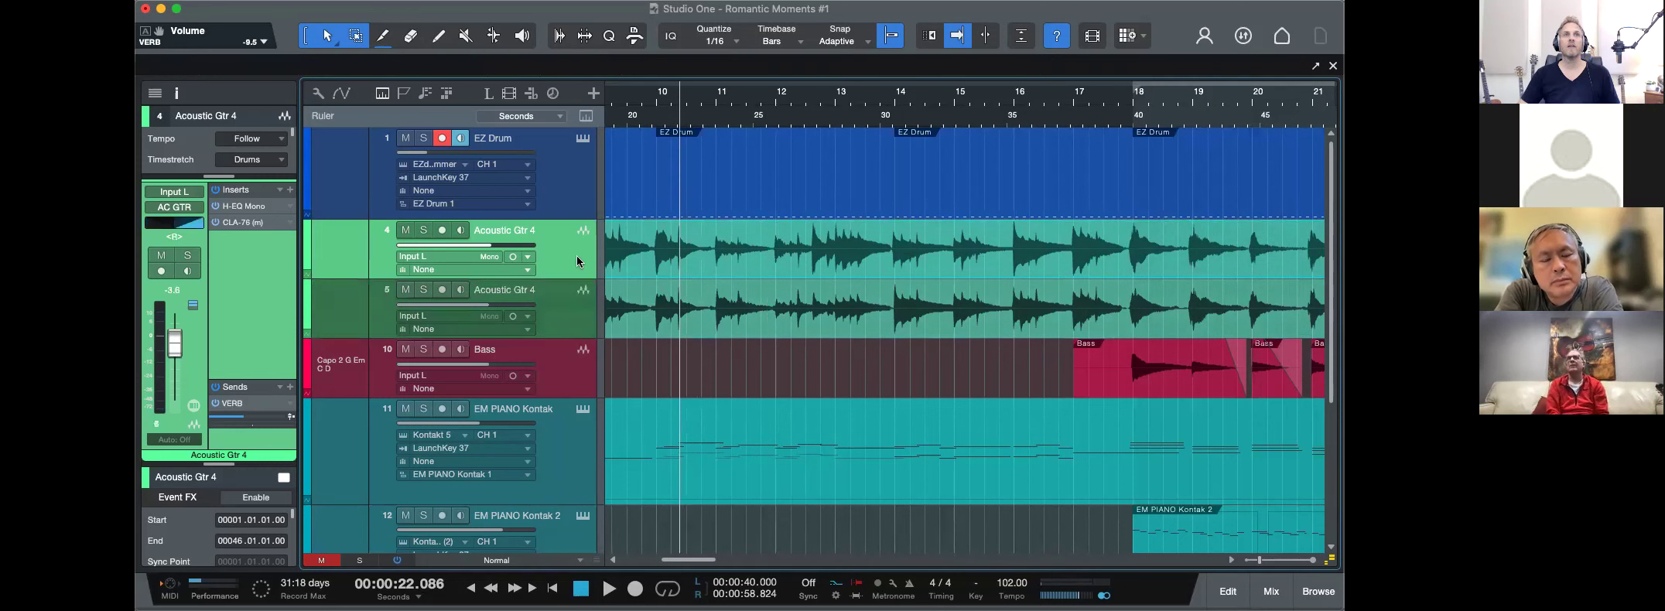
left_click(239, 226)
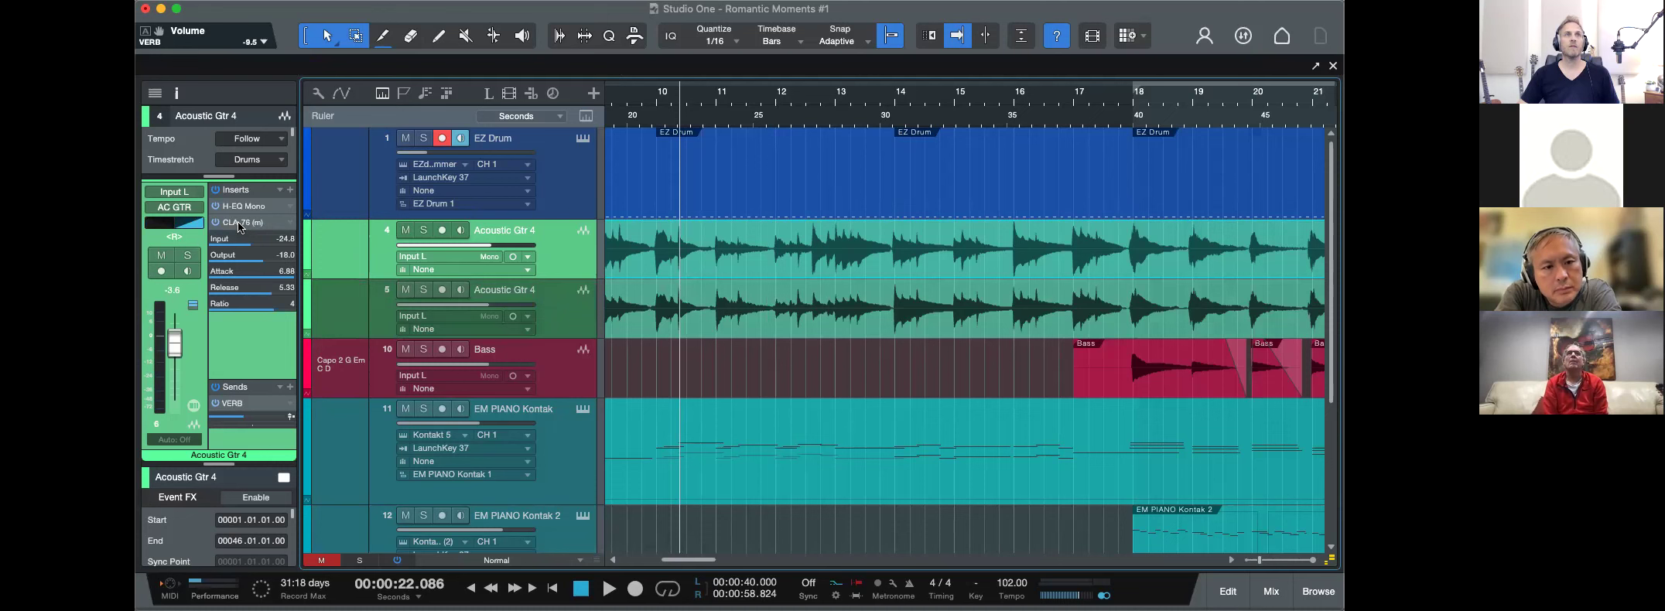
double_click(240, 224)
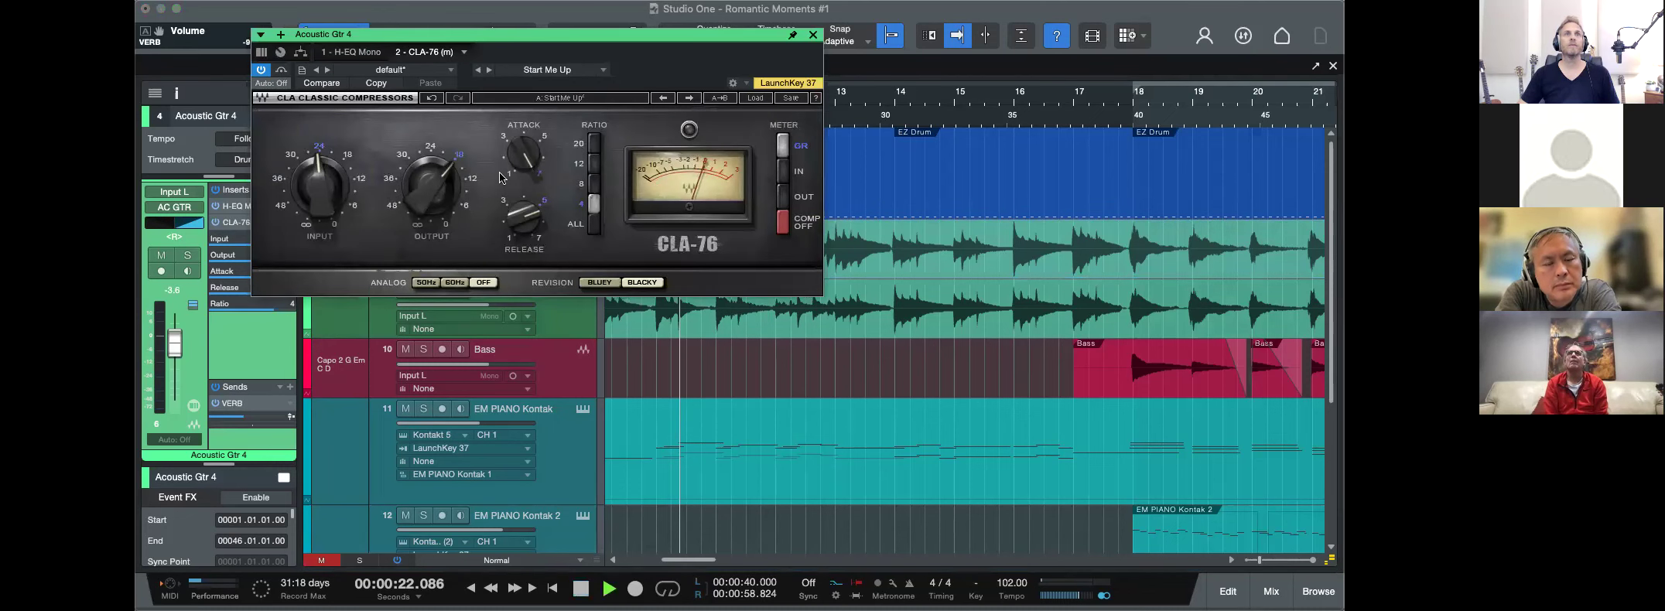
Set the CLA-76 compressor's input to -24.2, attack to 7.00 and release to 5.55 during playback, and close it.
left_click_drag(523, 155, 524, 157)
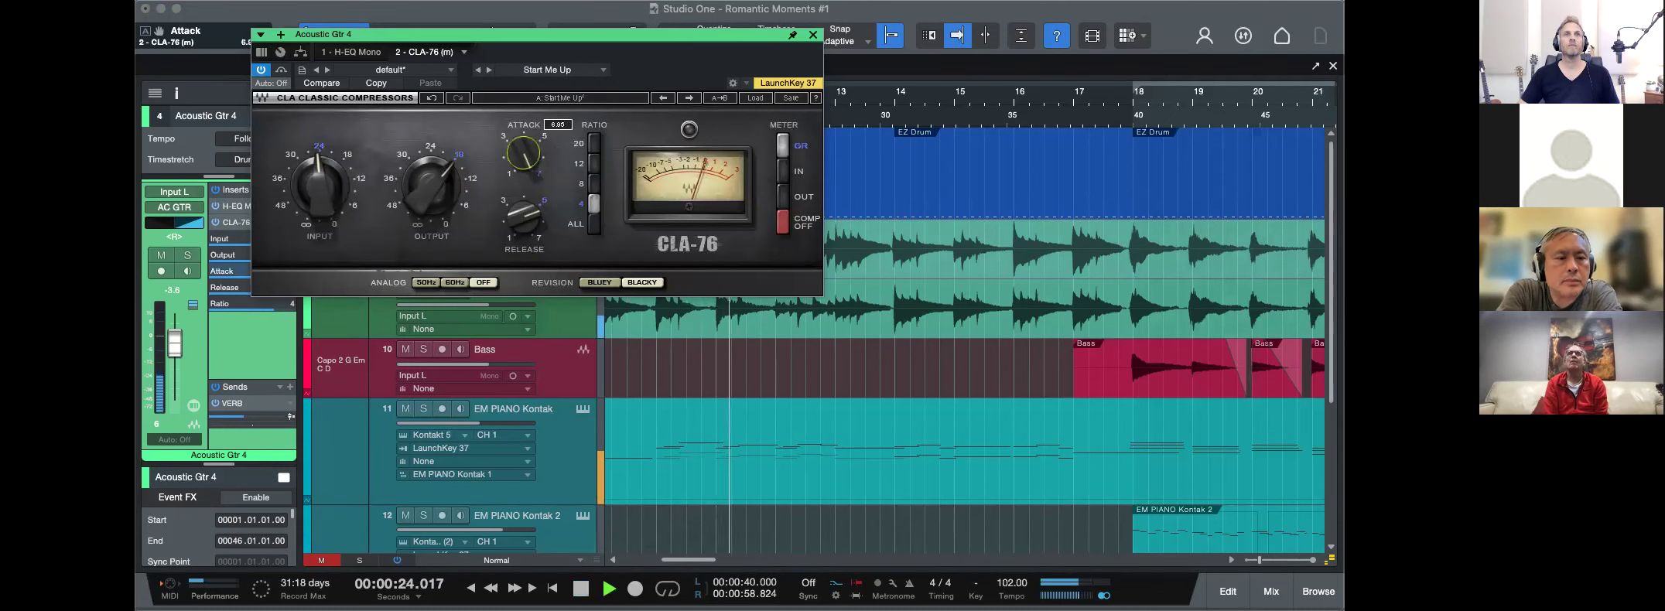
left_click_drag(524, 218, 524, 211)
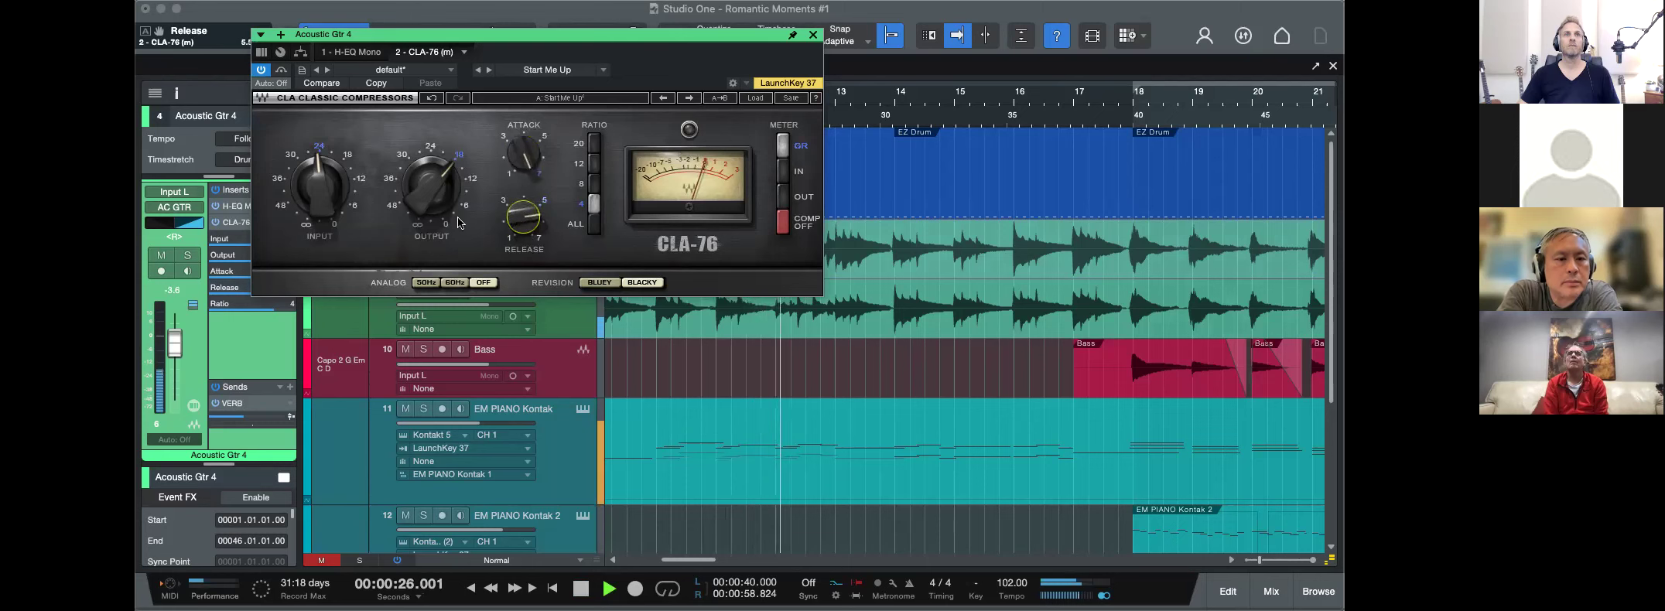
left_click_drag(320, 188, 320, 184)
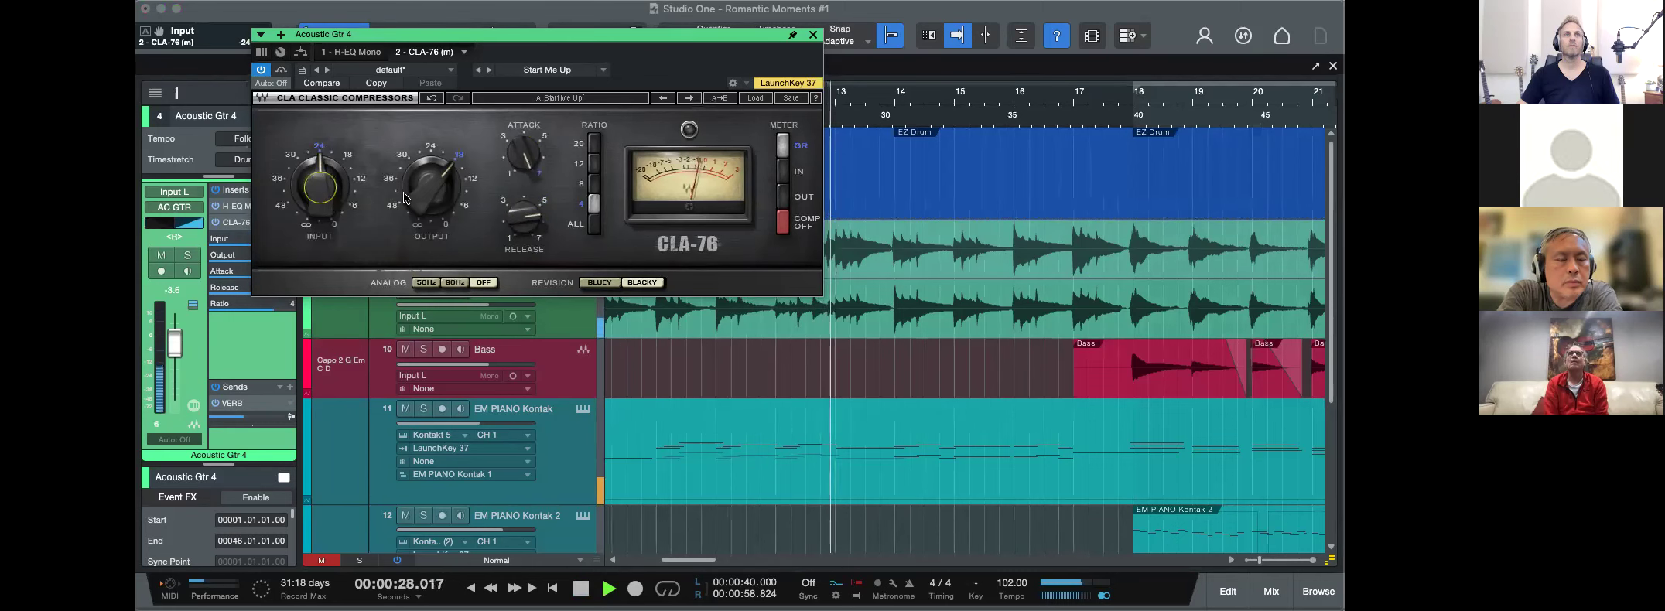
left_click_drag(523, 153, 526, 155)
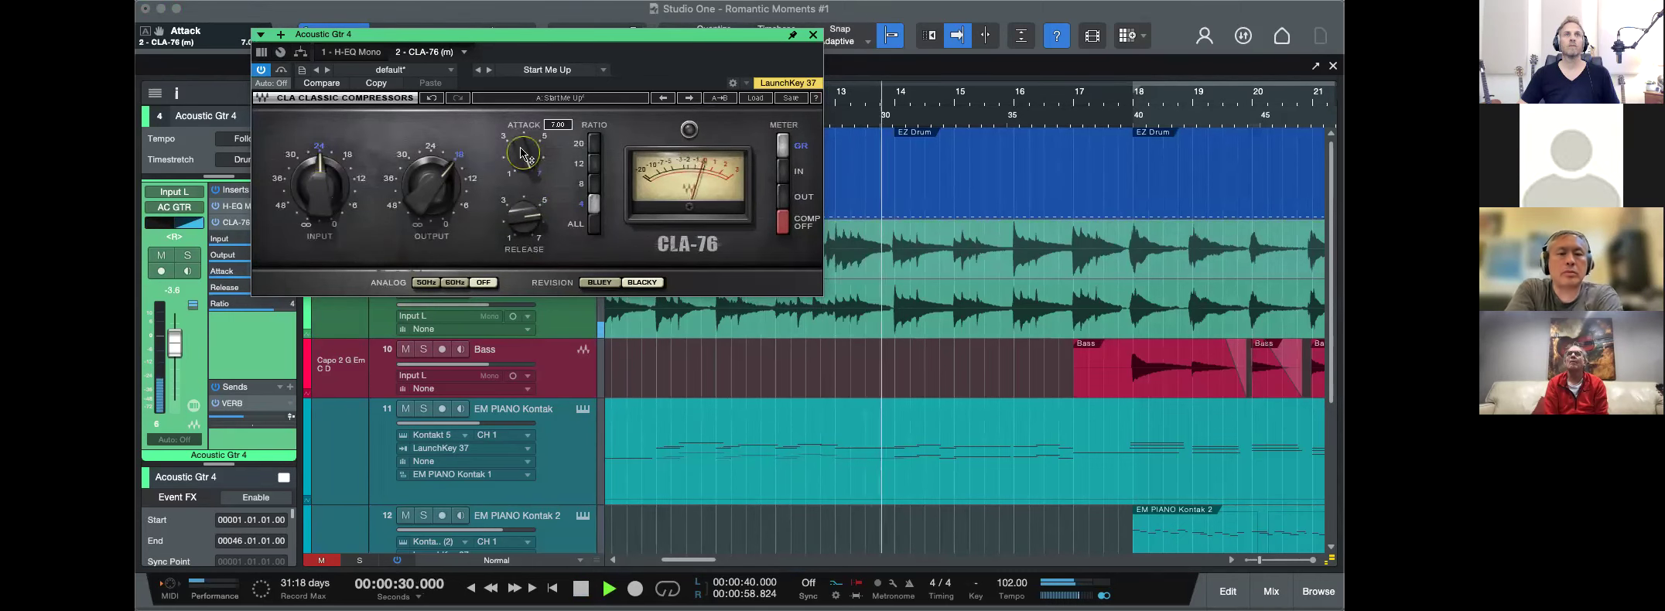
left_click(813, 35)
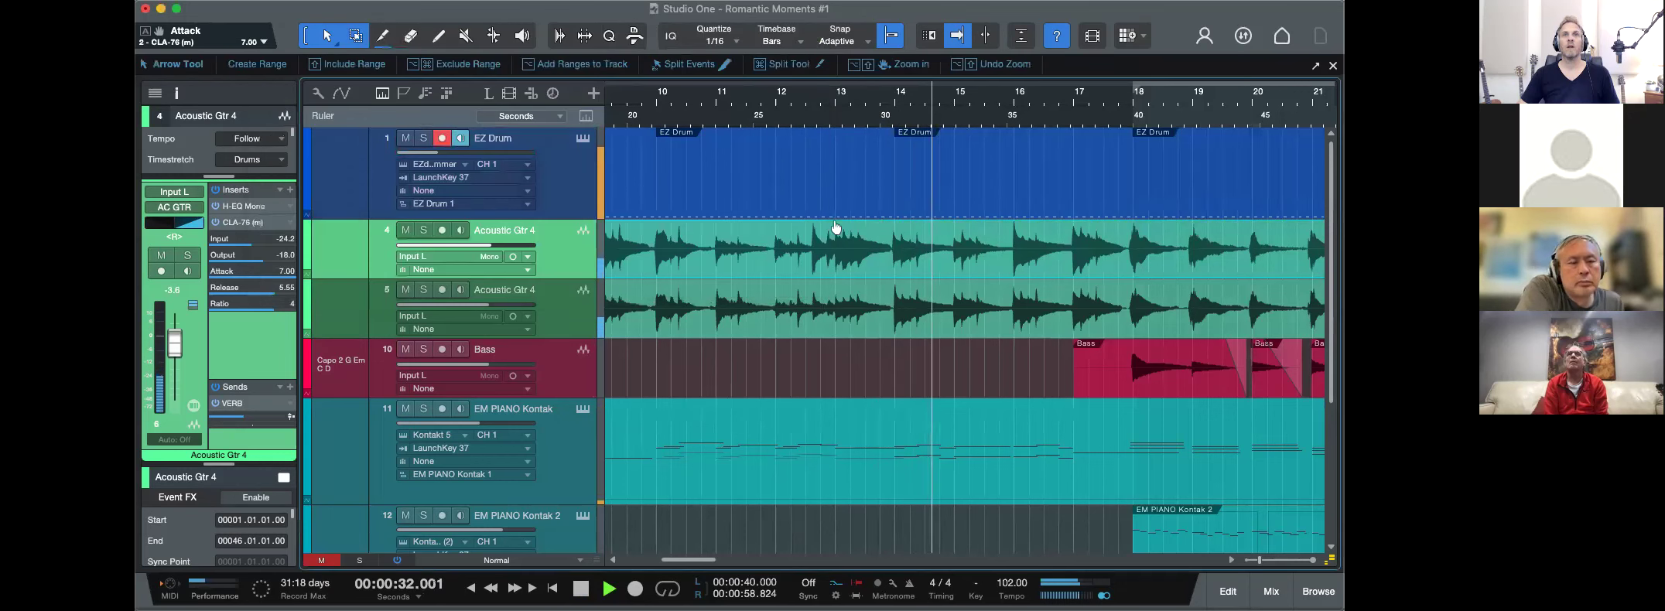
Show the whole arrangement with all tracks and insert an H-EQ (s) on the EM PIANO Kontak 2 track.
key("w")
key("w")
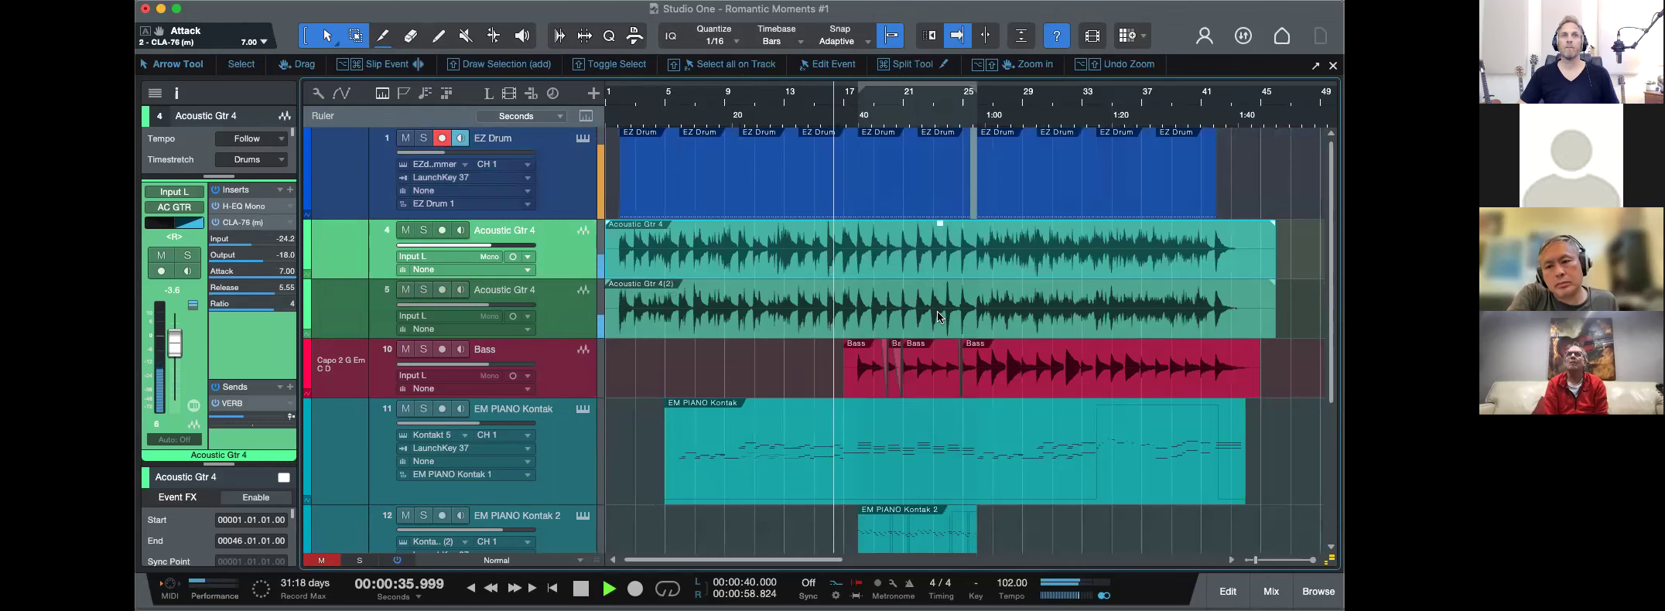
key("alt+w")
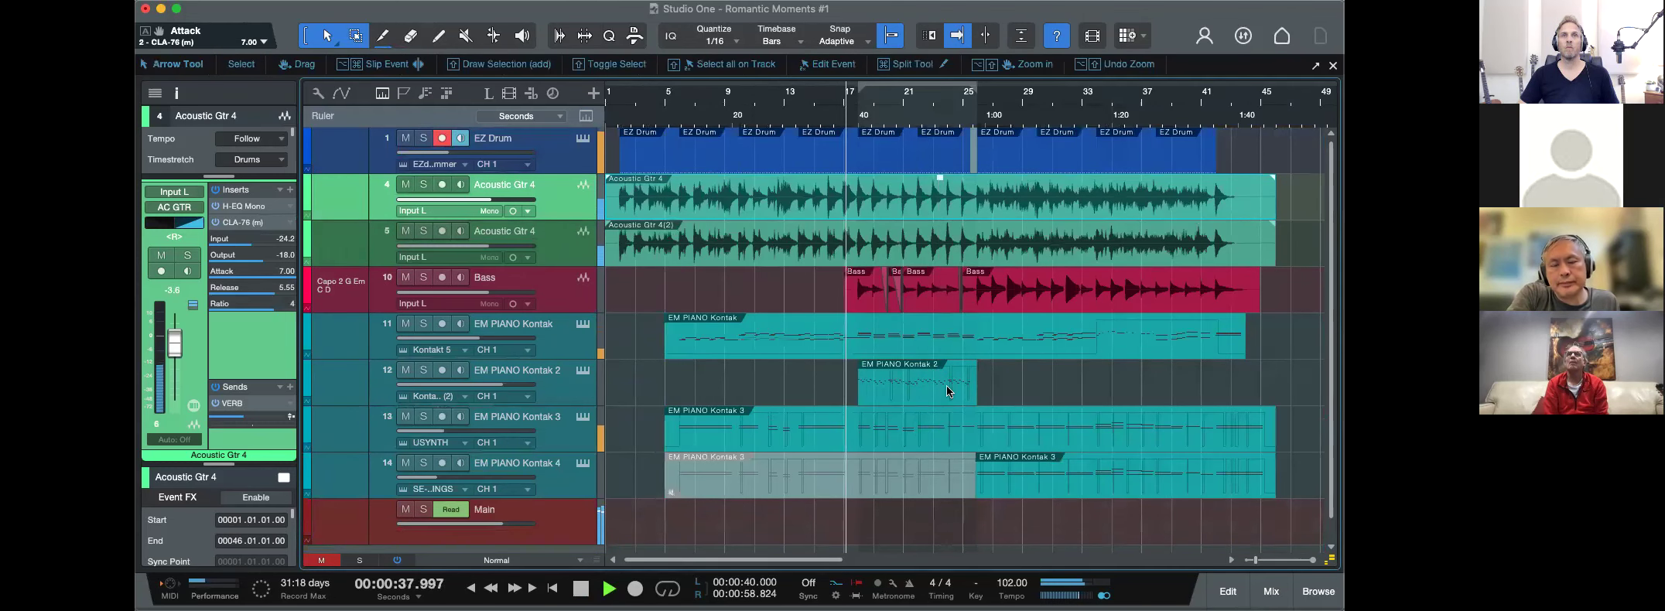
left_click(570, 400)
left_click(290, 249)
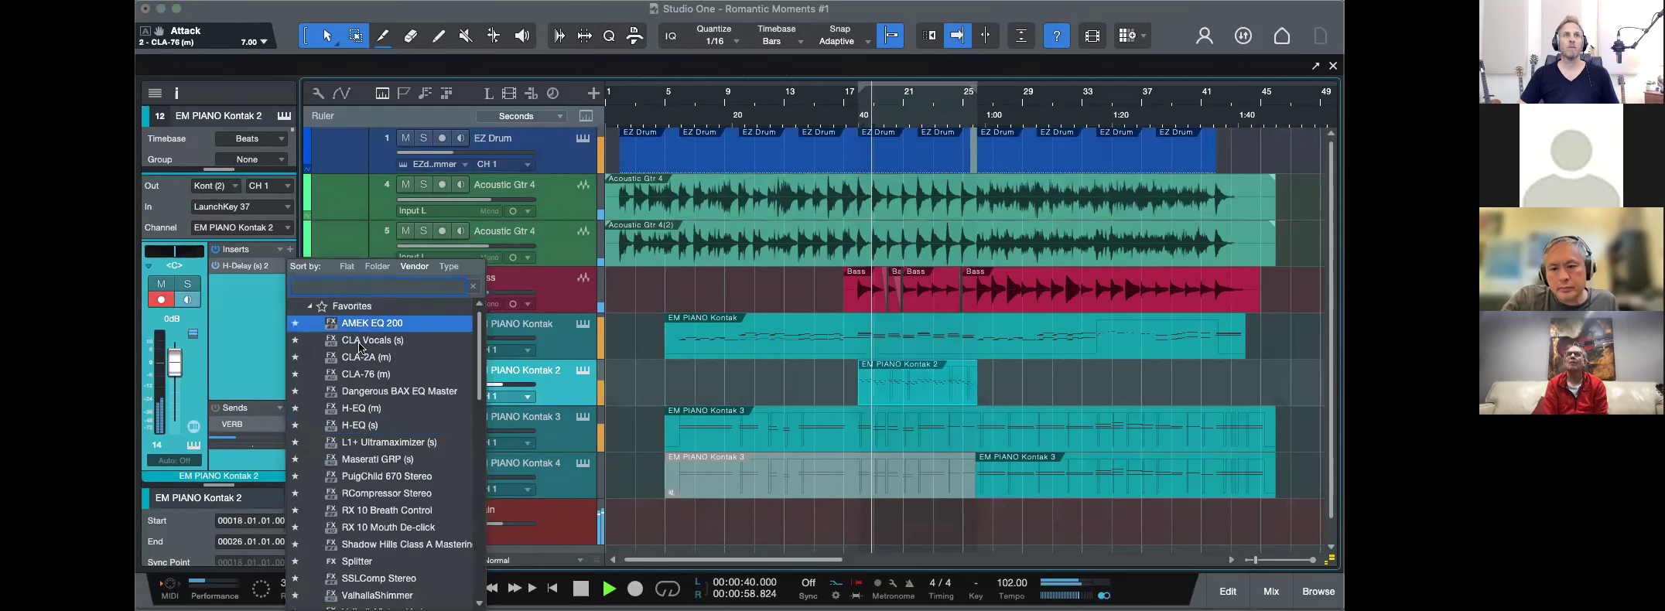
left_click(360, 424)
Cut the piano's low mids at 415 Hz and high-pass it at 72 Hz in the H-EQ, then disarm the track for recording.
left_click_drag(544, 191, 534, 207)
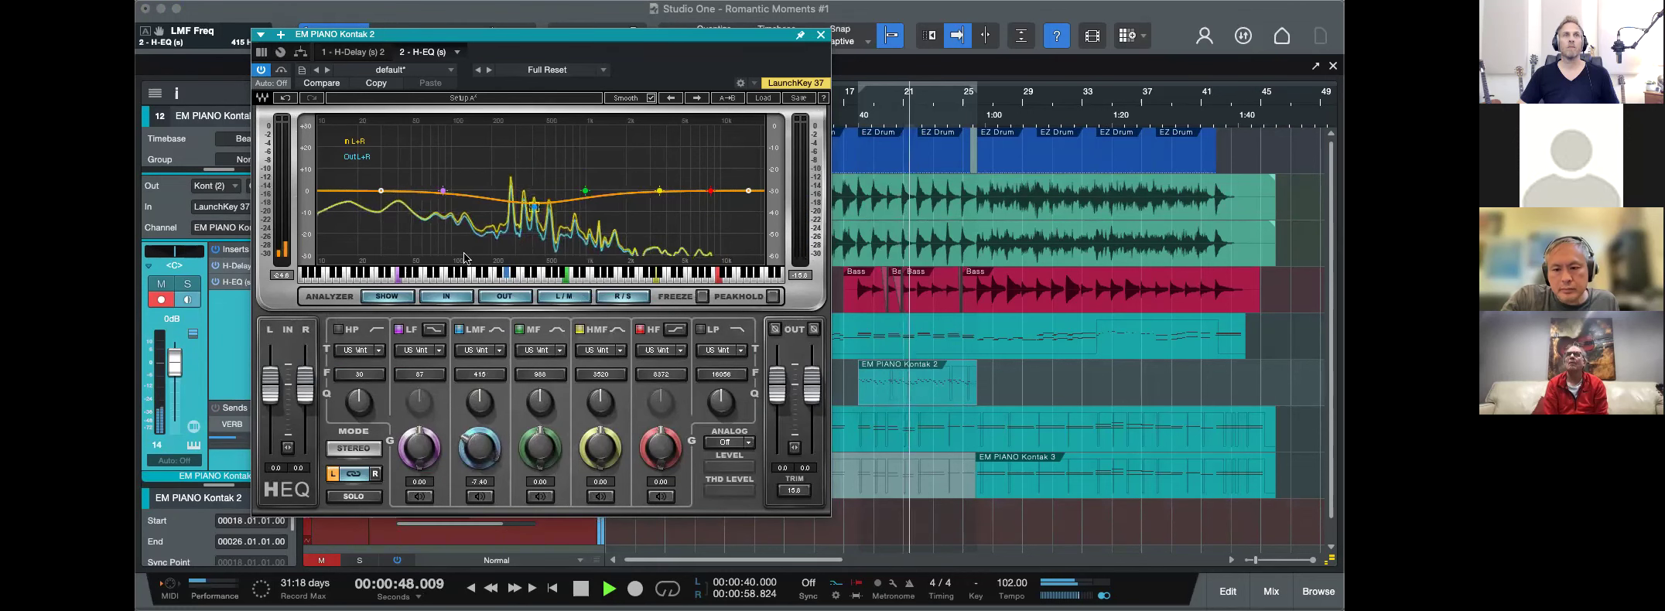
left_click_drag(381, 190, 432, 190)
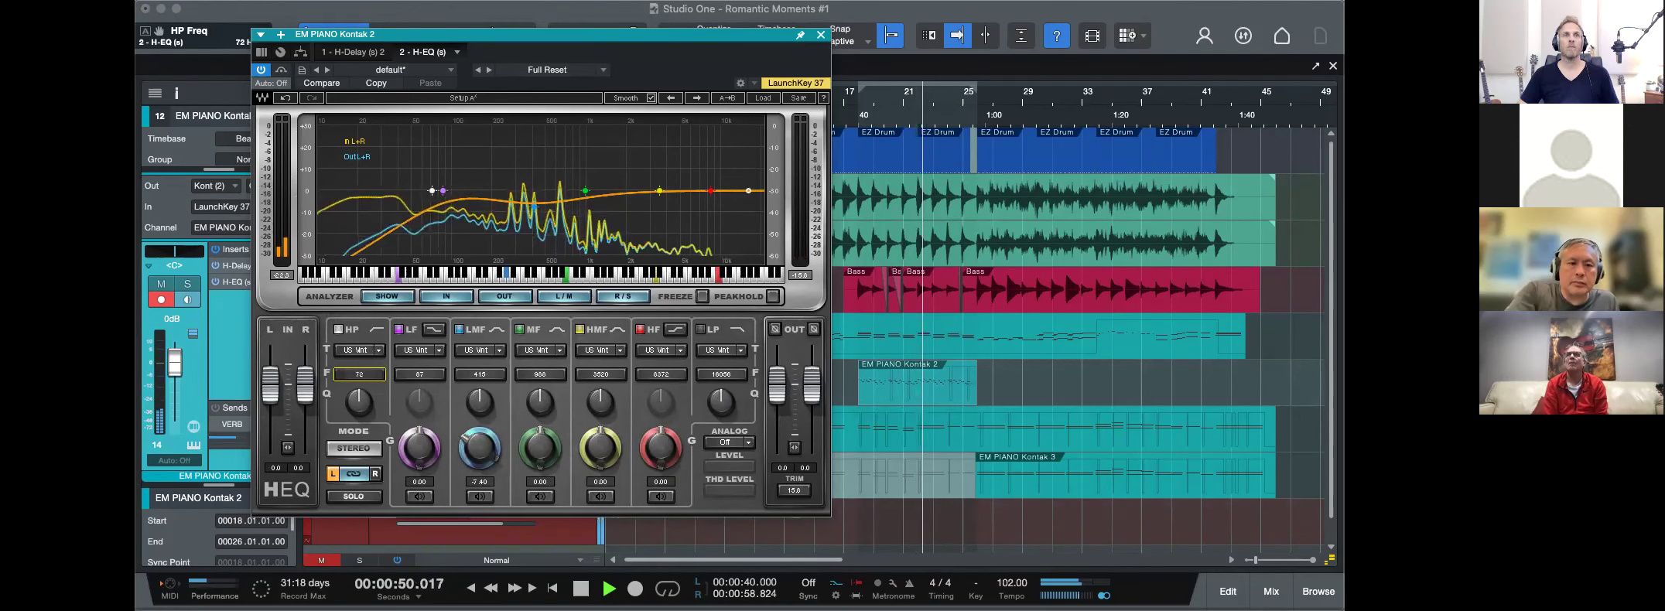
left_click(822, 35)
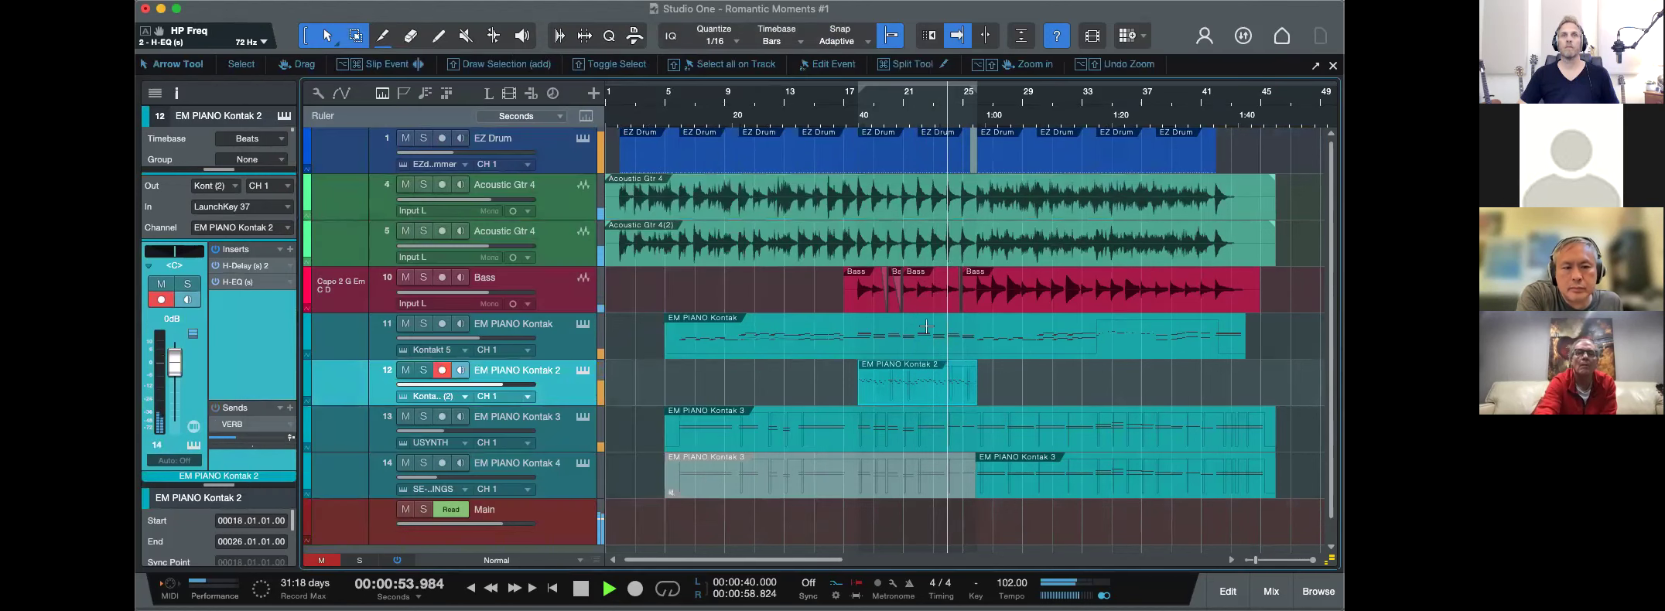
left_click(442, 370)
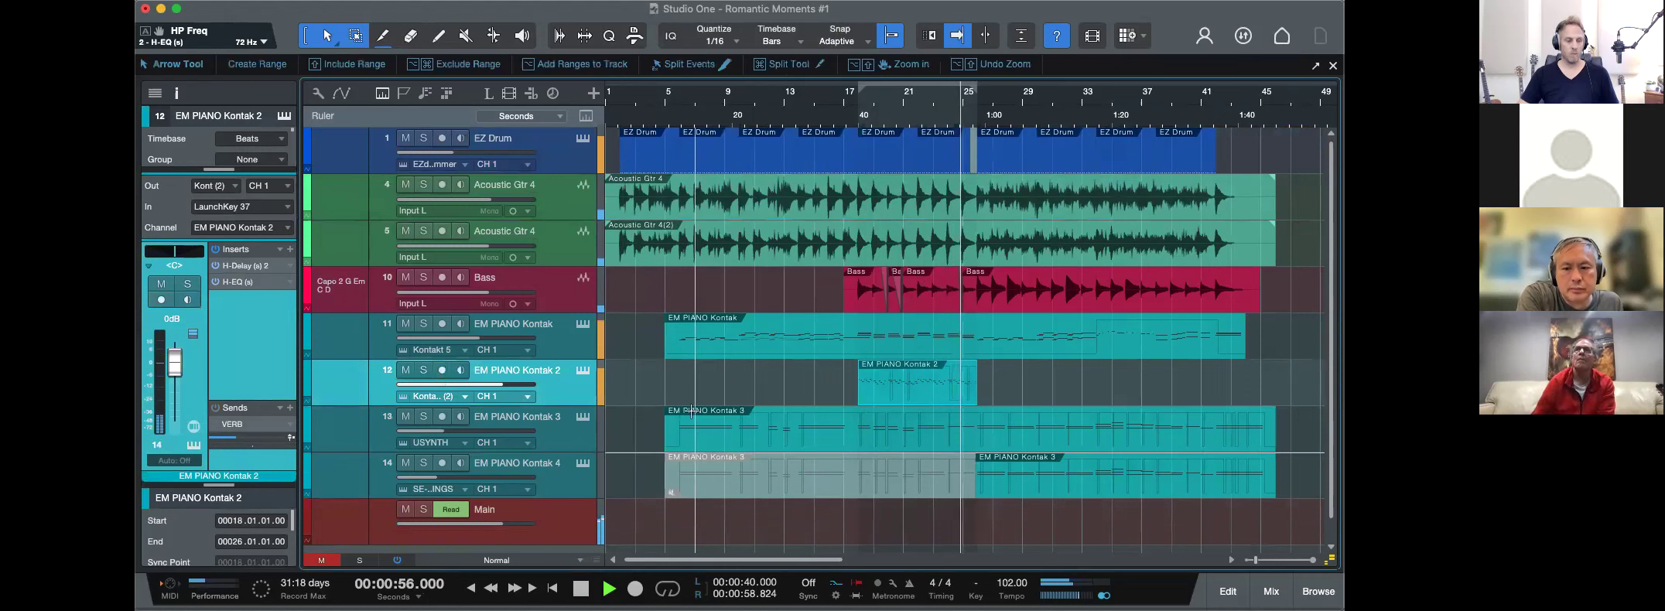
Show the mixer and lower the SSLComp threshold on the DRUMS bus to -8.9 dB, then close the compressor.
key("F3")
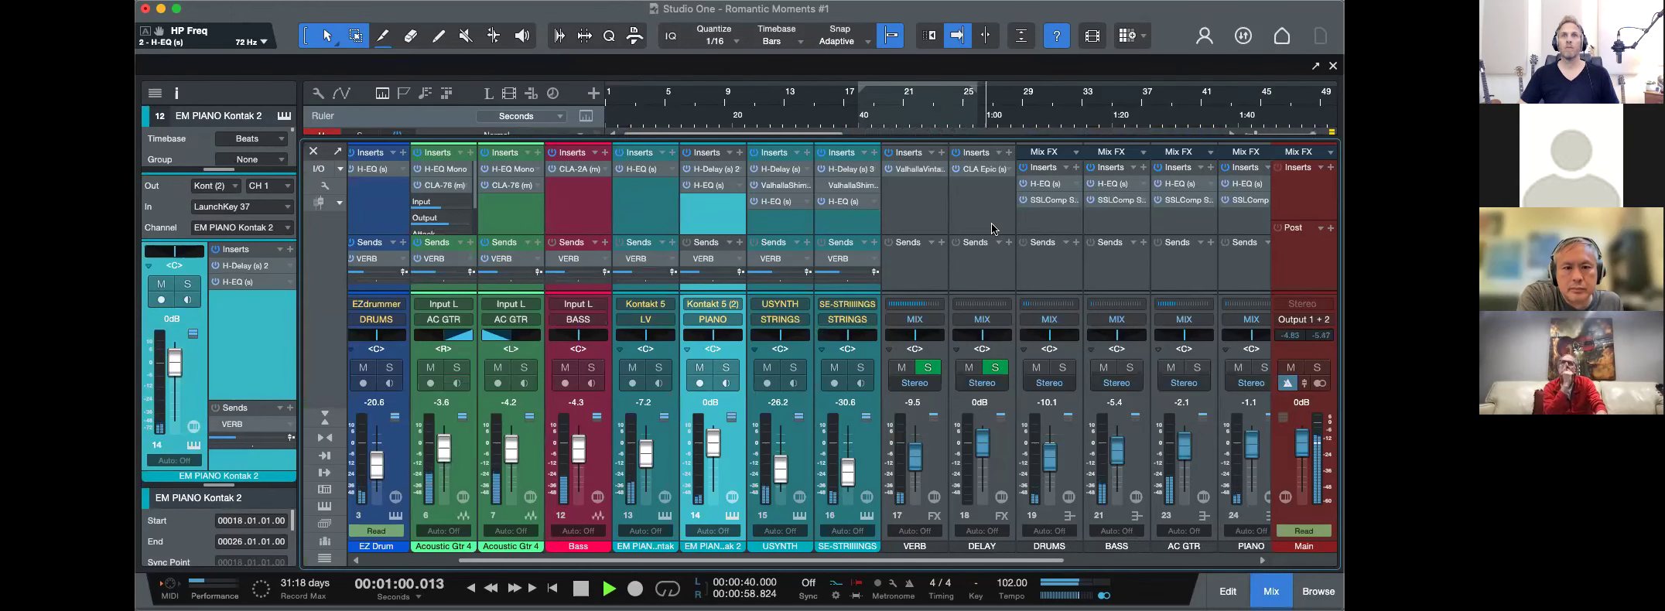
scroll(991, 222, "right", 4)
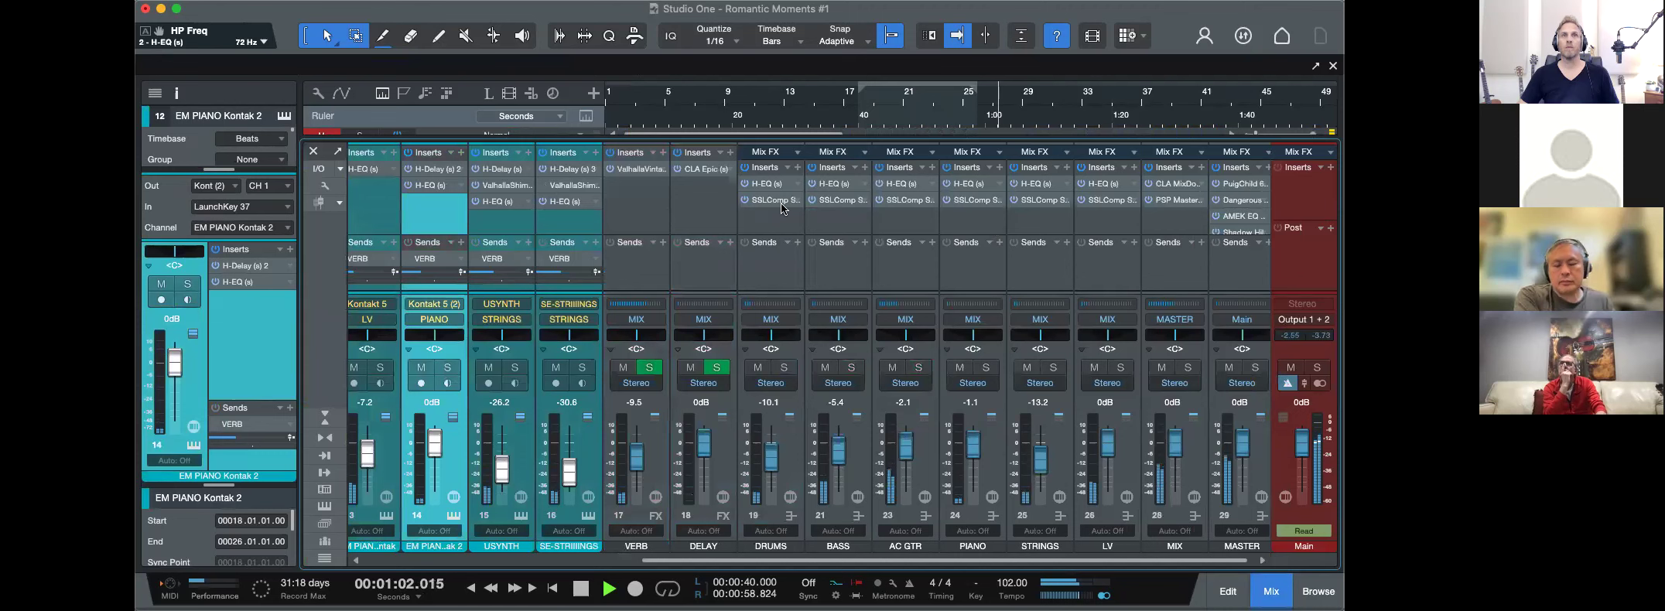
left_click(777, 204)
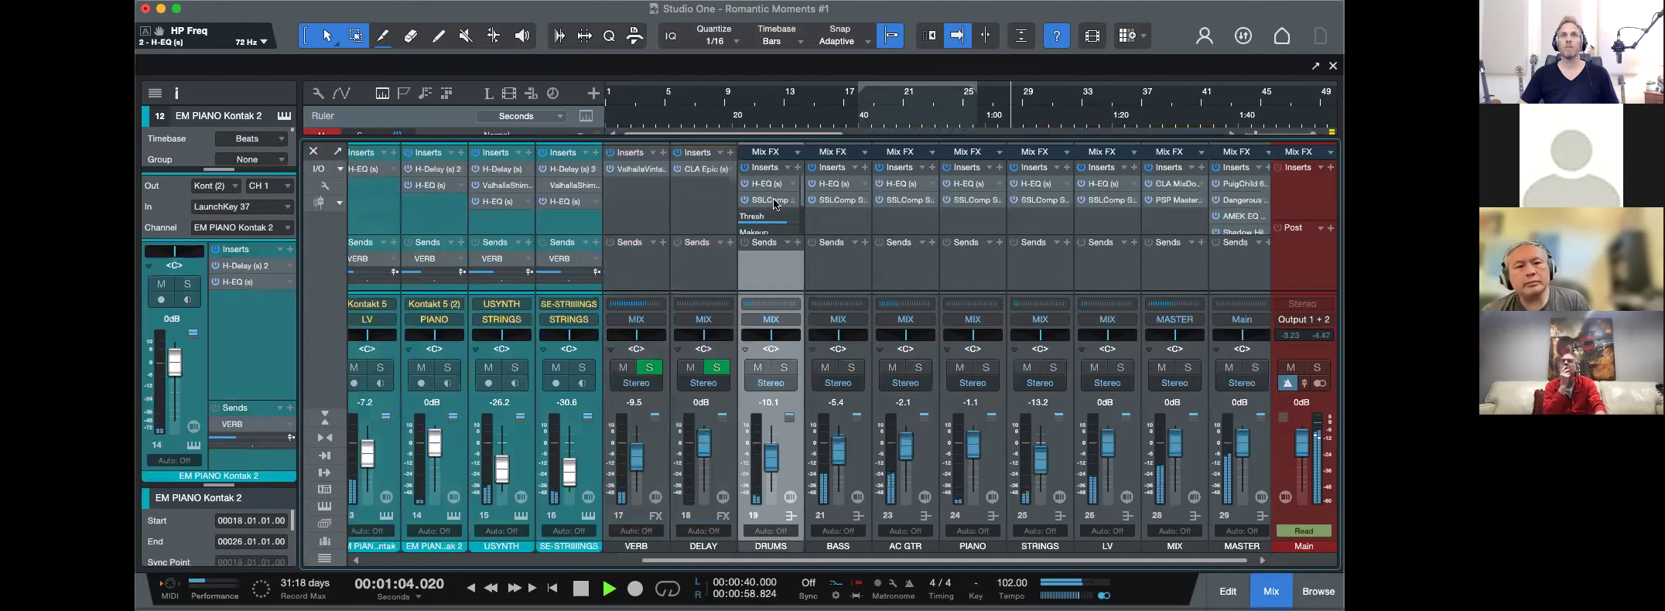
double_click(774, 202)
left_click_drag(640, 263, 636, 258)
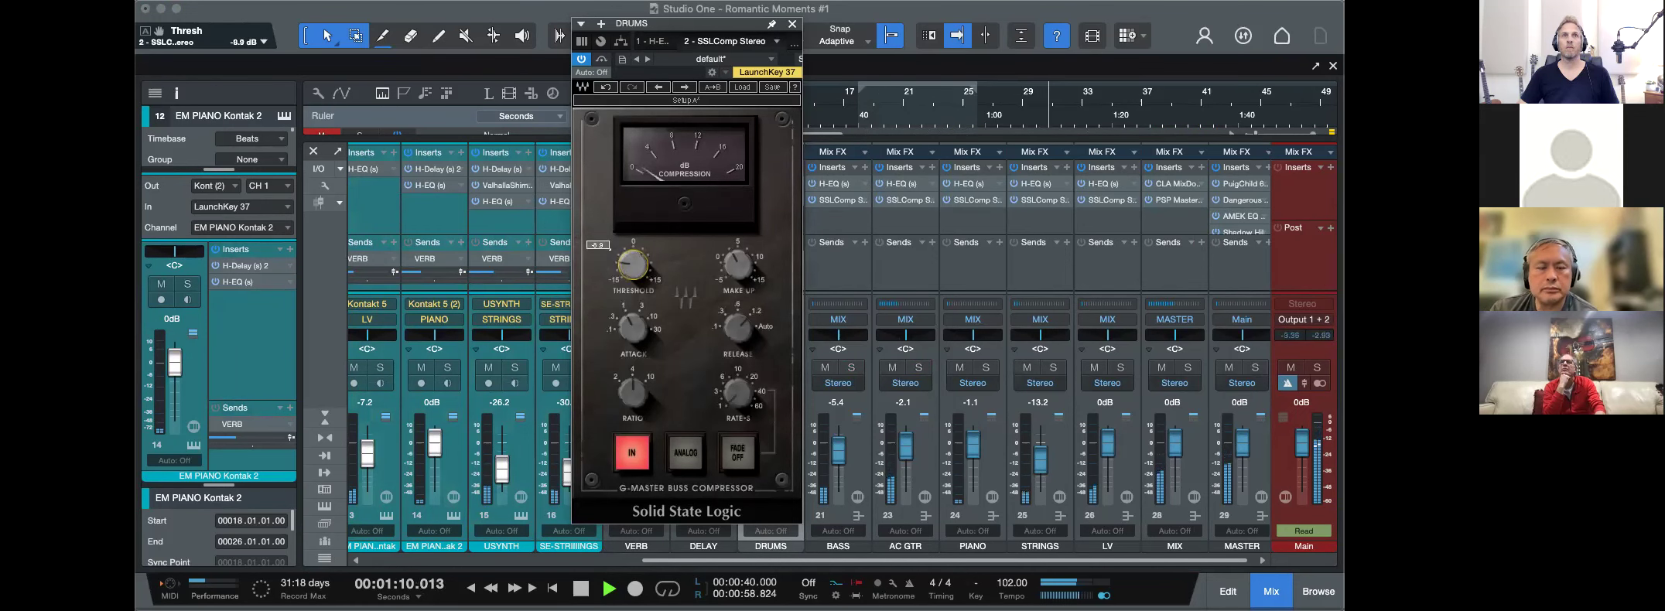
left_click(792, 25)
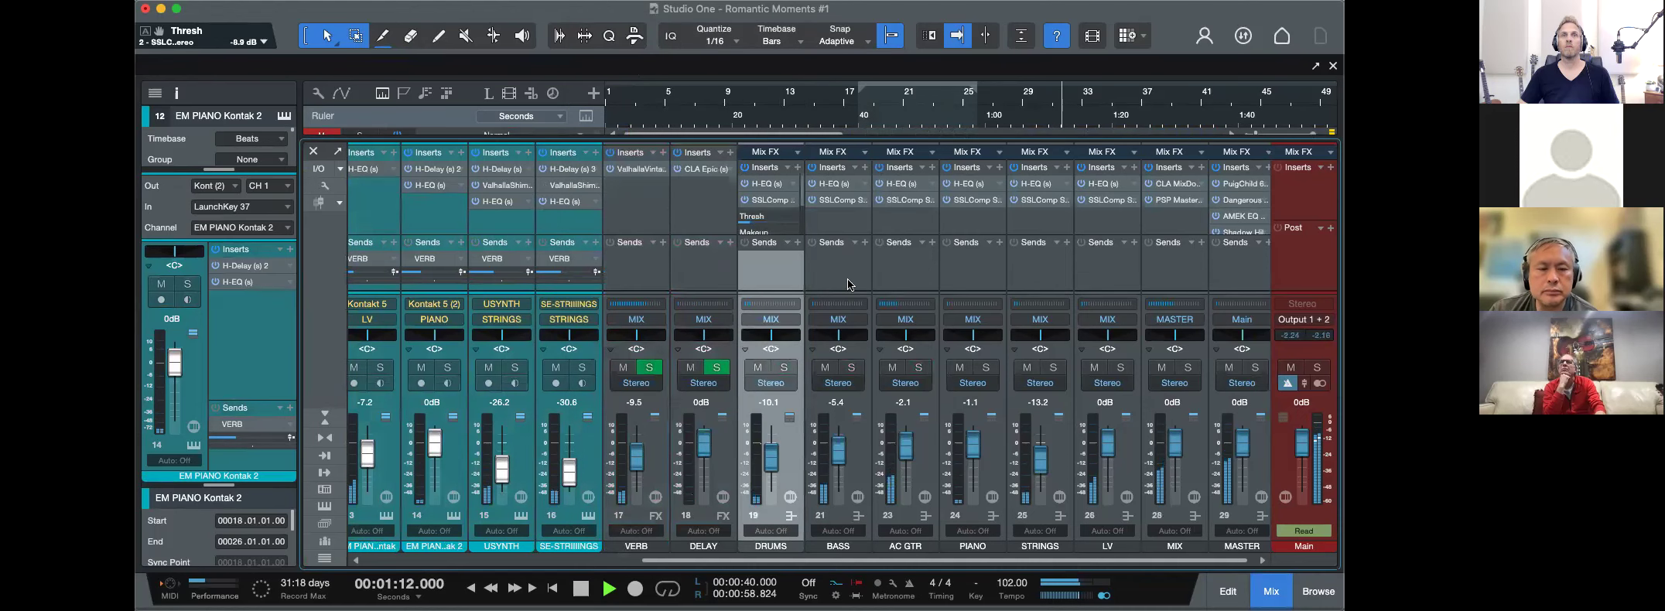
Open the BASS bus SSLComp, lower its threshold to -3.3 dB, stop playback, and move the compressor clear of the bus channels.
left_click(843, 201)
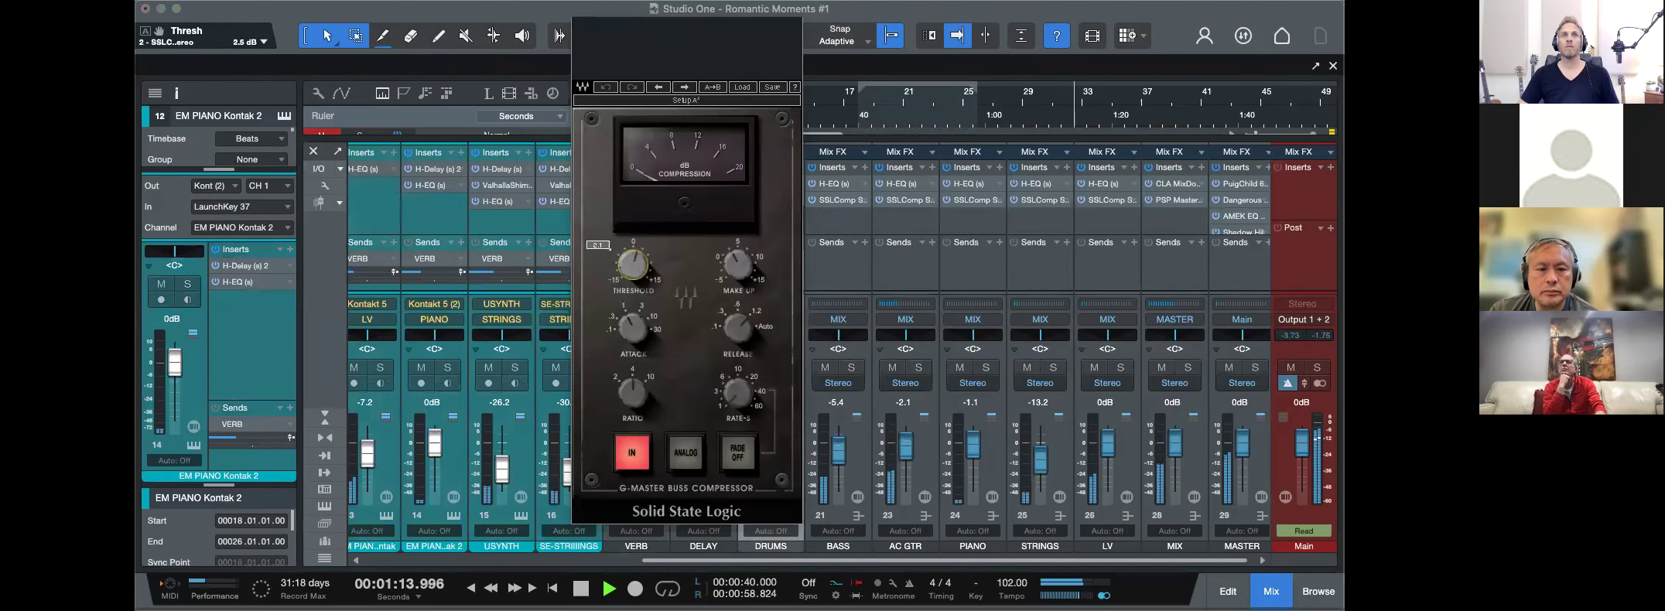
key("space")
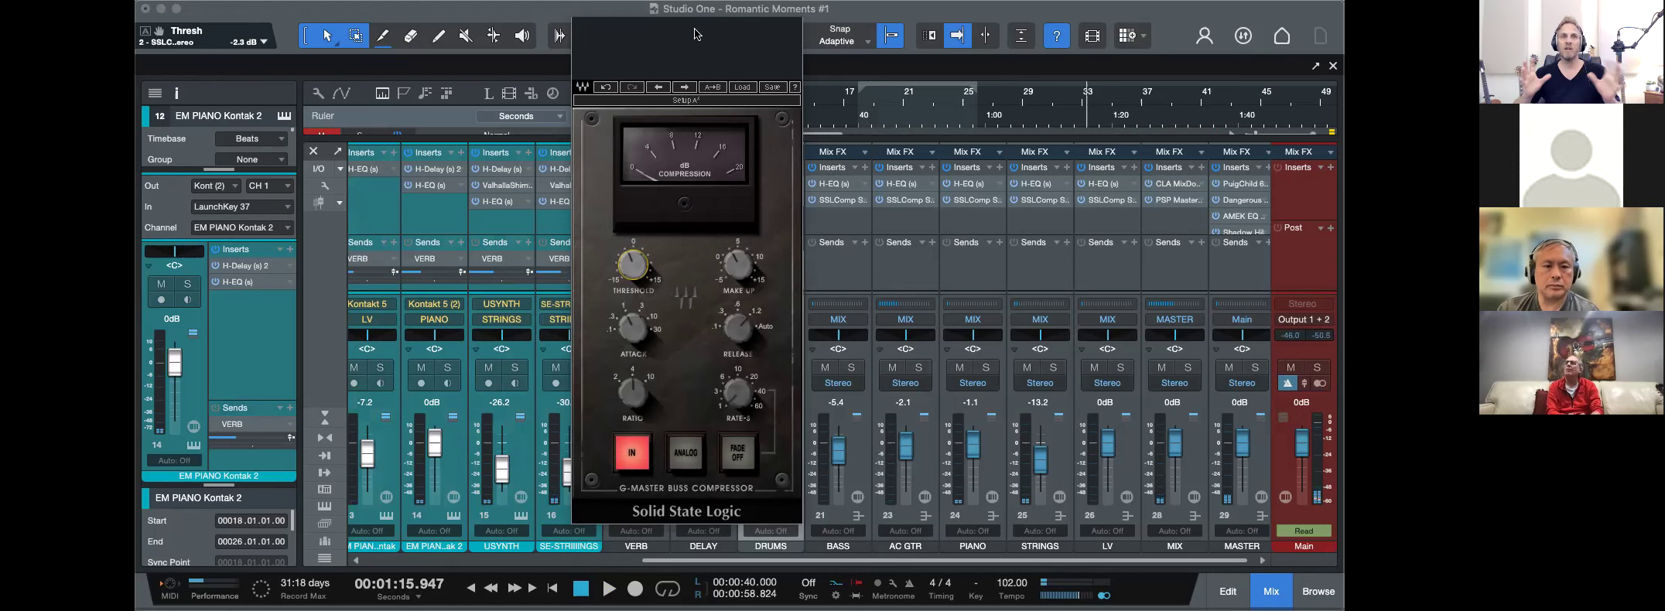
left_click_drag(695, 33, 685, 46)
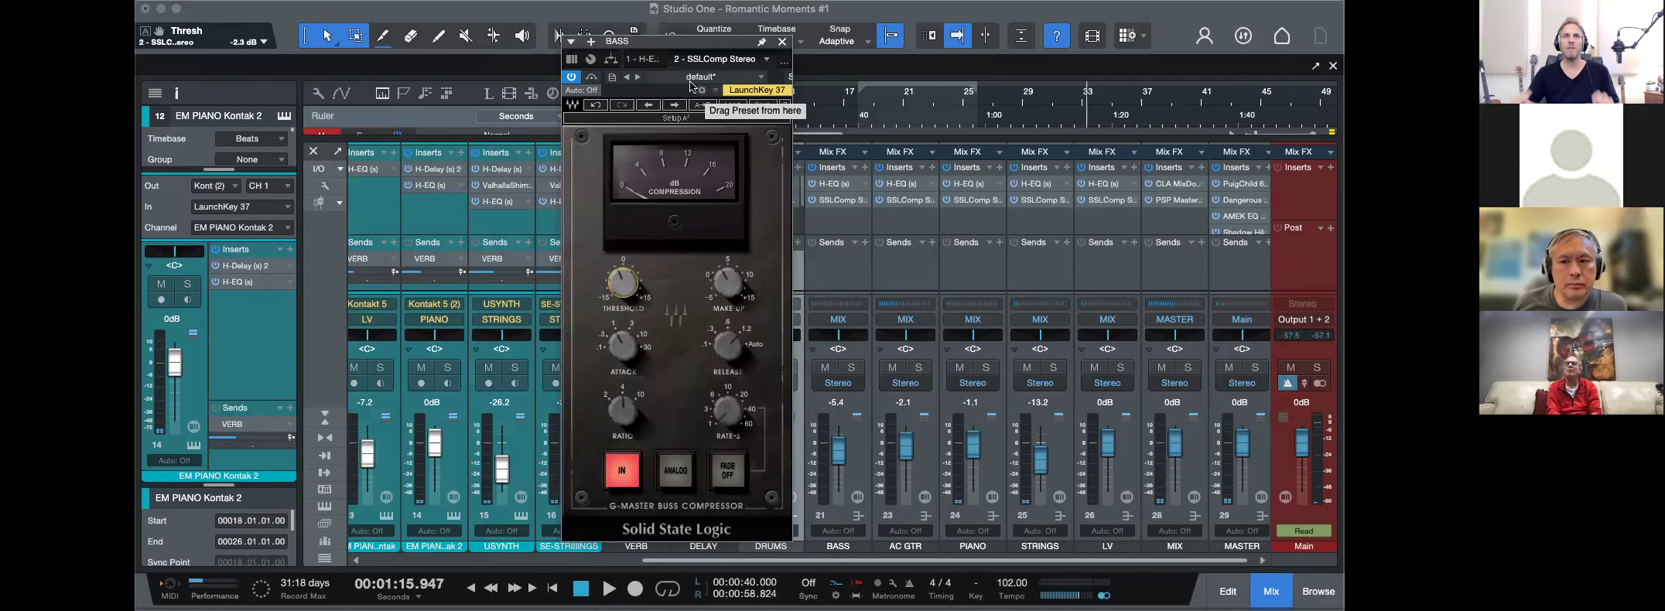
left_click_drag(707, 42, 653, 44)
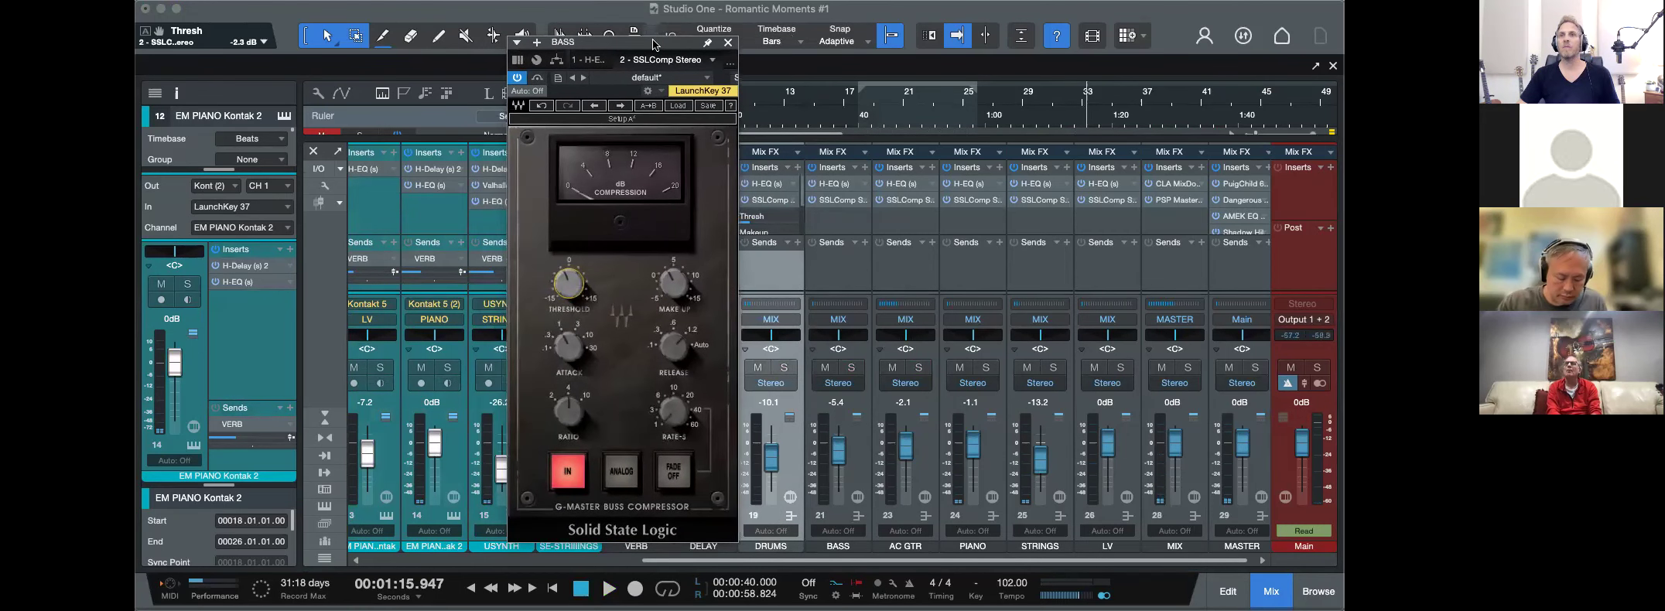
Resume playback, set the BASS bus compressor's threshold to 0.4 dB, and lower the AC GTR bus to -5.3 dB.
key("space")
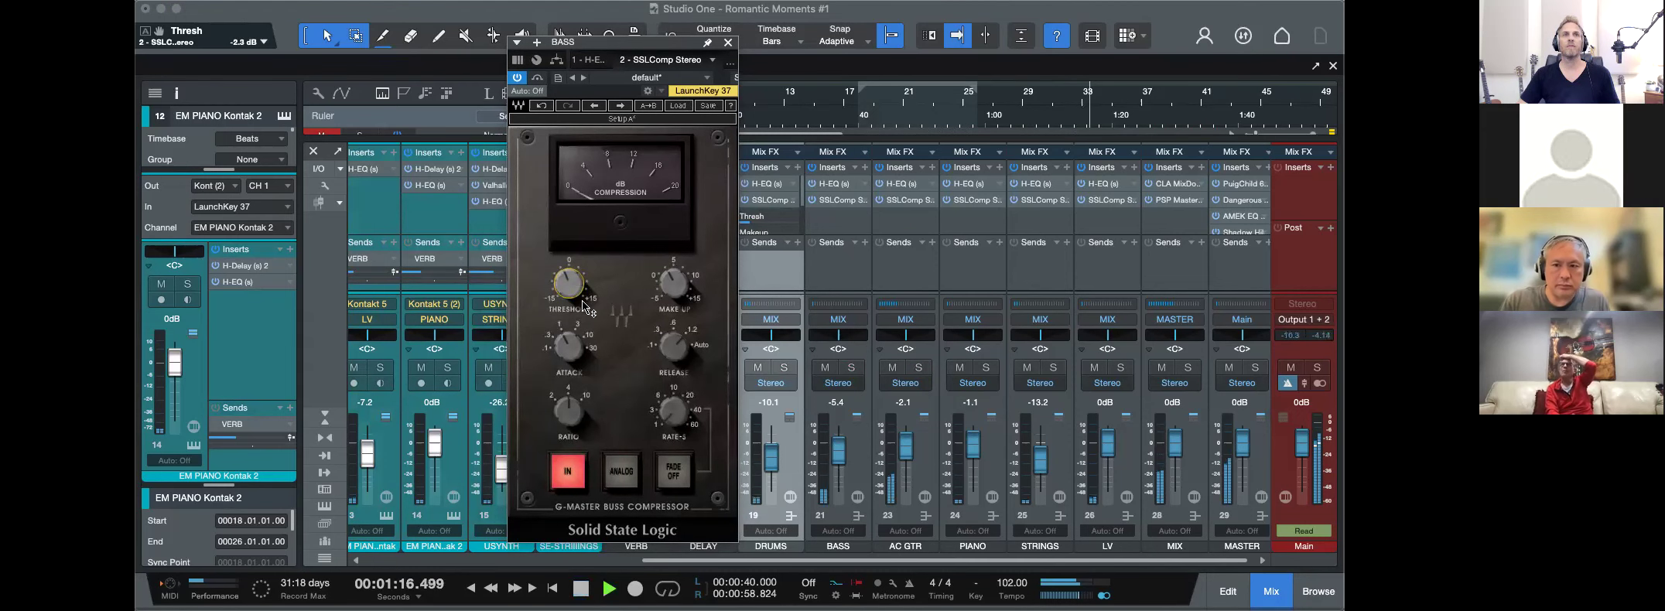
mouse_move(570, 289)
left_mouse_down()
mouse_move(569, 273)
mouse_move(577, 294)
left_mouse_up()
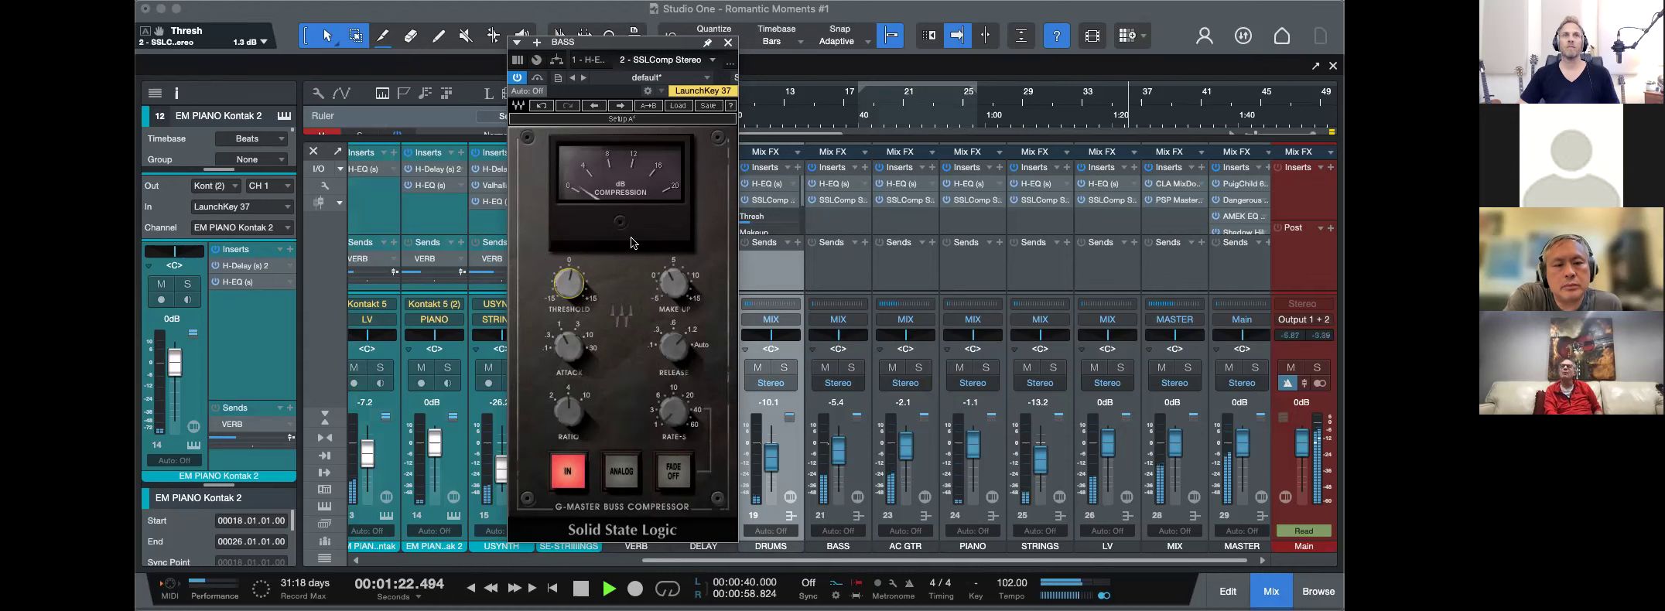
left_click(905, 454)
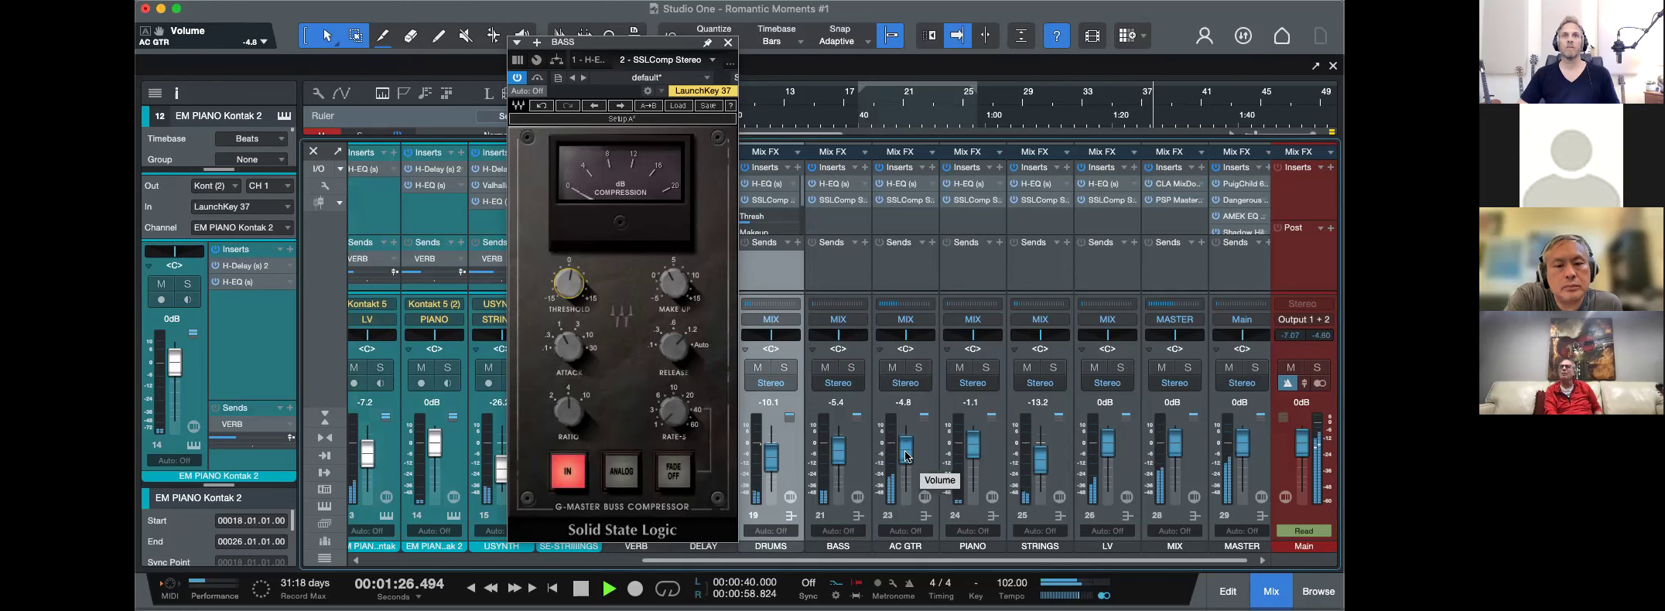
left_click(576, 286)
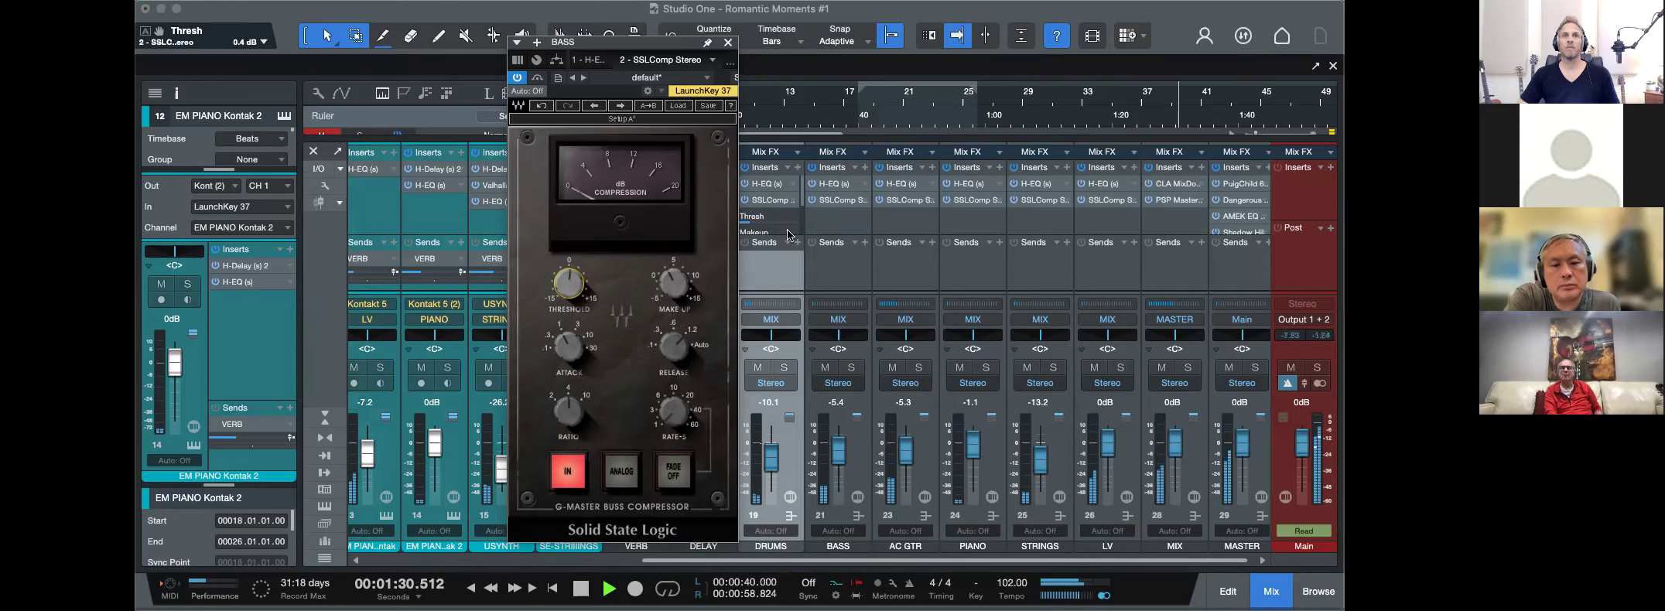
Reopen the SSLComp on the BASS bus, select that channel, and restart playback from the beginning of the song.
left_click(837, 199)
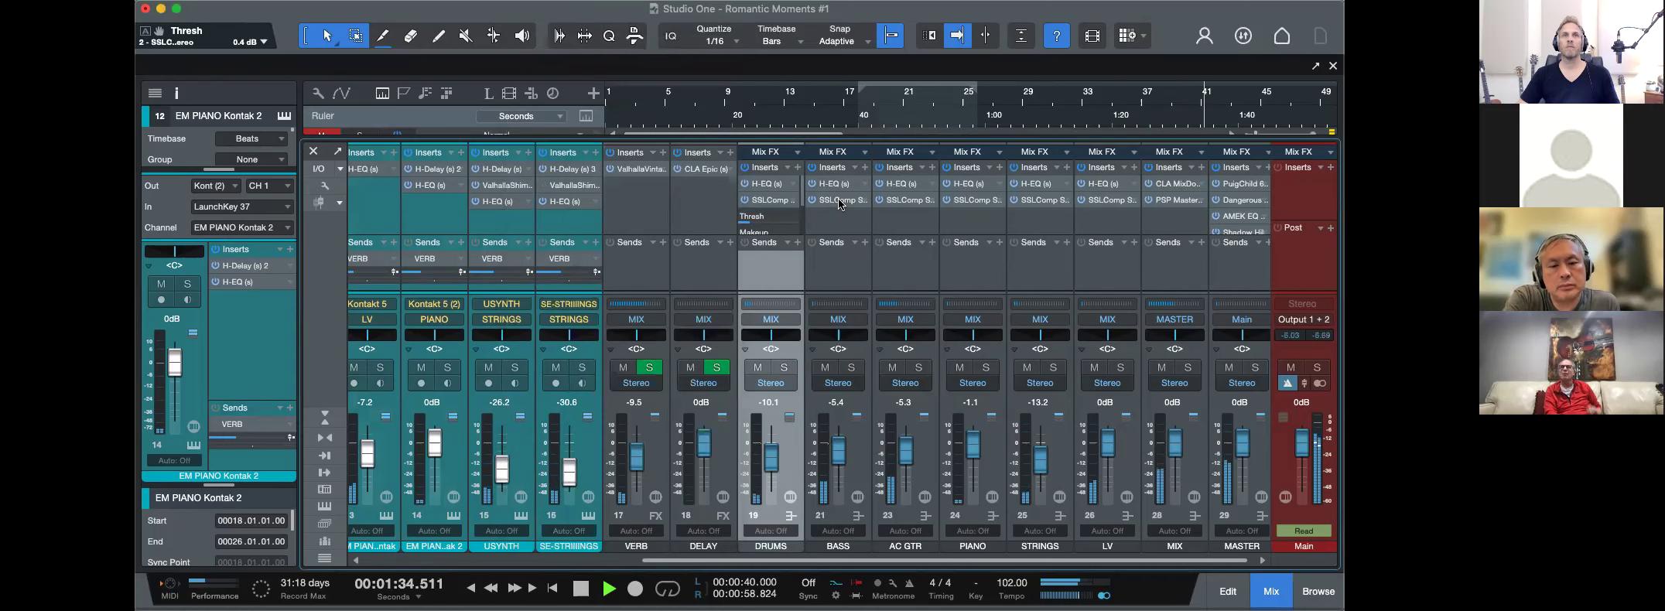
left_click(839, 198)
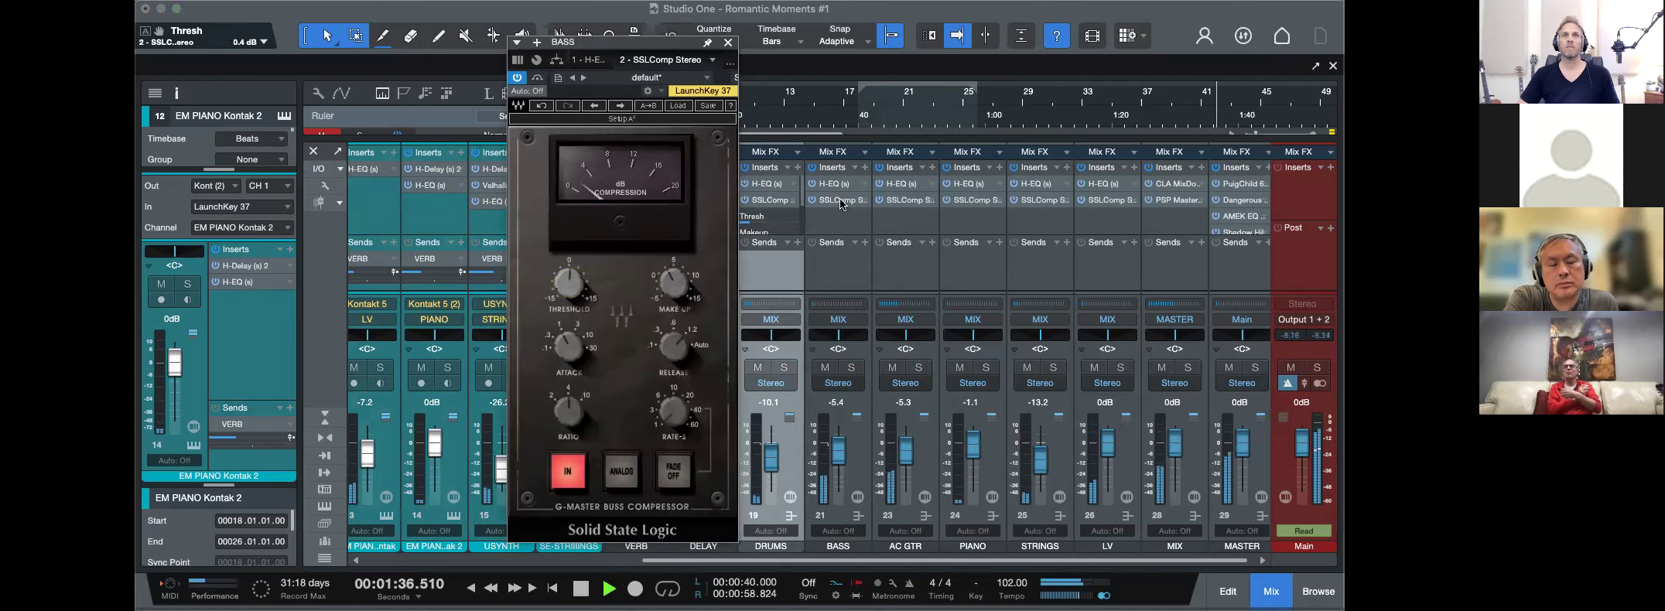
left_click(839, 221)
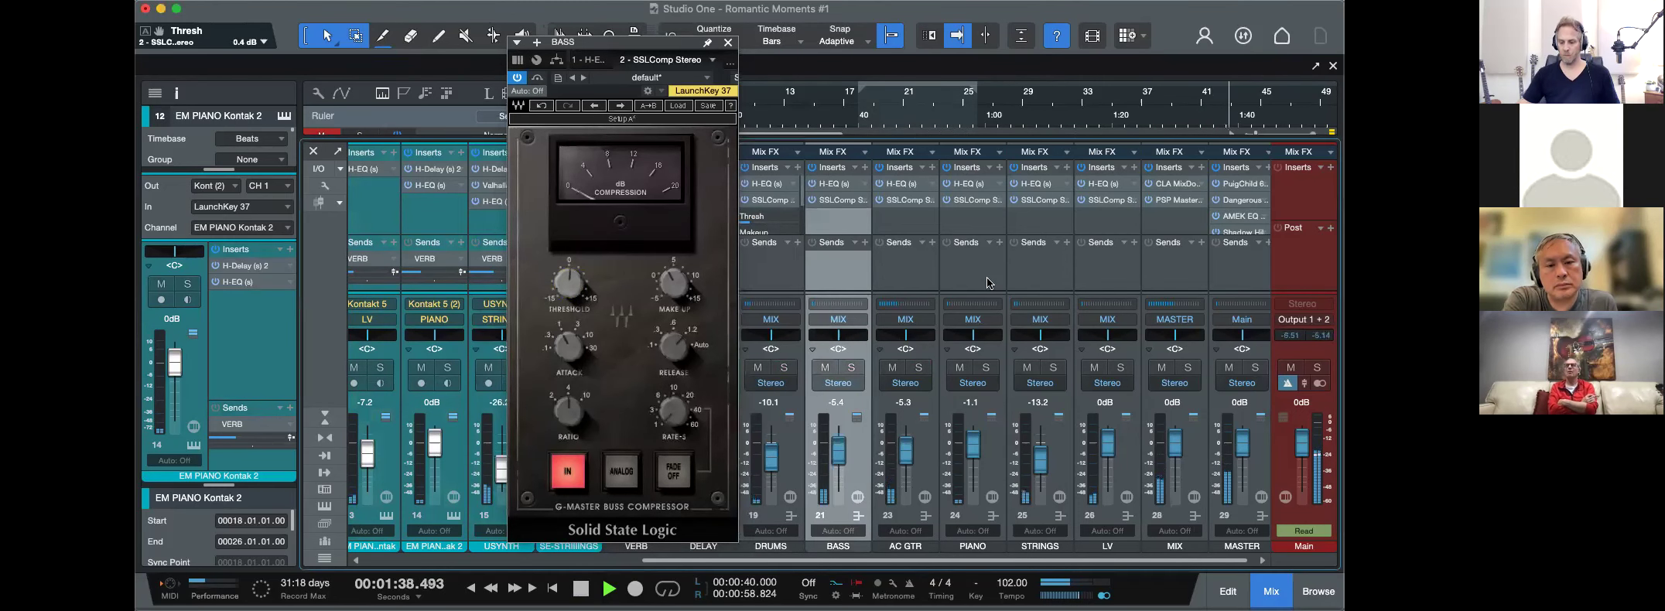
key("space")
key("space")
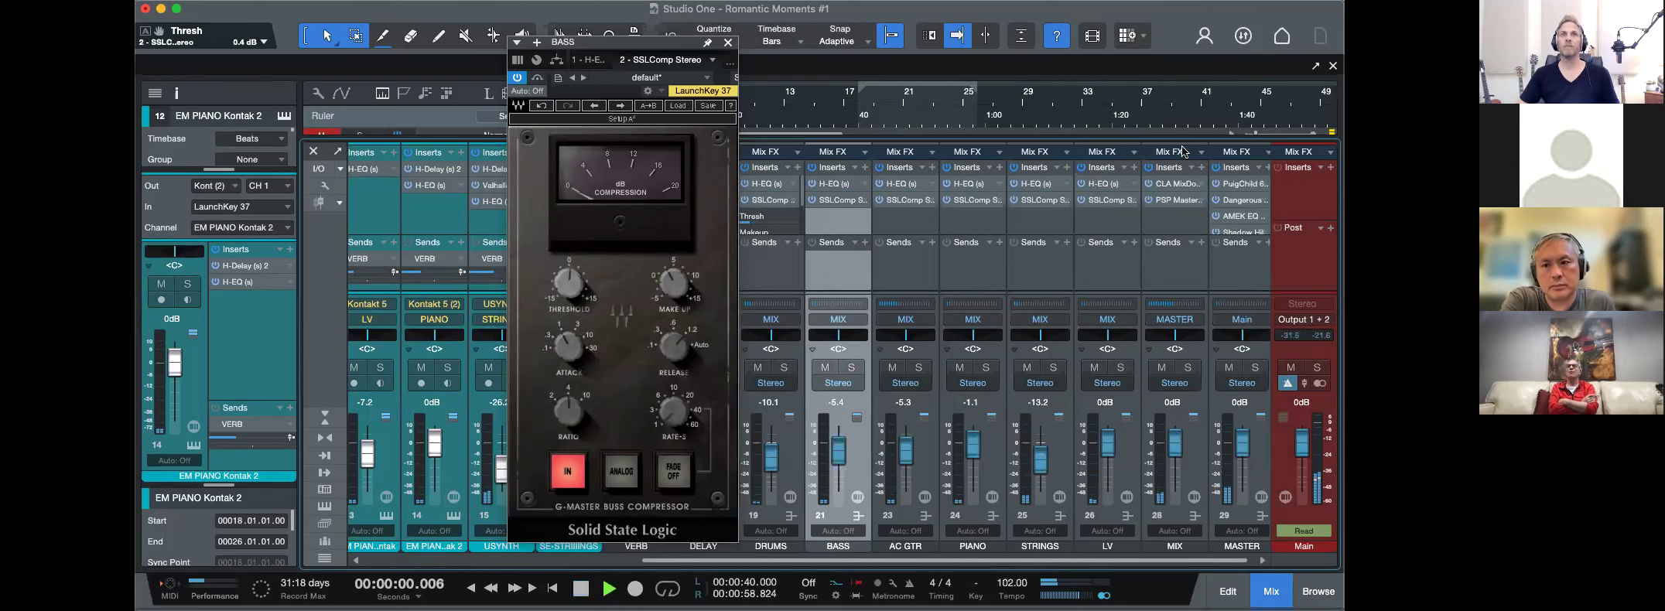
Check the AC GTR bus H-EQ and close it, then set that bus's SSLComp threshold to 3.0 dB.
left_click(910, 220)
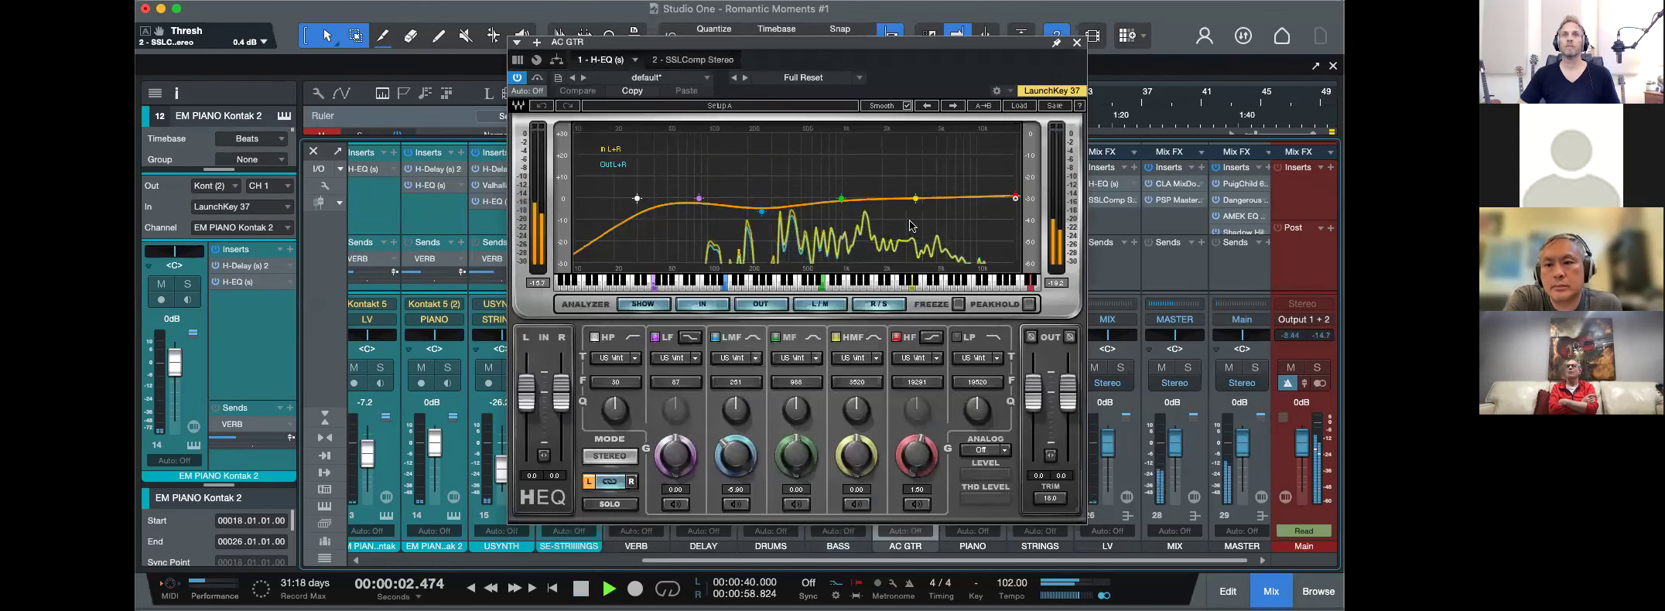
left_click(1056, 44)
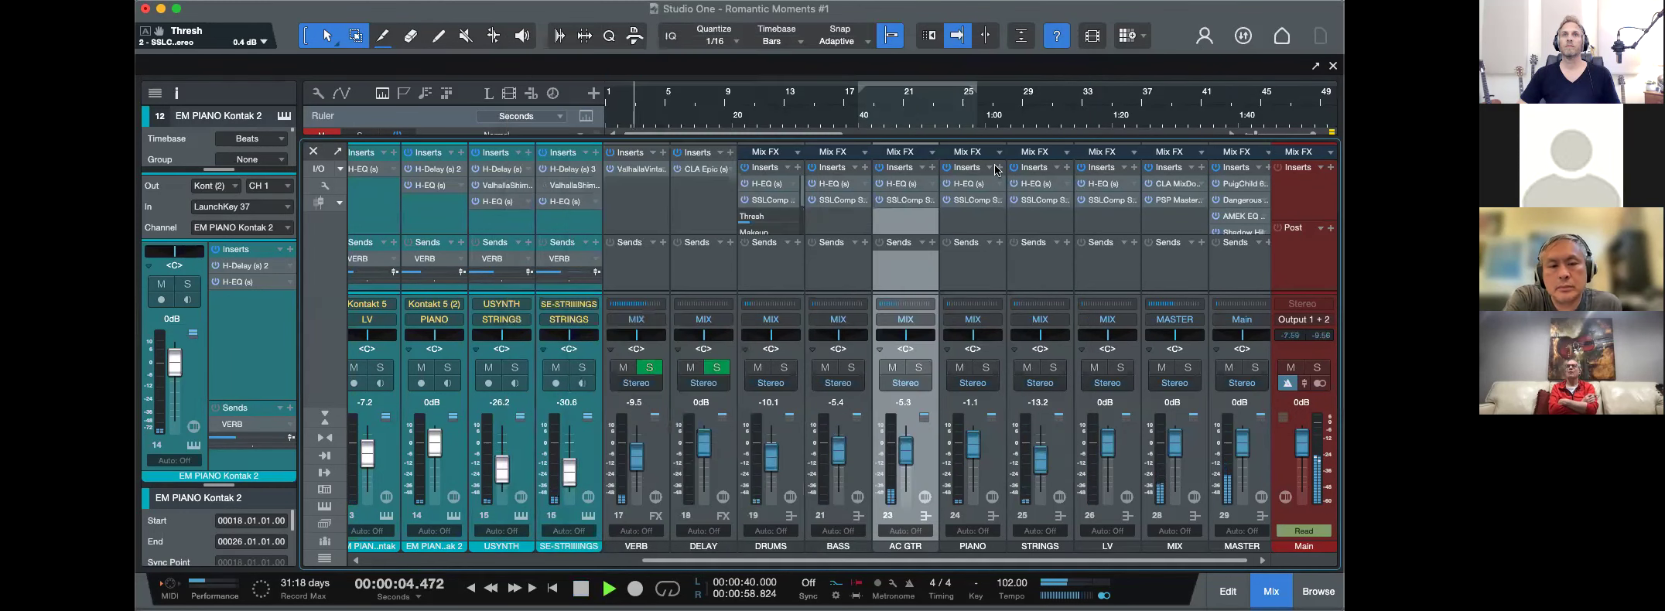
left_click(902, 199)
left_click_drag(635, 319, 635, 300)
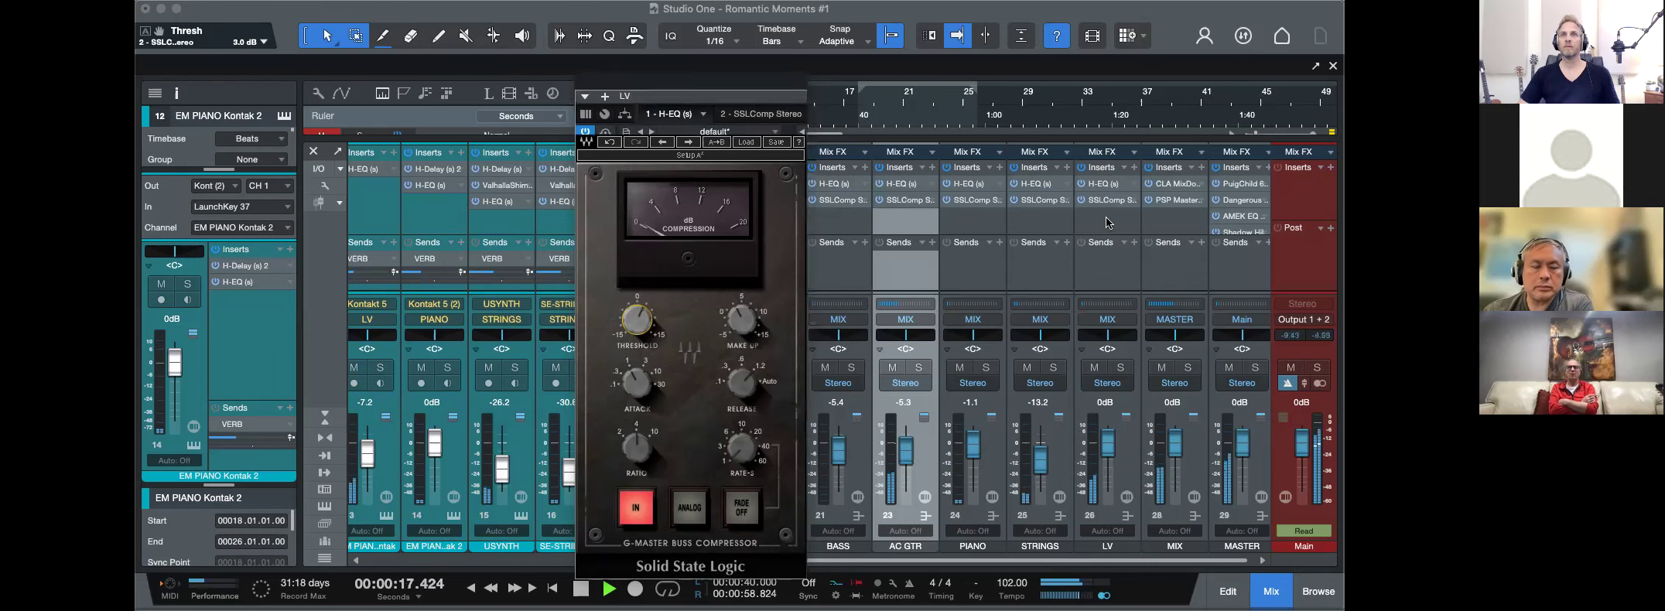
On the LV bus, boost the H-EQ's HF gain to 3.40 dB and set the SSLComp threshold to -1.3 dB.
left_click(1098, 184)
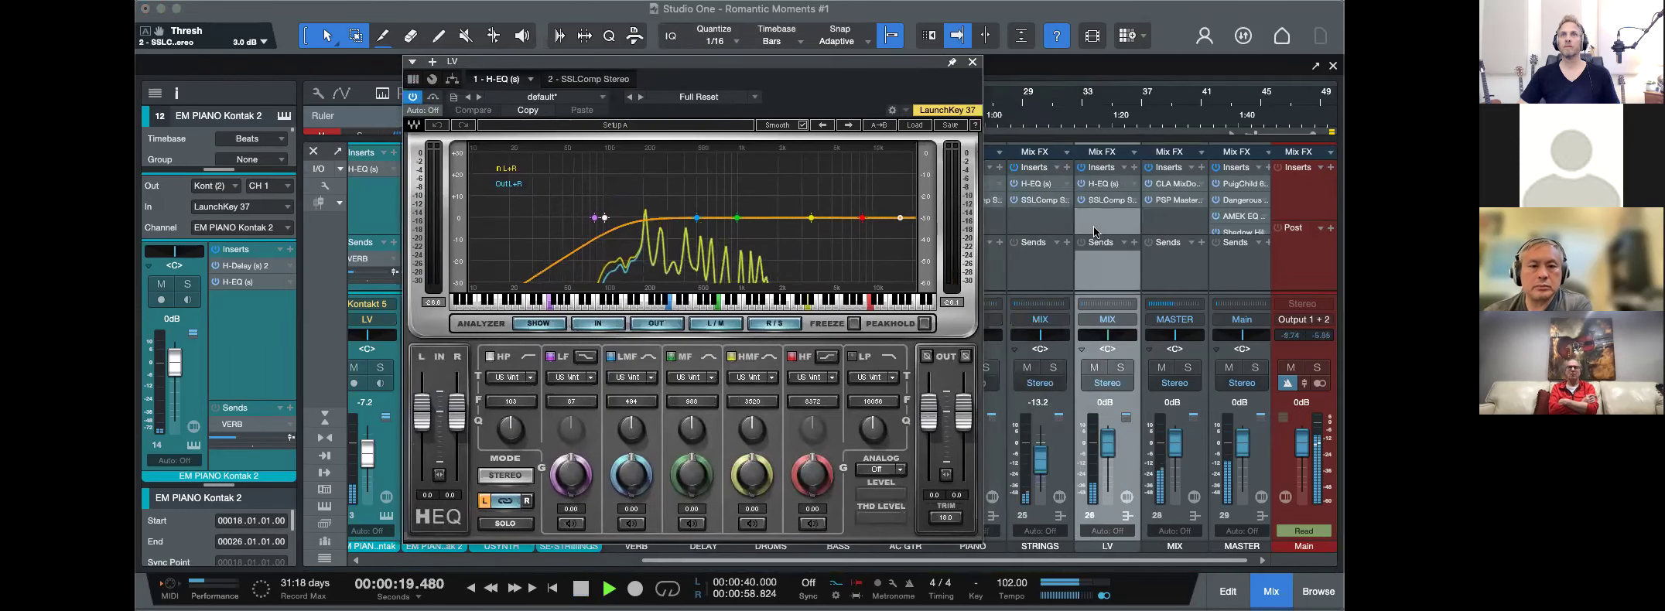
left_click(1109, 186)
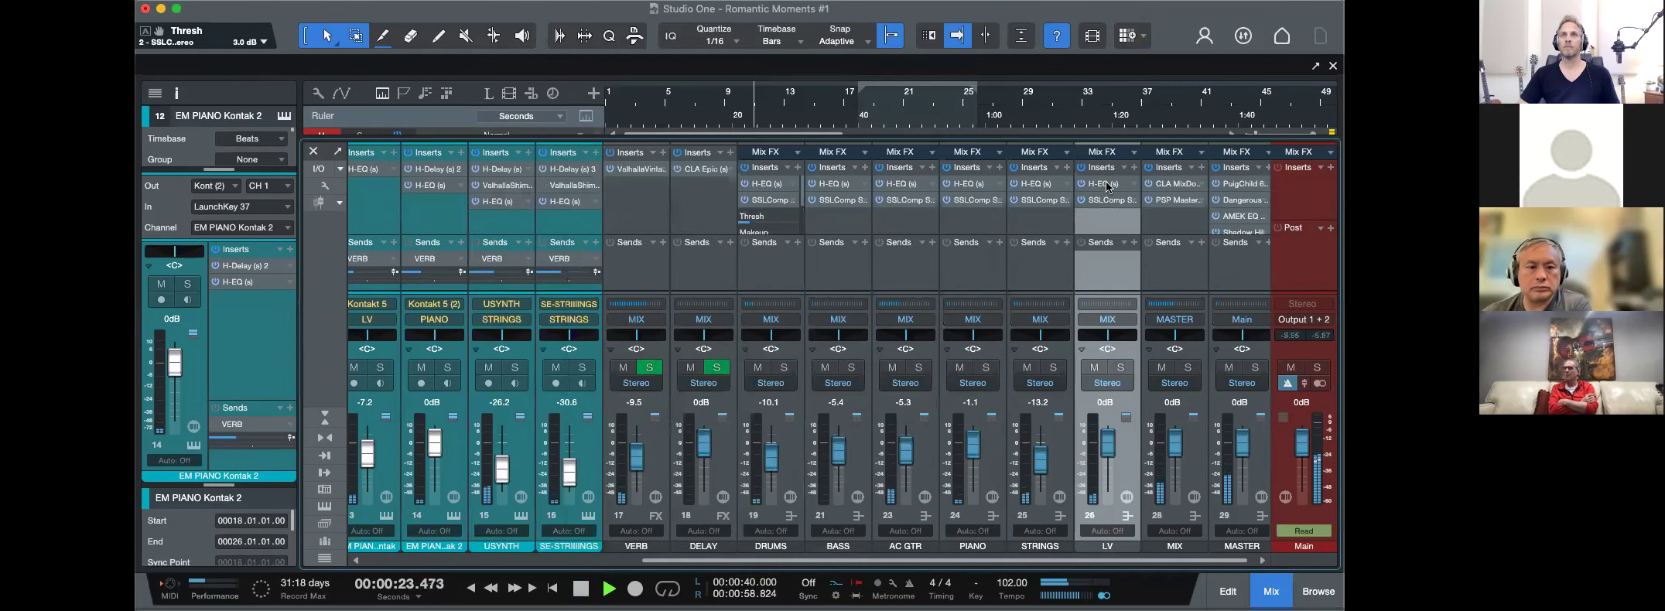
left_click(1108, 187)
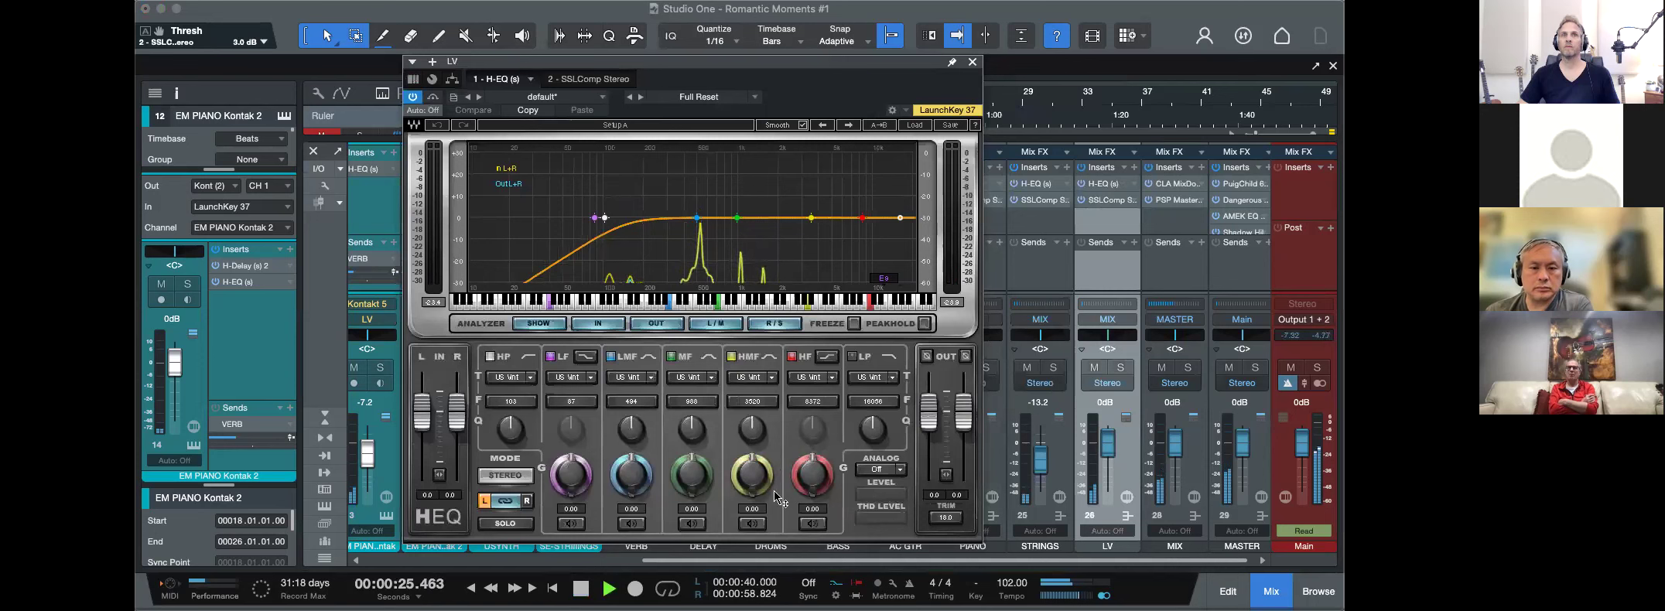
left_click_drag(812, 475, 811, 470)
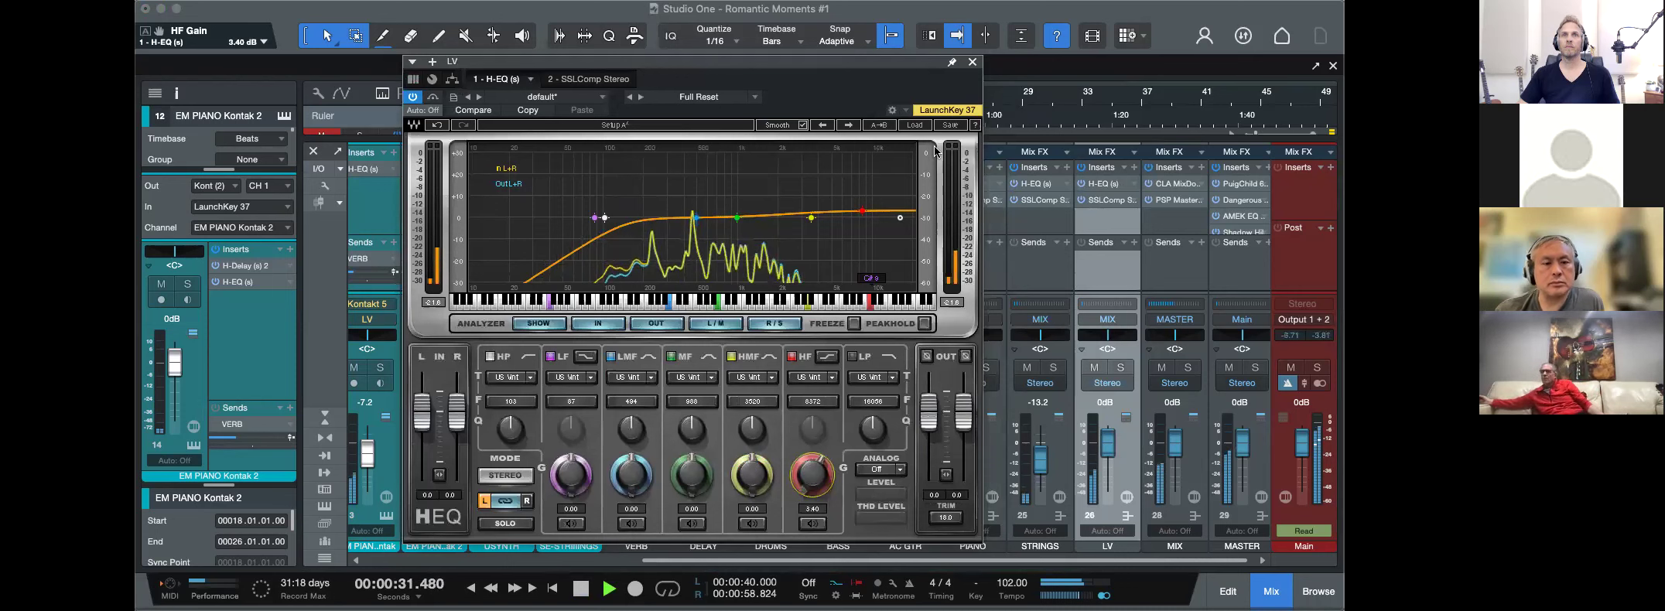
left_click(973, 63)
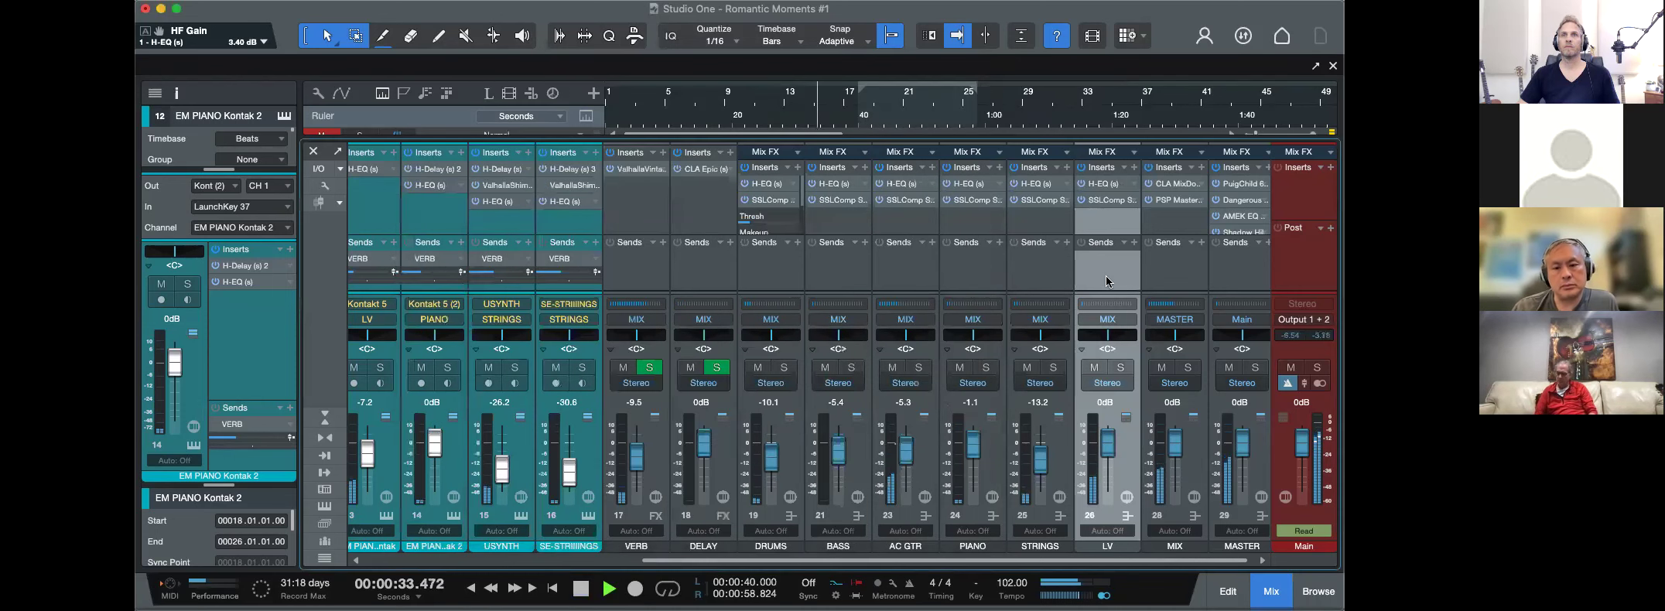
left_click(1105, 199)
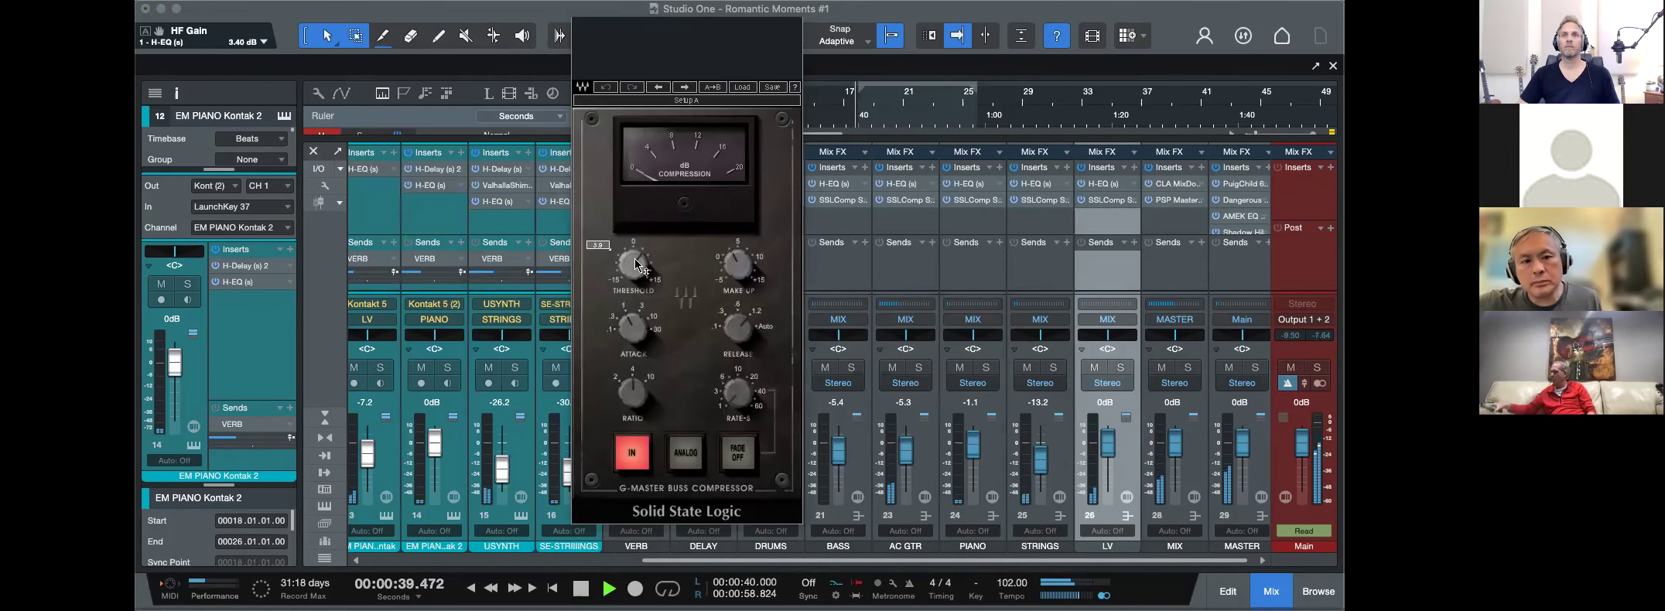
left_click_drag(636, 265, 636, 294)
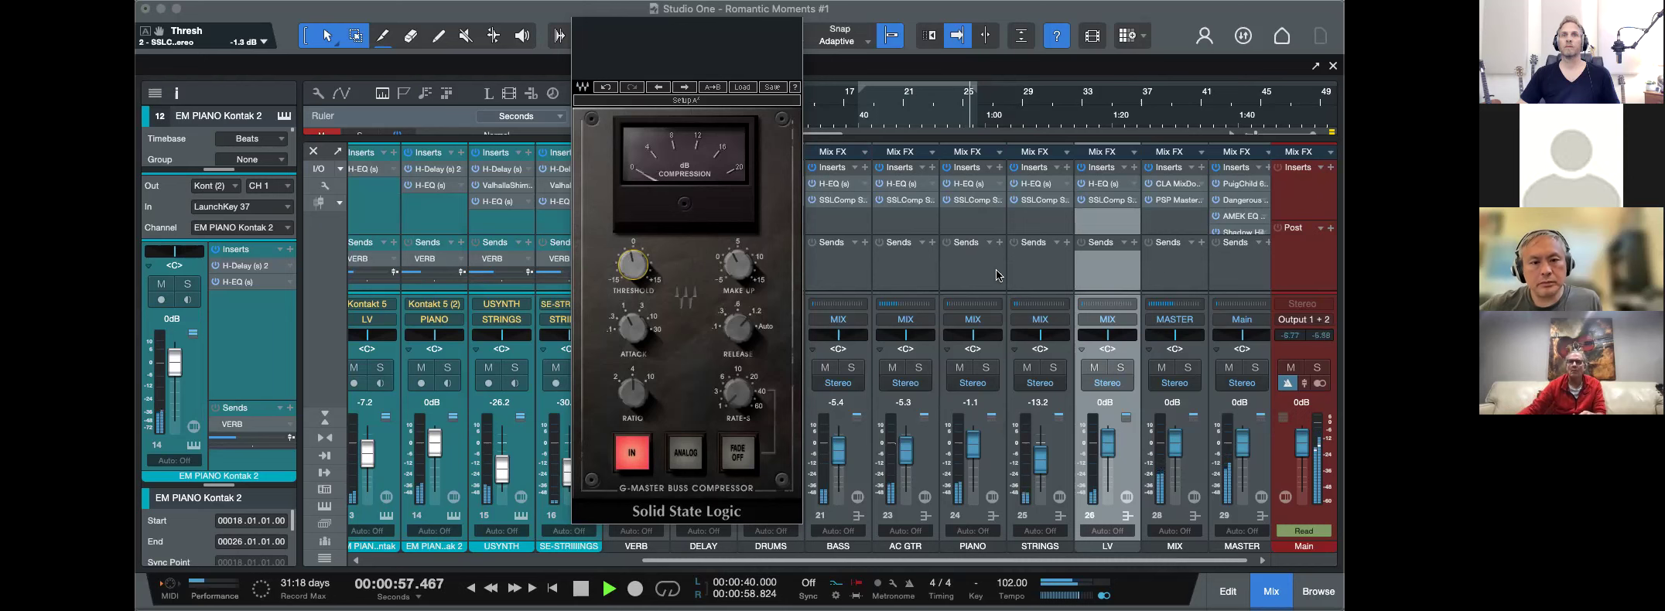
Check the PIANO bus H-EQ and close it, then set that bus's SSLComp threshold to -4.9 dB.
left_click(968, 268)
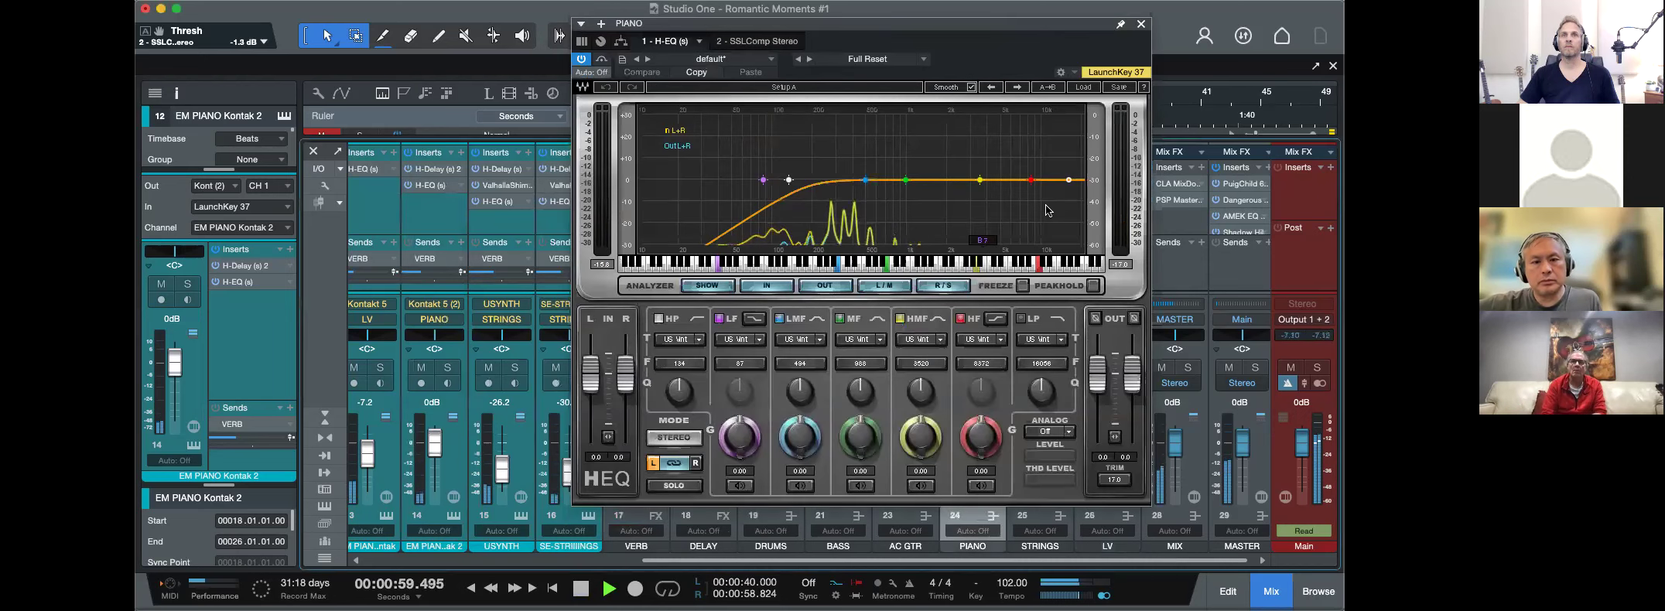
left_click(1141, 24)
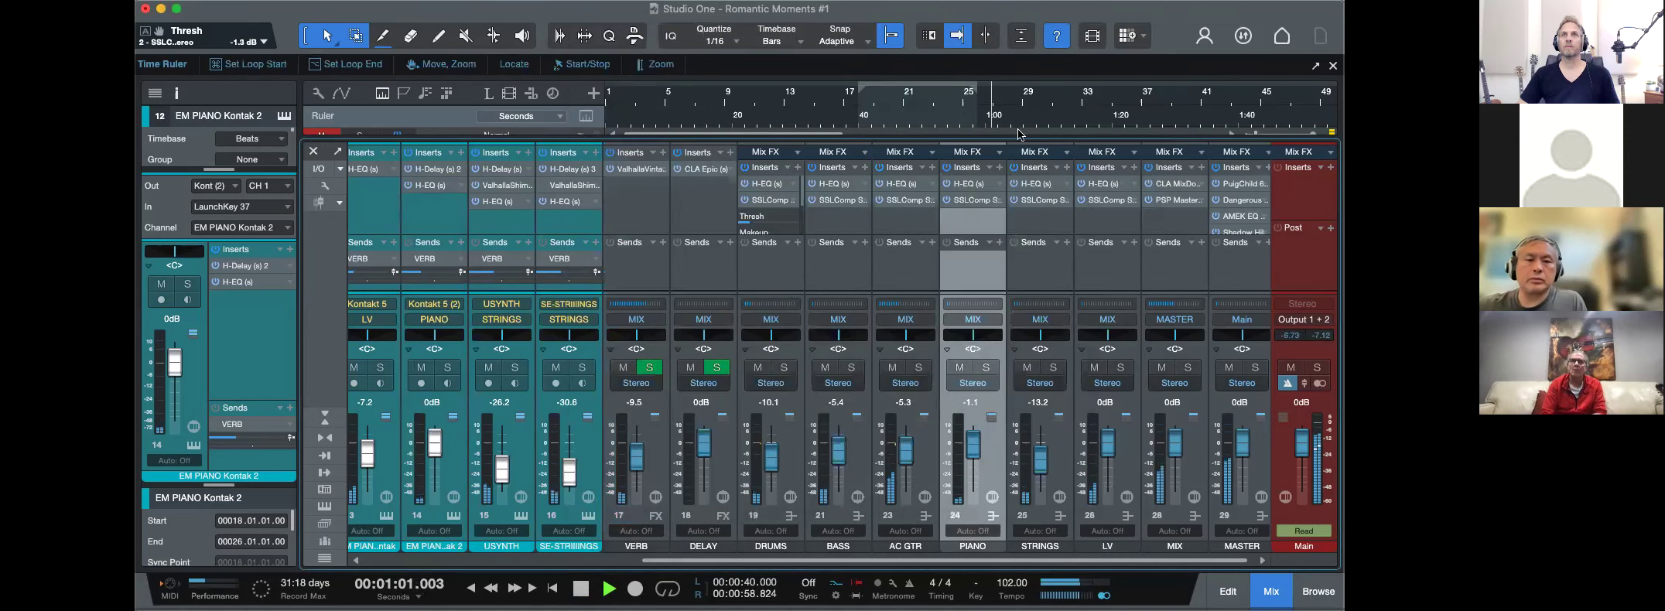
left_click(970, 198)
left_click_drag(632, 265, 633, 269)
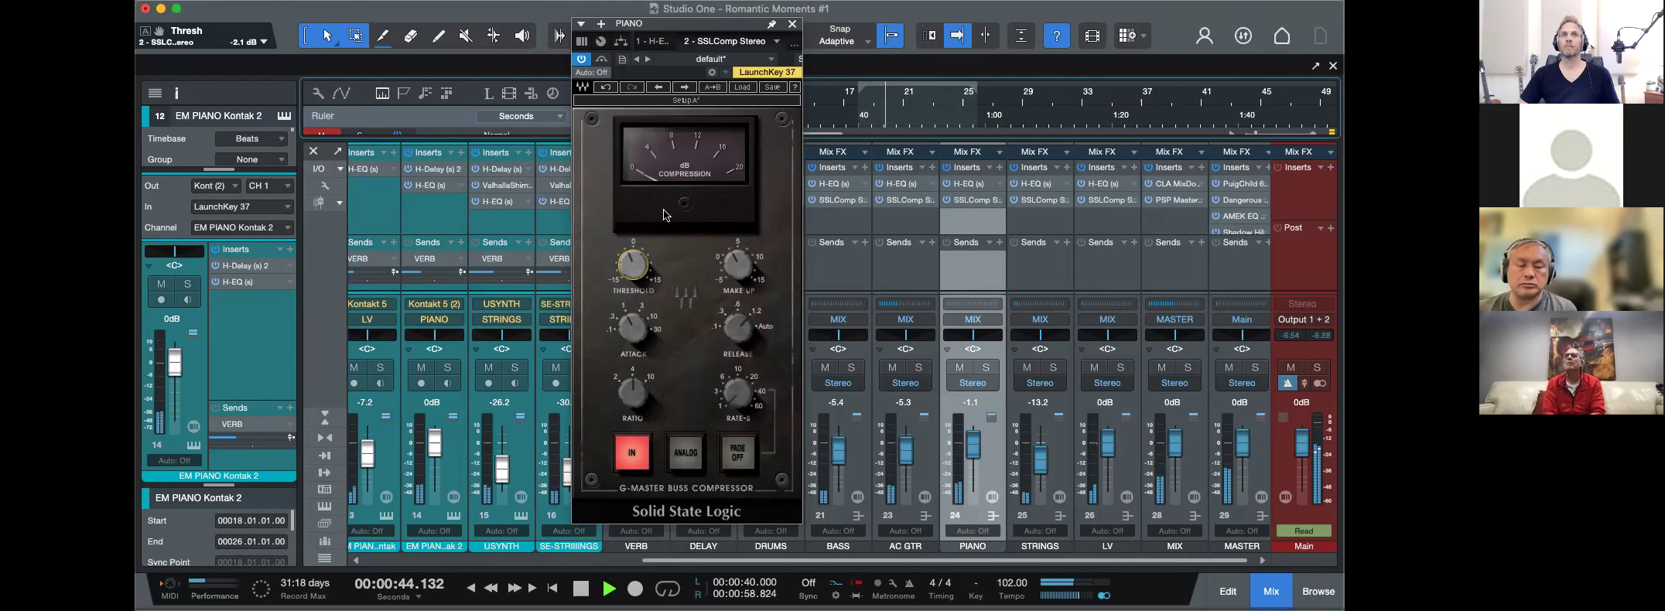
left_click_drag(636, 272, 636, 276)
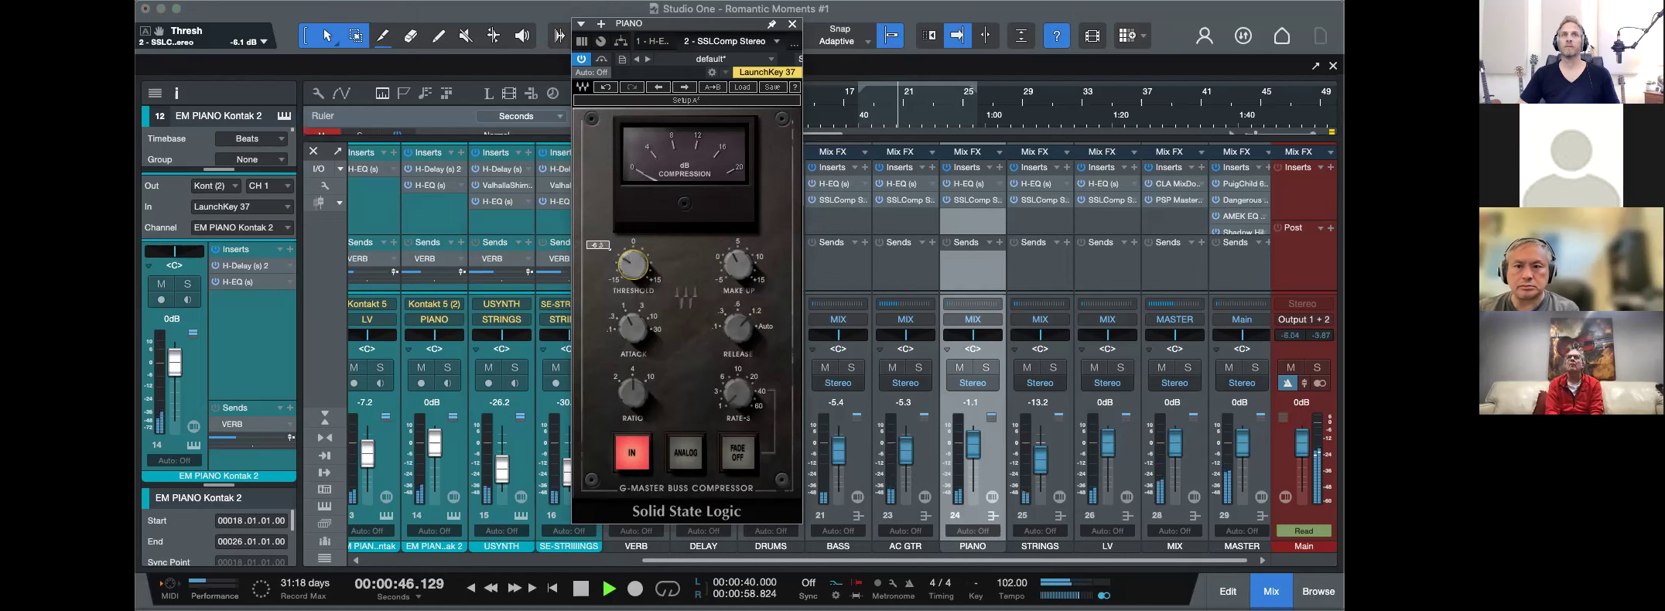
scroll(632, 271, "down", 5)
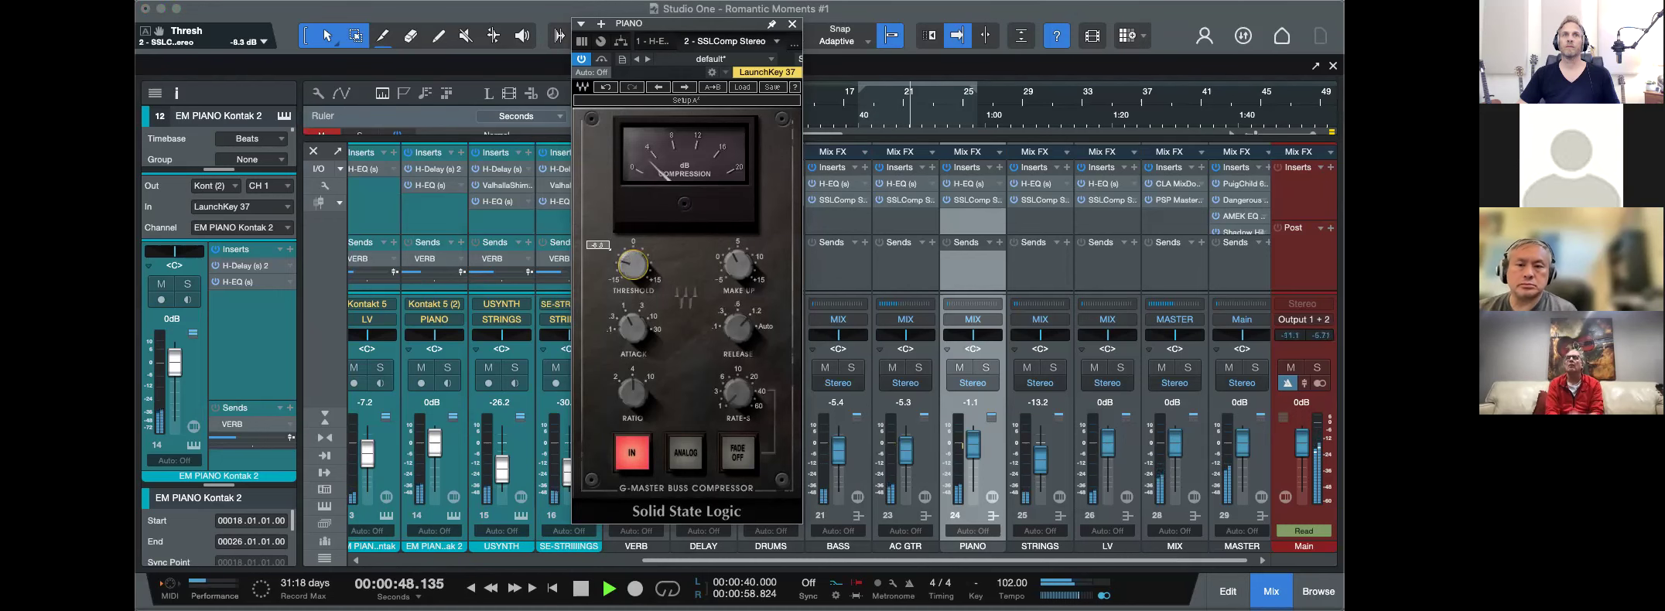
left_click_drag(633, 272, 609, 245)
Check the STRINGS bus H-EQ and close it, then set that bus's SSLComp threshold to -3.0 dB.
double_click(1037, 184)
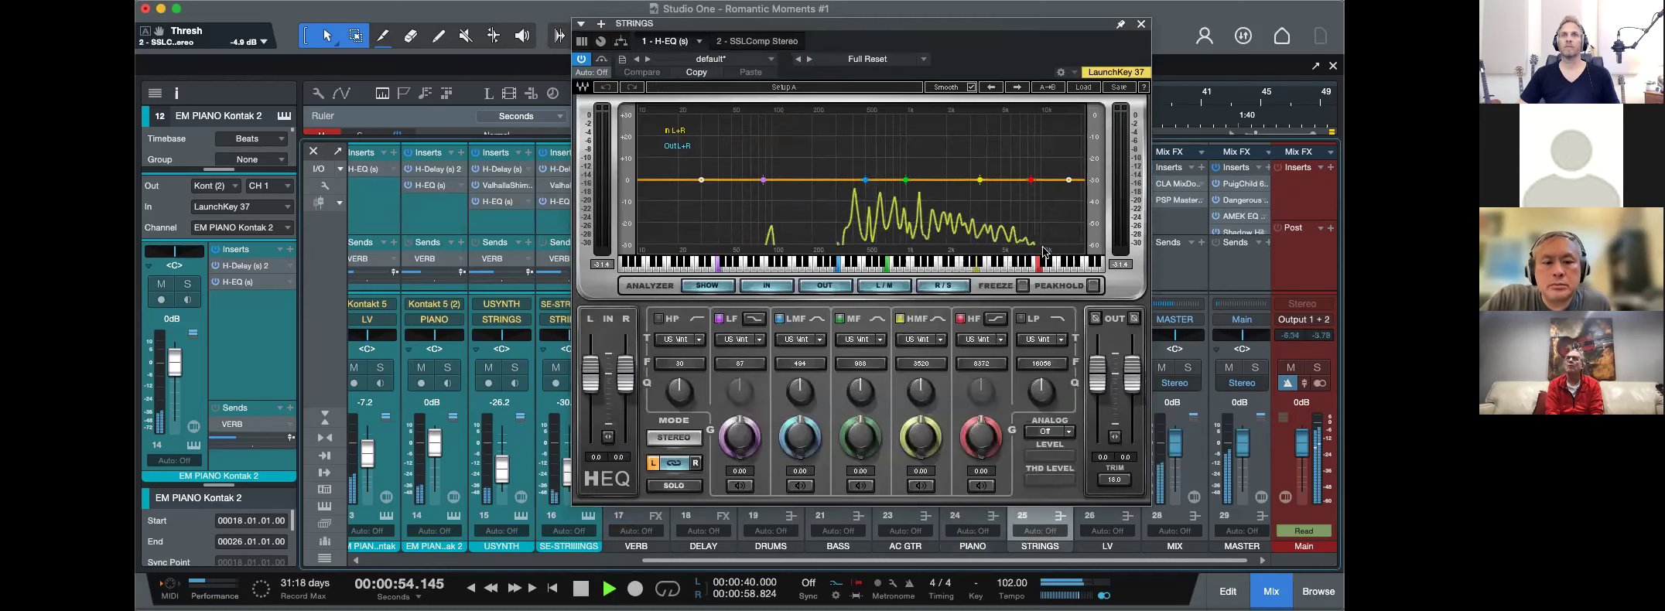
left_click(1147, 24)
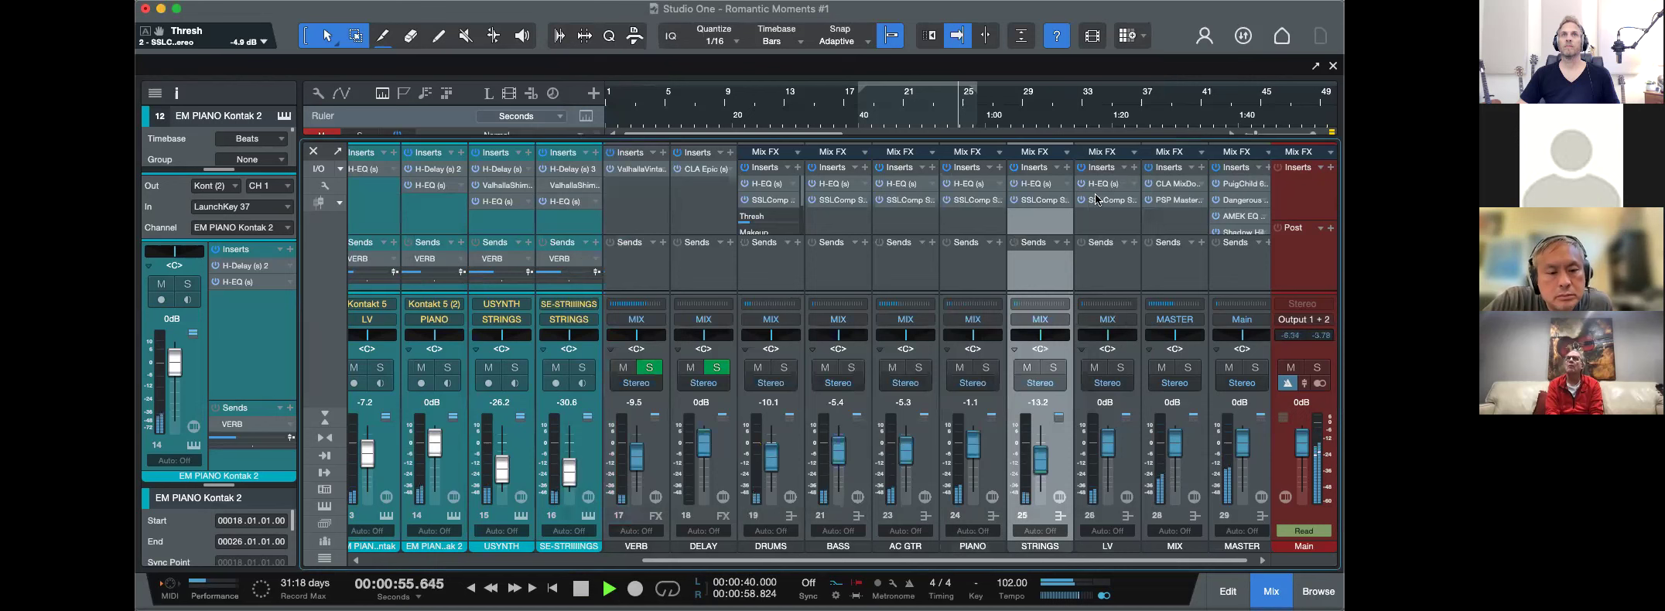
double_click(1037, 199)
left_click_drag(637, 252, 637, 278)
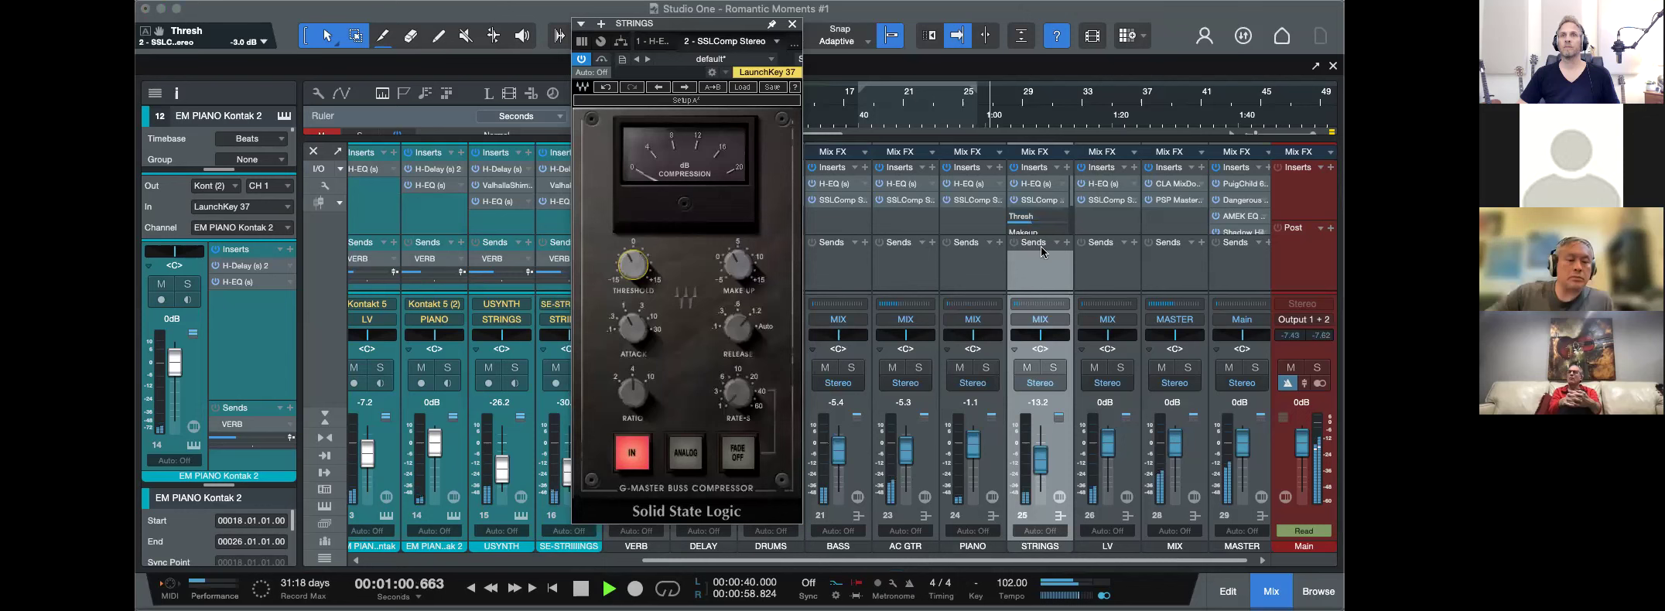
In the MIX bus's CLA MixDown, raise the input, set Bass to -1.0 and Glue to 1.4, then close the plug-in.
double_click(1174, 188)
left_click_drag(629, 325, 631, 304)
left_click_drag(823, 350, 760, 363)
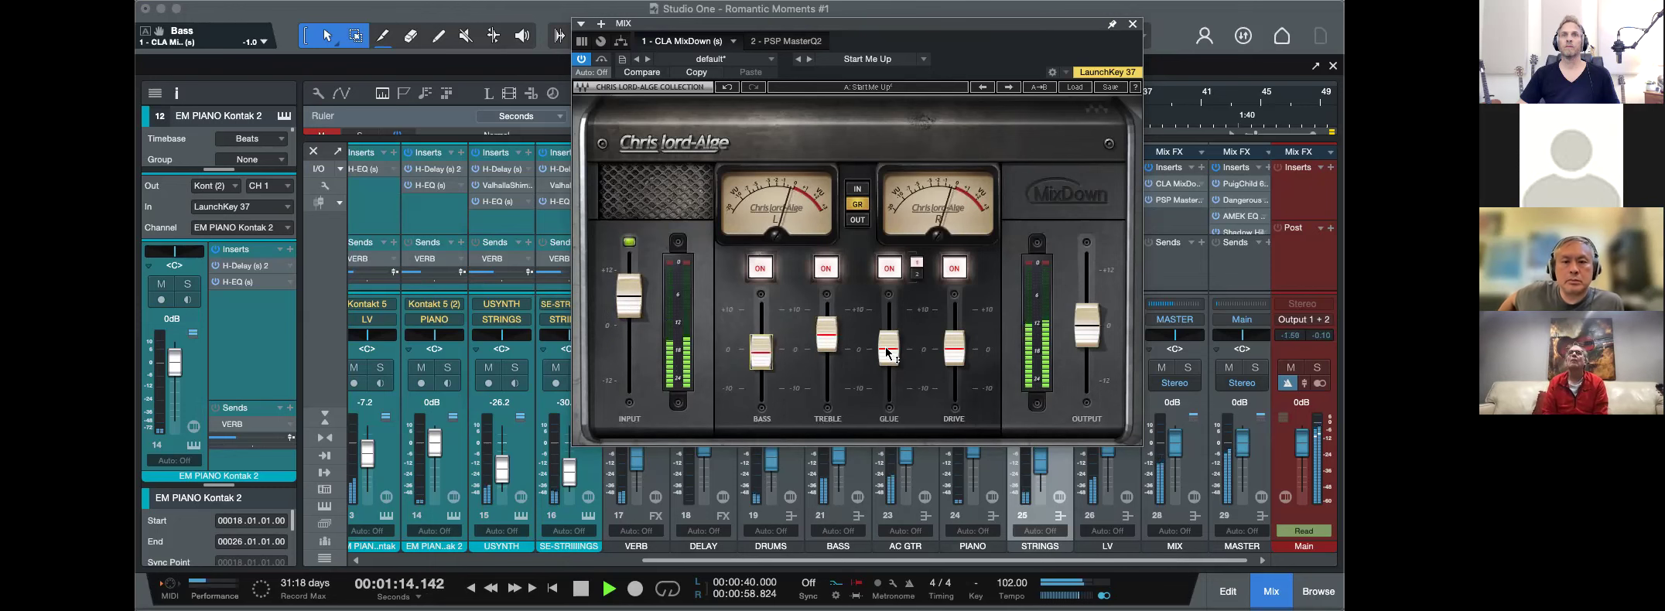
left_click_drag(890, 355, 889, 348)
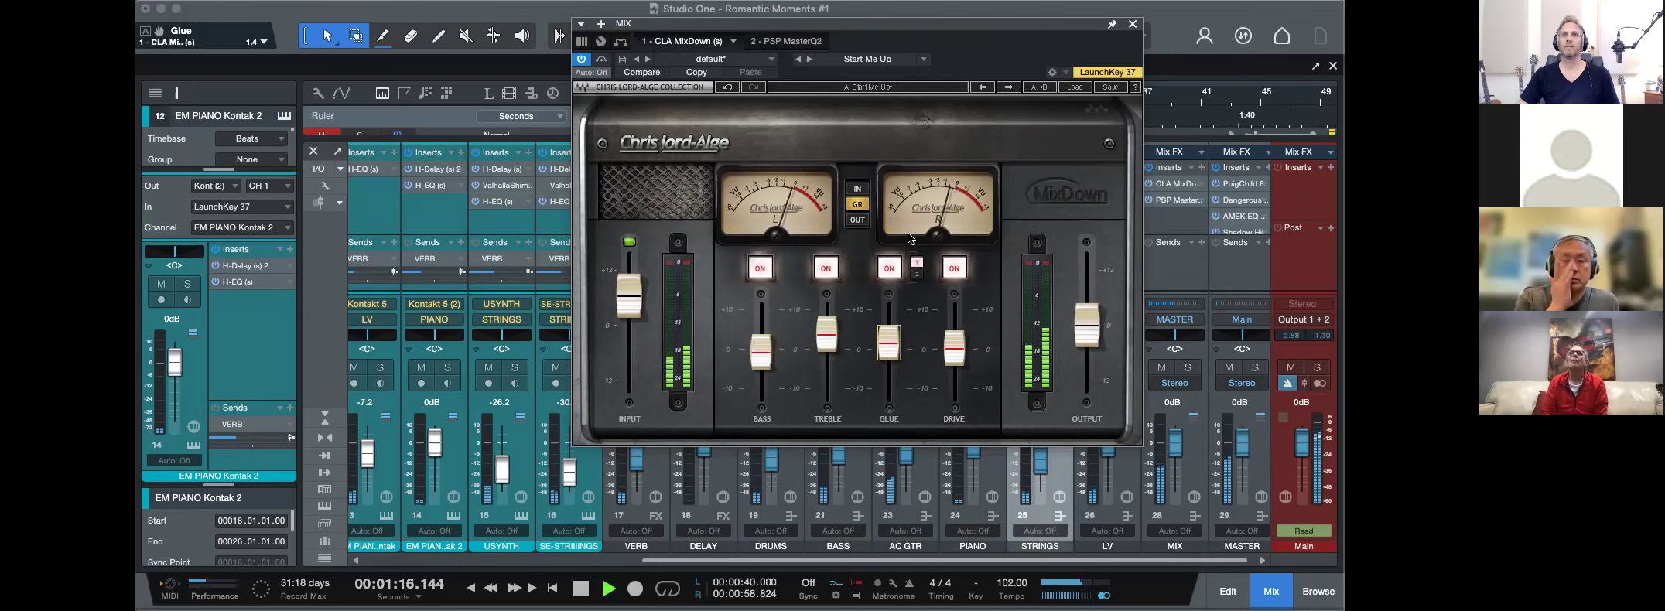
left_click(1132, 24)
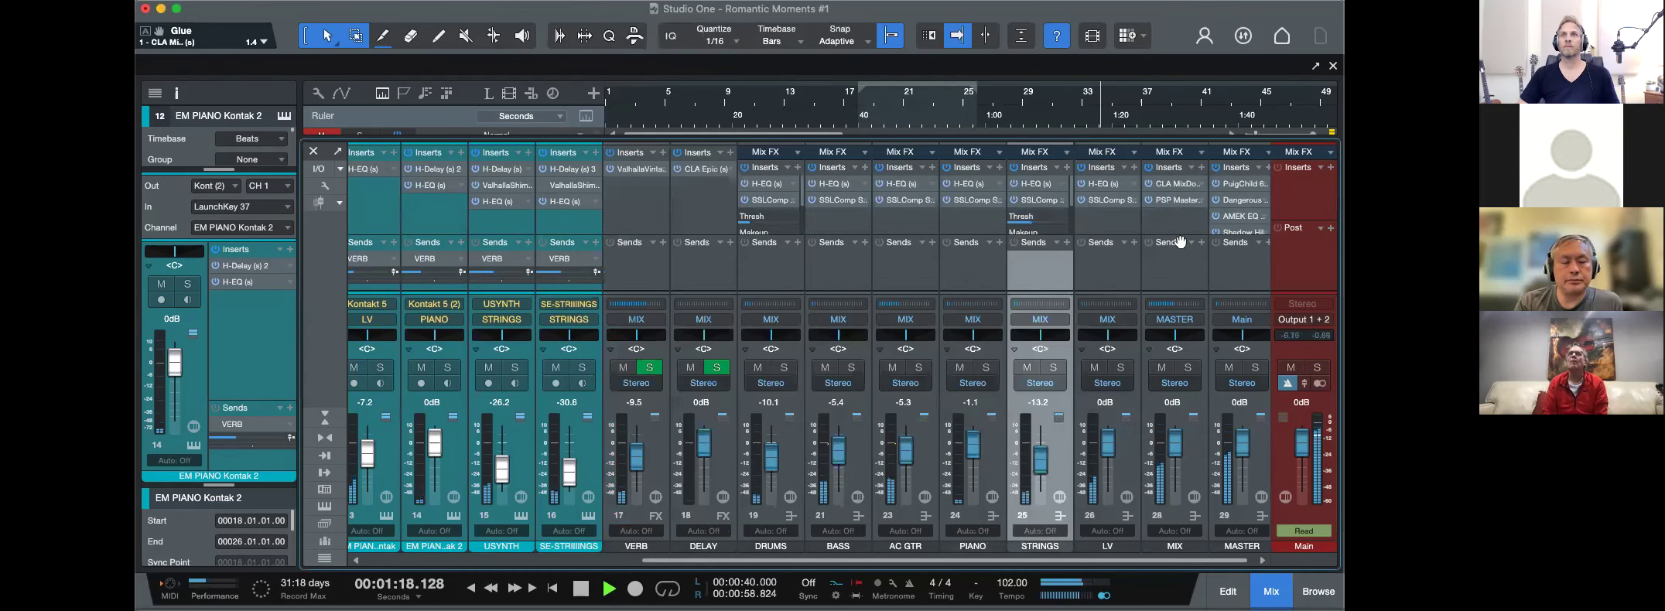
Enlarge the mixer's insert area and collapse the SSLComp parameter lists on the STRINGS and DRUMS buses.
left_click_drag(1179, 235, 1176, 279)
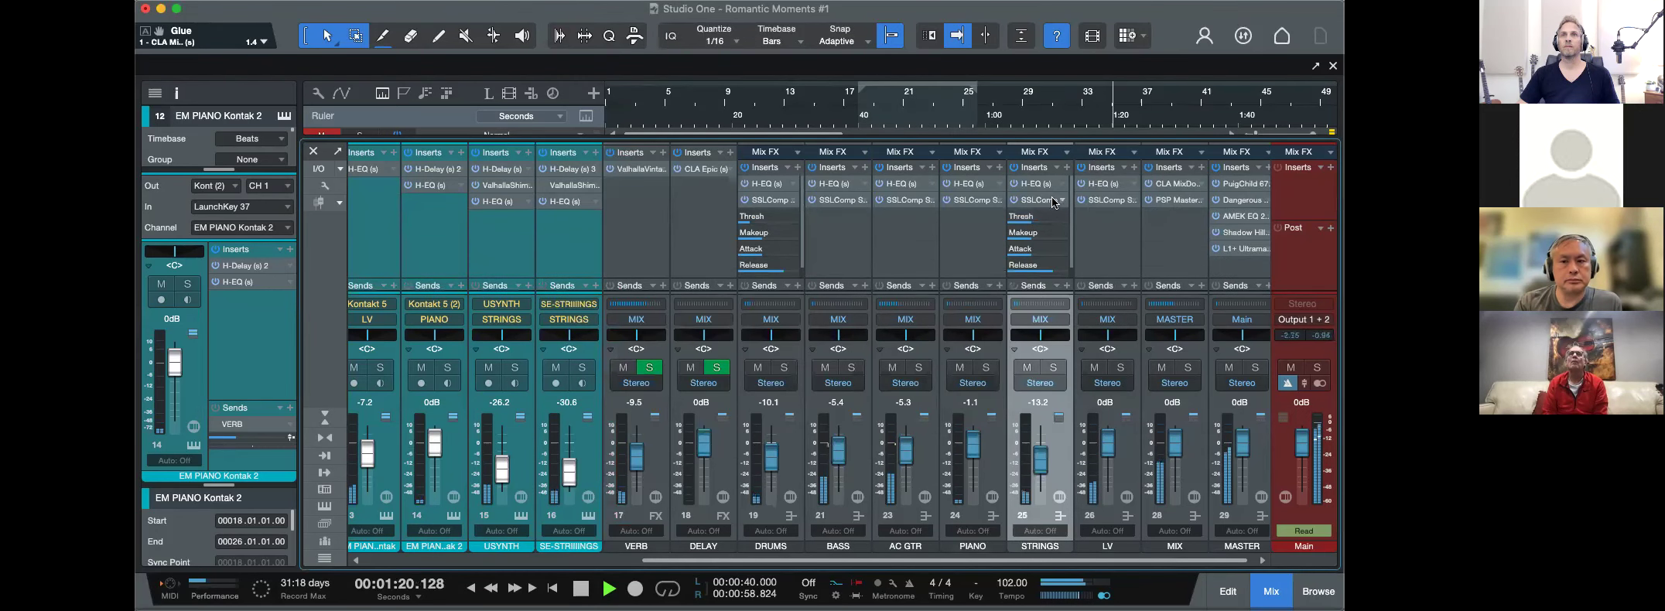
left_click(1027, 204)
left_click(804, 192)
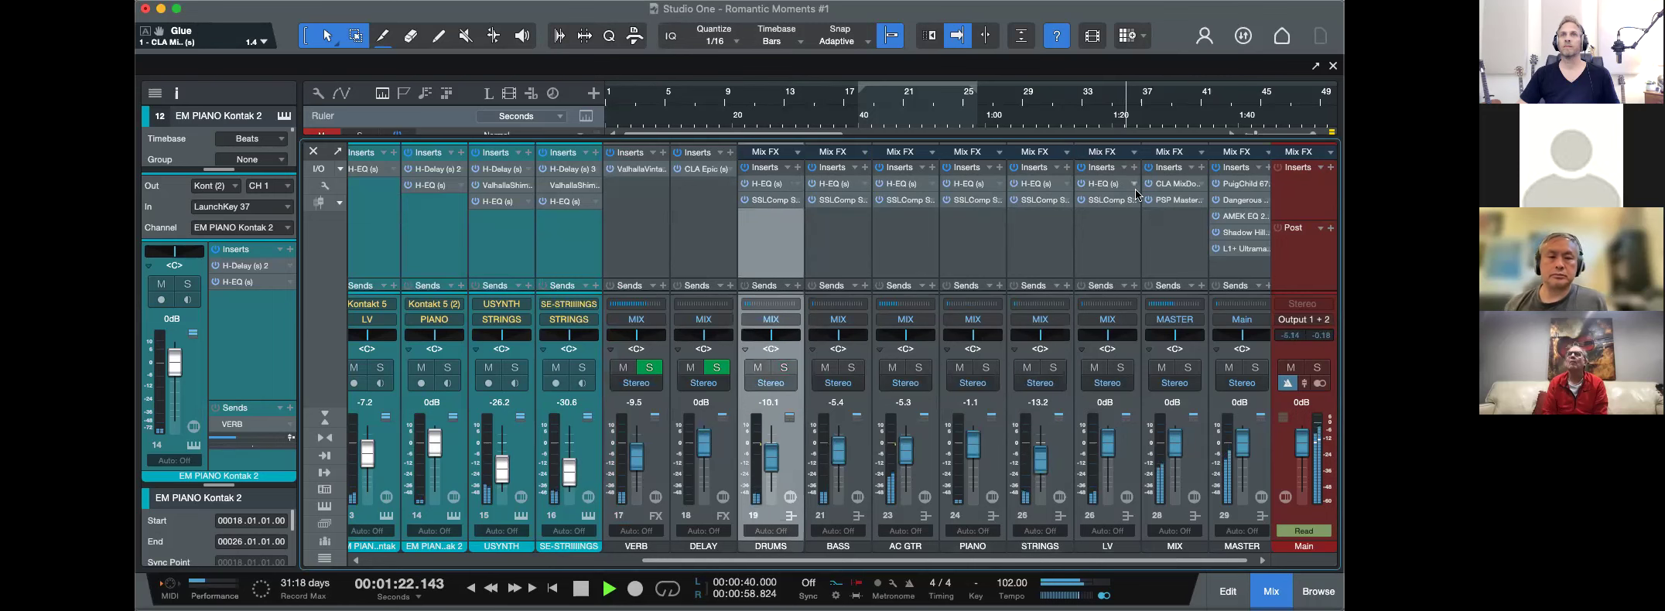
Open the MIX bus's PSP MasterQ2, stop playback, move its window clear of the buses, and lower the STRINGS bus to -21.7 dB.
left_click(1181, 204)
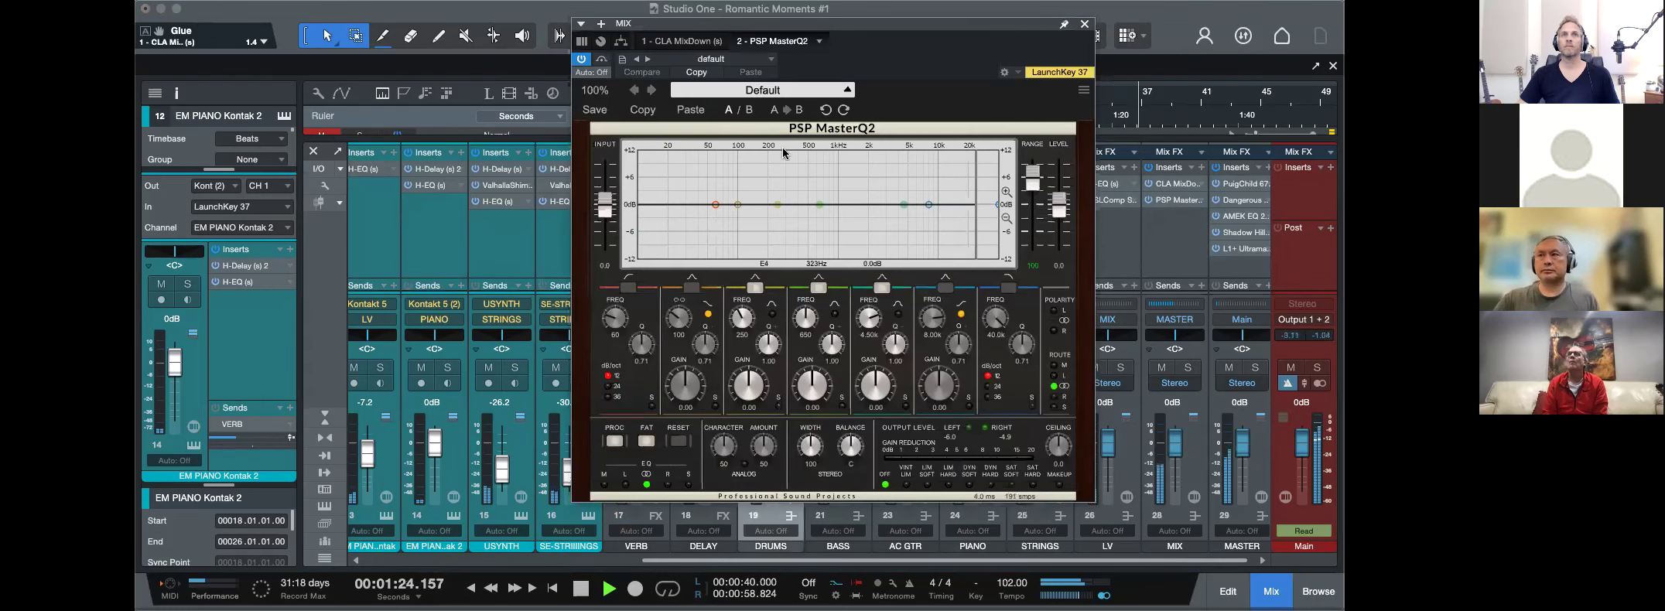
key("space")
left_click_drag(816, 29, 589, 48)
left_click_drag(1041, 466, 1044, 473)
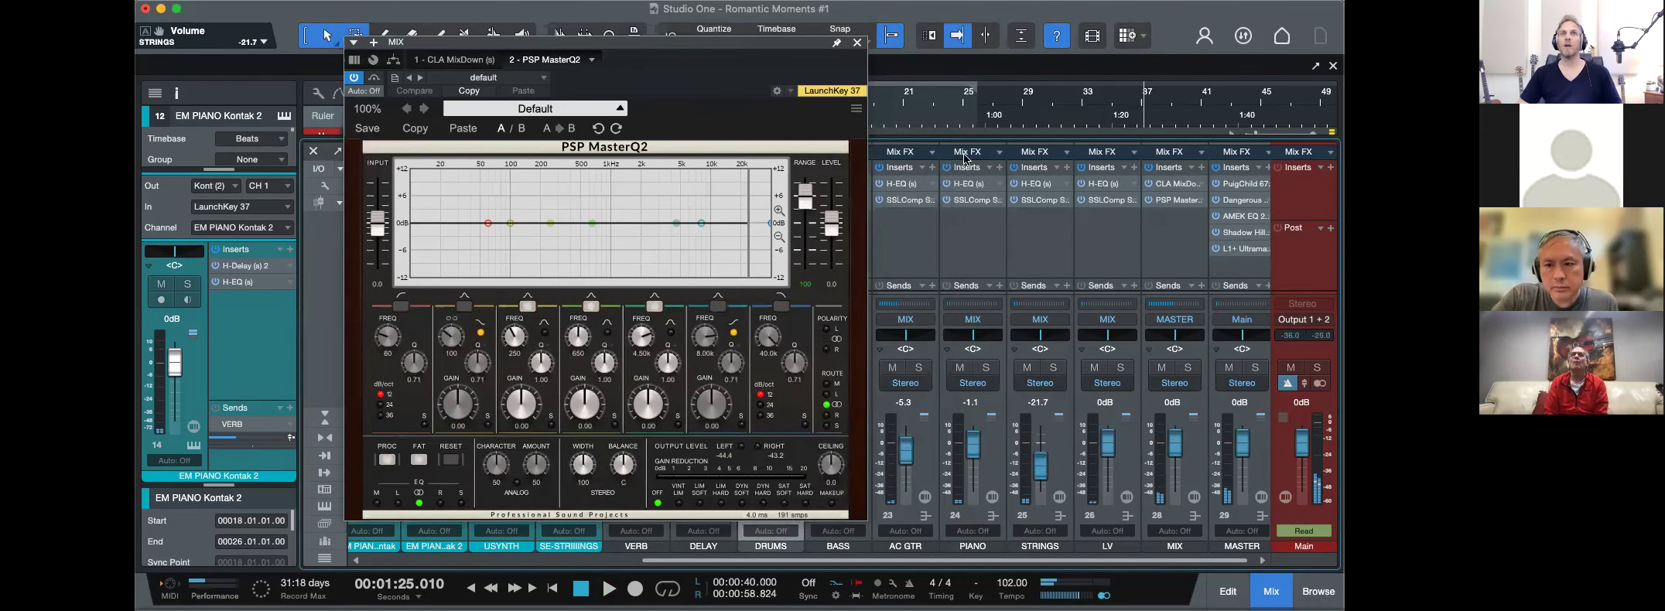
left_click_drag(749, 48, 638, 66)
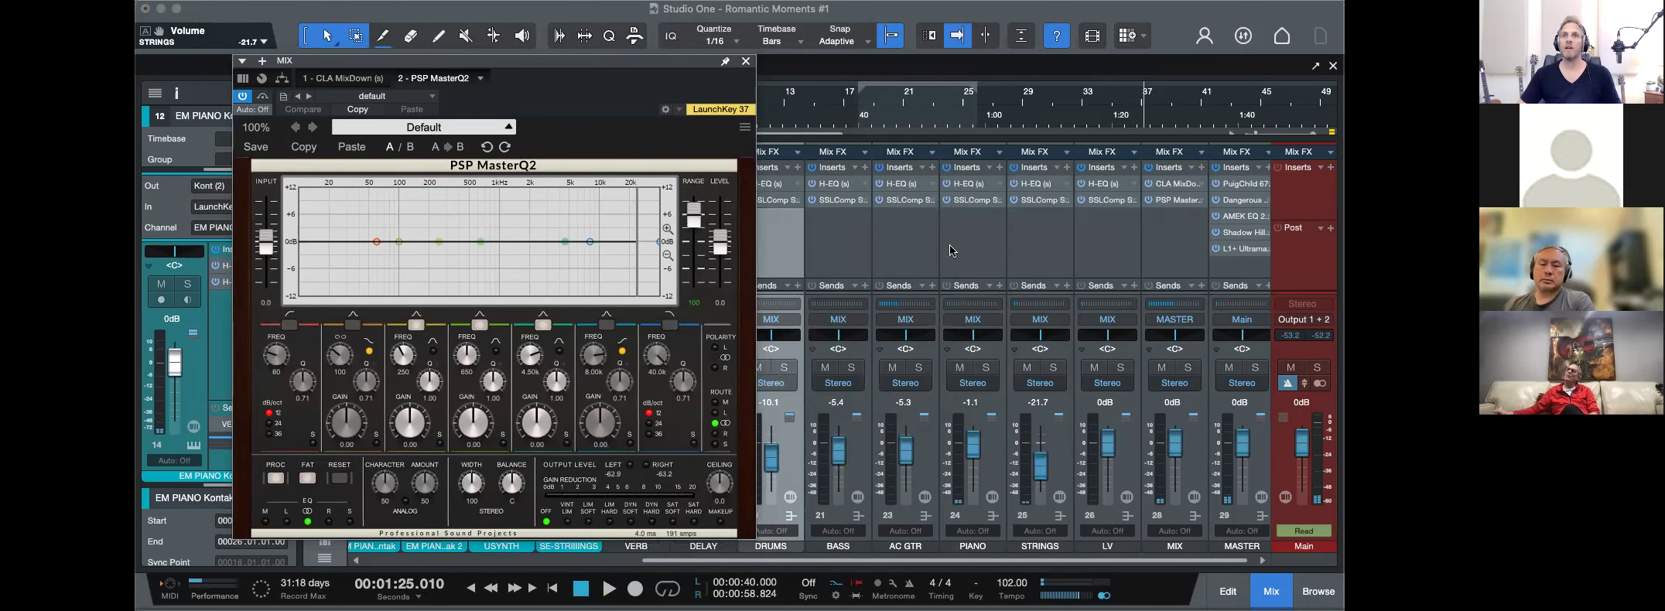
Open the MIX bus's CLA MixDown and compare the song with the plug-in bypassed and active during playback.
left_click(1173, 186)
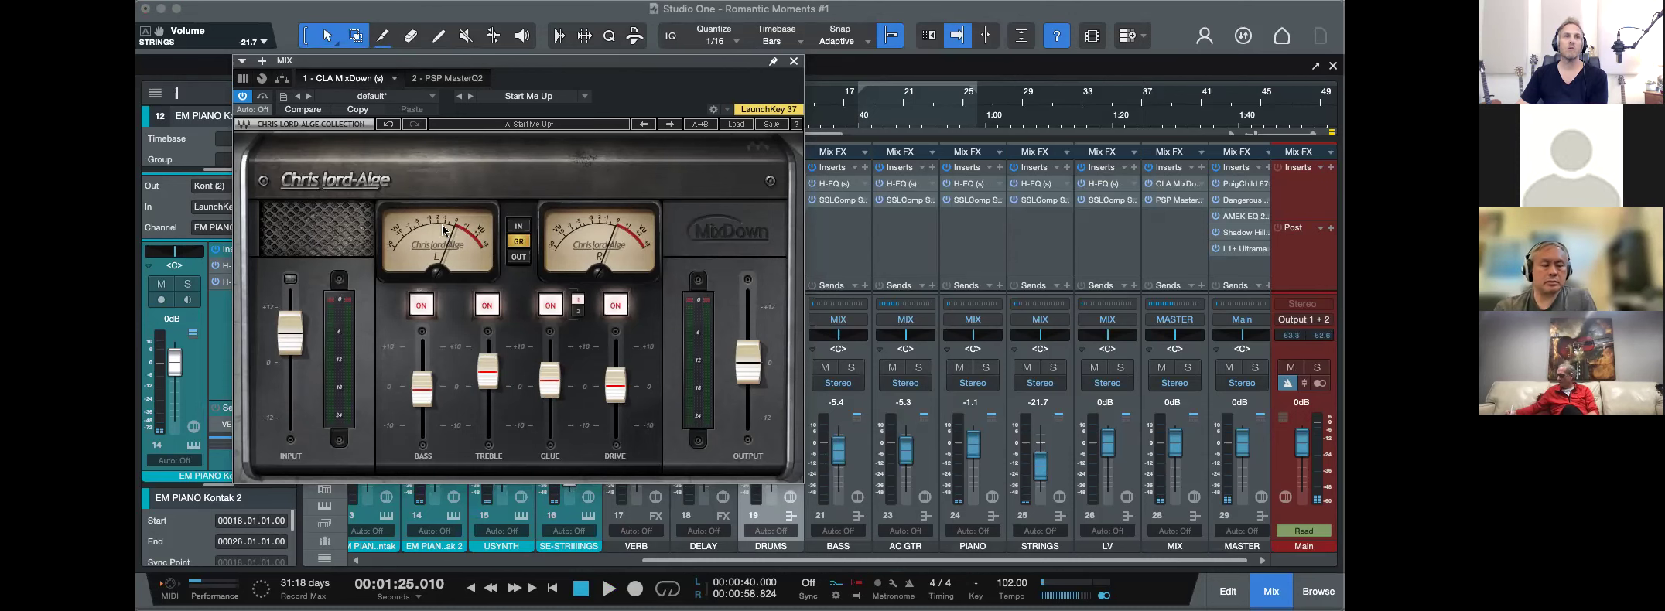
mouse_move(487, 381)
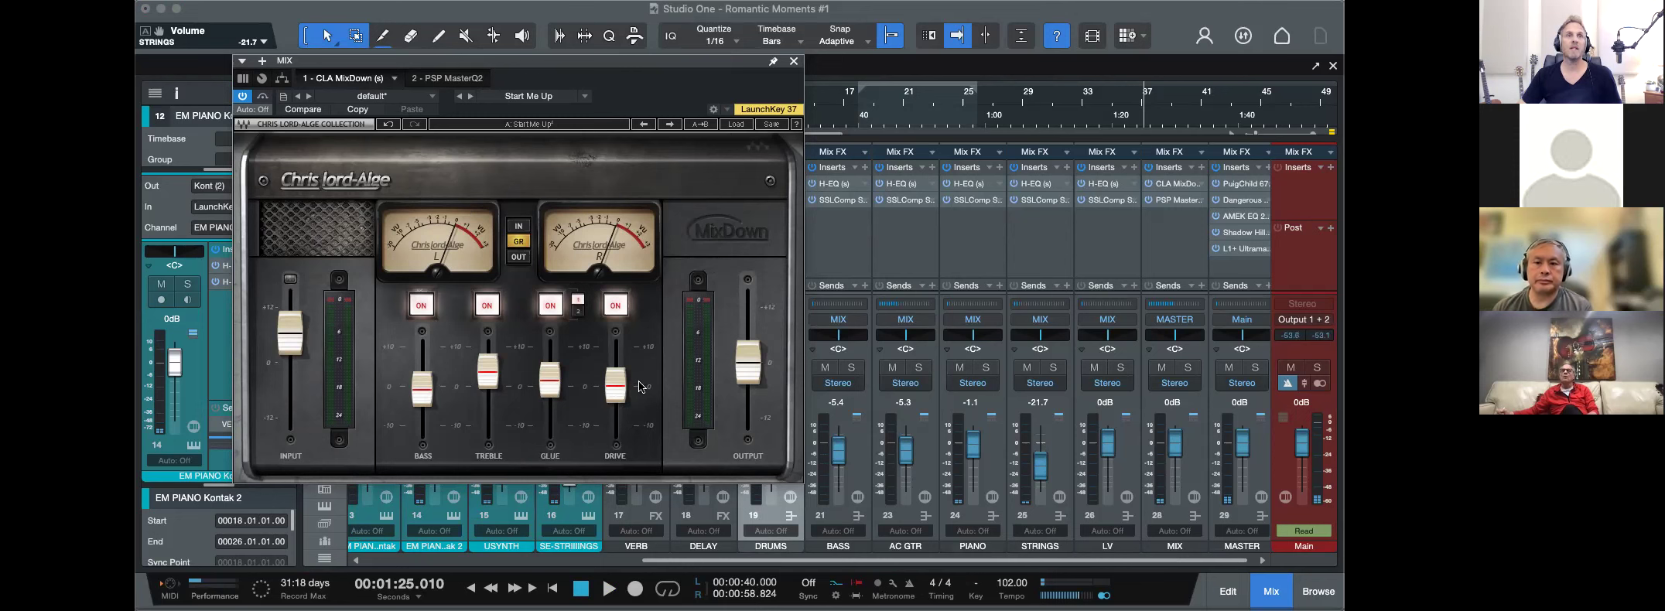
key("space")
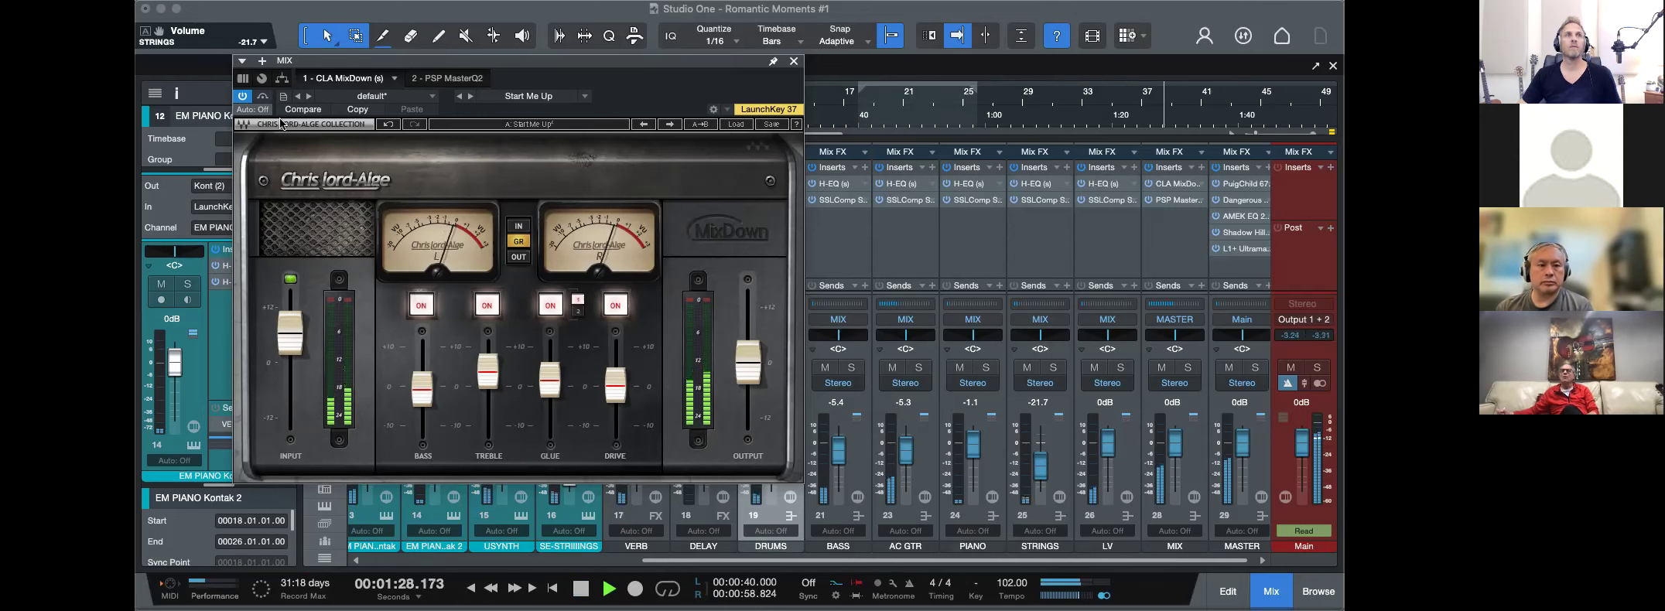
left_click(245, 99)
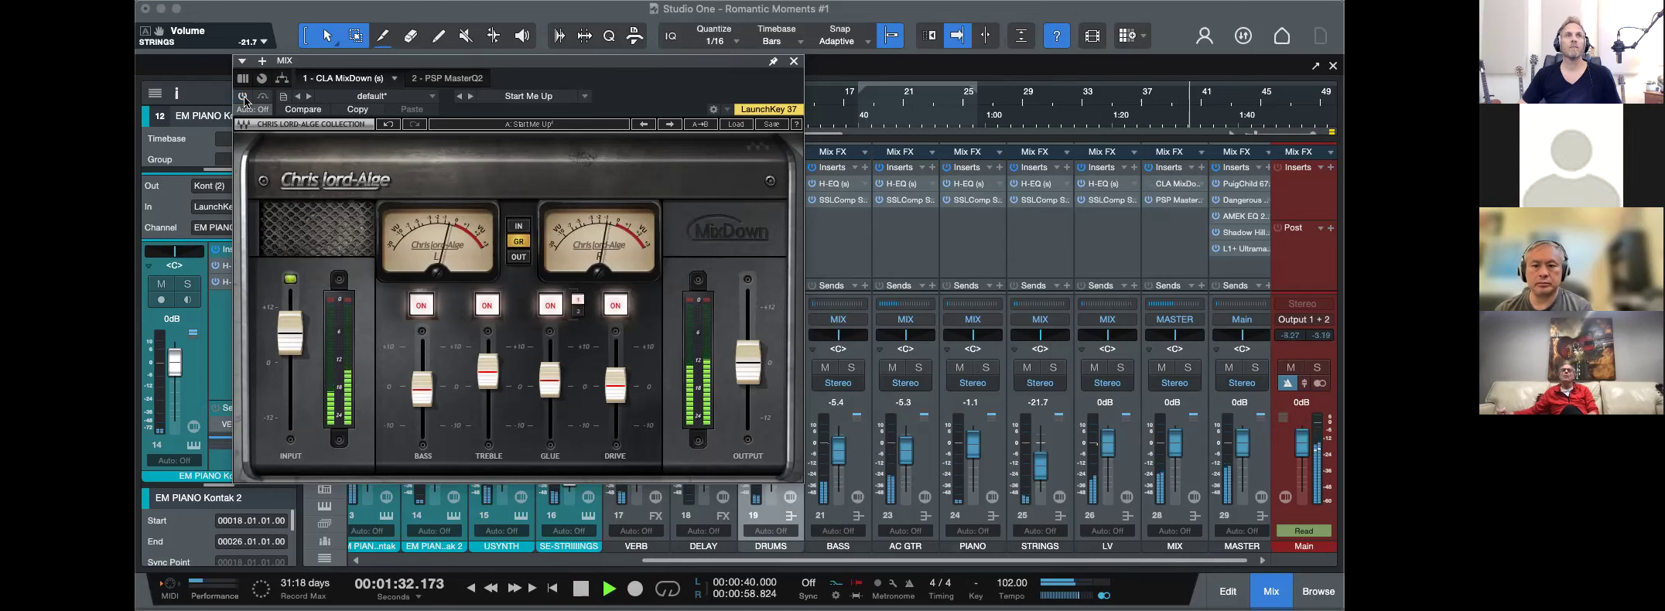
left_click(245, 99)
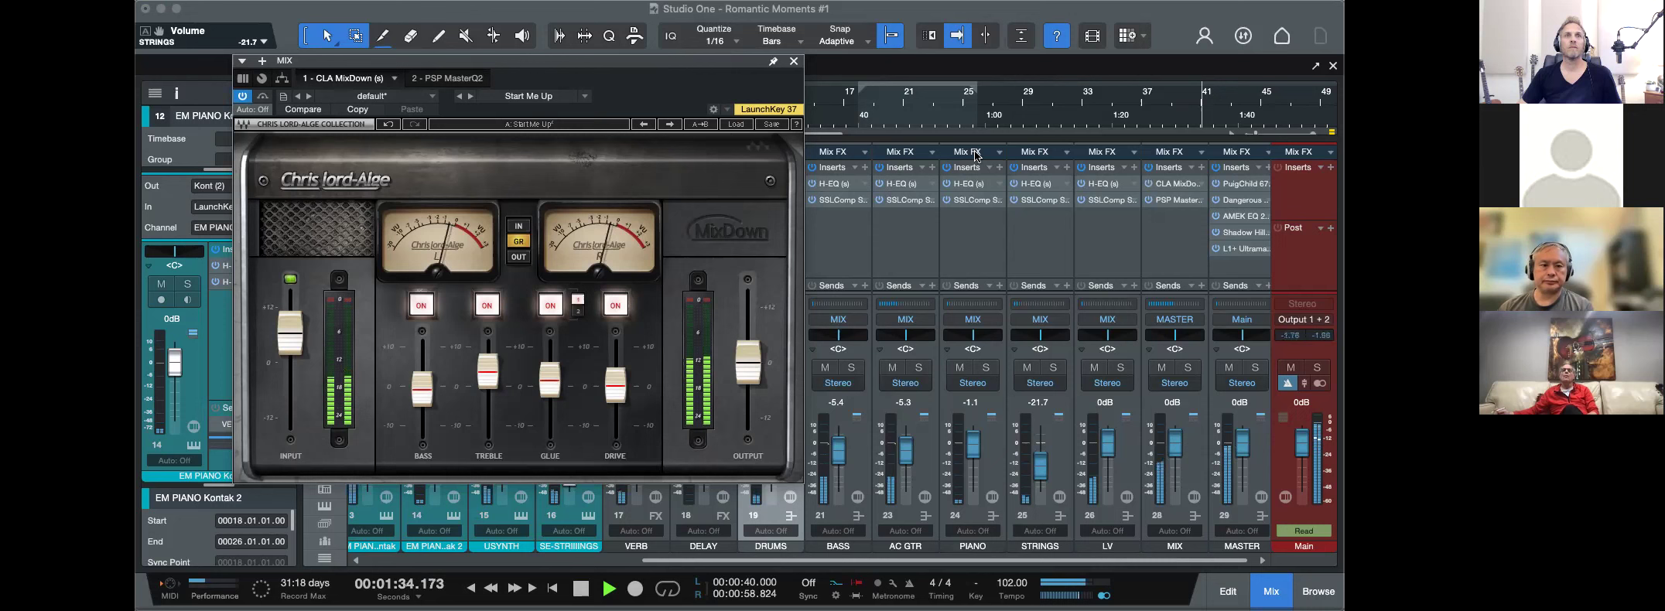
Switch the CLA MixDown meters to show the output level and restart playback from about 47 seconds.
key("space")
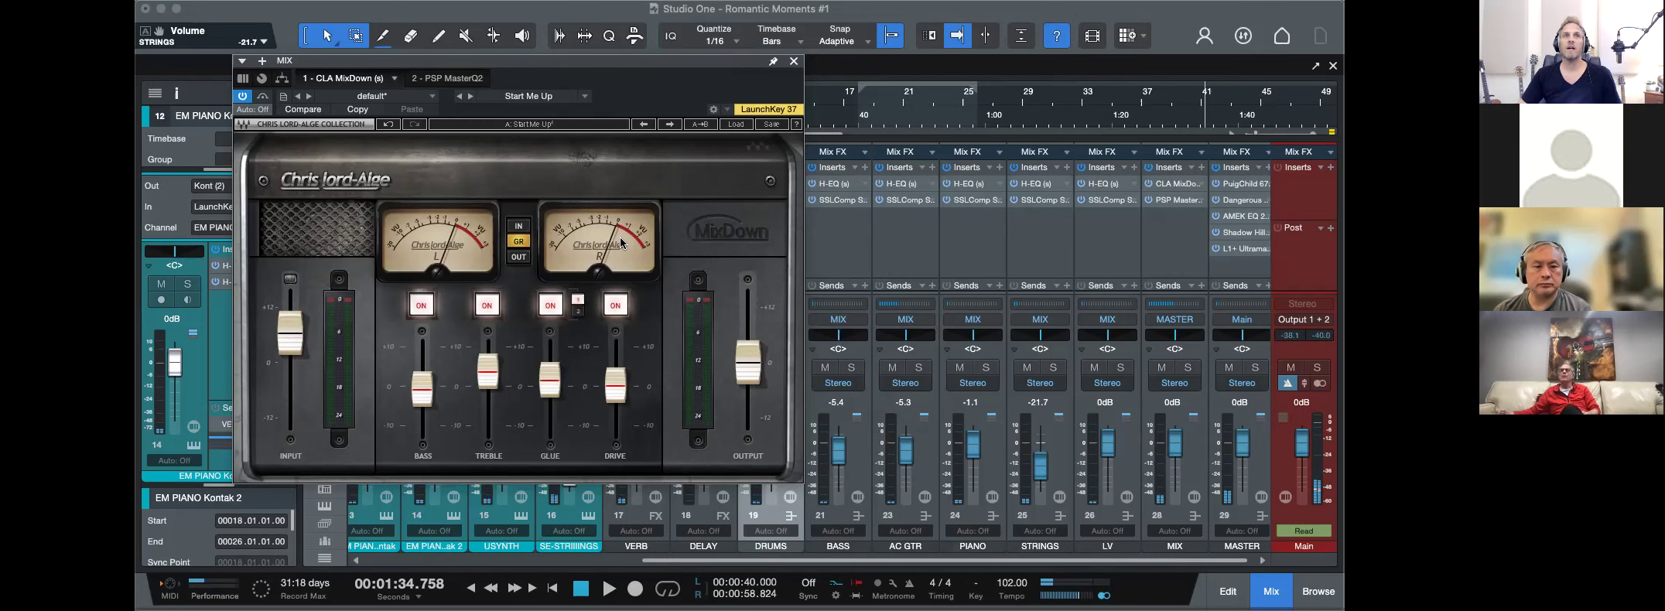
left_click(518, 257)
key("space")
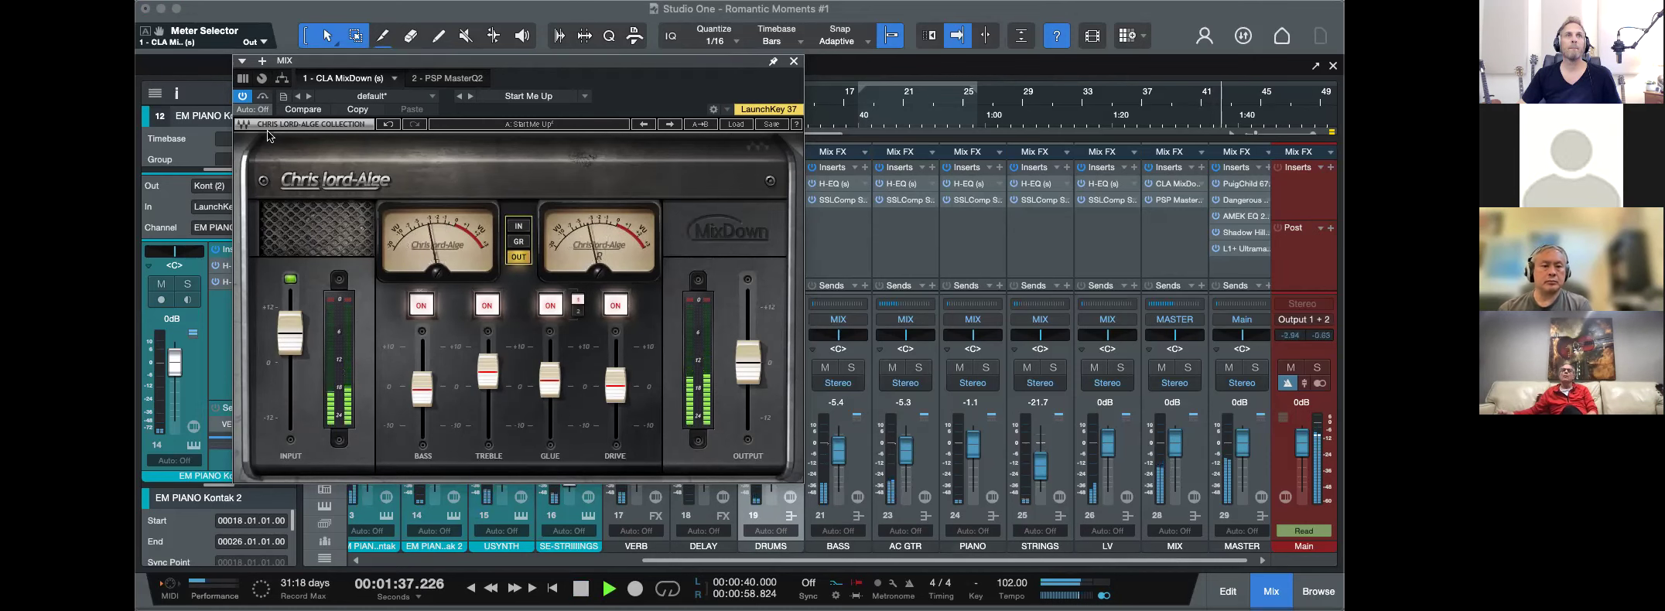
key("space")
left_click(905, 125)
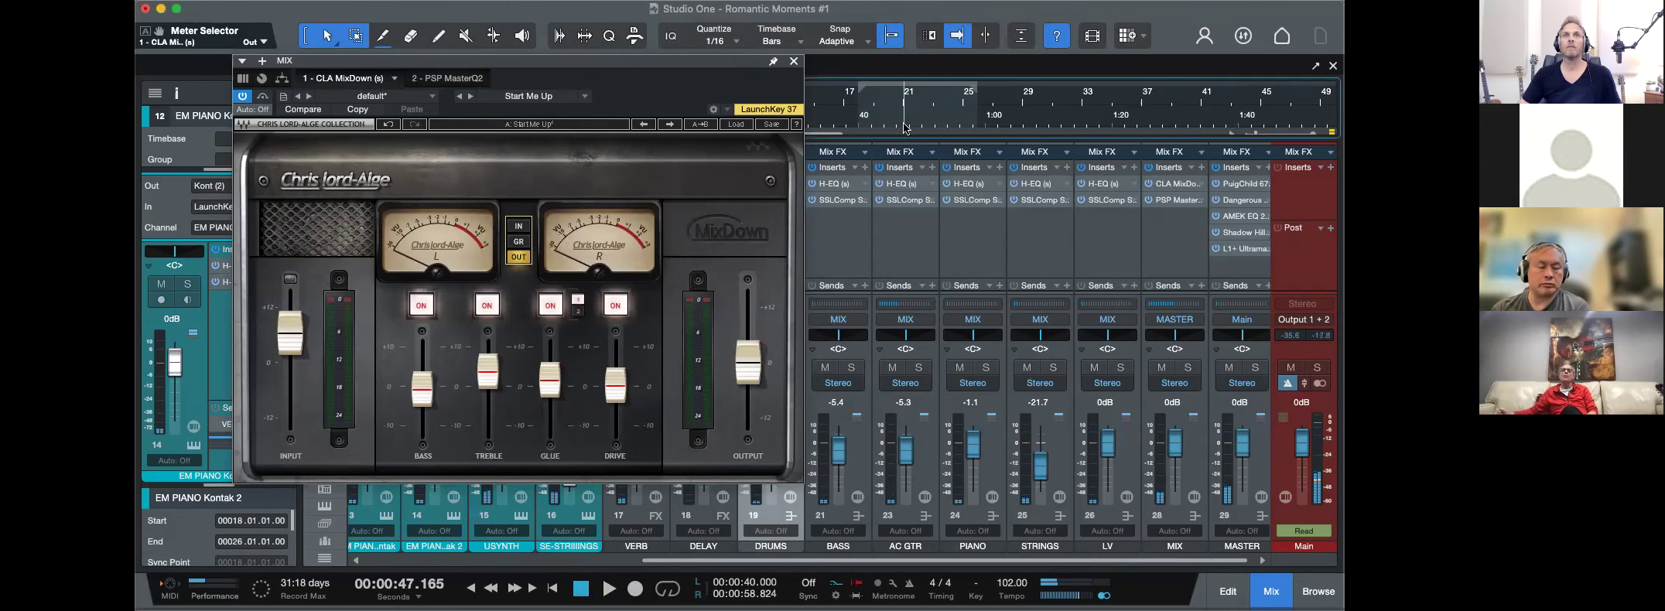
key("space")
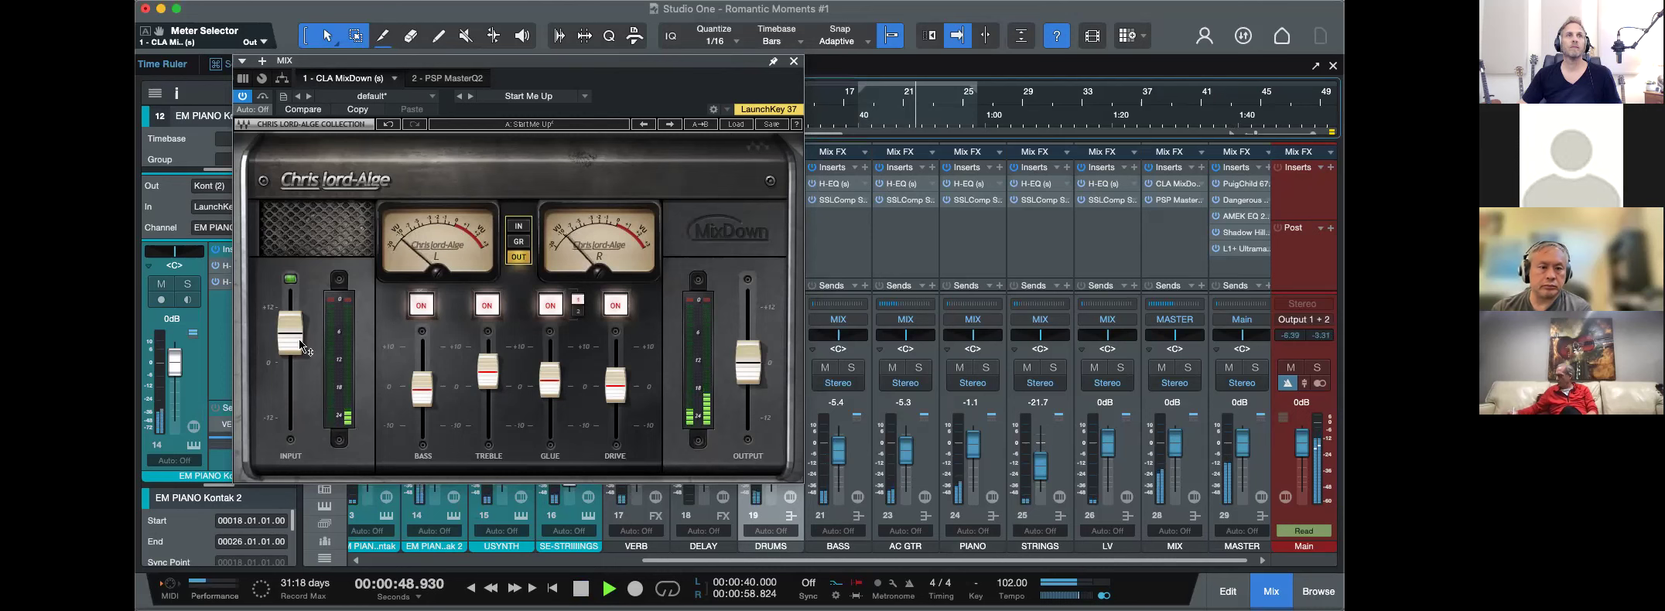
Check the CLA MixDown meters in gain reduction and input modes during playback, leaving them on gain reduction.
left_click(518, 241)
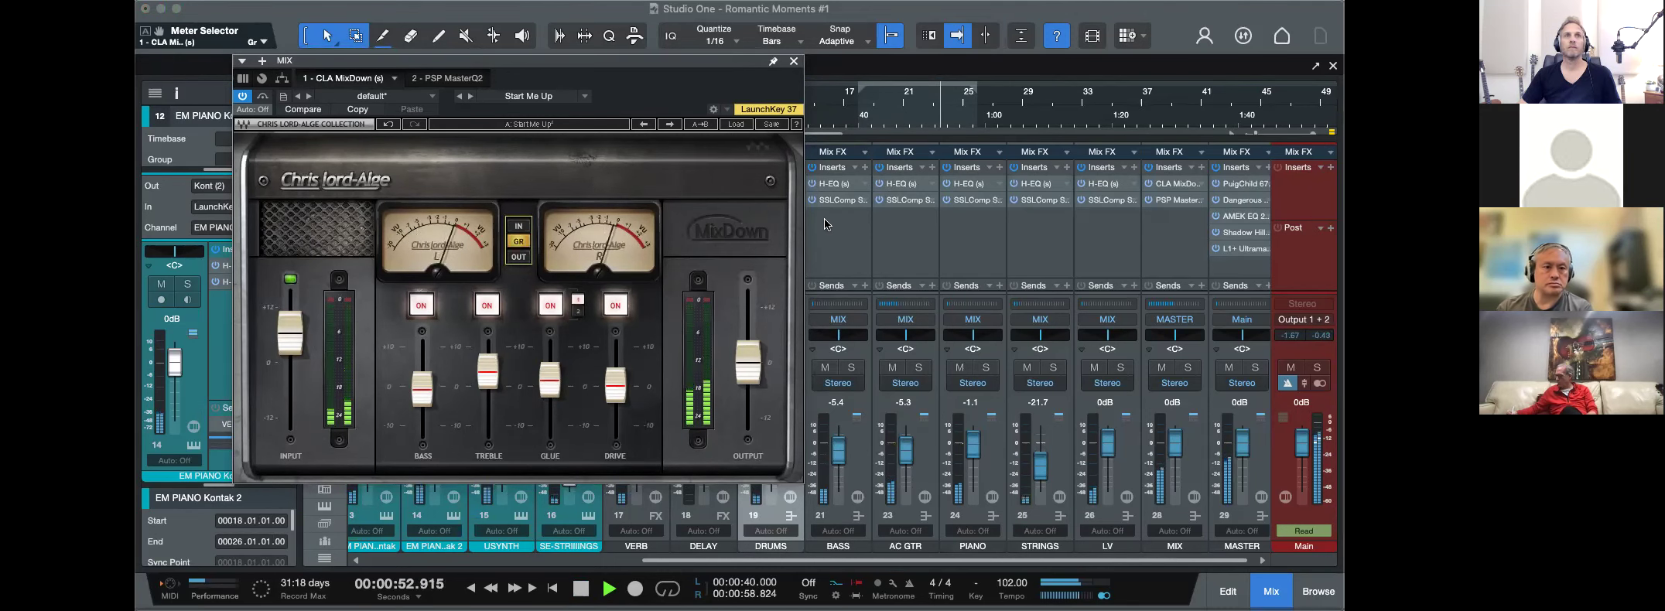
left_click(518, 226)
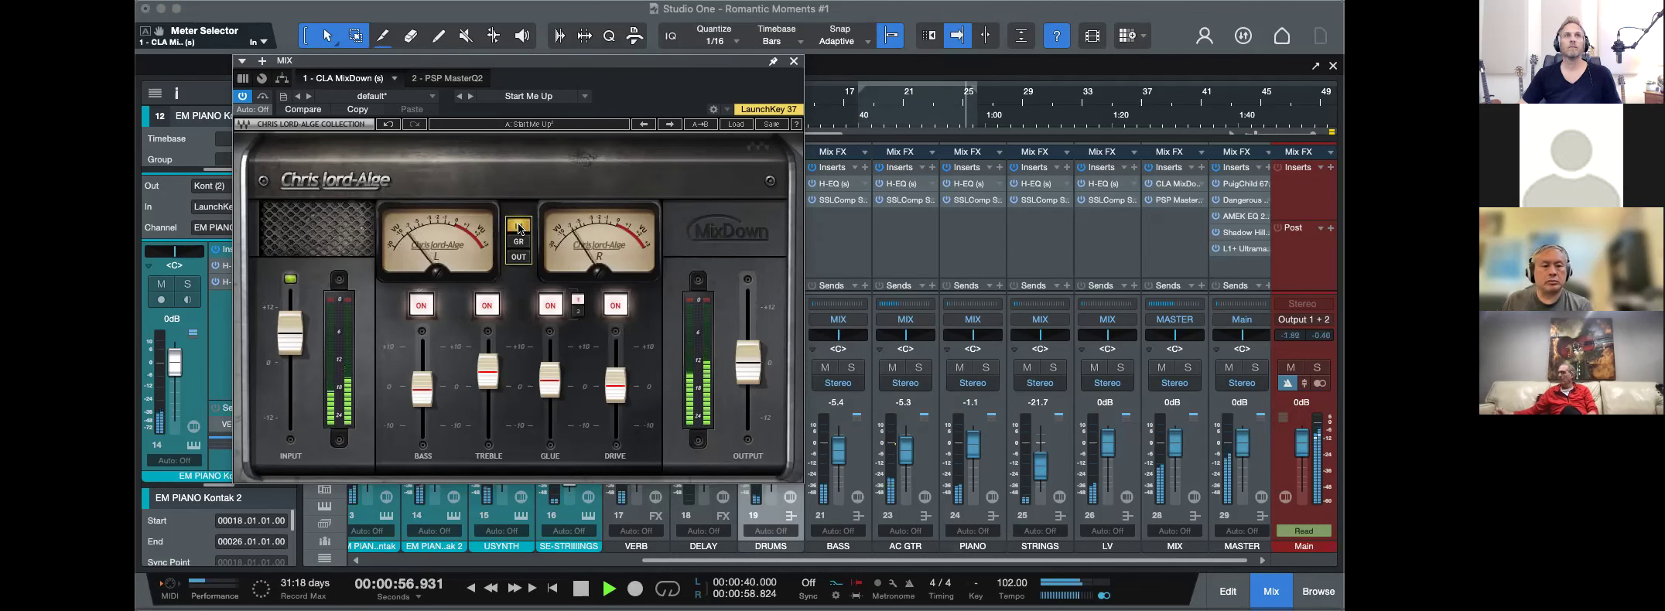
left_click(518, 241)
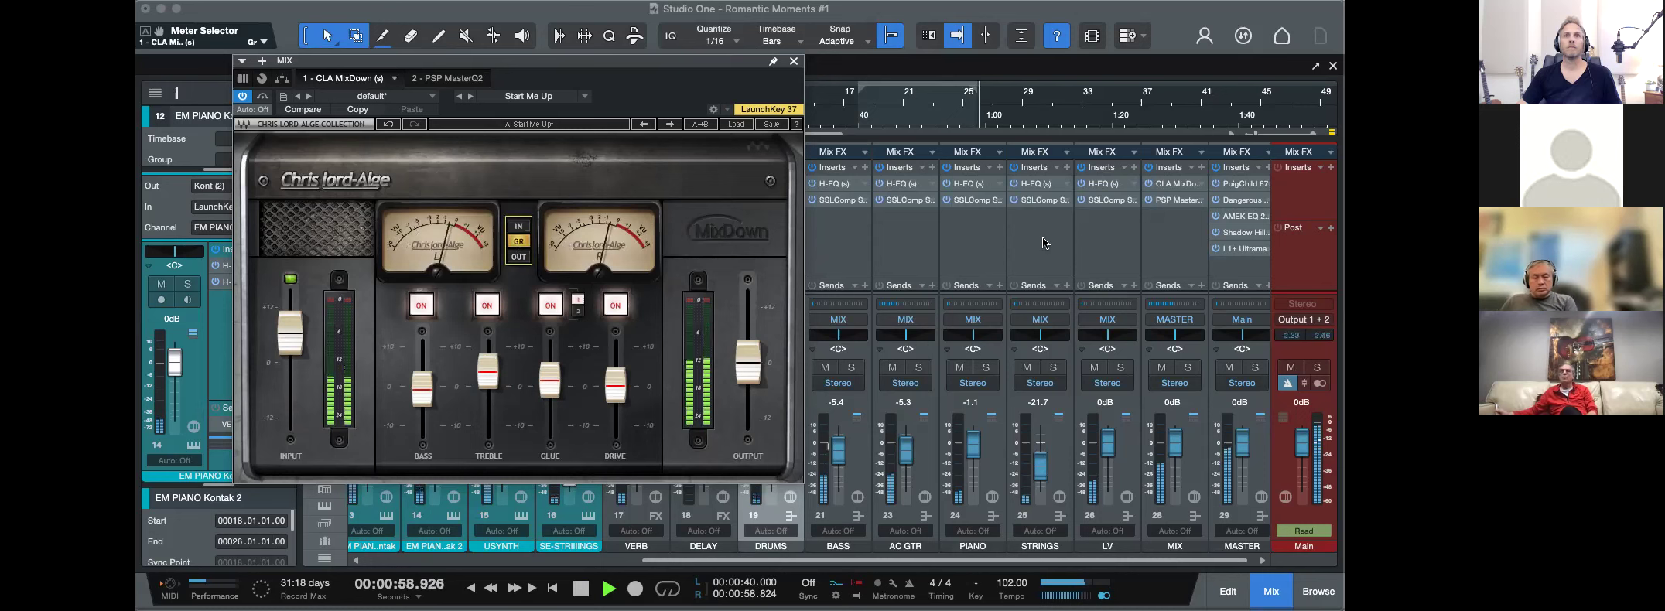
Load the Mix preset "An Expensive Mix" in the MIX bus's PSP MasterQ2 and return to its EQ view.
left_click(448, 78)
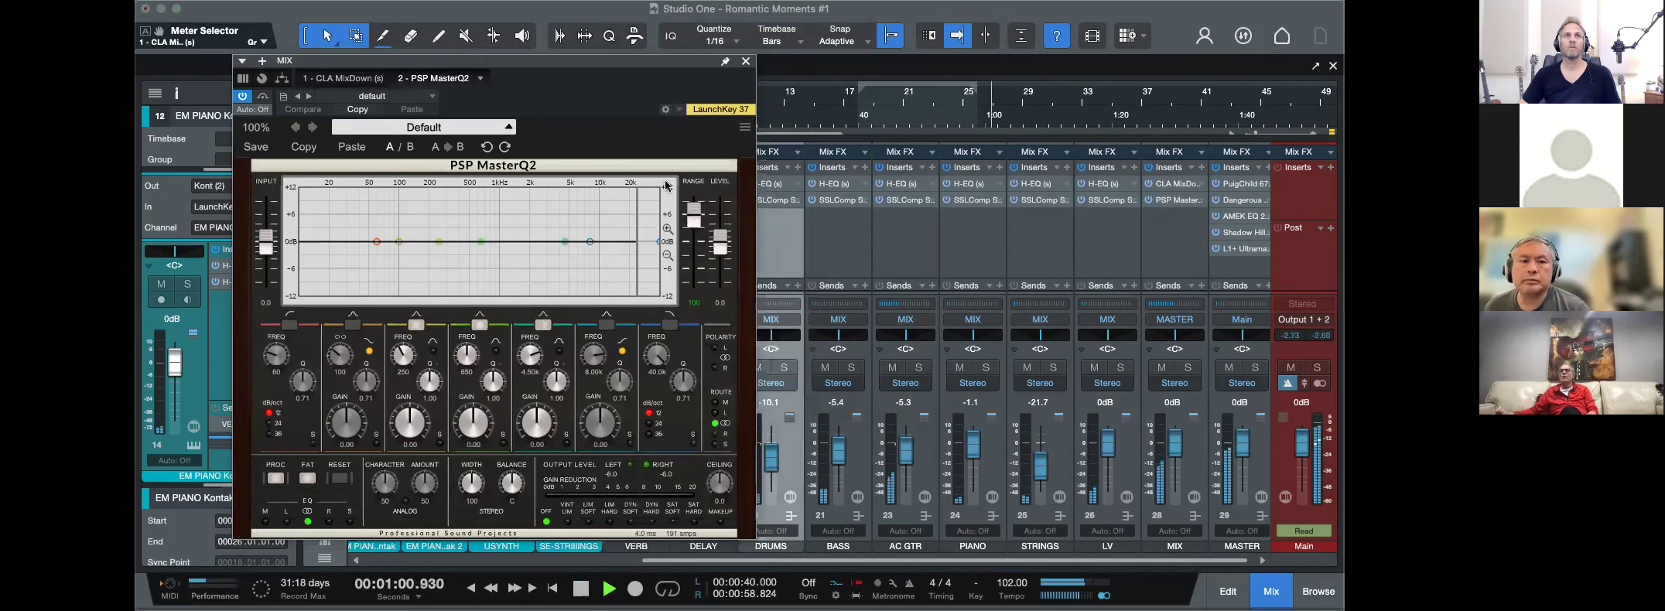
left_click(424, 127)
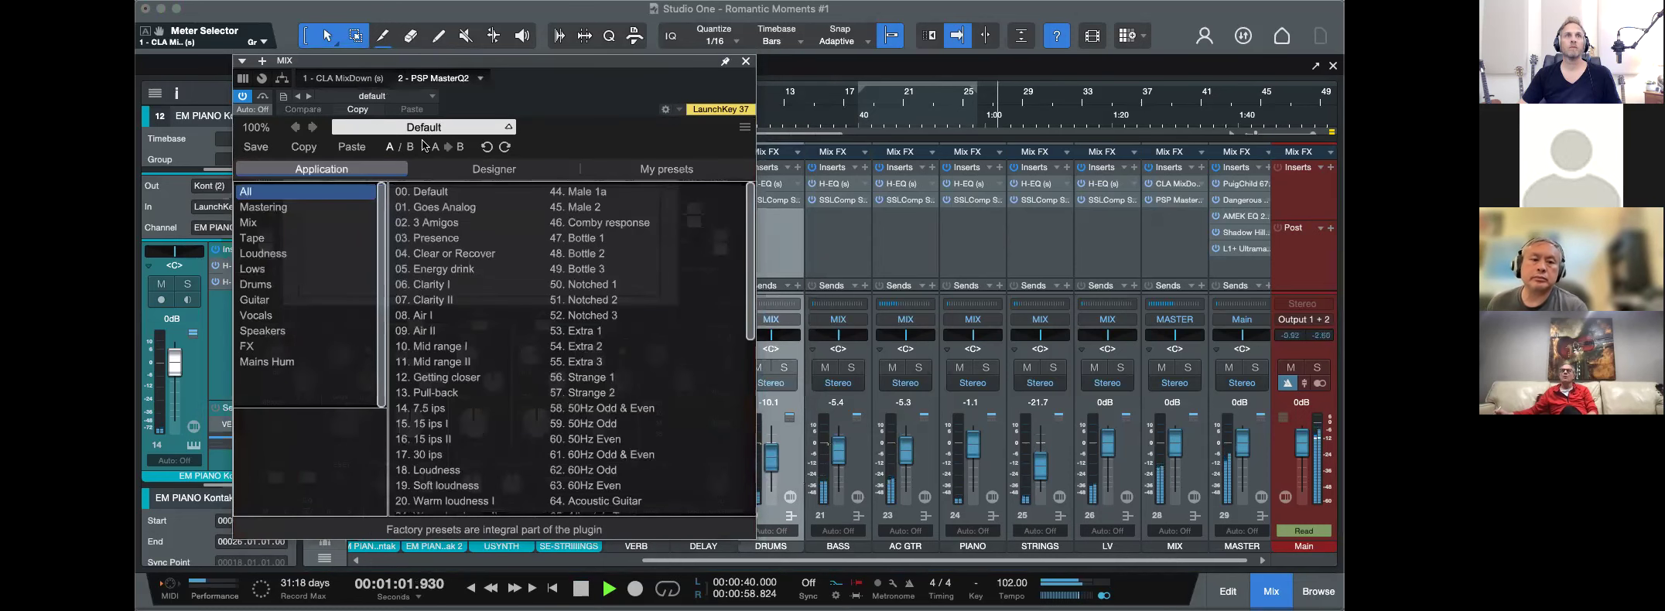
left_click(276, 224)
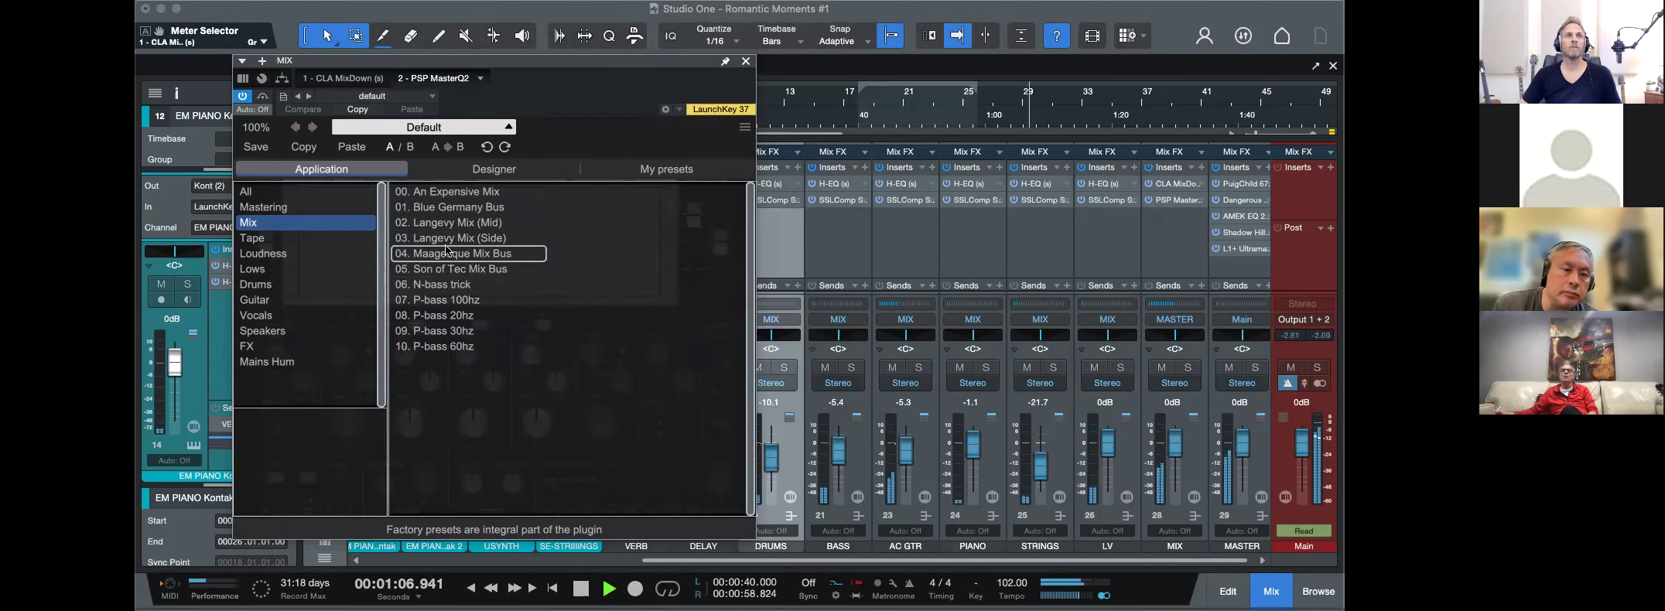
left_click(450, 193)
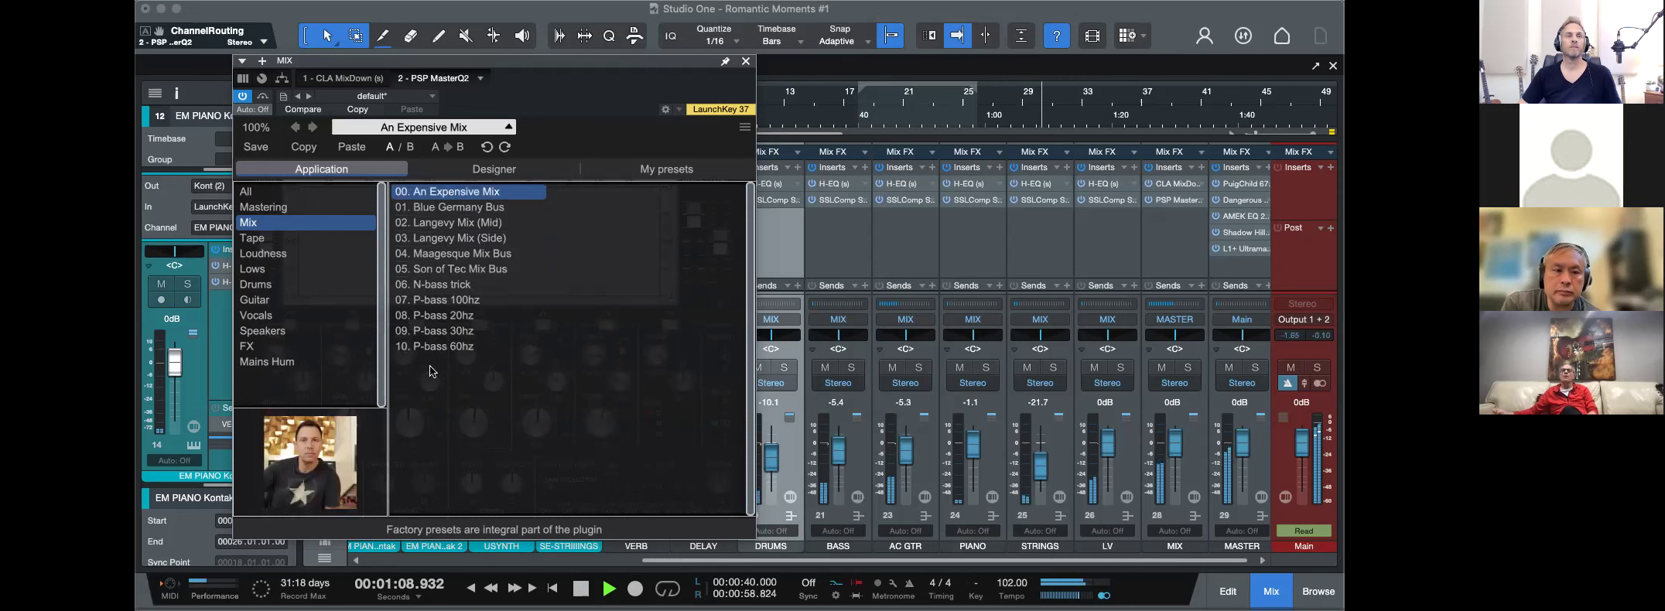
left_click(467, 194)
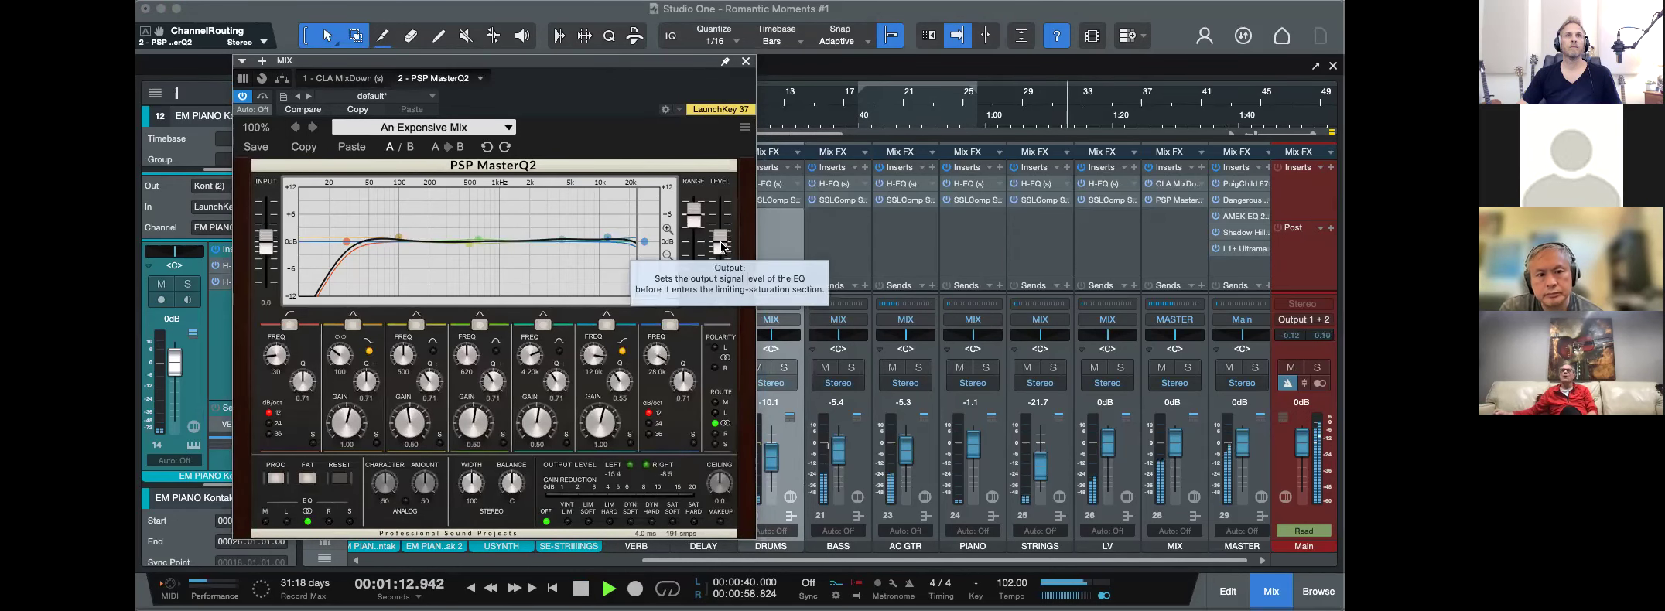
Compare the song with the PSP MasterQ2 bypassed and active, stop playback and close the plug-in.
left_click(244, 99)
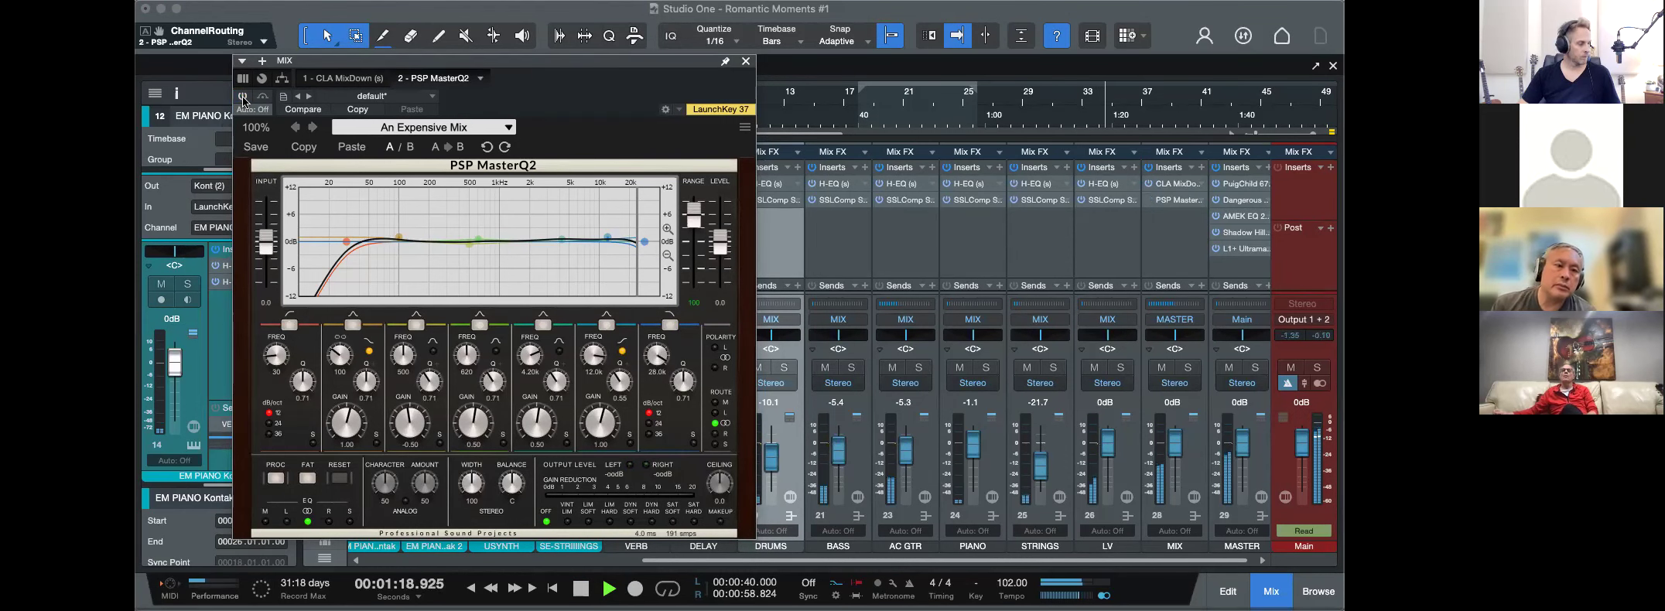
left_click(244, 98)
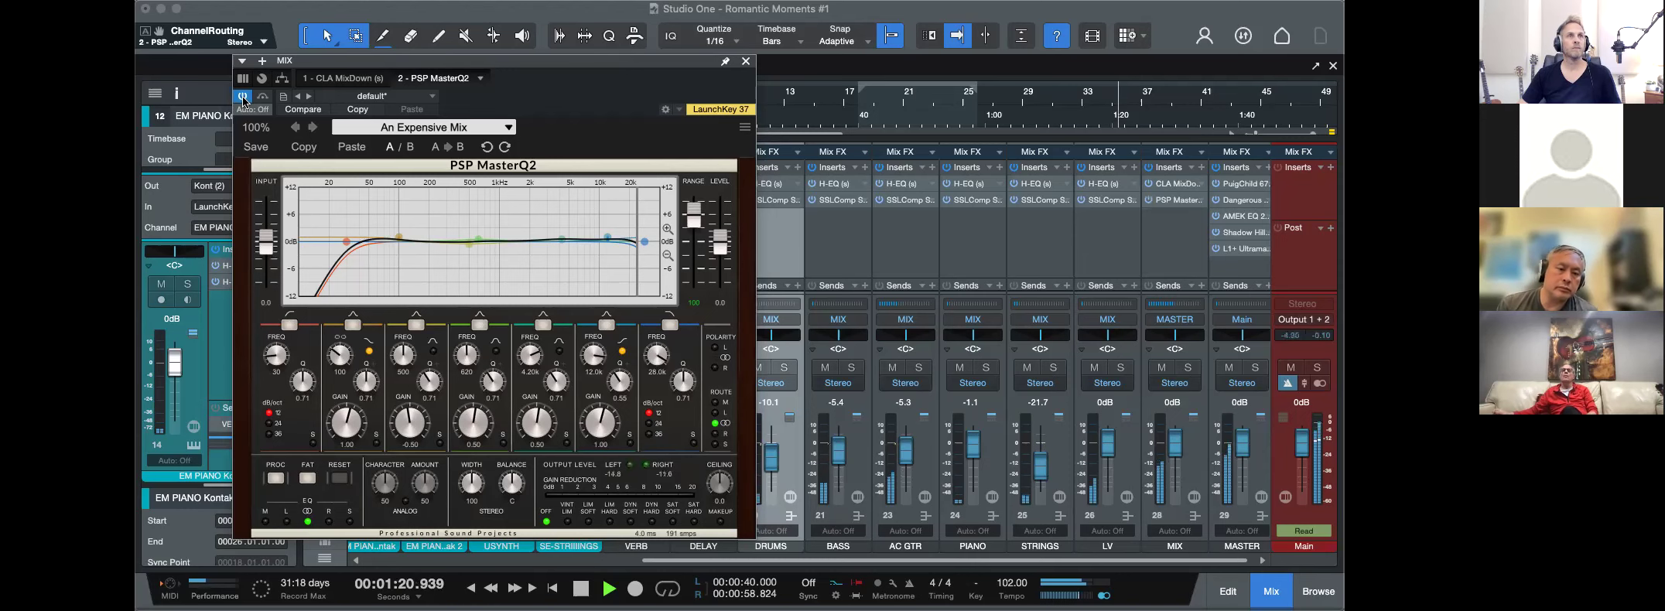
key("space")
left_click(745, 61)
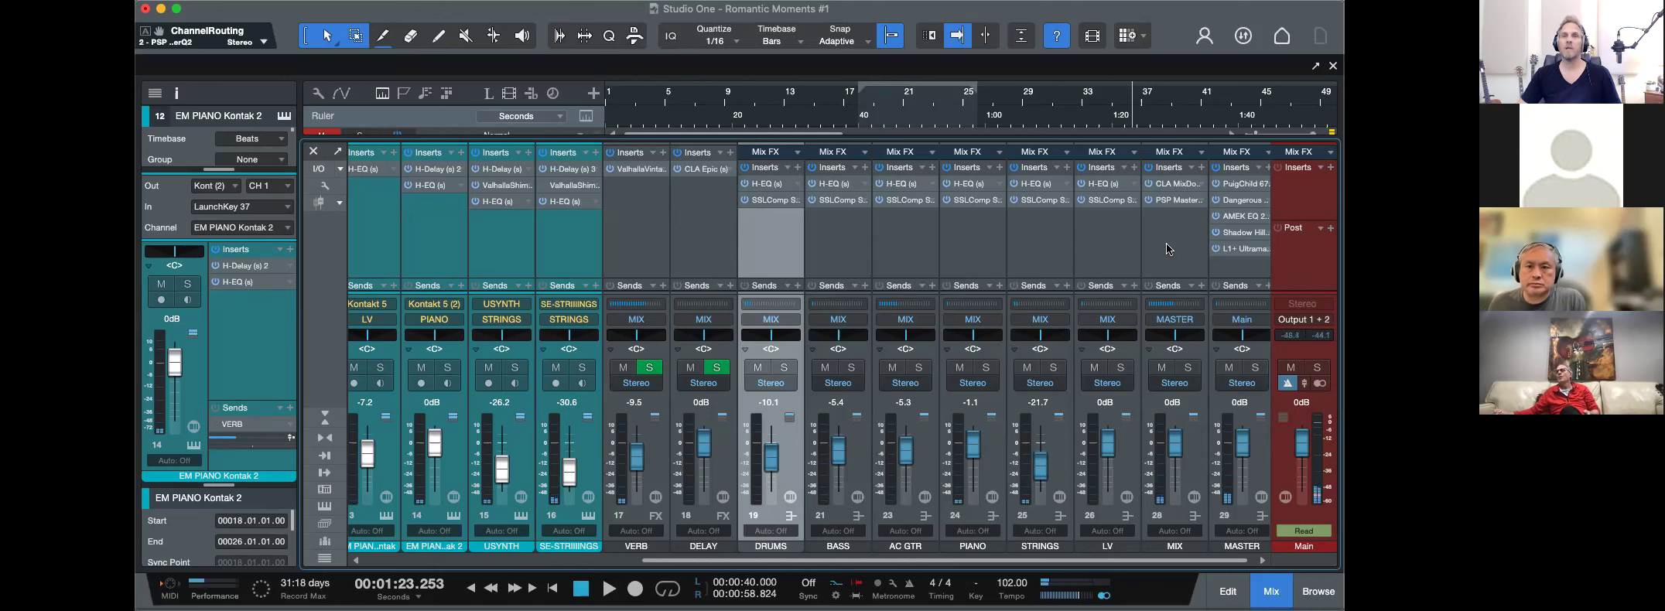
Reopen the MIX bus's PSP MasterQ2, play from about 52 seconds and compare the sound with it bypassed and active.
left_click(1171, 200)
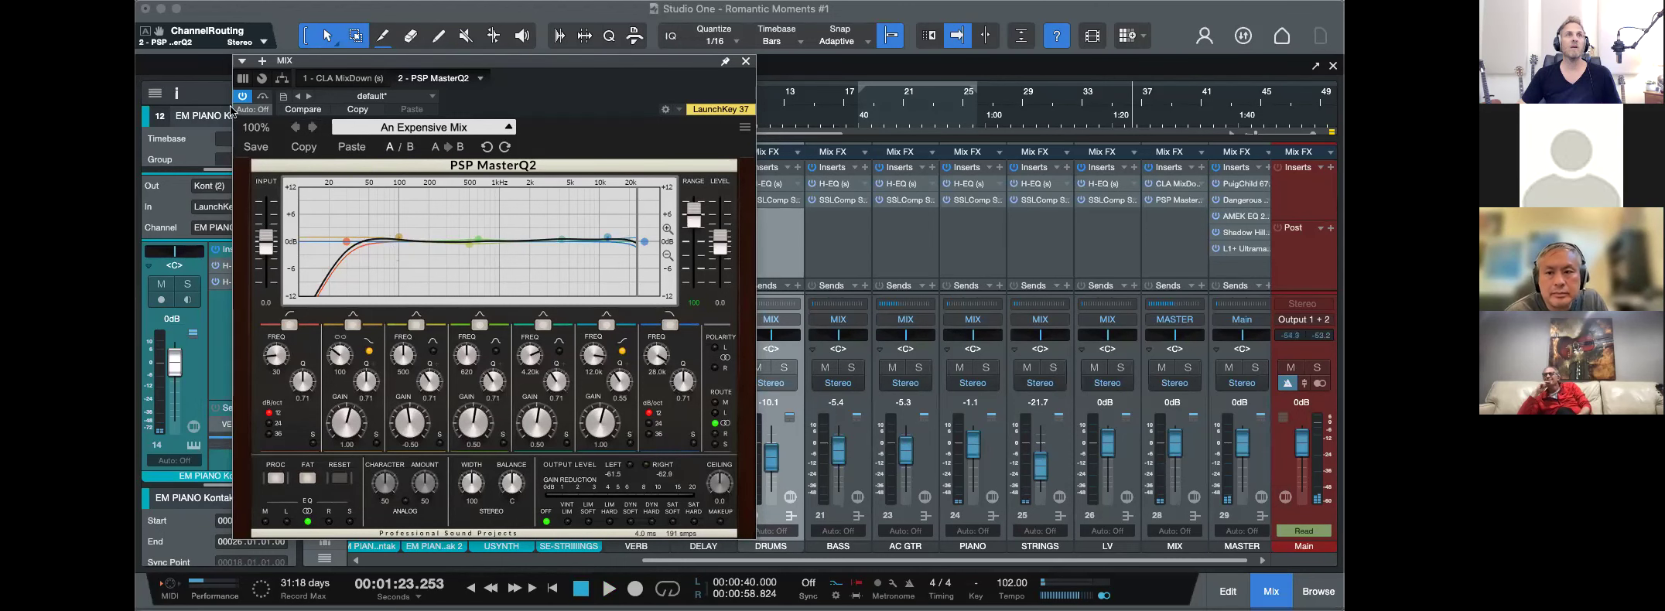
key("space")
left_click(939, 119)
key("space")
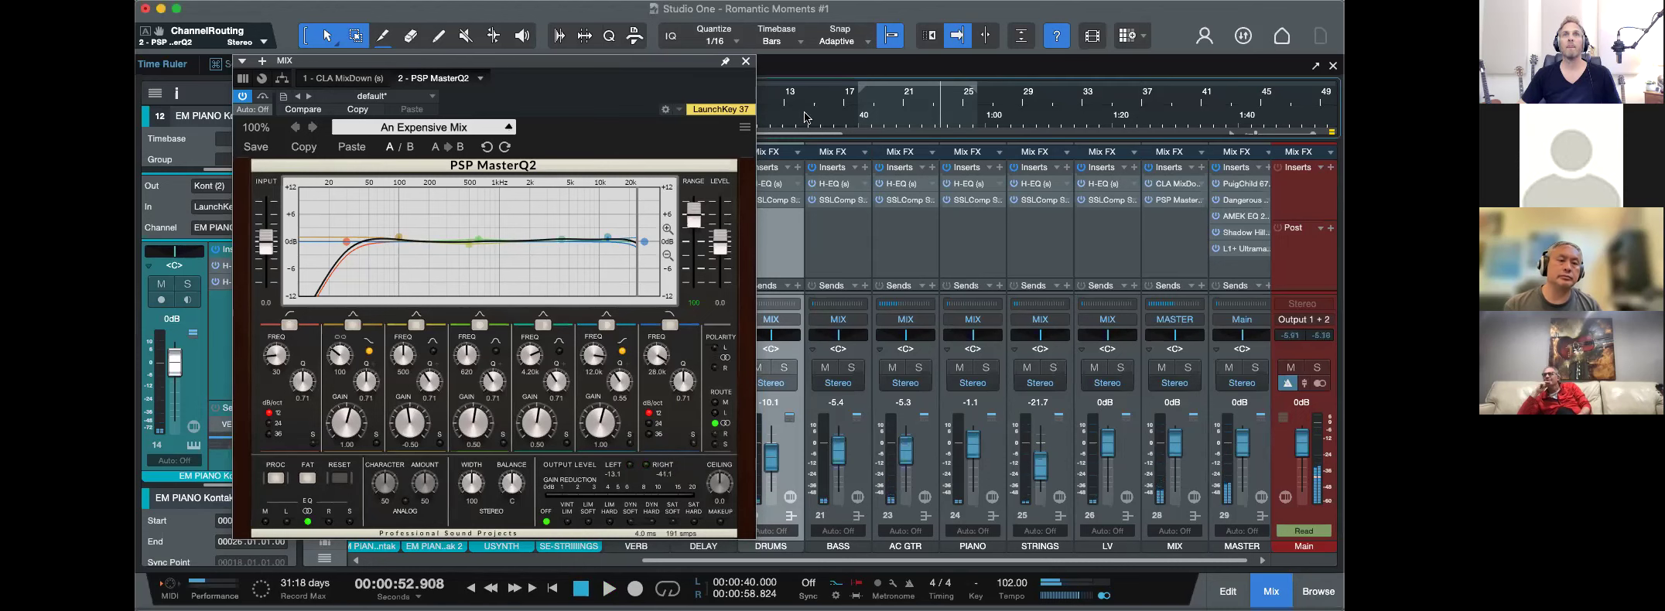
left_click(243, 98)
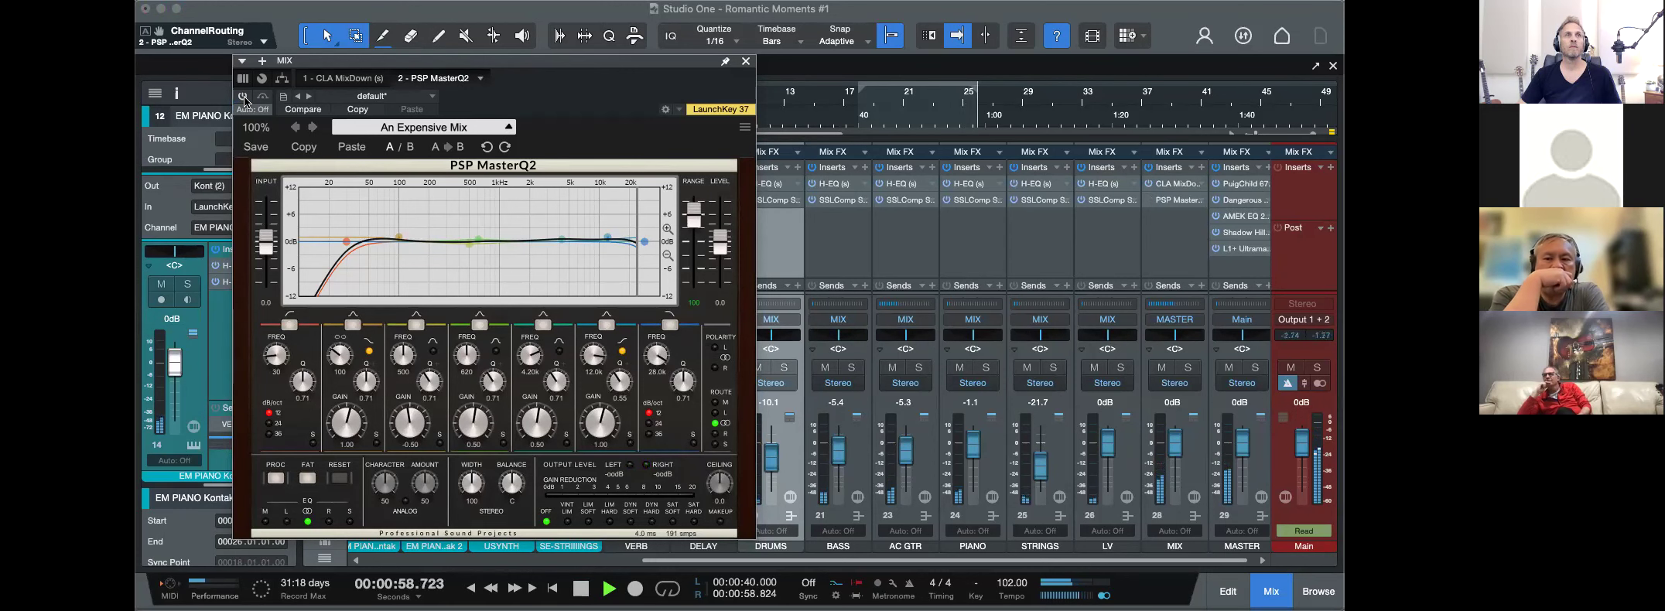
left_click(243, 98)
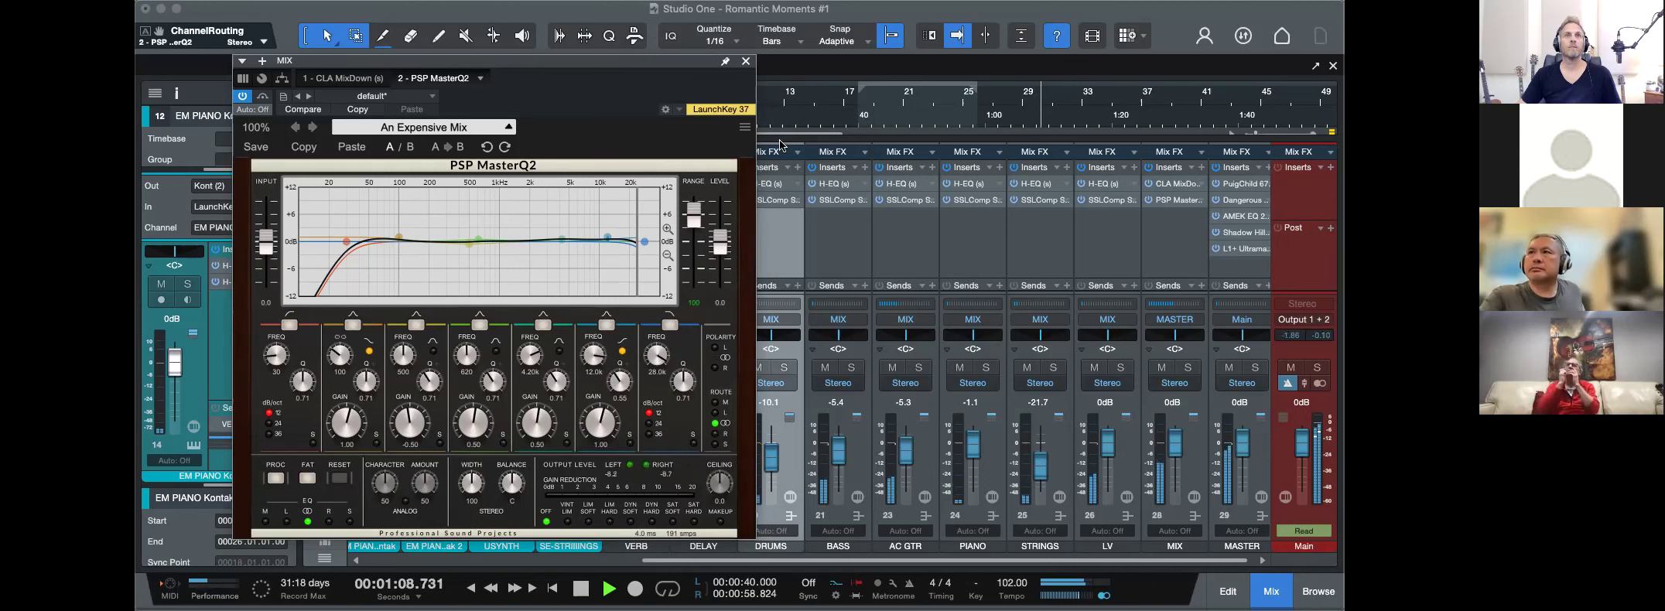
Lower the PSP MasterQ2 output level to -0.3 dB, close the plug-in and stop playback.
left_click_drag(723, 246, 723, 249)
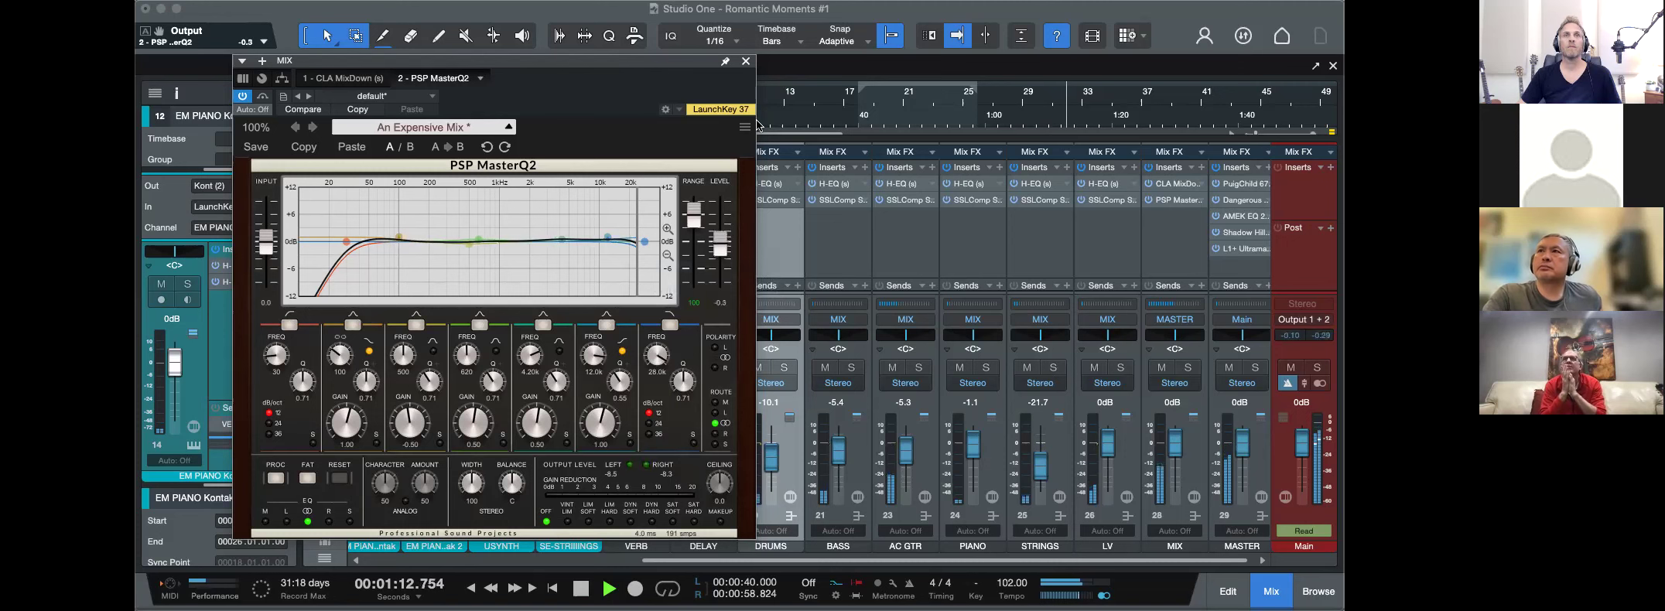
left_click(746, 62)
key("space")
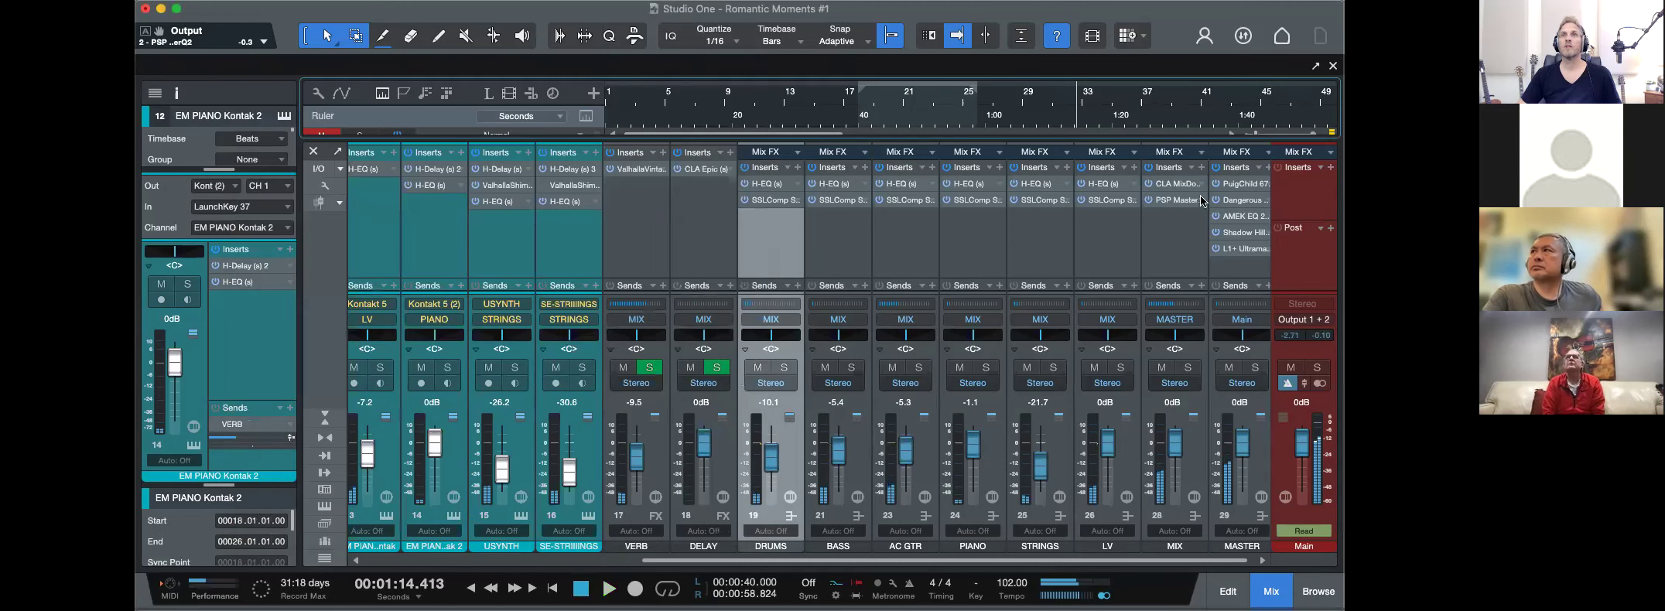
Open the MASTER bus's PuigChild 670 and set its left threshold to 1.5 during playback, stopping when done.
double_click(1243, 182)
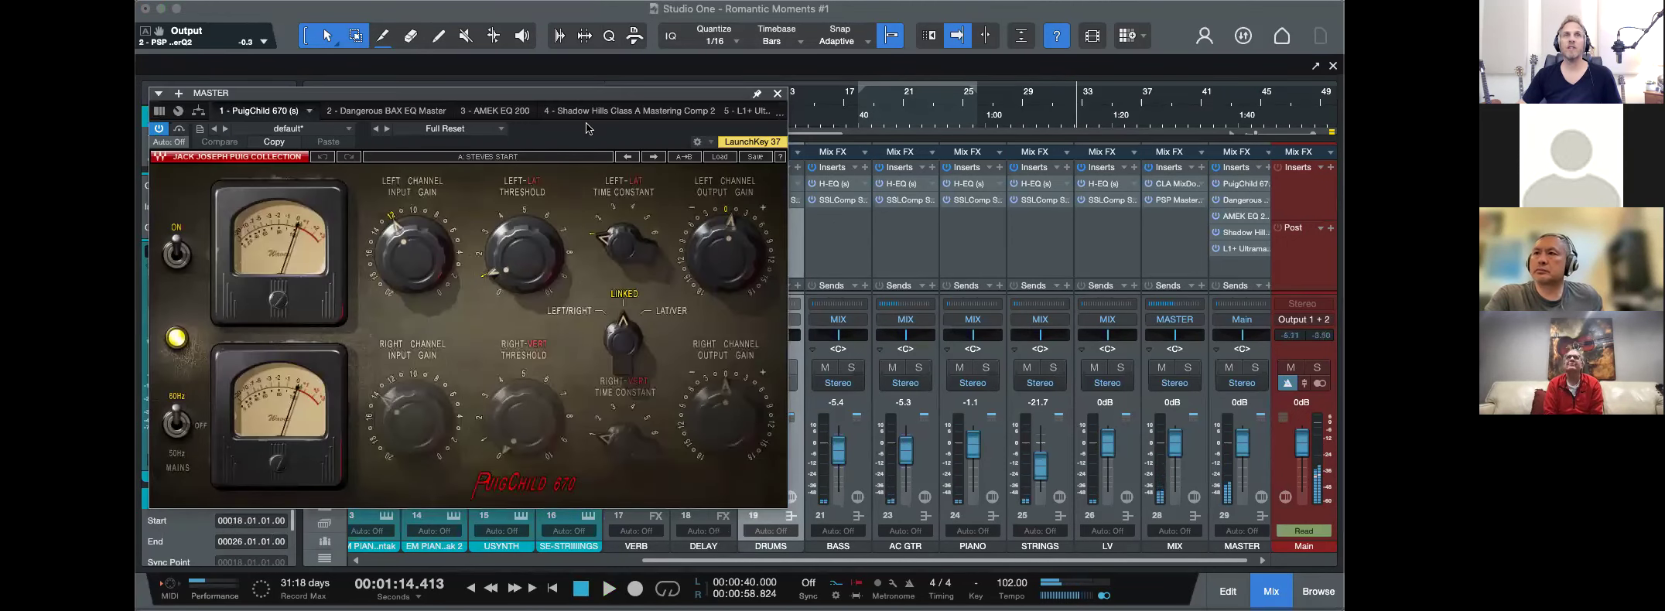
left_click_drag(561, 92, 650, 86)
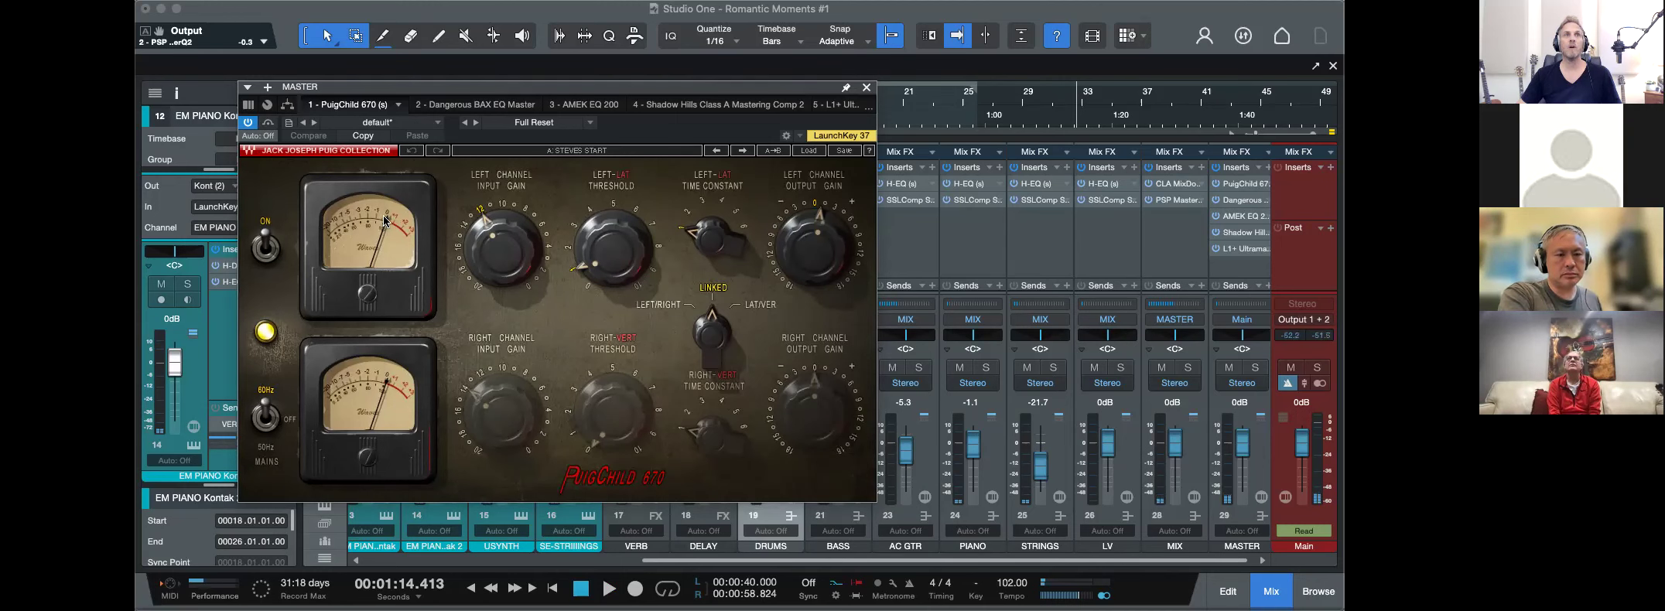
key("space")
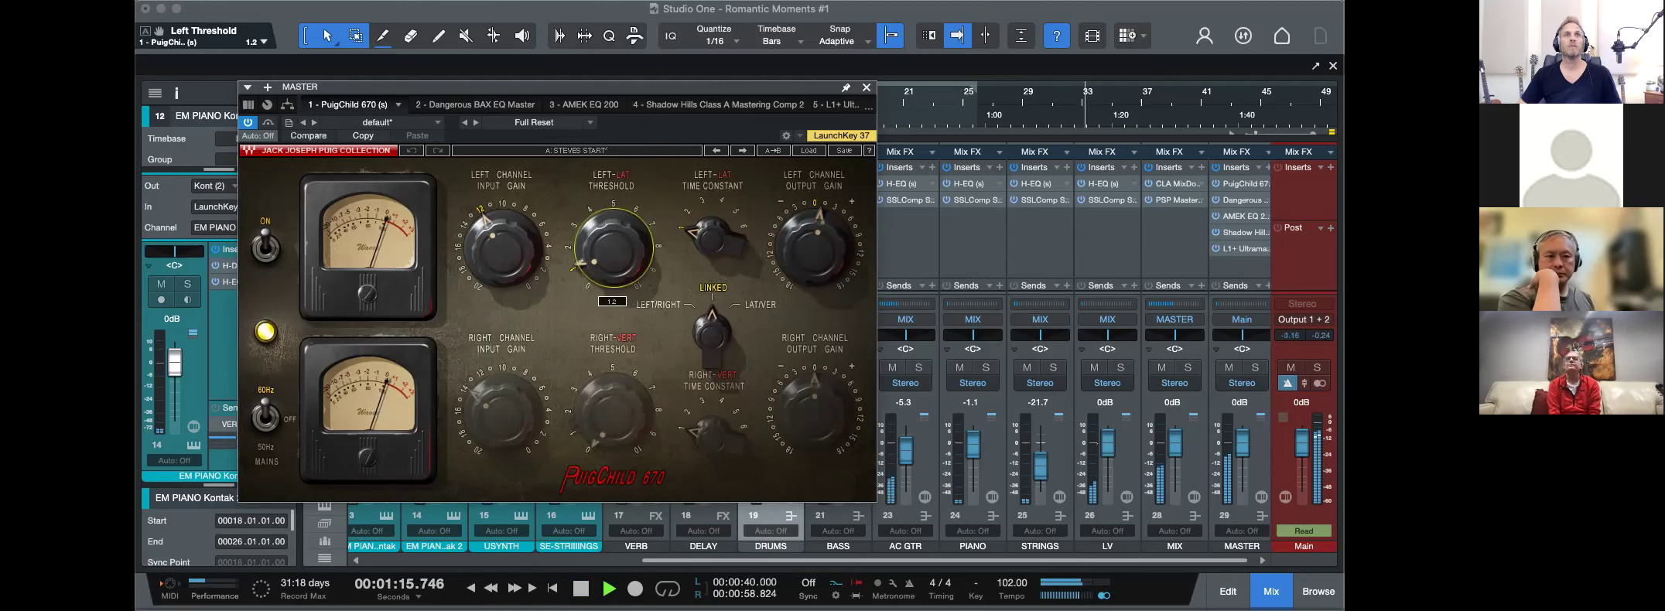
left_click_drag(614, 248, 602, 258)
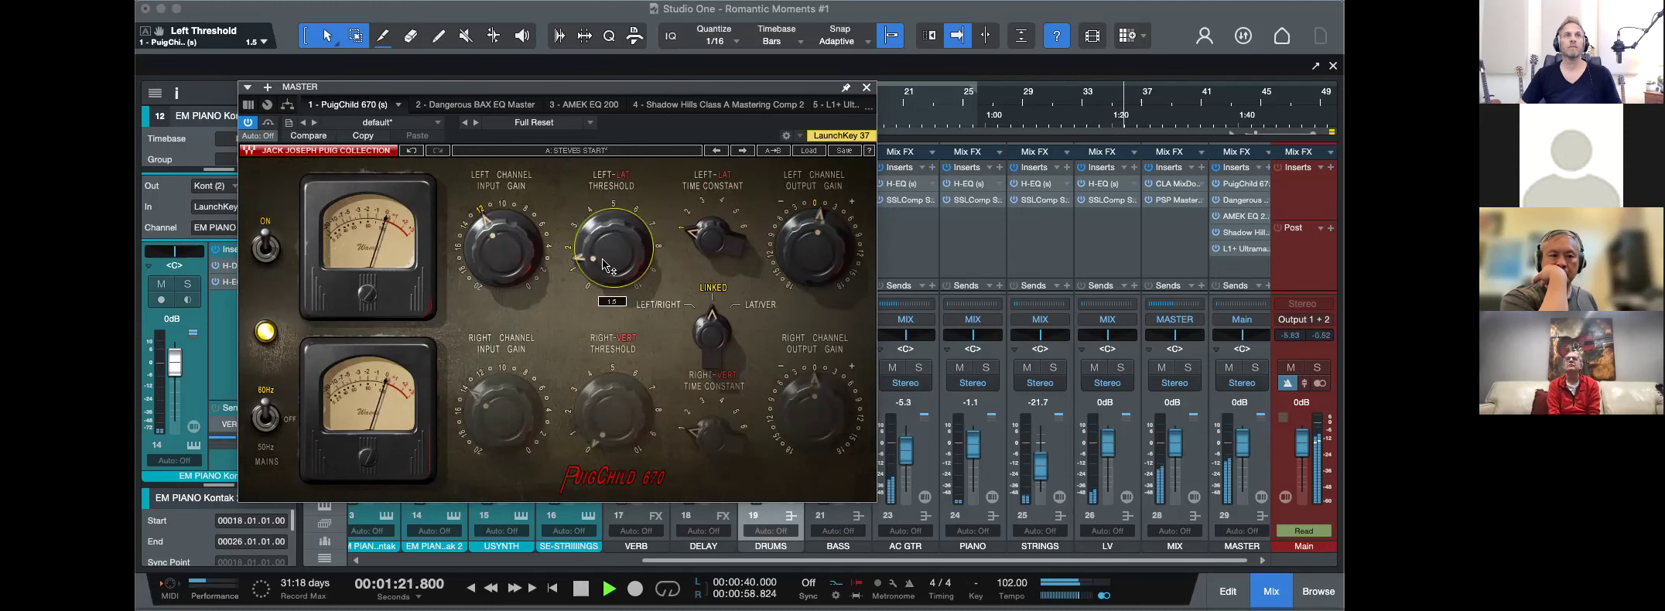
key("space")
Open the MASTER bus's Dangerous BAX EQ and set its linked output levels to +1.0 dB and high shelf to +0.5 dB.
left_click(1240, 198)
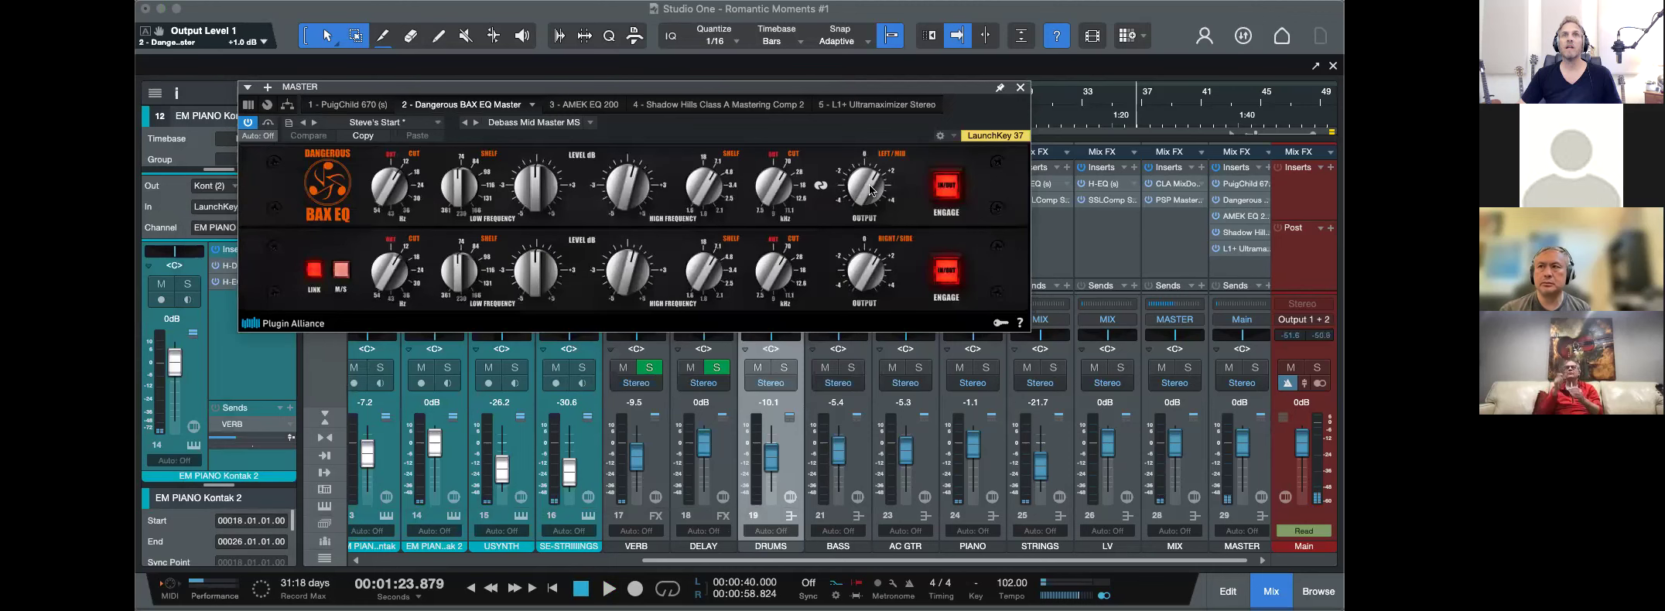
left_click_drag(870, 187, 868, 181)
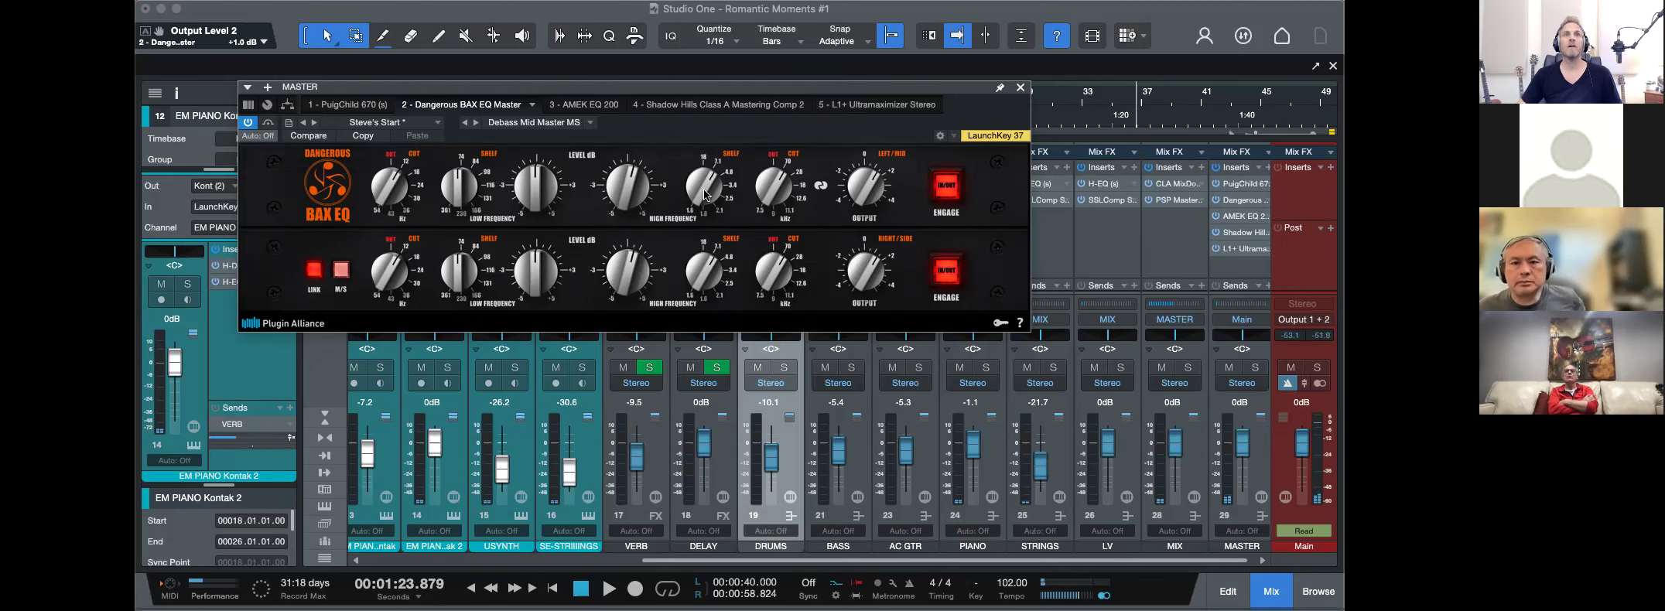
left_click(630, 191)
left_click_drag(628, 186, 628, 158)
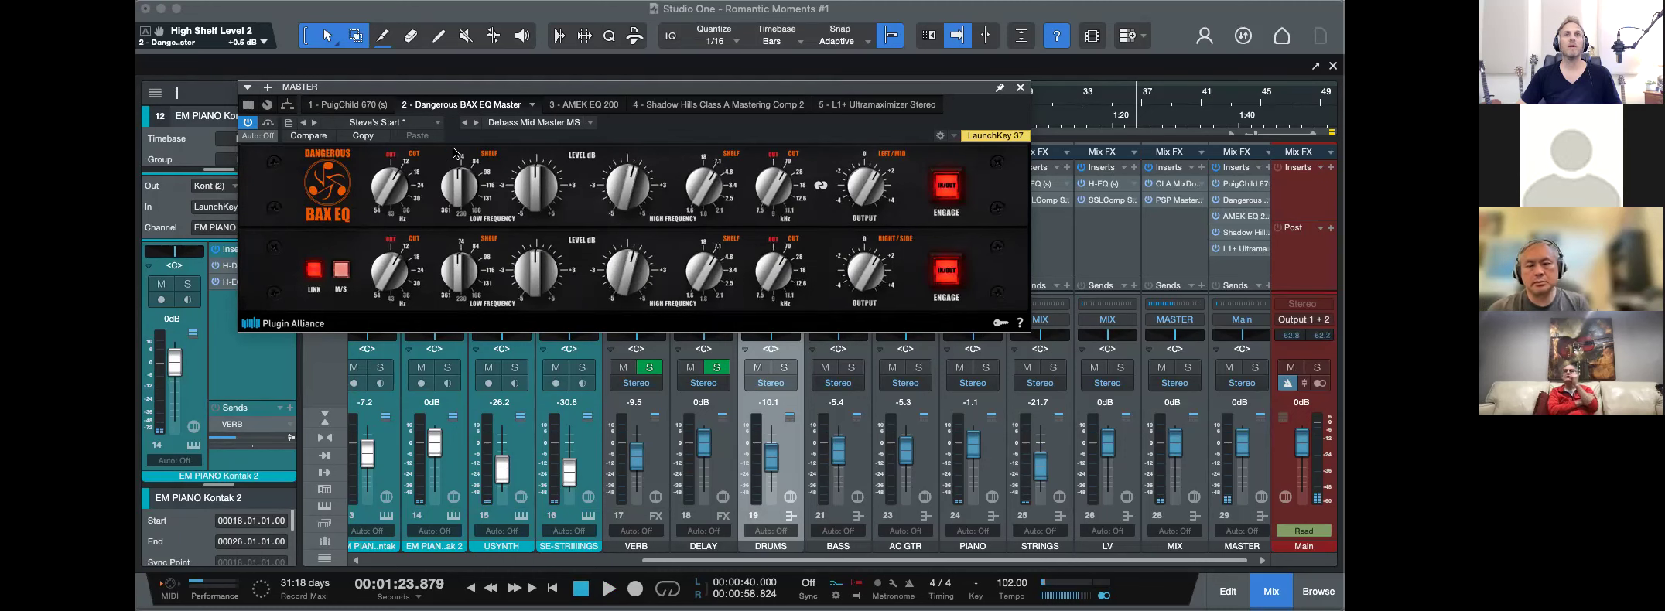
Move the BAX EQ window clear of the timeline, play from about 54 seconds and compare the EQ bypassed and active.
left_click_drag(886, 87, 861, 166)
left_click(951, 120)
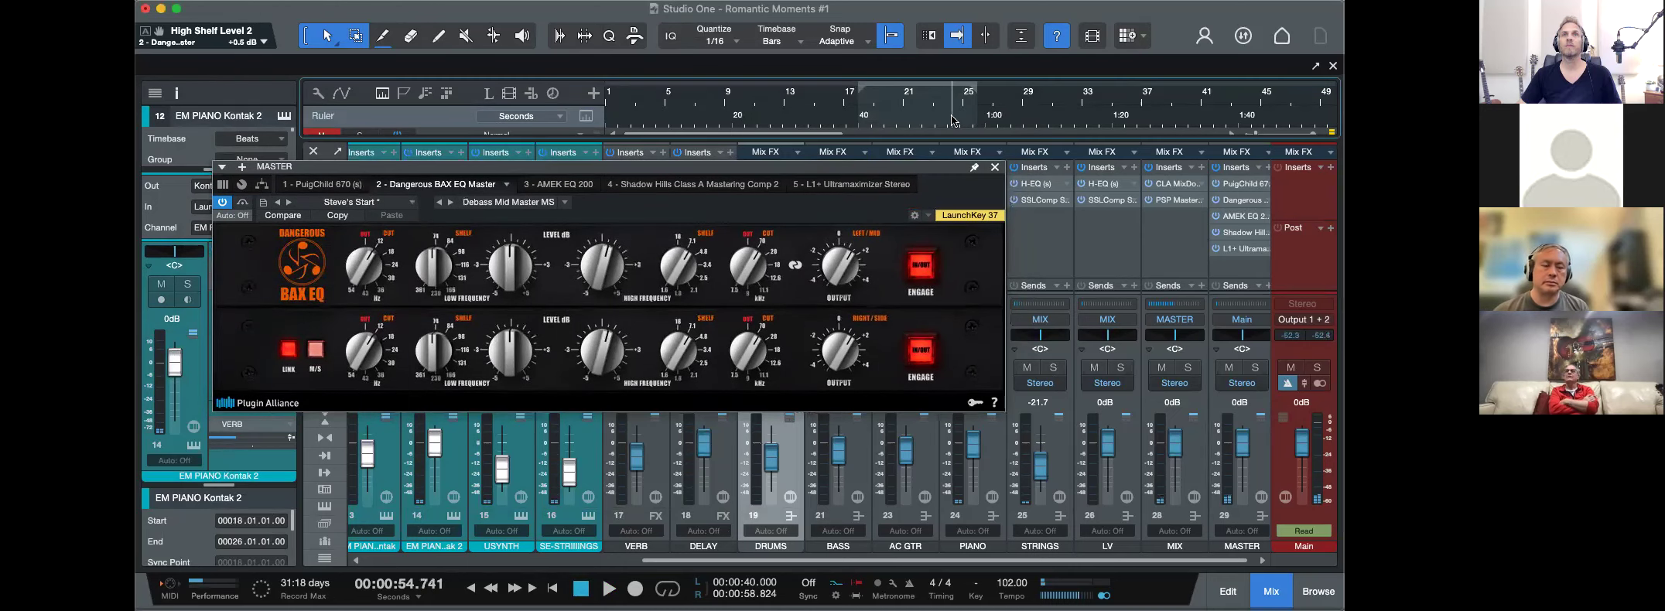
left_click(224, 203)
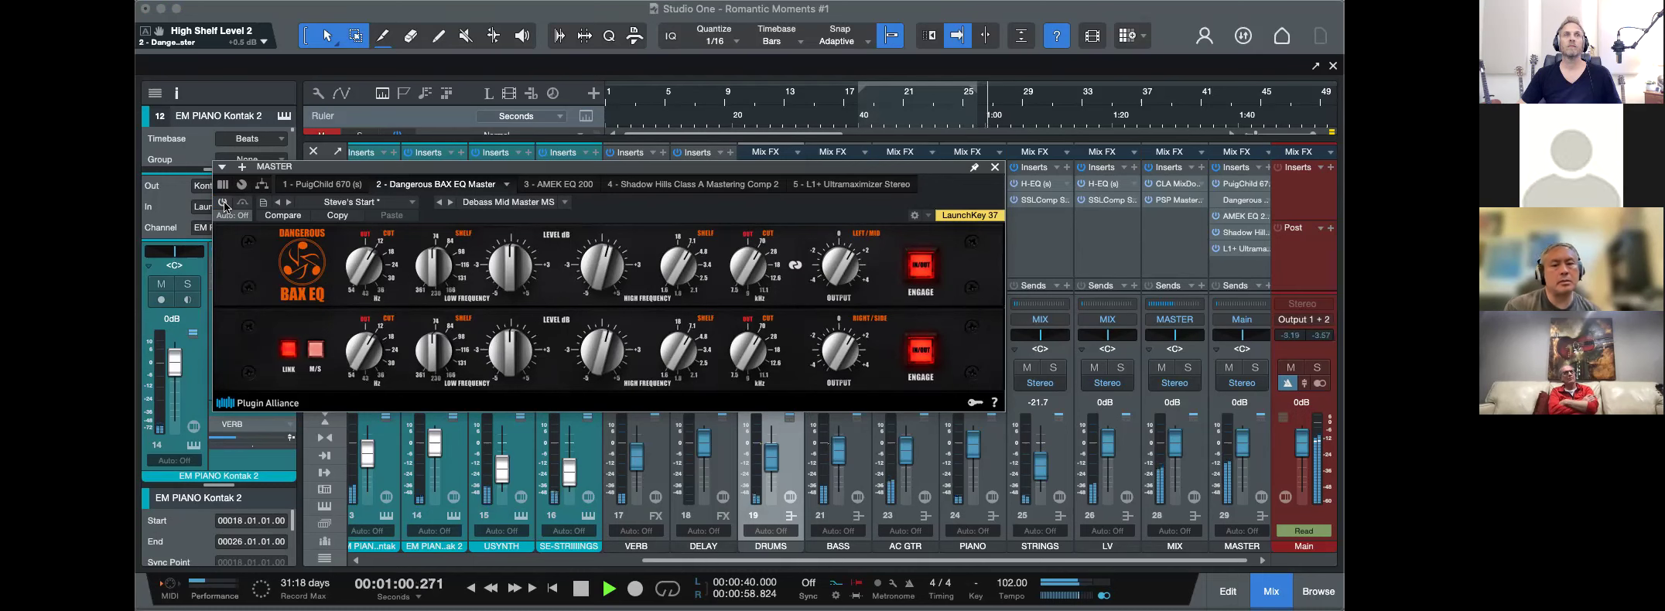
left_click(224, 203)
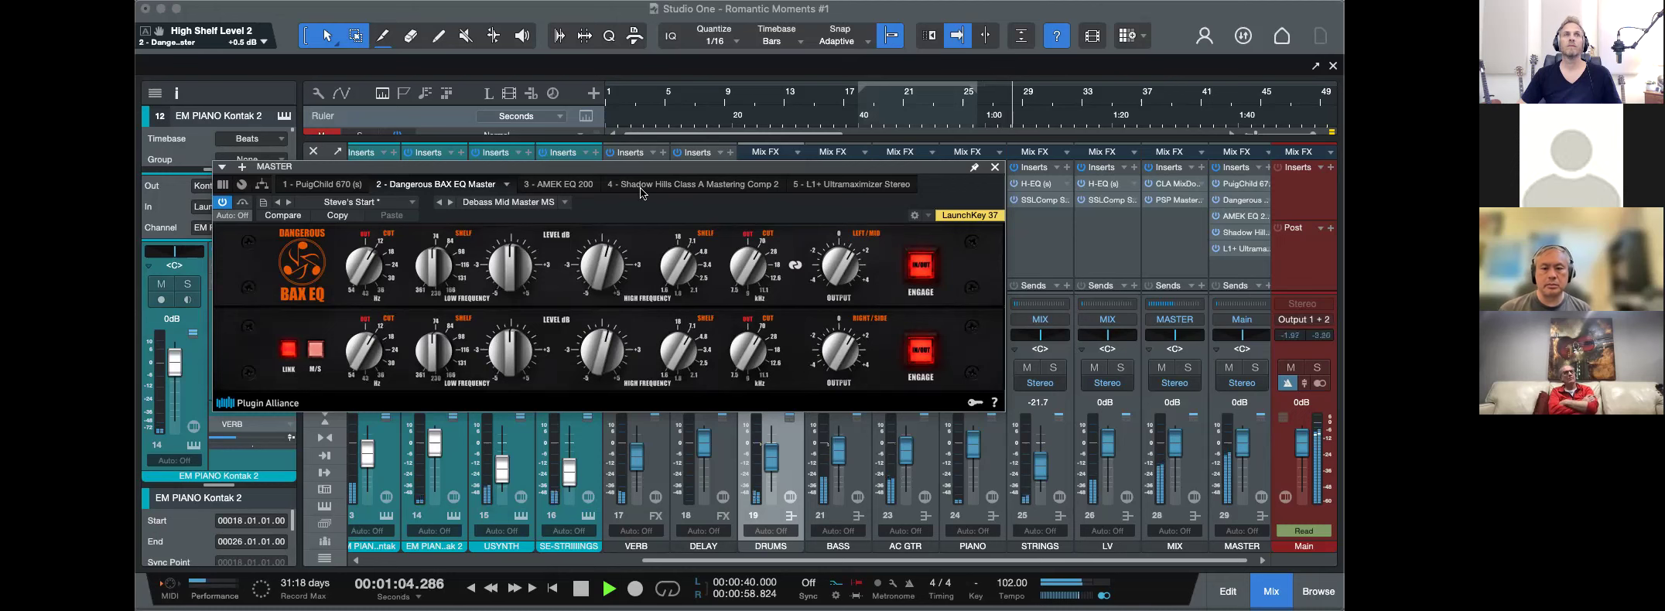
Open the MASTER bus's AMEK EQ 200, set its Mono Maker to 221 Hz and close the plug-in.
left_click(1240, 218)
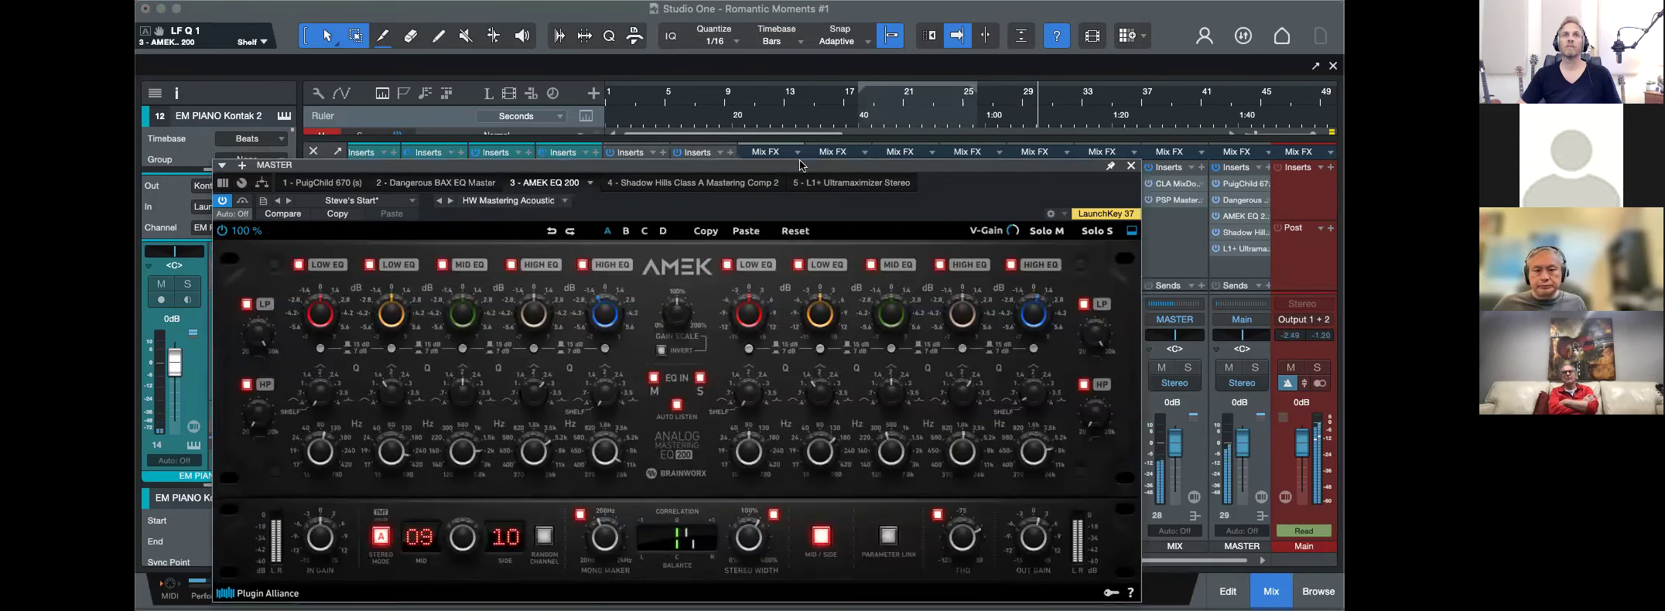
left_click_drag(800, 165, 821, 78)
mouse_move(629, 453)
left_click_drag(628, 452, 626, 443)
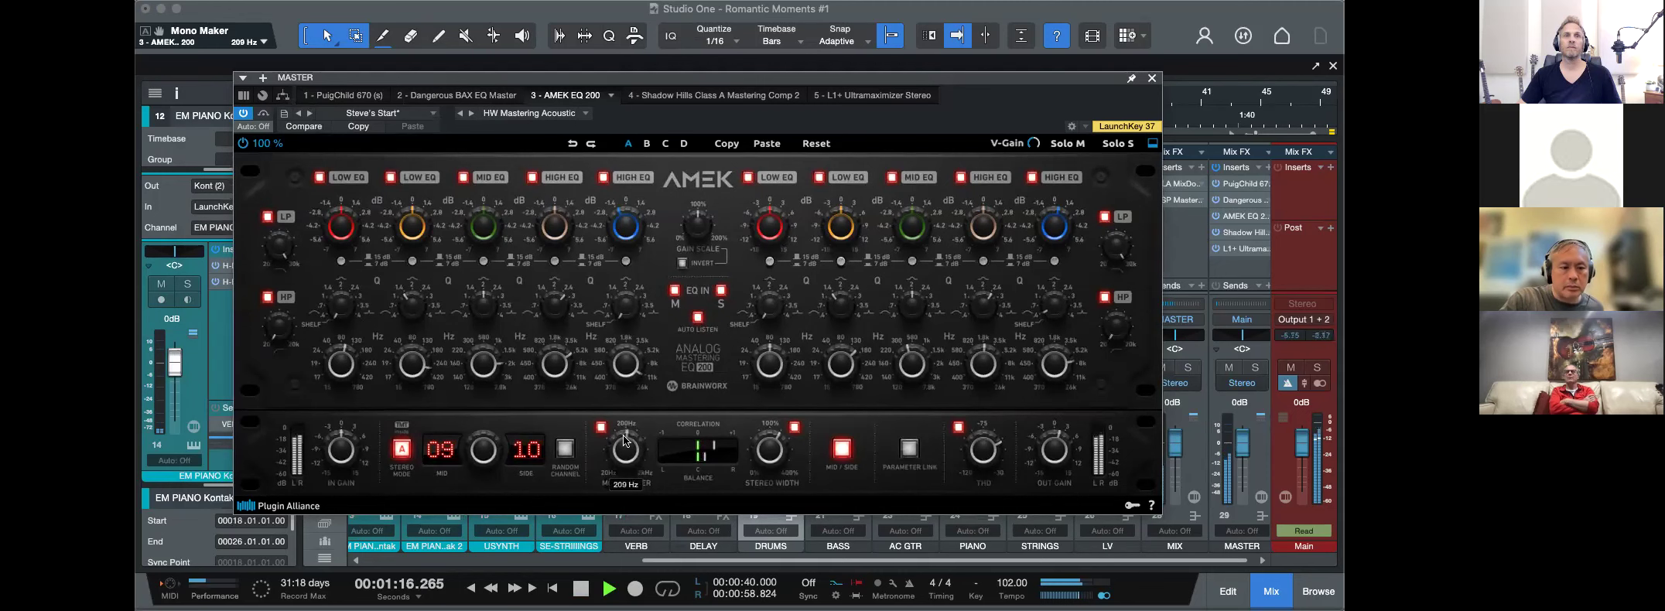
left_click_drag(625, 439, 626, 437)
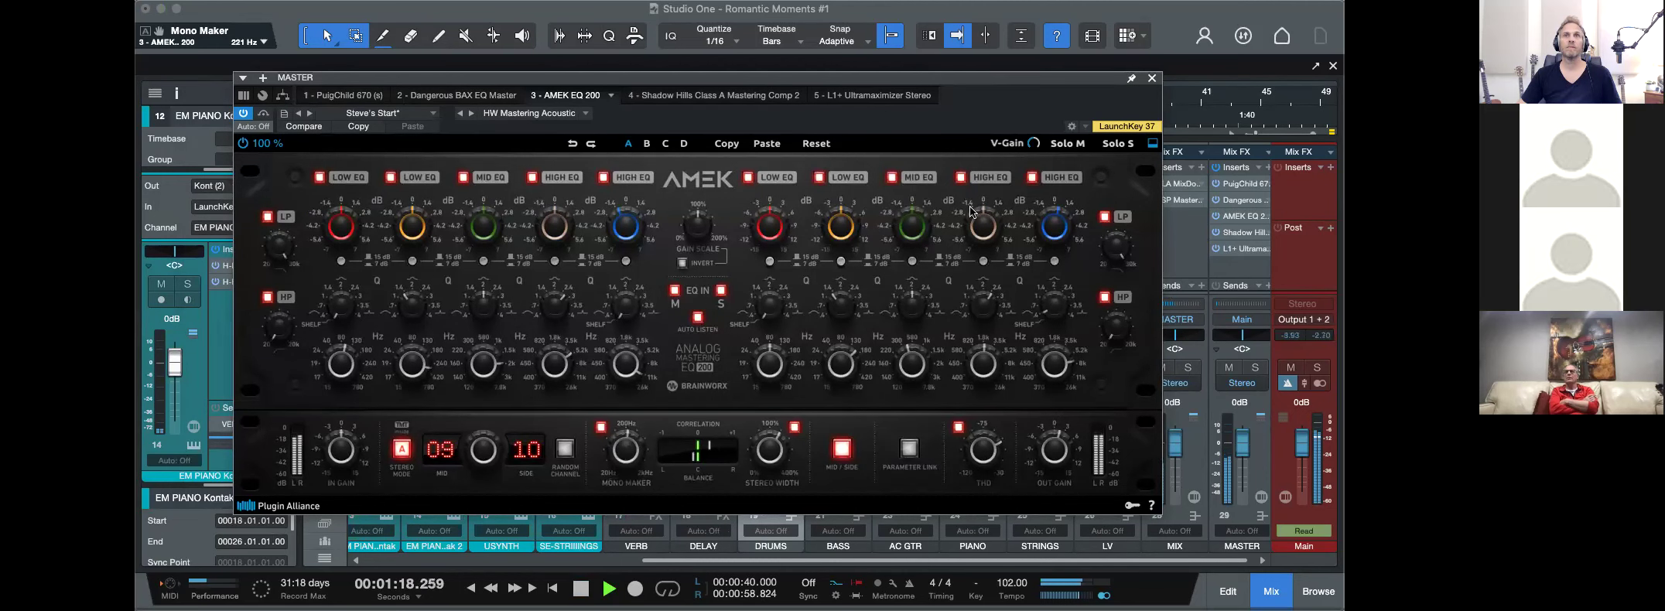
left_click(1151, 80)
Open the MASTER bus's Shadow Hills Class A Mastering Comp and set the first channel's optical and discrete thresholds to 10.
double_click(1245, 232)
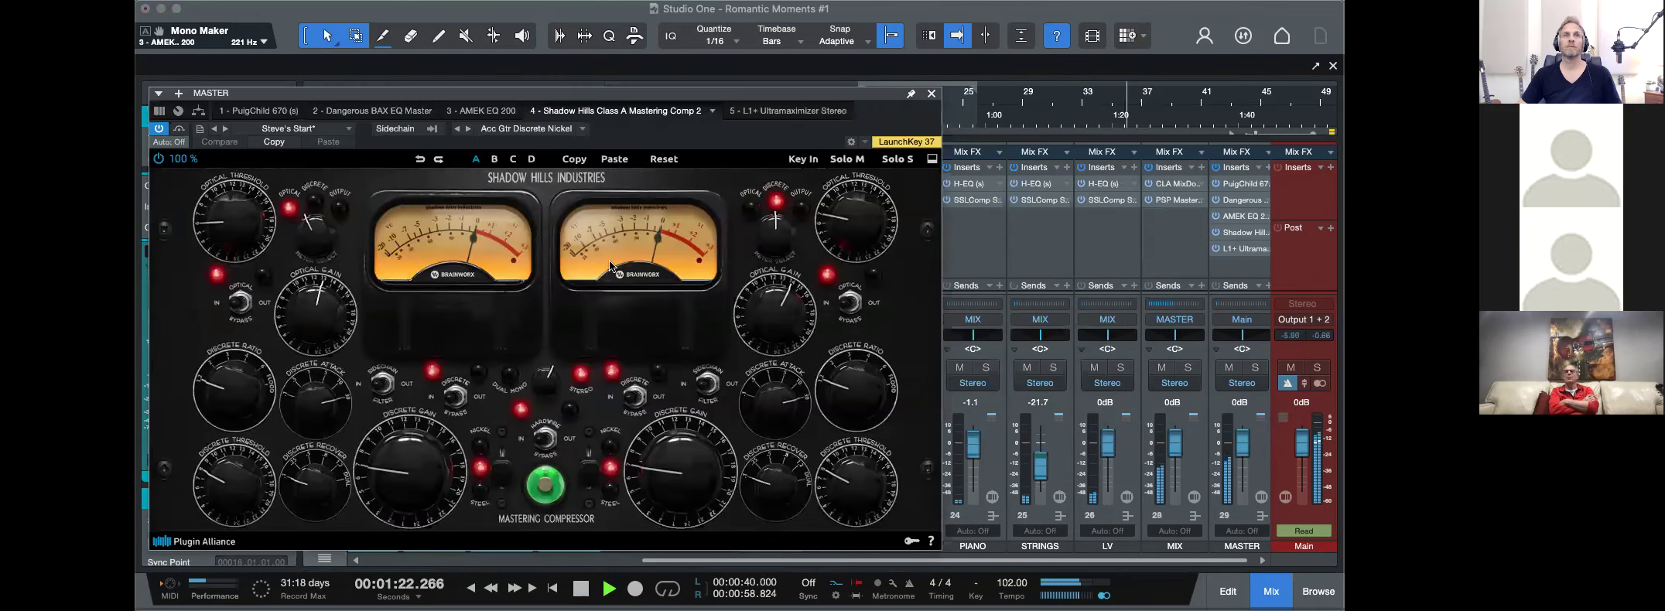
left_click_drag(217, 201, 215, 182)
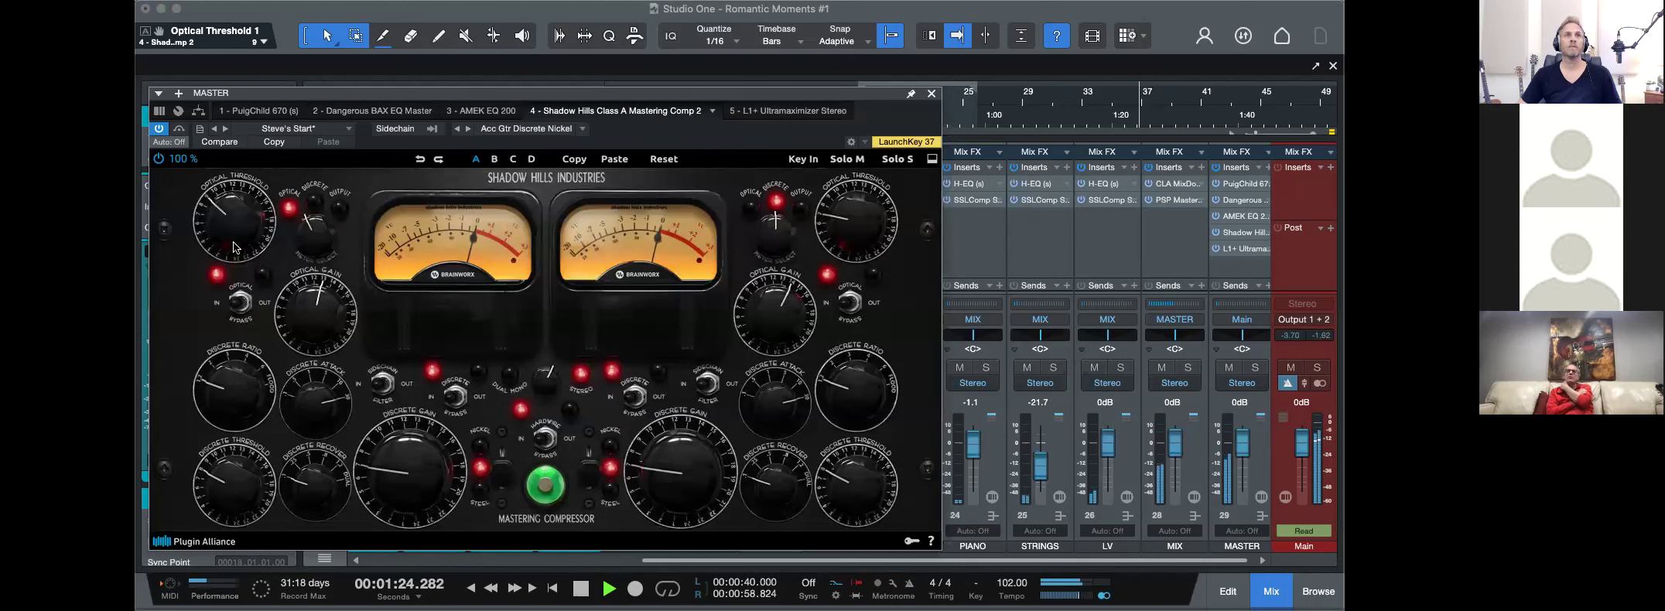
left_click_drag(234, 480, 233, 462)
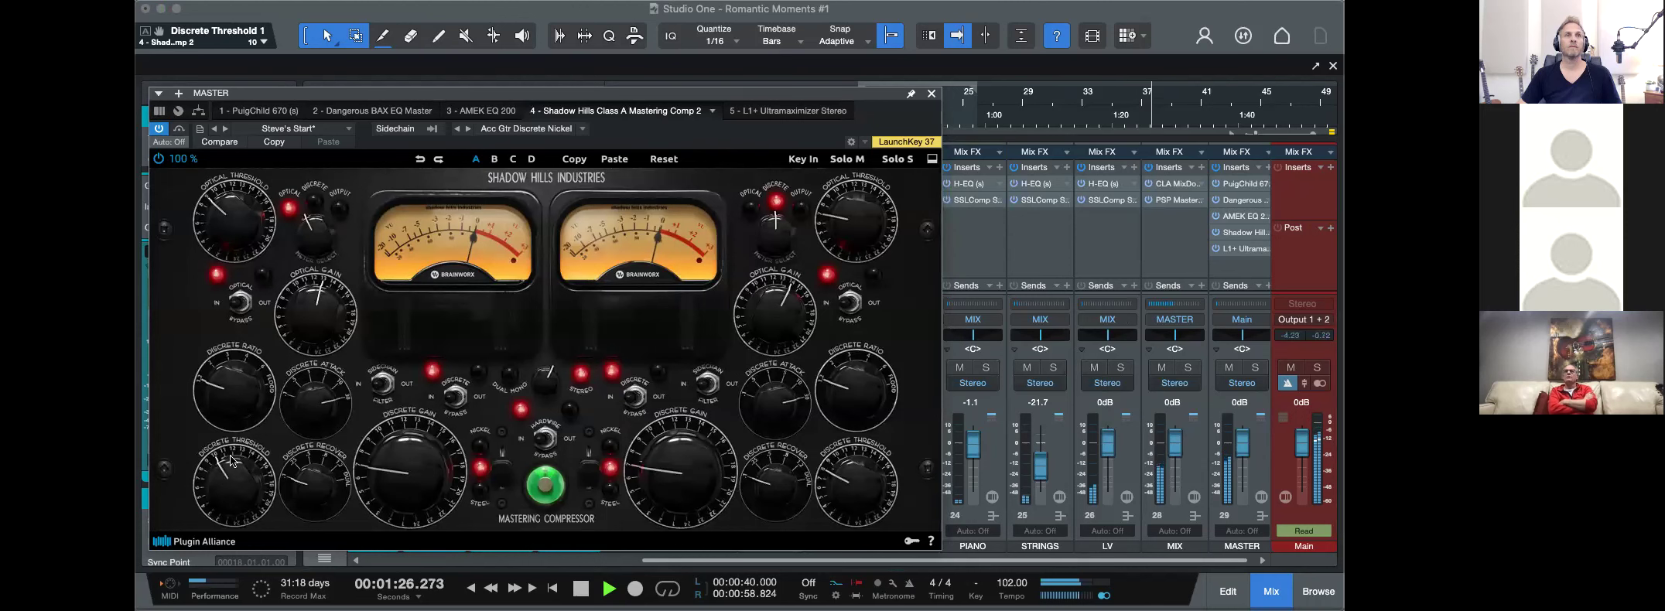
left_click_drag(231, 225, 227, 195)
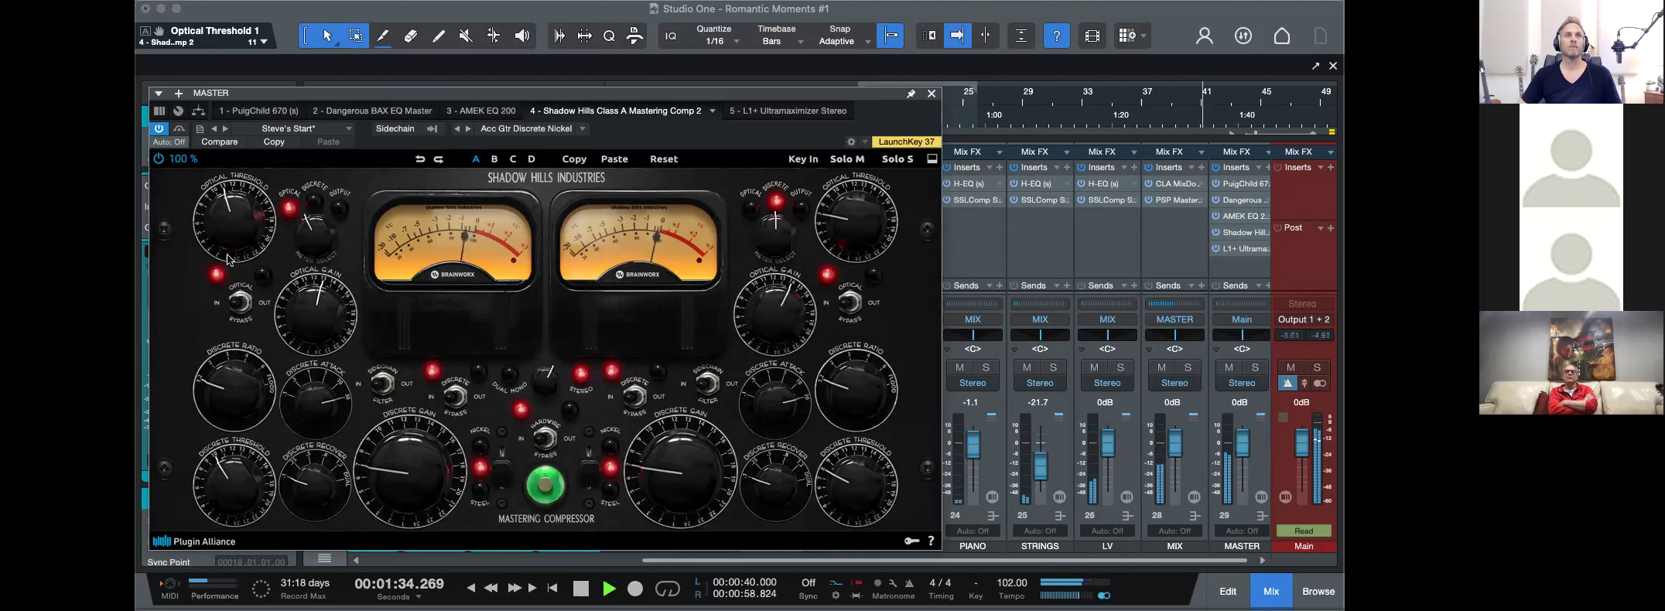
left_click_drag(229, 221, 225, 233)
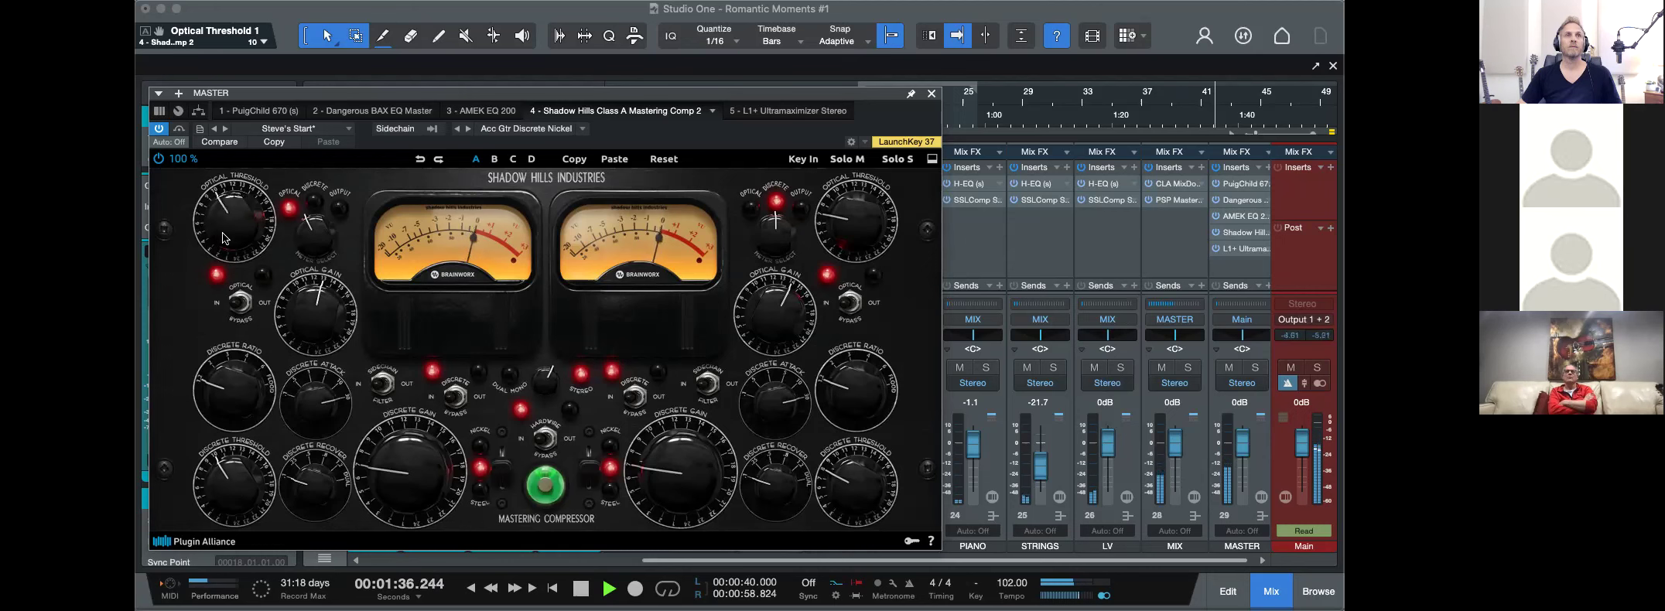
Open the MASTER bus's L1+ Ultramaximizer and set its threshold to -3.4 dB while playing sections of the song.
left_click(1230, 248)
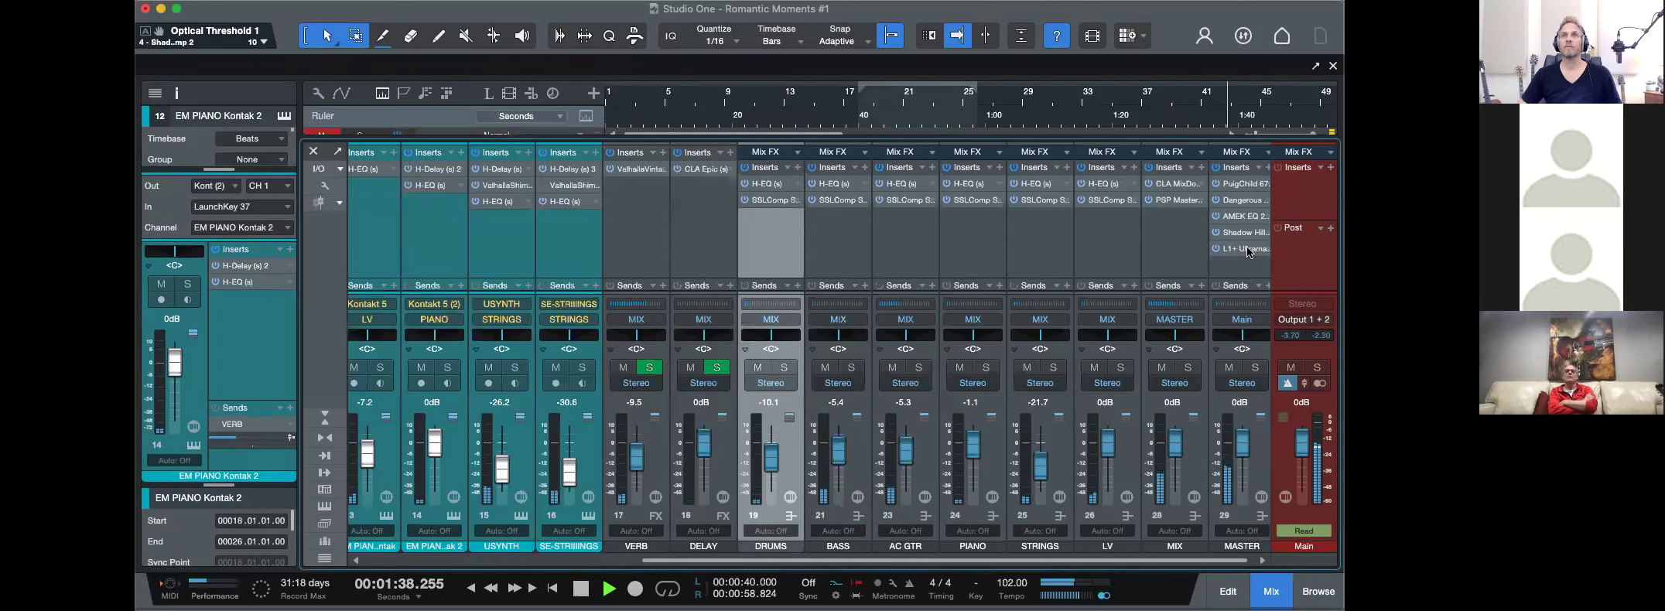
key("space")
left_click(918, 101)
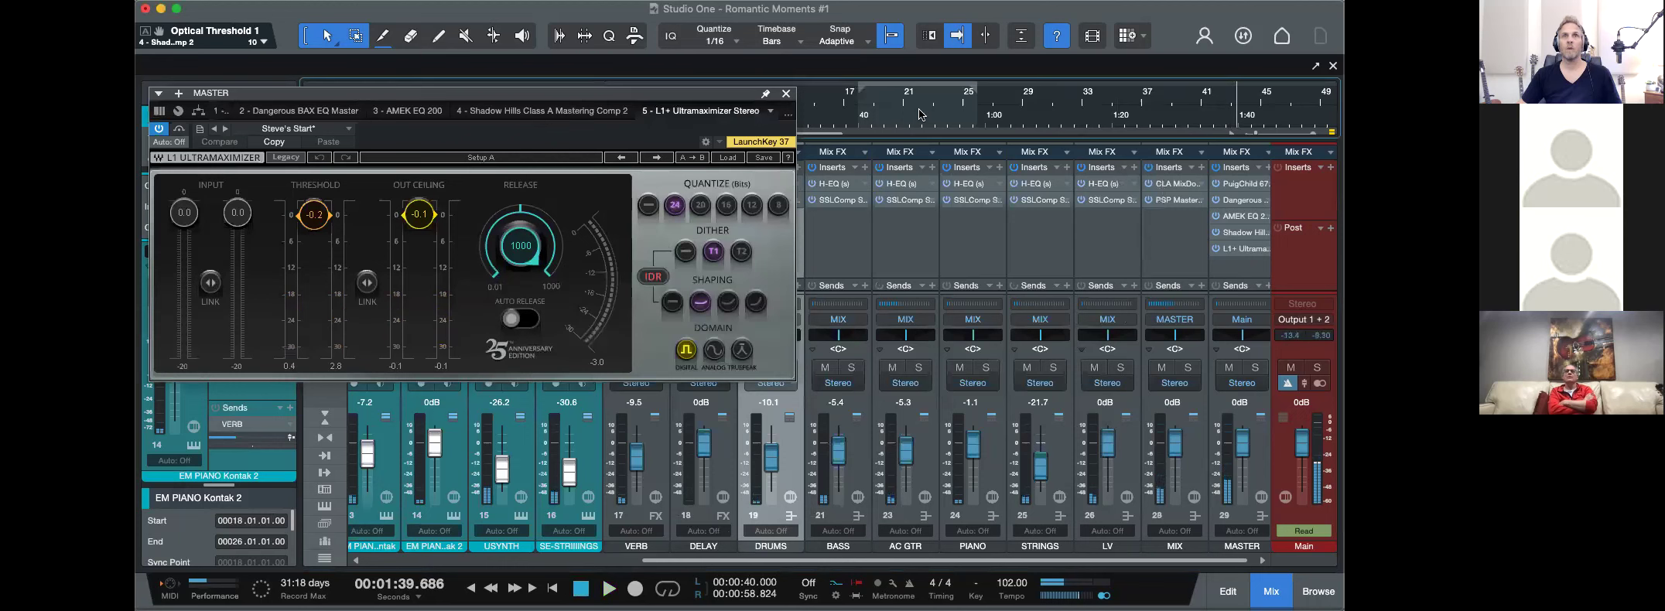
key("space")
mouse_move(313, 215)
left_mouse_down()
mouse_move(314, 250)
mouse_move(321, 235)
left_mouse_up()
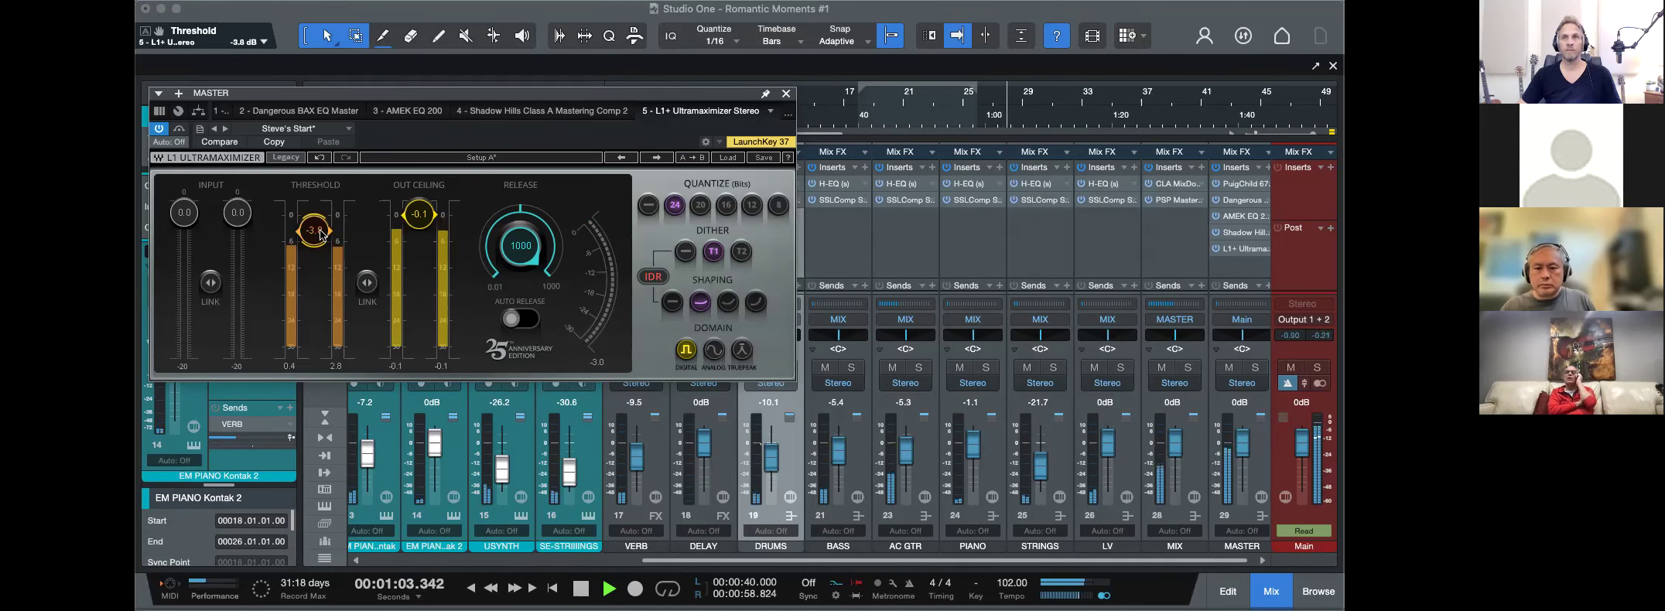
key("space")
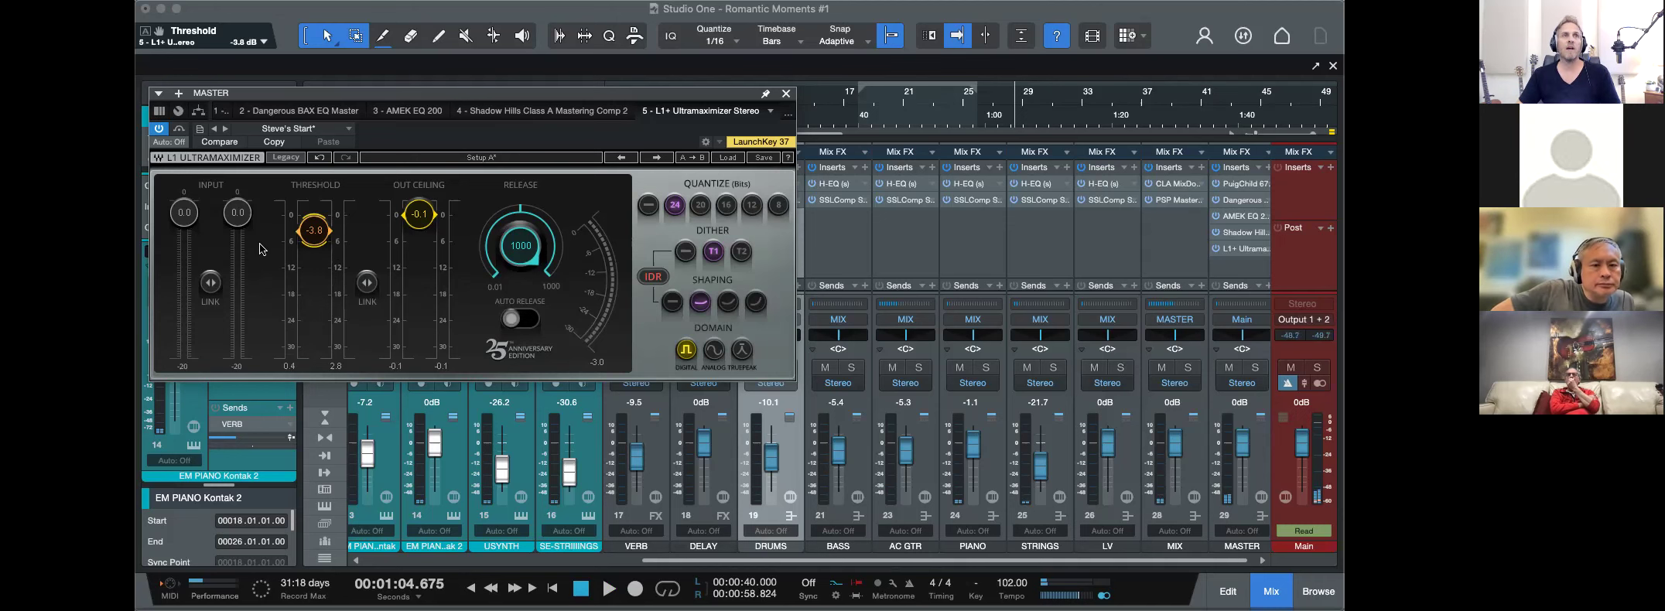
left_click(826, 120)
key("space")
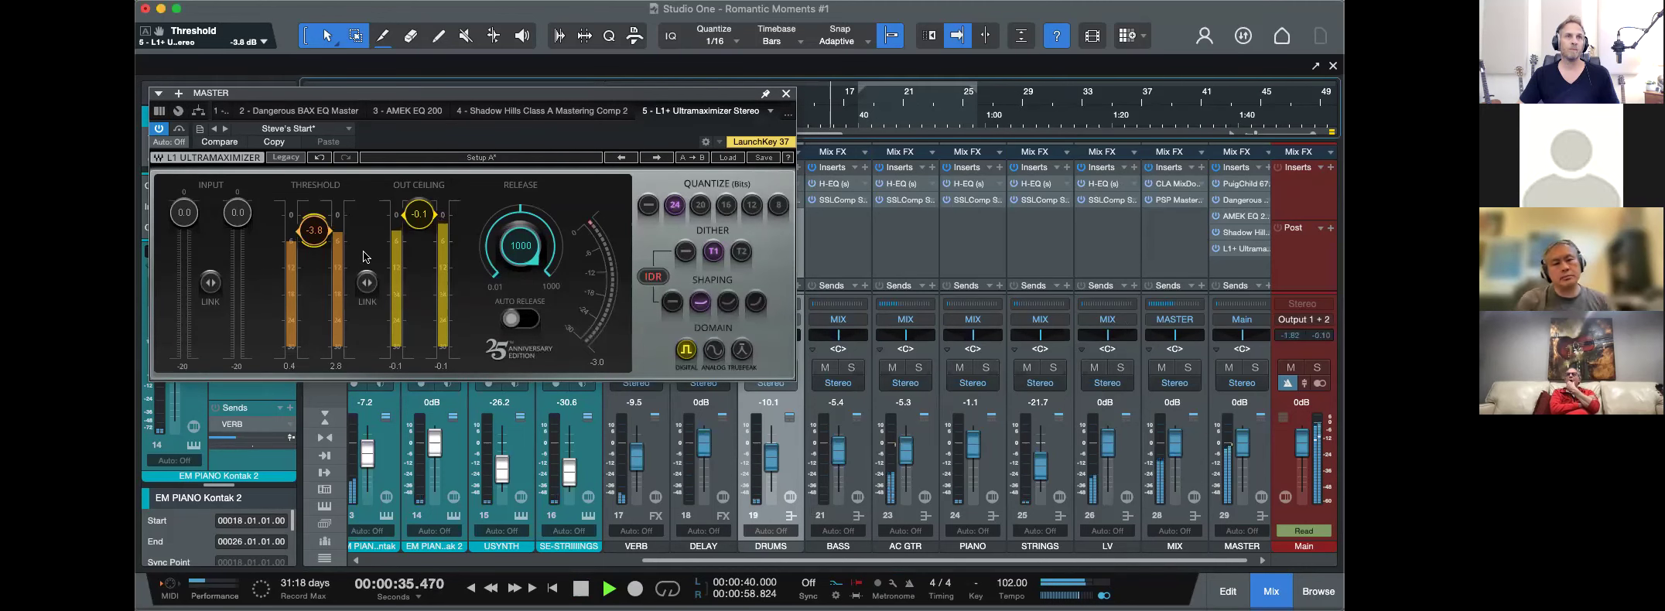
left_click_drag(329, 242, 329, 238)
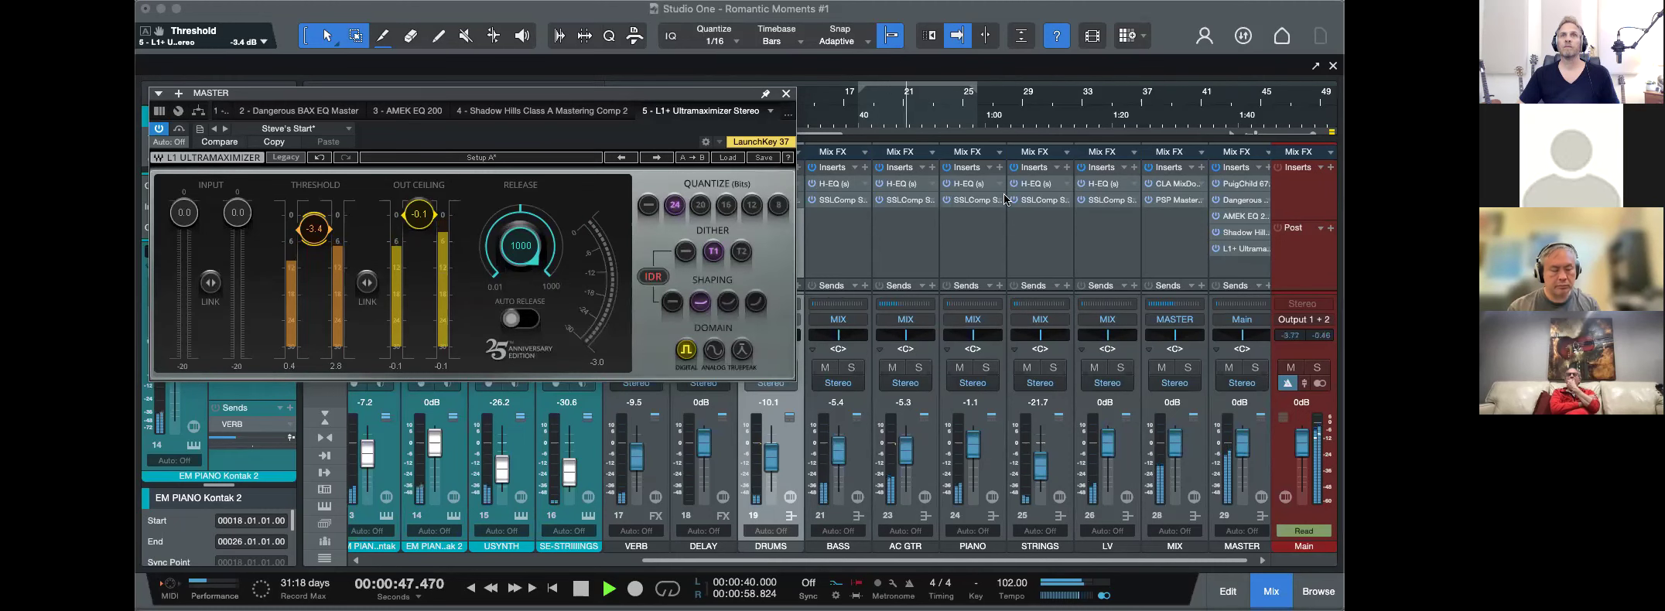
Adjust the threshold of the LV bus's SSLComp, close the plug-in and switch from the mixer to the arrangement.
left_click(1111, 200)
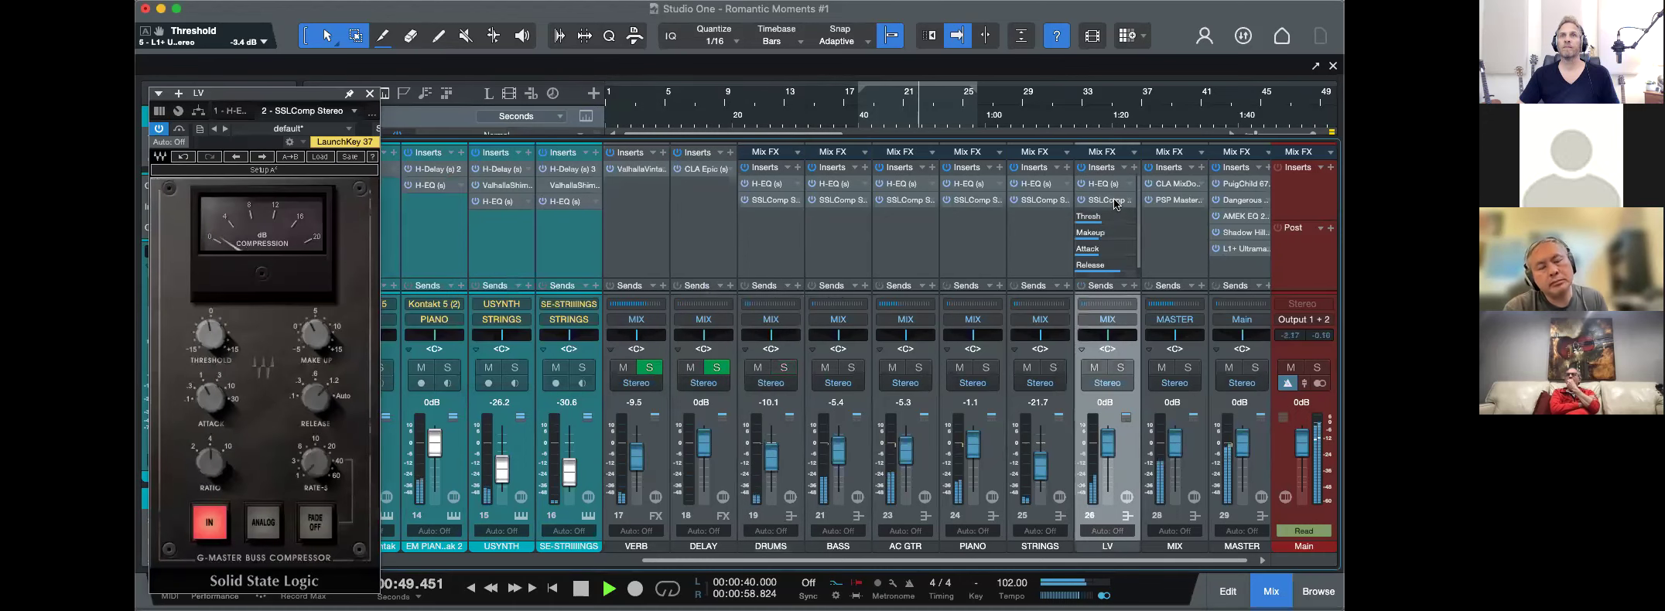
double_click(1113, 203)
left_click(1114, 202)
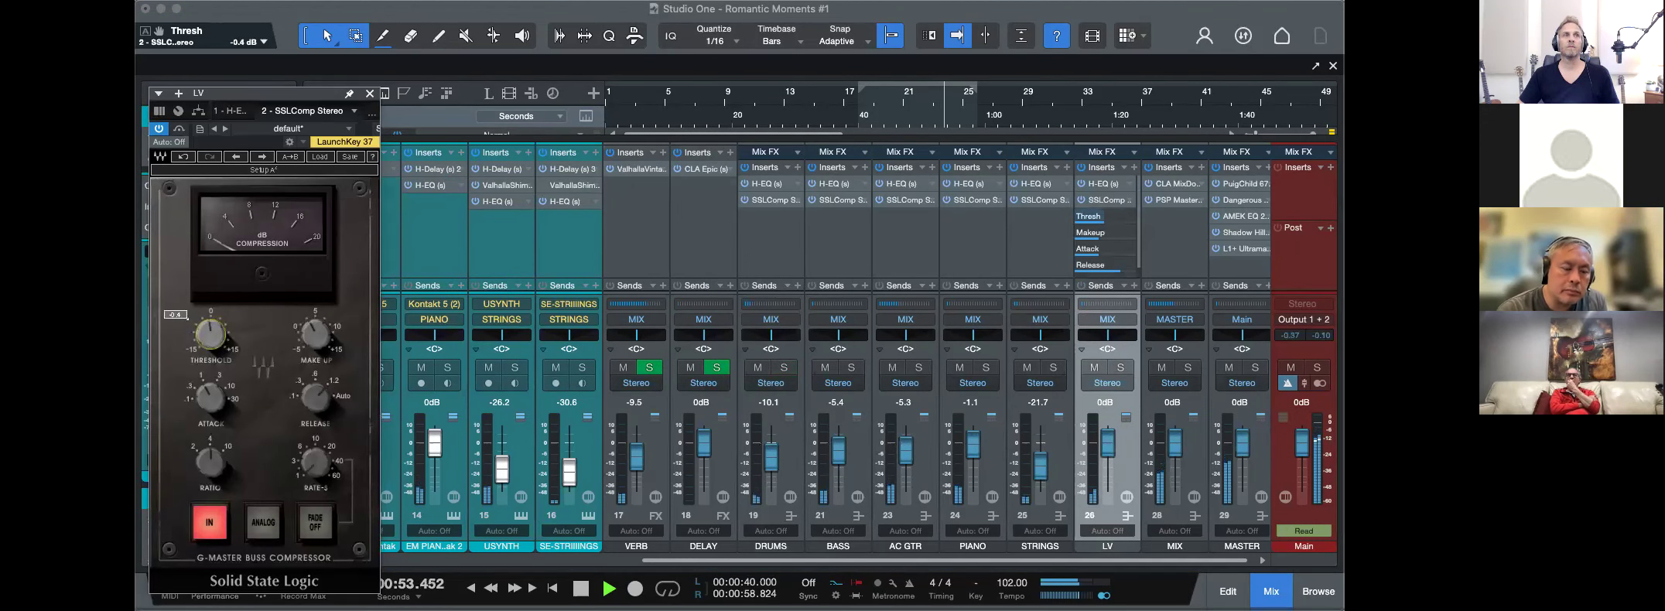
left_click(370, 94)
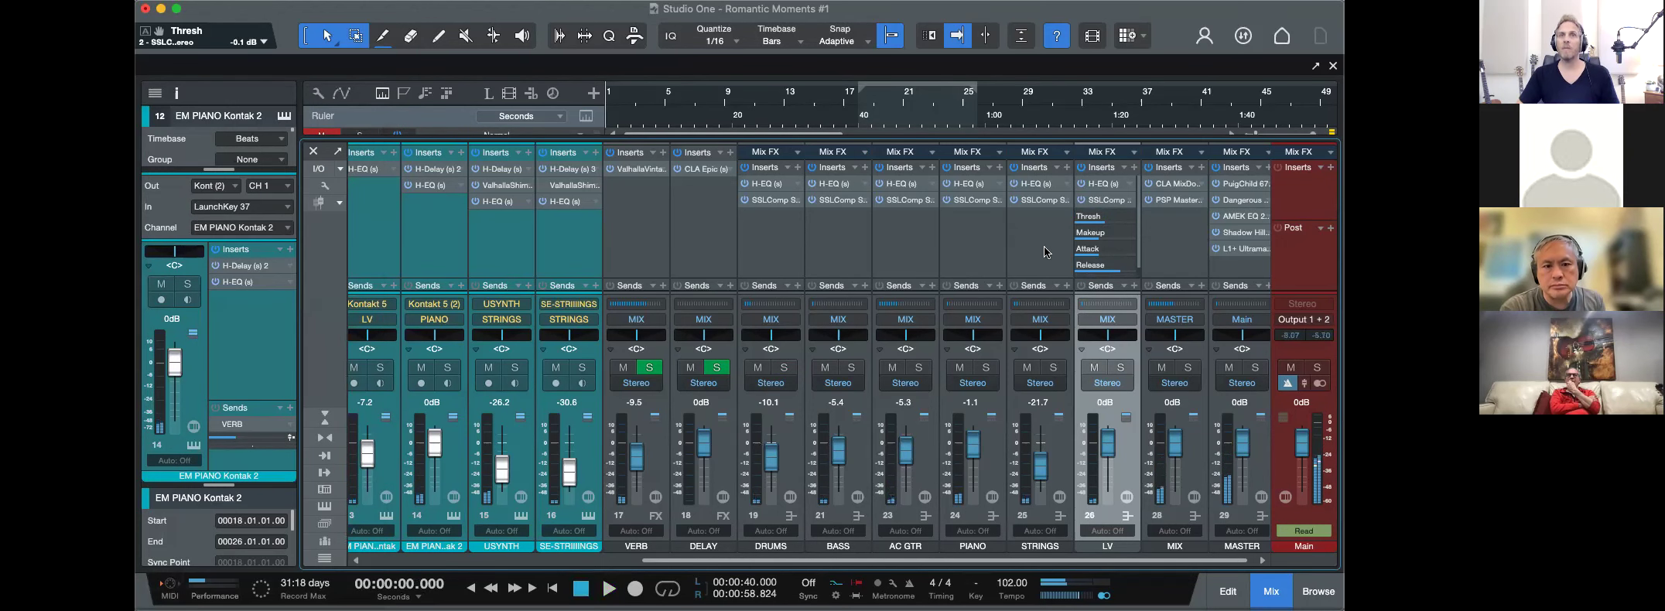
key("F2")
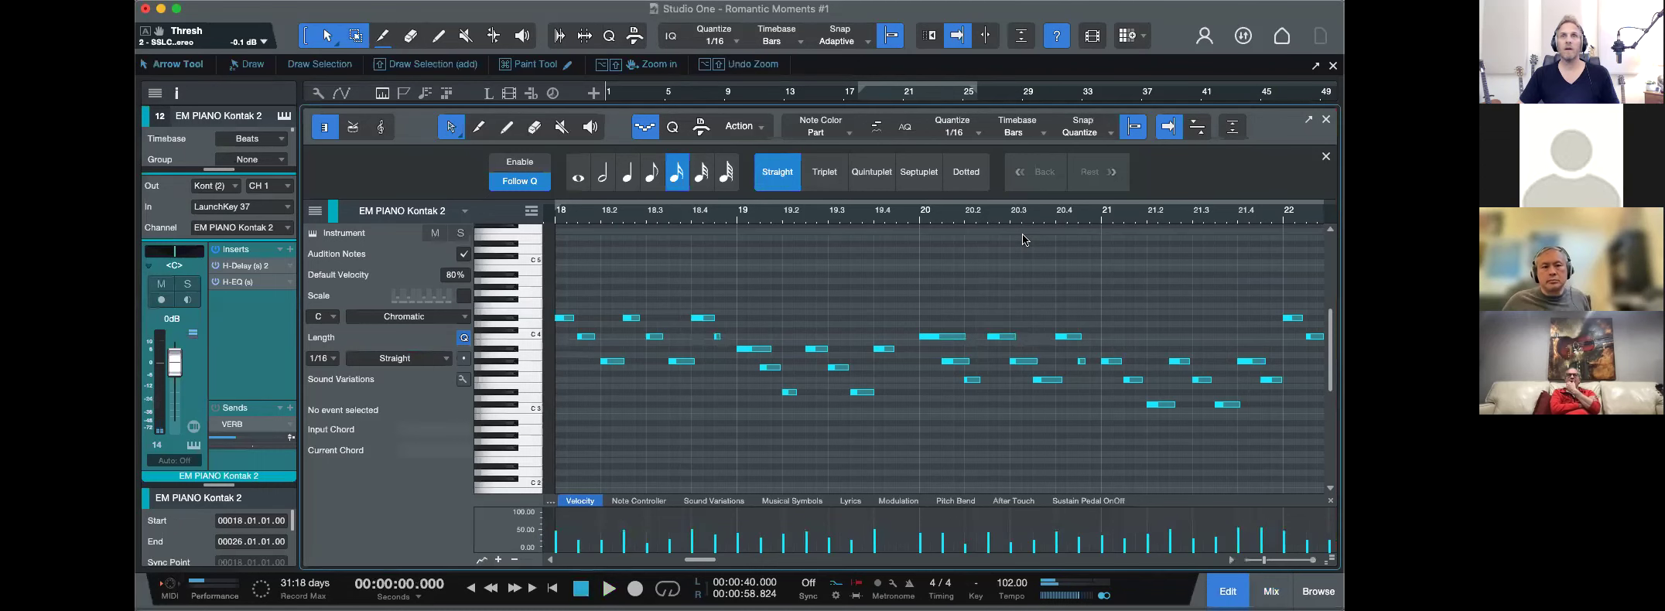
key("F2")
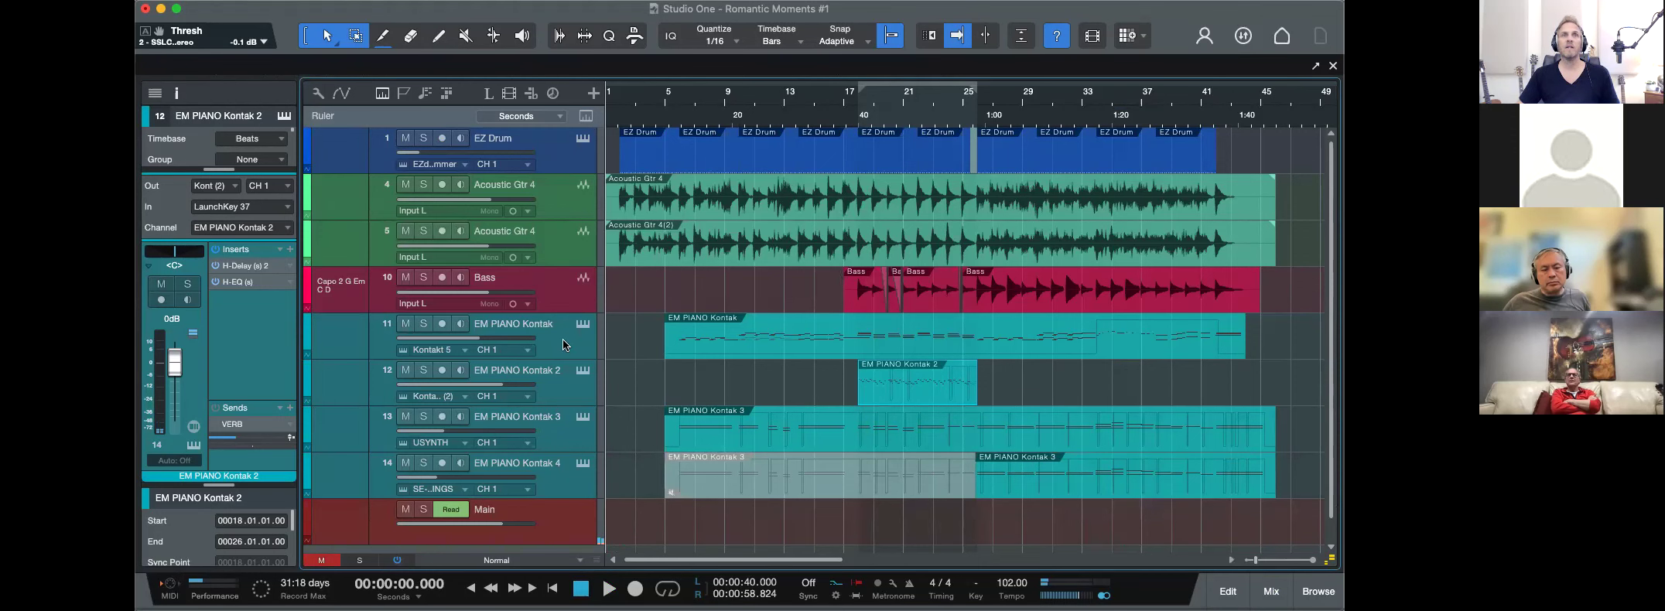
Turn Analog off in the H-Delay plug-ins on the EM PIANO Kontak 3 and EM PIANO Kontak 2 tracks.
left_click(567, 439)
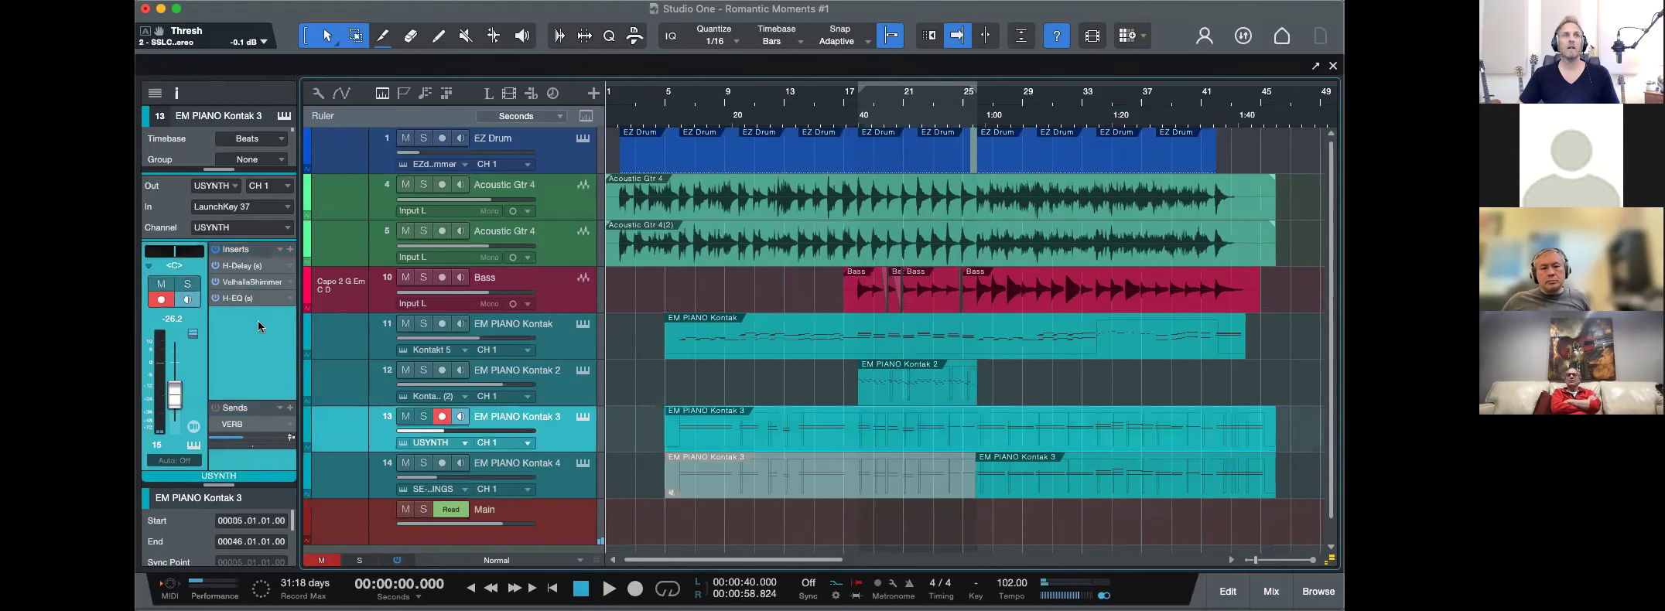
left_click(240, 266)
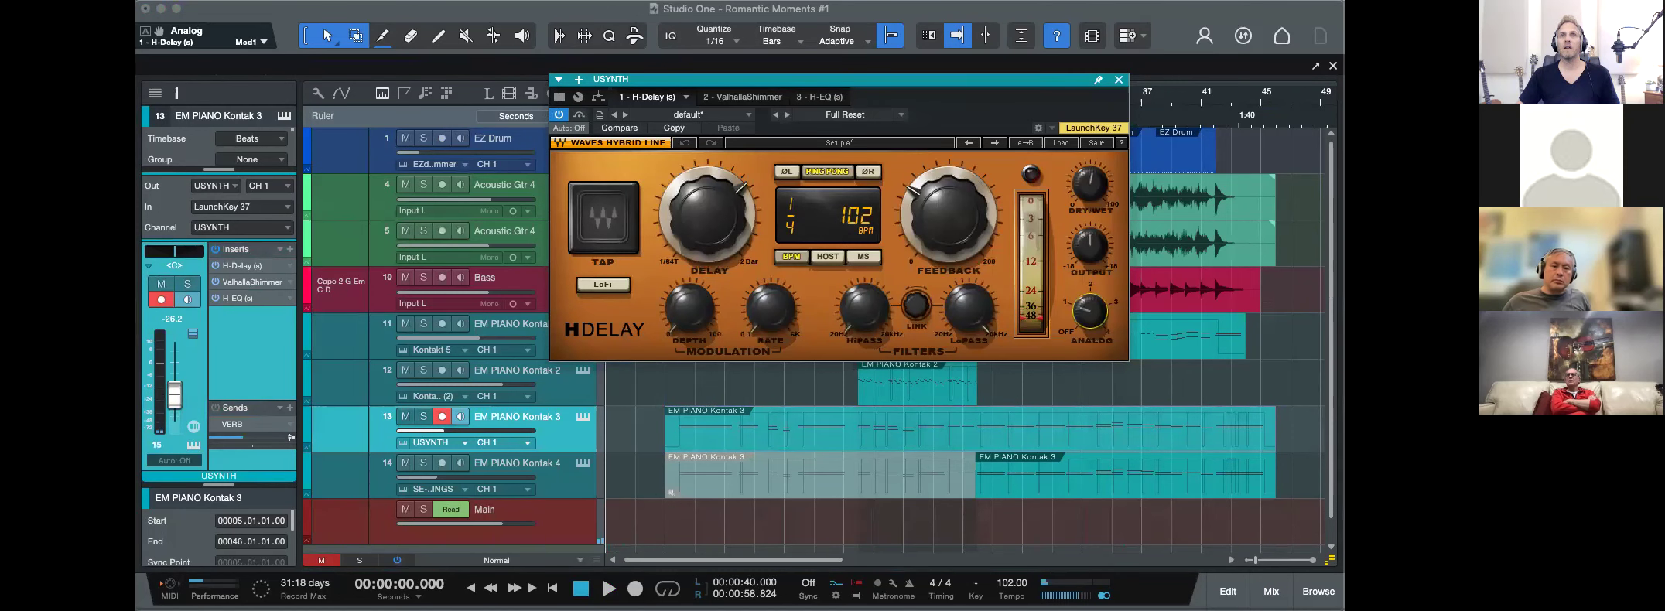
left_click(1118, 80)
left_click(503, 367)
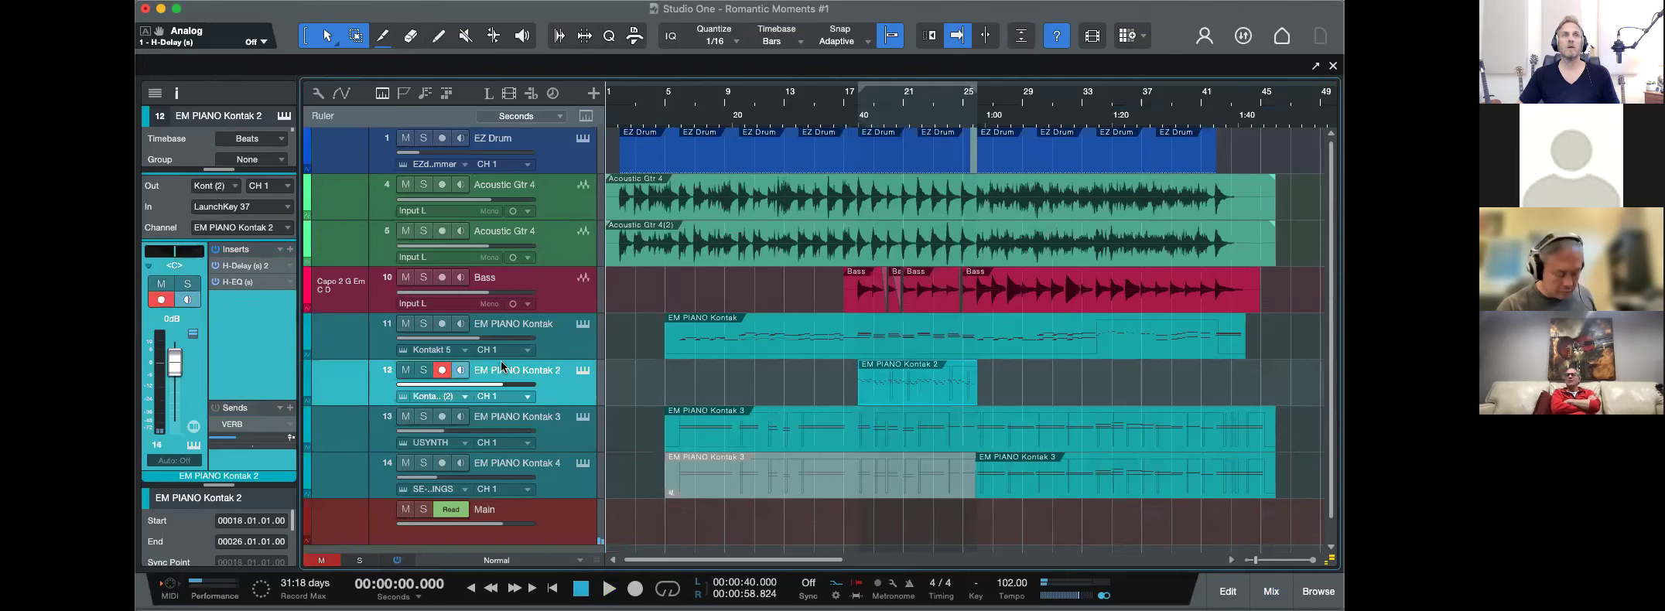
left_click(243, 266)
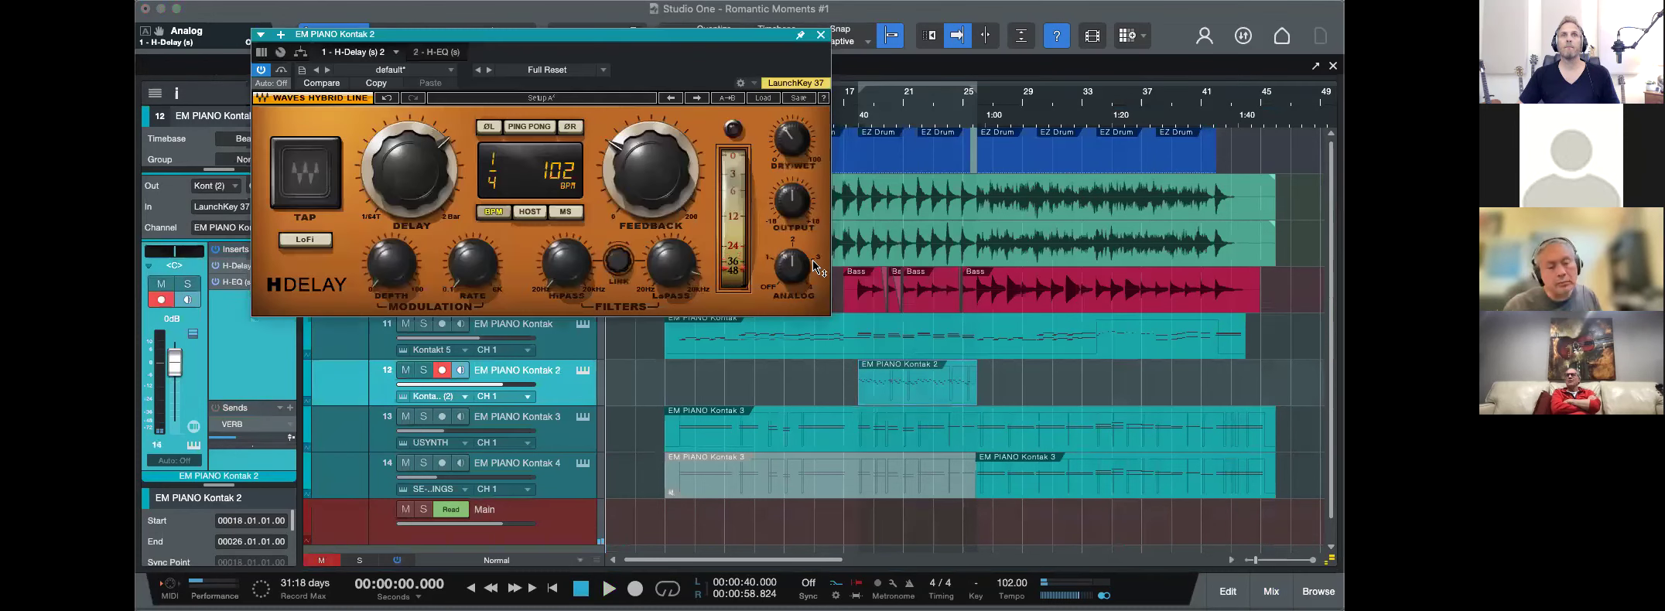
left_click(821, 35)
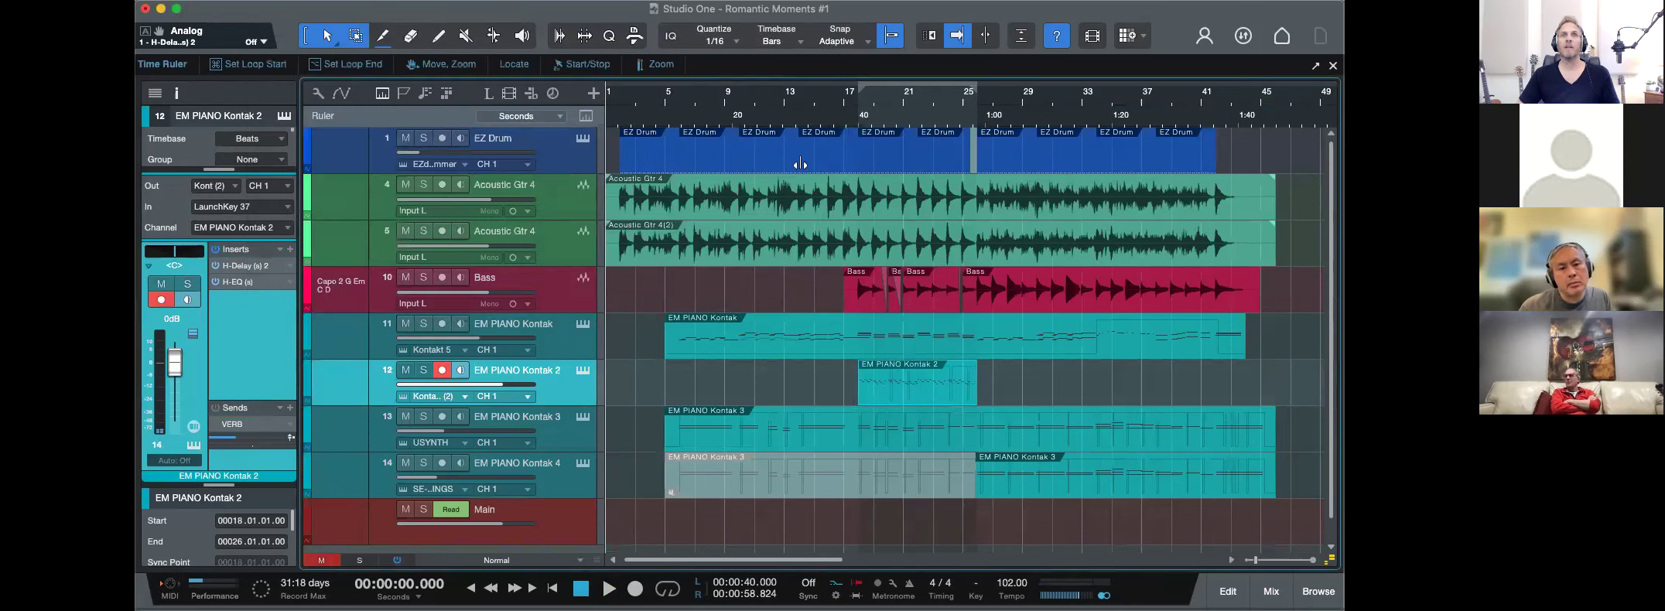
Set Analog to Mod1 in the H-Delay plug-ins on the EM PIANO Kontak 4 and EM PIANO Kontak 3 tracks.
left_click(571, 481)
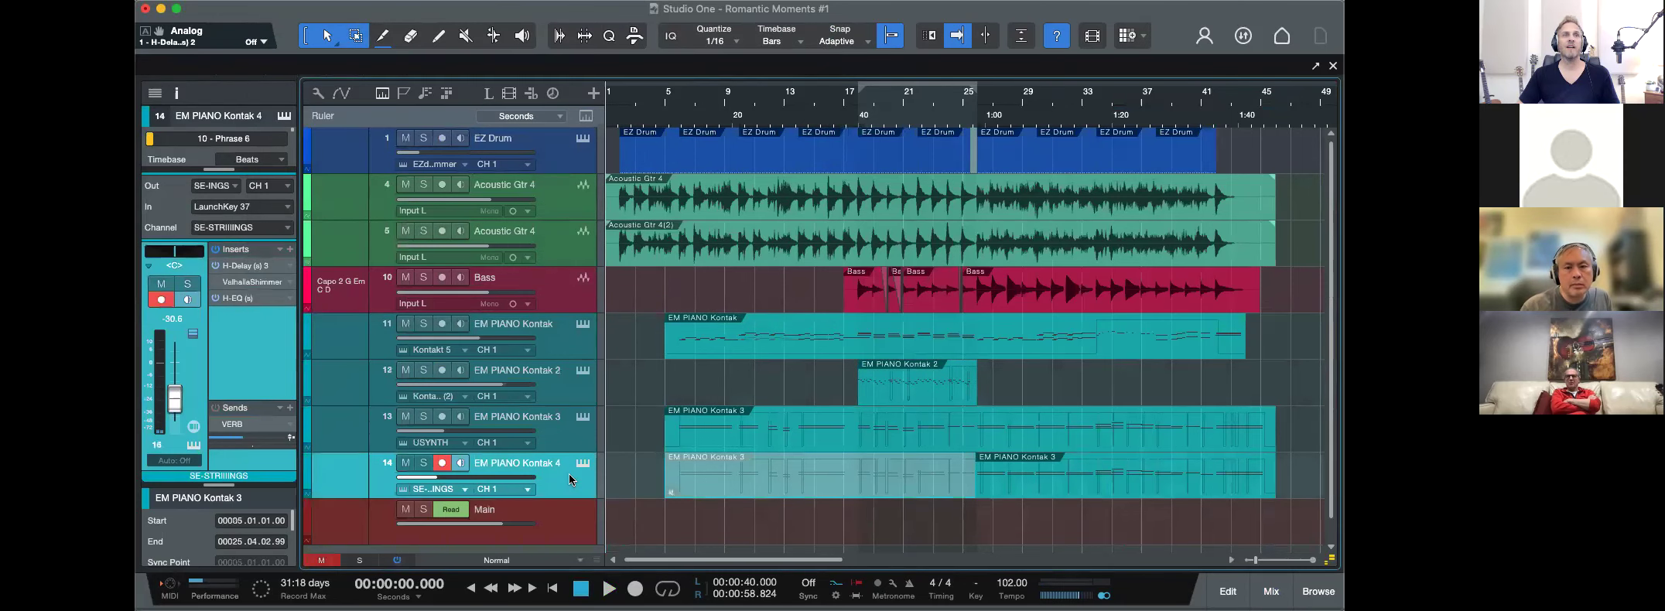
left_click(237, 266)
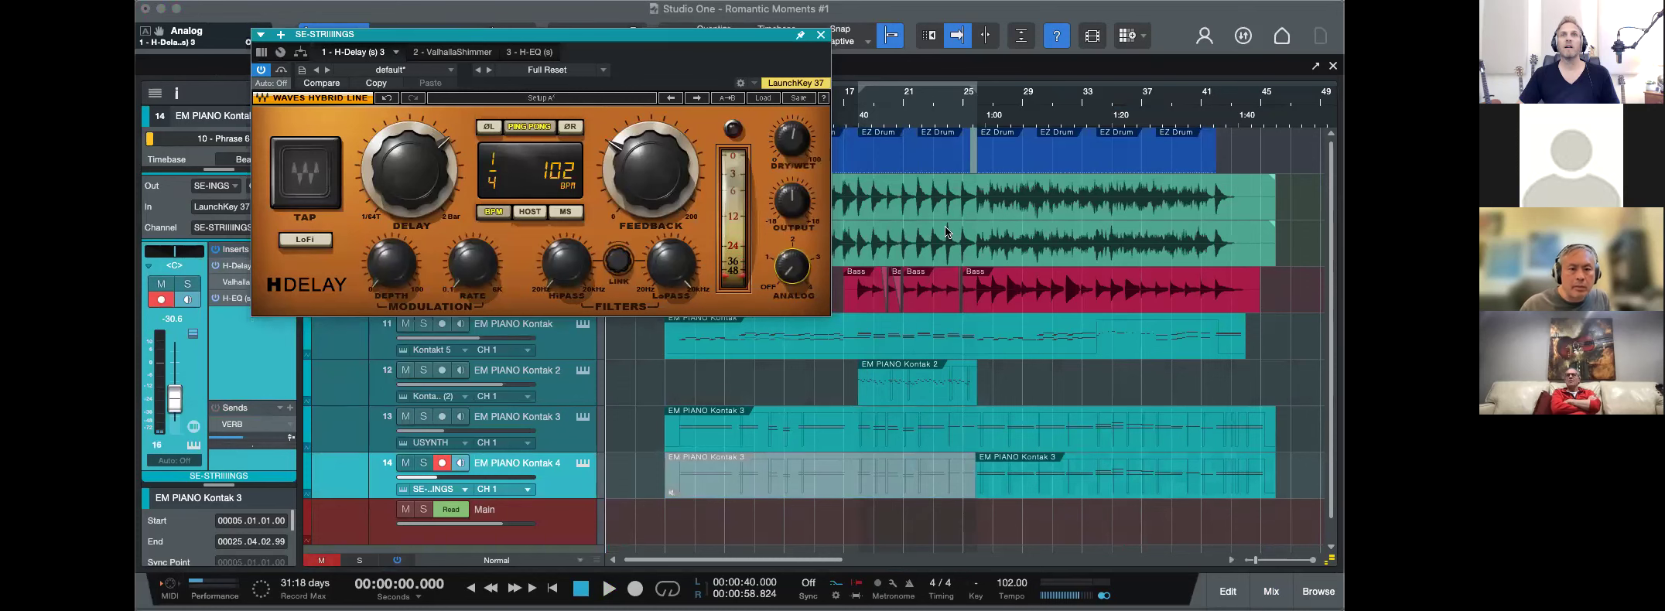
left_click(1007, 113)
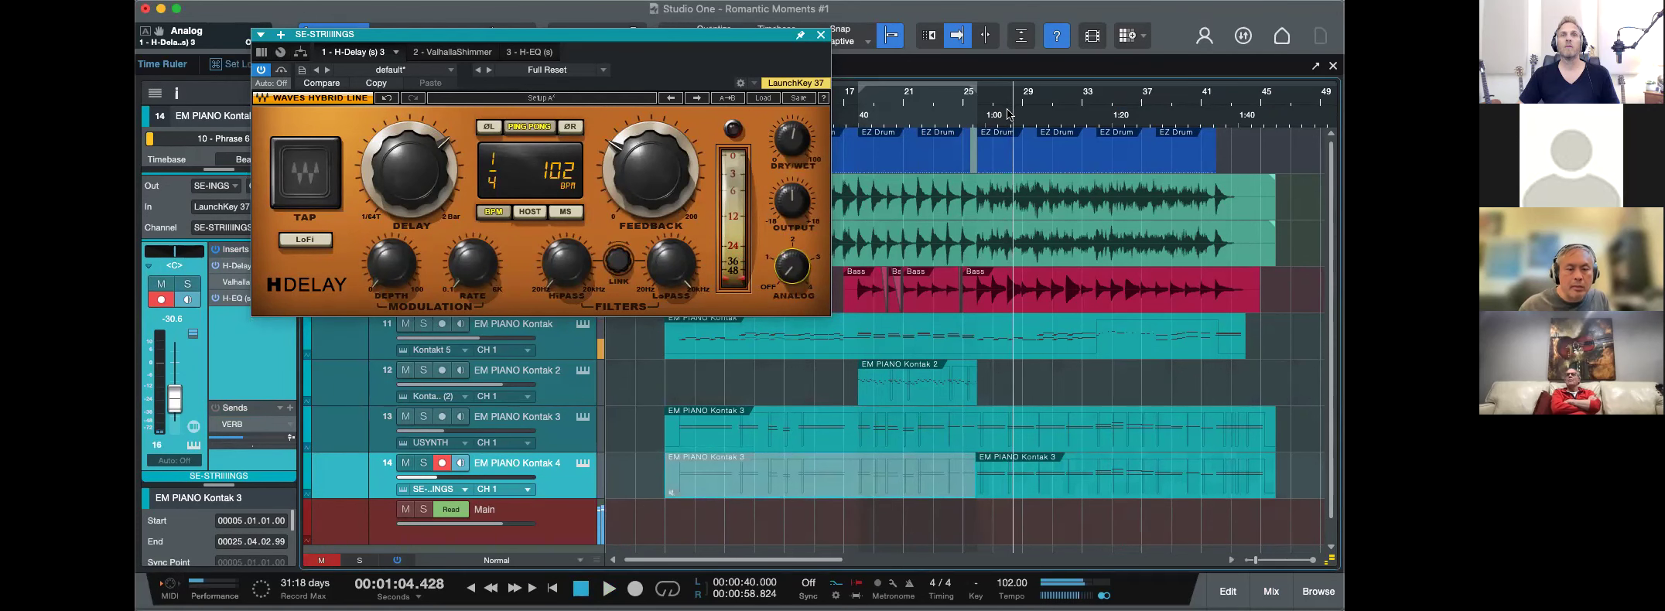
left_click(788, 271)
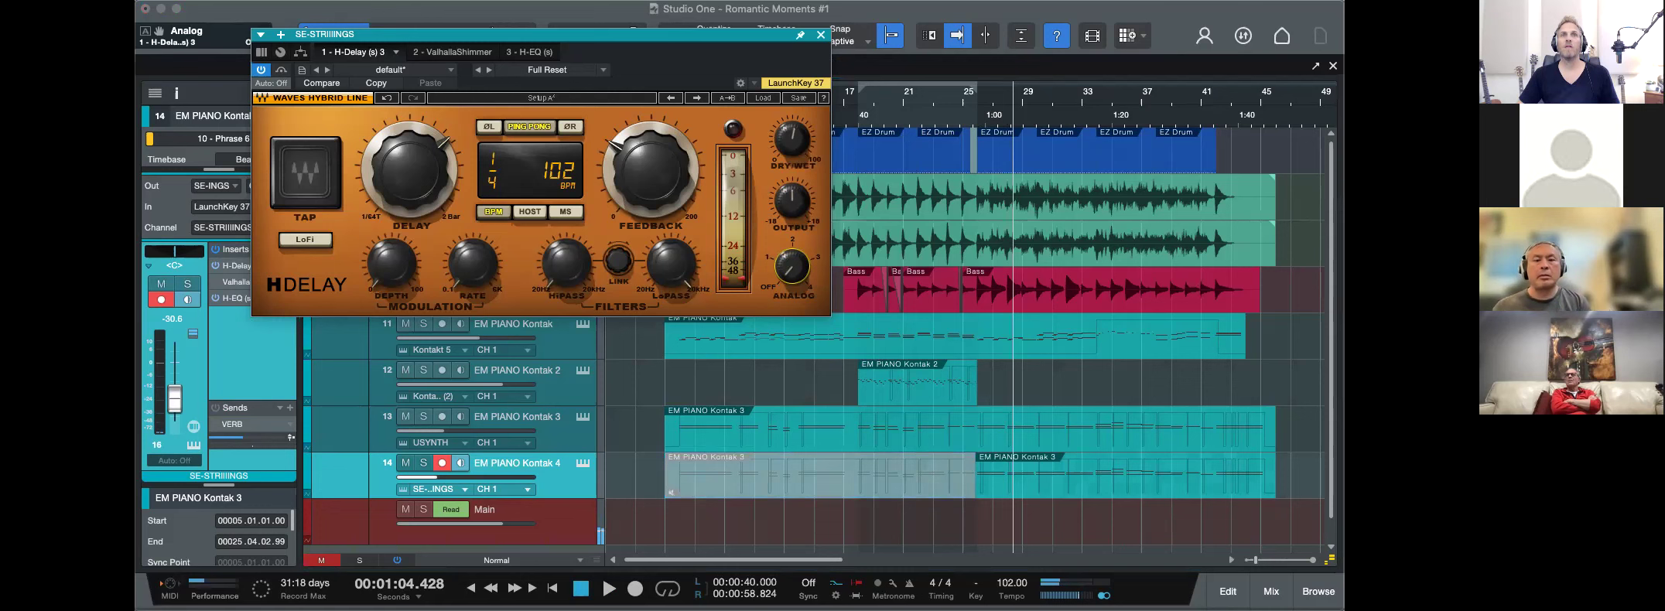
left_click(565, 435)
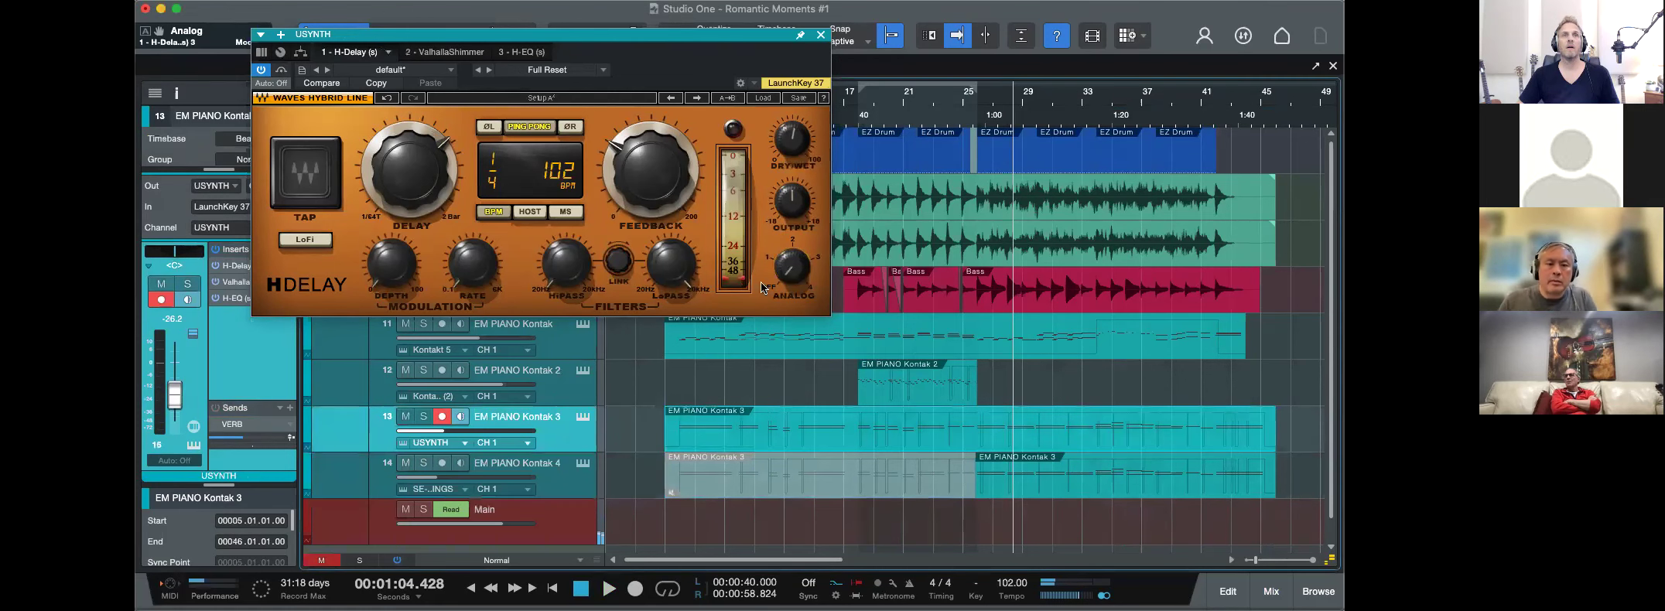
left_click(989, 124)
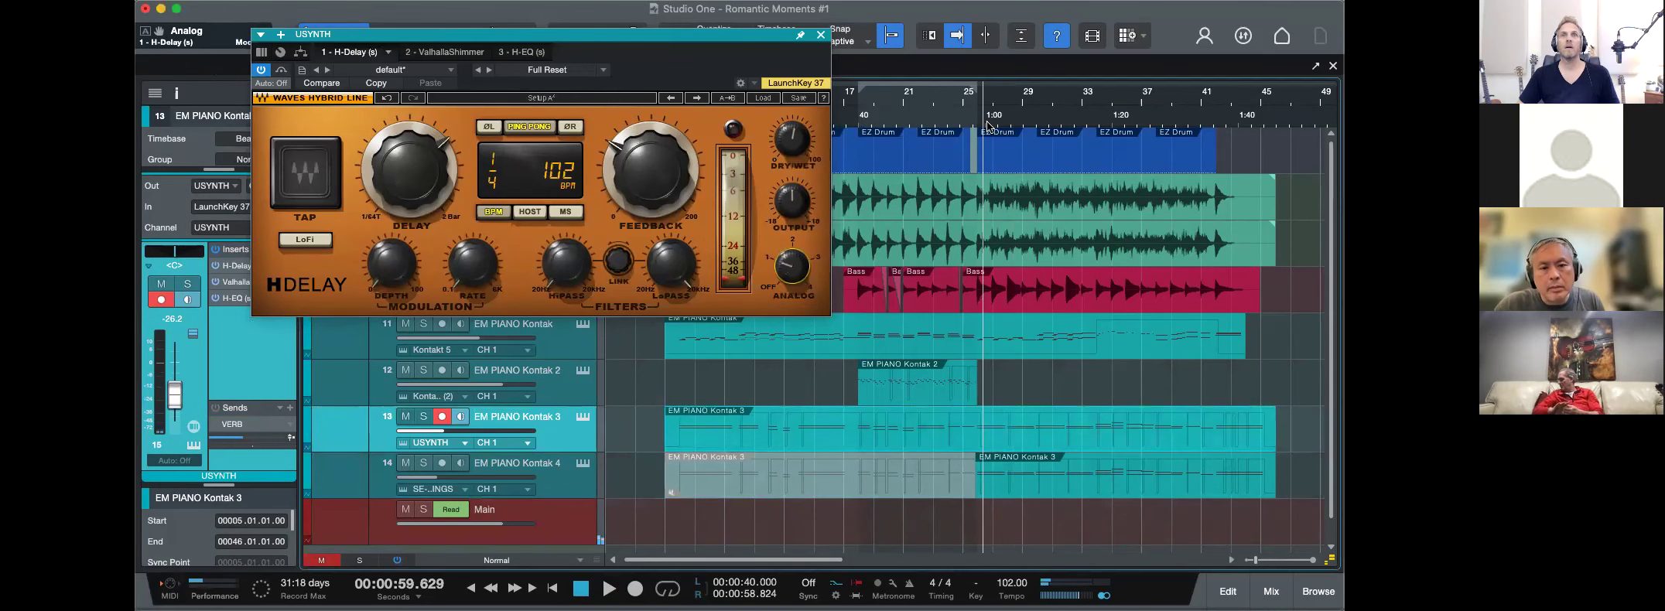
Play from about 43 seconds, set Analog to Mod1 in EM PIANO Kontak 2's H-Delay and close the plug-in.
left_click(880, 108)
key("space")
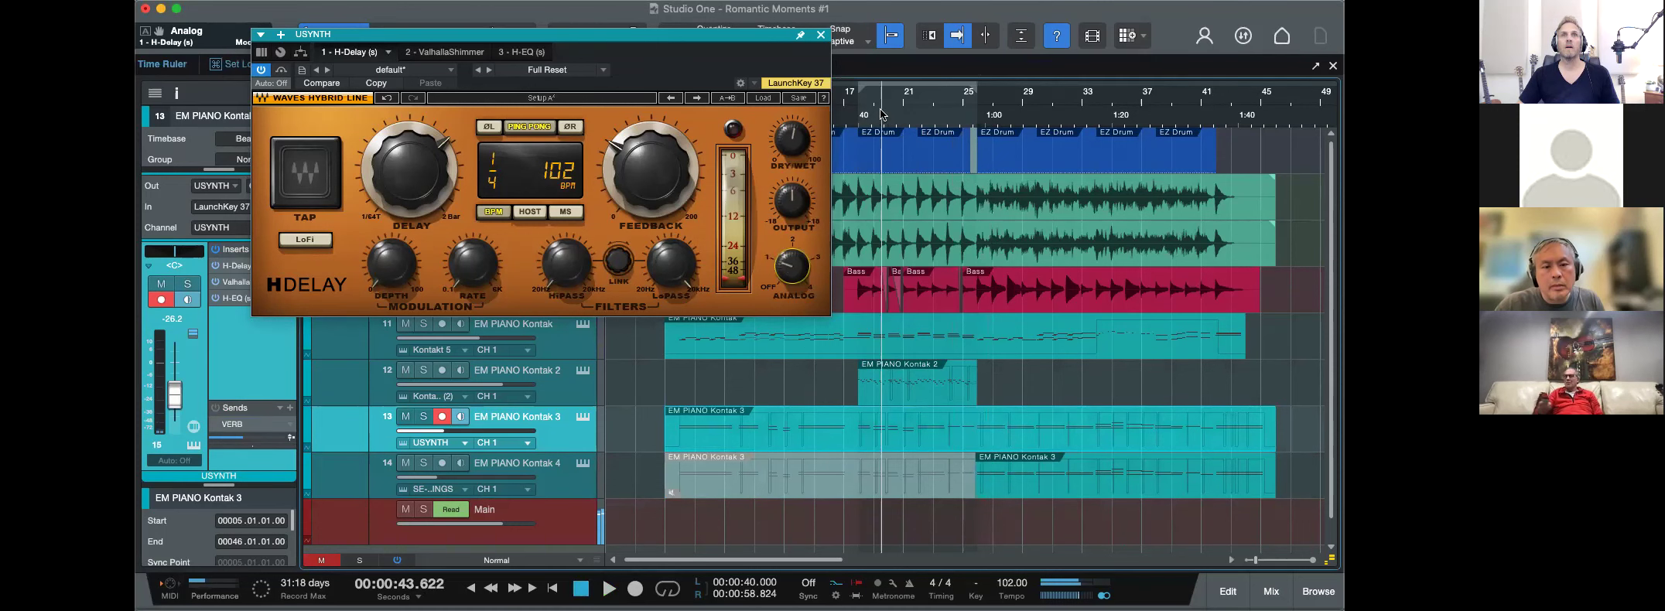
left_click(558, 386)
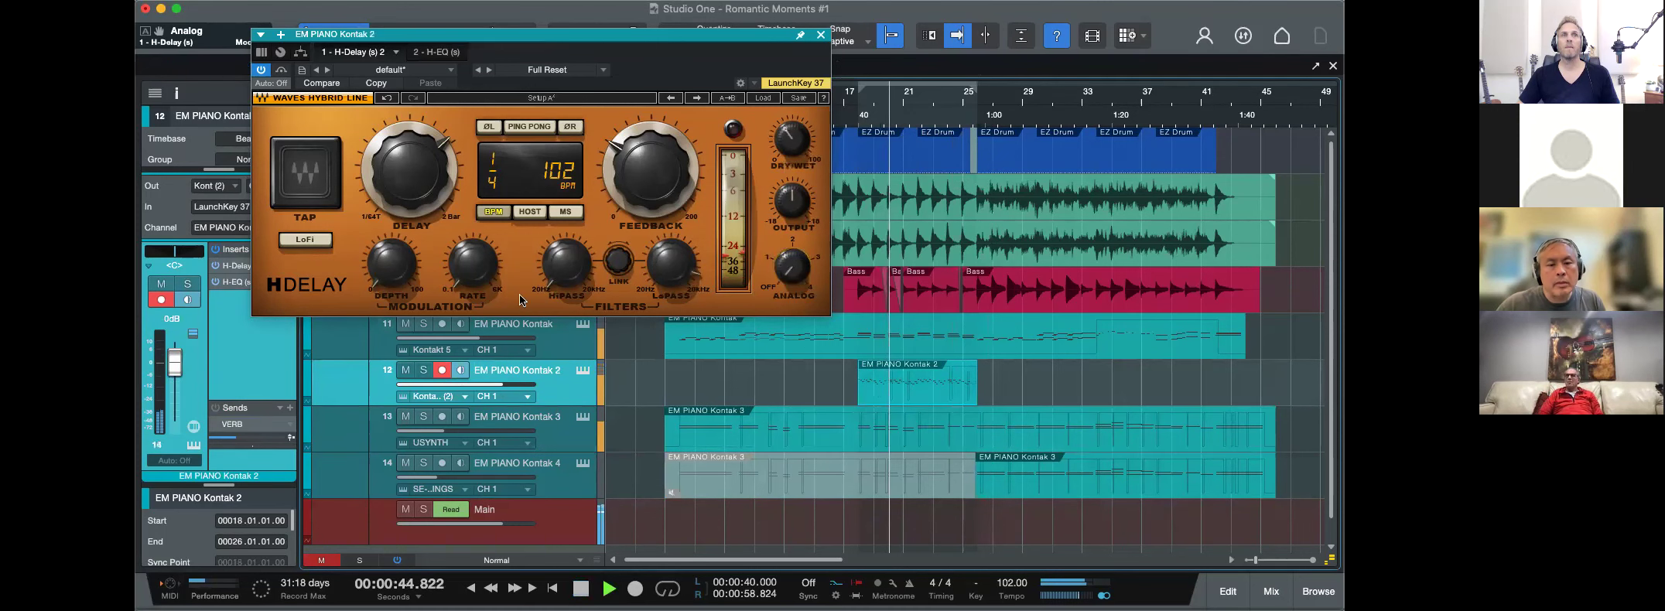
left_click(792, 266)
left_click_drag(793, 276, 794, 263)
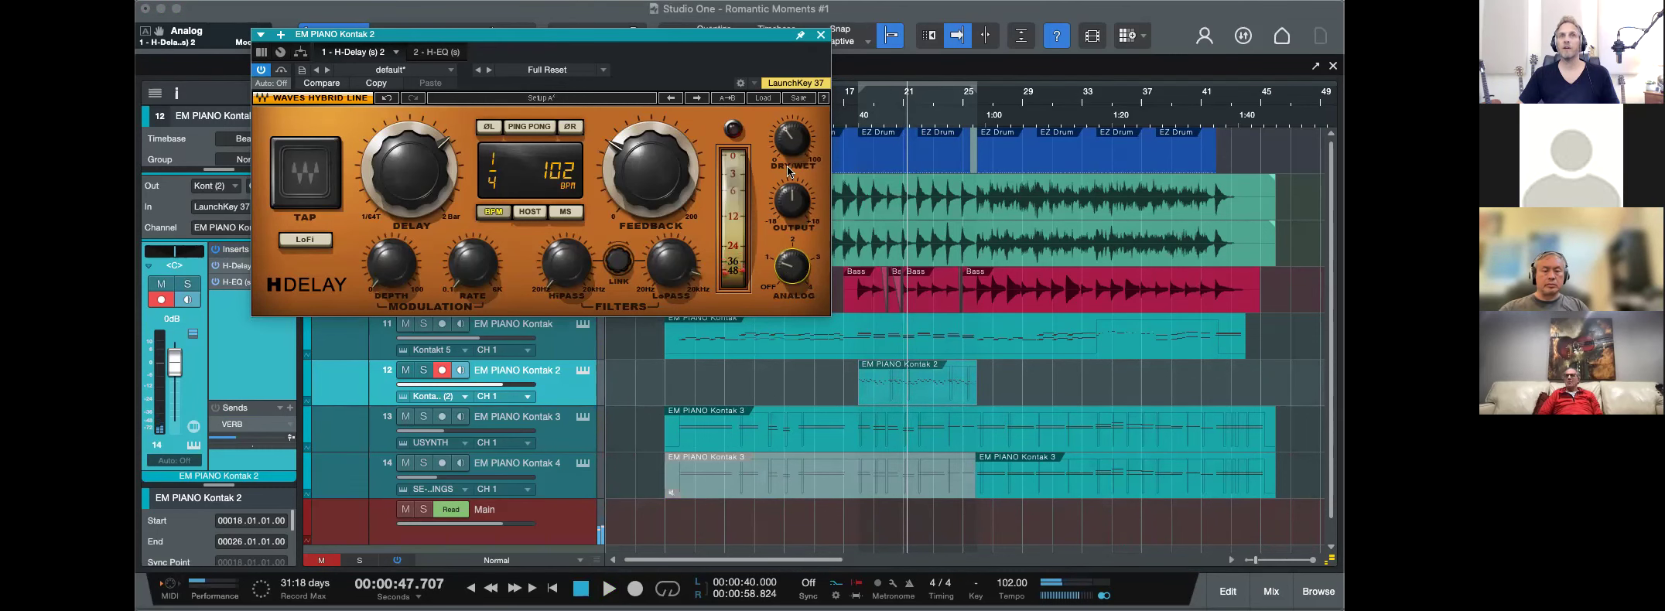
left_click(821, 36)
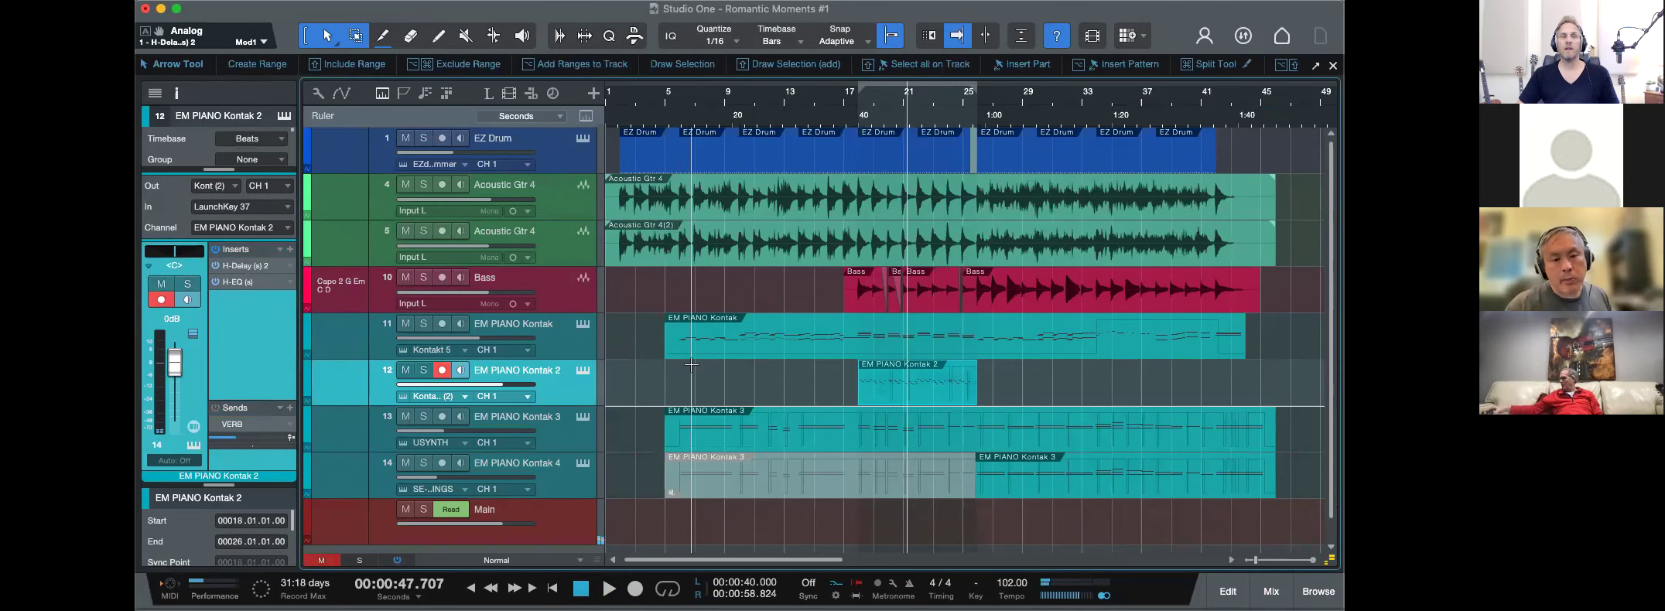
Play the song from near its beginning, and continue listening from about 1:26.
left_click(1216, 118)
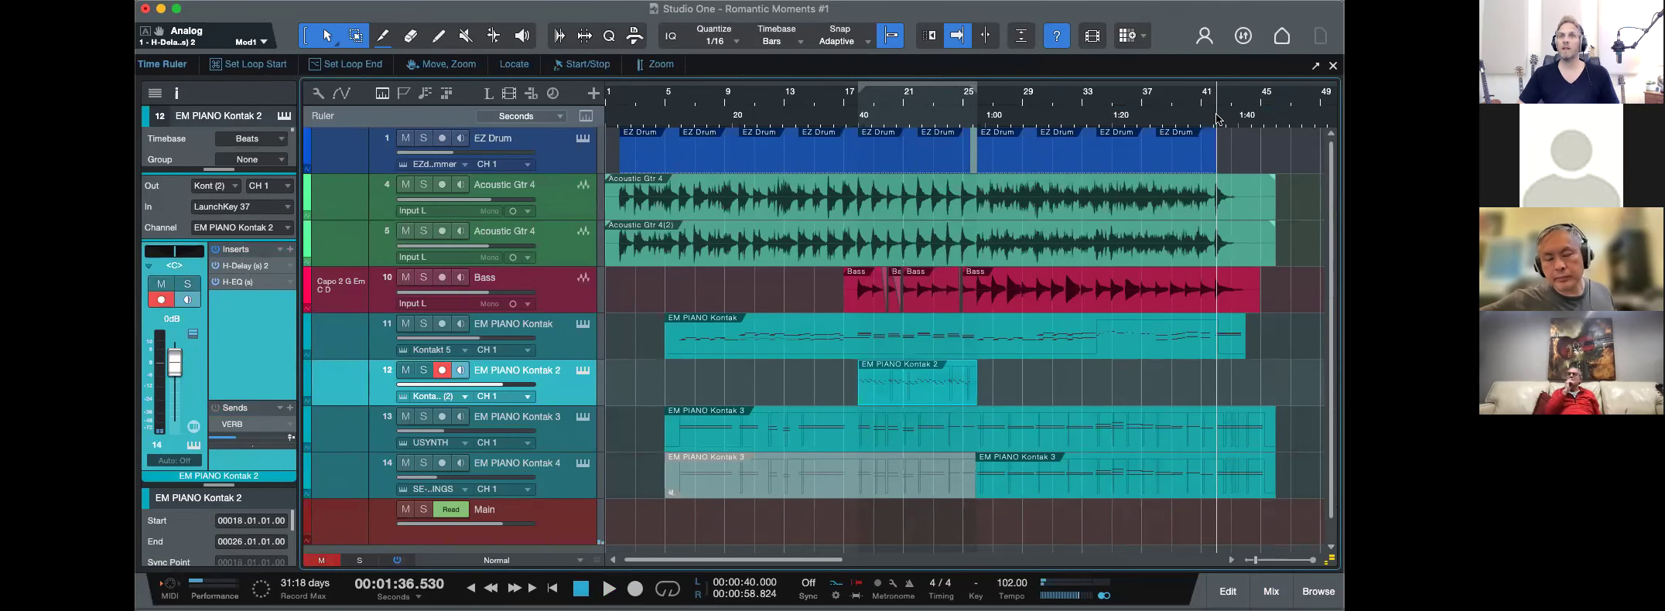
left_click(1210, 110)
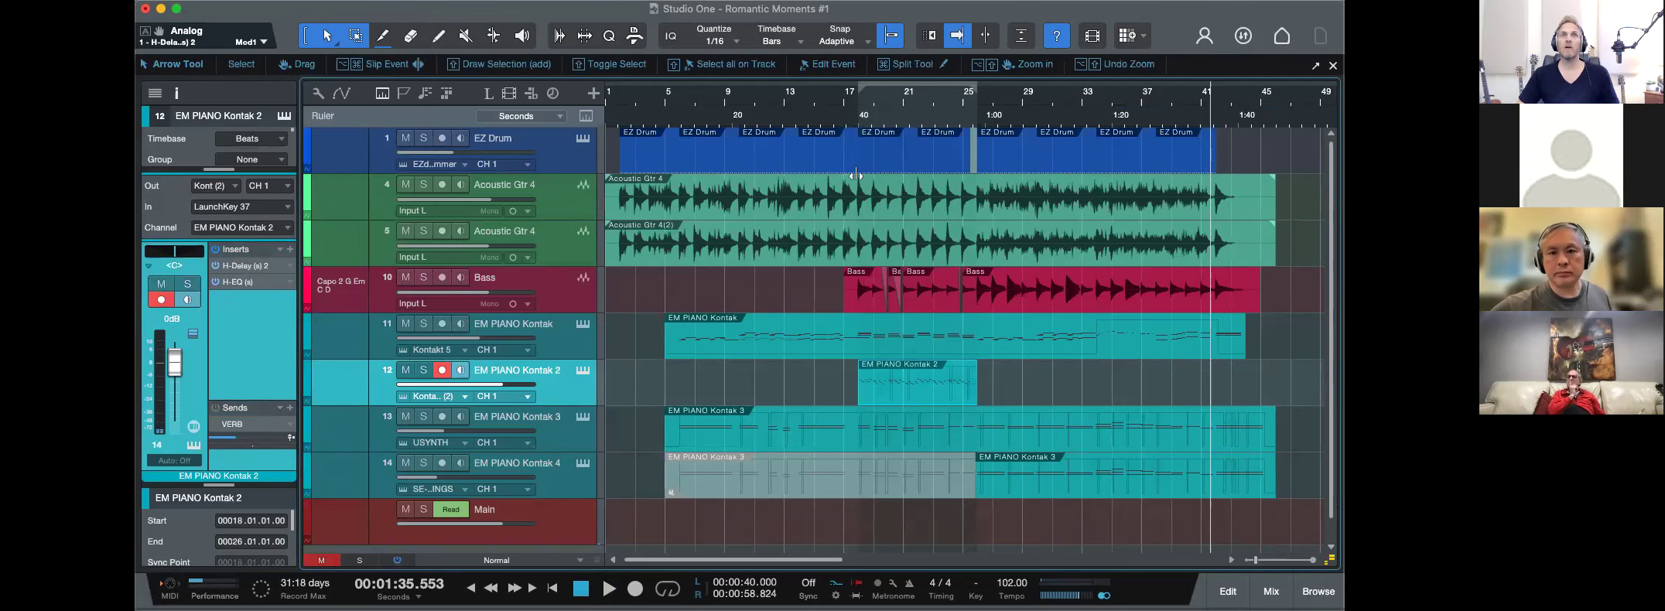
left_click(656, 116)
key("space")
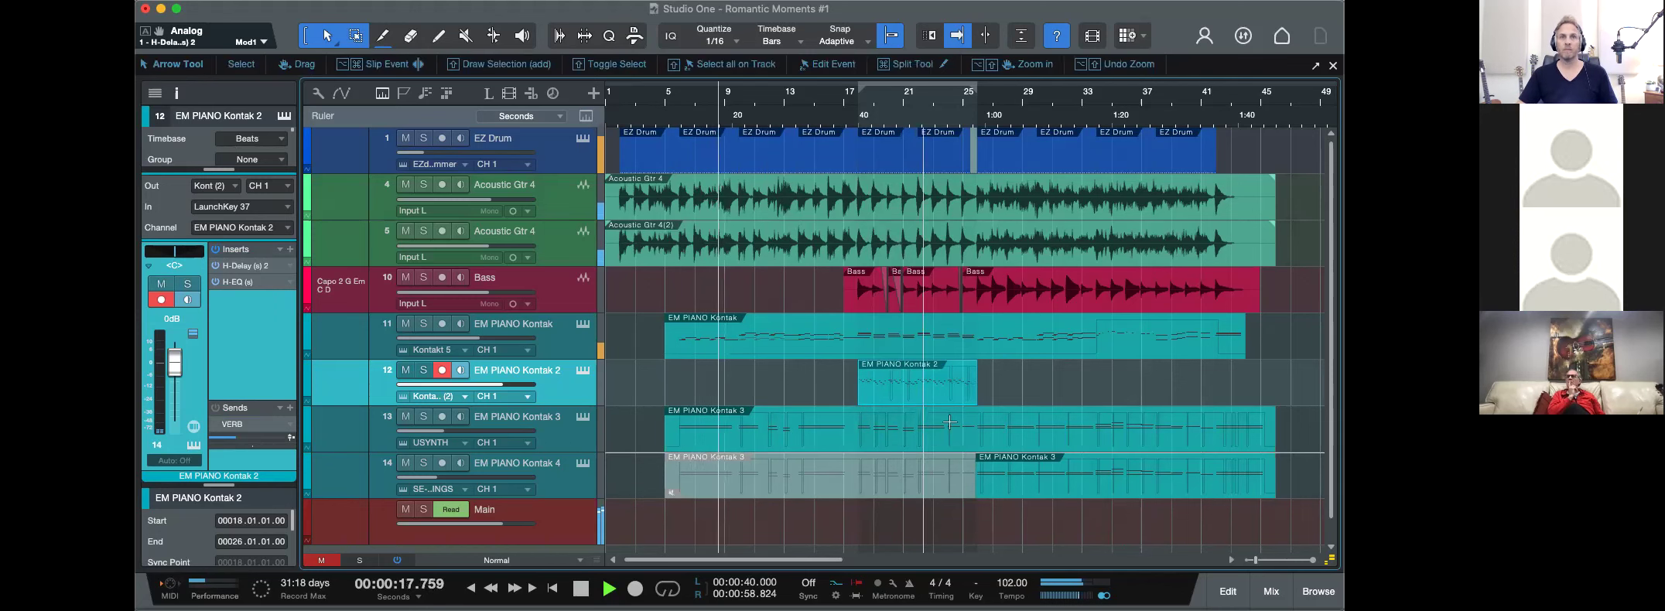
left_click(1148, 96)
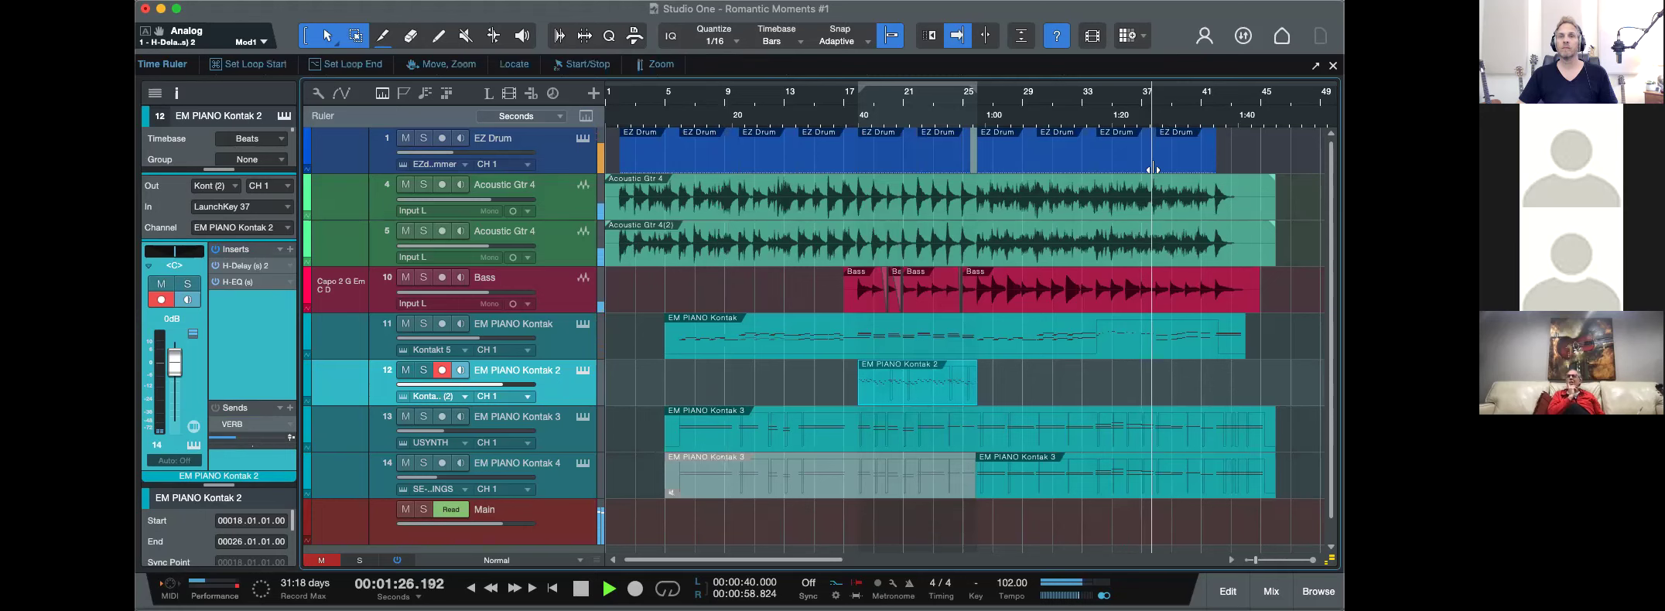
Select the EM PIANO Kontak 3 and EM PIANO Kontak 4 tracks and show the automation for the tracks.
scroll(889, 271, "right", 5)
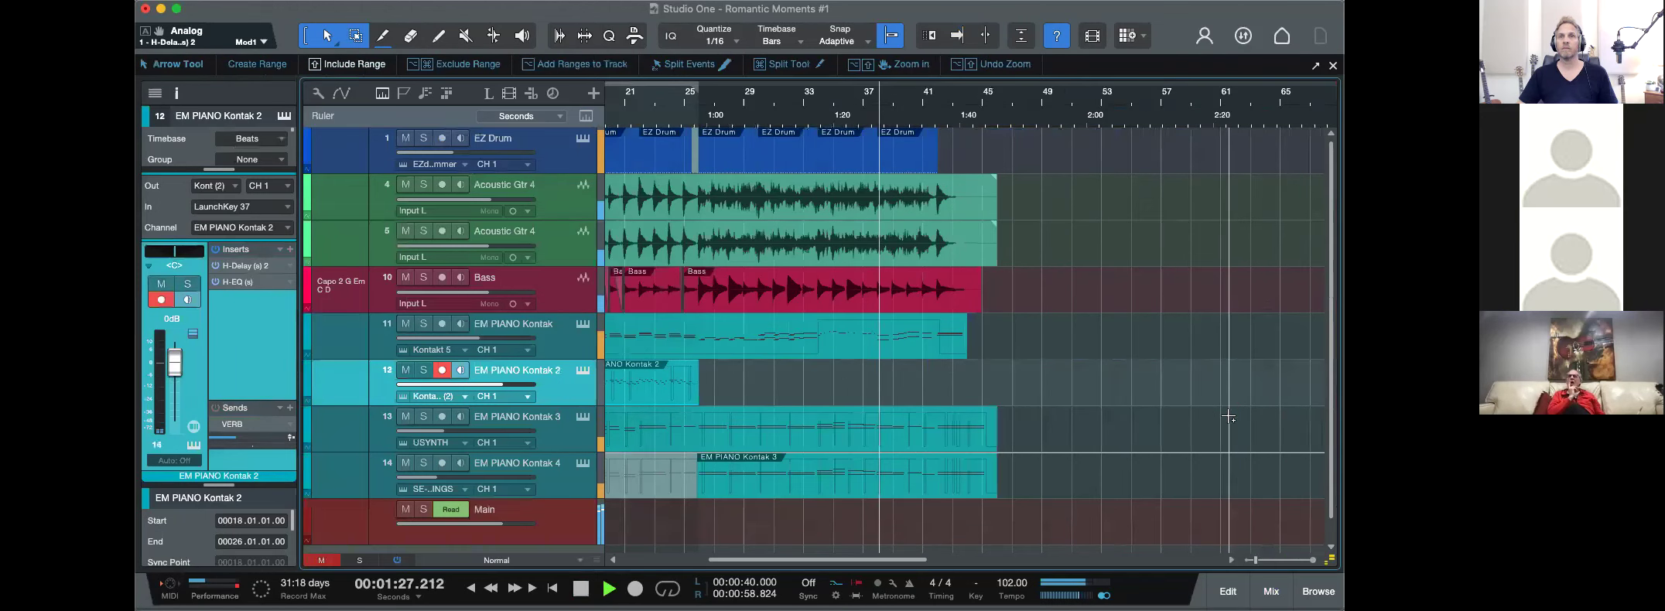
left_click(572, 431)
left_click(567, 479, "shift")
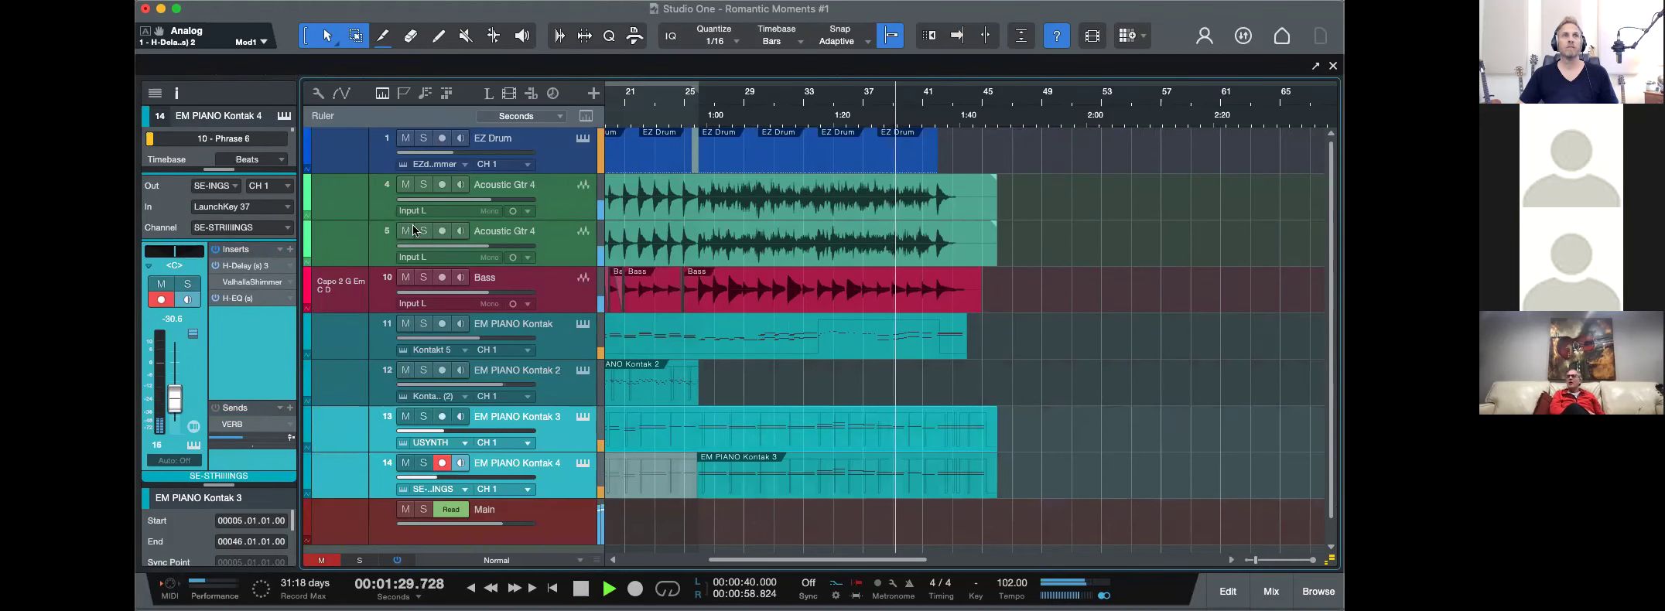
left_click(342, 92)
Add Volume automation to the EM PIANO Kontak 3 track, stop playback and place the playhead at about 1:35.
left_click(441, 432)
left_click(455, 467)
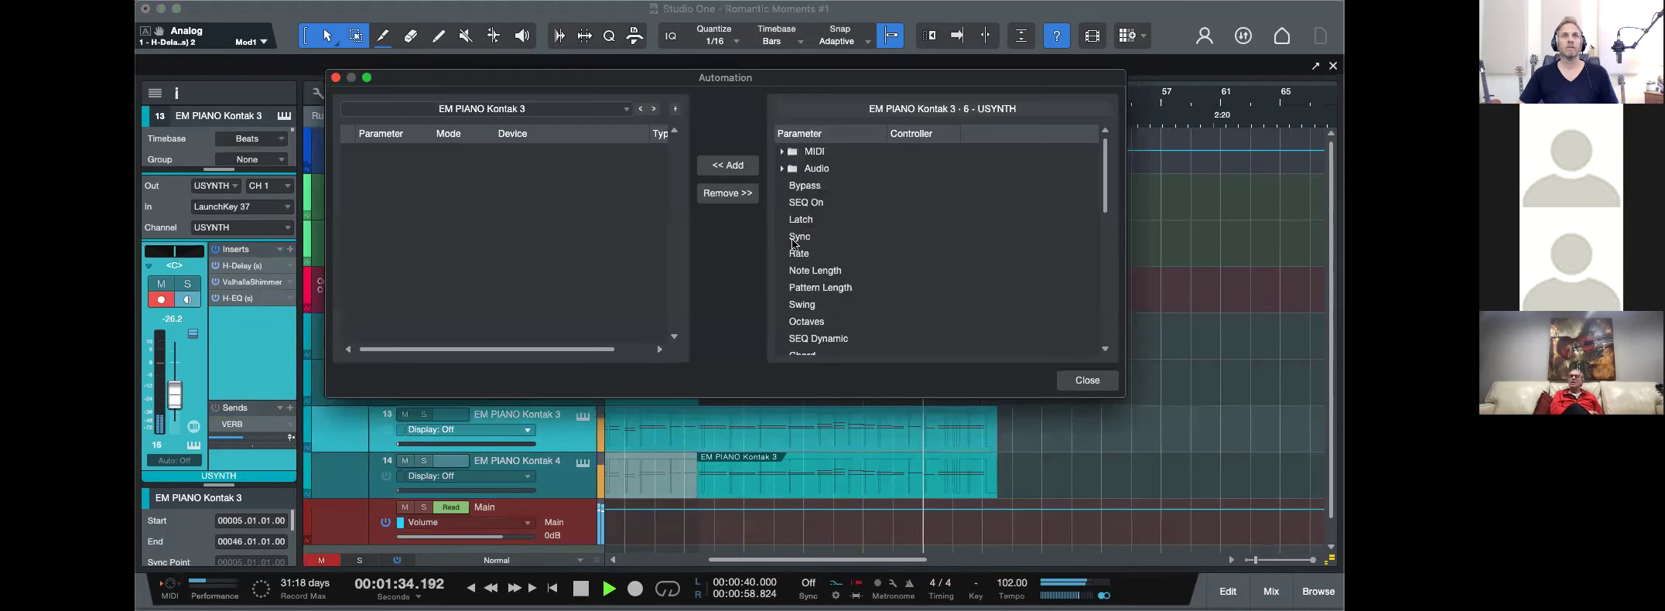
left_click(785, 170)
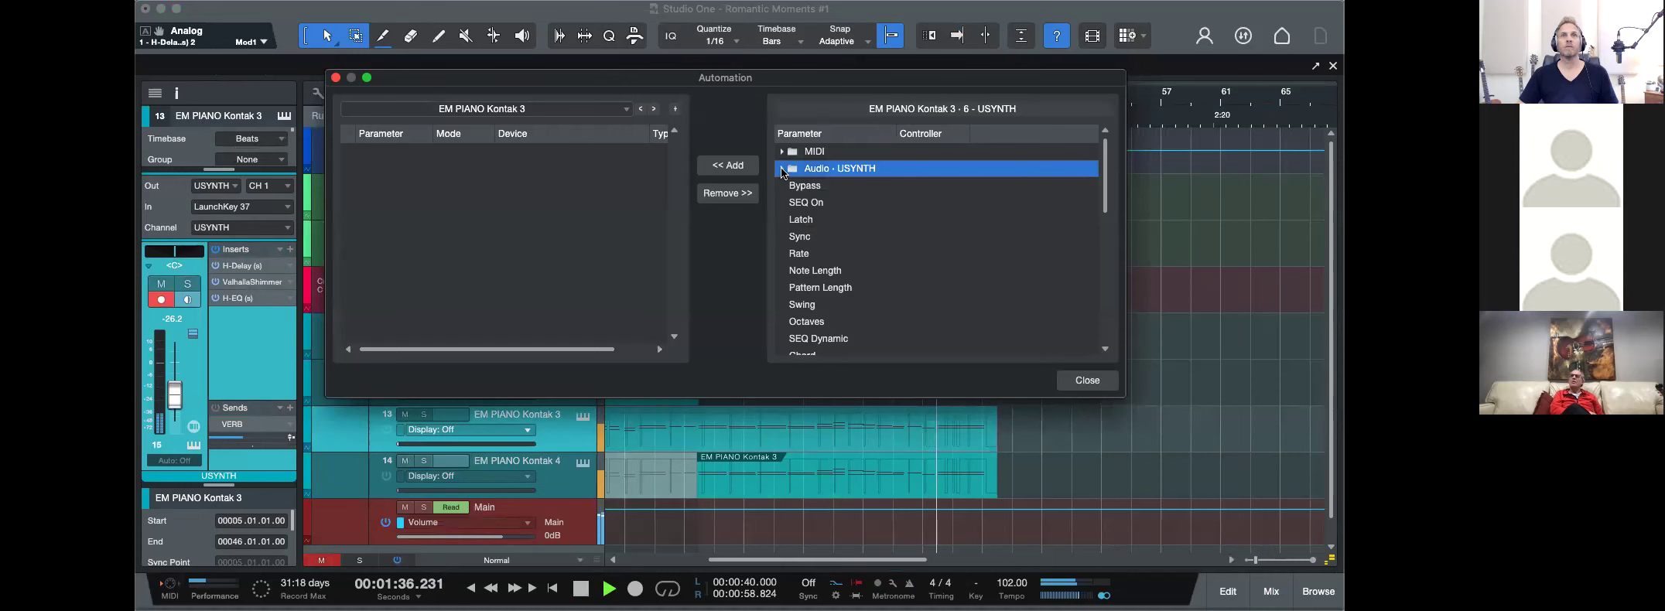
left_click(783, 168)
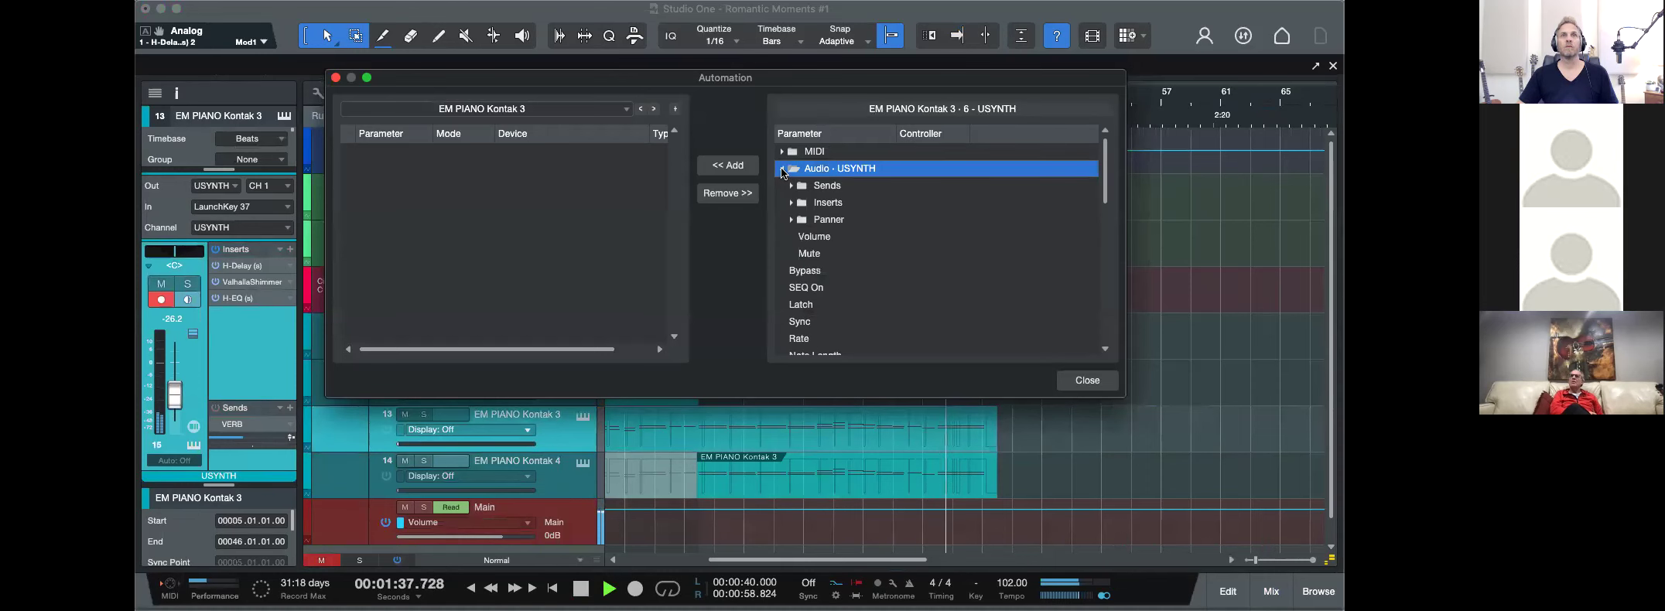
left_click(816, 238)
left_click(741, 168)
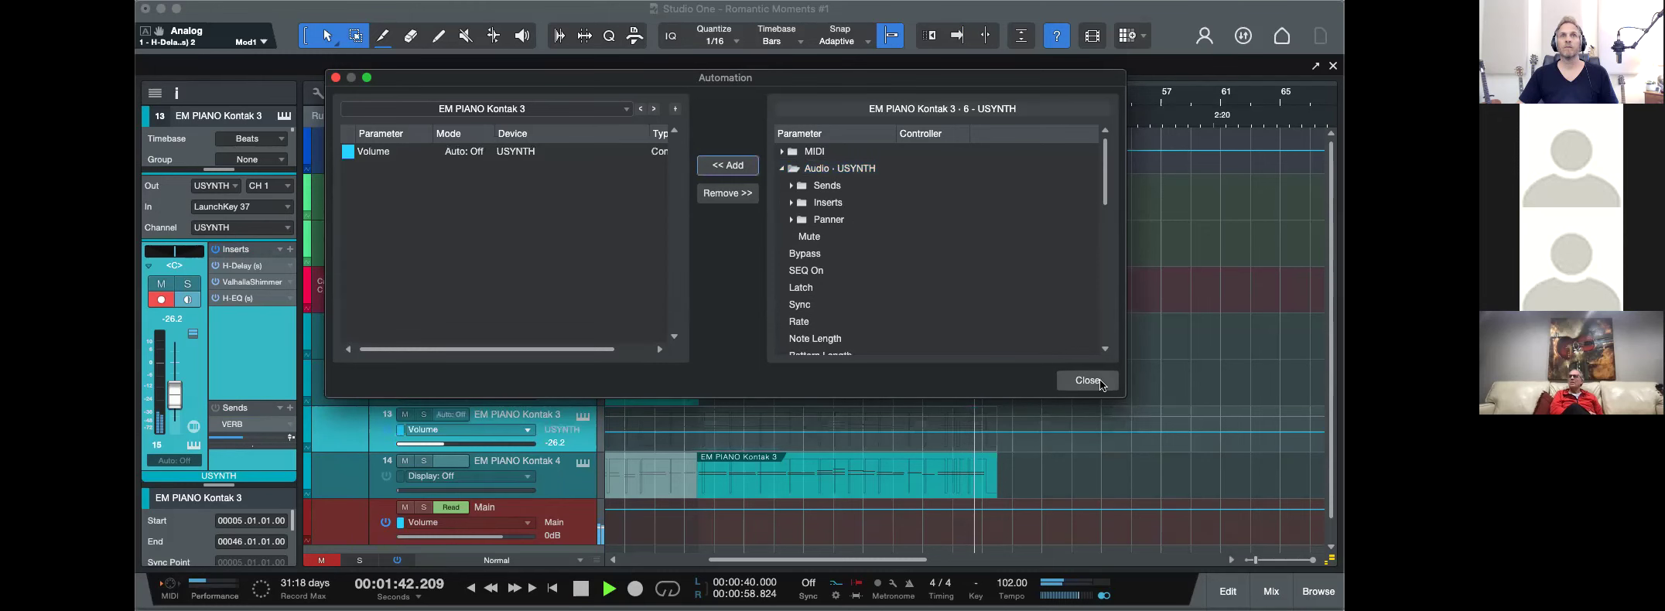
left_click(1086, 382)
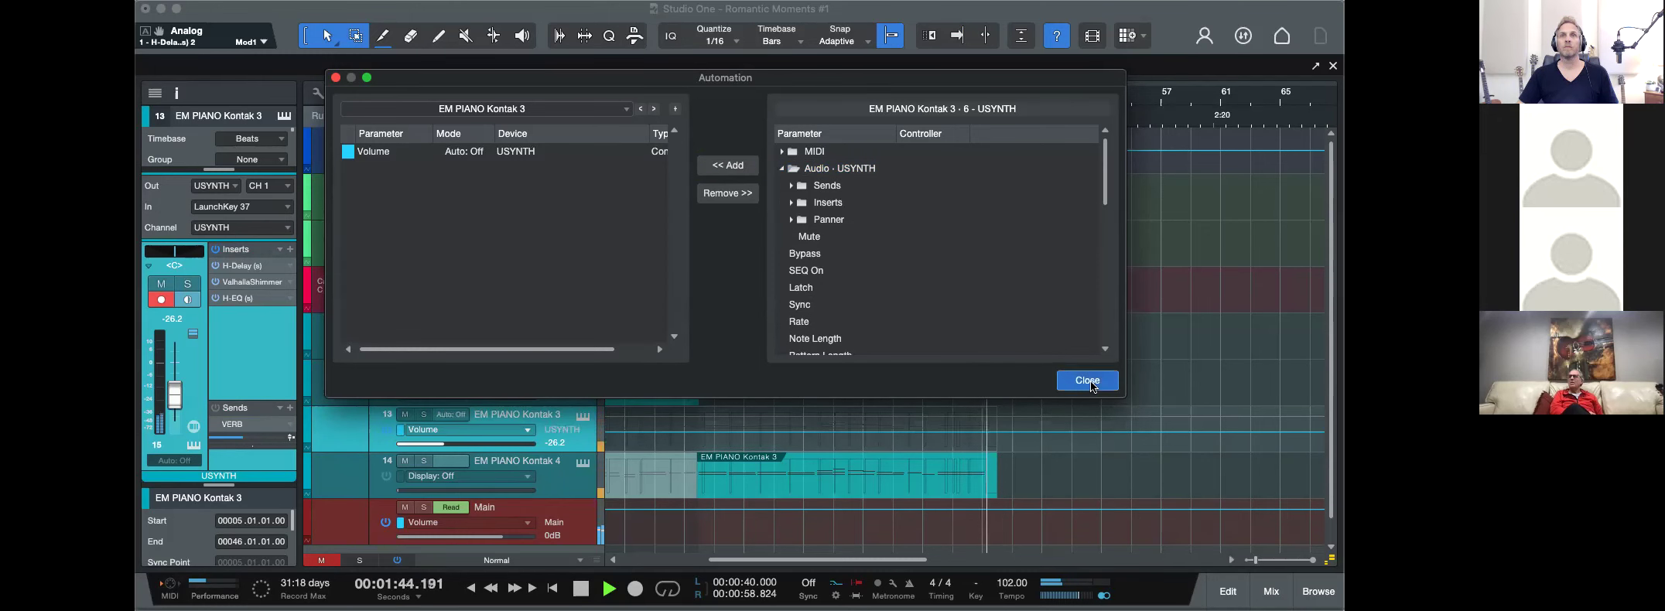
key("space")
left_click(928, 125)
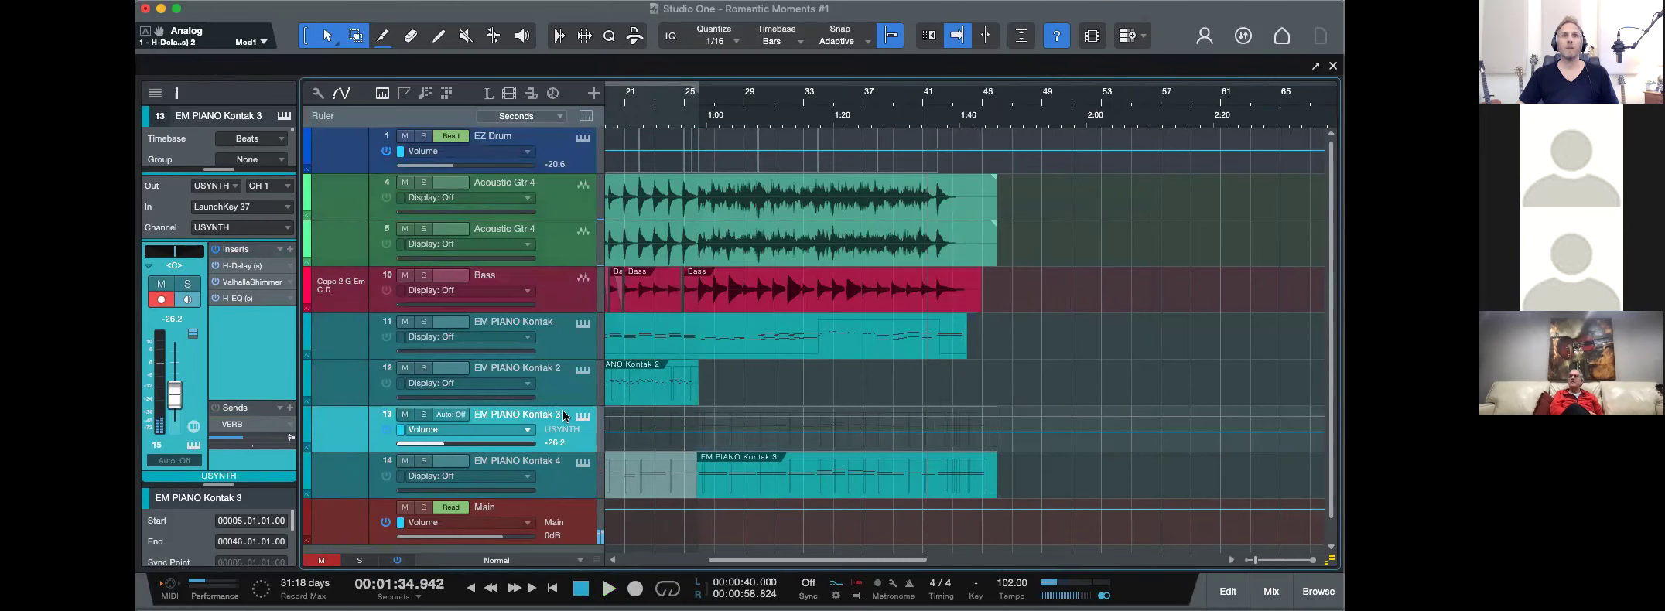
Add Volume automation to the EM PIANO Kontak 4 track.
left_click(563, 485)
left_click(447, 478)
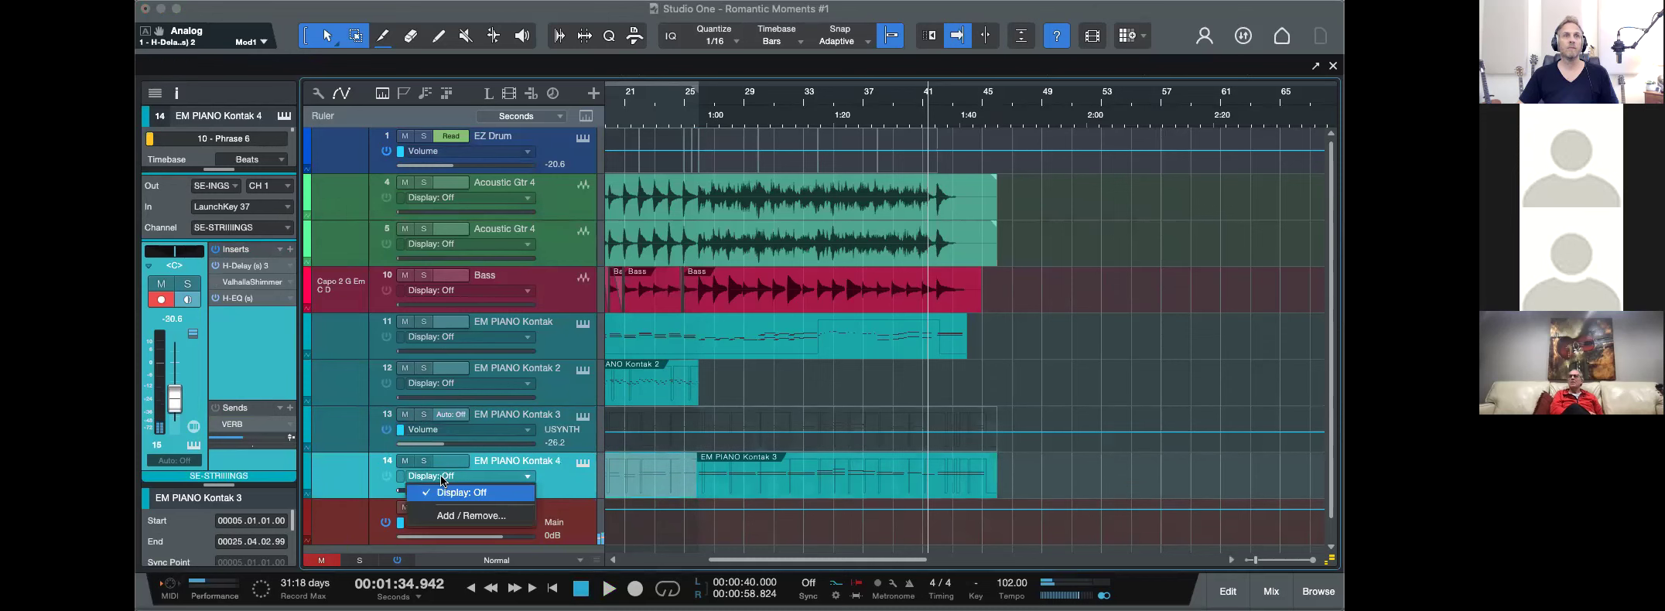
left_click(448, 518)
double_click(833, 172)
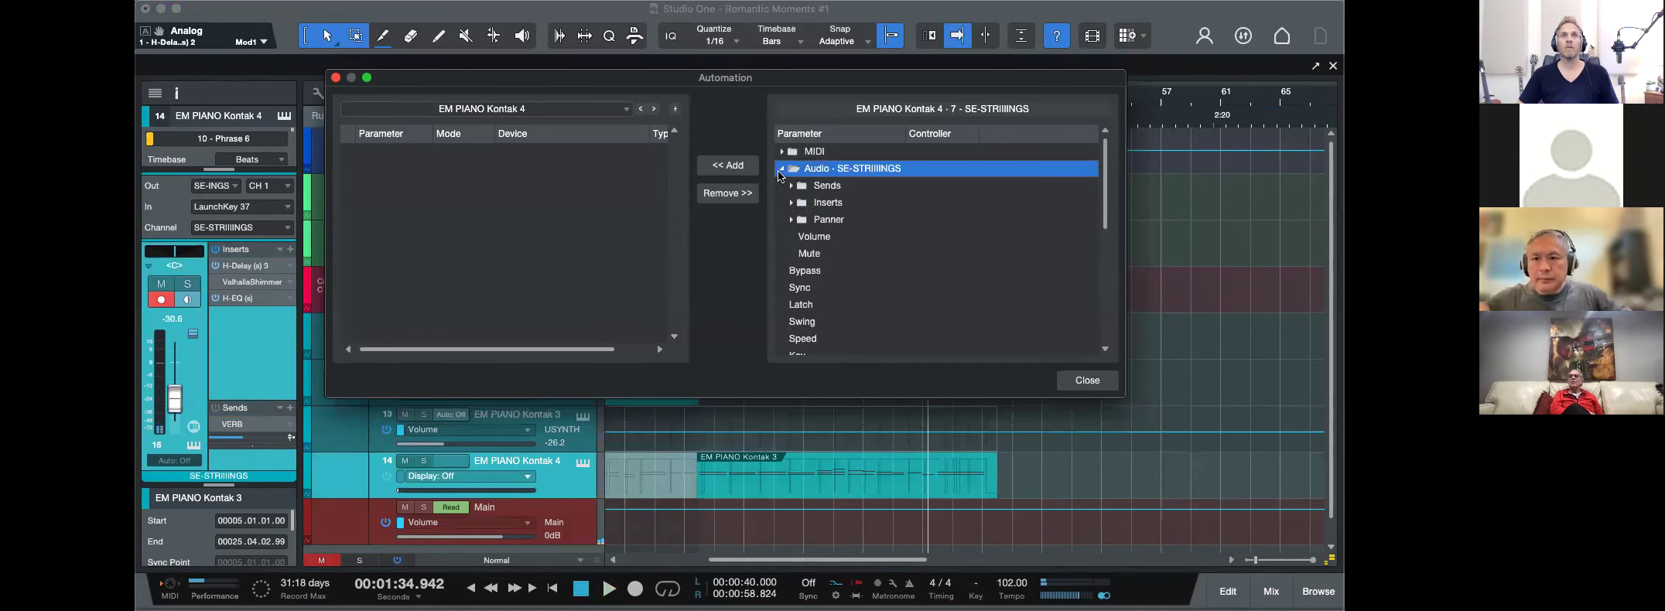
left_click(812, 233)
left_click(728, 165)
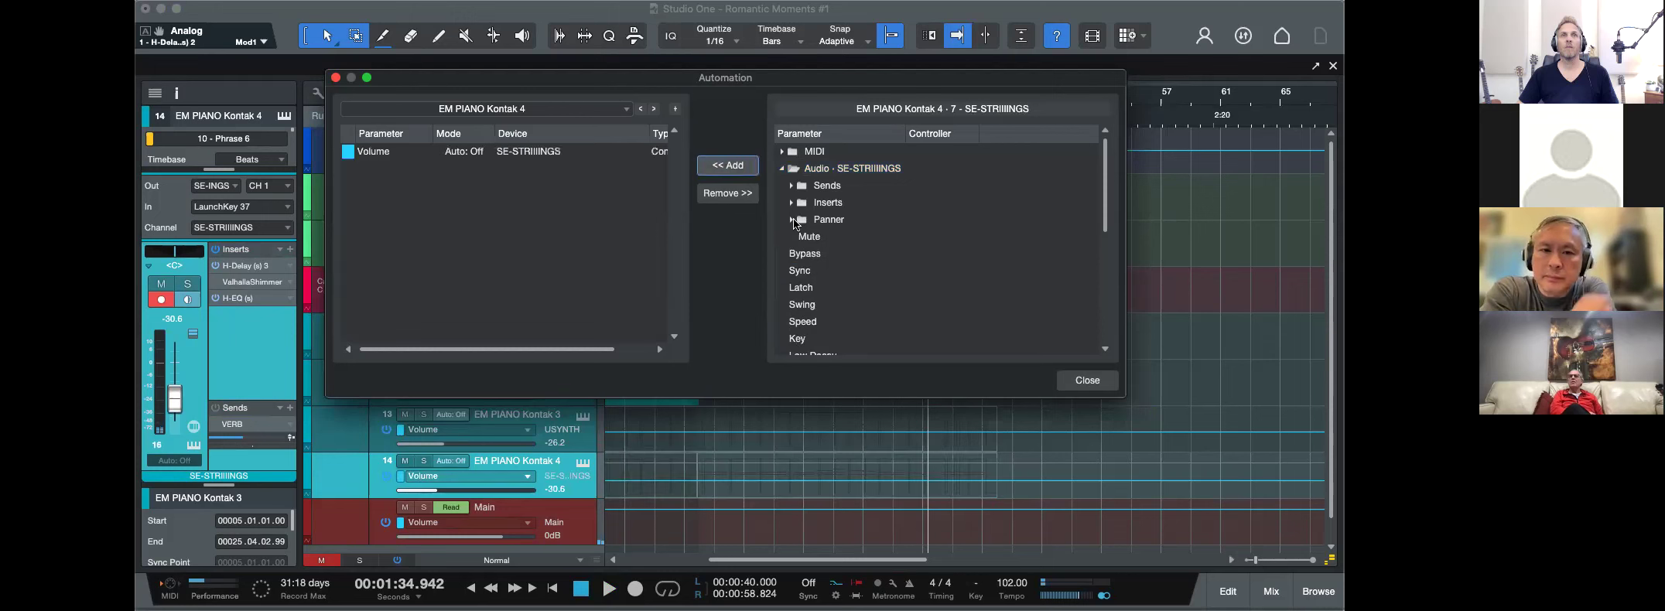
left_click(1087, 380)
Play from about 1:35 and pull the volume automation of EM PIANO Kontak 3 and 4 down to silence between about bars 41 and 47.
left_click(918, 416)
key("space")
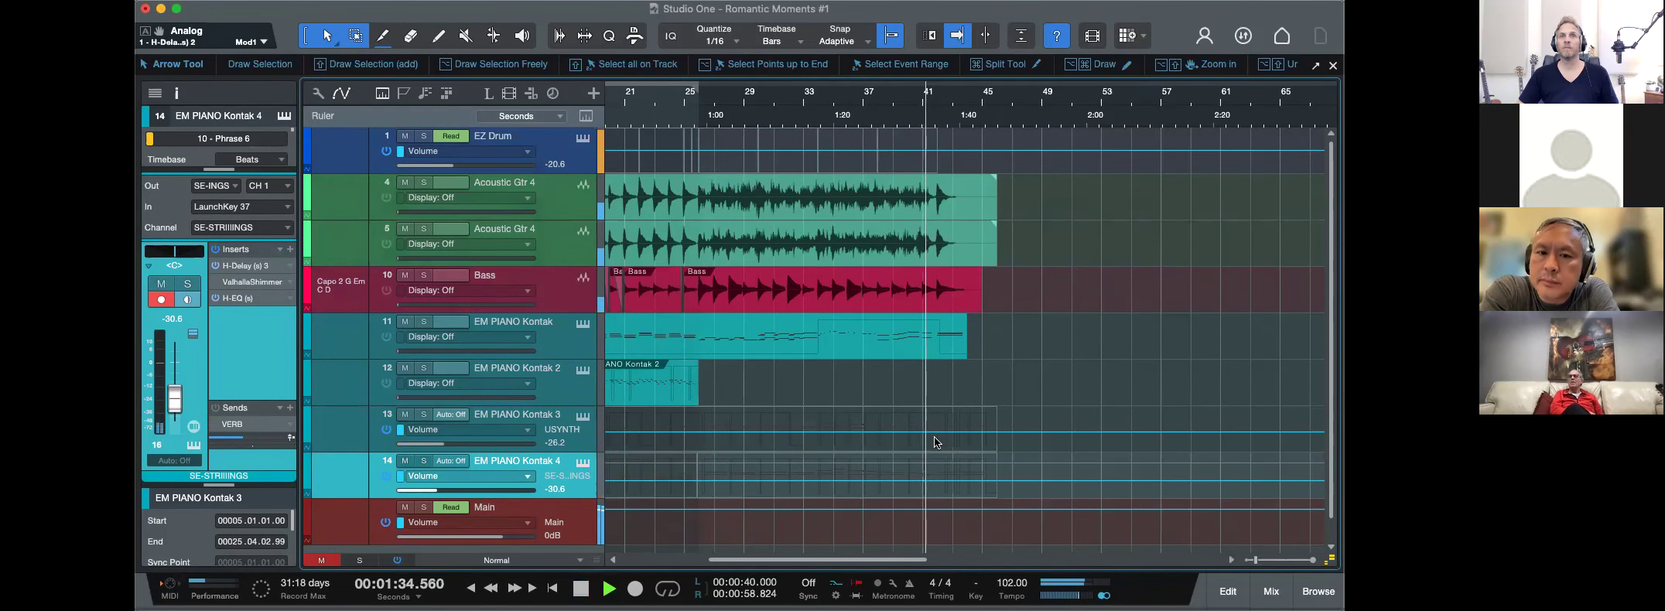
key("space")
mouse_move(933, 419)
left_mouse_down()
mouse_move(1013, 421)
mouse_move(1003, 483)
left_mouse_up()
key("space")
left_click_drag(977, 469, 972, 486)
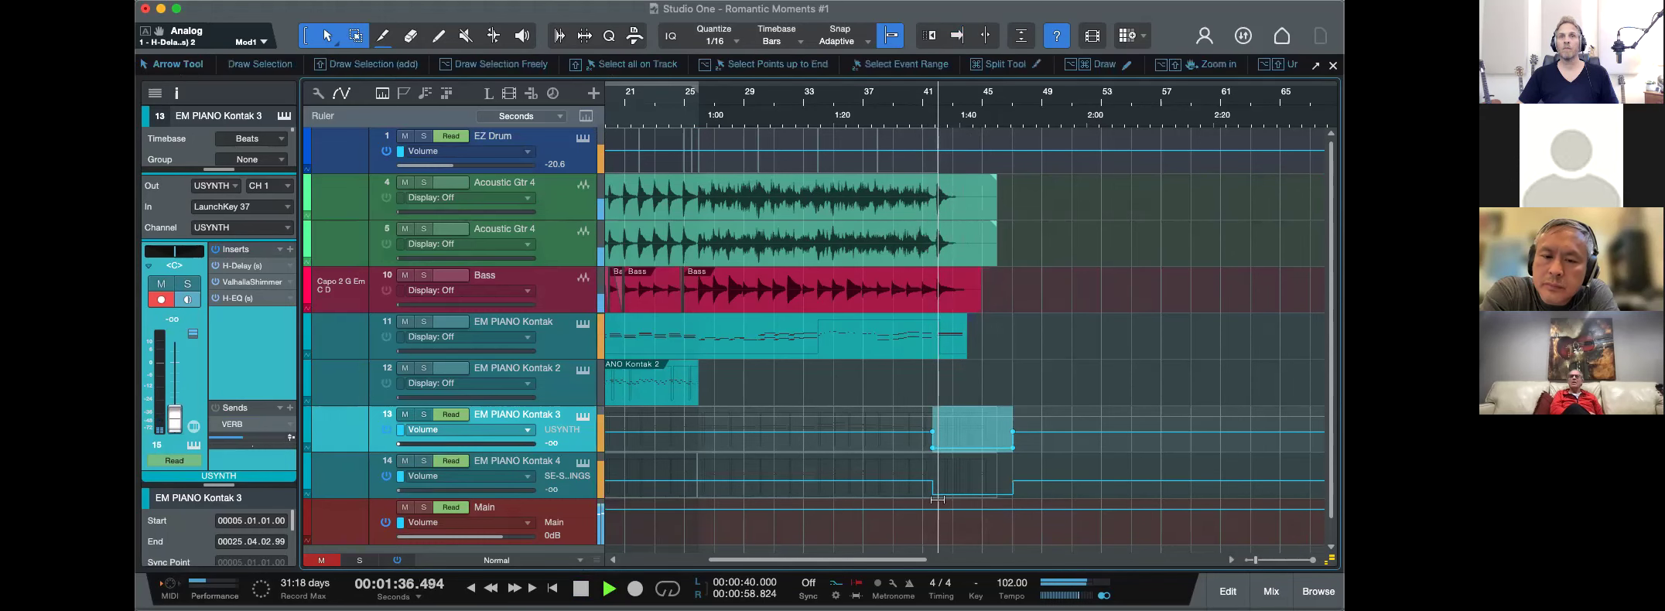
Turn EM PIANO Kontak 3's volume drop into a gradual fade ending near bar 45, and add a matching silent point on EM PIANO Kontak 4.
key("3")
scroll(974, 481, "up", 1)
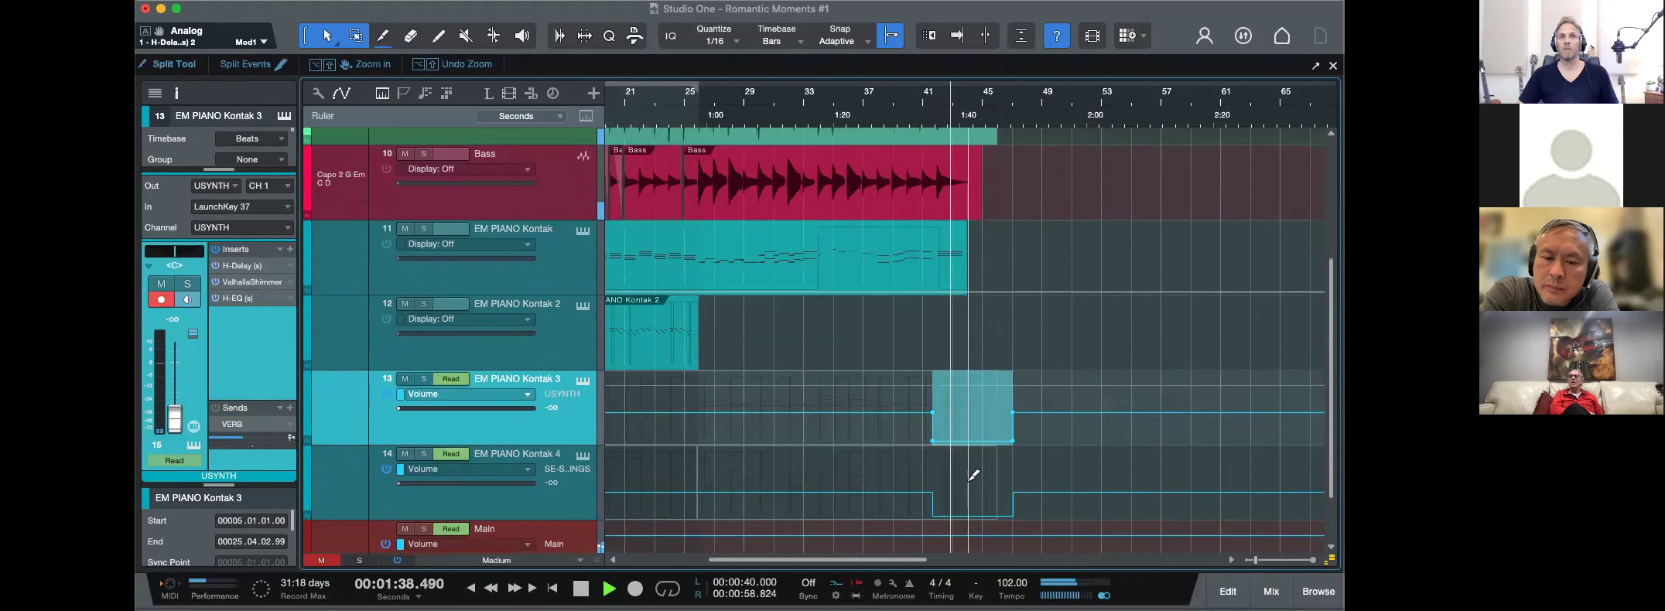
key("space")
left_click_drag(932, 441, 978, 442)
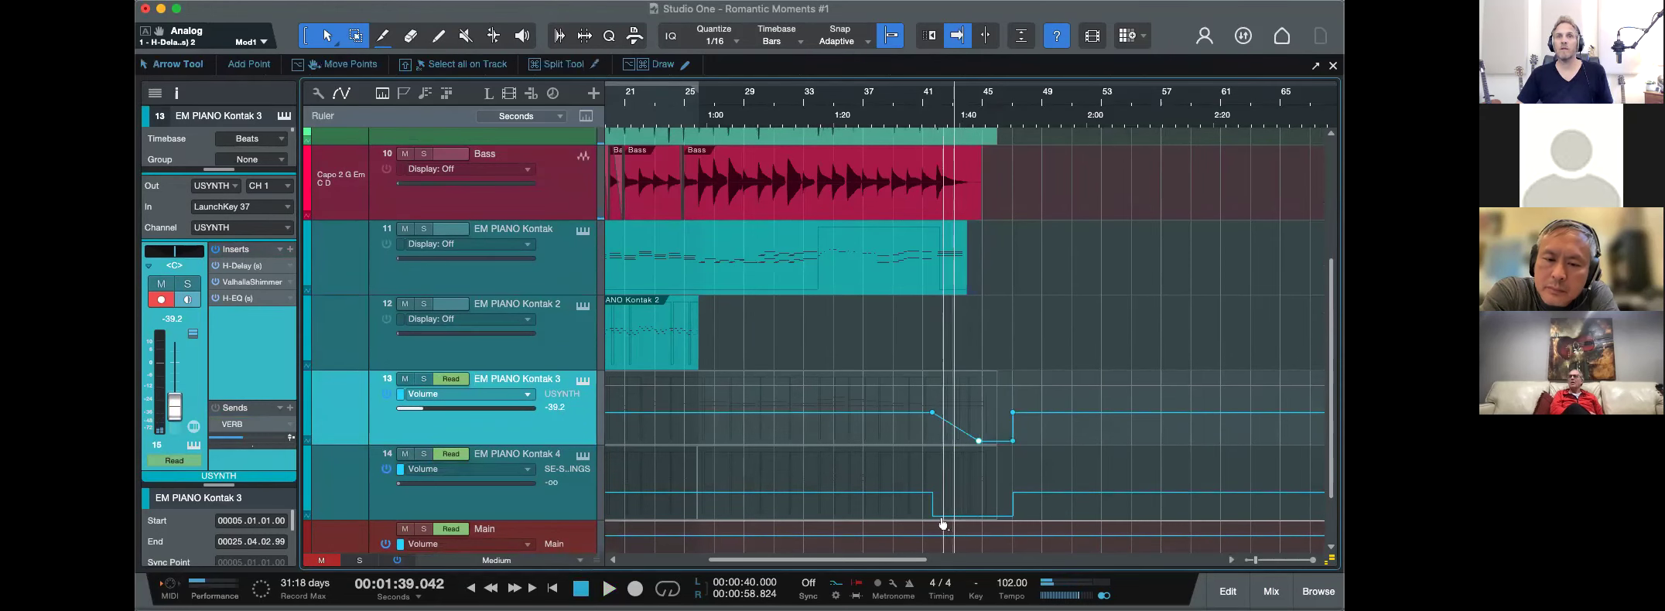
left_click(978, 516, "super")
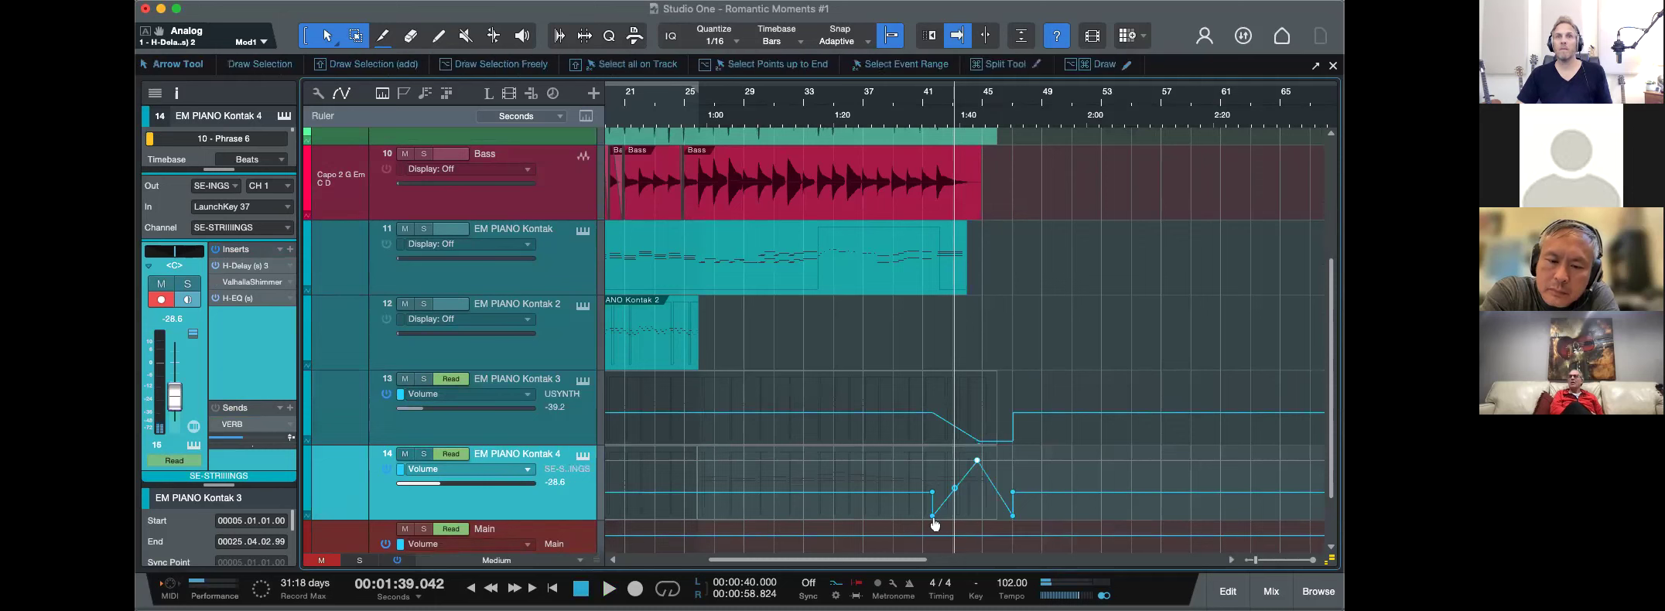
key("super+z")
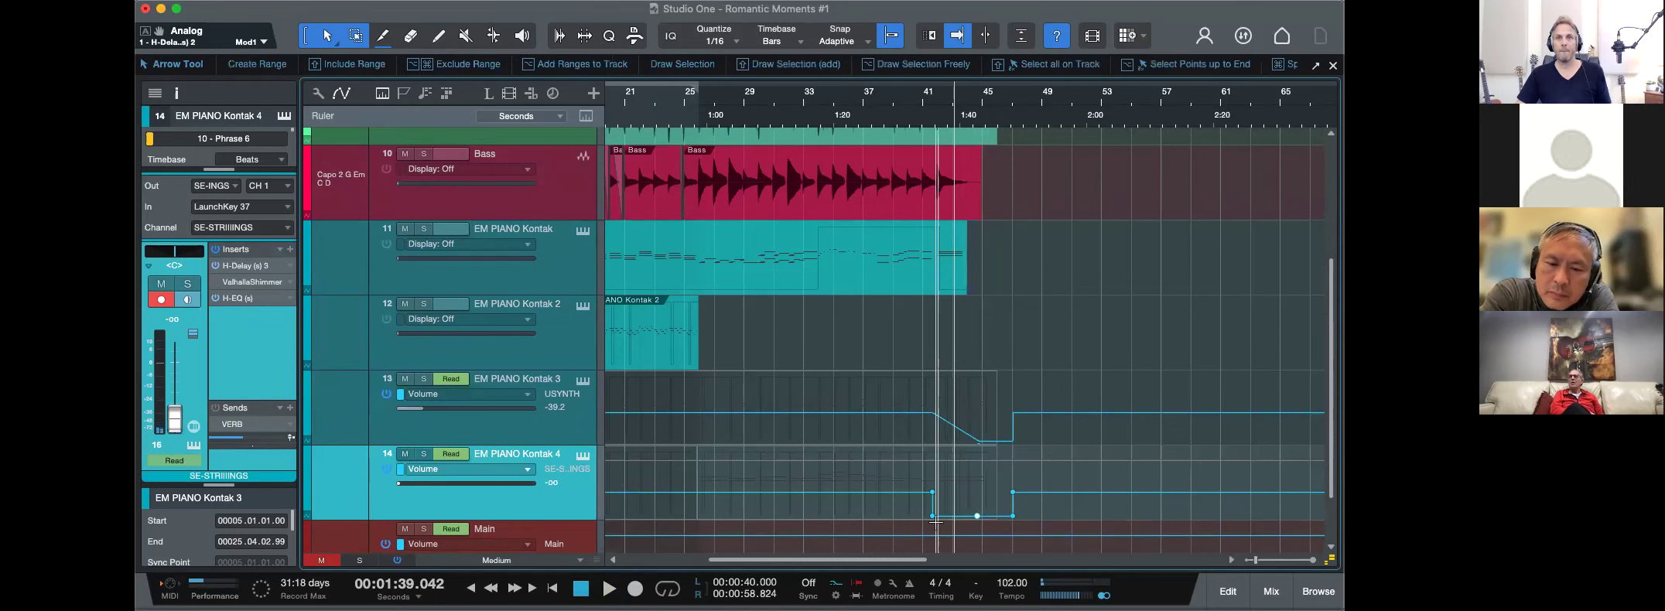
Play from about 1:29 and shape gentler volume fades on EM PIANO Kontak 4 and Kontak 3, starting around bar 39.
left_click(892, 115)
key("space")
left_click(899, 492)
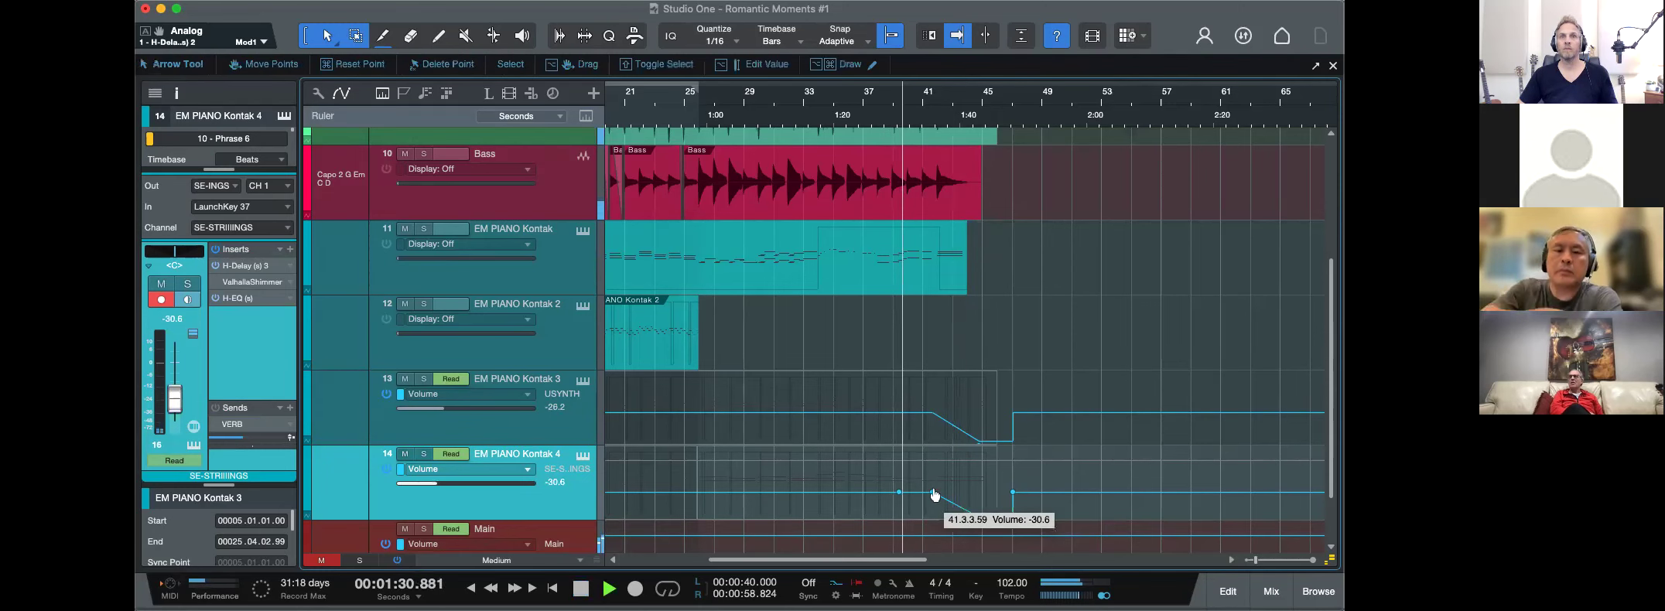
left_click_drag(932, 493, 946, 508)
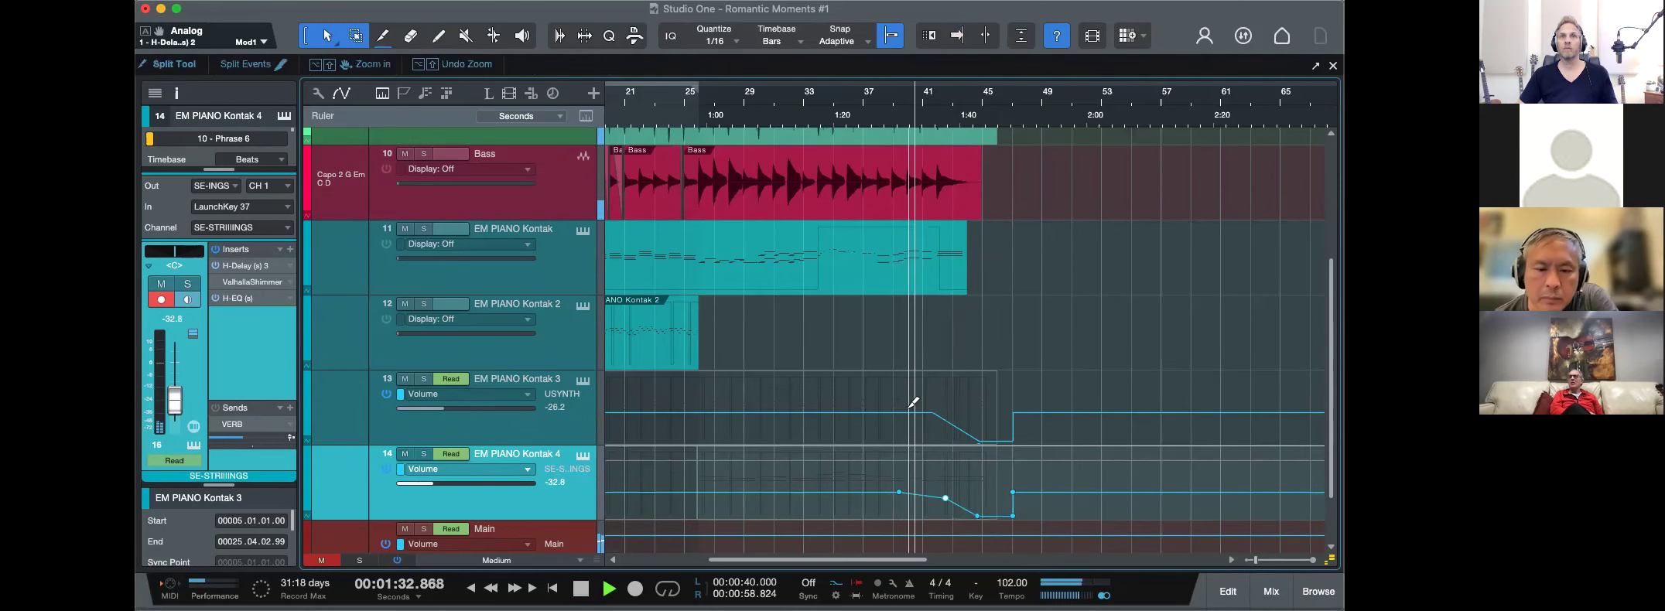
left_click_drag(931, 414, 952, 432)
key("super+z")
Remove the points that raise the volume again near bar 47 on EM PIANO Kontak 3 and 4, and play from about 1:15.
double_click(1013, 413)
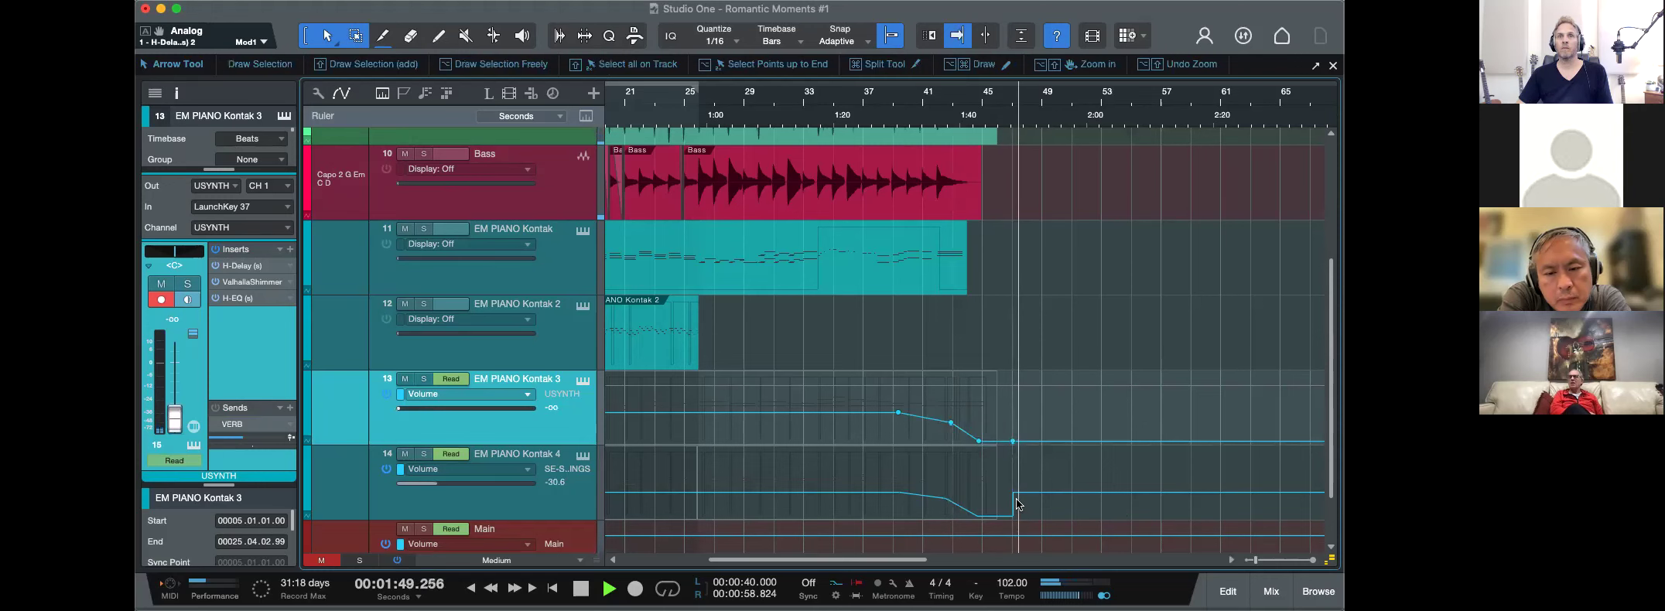
left_click(1015, 502)
double_click(1015, 495)
left_click(800, 96)
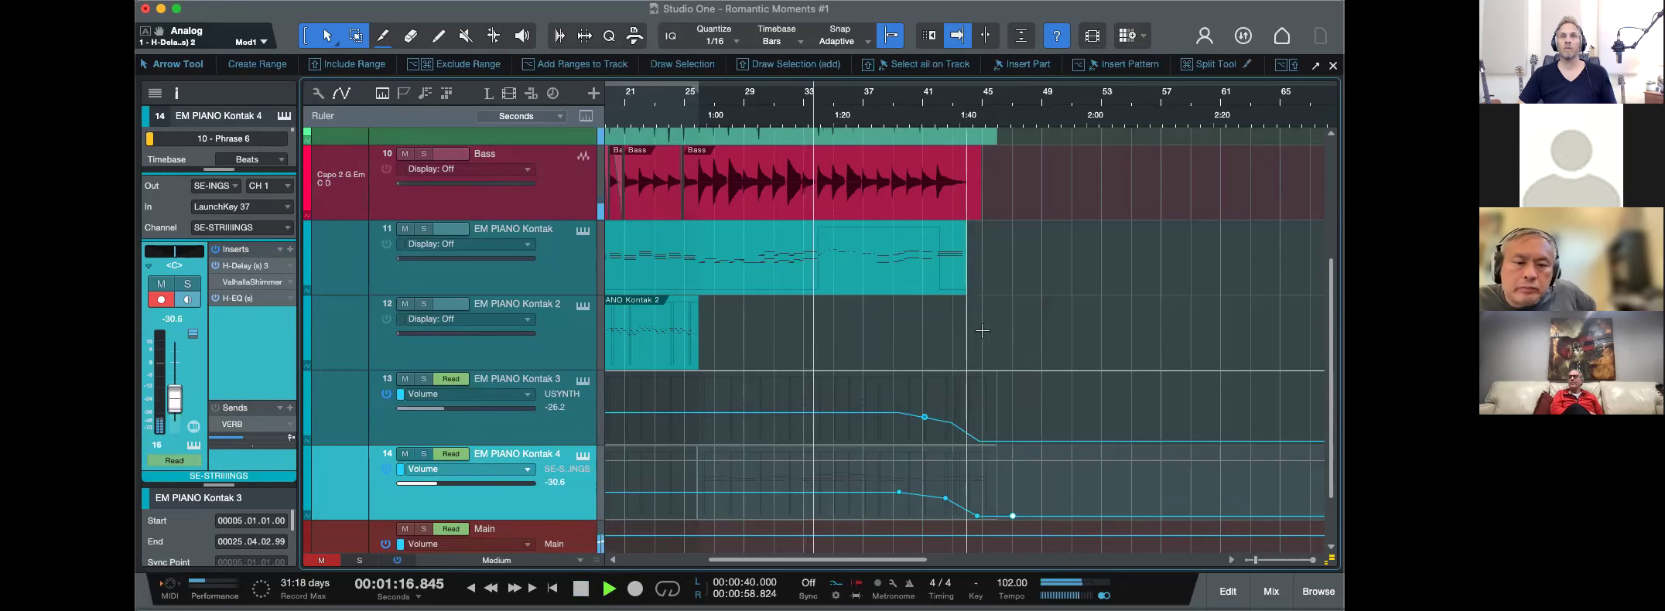
Start EM PIANO Kontak 3's volume fade near bar 37 with an intermediate point around bar 40, and listen through to the song's end.
key("e")
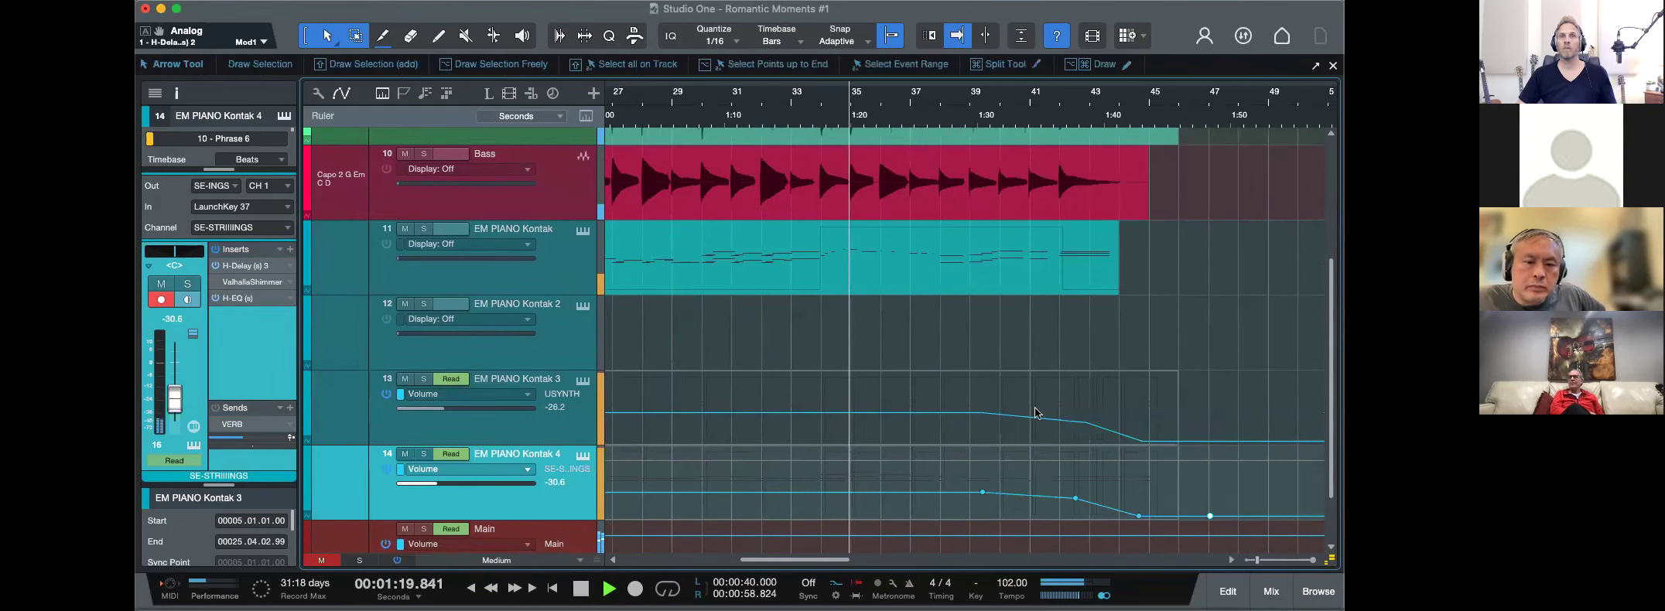
left_click(923, 413)
left_click_drag(980, 413, 1007, 422)
left_click(1114, 430)
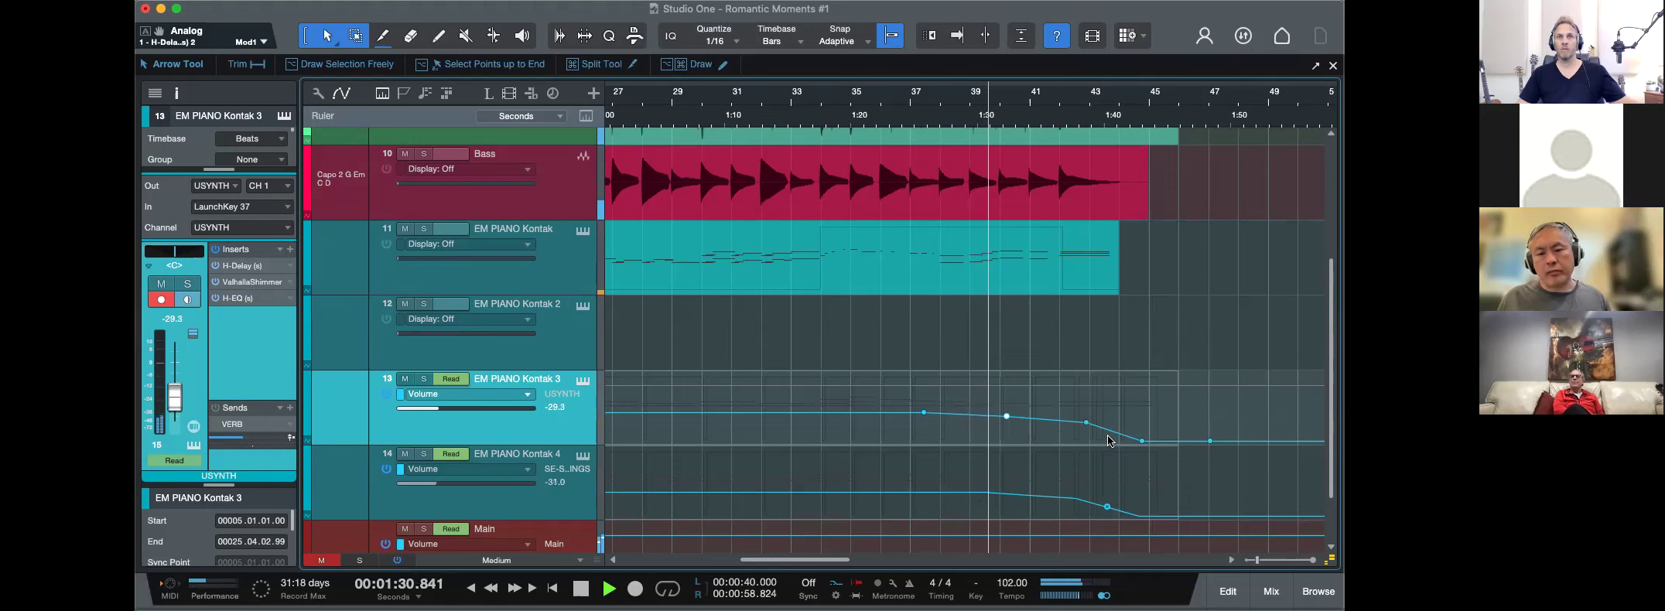
scroll(1091, 395, "up", 3)
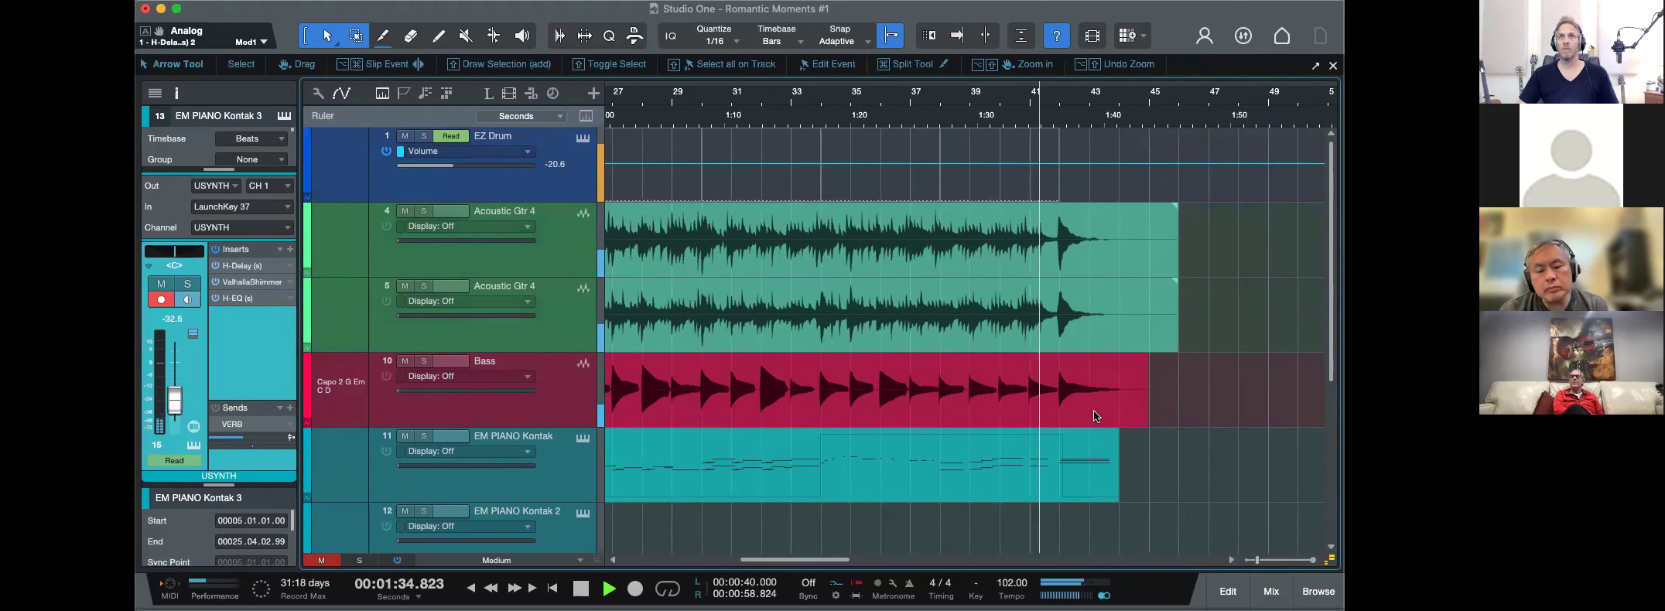
scroll(1206, 423, "down", 4)
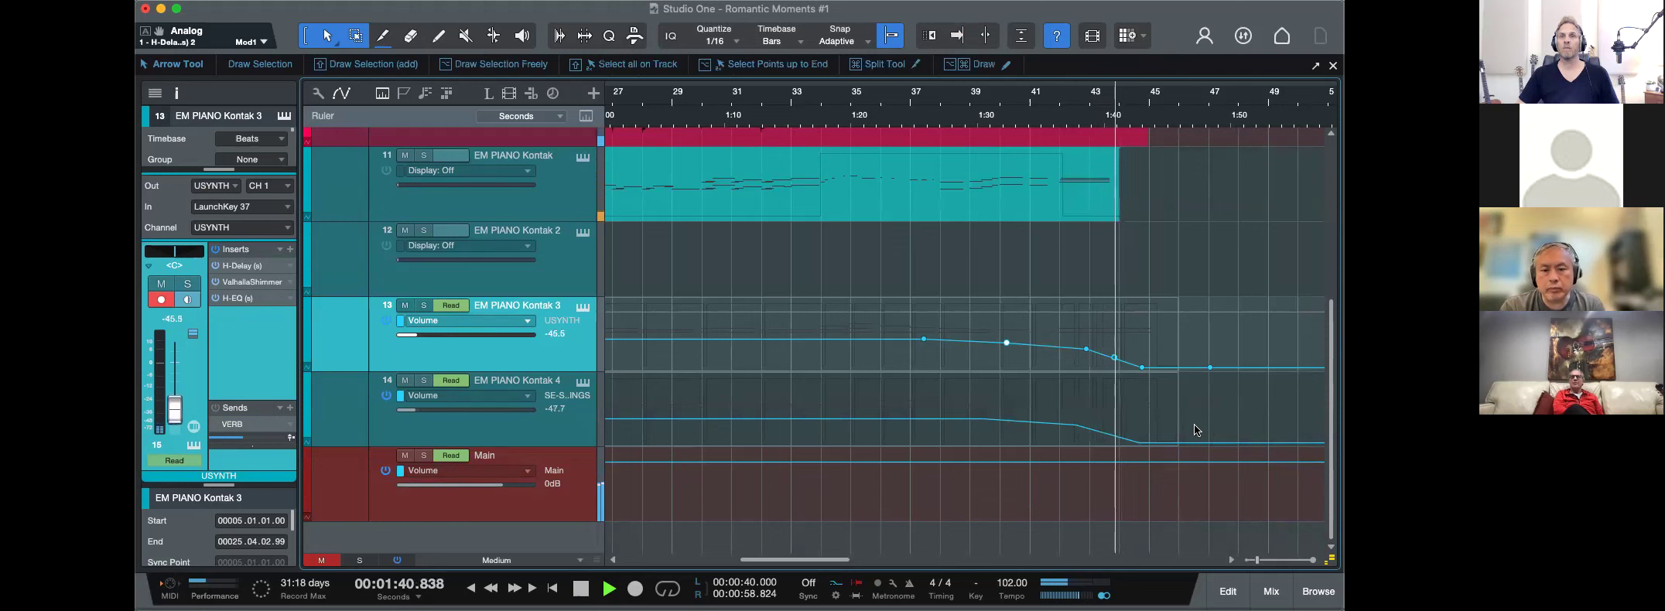
key("space")
Hide the automation, open the EM PIANO Kontak part for note editing and show its Sustain Pedal On/Off data while playing the ending.
left_click(560, 204)
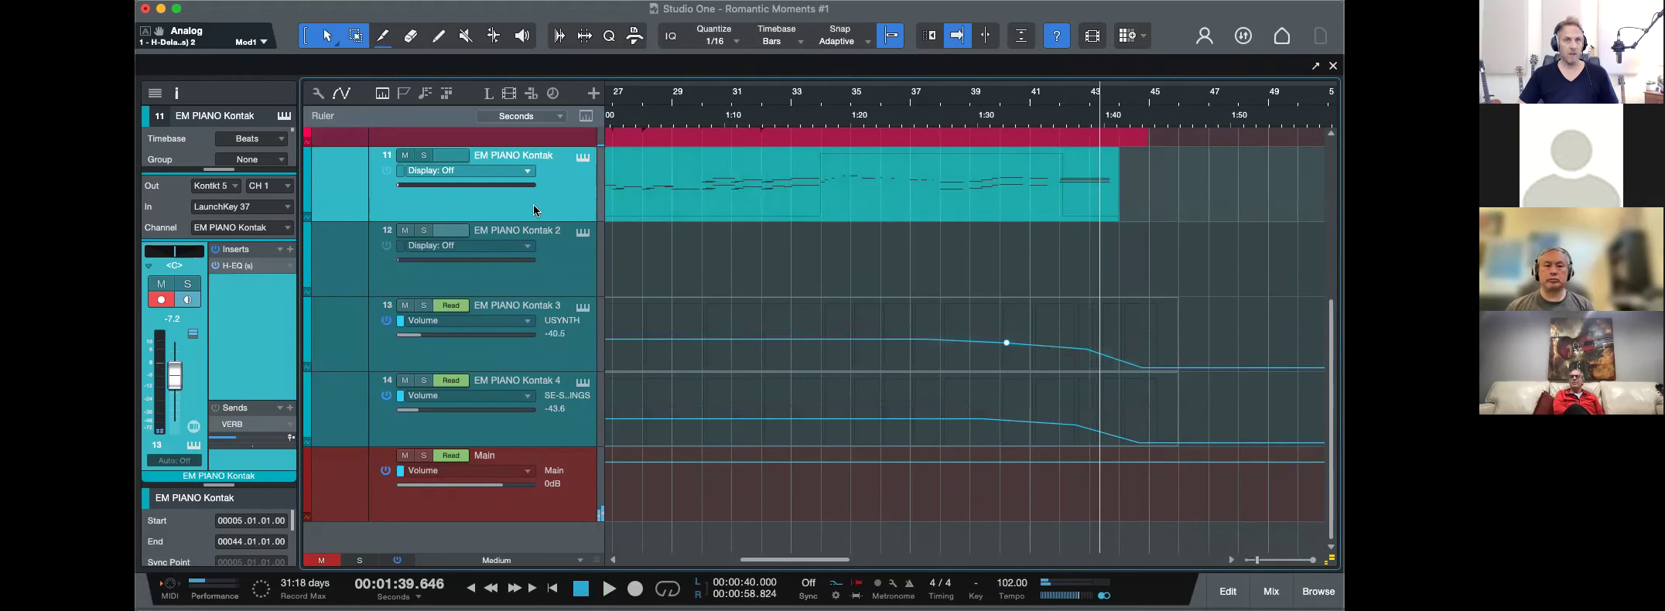
key("a")
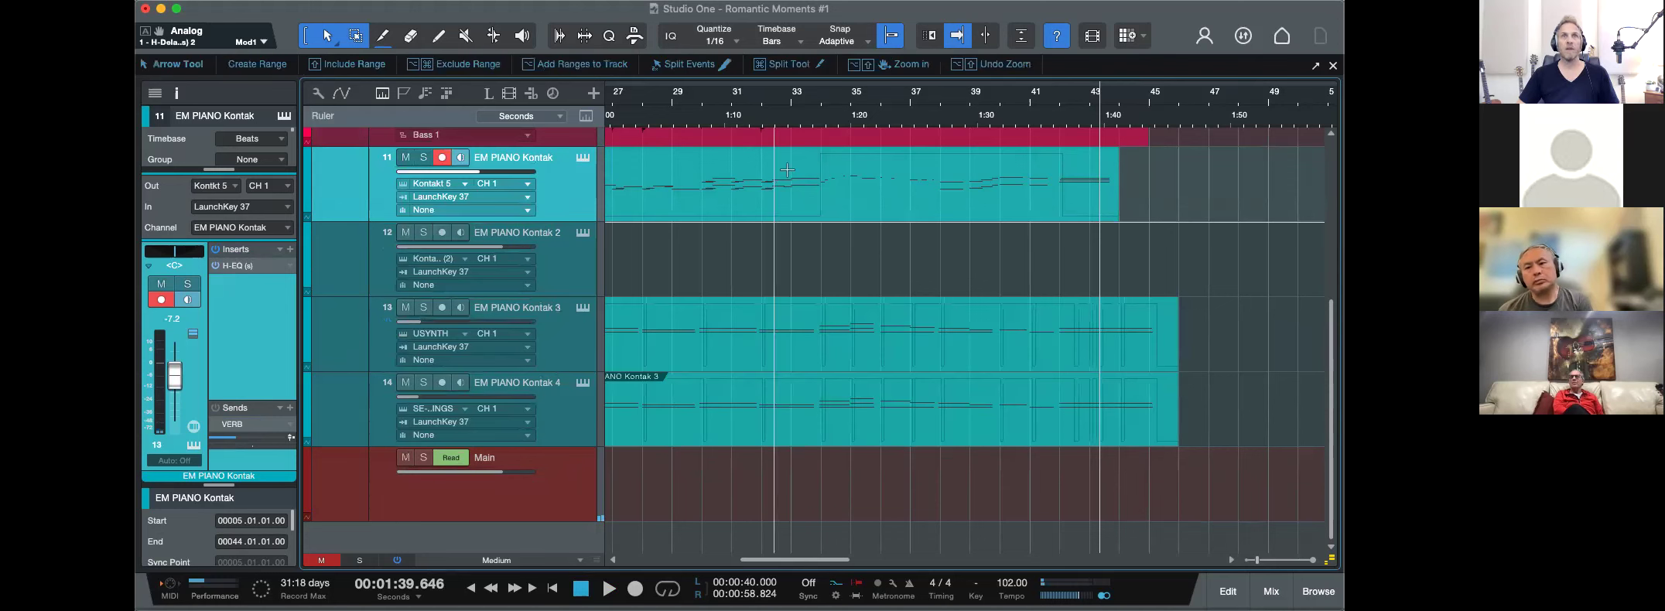
double_click(1079, 202)
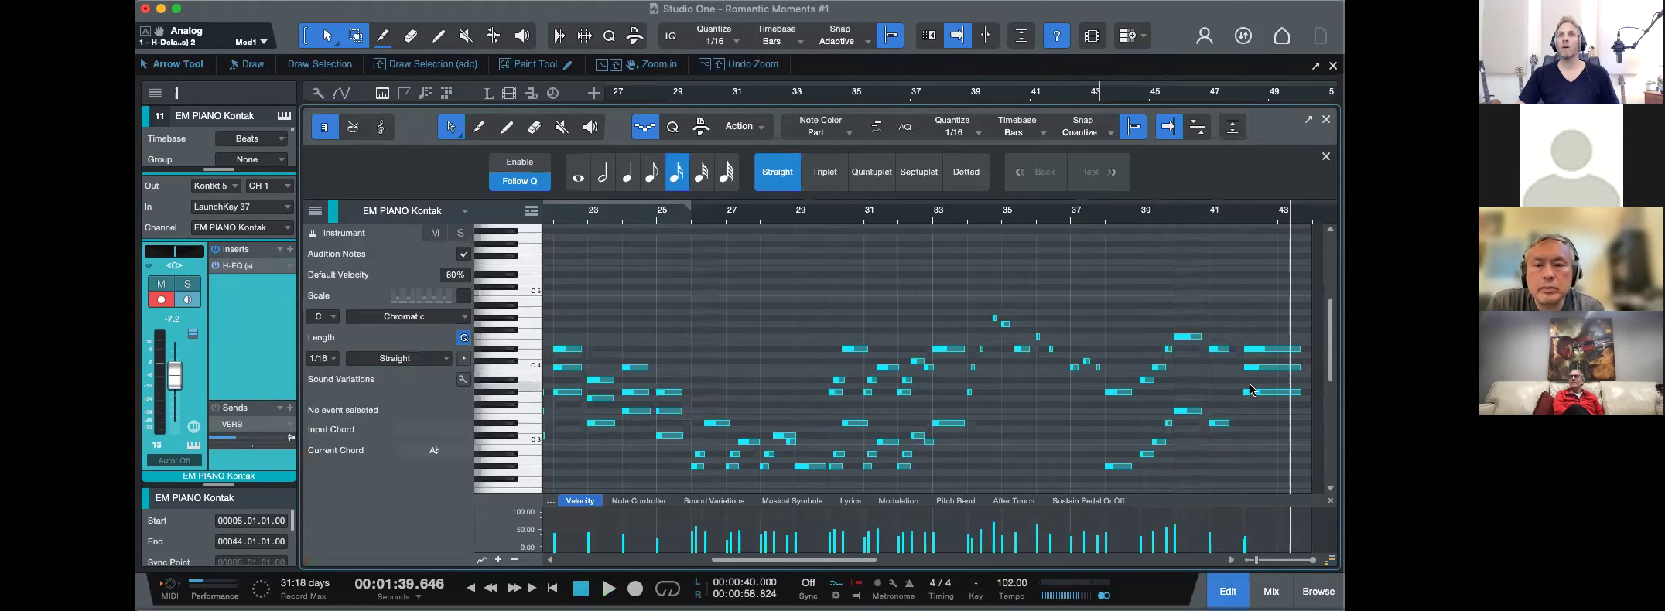
scroll(1272, 498, "right", 5)
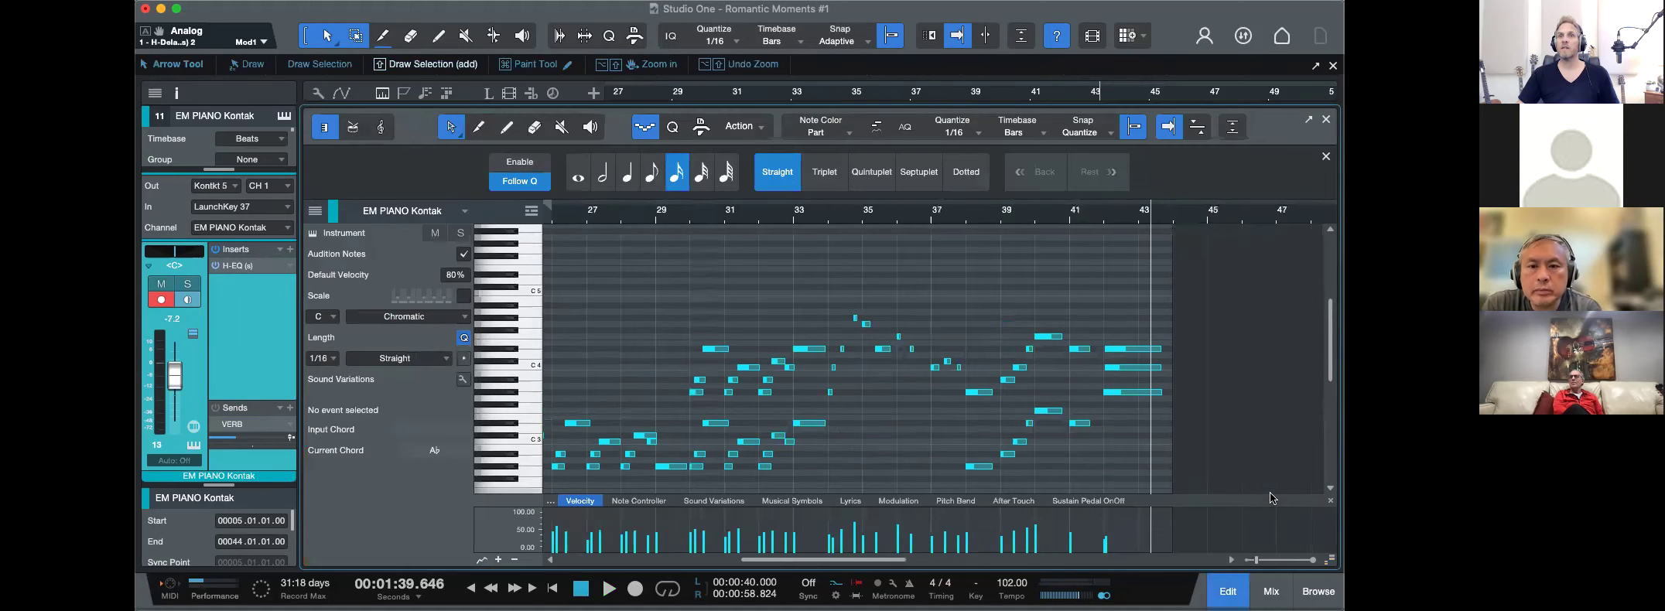
double_click(1101, 212)
key("e")
left_click(1101, 503)
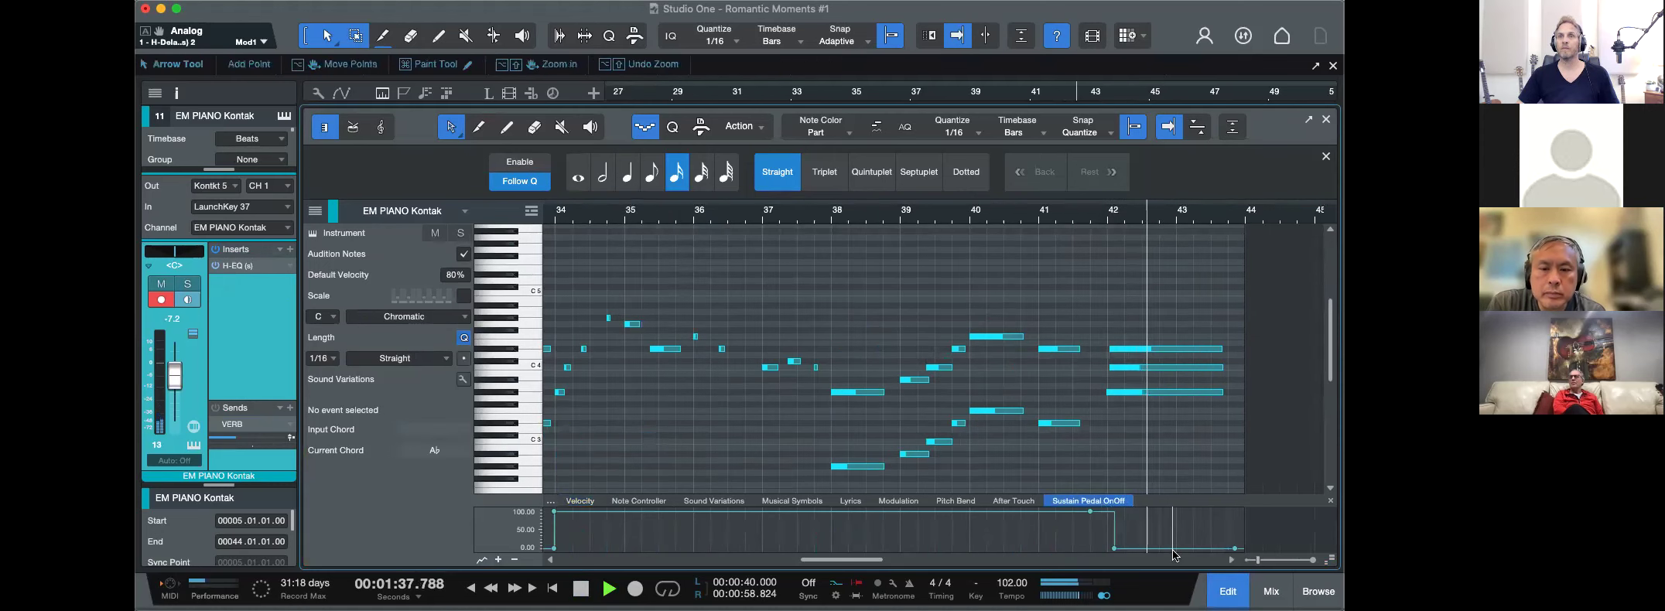
Move the piano part's last sustain pedal point beyond the end of the part and play the final chord from about bar 42.
scroll(1097, 534, "right", 2)
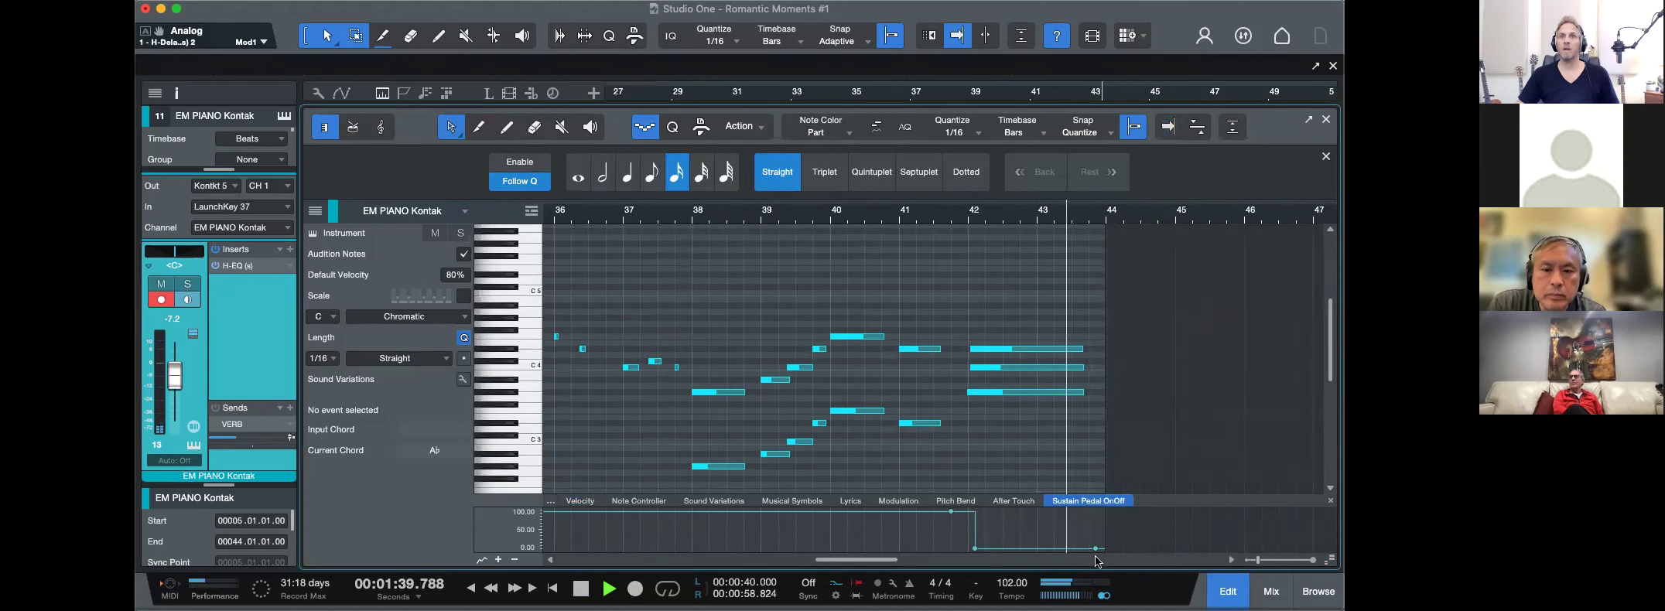
key("f")
left_click_drag(1095, 549, 1317, 555)
key("space")
left_click(954, 212)
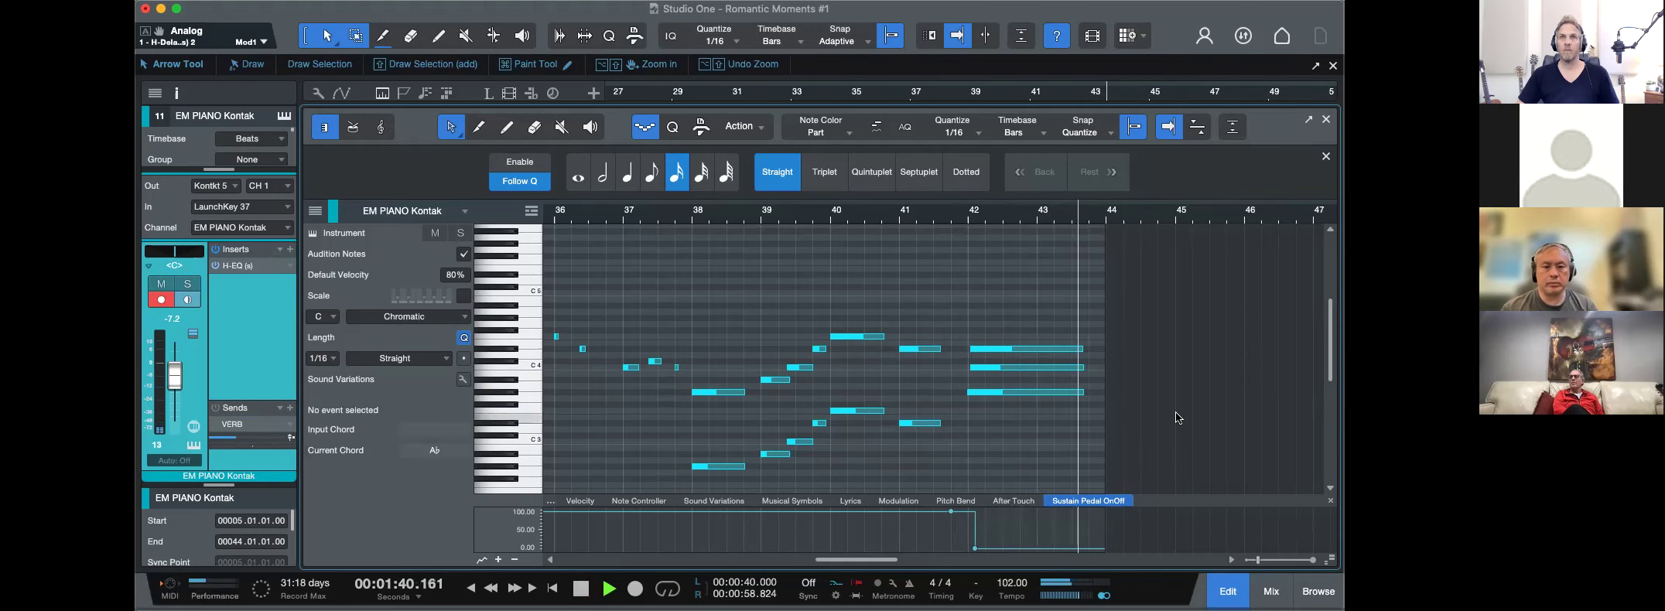
key("space")
Lengthen the final piano chord to 44.04.03, close the note editor and extend the EM PIANO Kontak part to 47.03.03.56.
left_click_drag(1102, 309, 1144, 394)
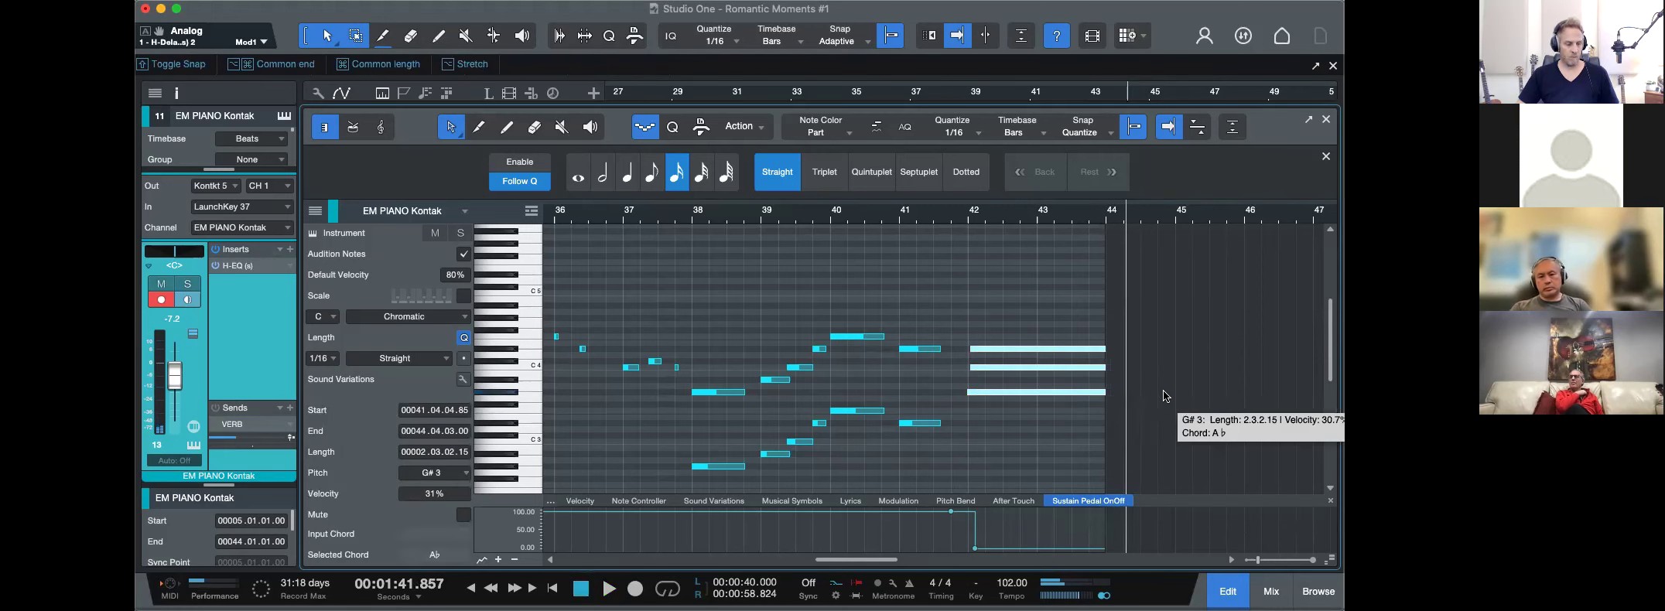
key("F2")
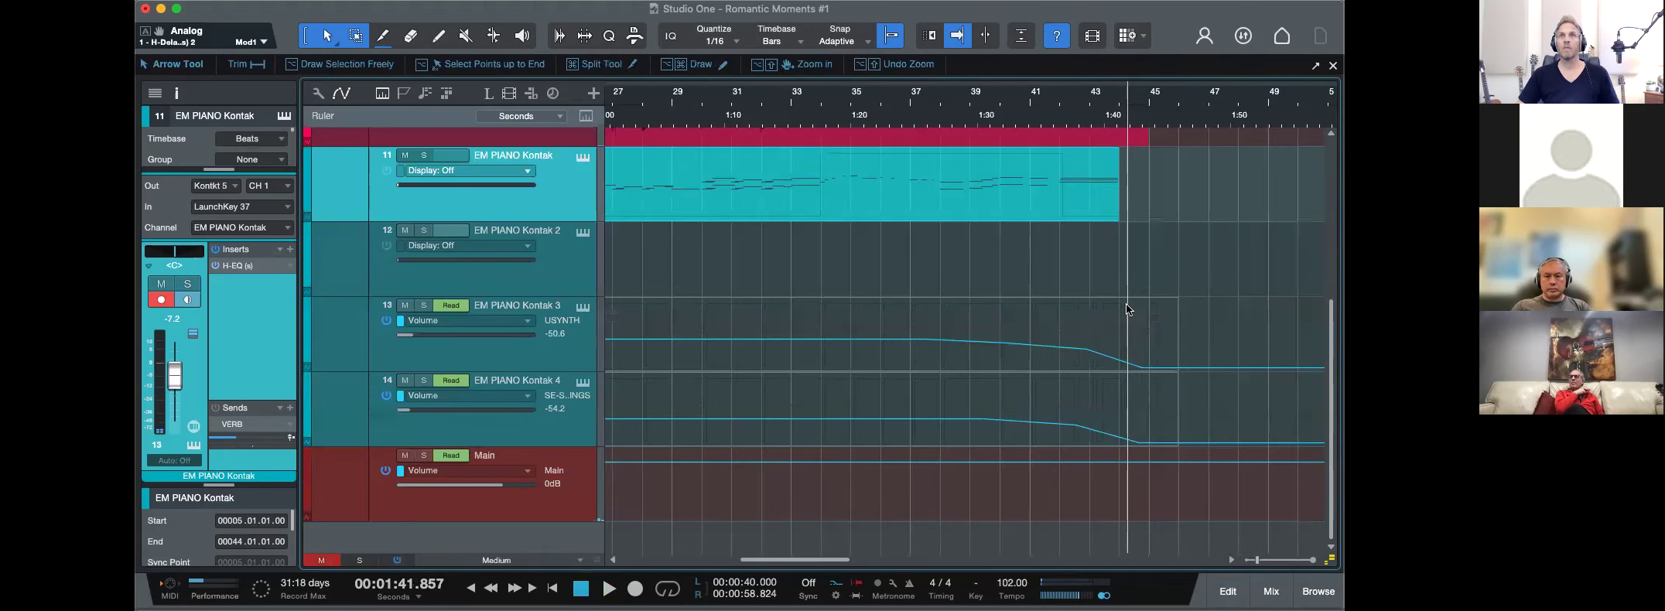
left_click_drag(1116, 214, 1226, 208)
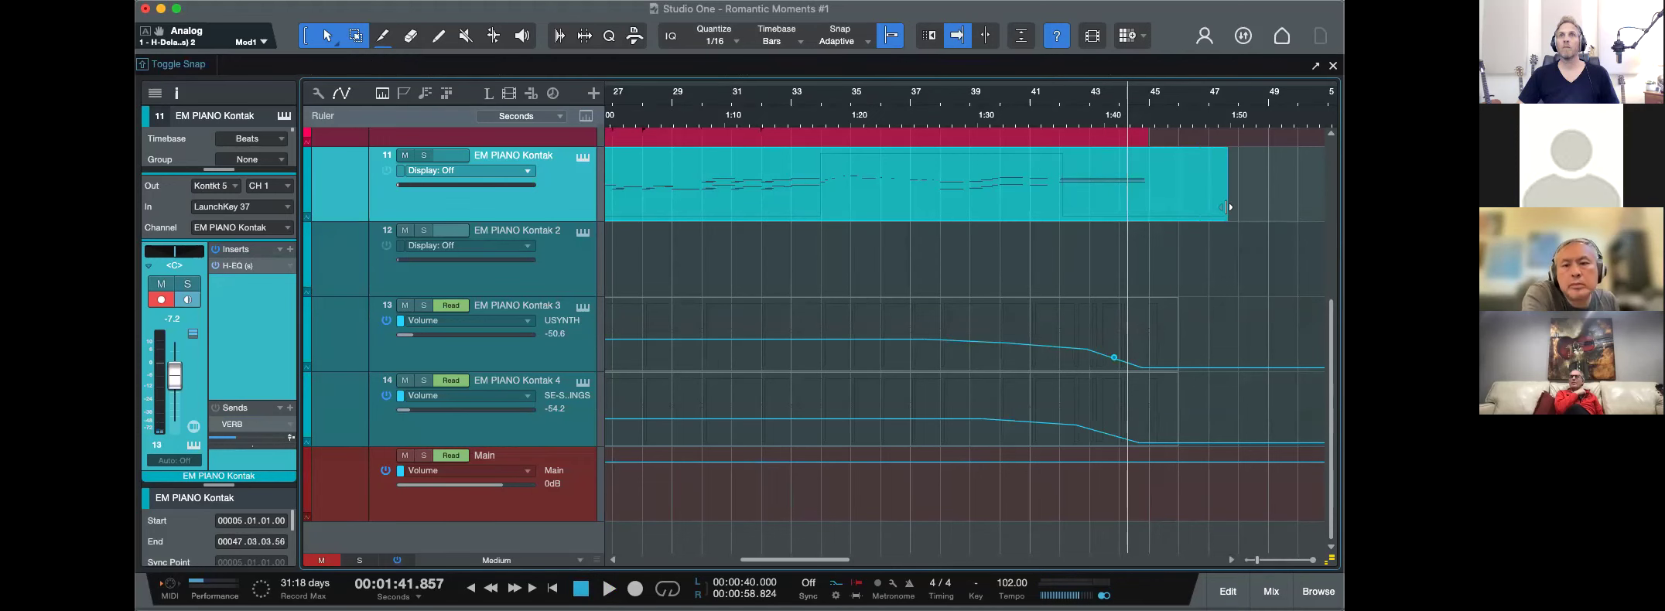
Play the ending briefly from about 1:38 and return the tracks from automation to the event display.
left_click(1079, 118)
key("space")
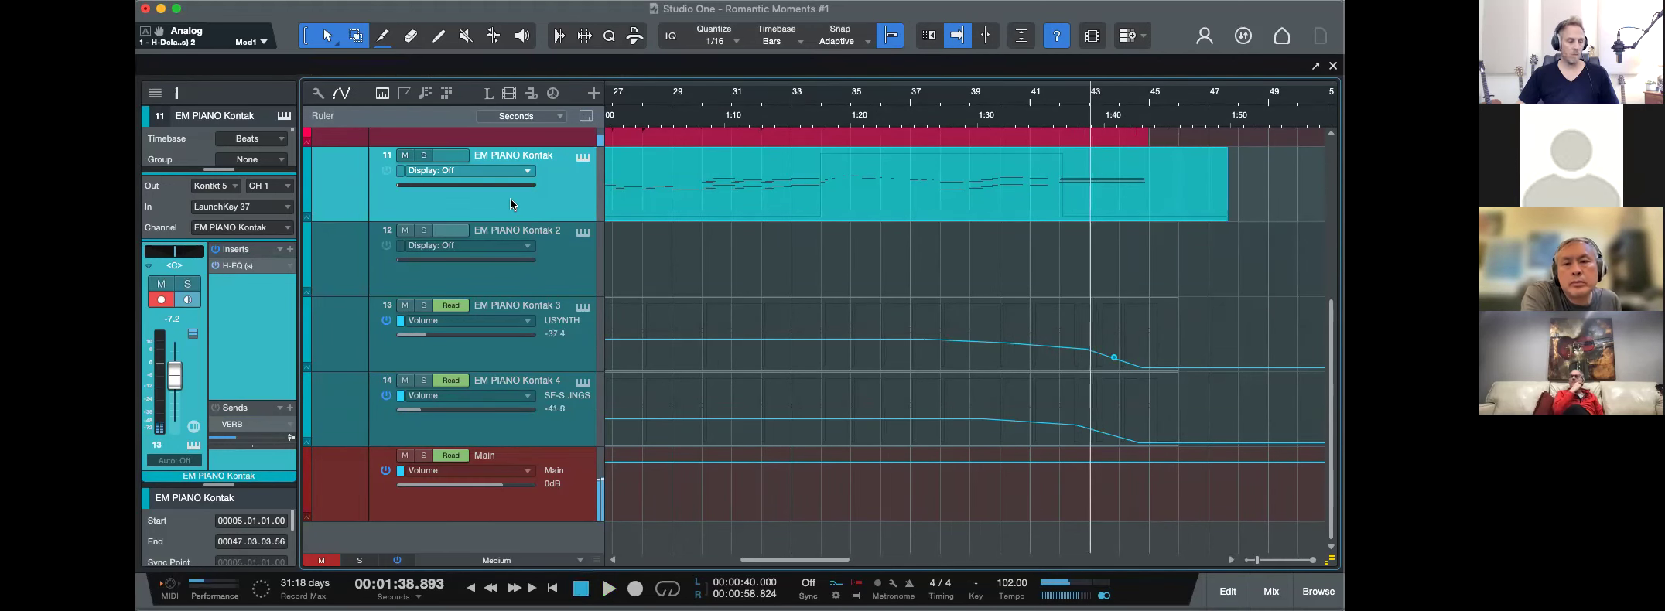
key("a")
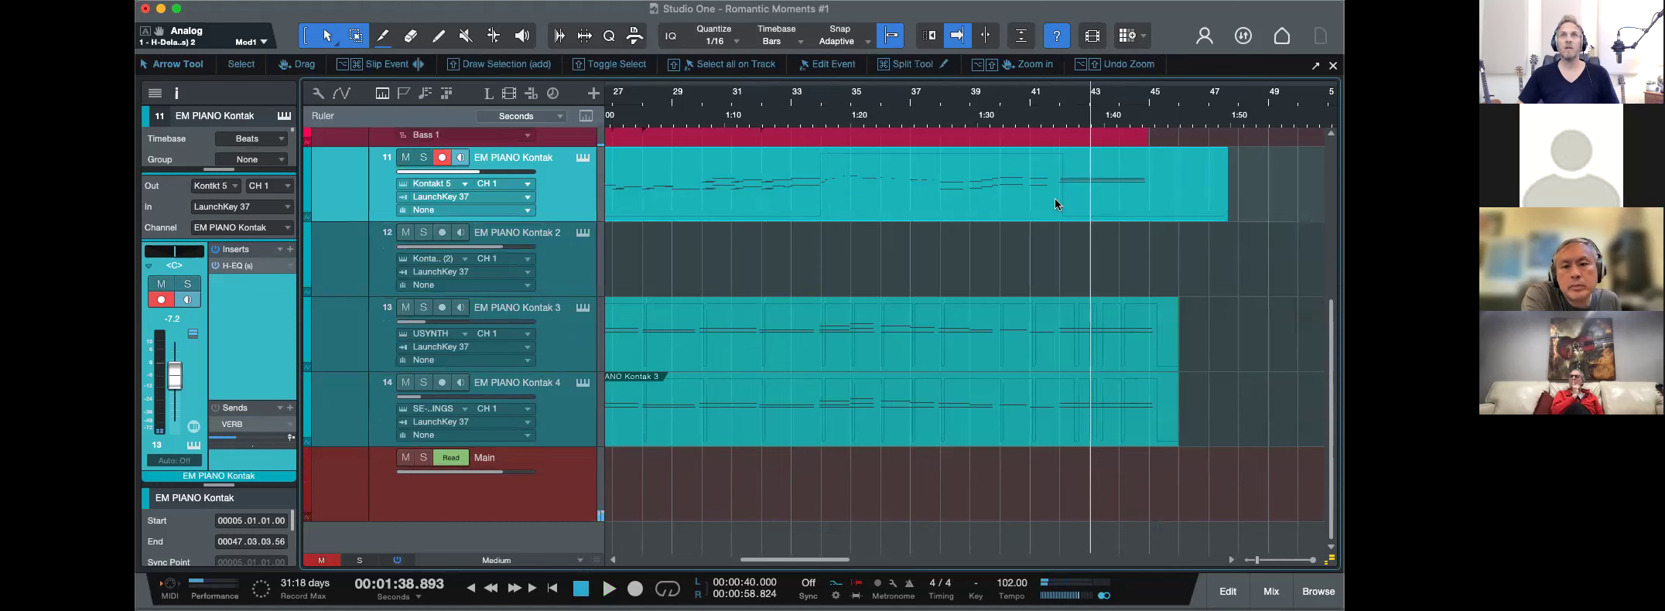
Show the track automation and add a Volume envelope to the EM PIANO Kontak track.
scroll(1061, 207, "up", 5)
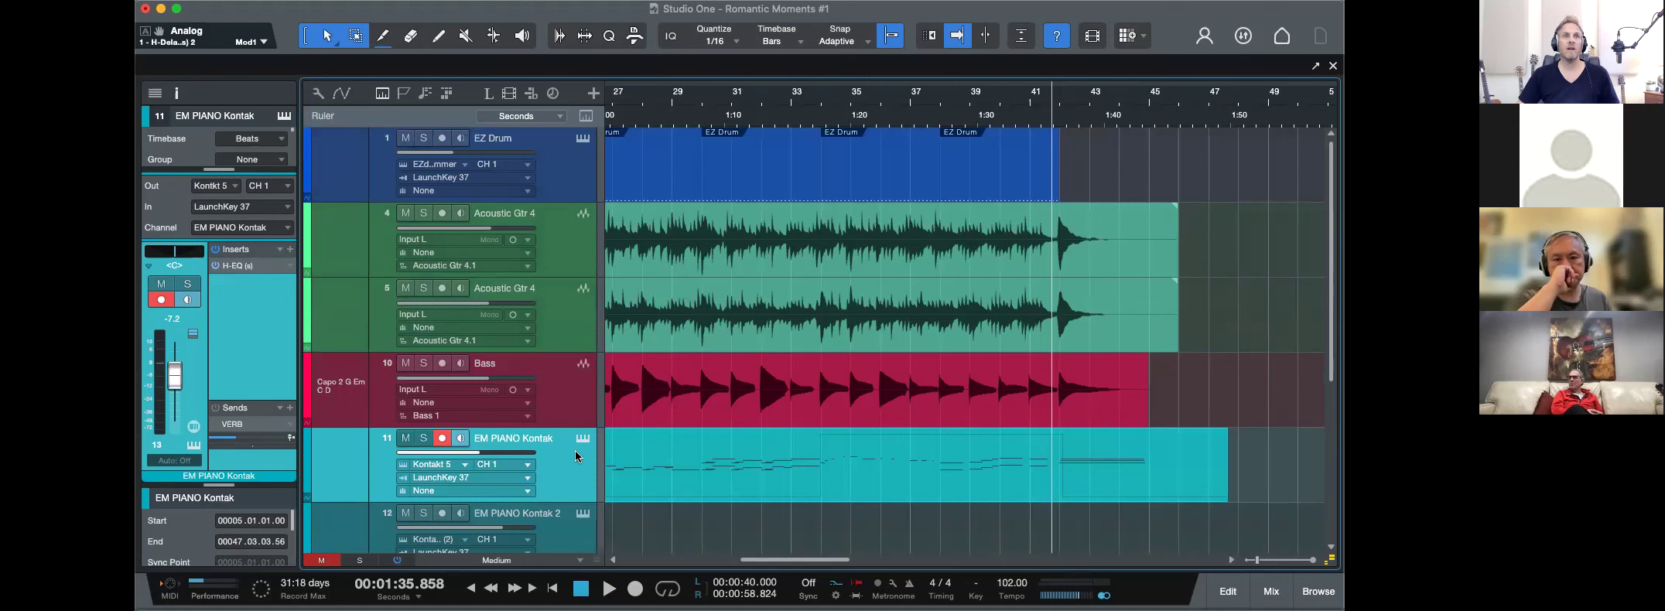
left_click(348, 93)
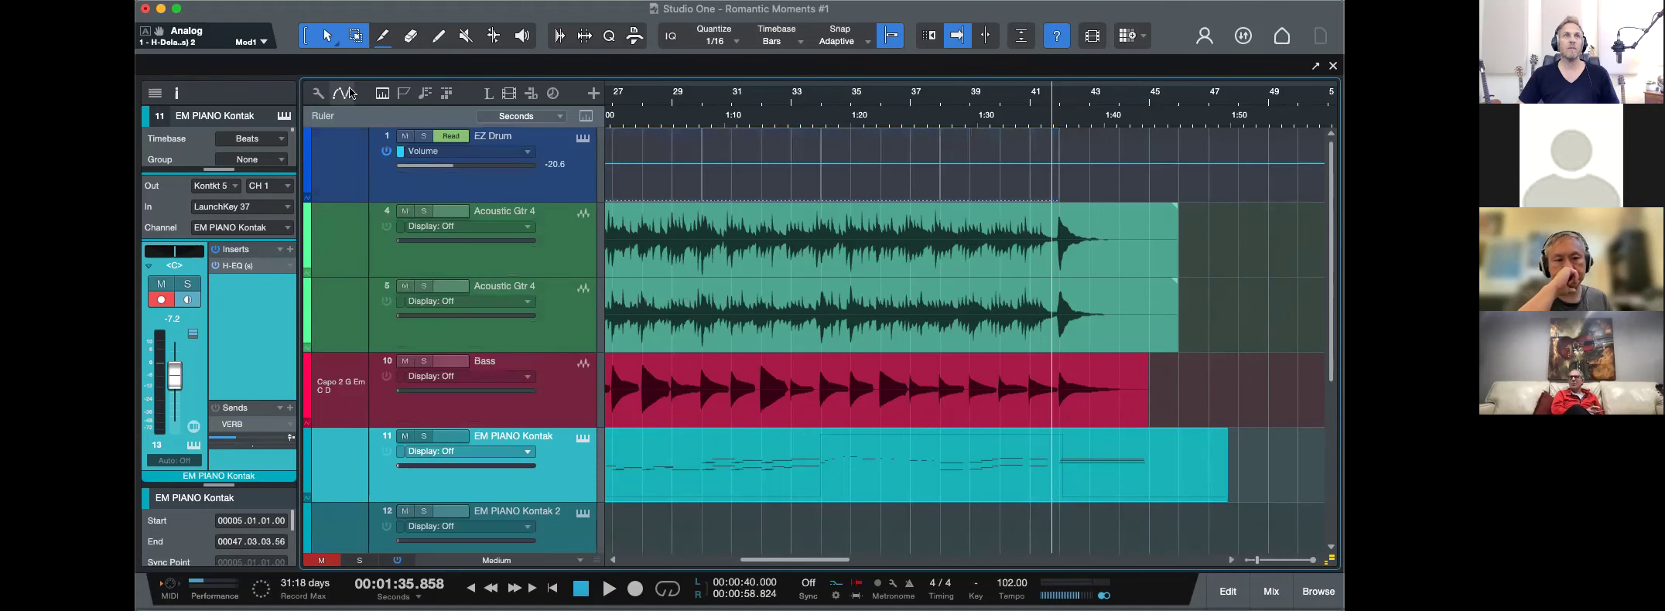
left_click(484, 453)
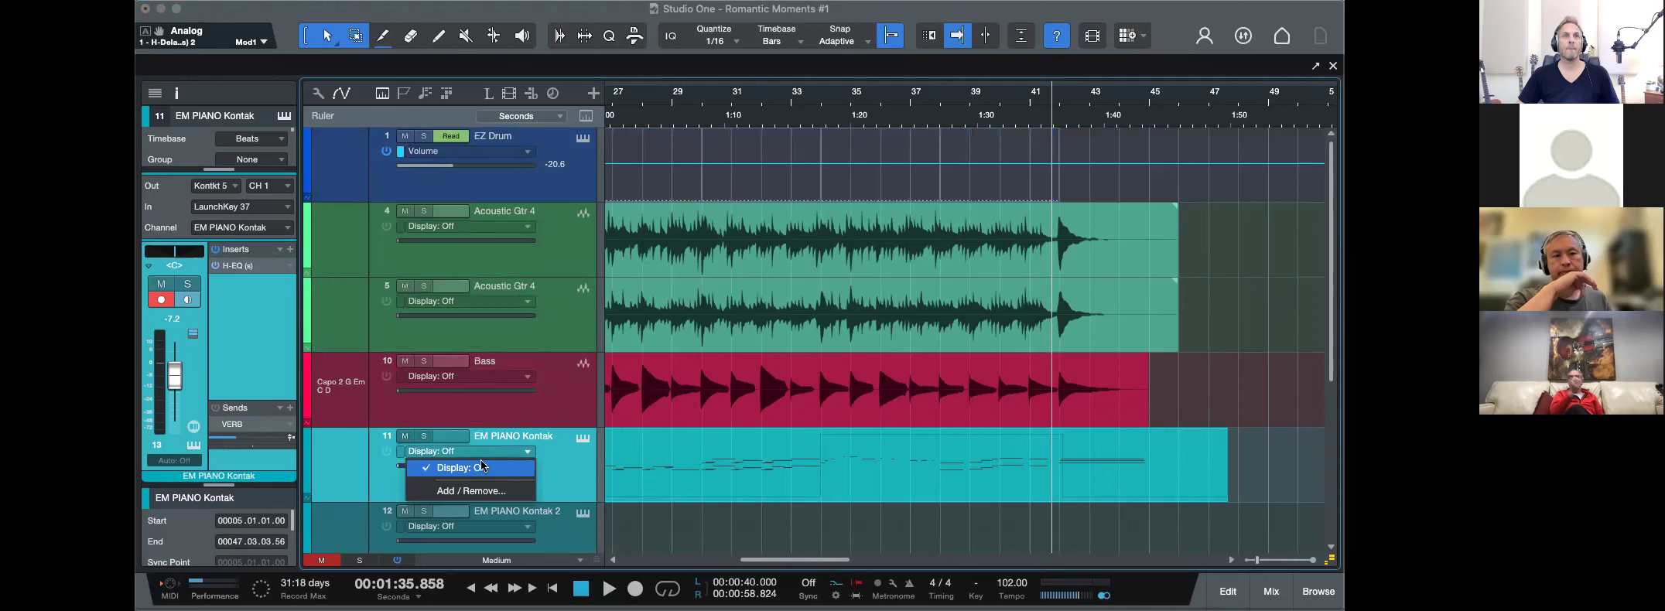
left_click(471, 492)
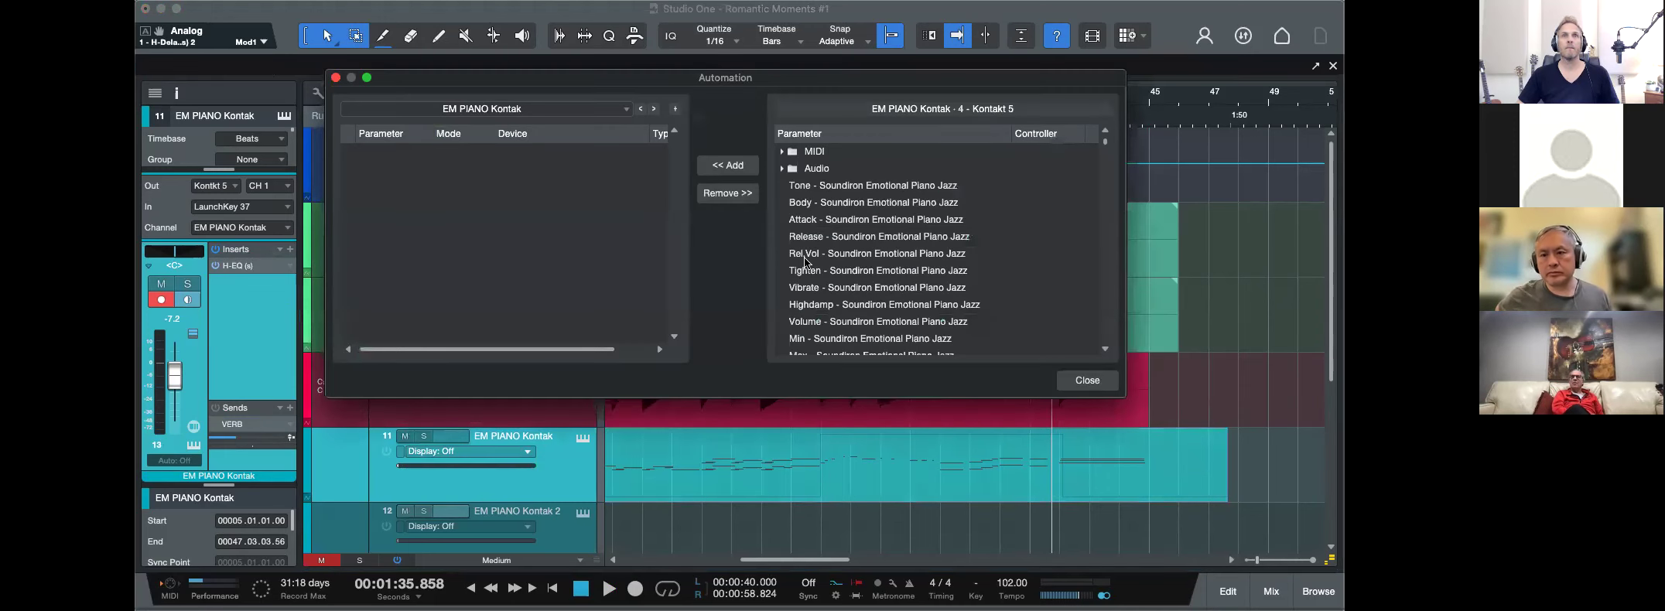
left_click(784, 170)
left_click(814, 238)
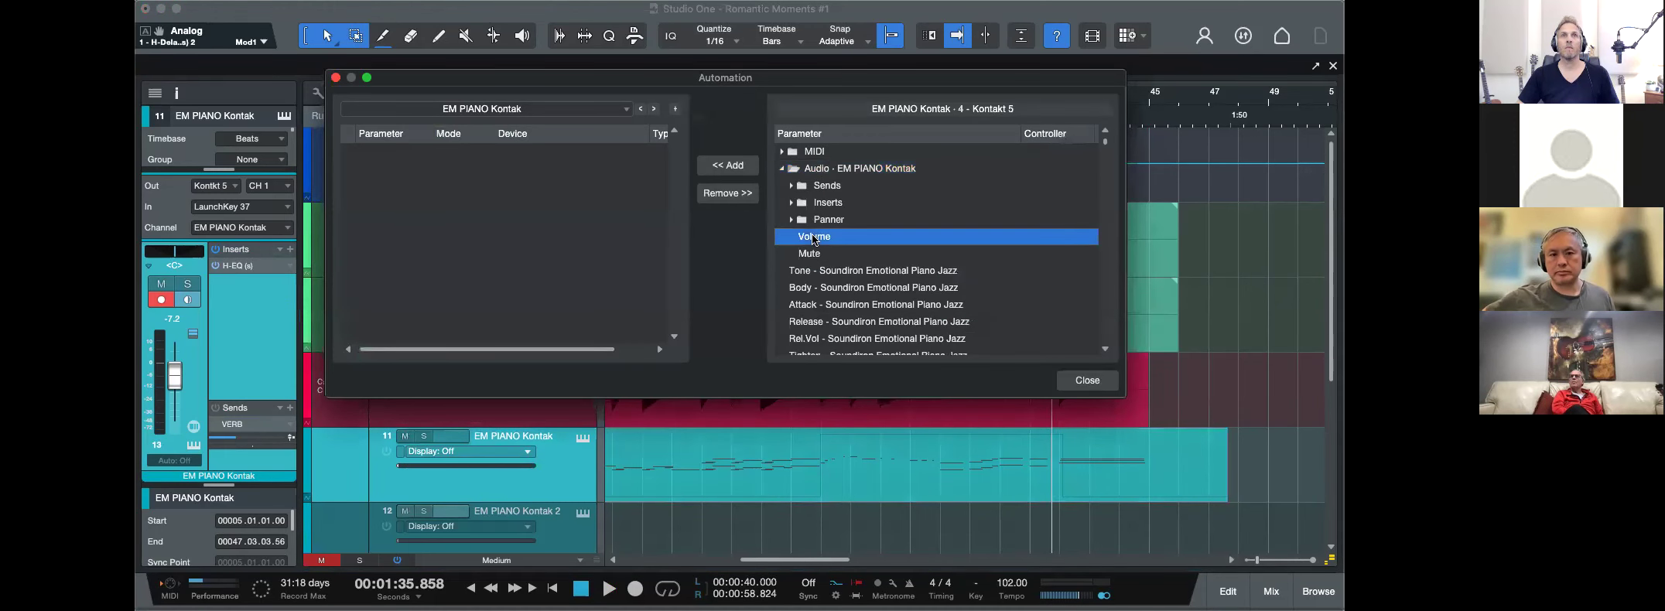
left_click(727, 165)
left_click(1087, 380)
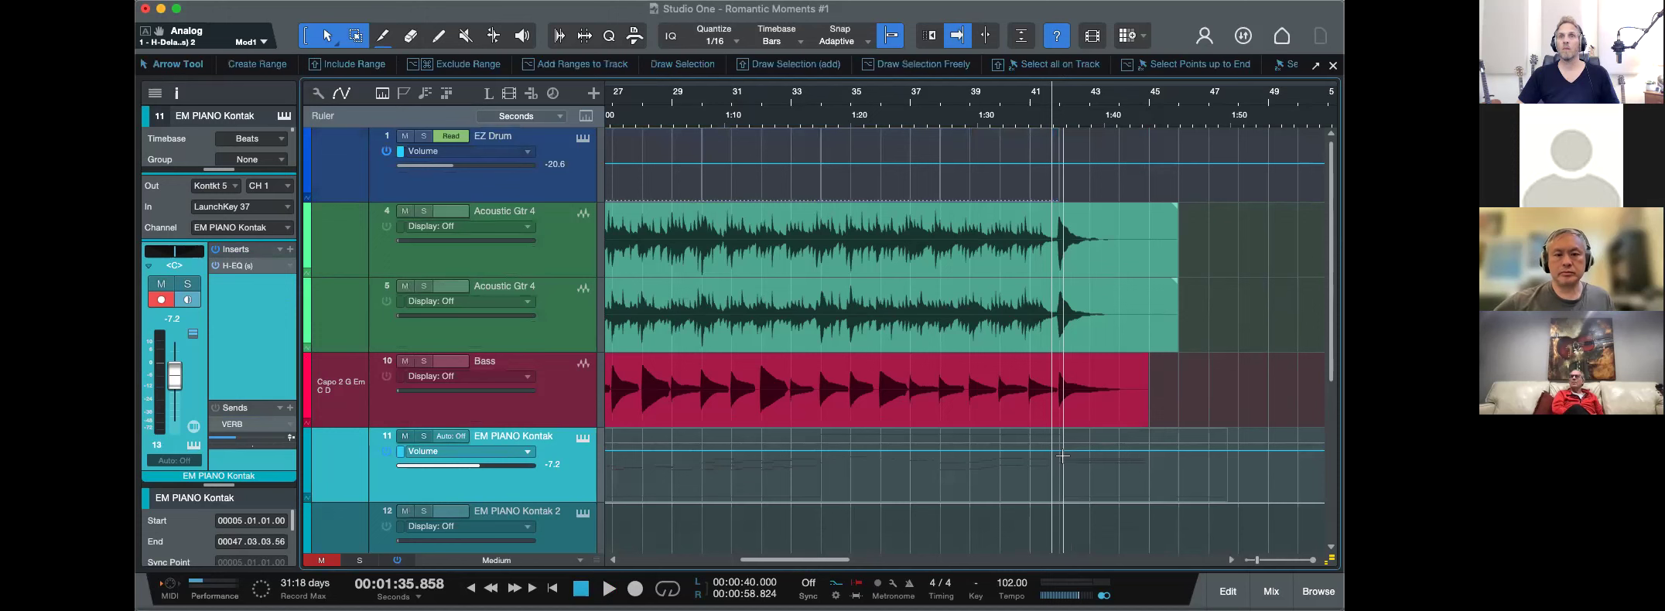
Fade out the EM PIANO Kontak volume from about bar 42 to bar 47 with a curved slope and play the ending.
left_click_drag(1066, 458, 1258, 471)
left_click_drag(1204, 436, 1206, 554)
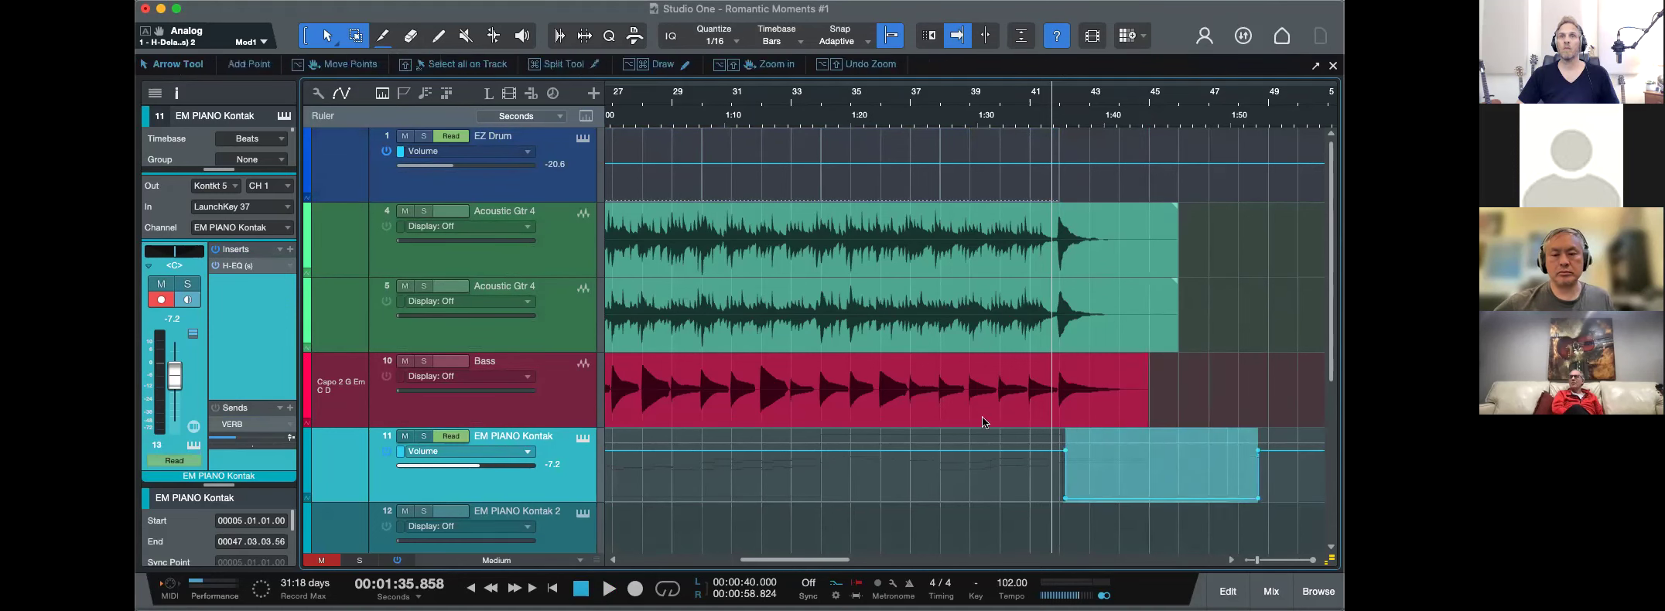
key("space")
left_click_drag(1068, 503, 1208, 498)
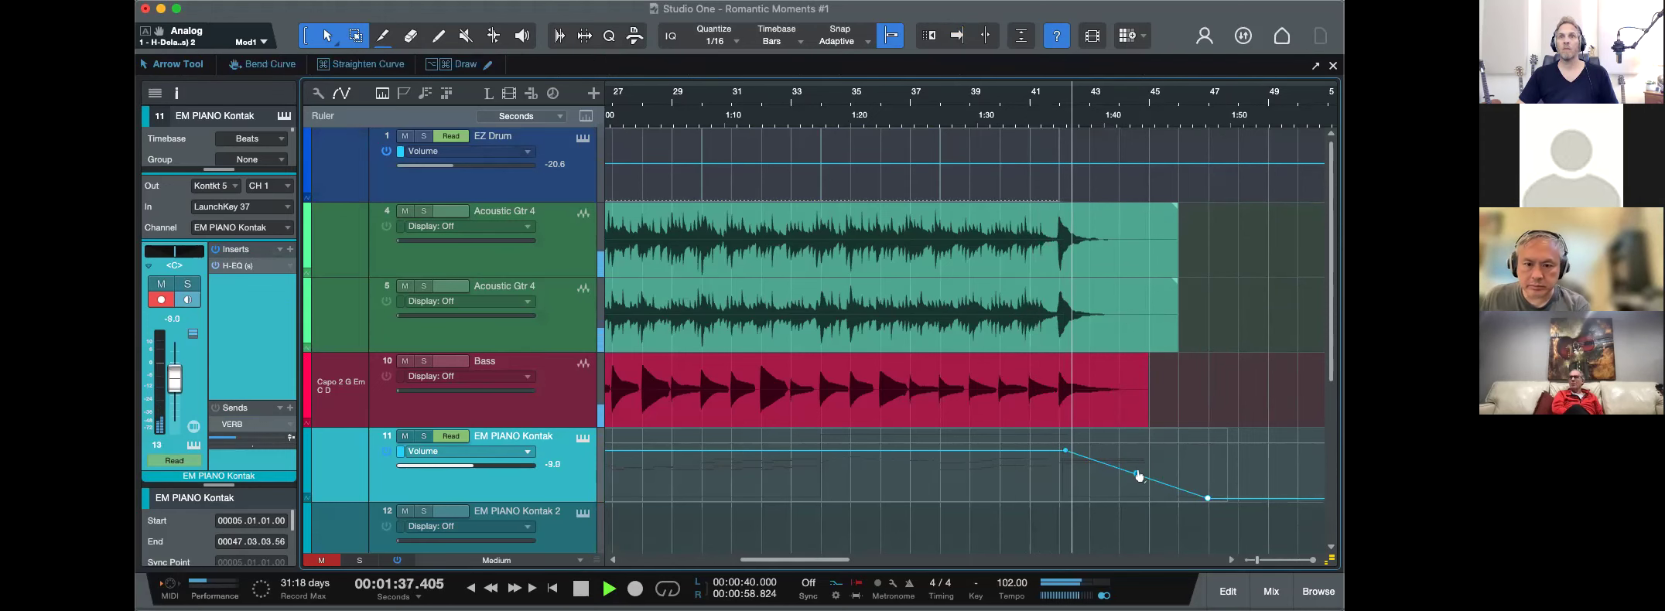
left_click_drag(1139, 474, 1147, 494)
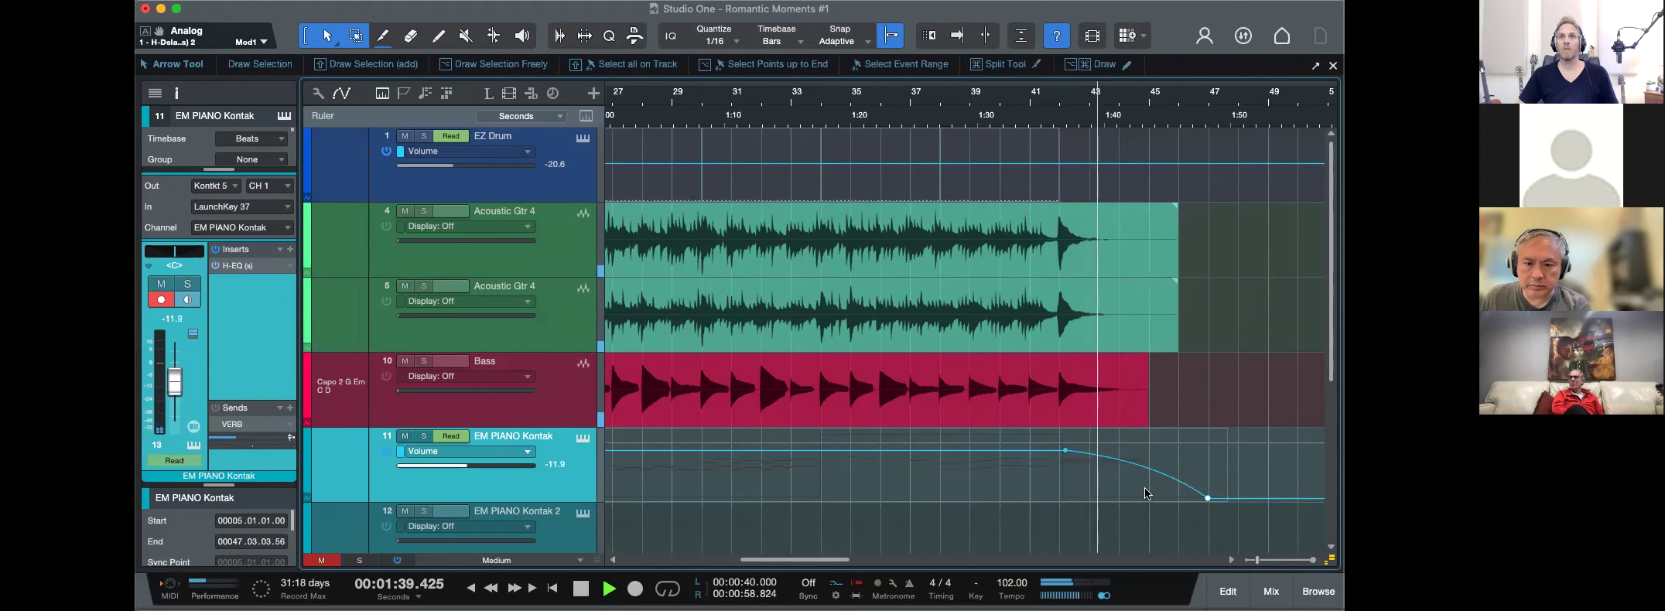
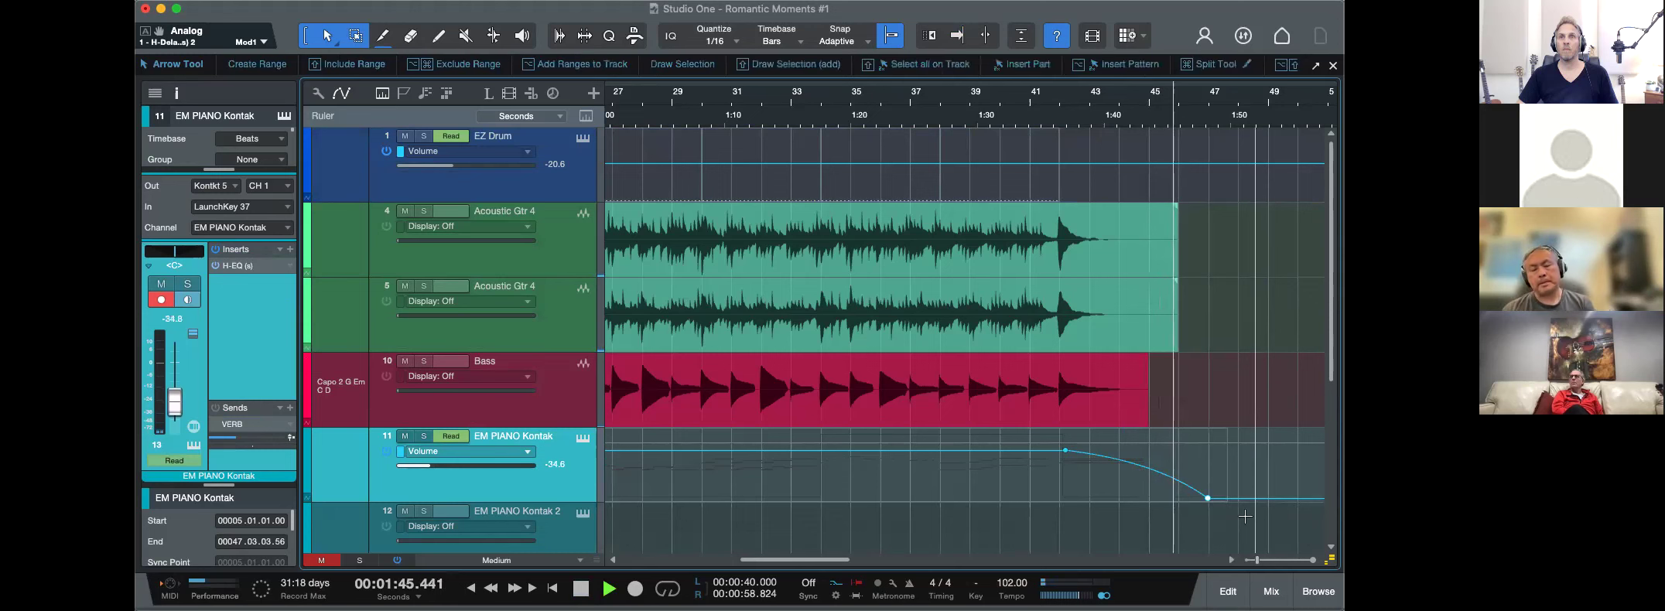
left_click_drag(1205, 510, 1199, 511)
key("space")
Select the first Acoustic Gtr 4 track and play its ending from about 1:35 to examine the guitar tails.
left_click(1044, 111)
key("e")
key("e")
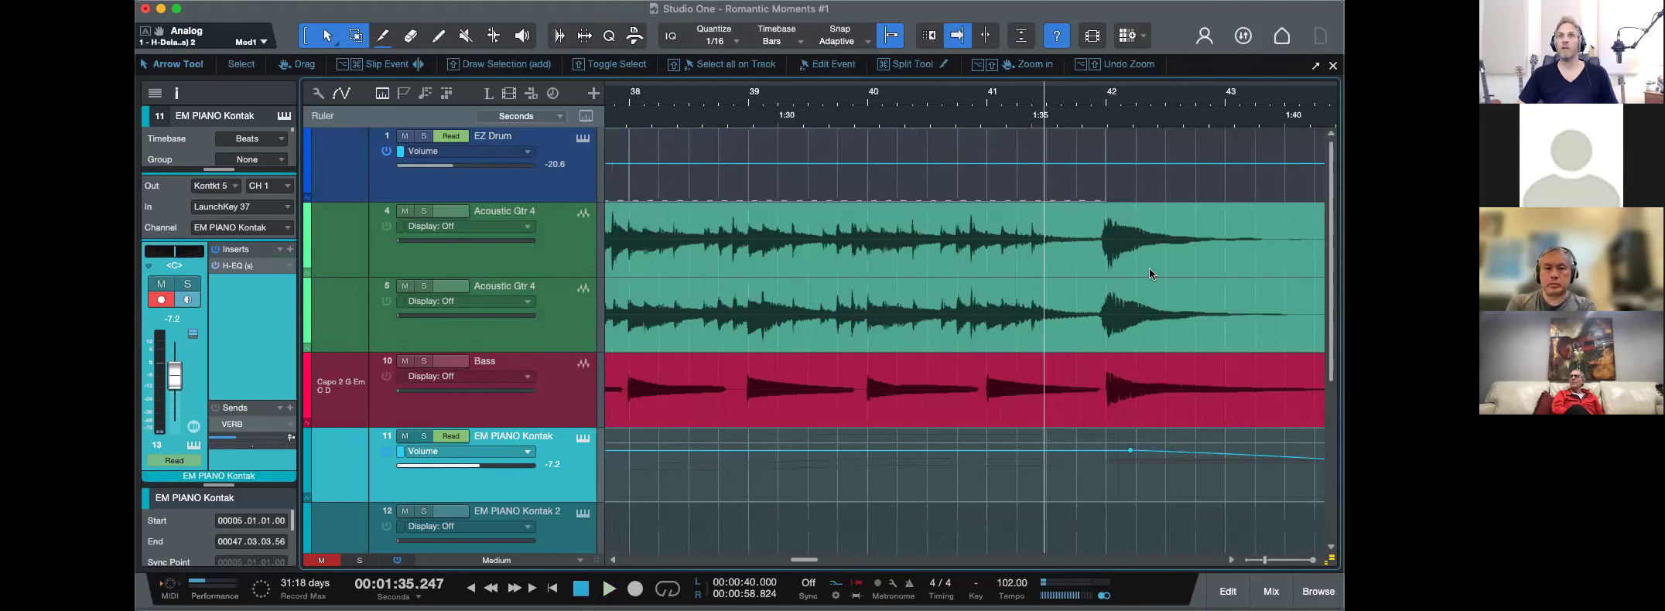
key("w")
scroll(1179, 326, "up", 3)
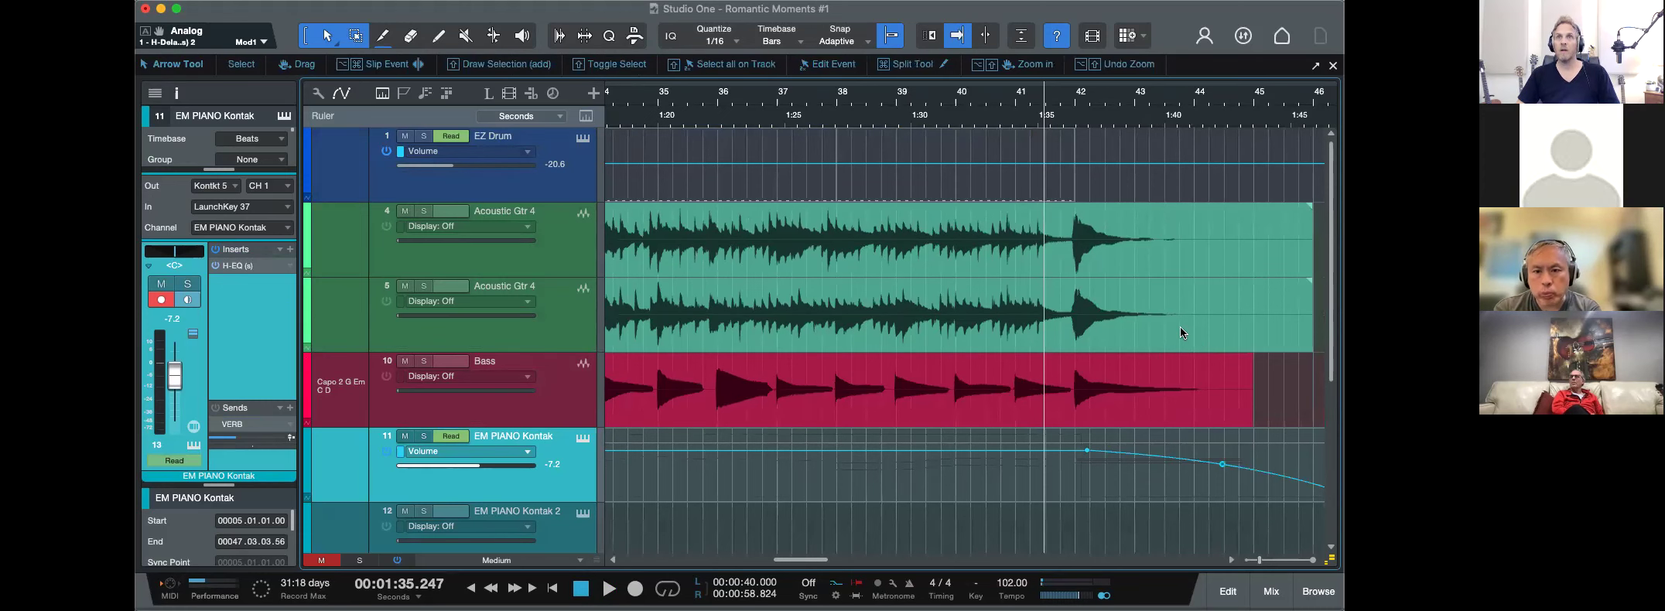
left_click(557, 252)
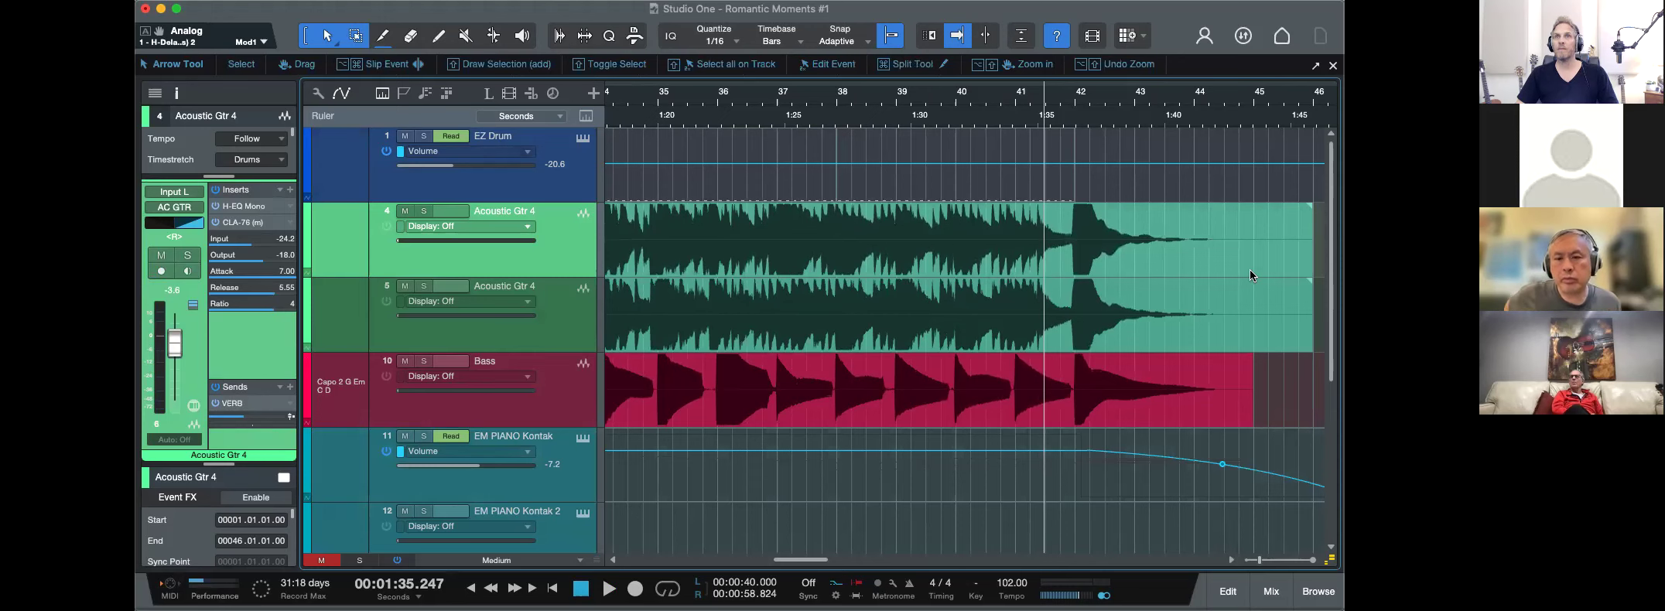
key("space")
scroll(1225, 260, "up", 6)
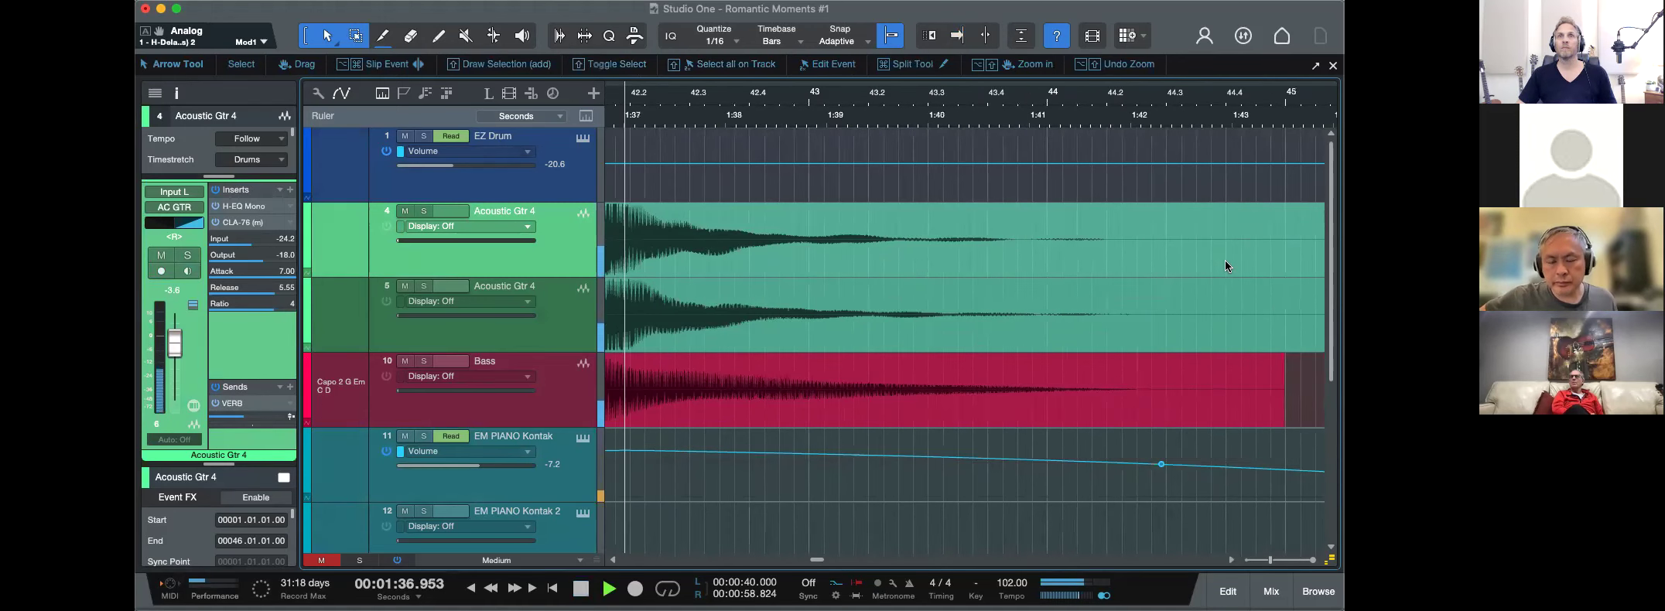
scroll(1225, 260, "down", 5)
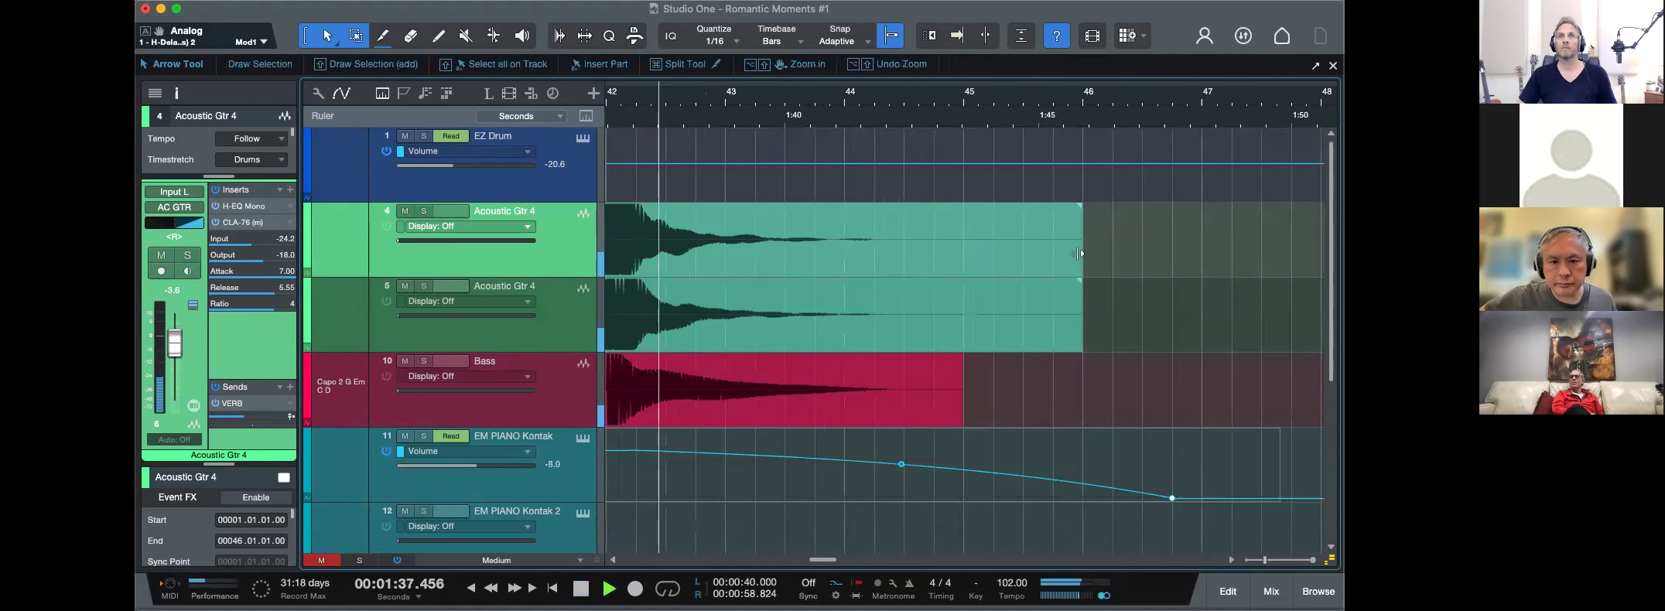
Hide the automation, solo the first Acoustic Gtr 4 track, cut its tail at 44.02.01.13 and fade it out from shortly after bar 43.
key("a")
left_click(424, 214)
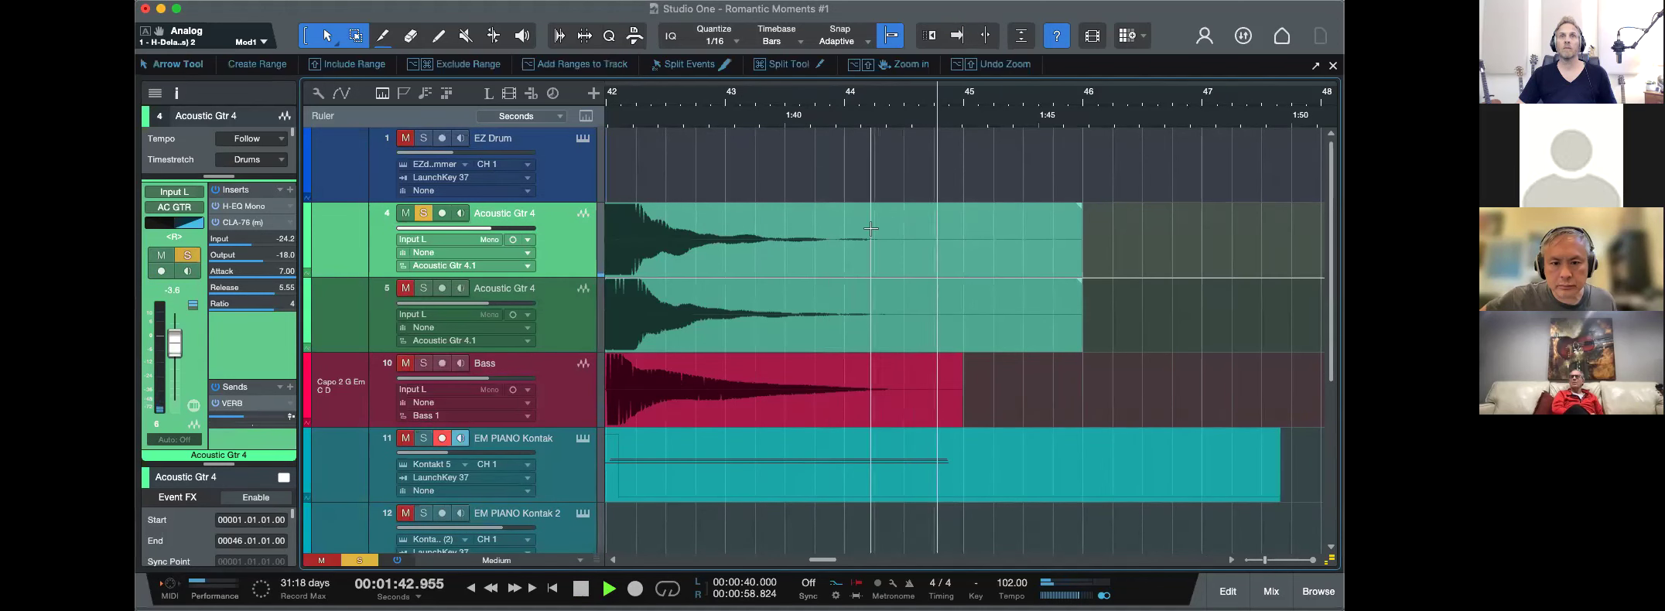
key("space")
key("Delete")
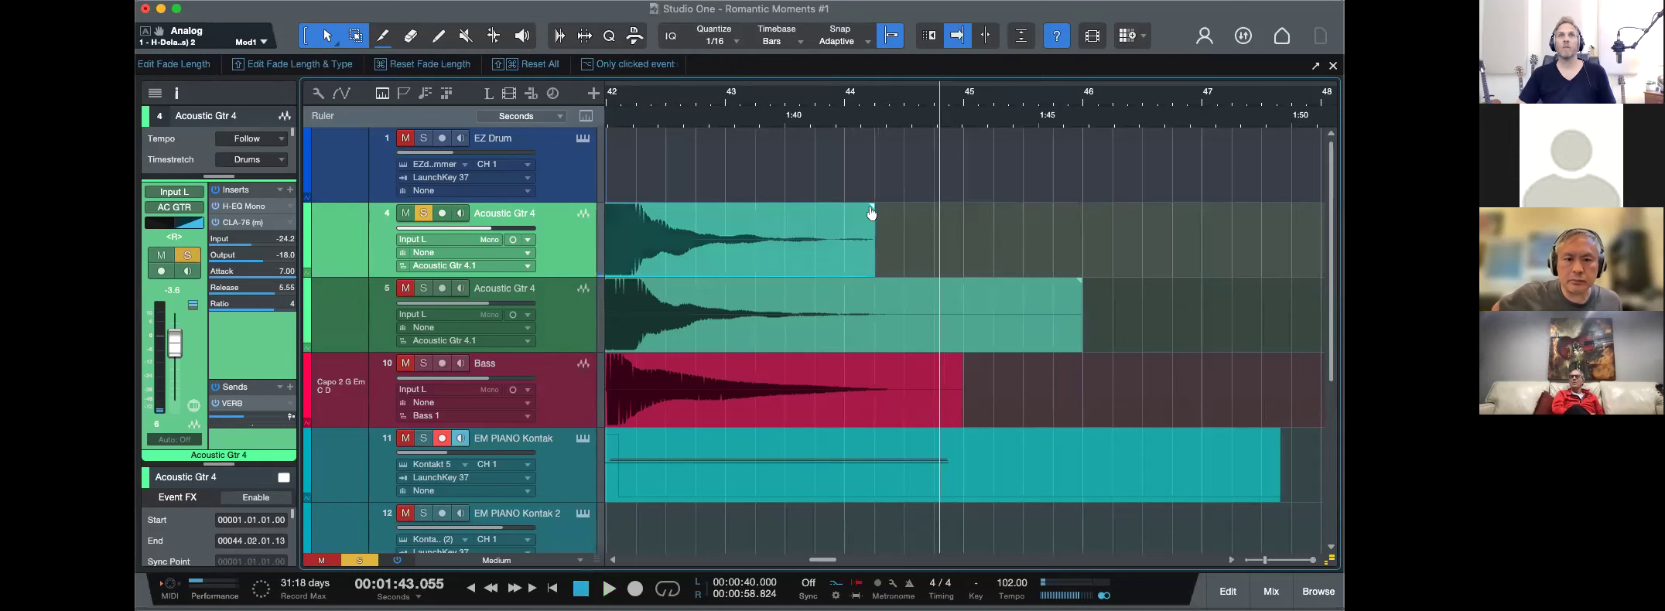
left_click_drag(871, 207, 755, 238)
double_click(610, 116)
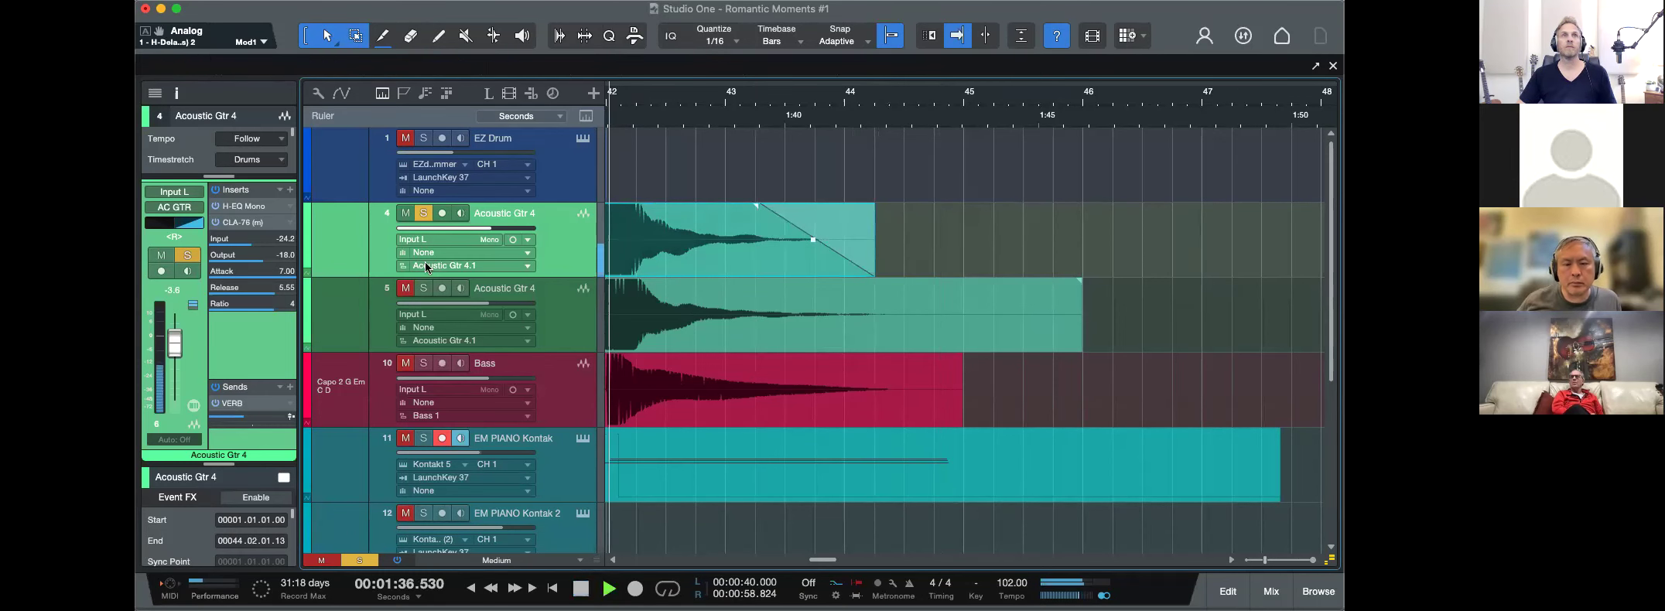
Cut the second Acoustic Gtr 4 event at 44.03.01.19, delete its tail and fade it out from about bar 43.
left_click(906, 299, "super")
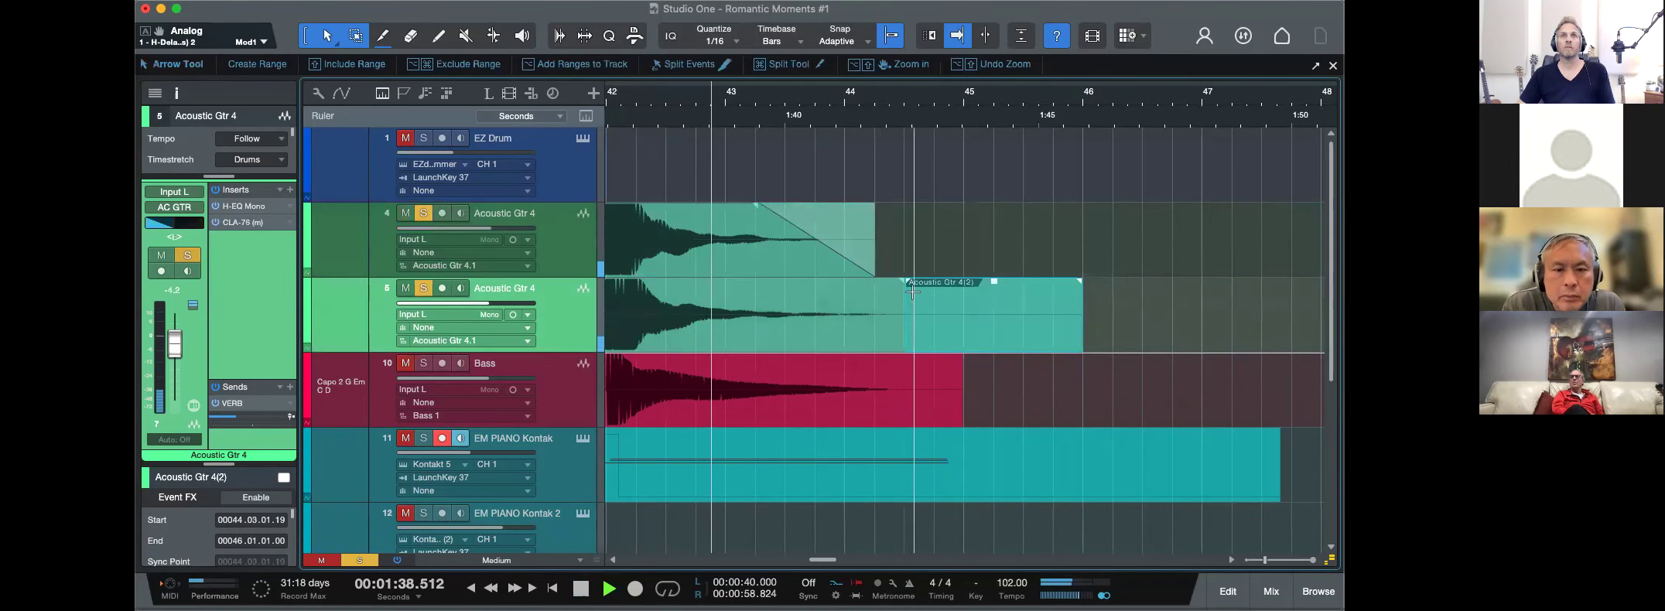
key("Delete")
left_click_drag(905, 288, 736, 282)
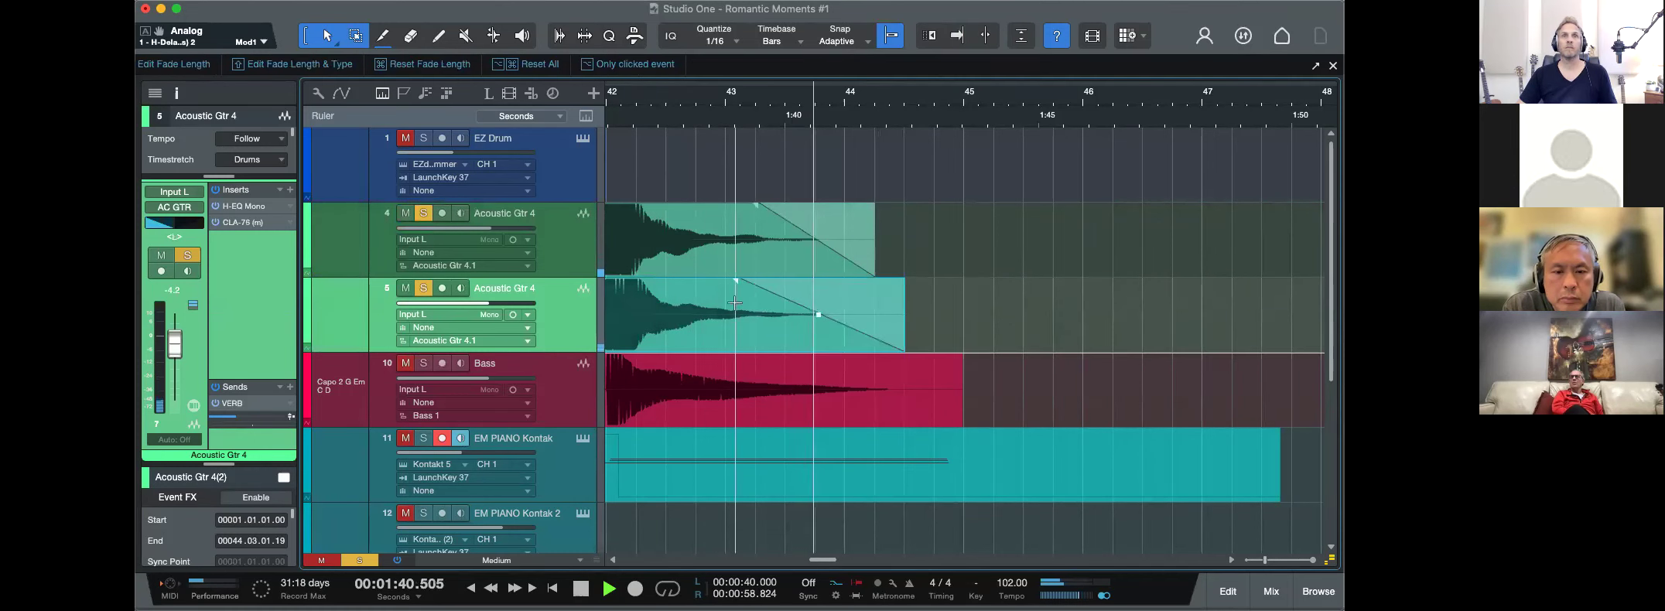
key("w")
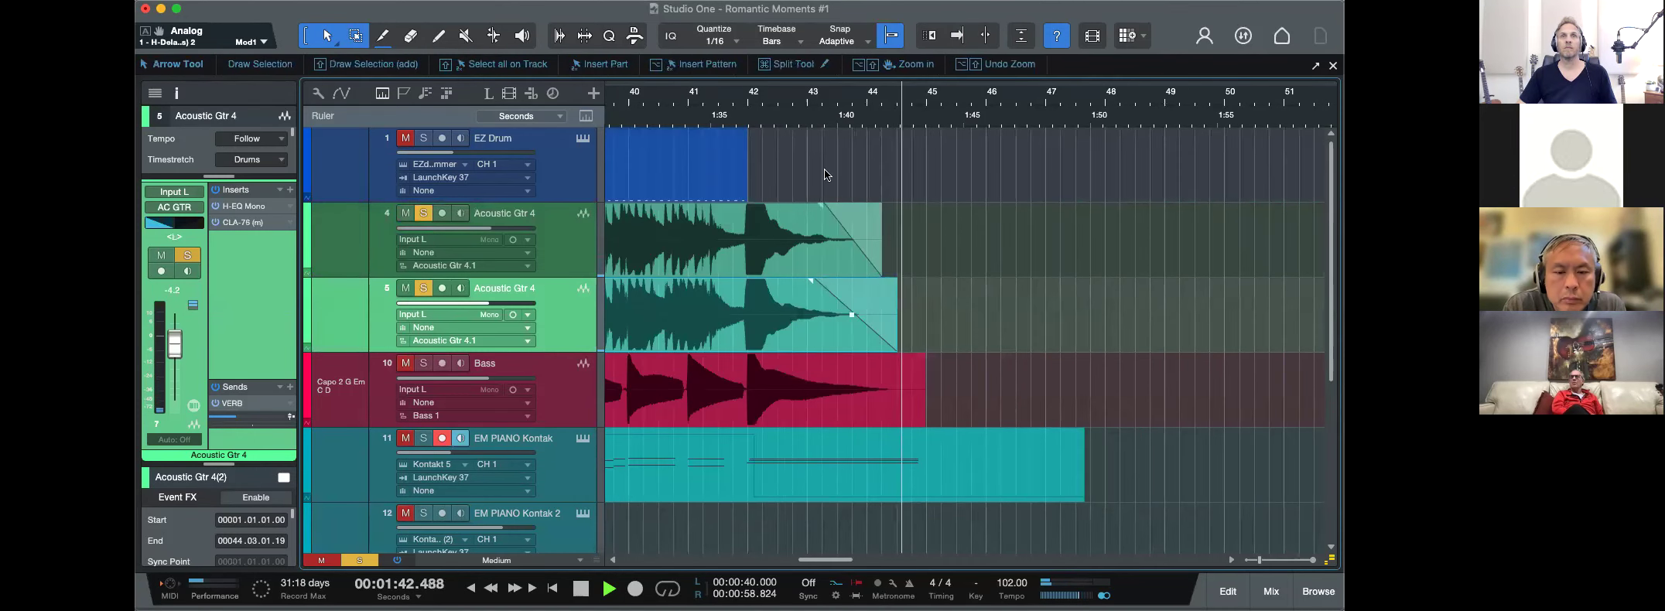
Unsolo the acoustic guitars and play the ending with all tracks from about 1:35.
left_click(728, 116)
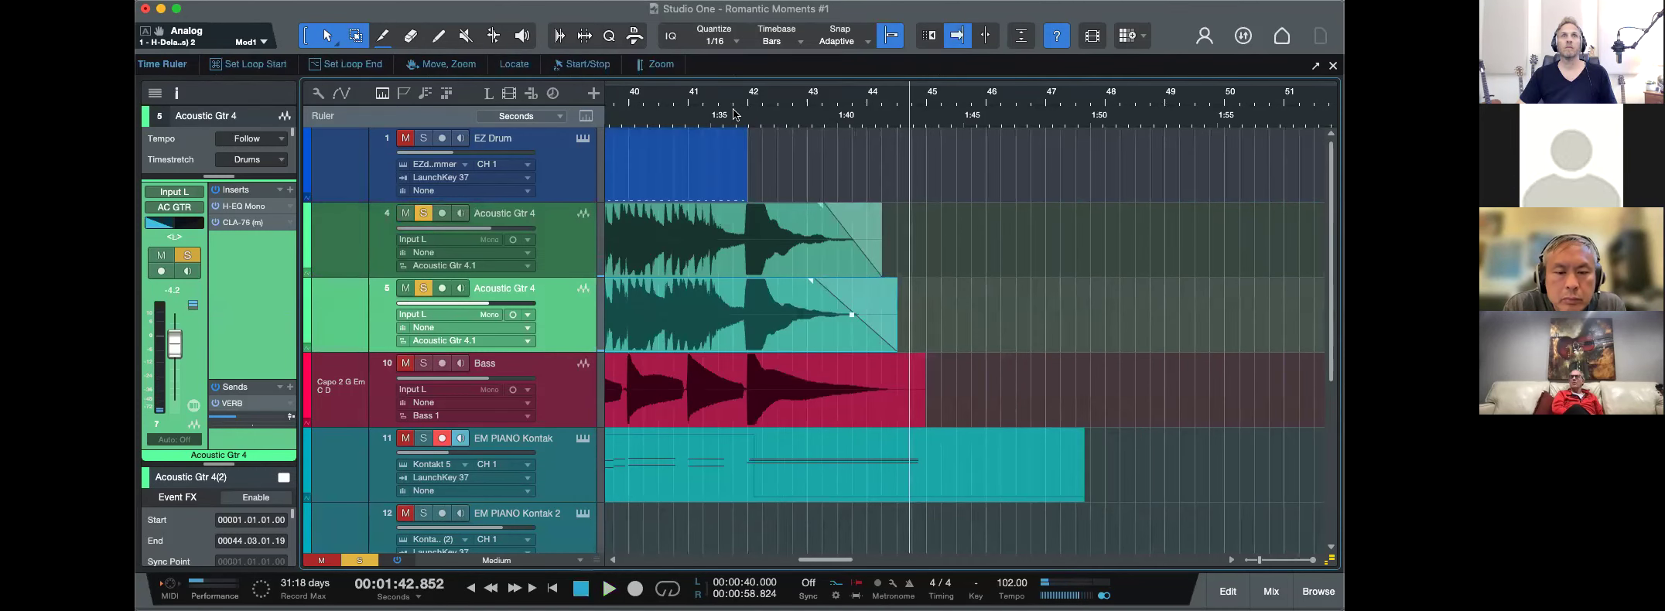
left_click(424, 289)
key("e")
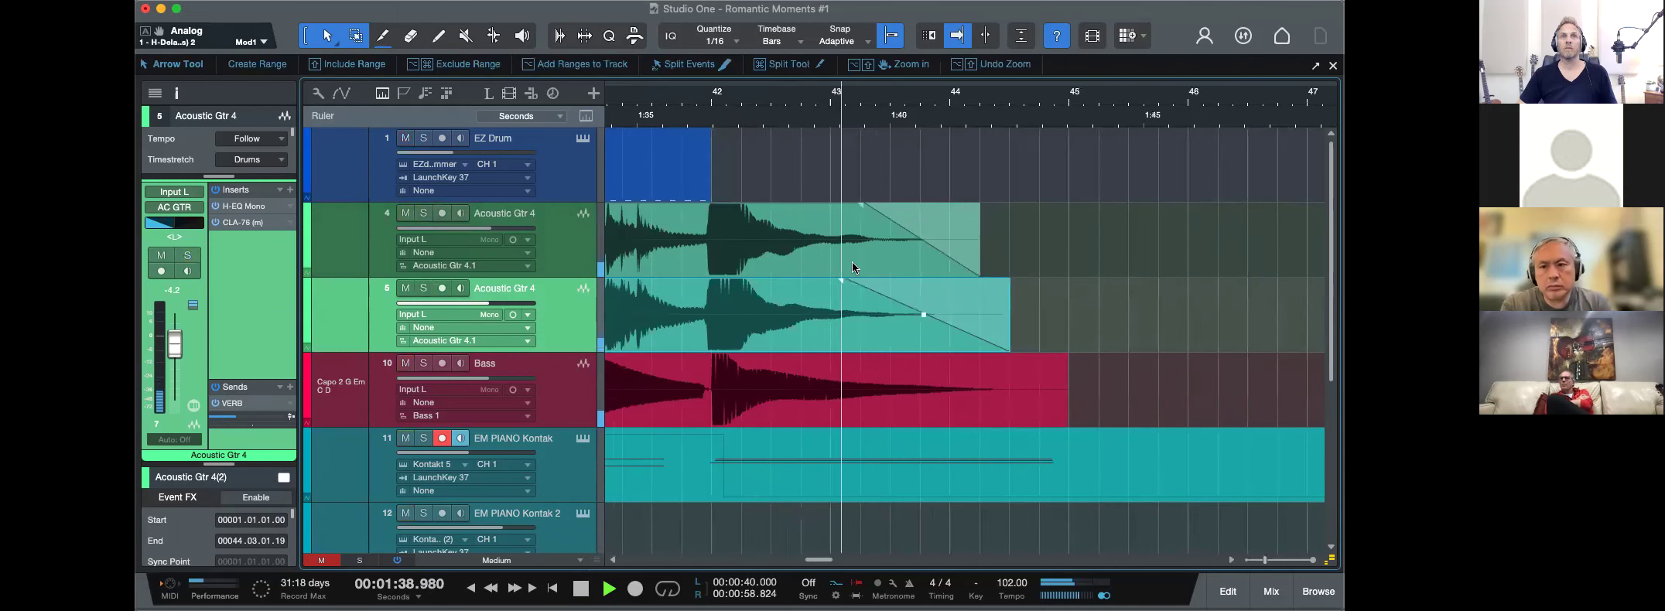
left_click(656, 108)
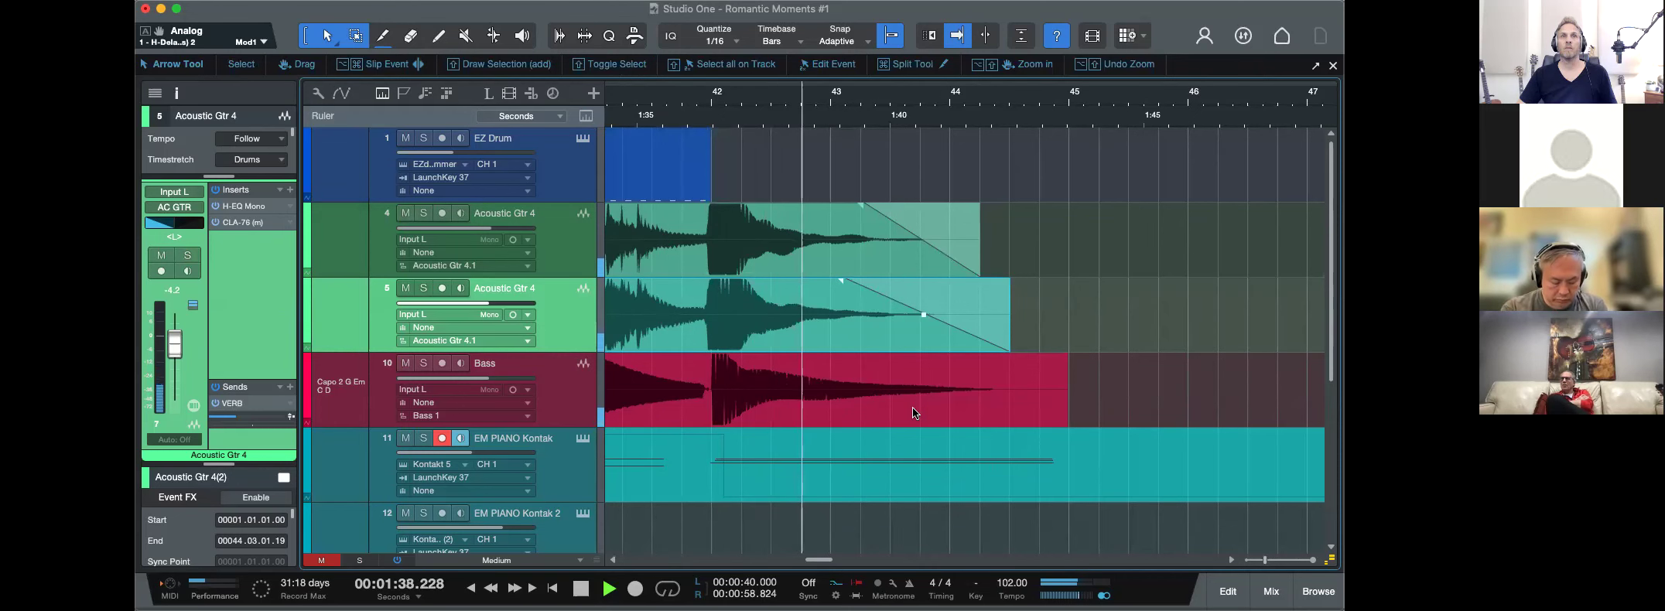
Add a fade-out to the Bass event from about the middle of bar 42 to its end.
key("w")
left_click(935, 368)
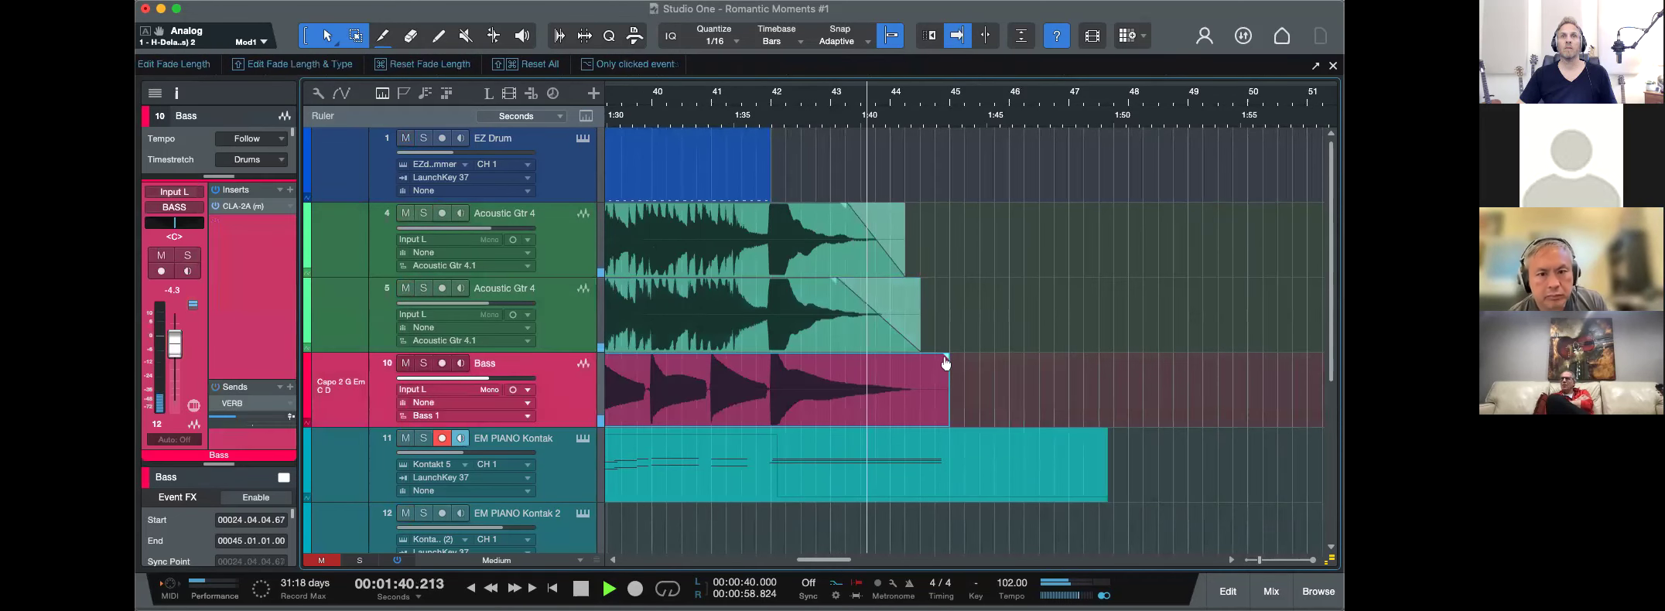
left_click_drag(945, 364, 798, 377)
Play the ending through, show the Main track's volume automation and place the playhead at about 1:39.
scroll(1035, 404, "down", 4)
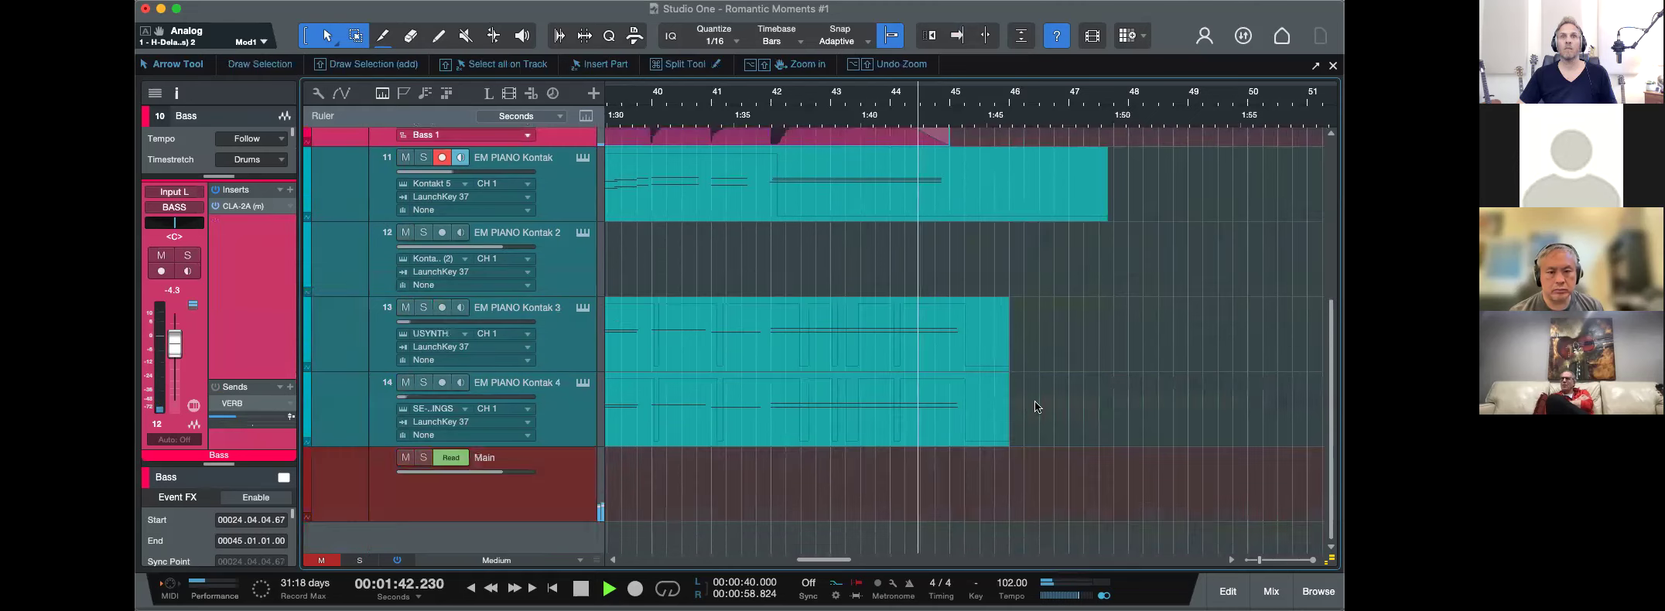
key("w")
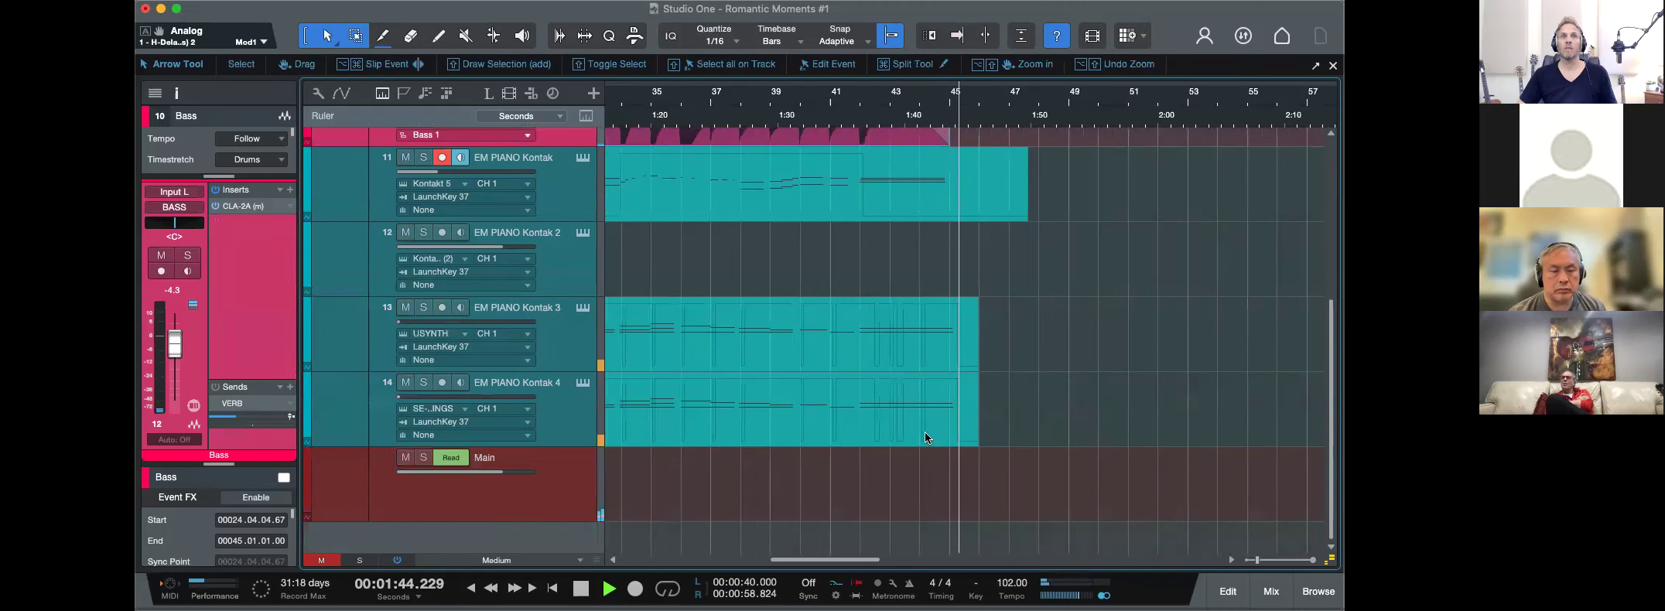
key("w")
key("w")
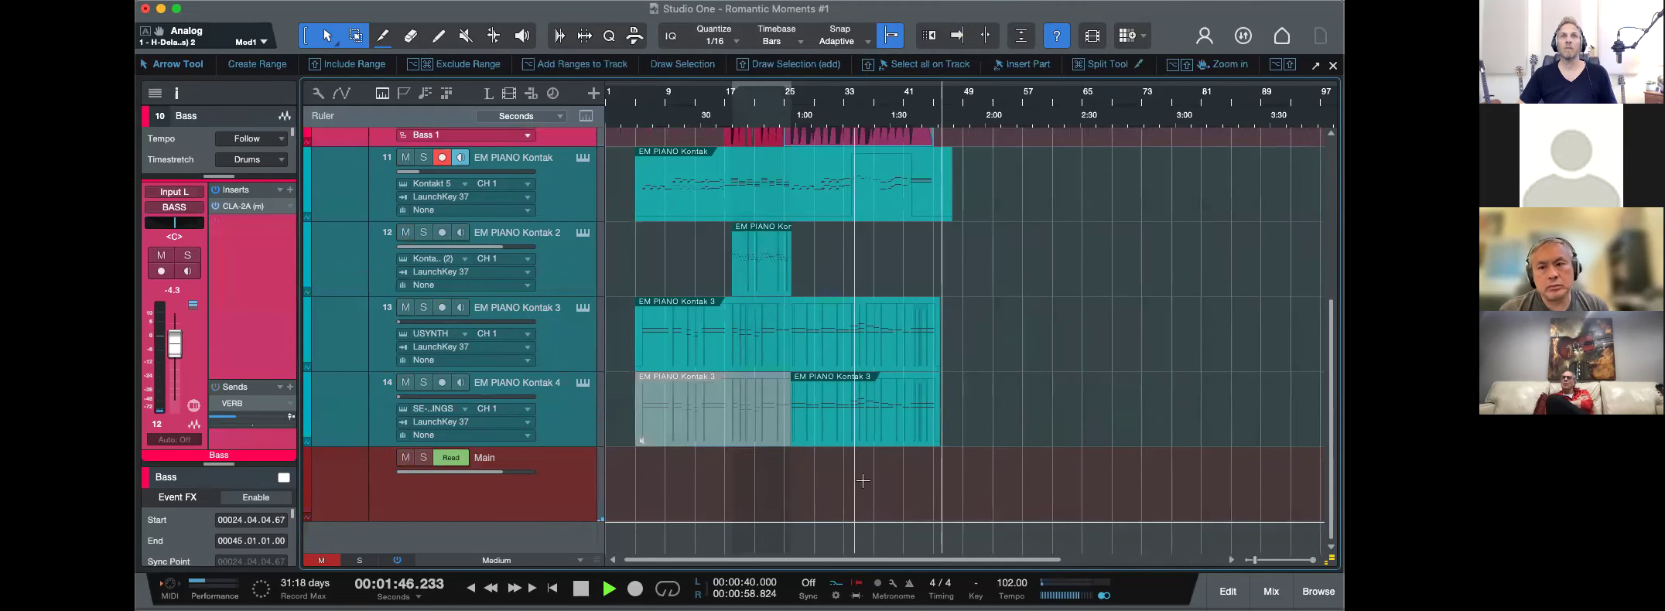
key("space")
left_click(554, 495)
key("a")
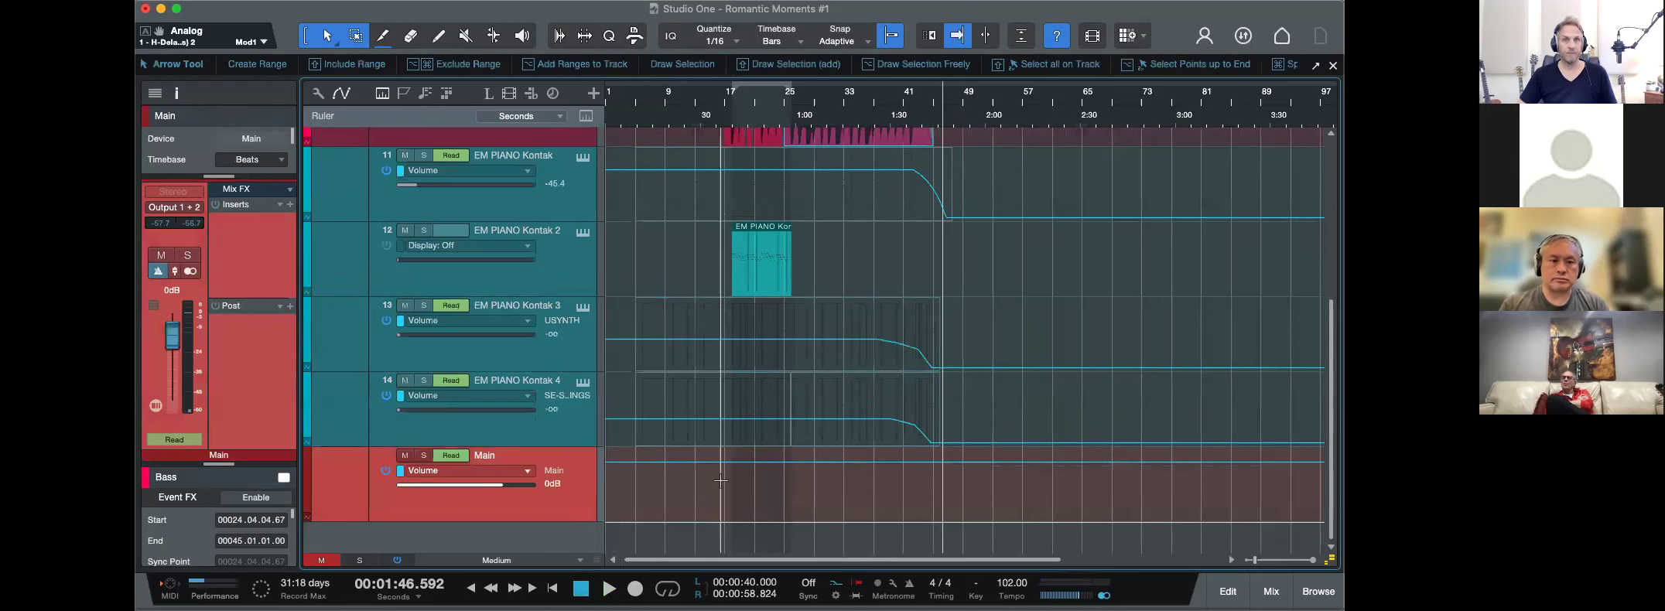
left_click(919, 101)
key("e")
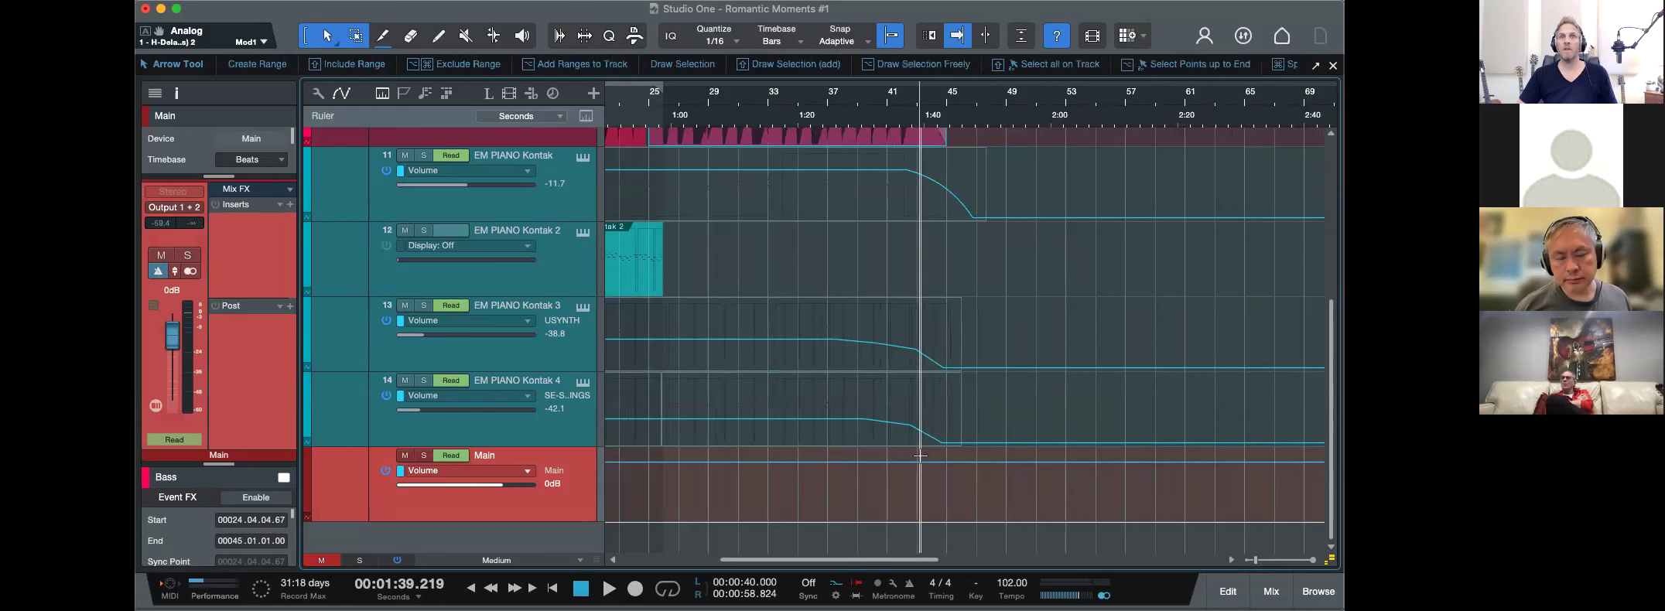
Fade out the Main volume from about bar 43 to bar 46 with a curved slope, removing the extra envelope points.
left_click_drag(919, 457, 991, 518)
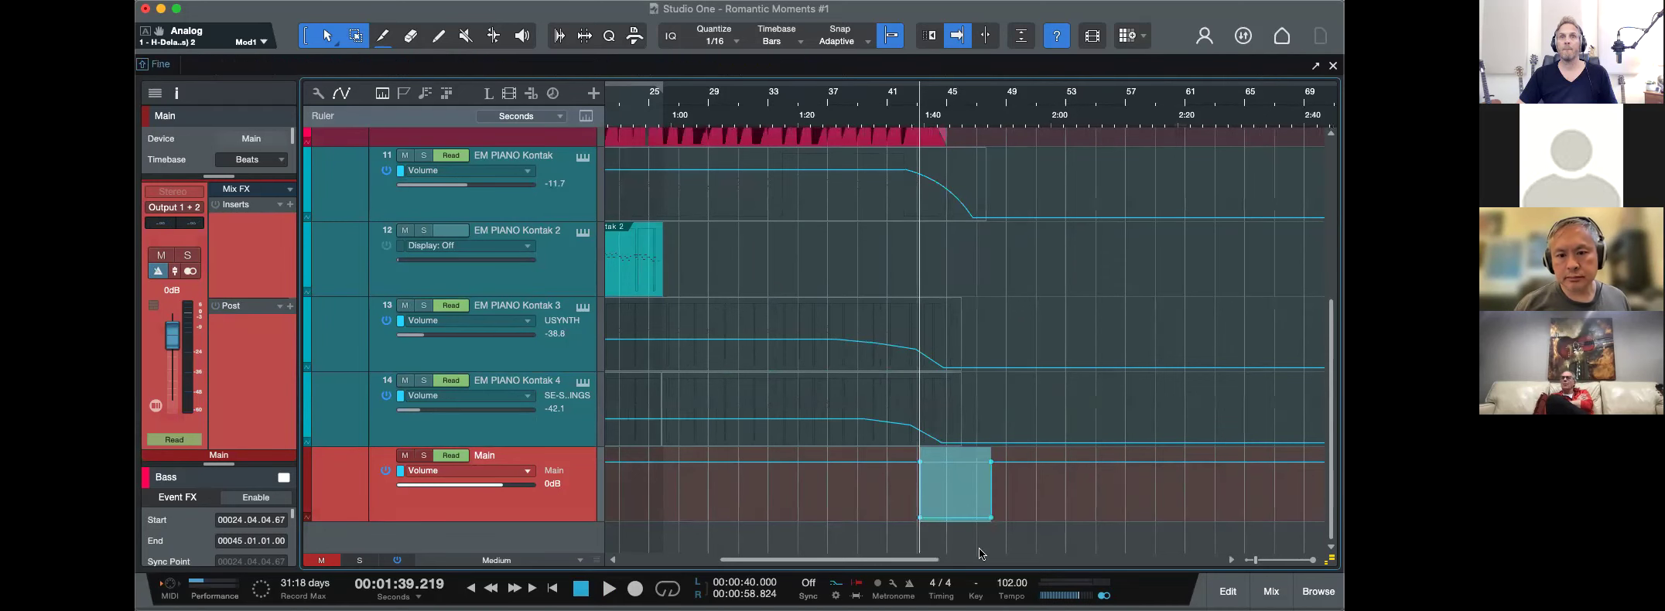
key("space")
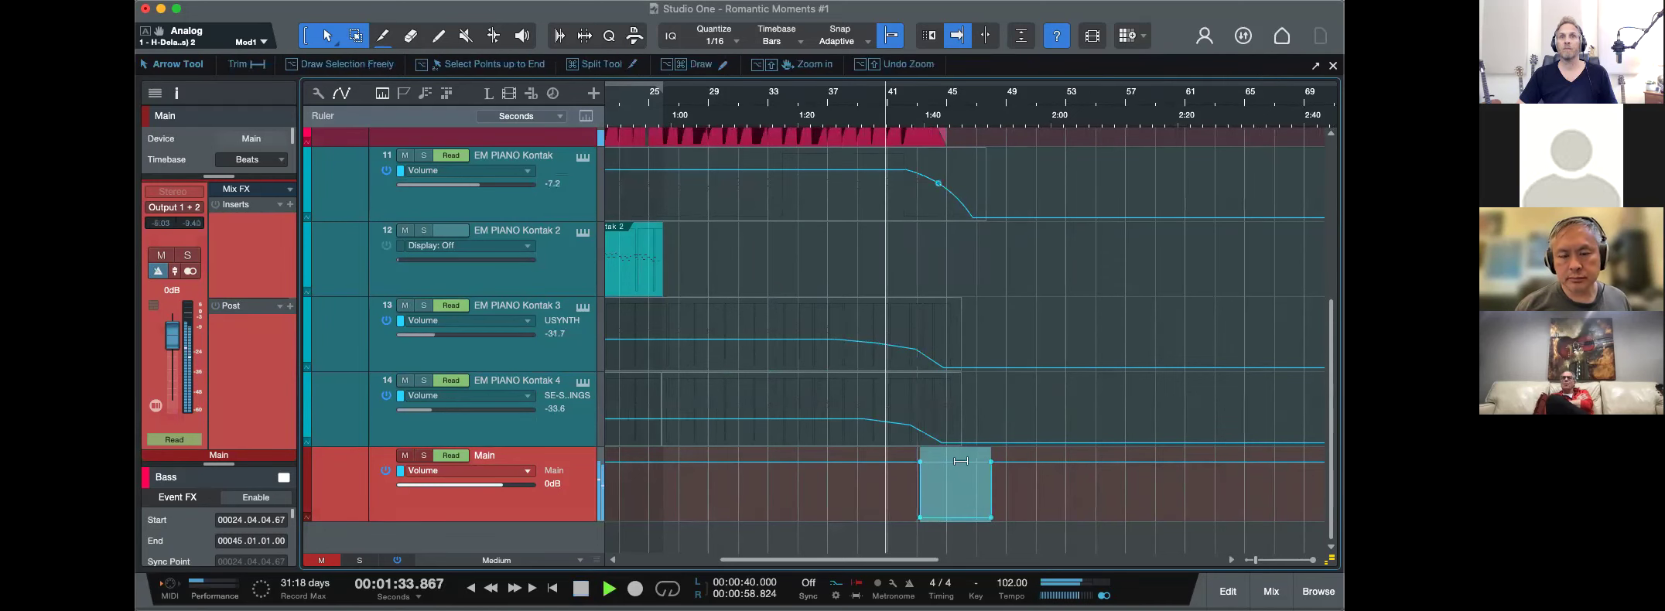
double_click(920, 519)
key("e")
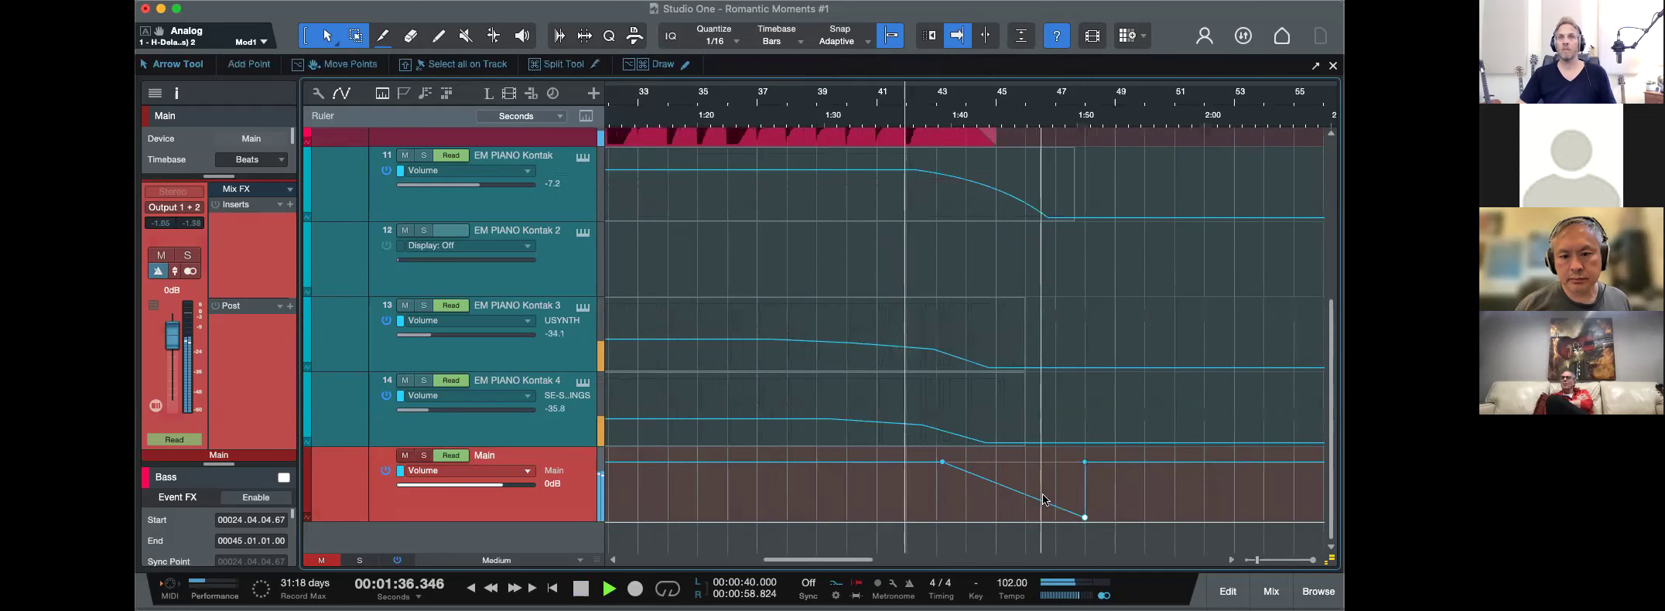
double_click(1084, 463)
left_click_drag(1013, 493, 1014, 472)
left_click_drag(1084, 520, 1026, 531)
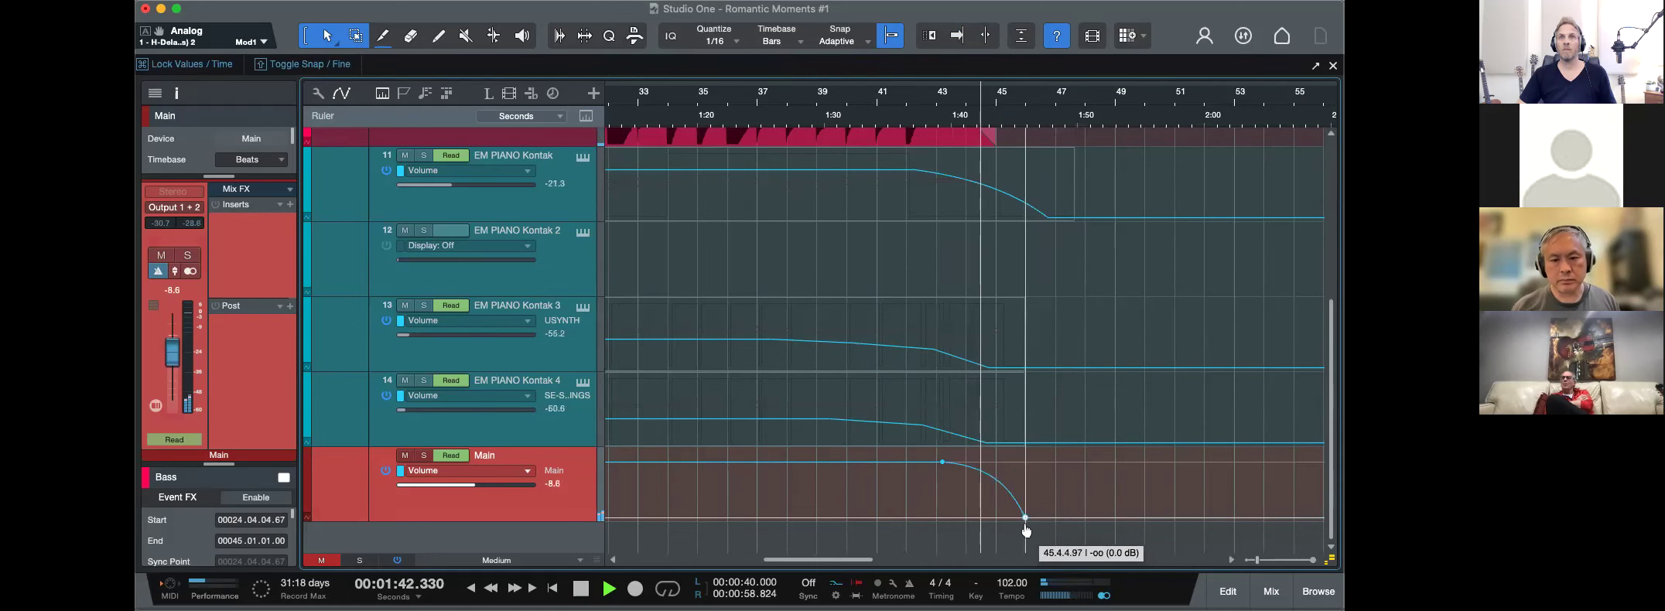
key("e")
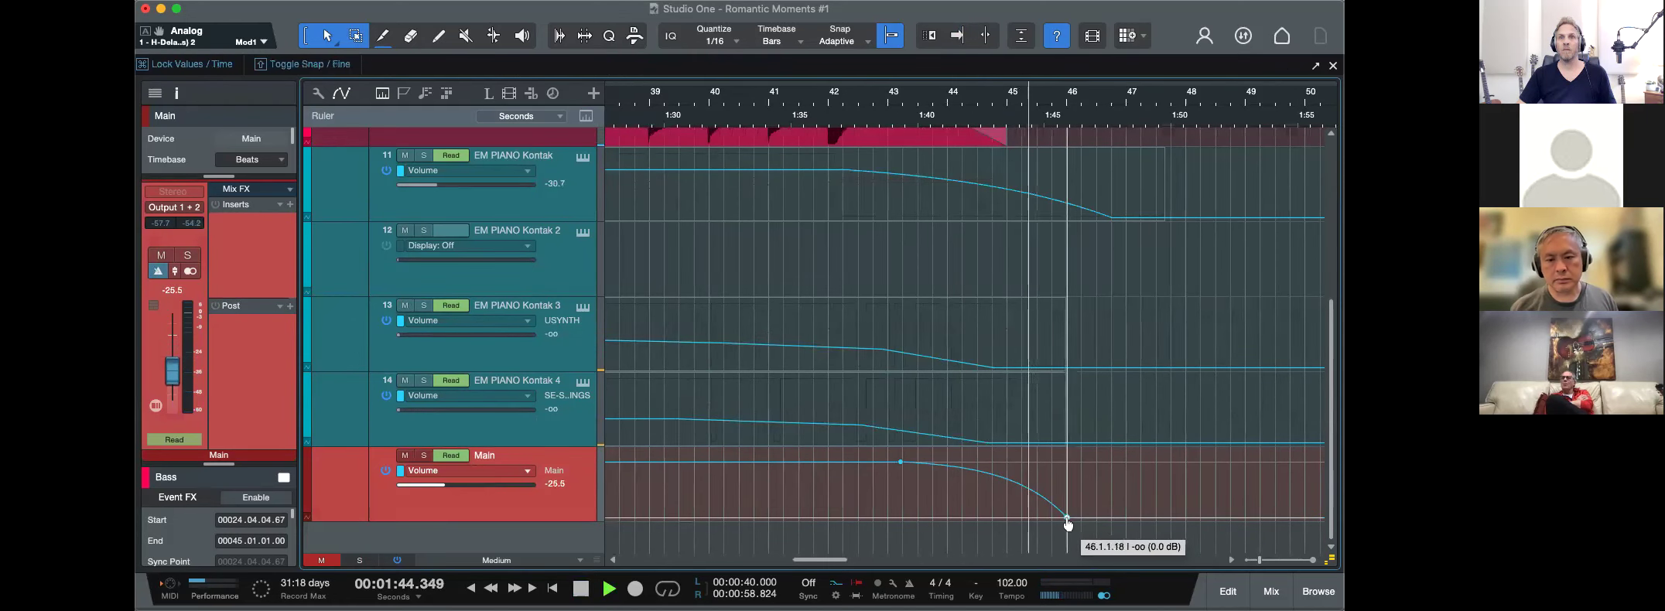
Reshape the Main volume fade with a point at about bar 45, and play the ending from about 1:38.
left_click_drag(1004, 480, 1015, 477)
key("space")
left_click(872, 113)
key("space")
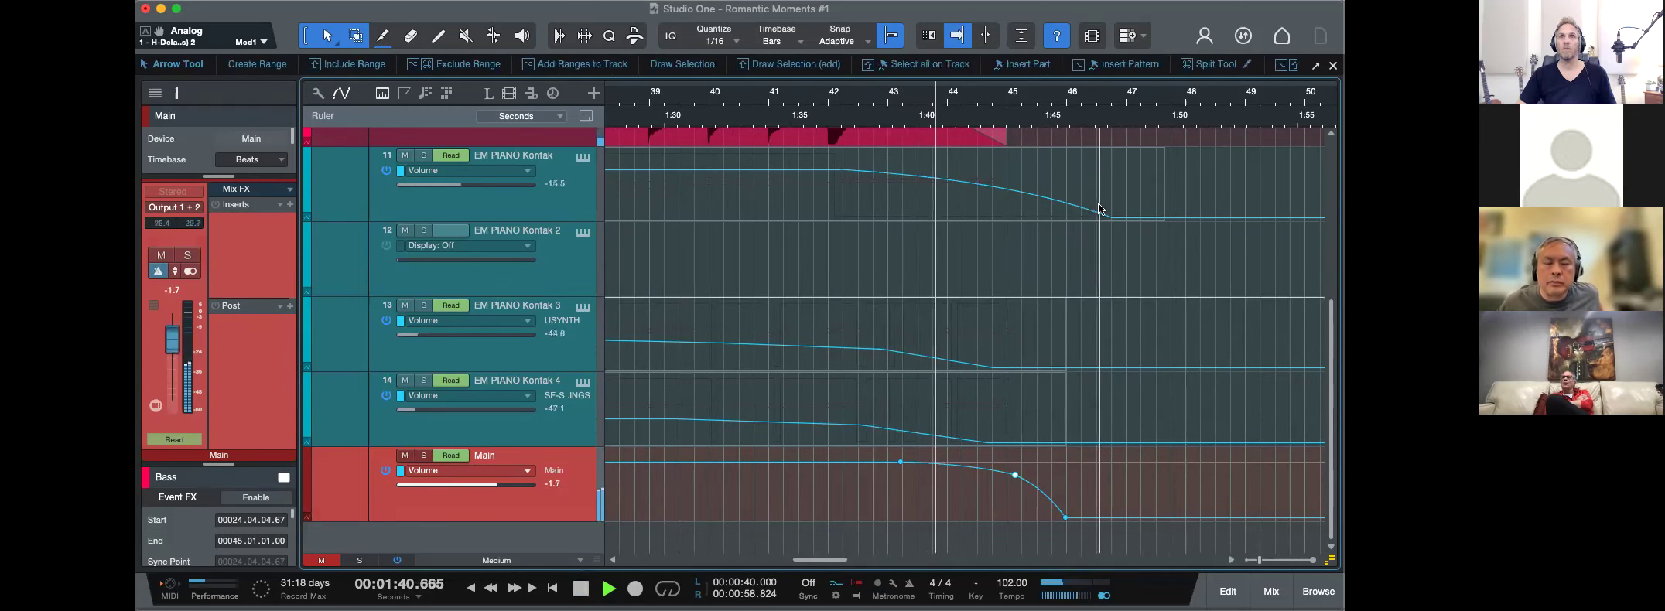
key("w")
key("w")
Set the loop range to run from the song's start to bar 46, at 1:45.882.
left_click_drag(681, 87, 983, 93)
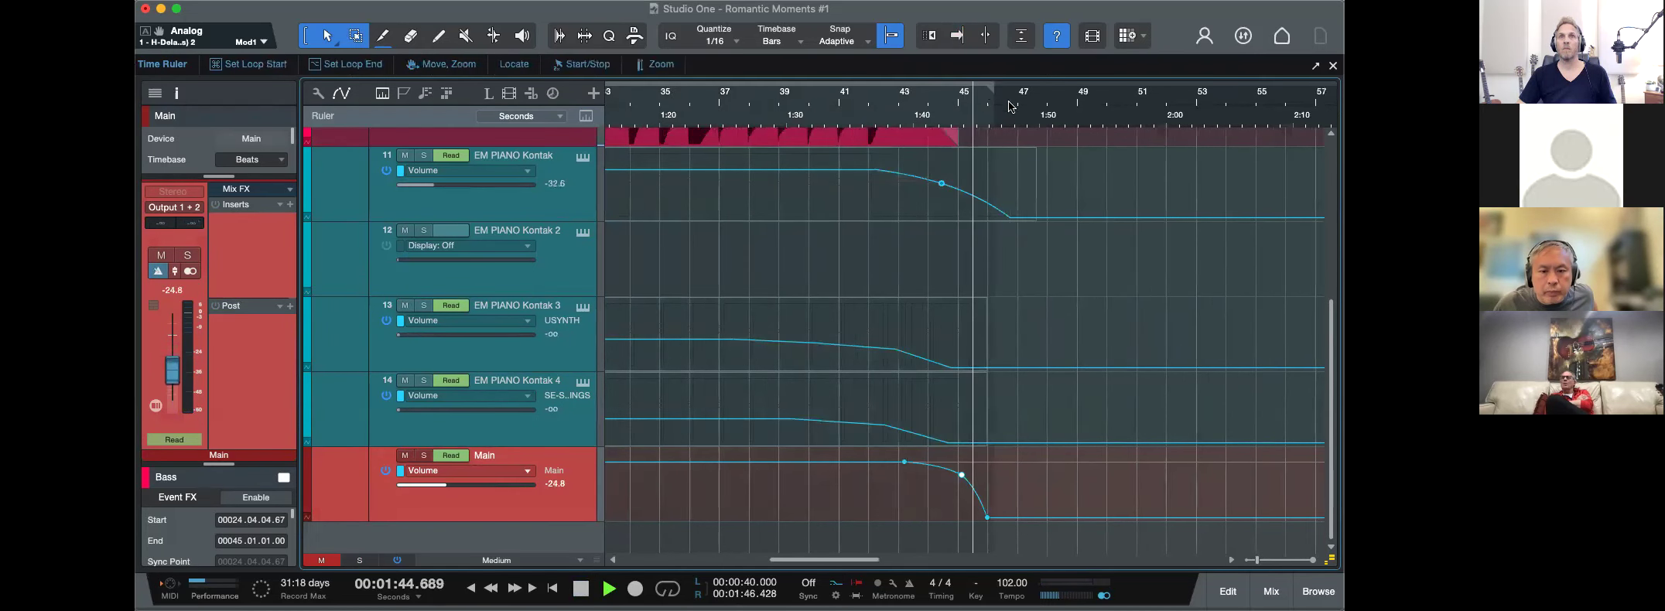
key("f")
key("e")
key("e")
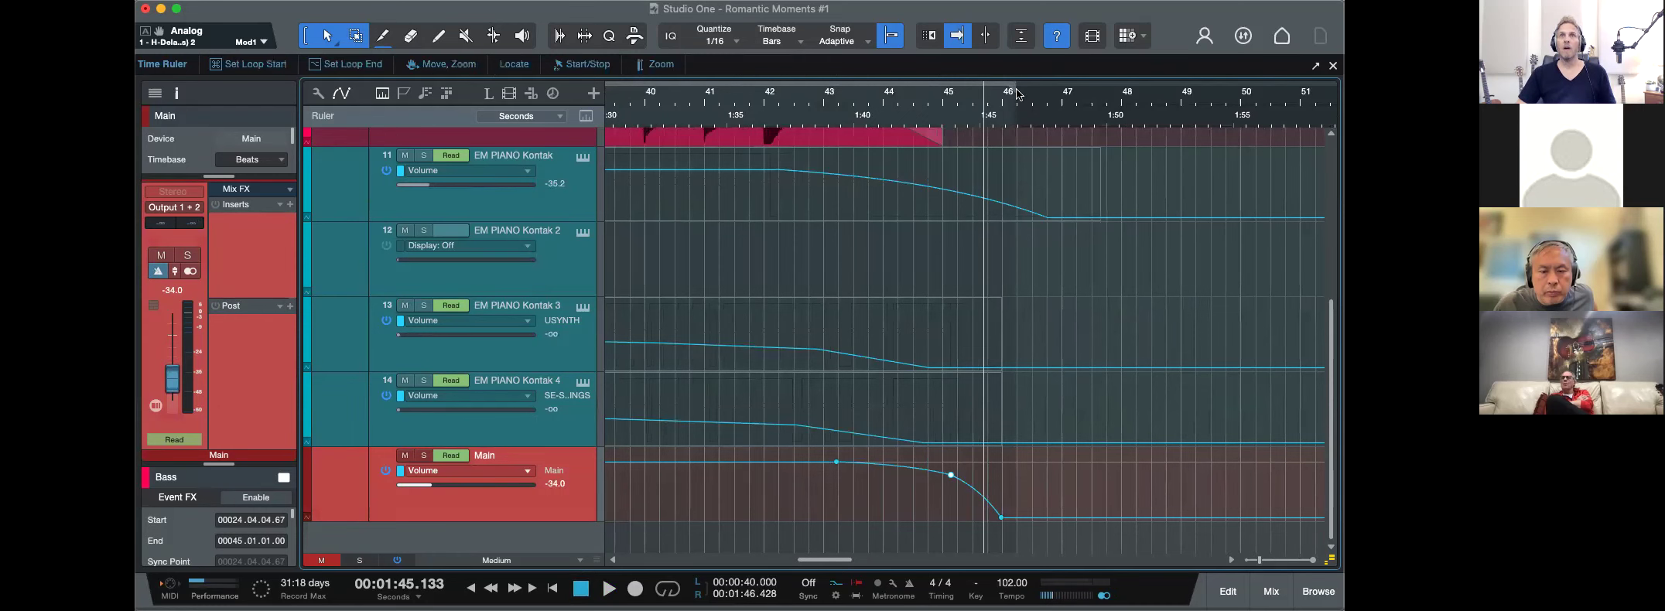
key("comma")
key("w")
key("w")
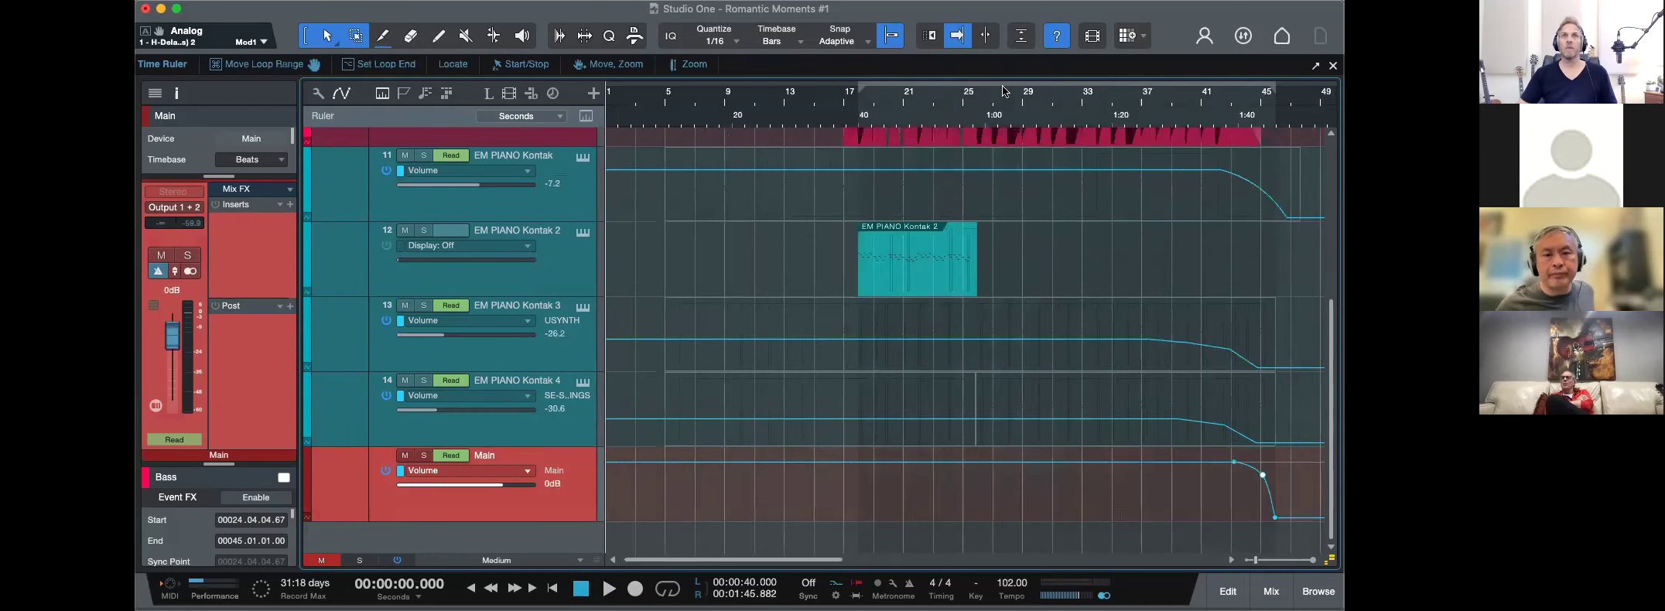
key("w")
left_click_drag(731, 93, 602, 94)
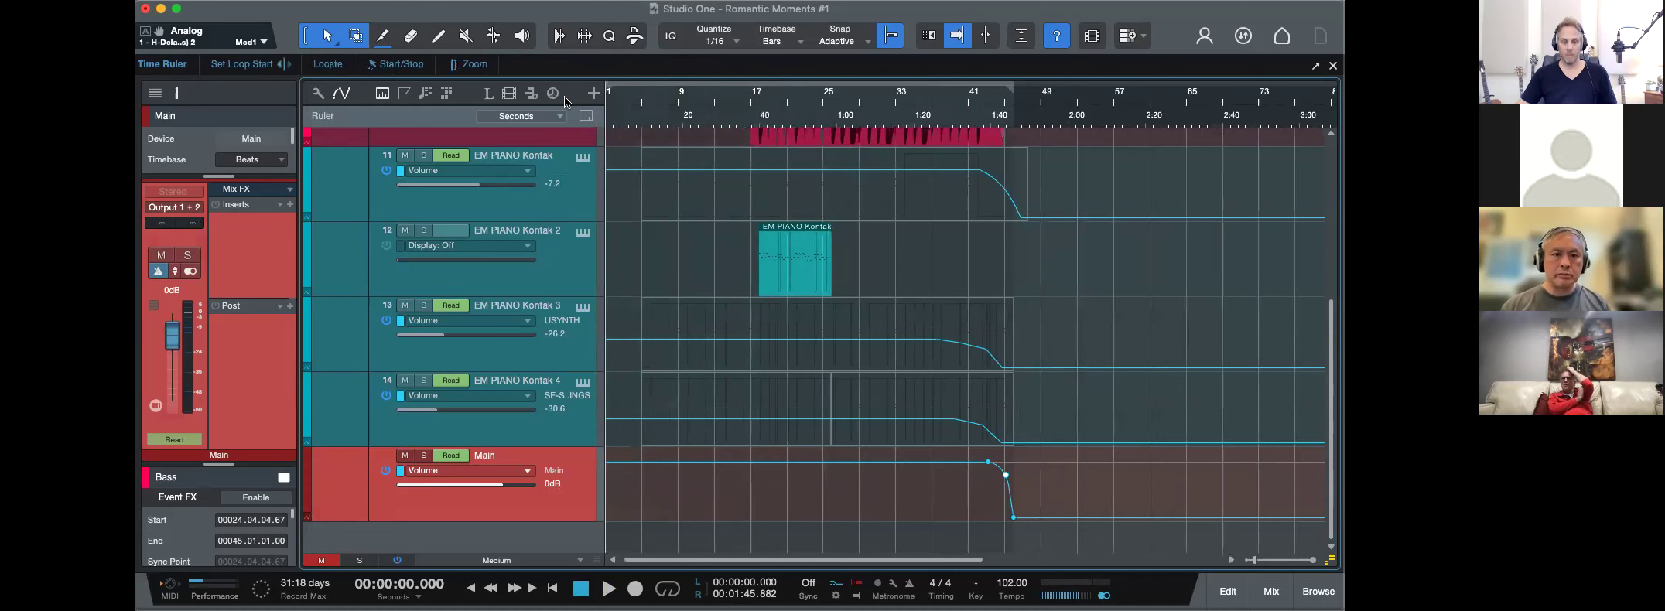
Play the opening, fine-tune the loop range's start to 0:02.206 and place the playhead there.
key("e")
key("e")
key("e")
key("space")
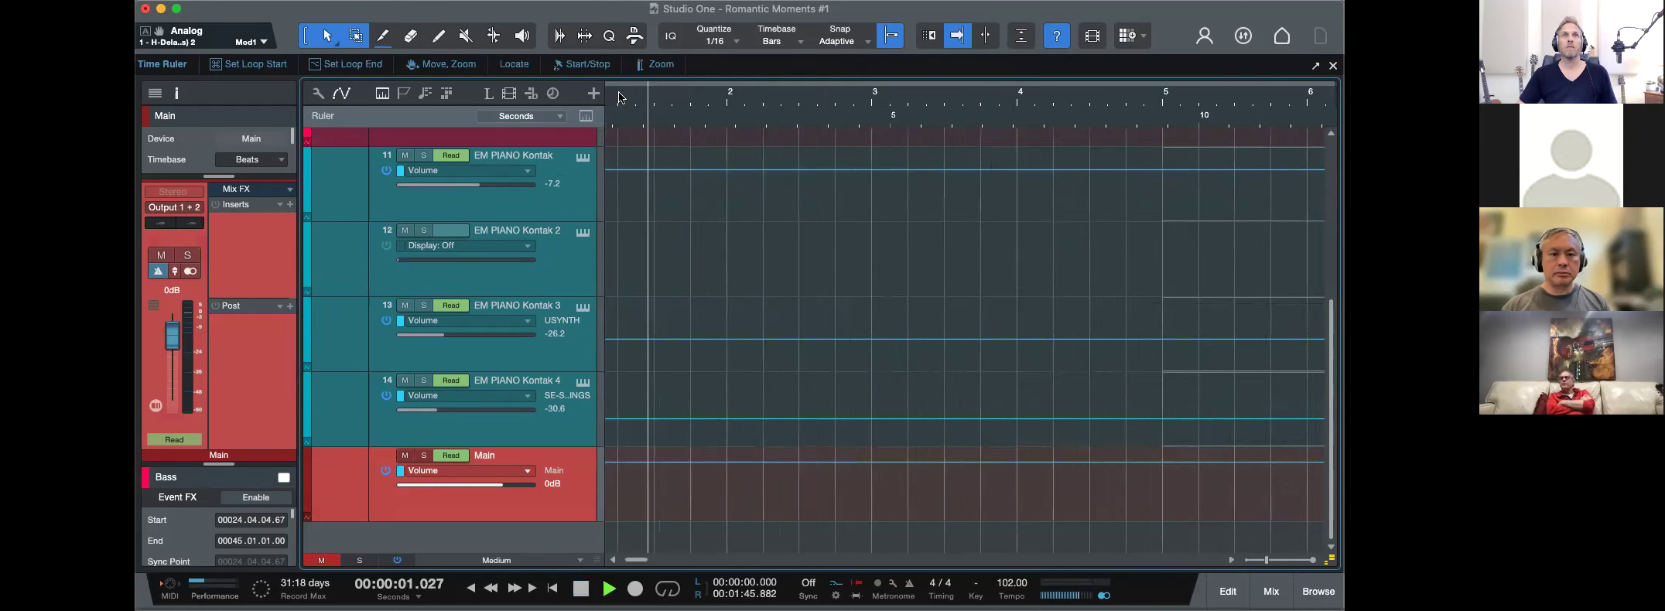
left_click_drag(638, 92, 674, 92)
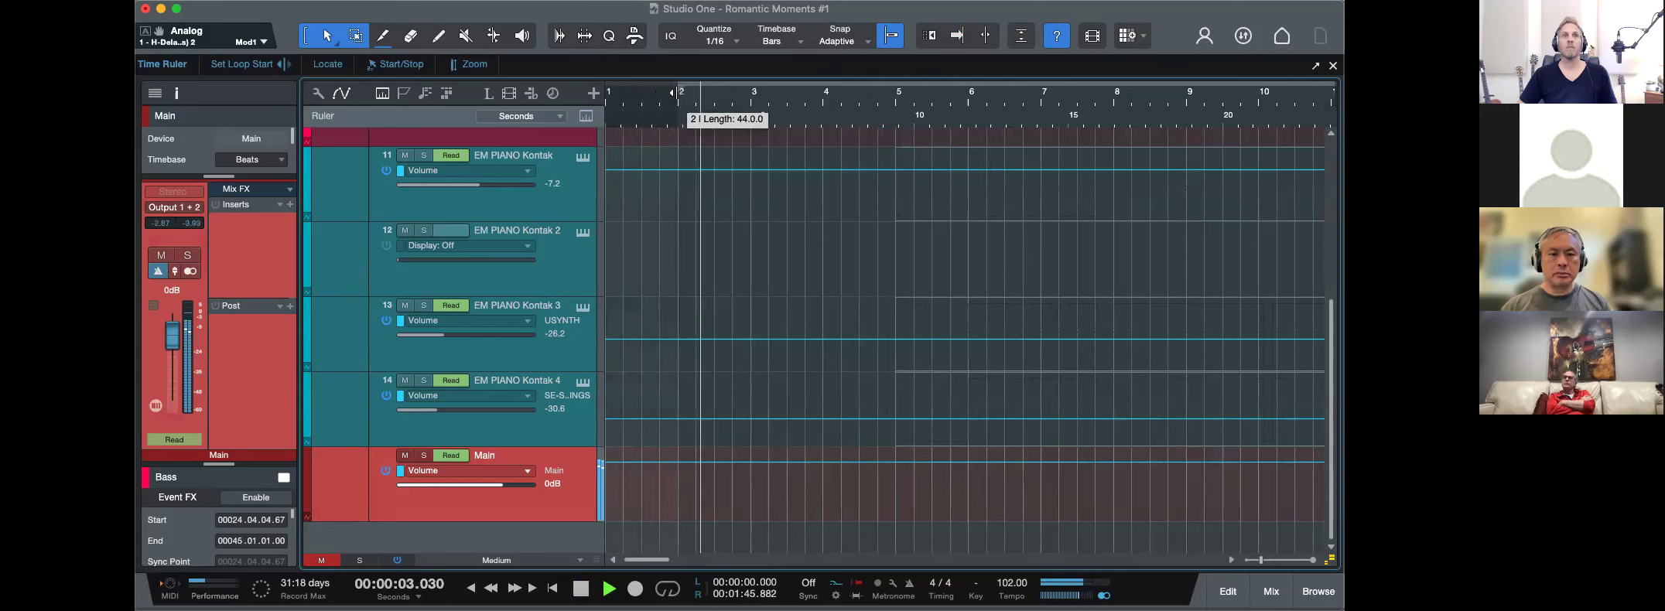
key("space")
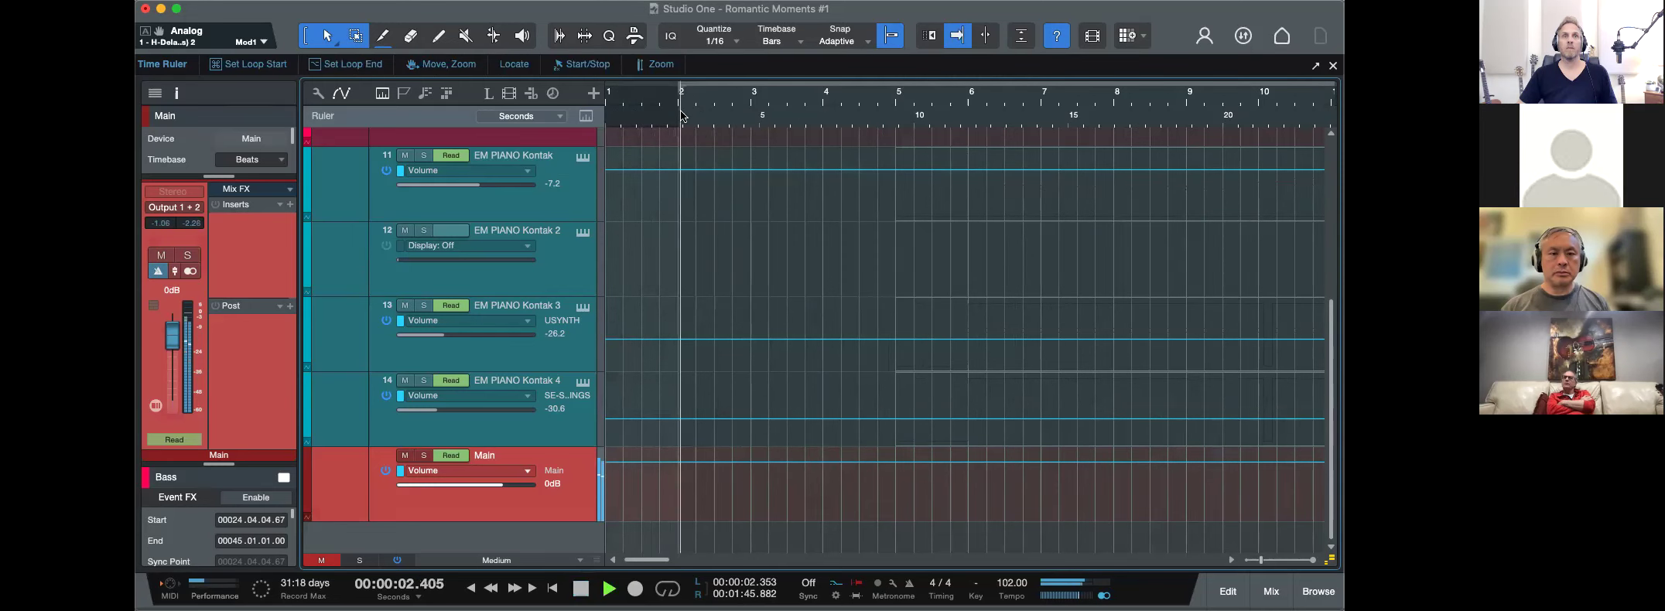
key("e")
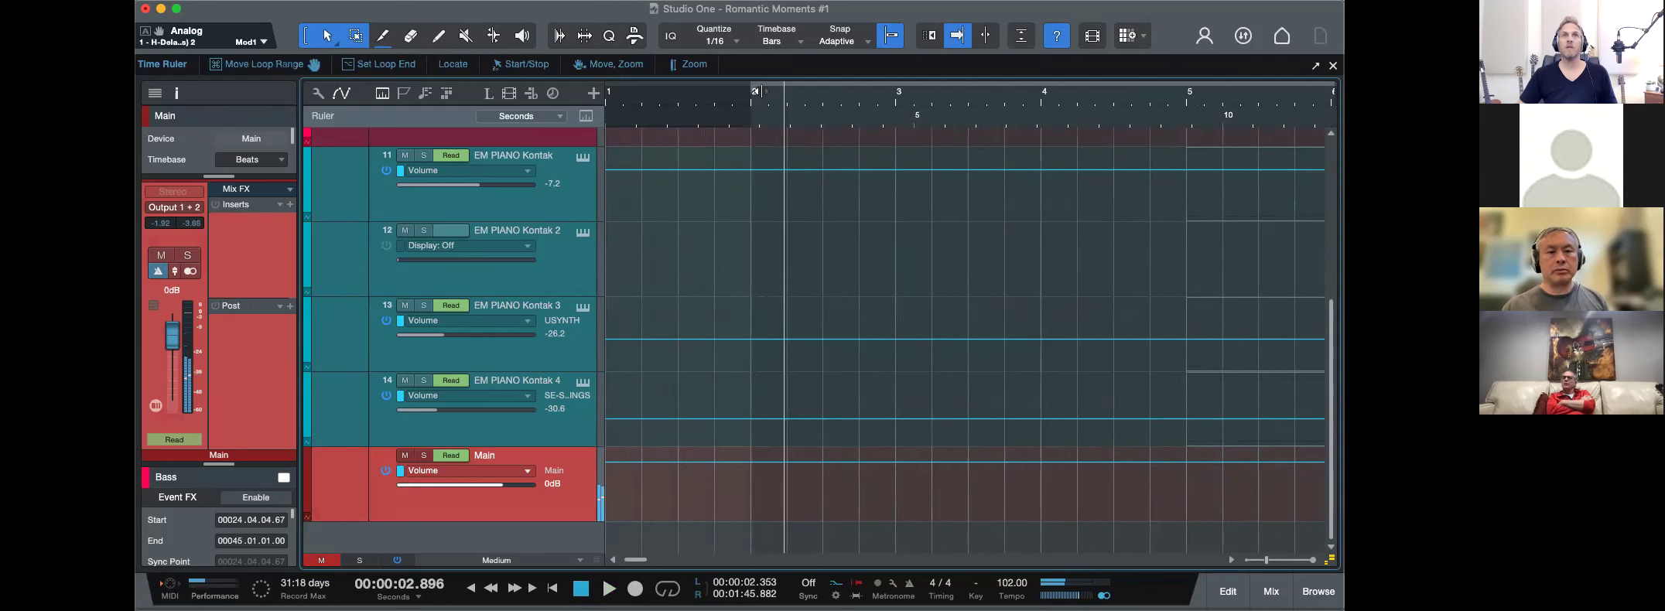
left_click_drag(736, 89, 738, 89)
key("e")
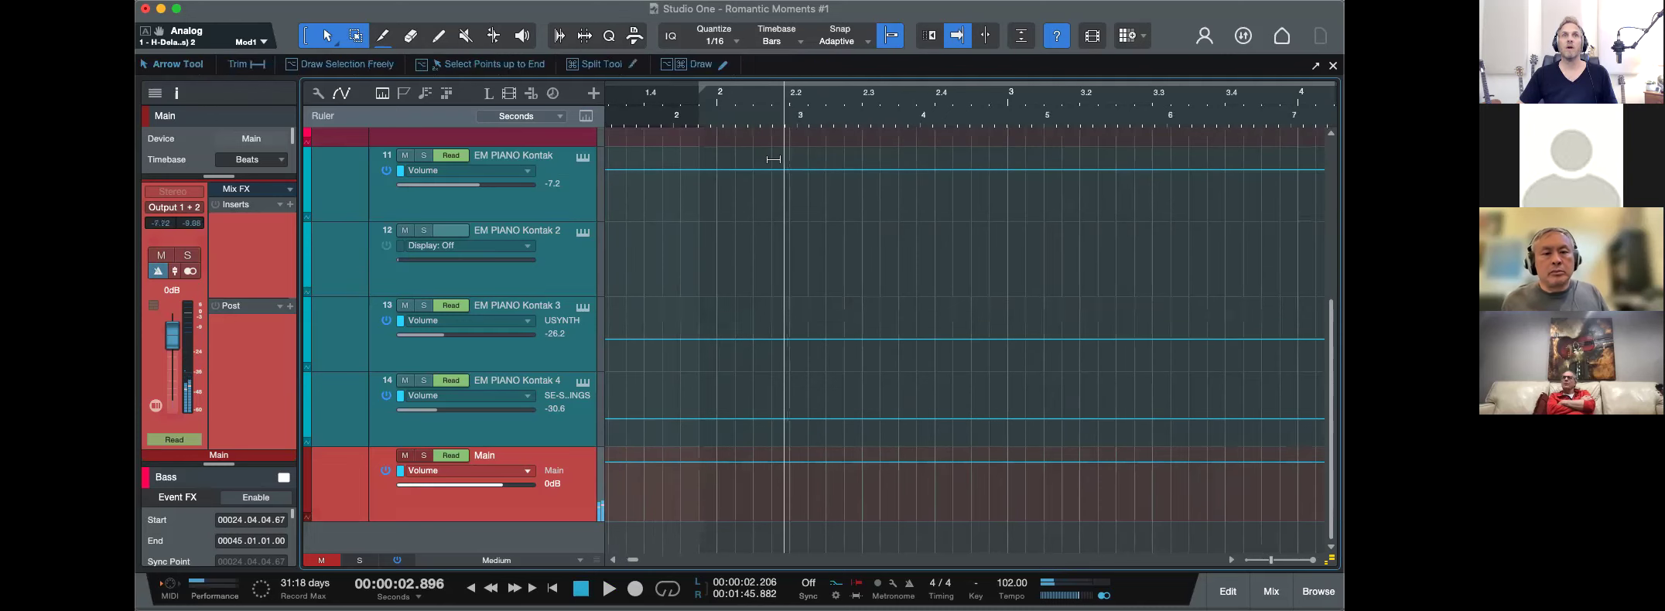
left_click(697, 115)
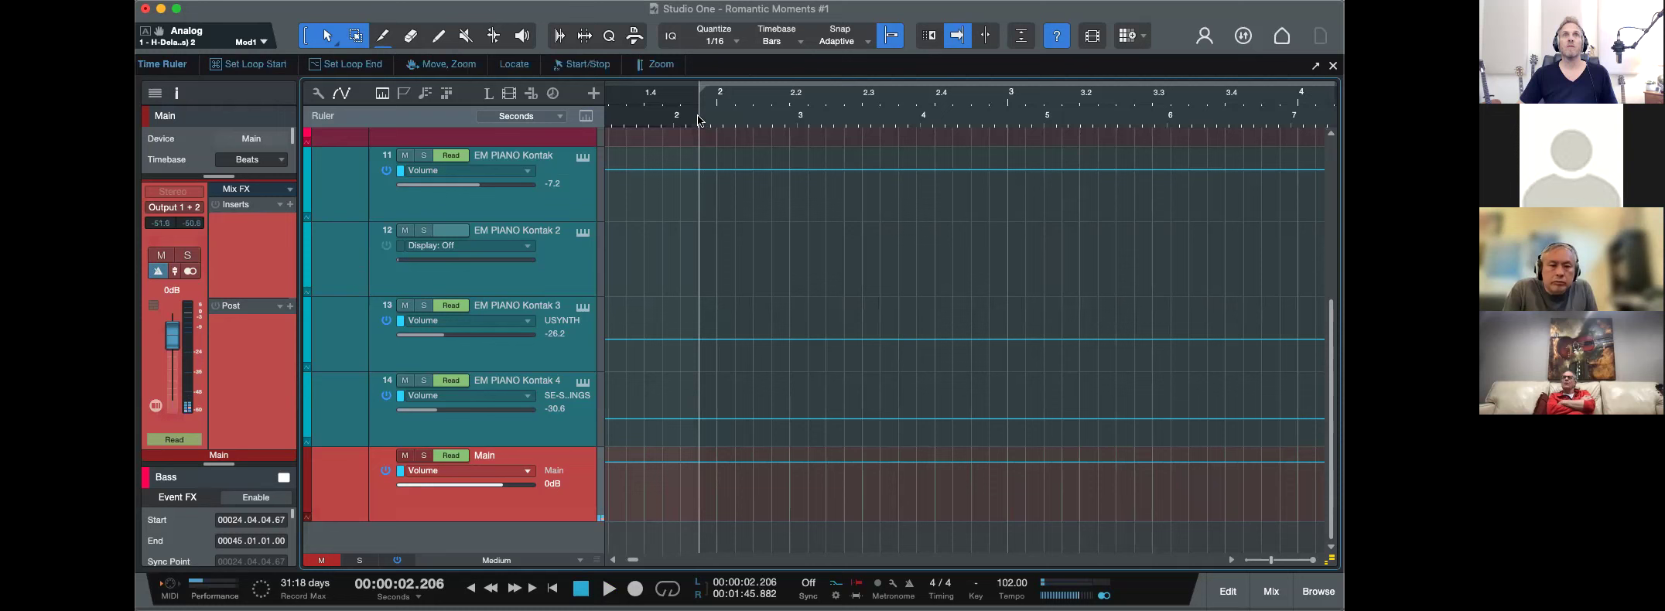
Lower the Main volume automation to silence before about 0:02.2, and play the opening to check it.
key("space")
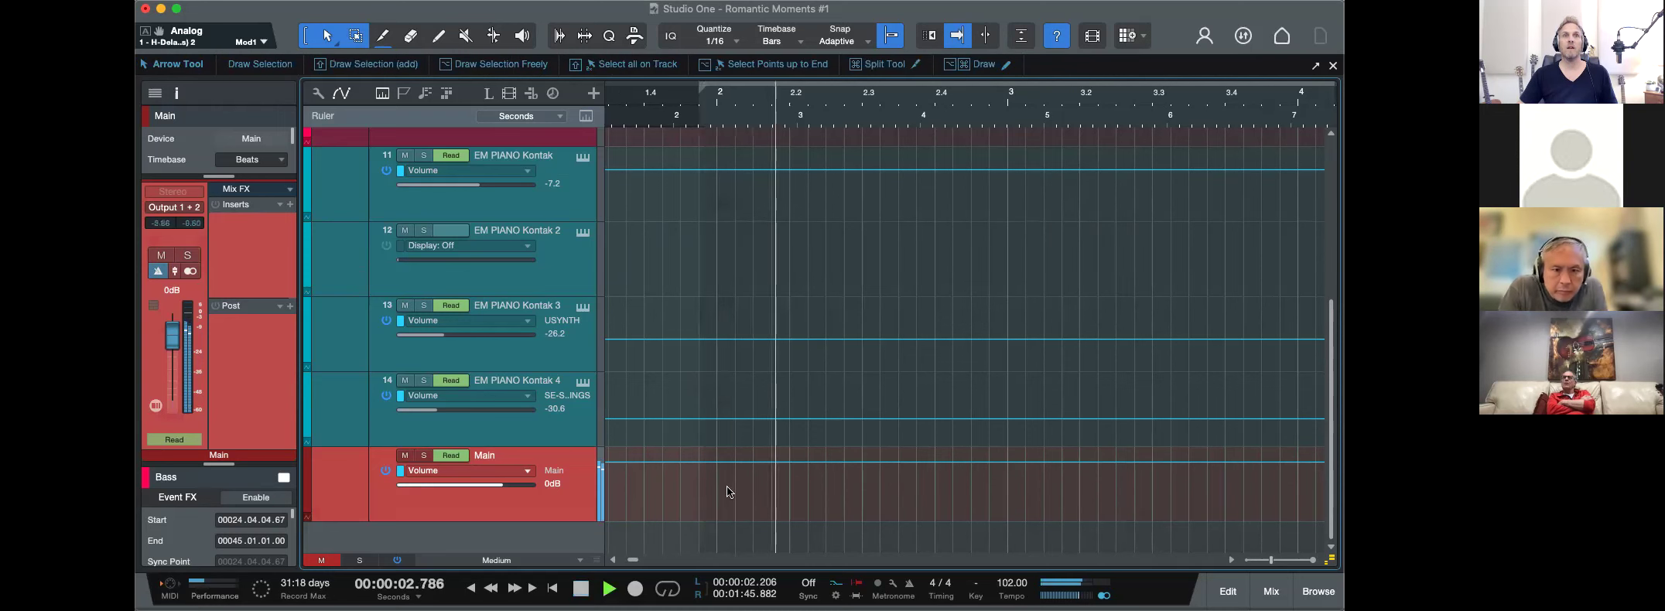
left_click_drag(697, 475, 569, 493)
left_click_drag(636, 462, 641, 574)
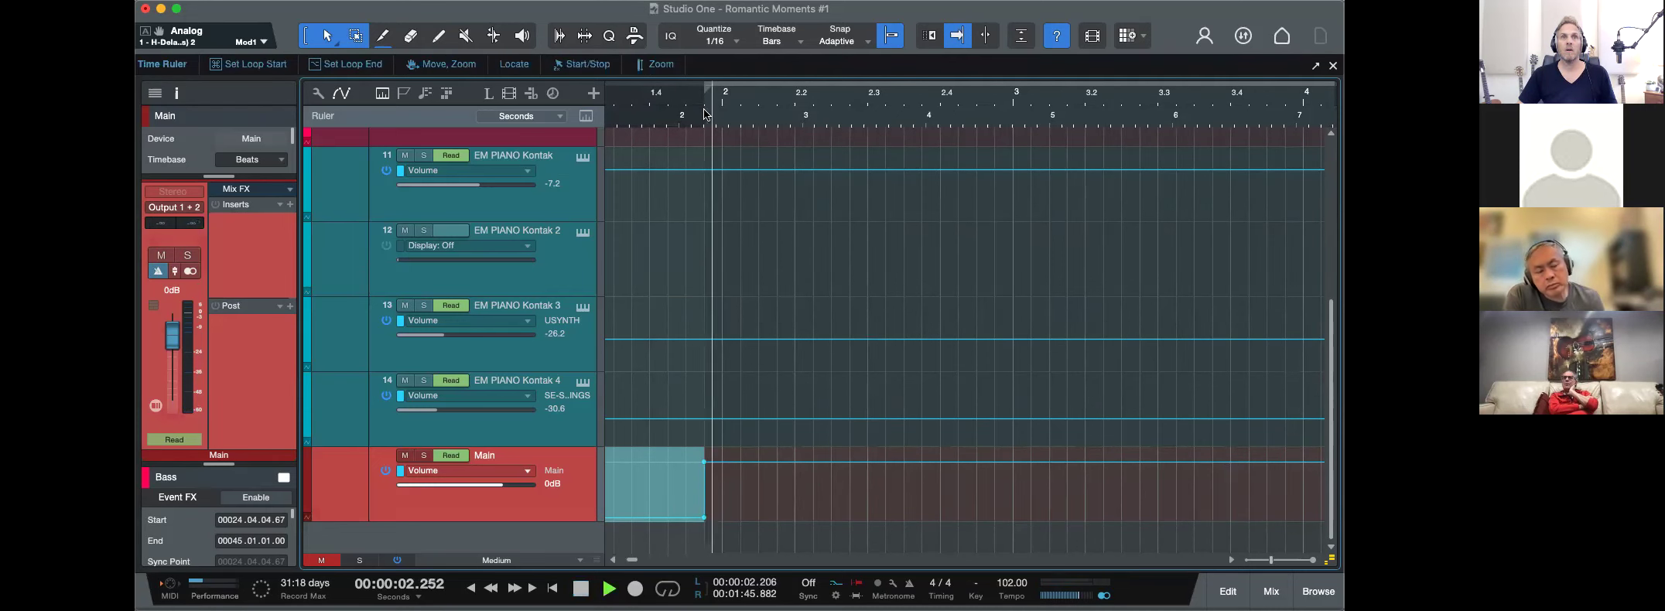
key("w")
key("w")
key("w")
key("w")
key("space")
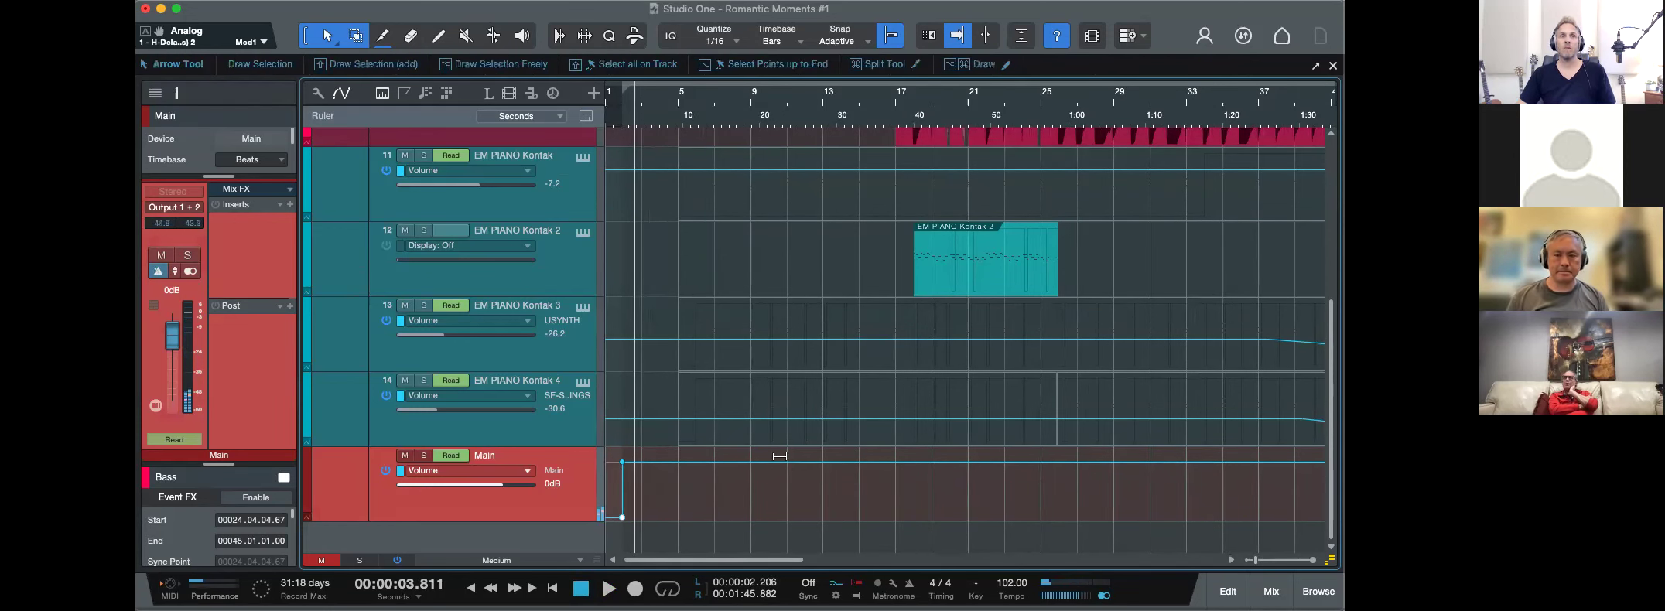
Display the whole song across all tracks and hide the automation so that the events show again.
key("w")
scroll(896, 375, "up", 4)
key("3")
key("shift+w")
key("shift+w")
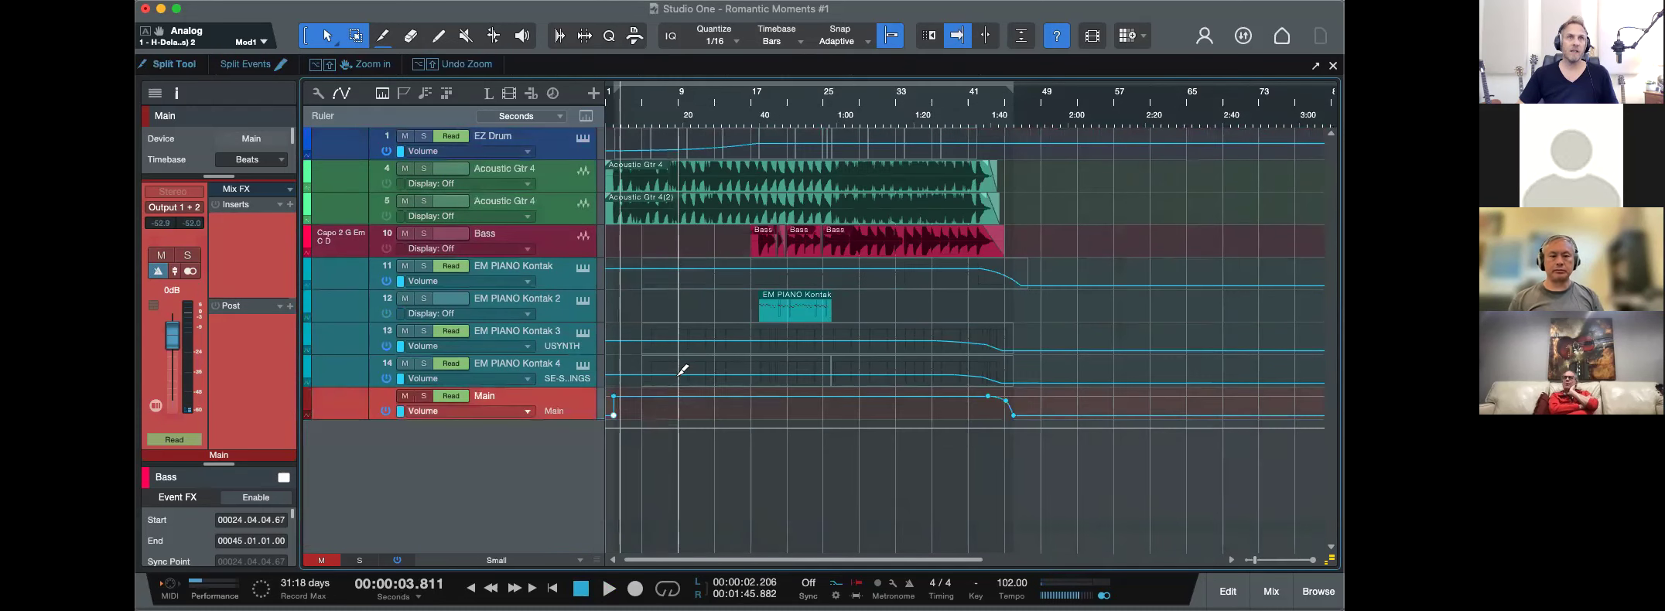
scroll(681, 372, "up", 1)
key("a")
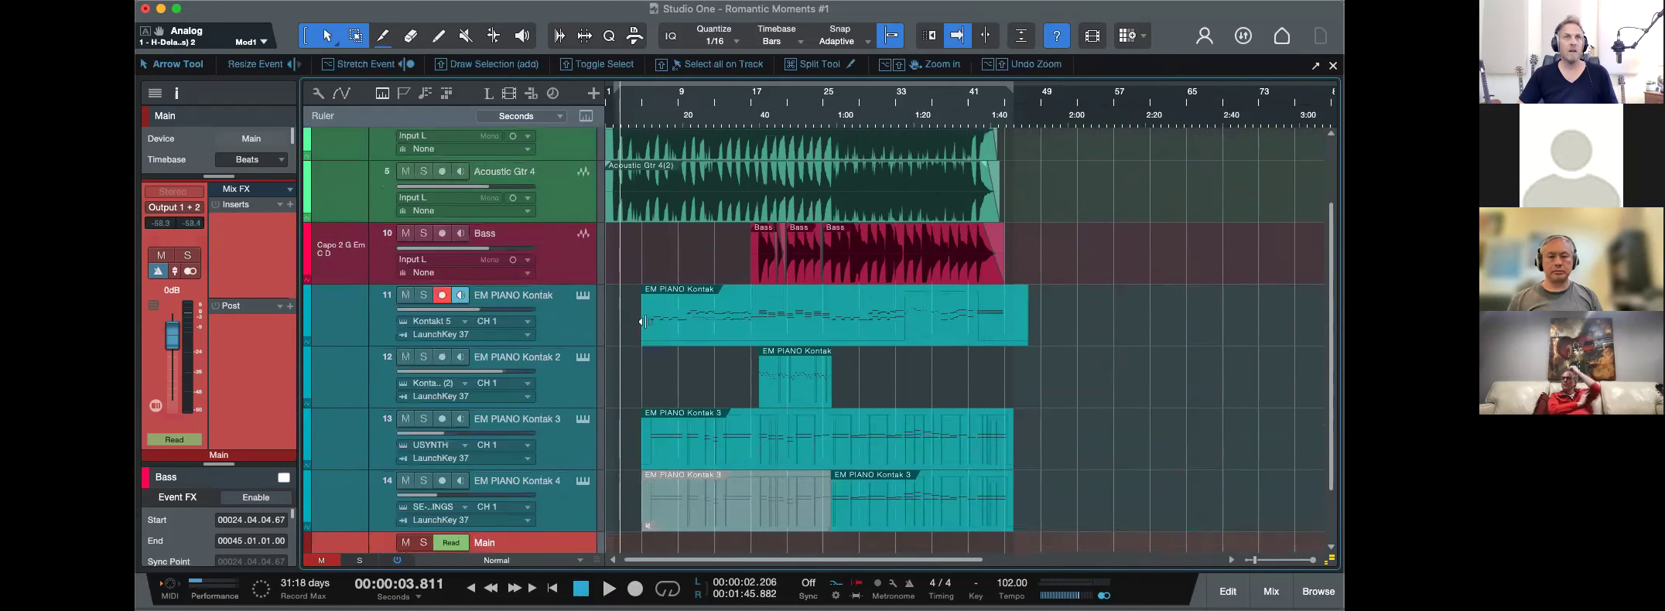
Open the mixer, enlarge the channels' Sends area and lower the LV bus fader to -2.1 dB.
double_click(683, 332)
key("F2")
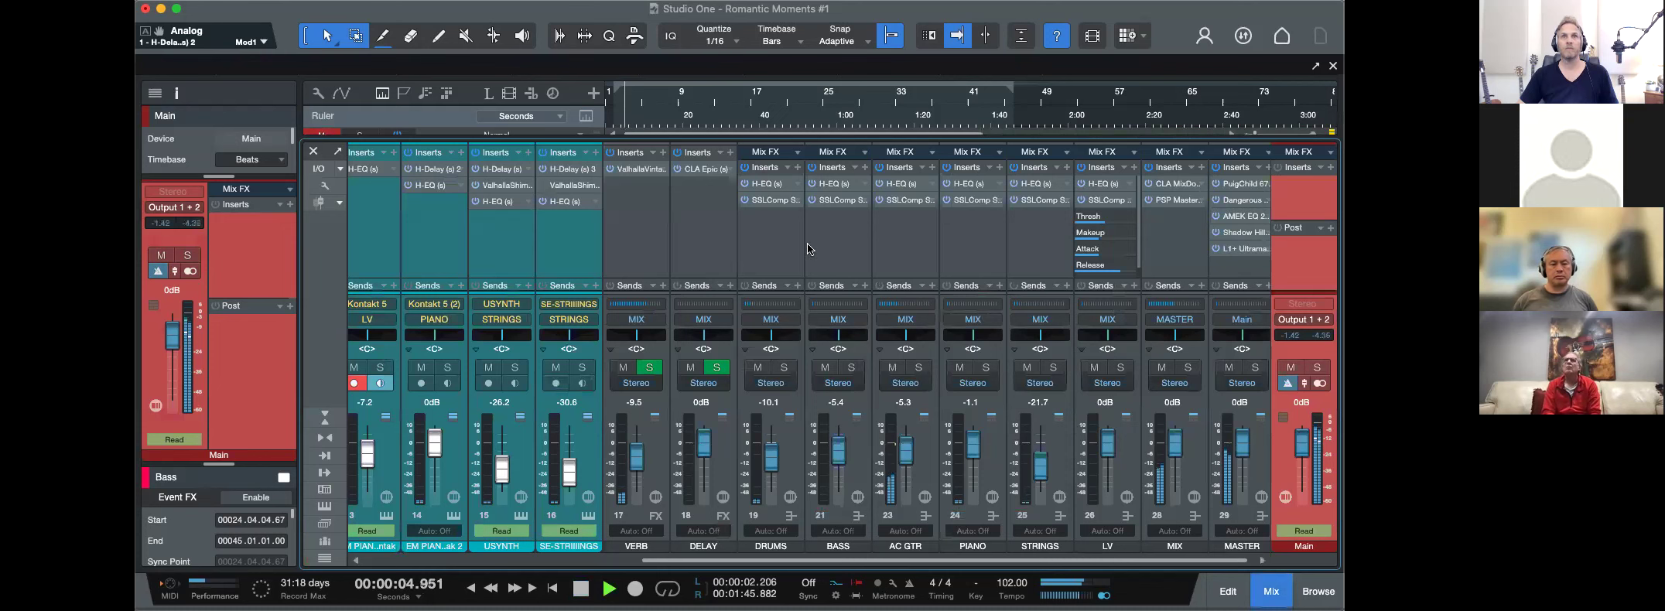
scroll(874, 268, "right", 1)
left_click(1105, 201)
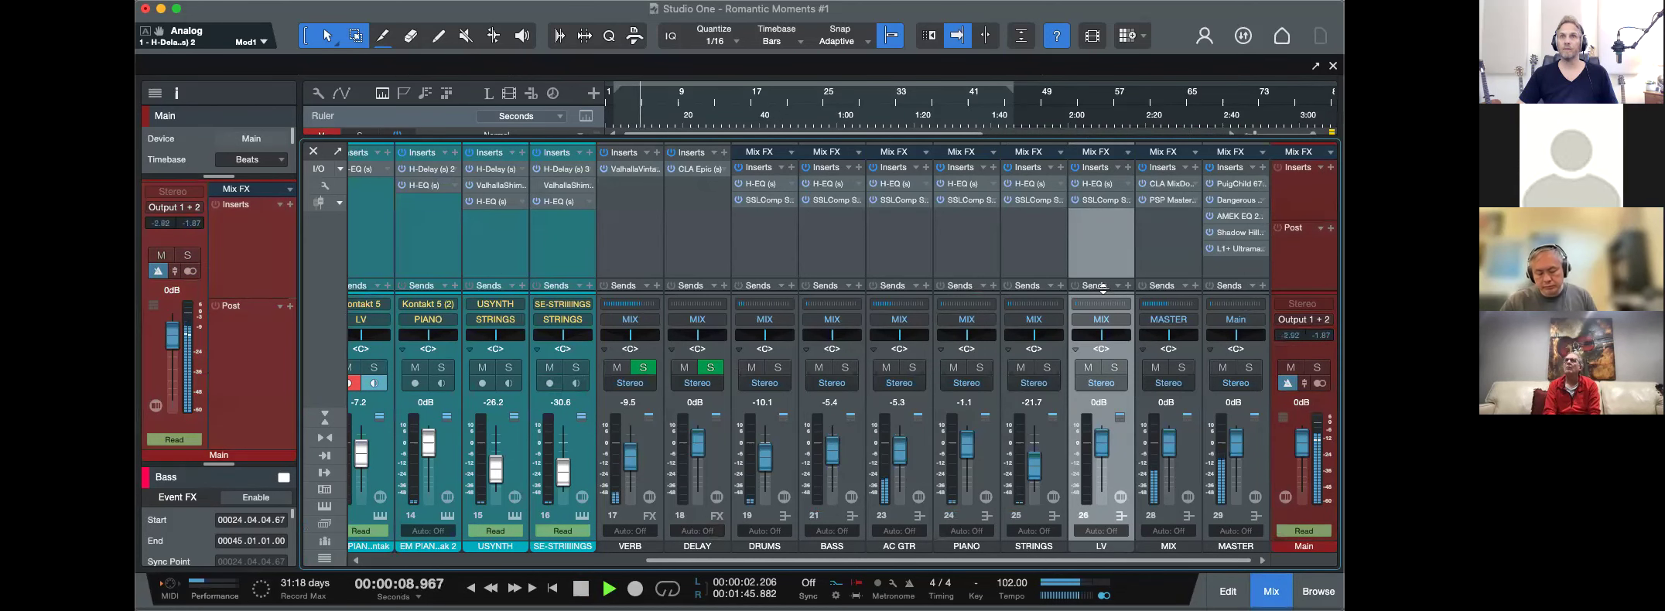
left_click_drag(1100, 278, 1102, 228)
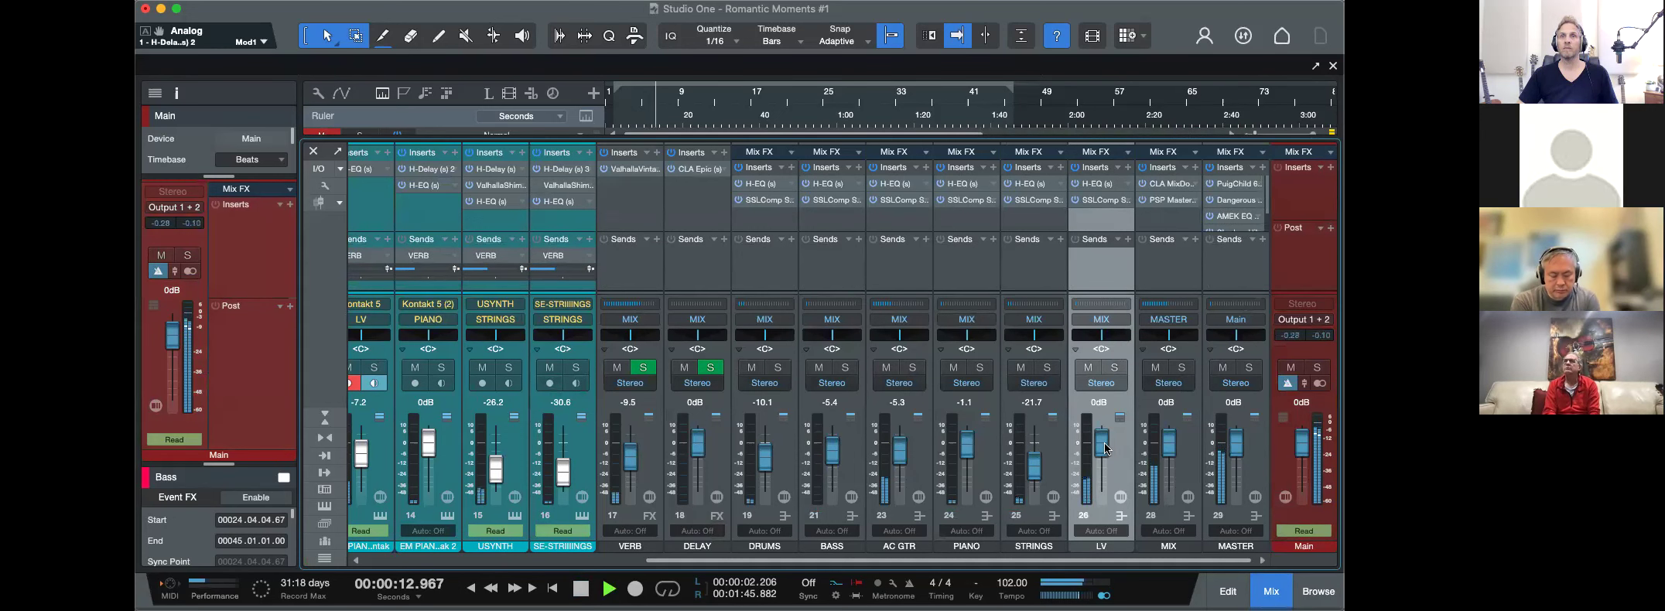
left_click_drag(1104, 445, 1103, 444)
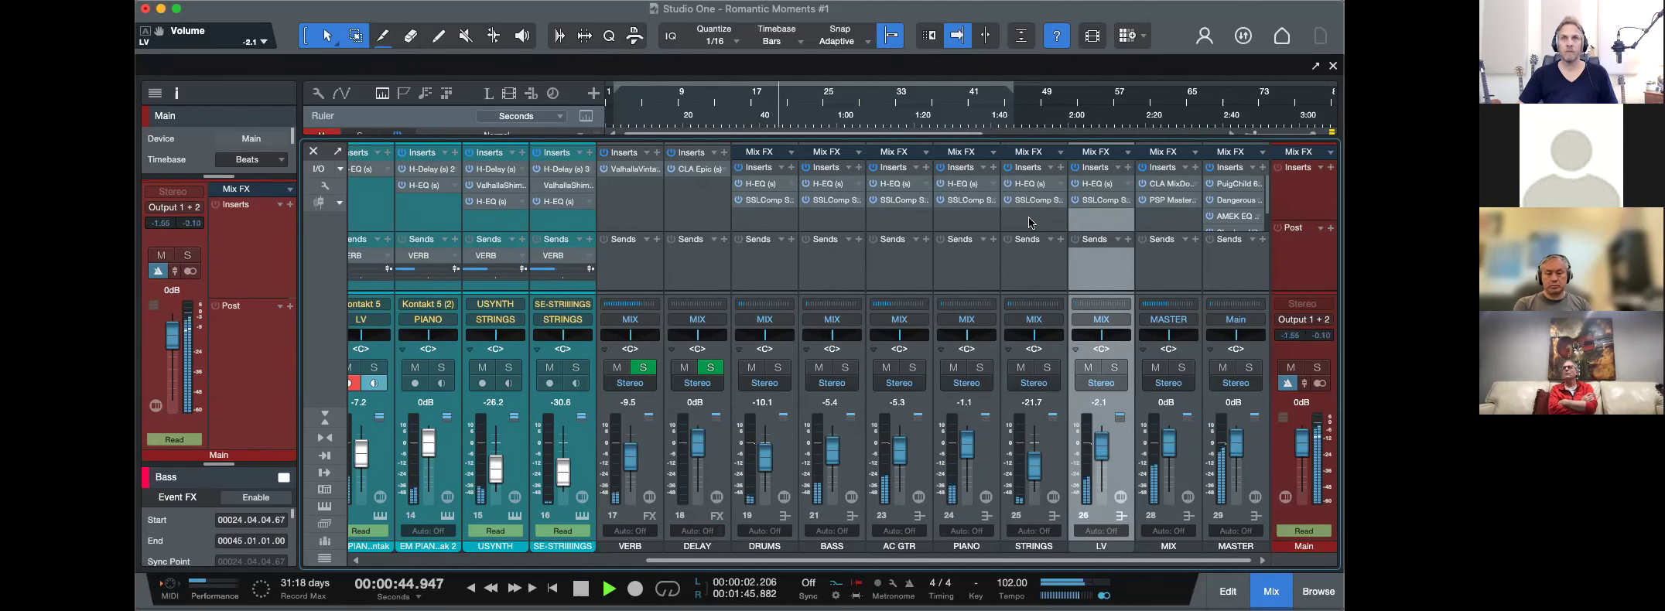
Return to the arrangement, select the EM PIANO Kontak 2 track and place the playhead at 0:37.647.
key("F2")
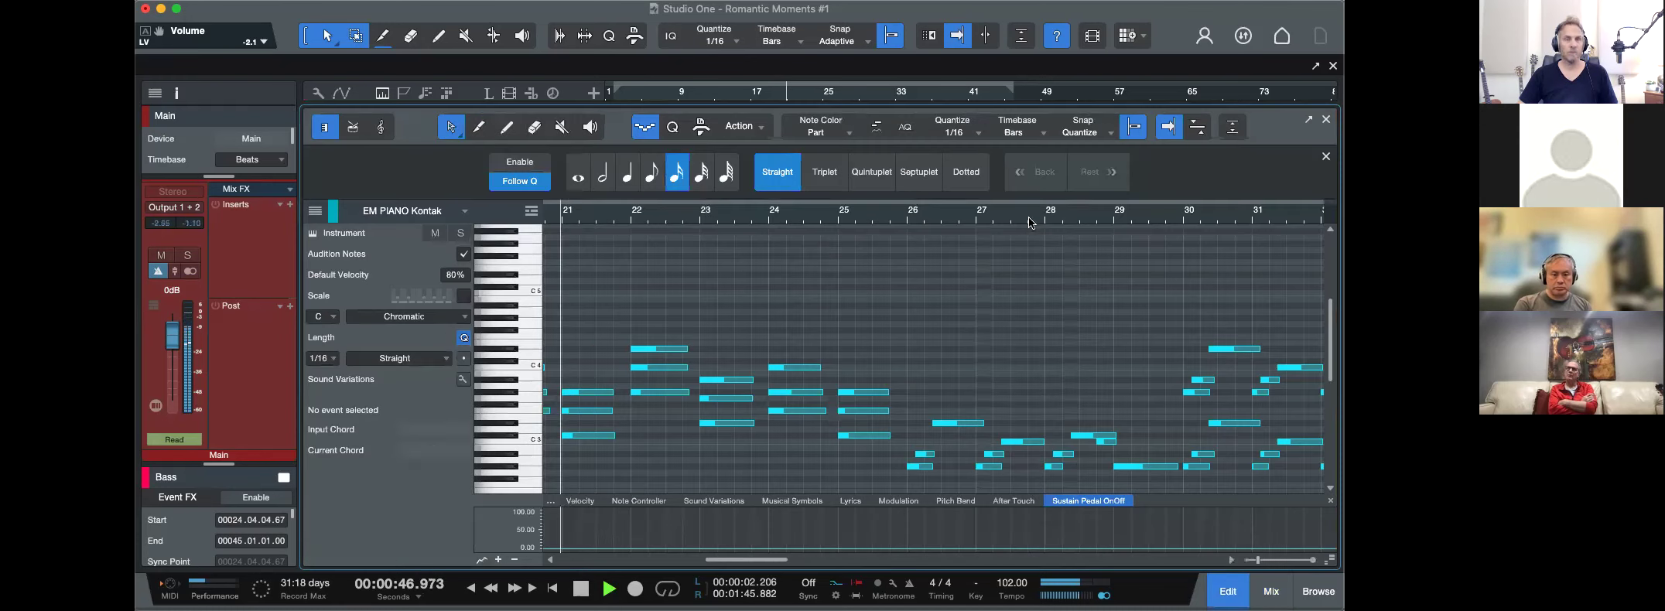
key("F2")
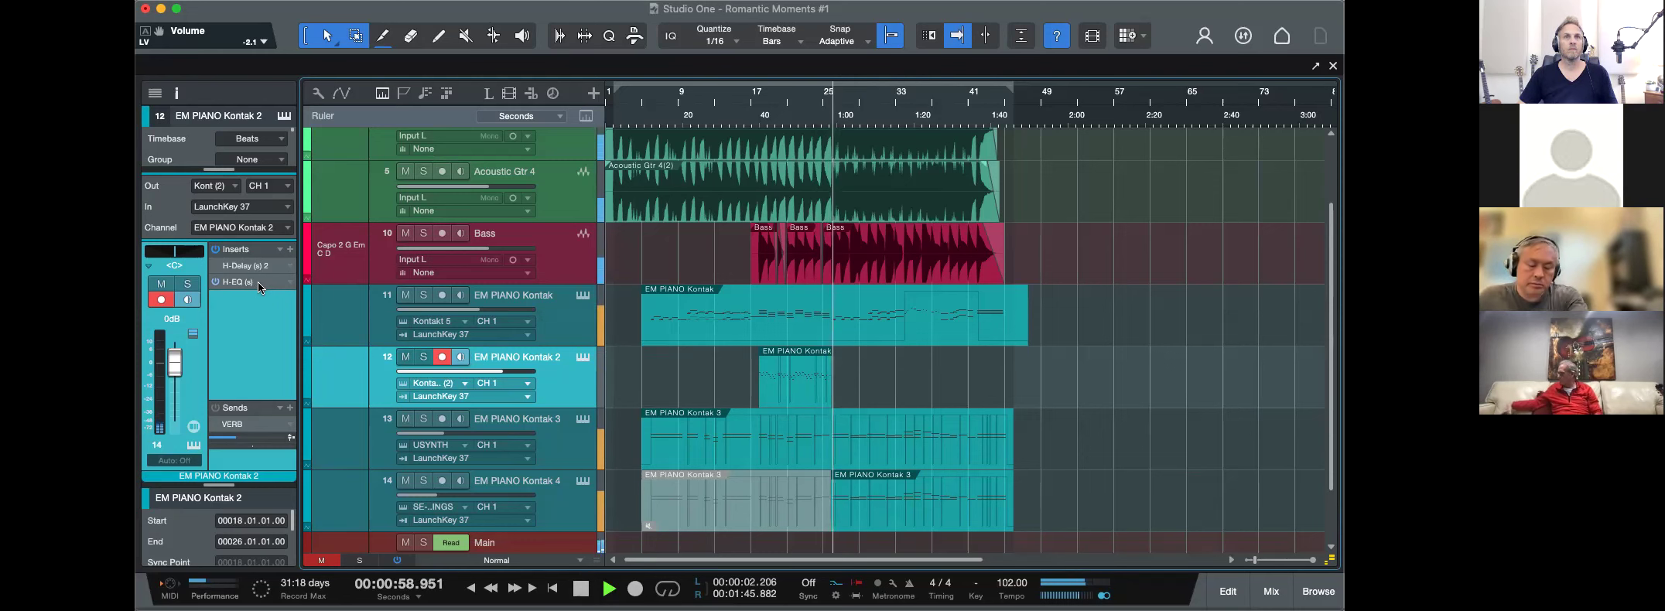
key("space")
left_click(753, 109)
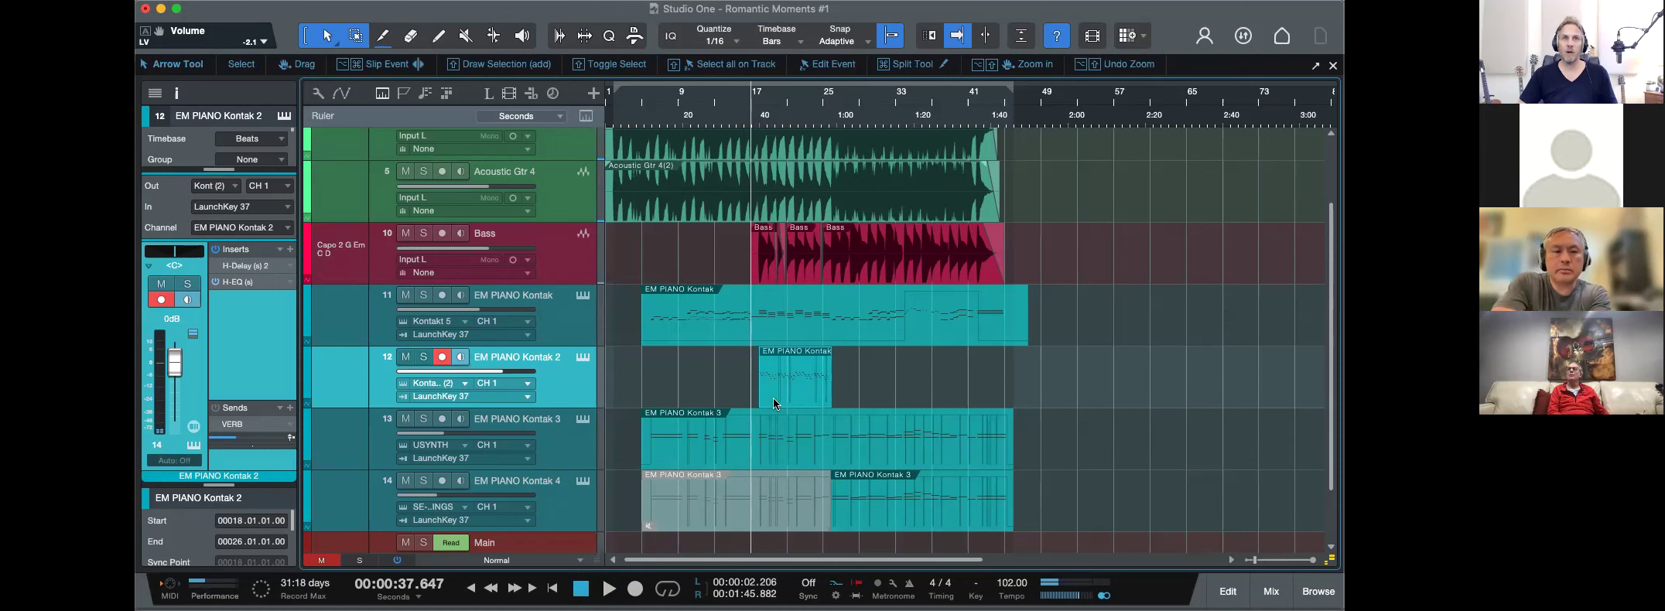
key("e")
key("e")
key("w")
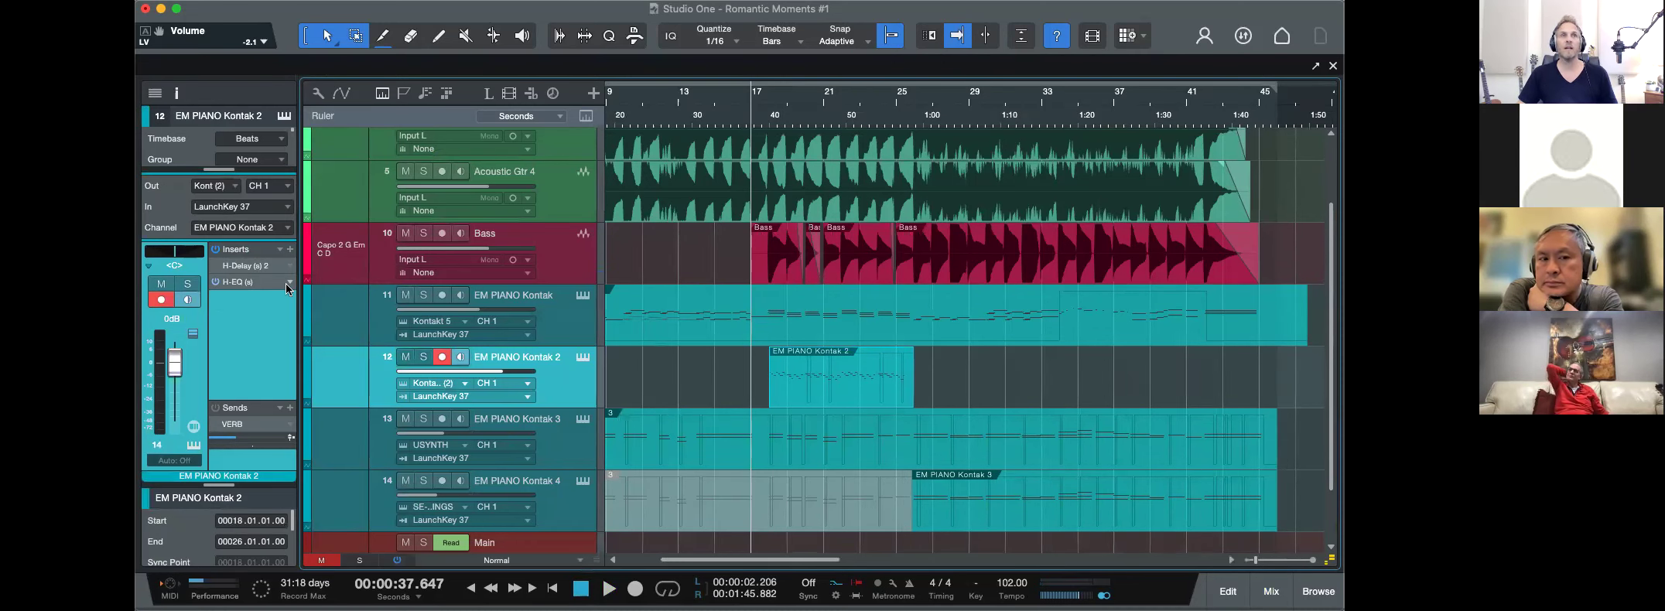
Activate the H-Delay insert on the EM PIANO Kontak 2 track during playback, then stop and close the plug-in.
key("space")
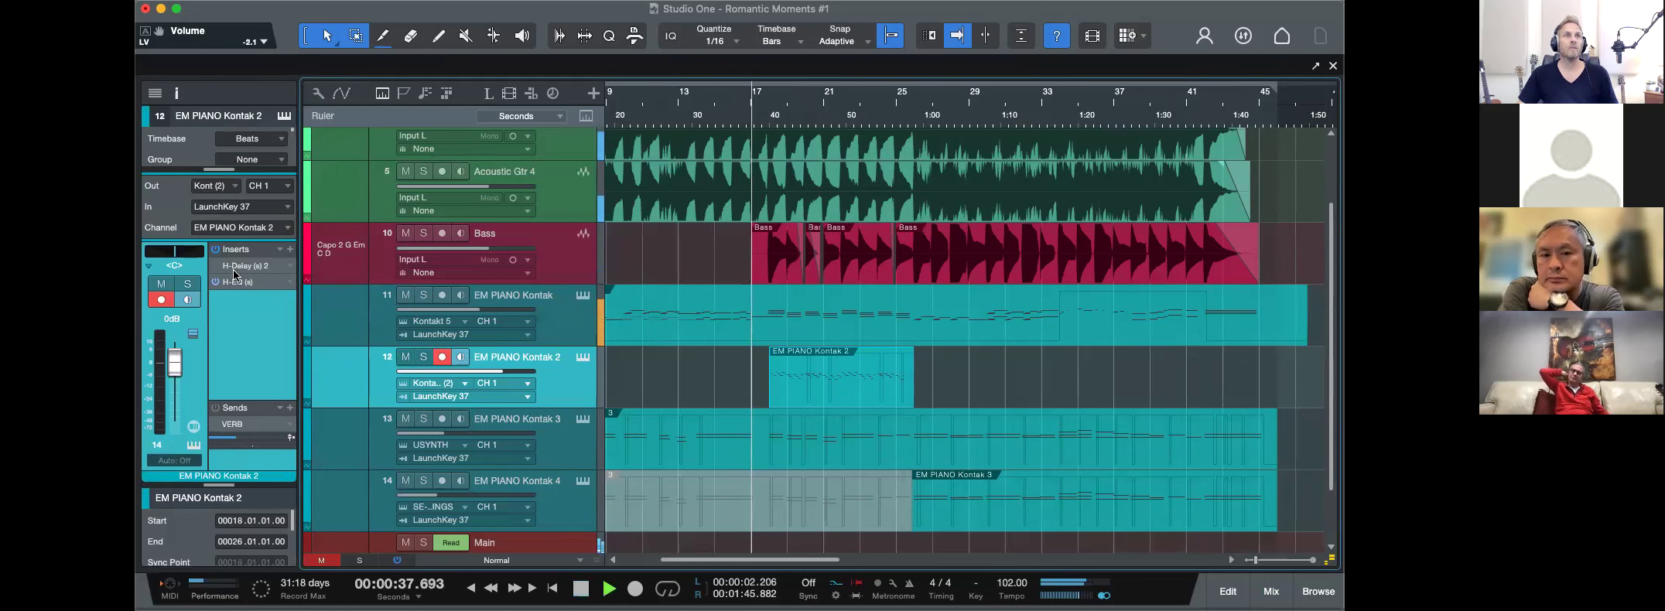
left_click(237, 267)
double_click(238, 267)
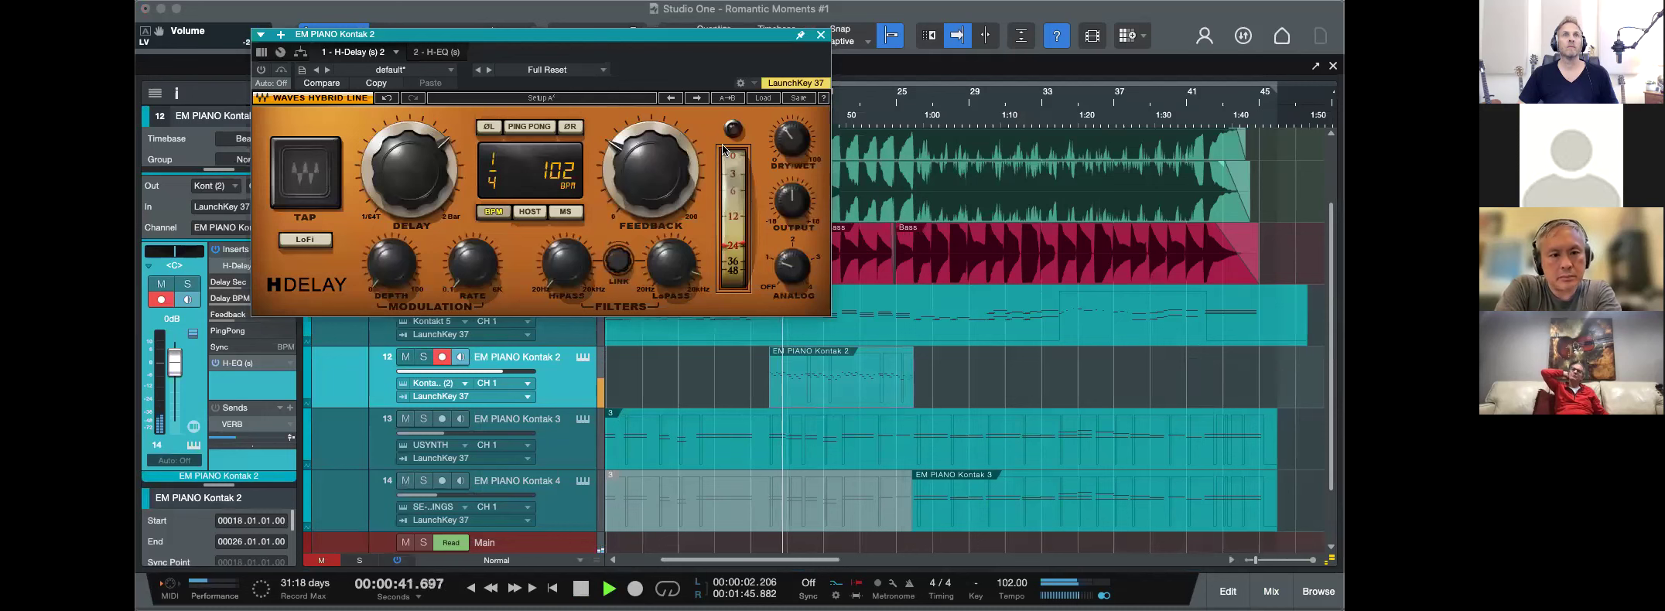
left_click(263, 69)
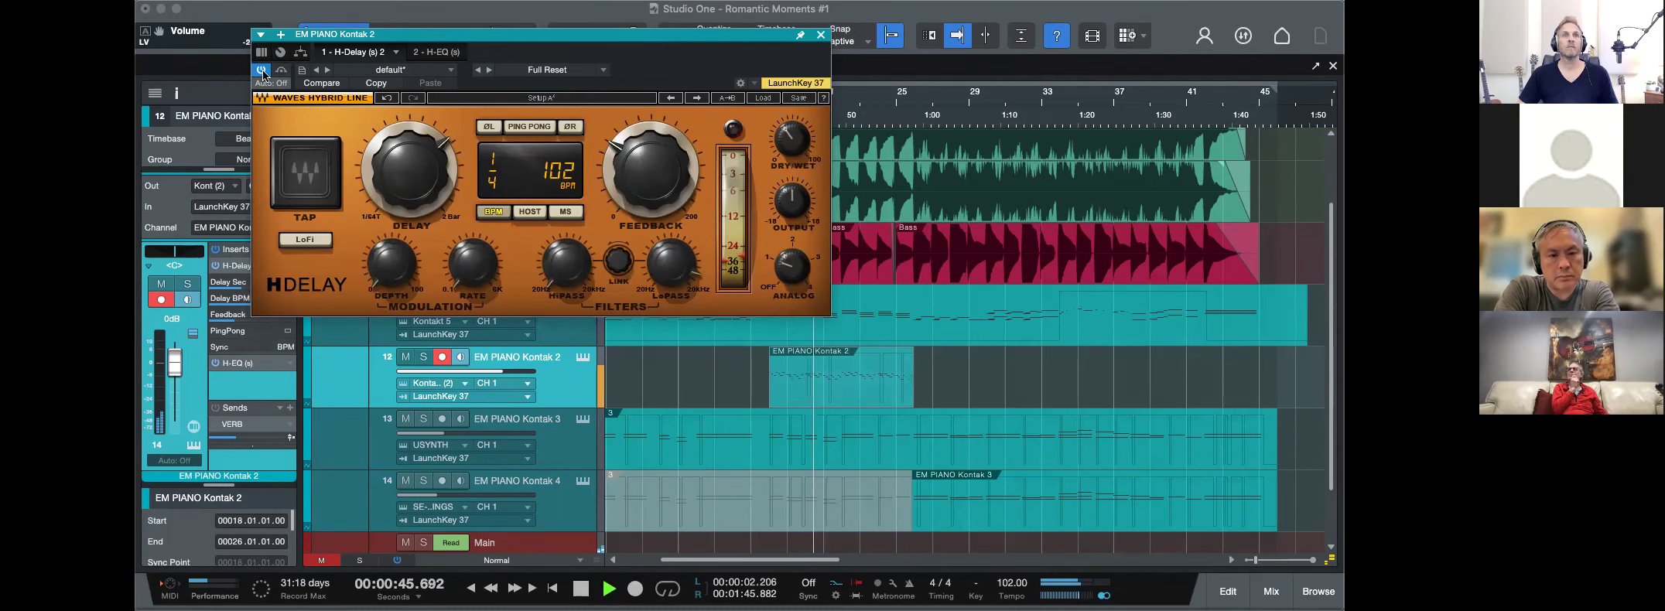
key("space")
left_click(821, 34)
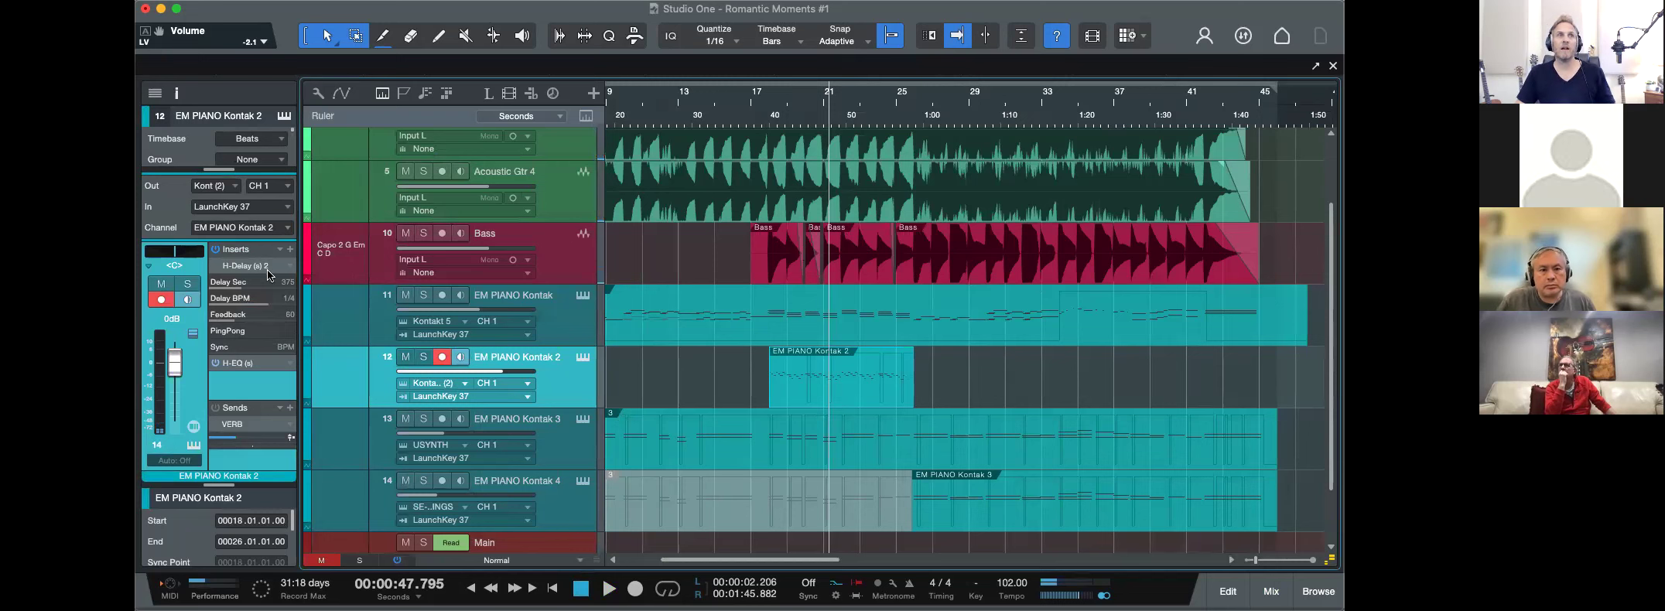
Place the playhead at 0:11.765 and rename the EM PIANO Kontak track 11 as Lead Mel.
left_click(763, 111)
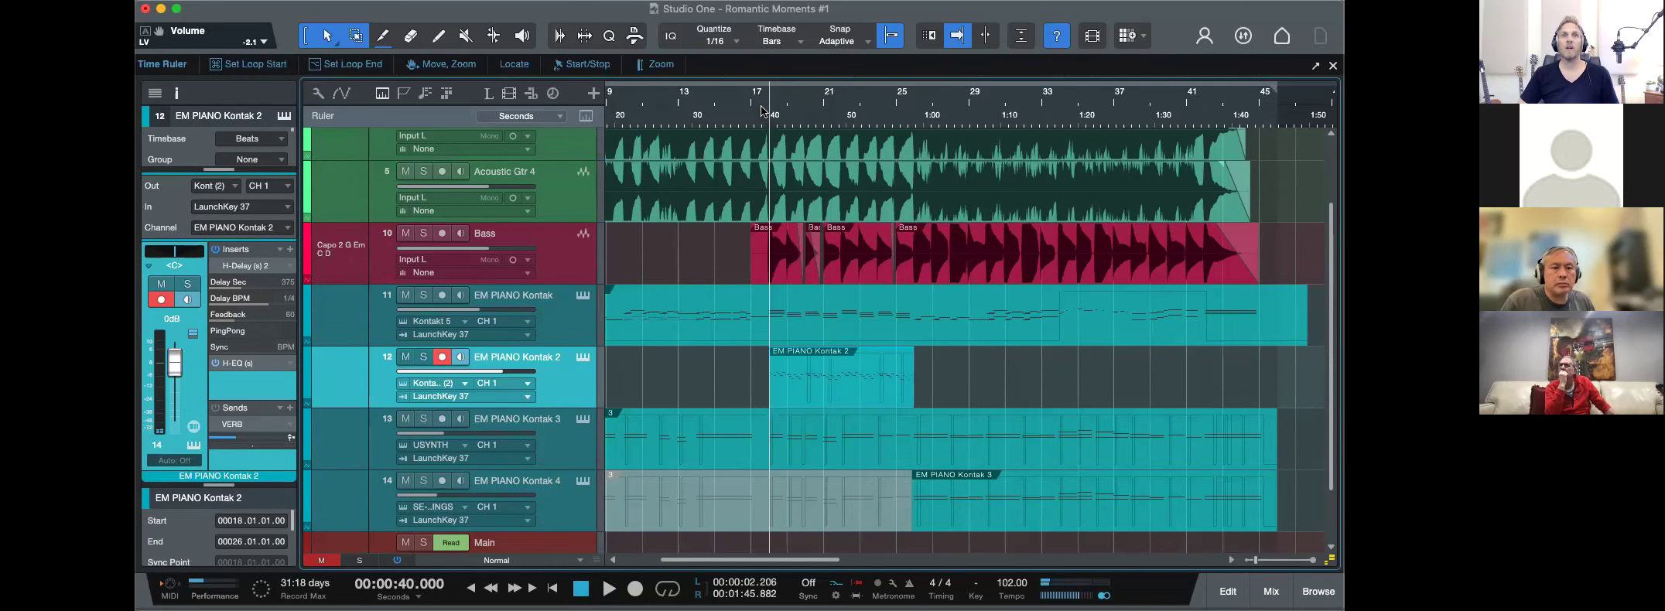
key("w")
left_click(666, 336)
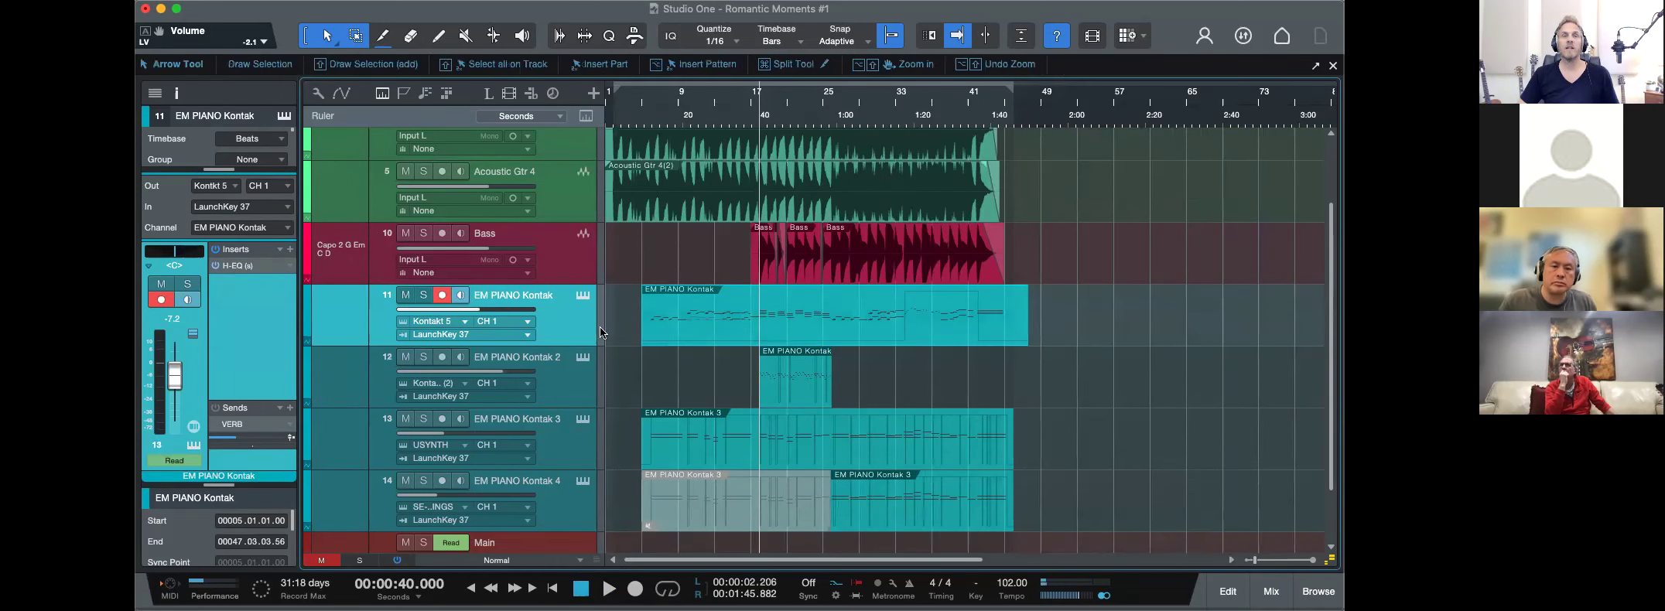
left_click(650, 113)
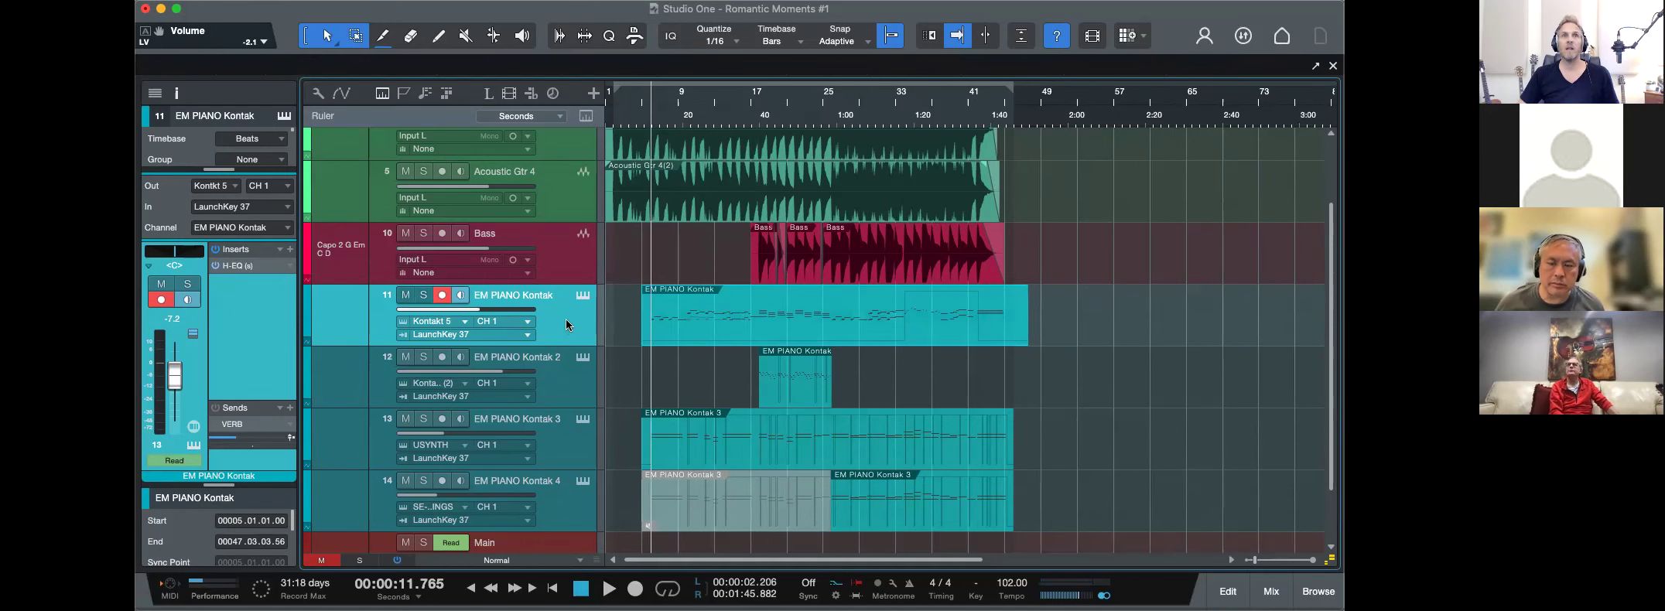
double_click(525, 294)
type("LEAD ")
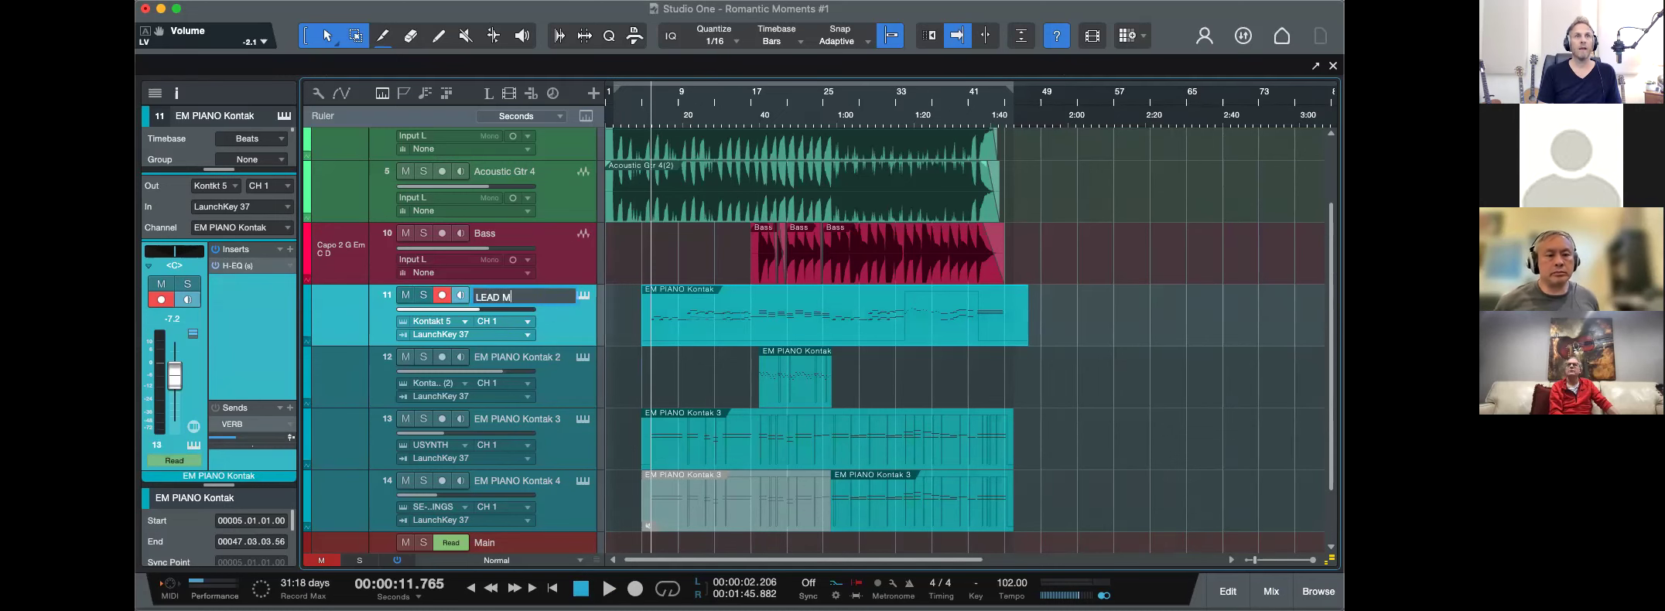
type("Me")
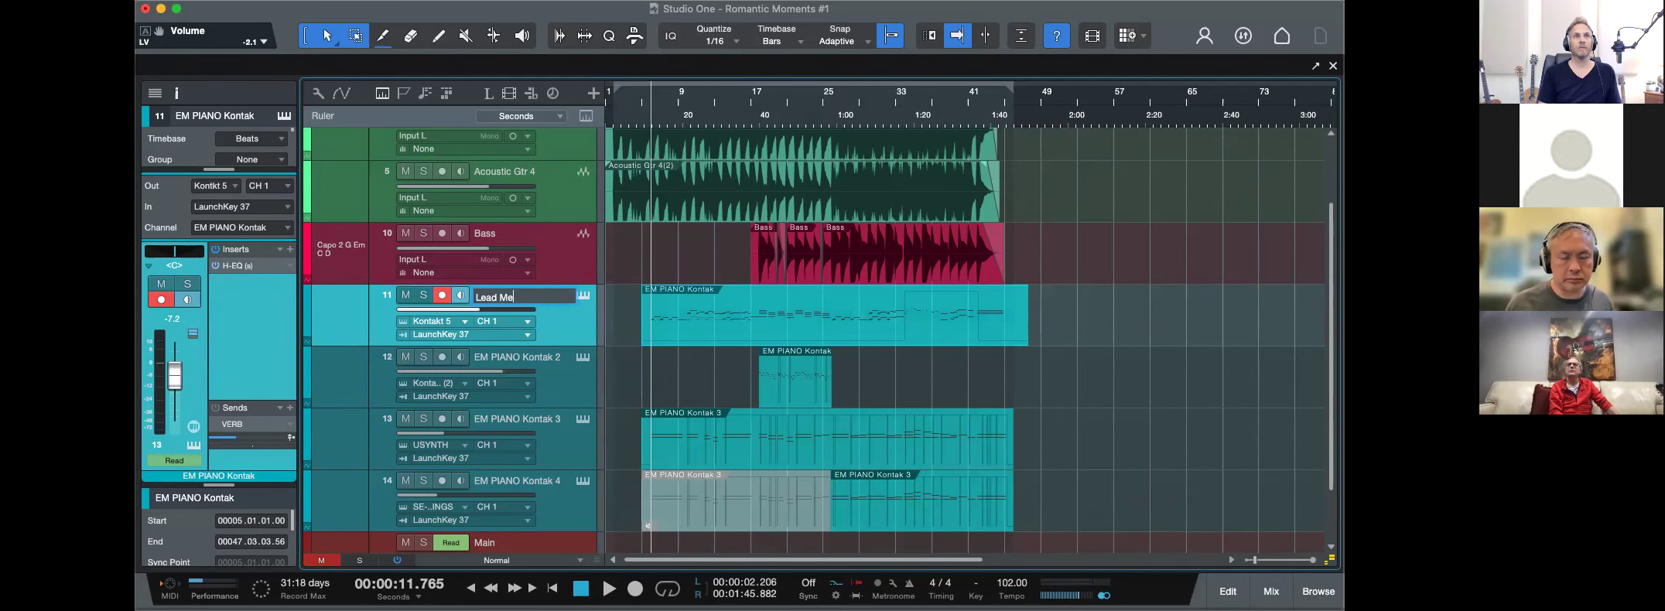
type("l")
key("Return")
Start playback and add a DELAY send to the Lead Mel track, setting its send level to -17.7 dB.
key("space")
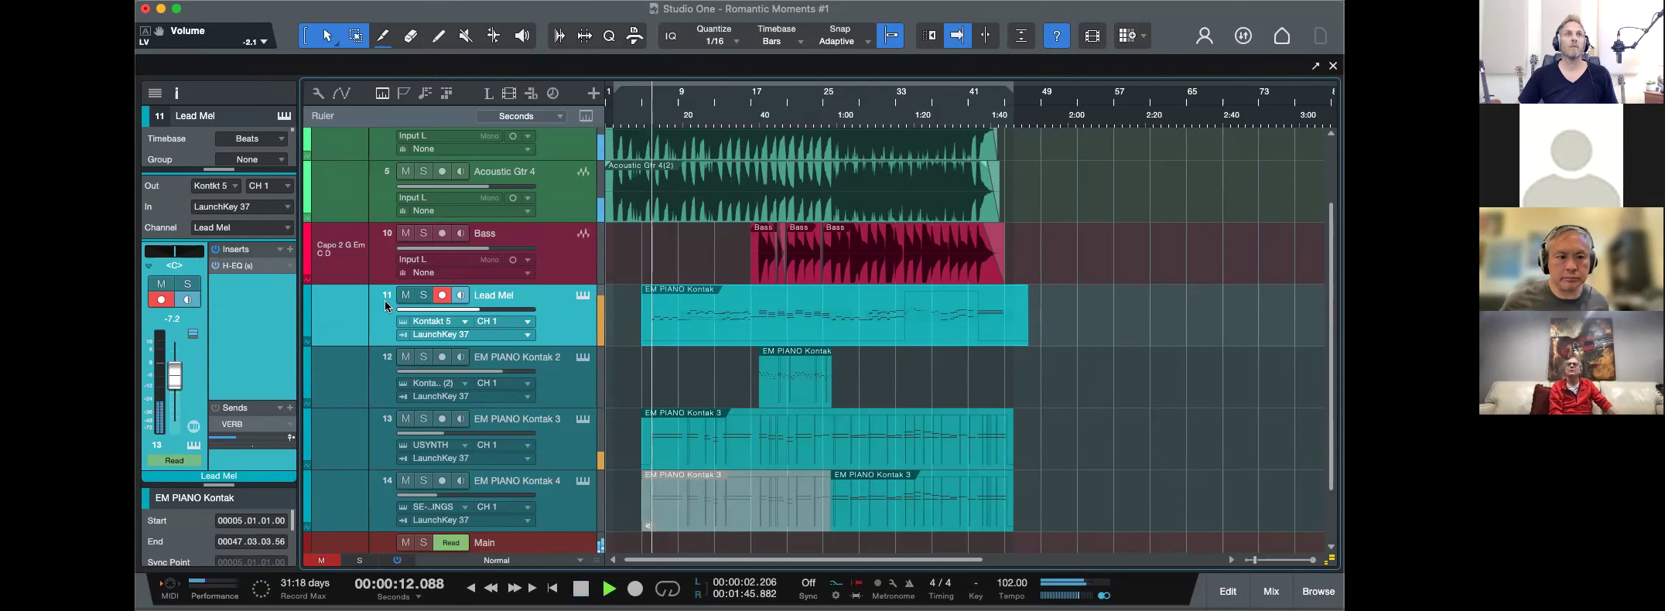
left_click_drag(272, 403, 271, 342)
left_click(291, 345)
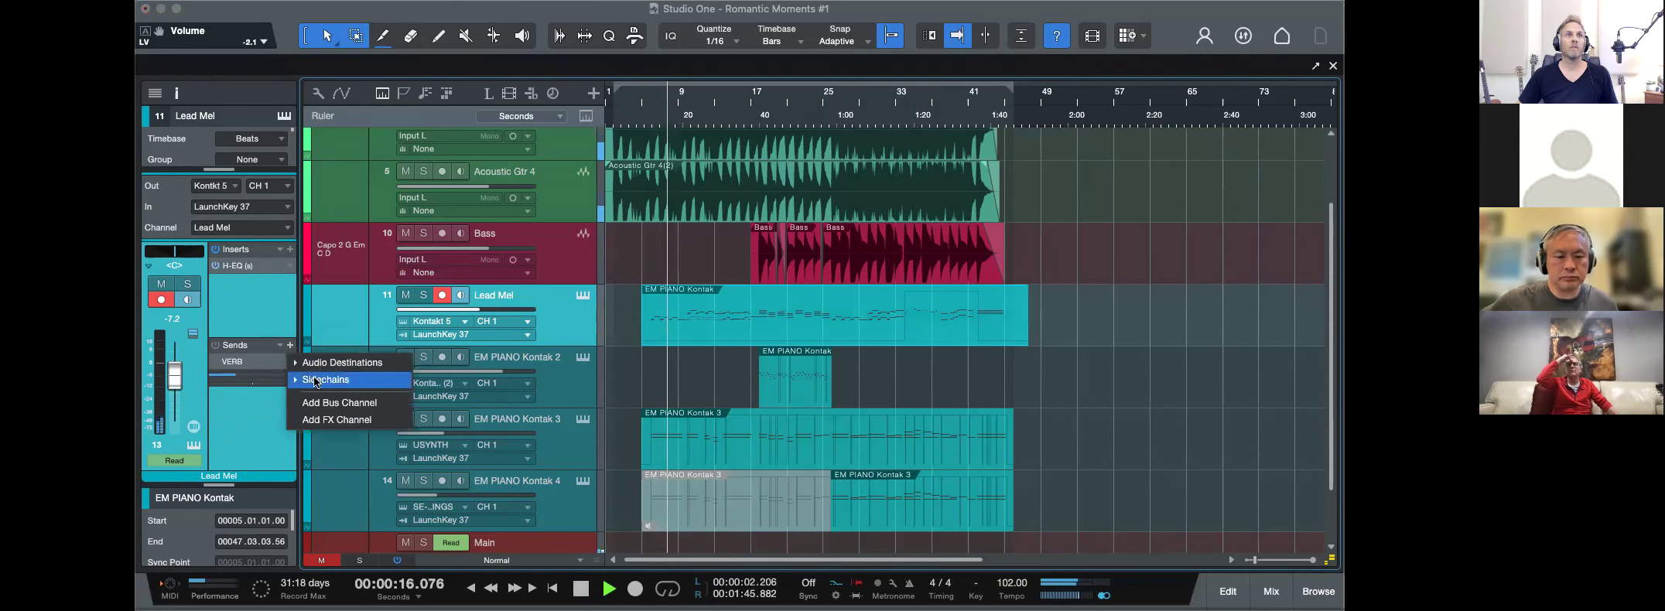
left_click(317, 362)
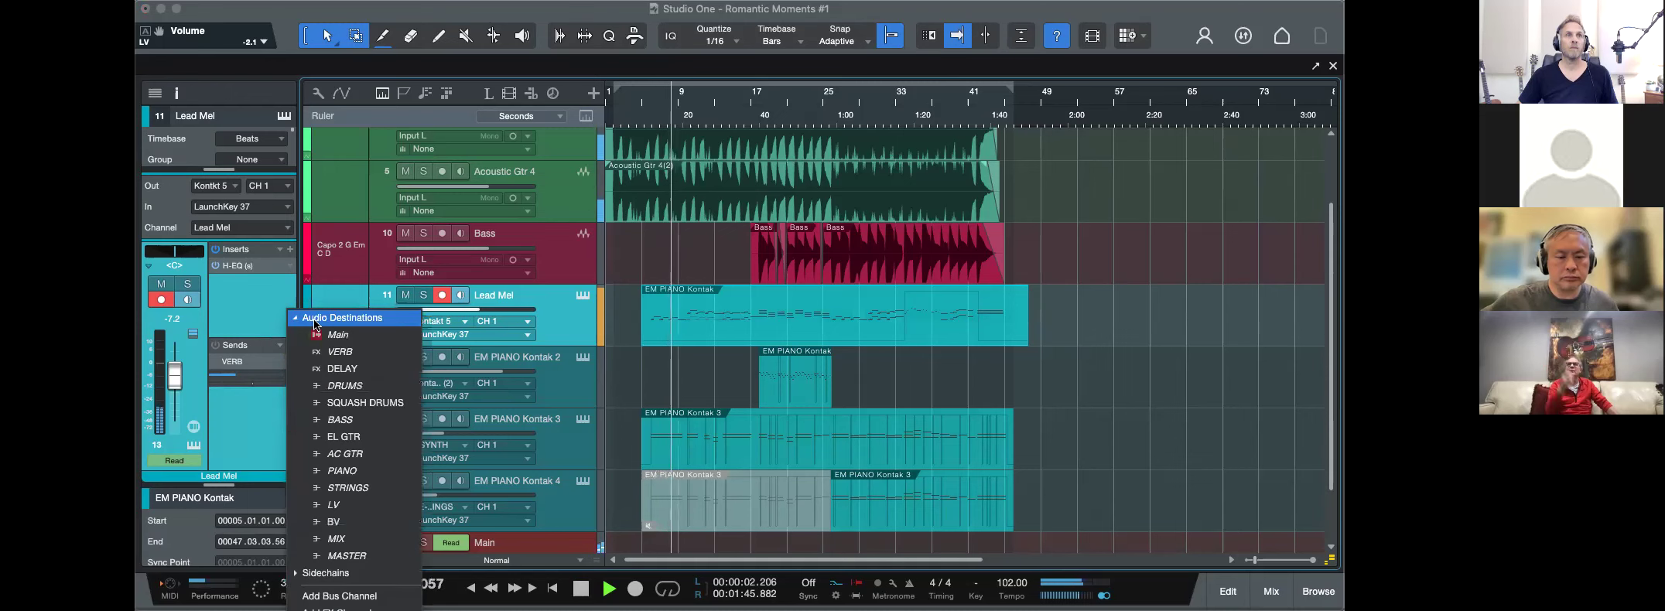
left_click(346, 367)
mouse_move(246, 413)
left_click_drag(245, 413, 234, 408)
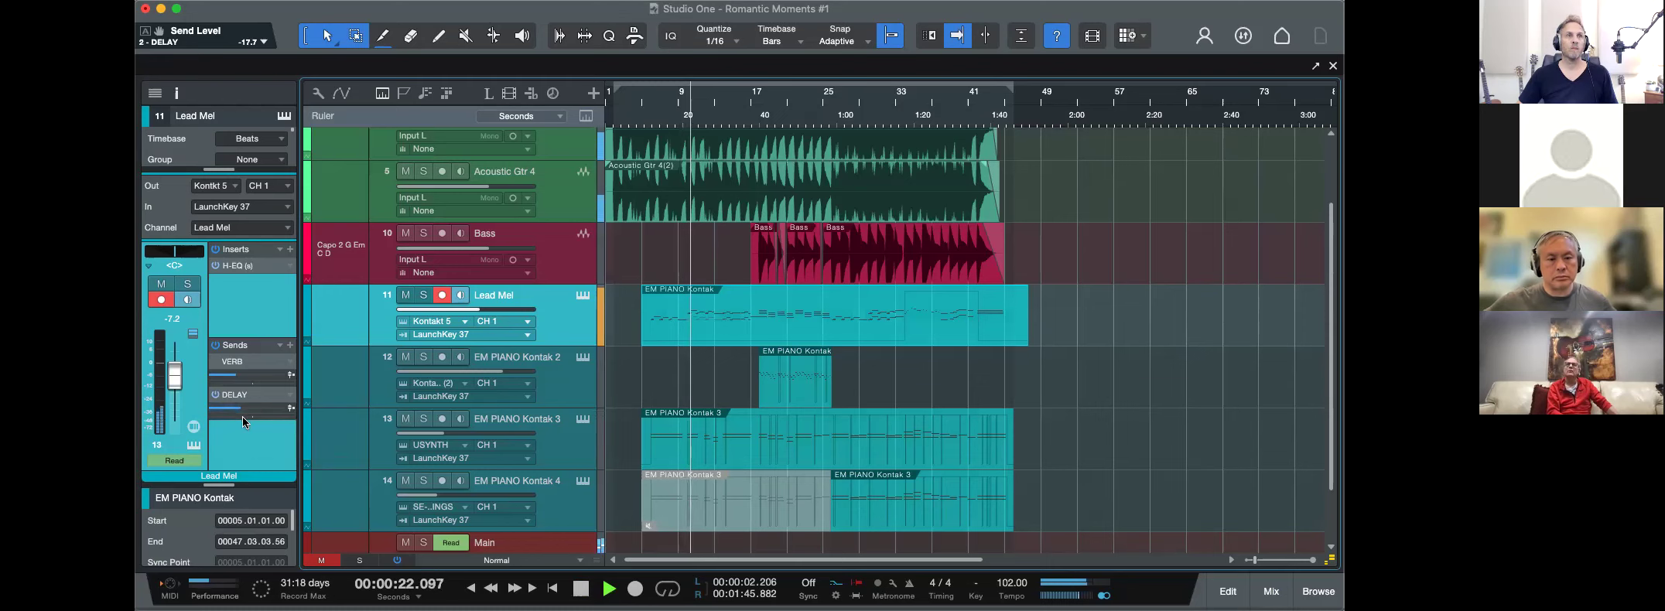
Select the Bass track and lower the LV bus fader to -5.8 dB in the mixer.
key("F2")
key("F2")
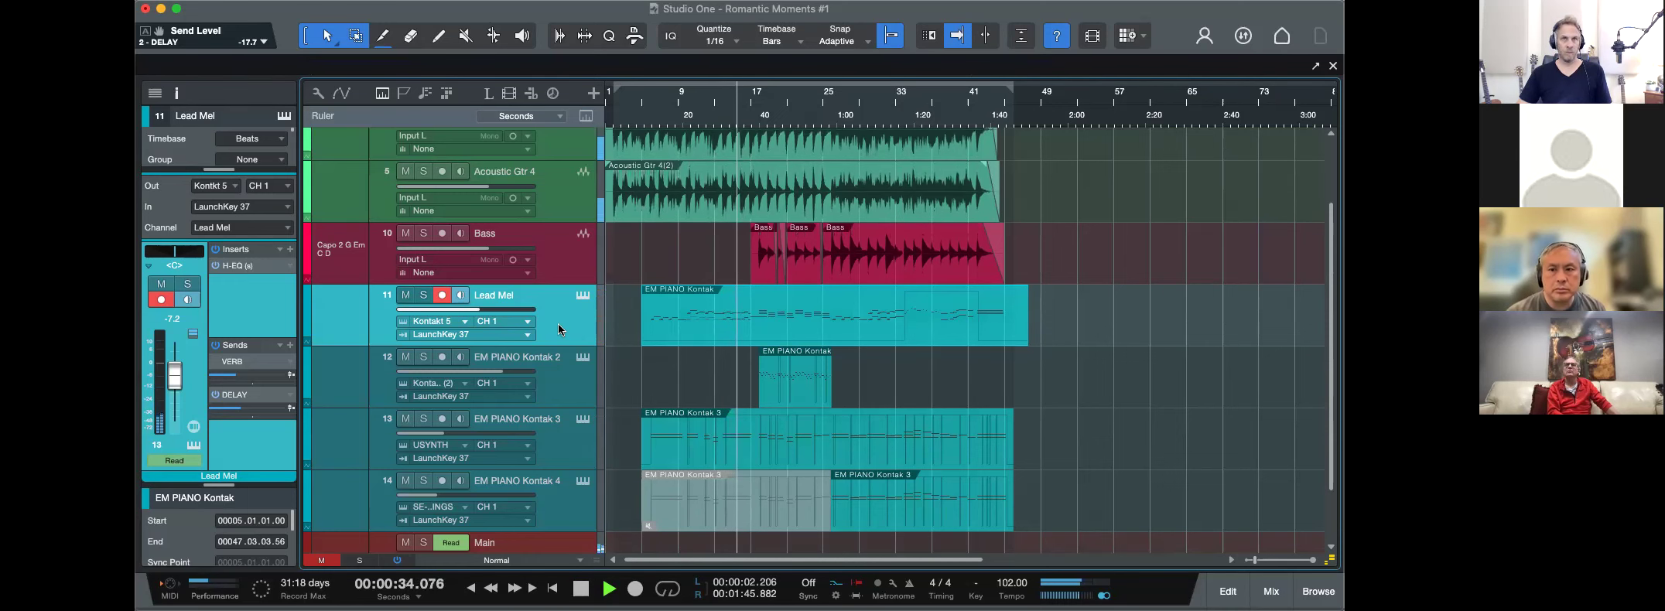
key("Up")
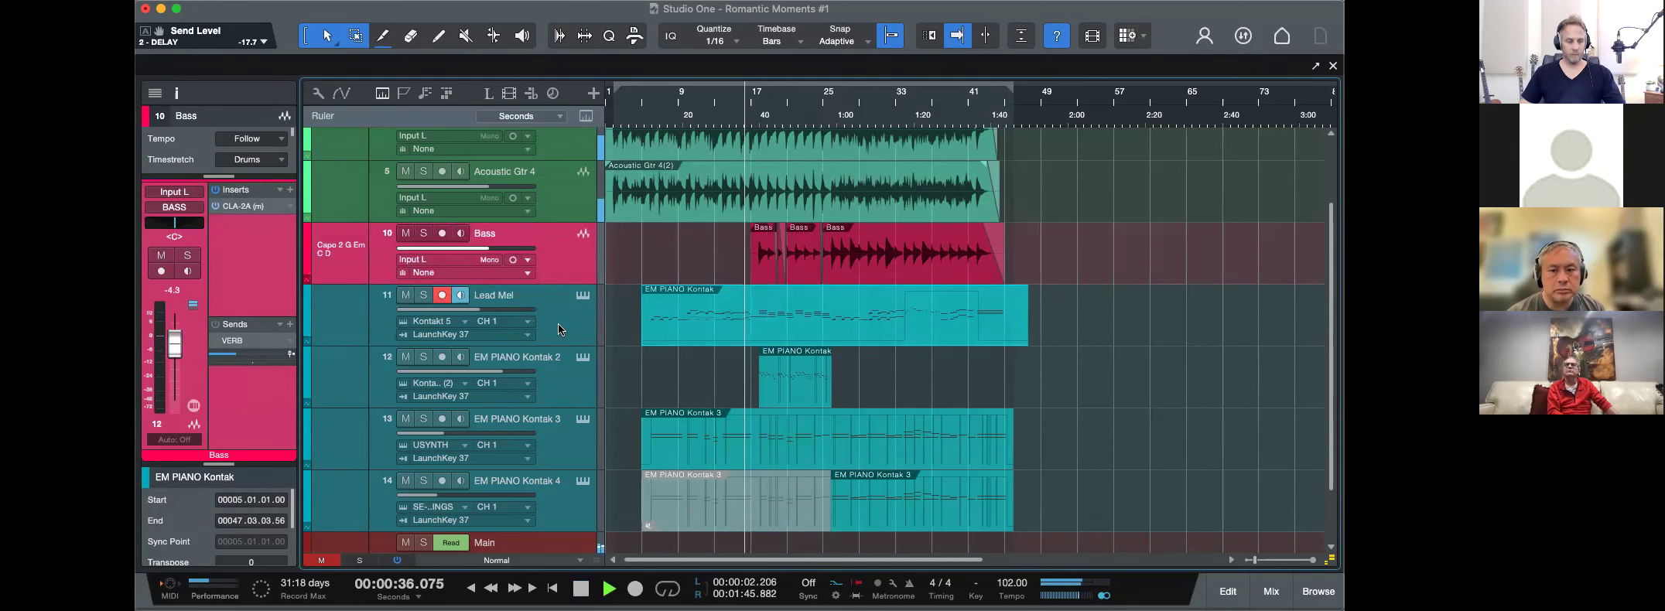
key("F2")
key("F3")
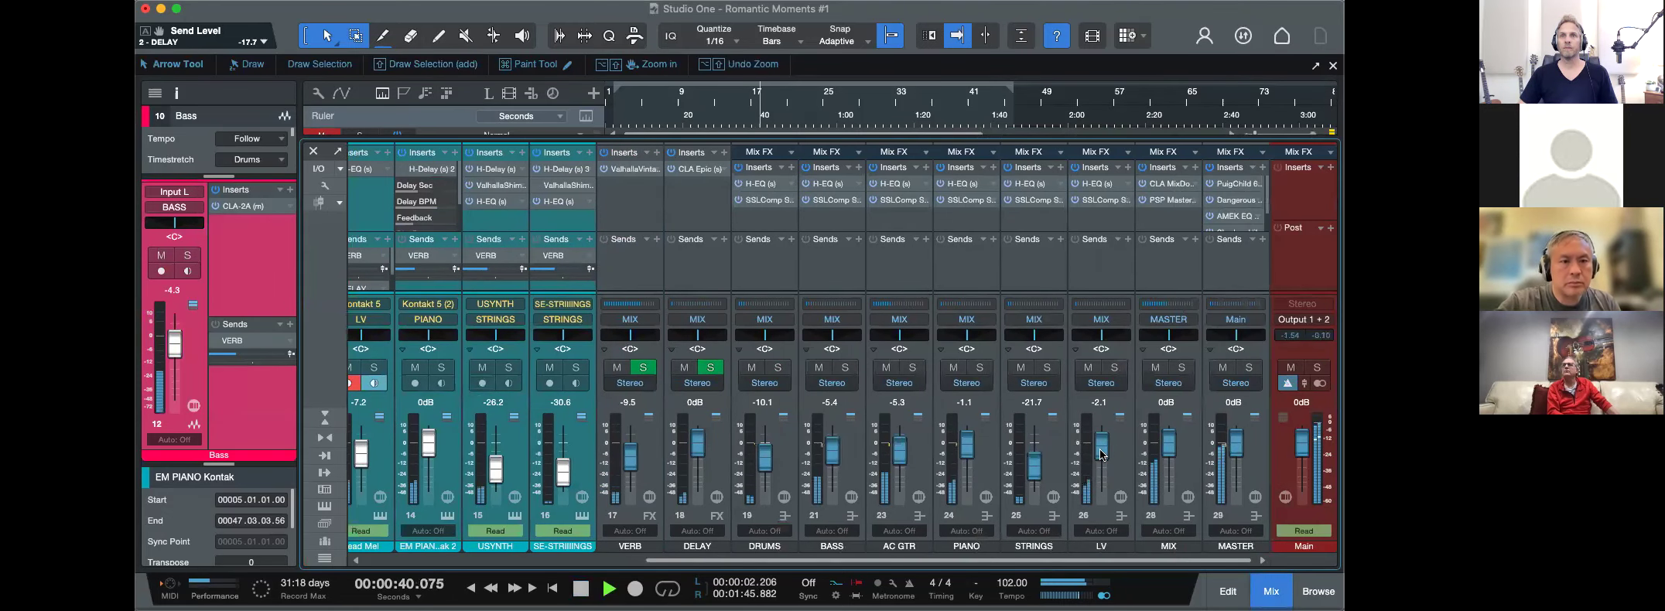
left_click_drag(1101, 454, 1101, 459)
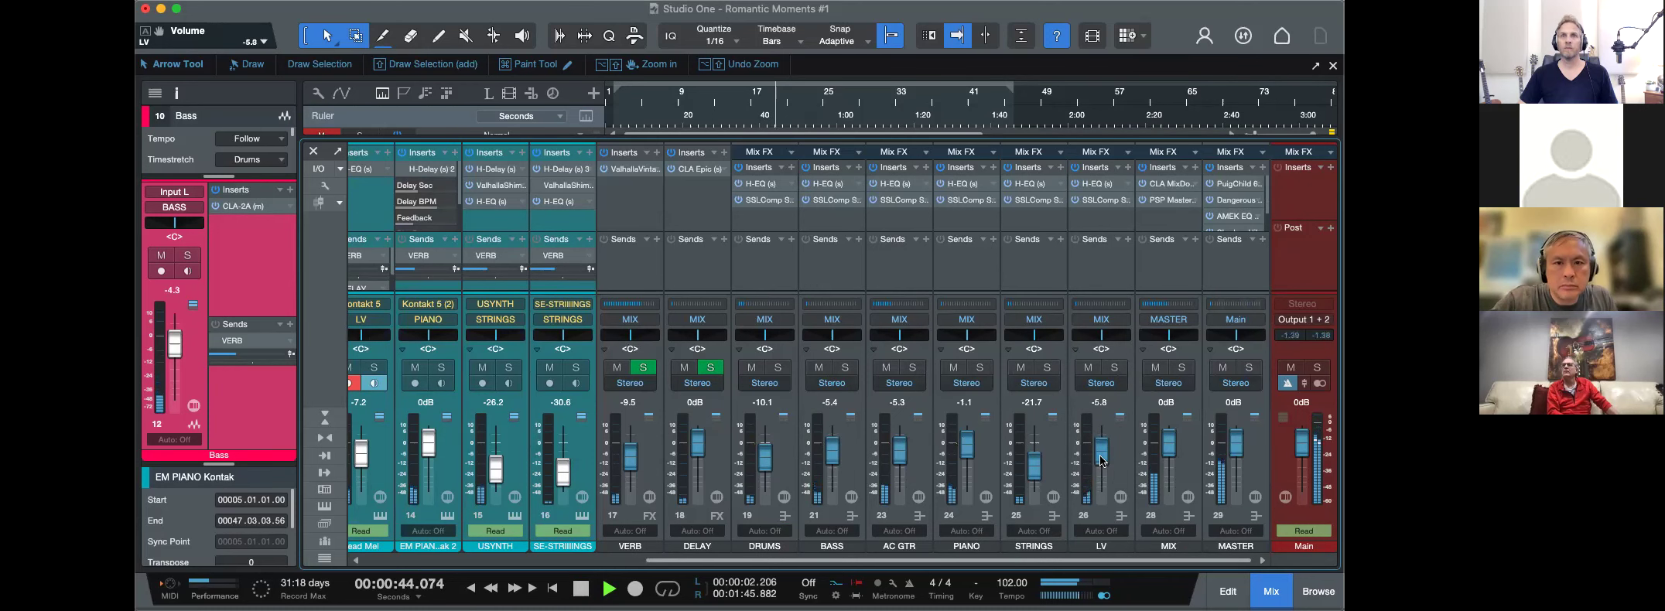
Play the song from about 0:08 and review the tracks in the arrangement.
left_click(641, 119)
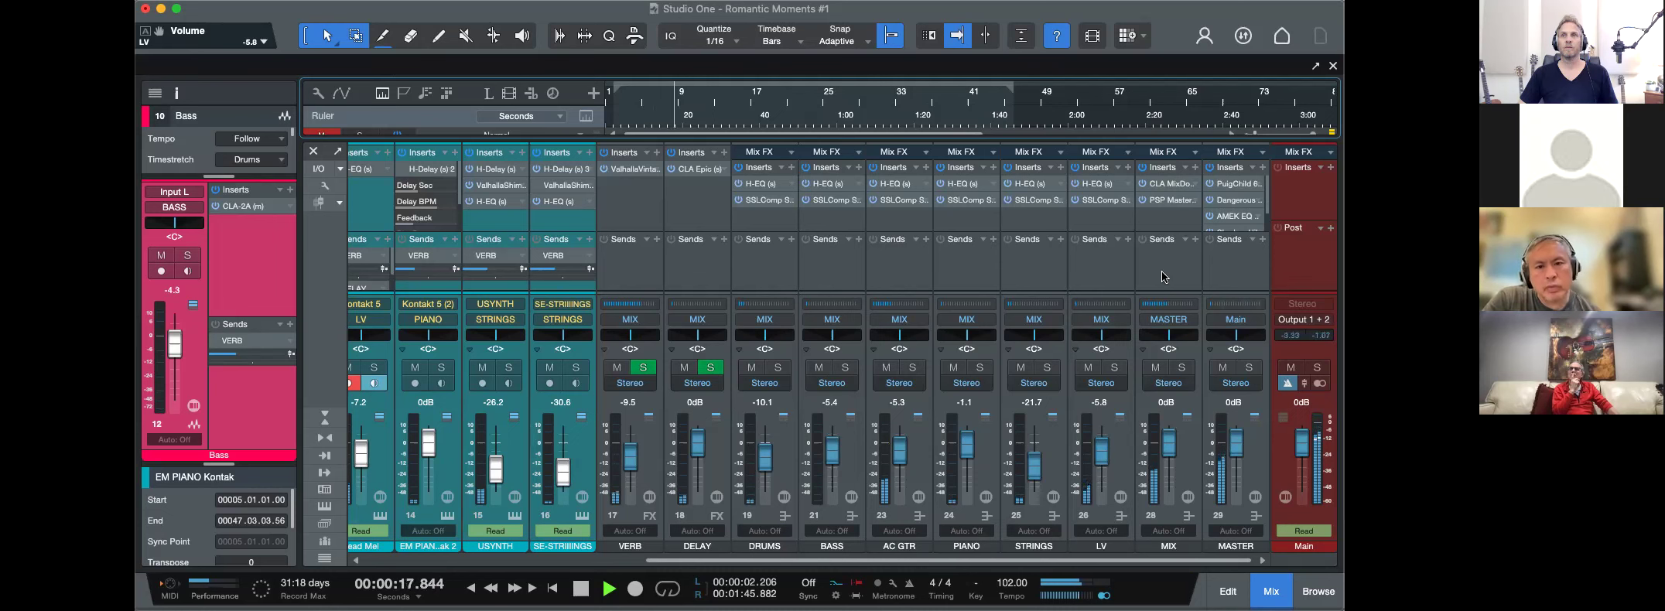
key("F2")
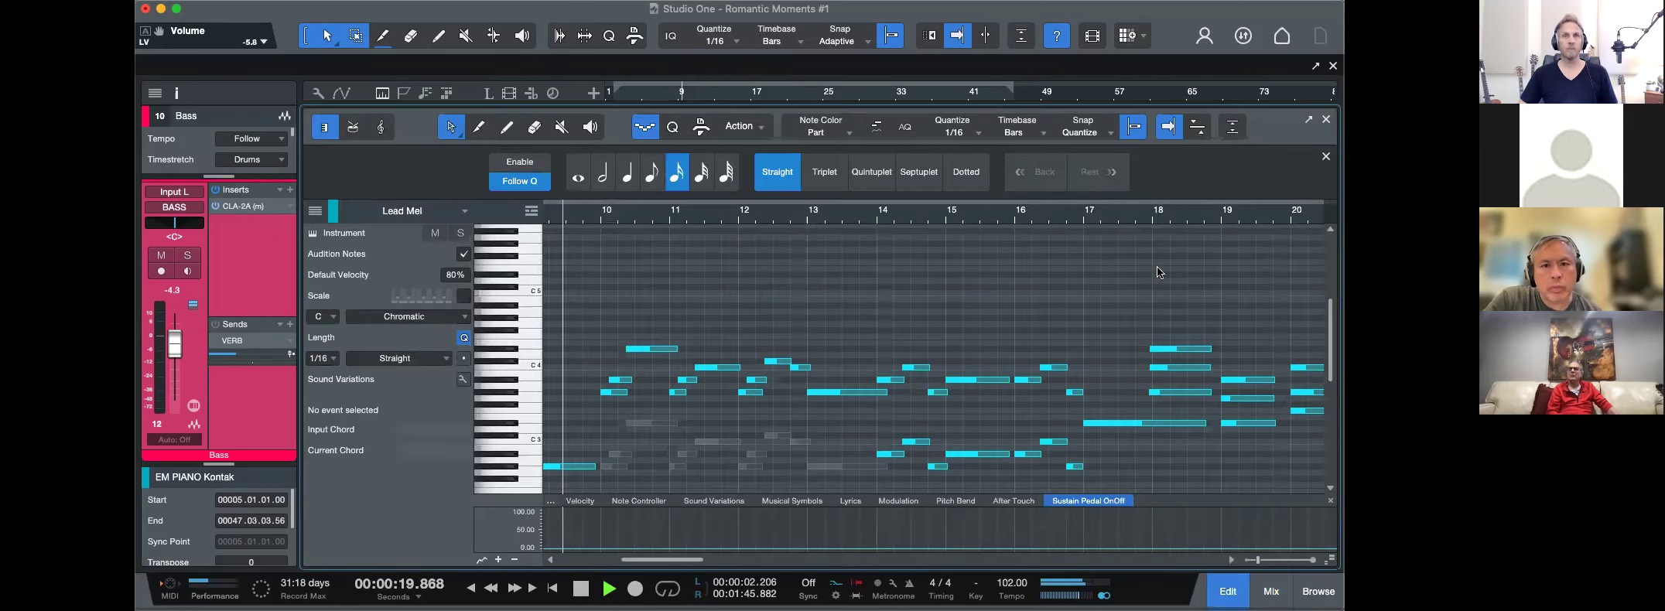
key("F2")
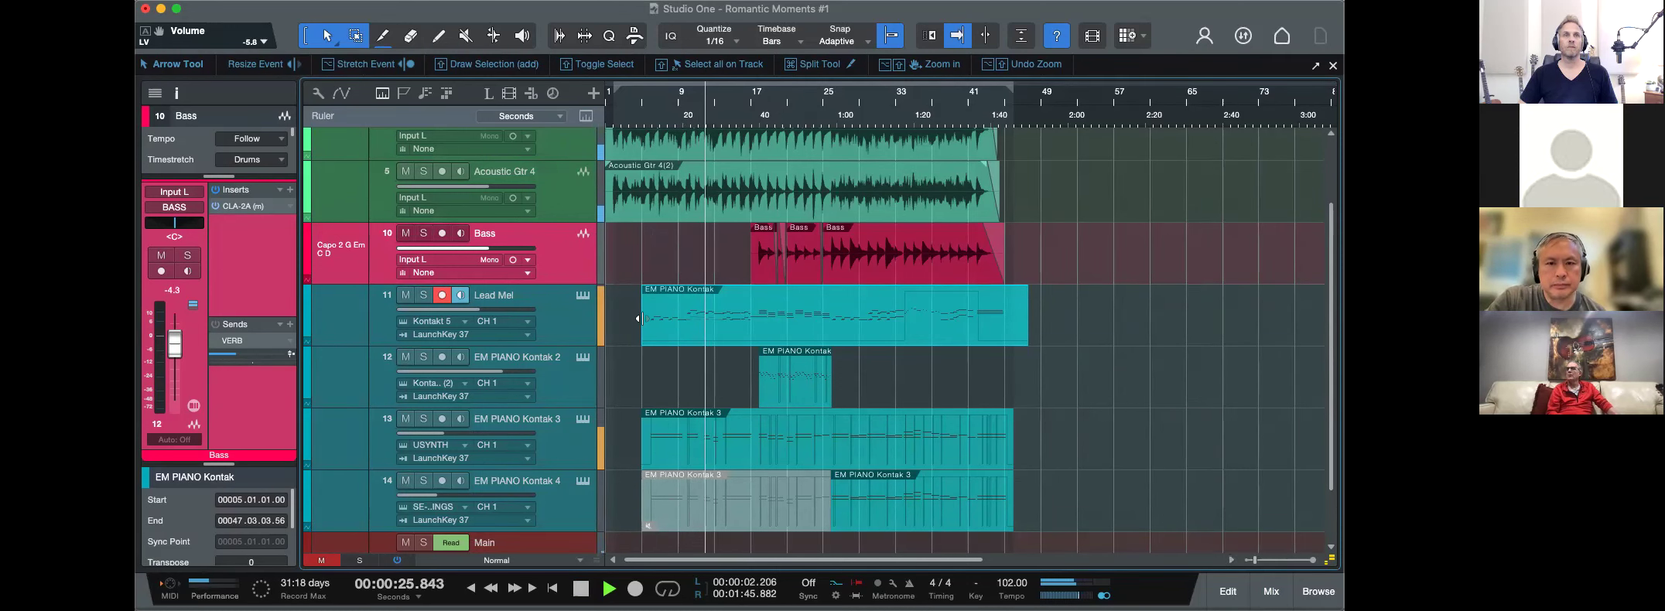
scroll(710, 375, "up", 3)
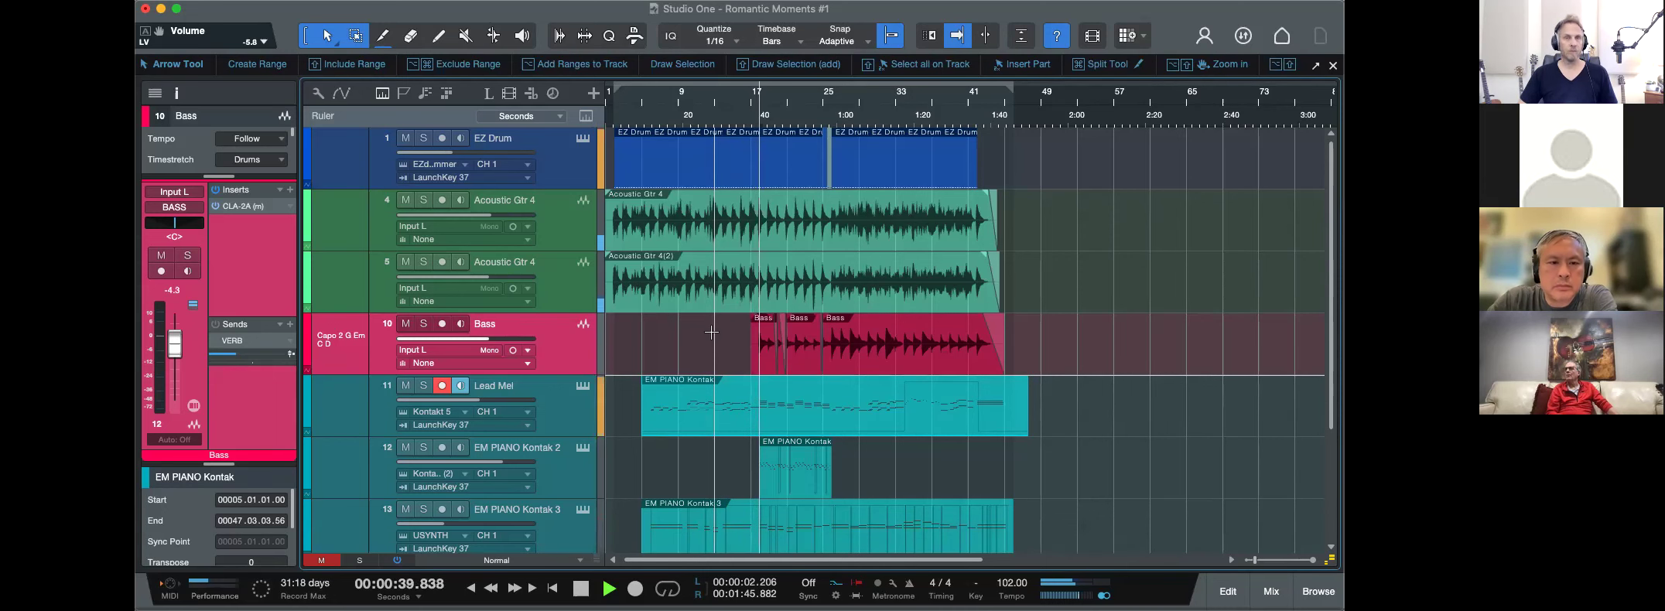
Enlarge the mixer's Inserts area, set the L1+ Ultramaximizer threshold on the MASTER bus to -3.7 dB and close the plug-in.
key("F3")
scroll(1065, 251, "right", 1)
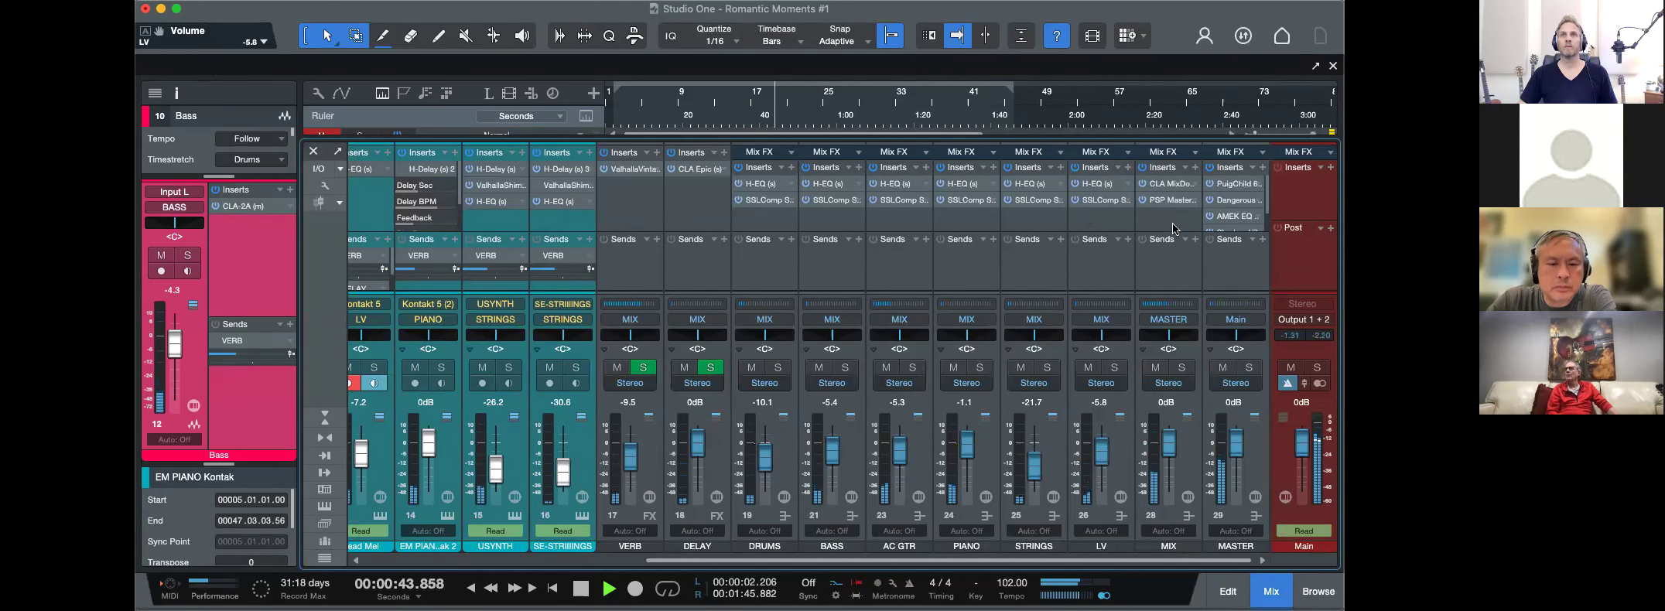
left_click_drag(1177, 231, 1177, 260)
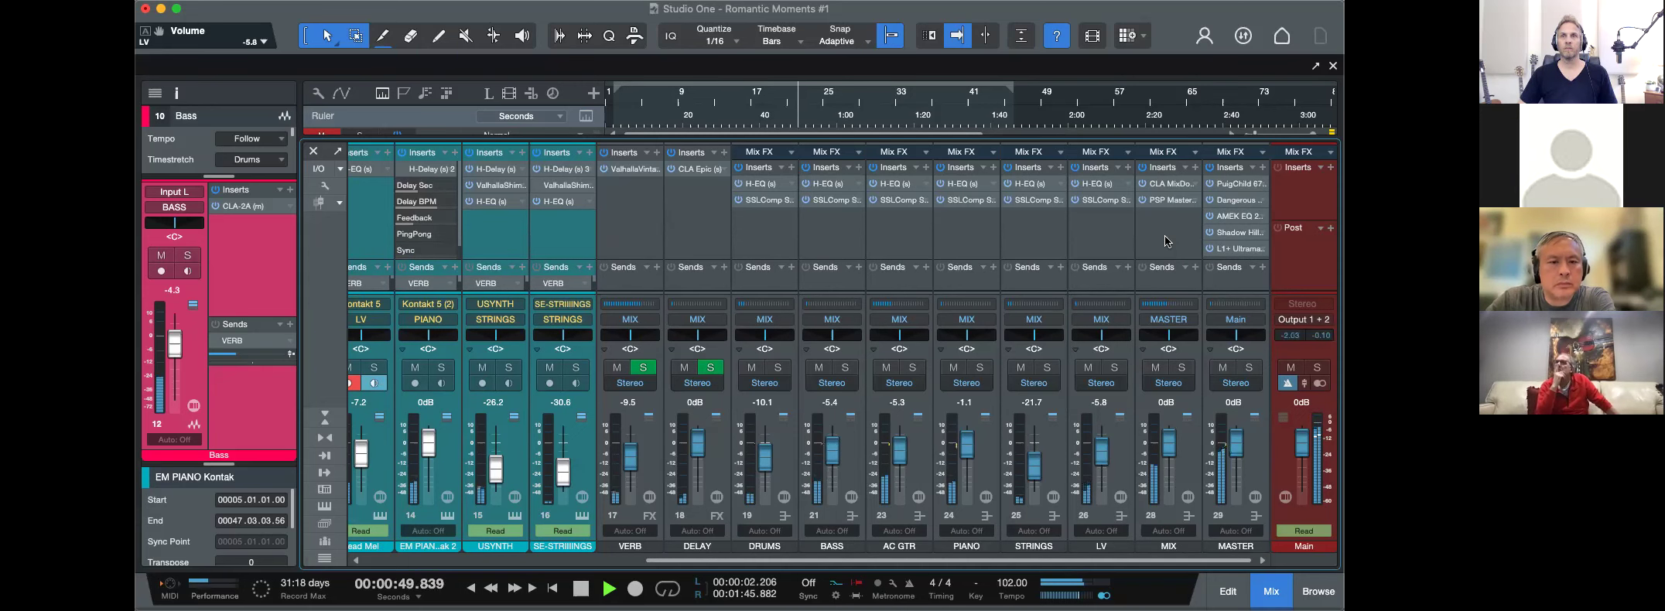
left_click(1235, 249)
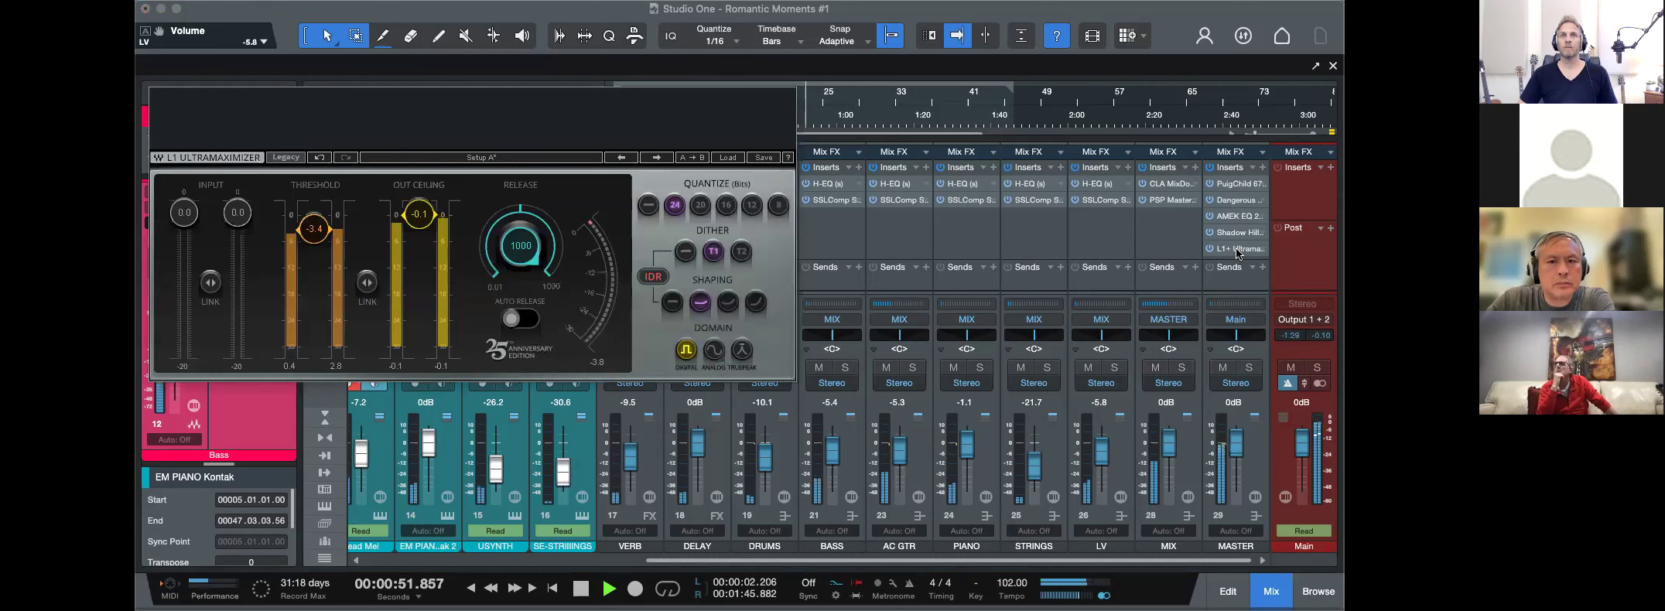
left_click_drag(589, 101, 648, 122)
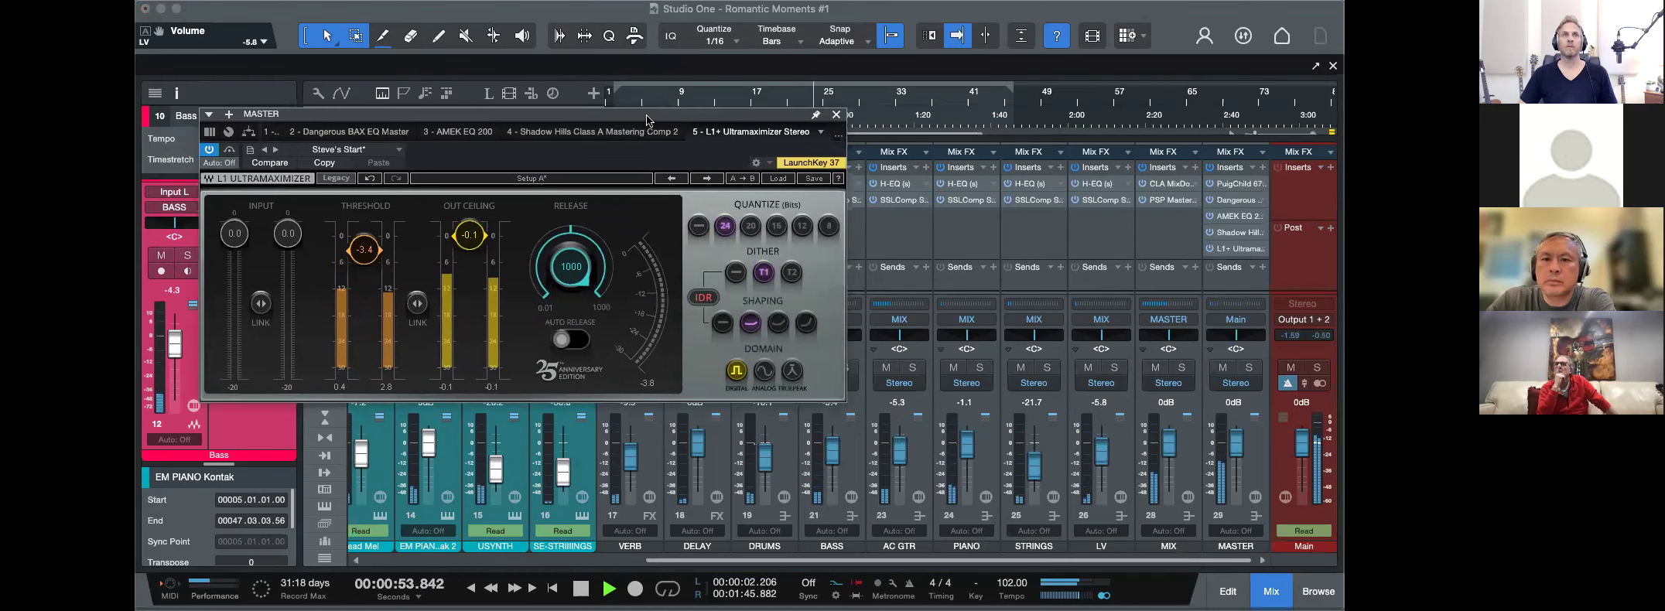
left_click_drag(372, 251, 372, 252)
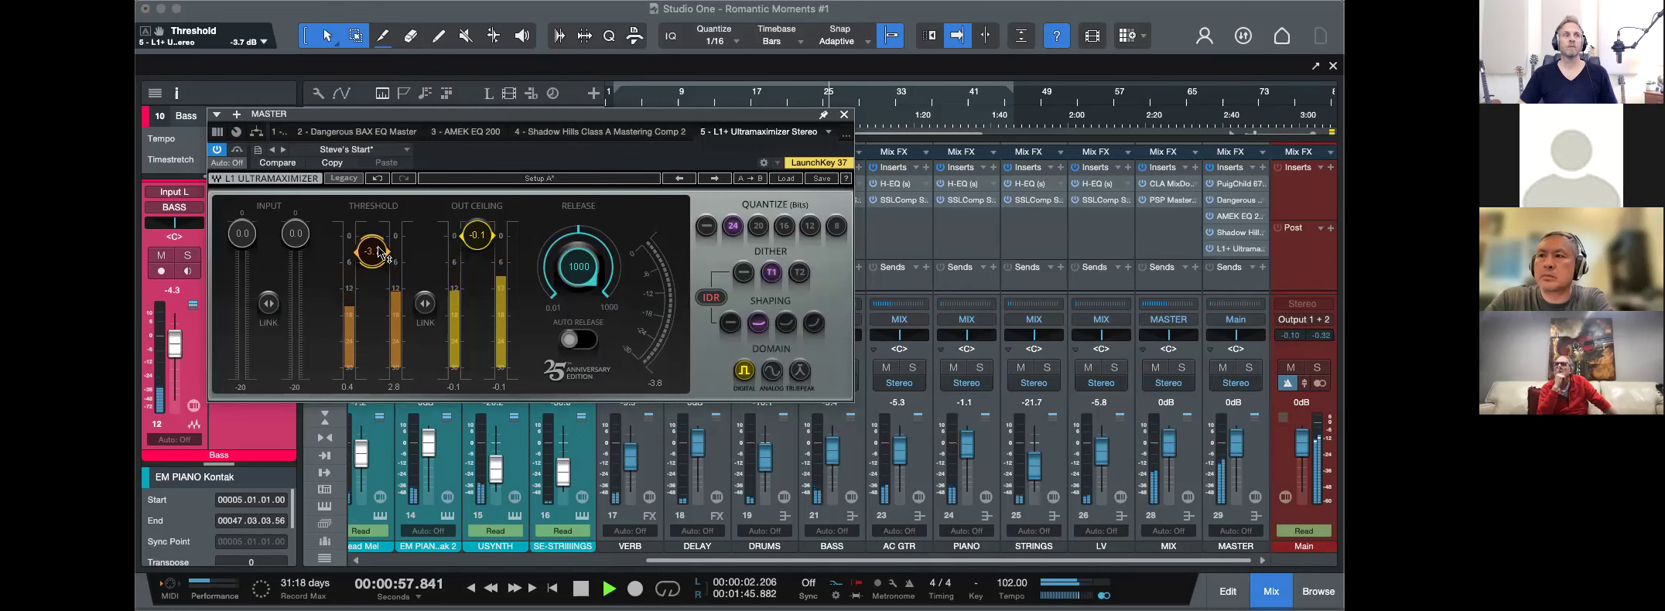
left_click(844, 114)
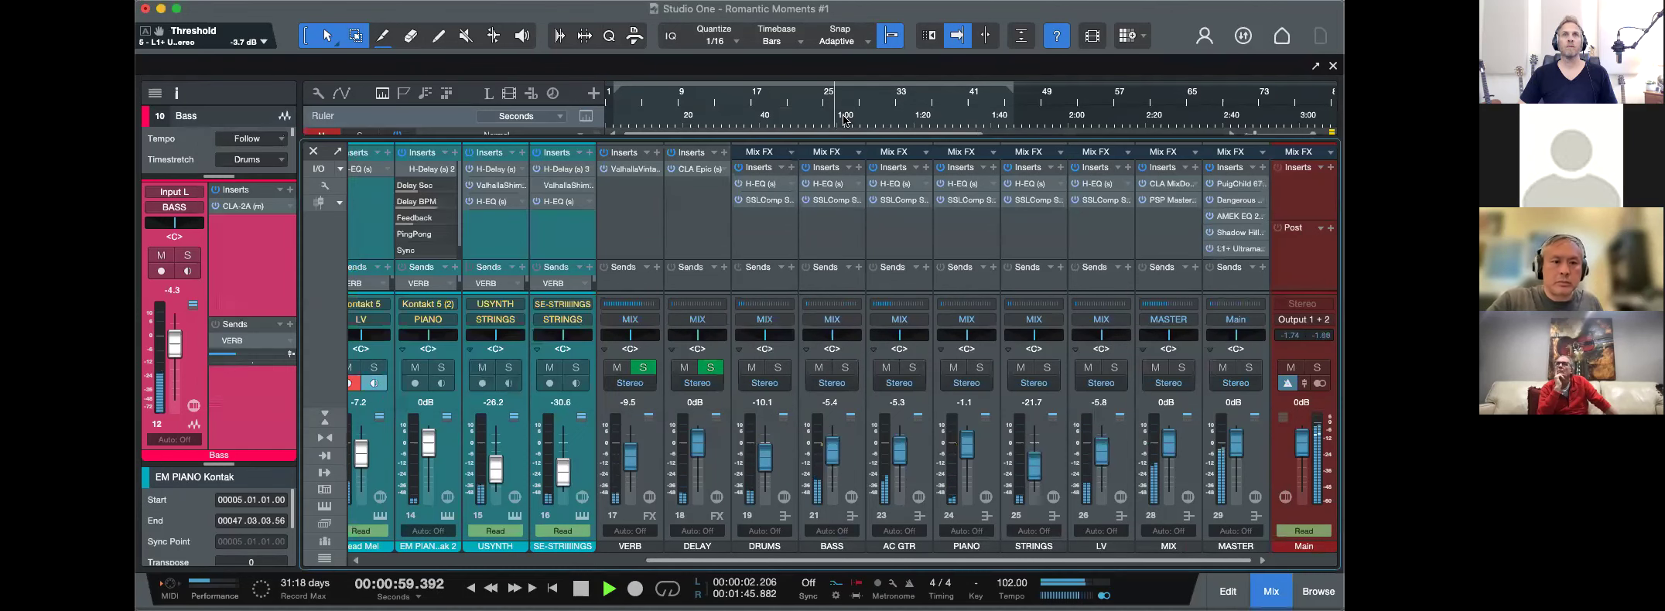
Set the Range of the PSP MasterQ2 insert on the MIX bus to 86 and close the plug-in.
left_click(1166, 200)
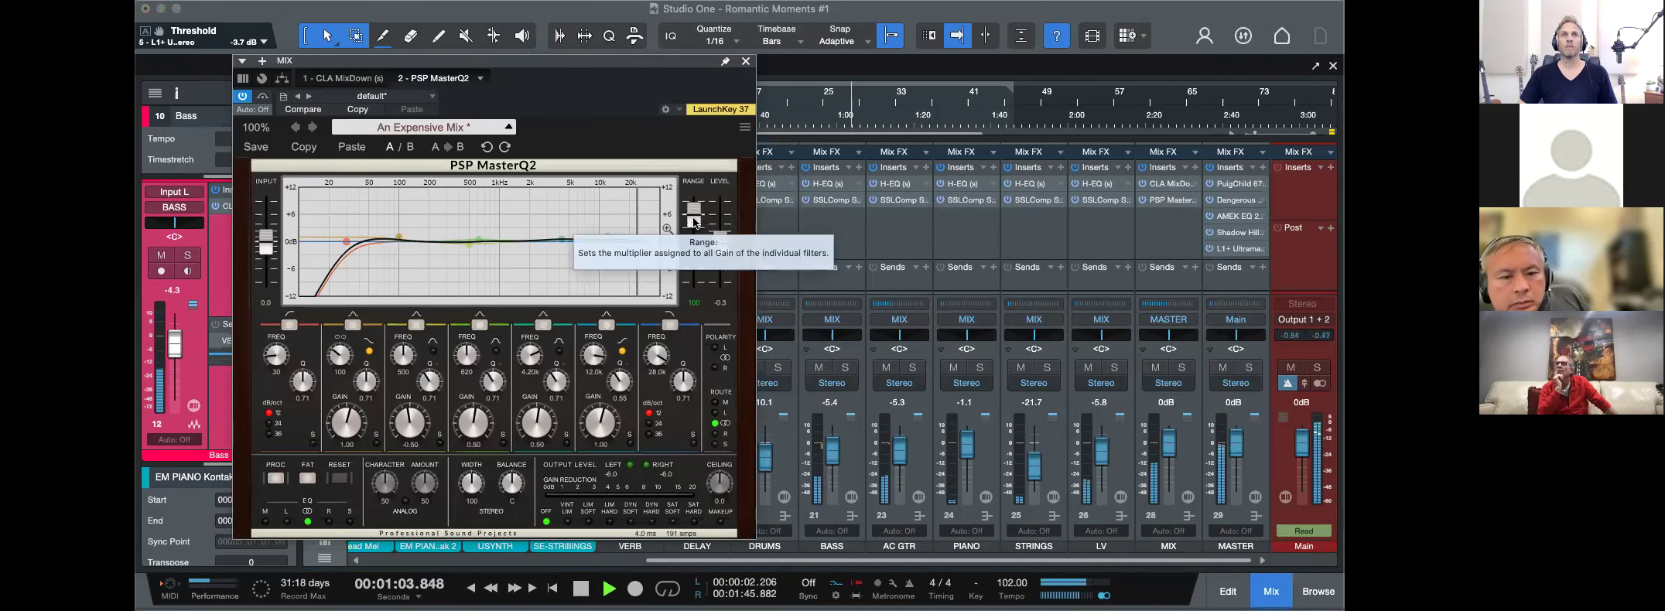
left_click_drag(694, 222, 693, 229)
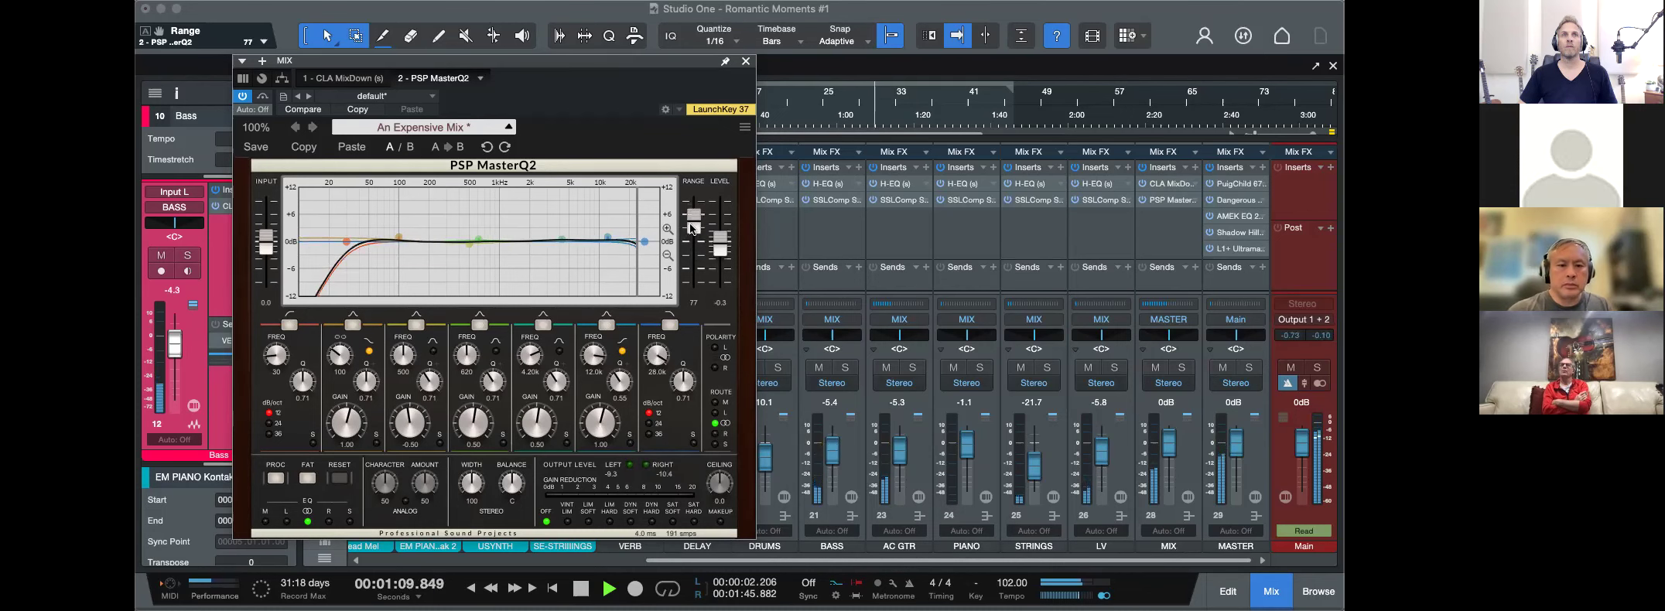
left_click(746, 62)
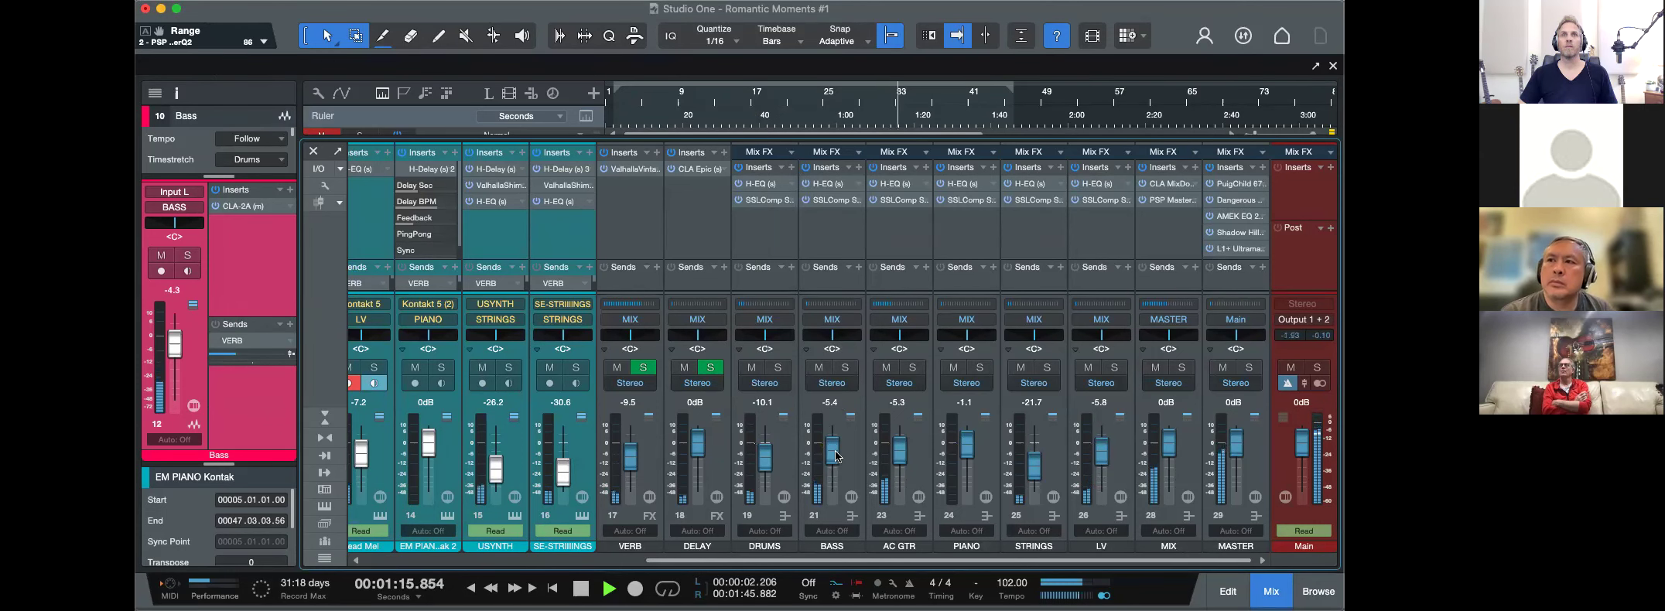
Check the song's ending in the arrangement and lower the STRINGS bus fader to -22.7 dB in the mixer.
key("F2")
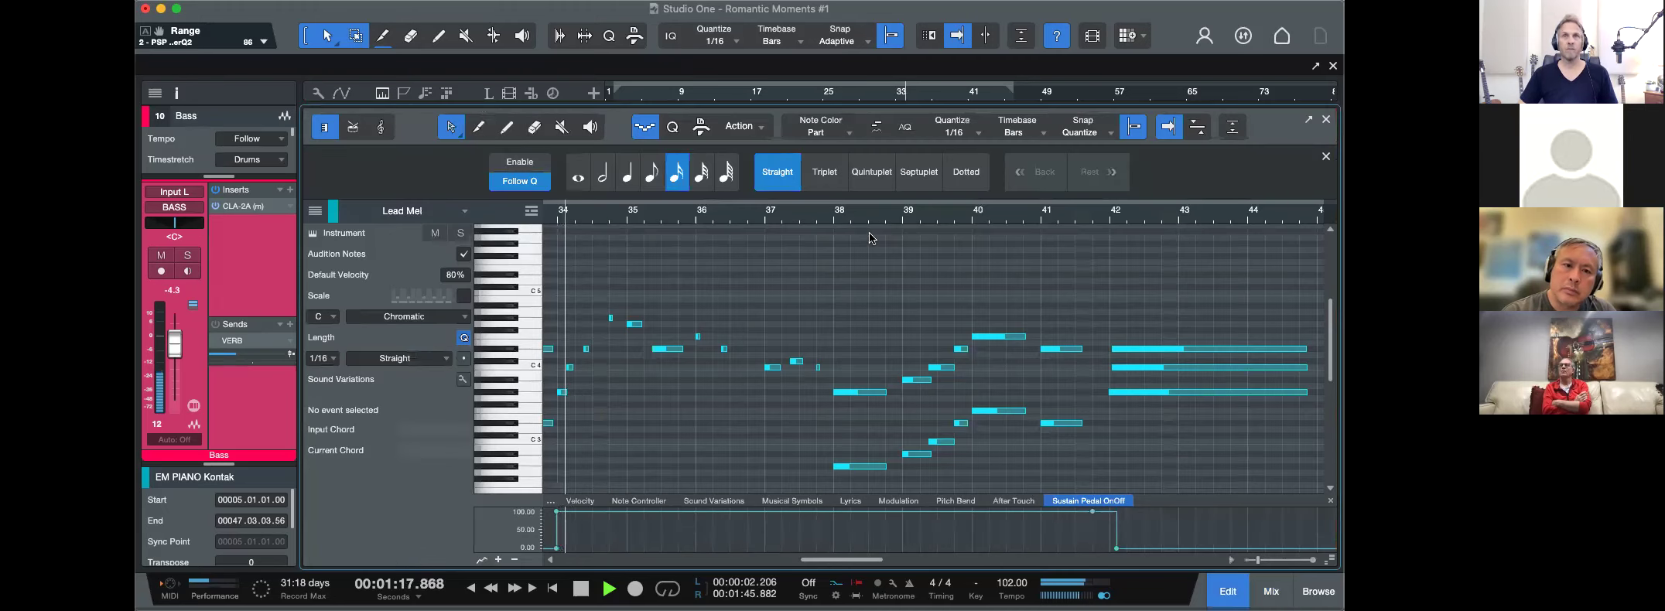
key("F2")
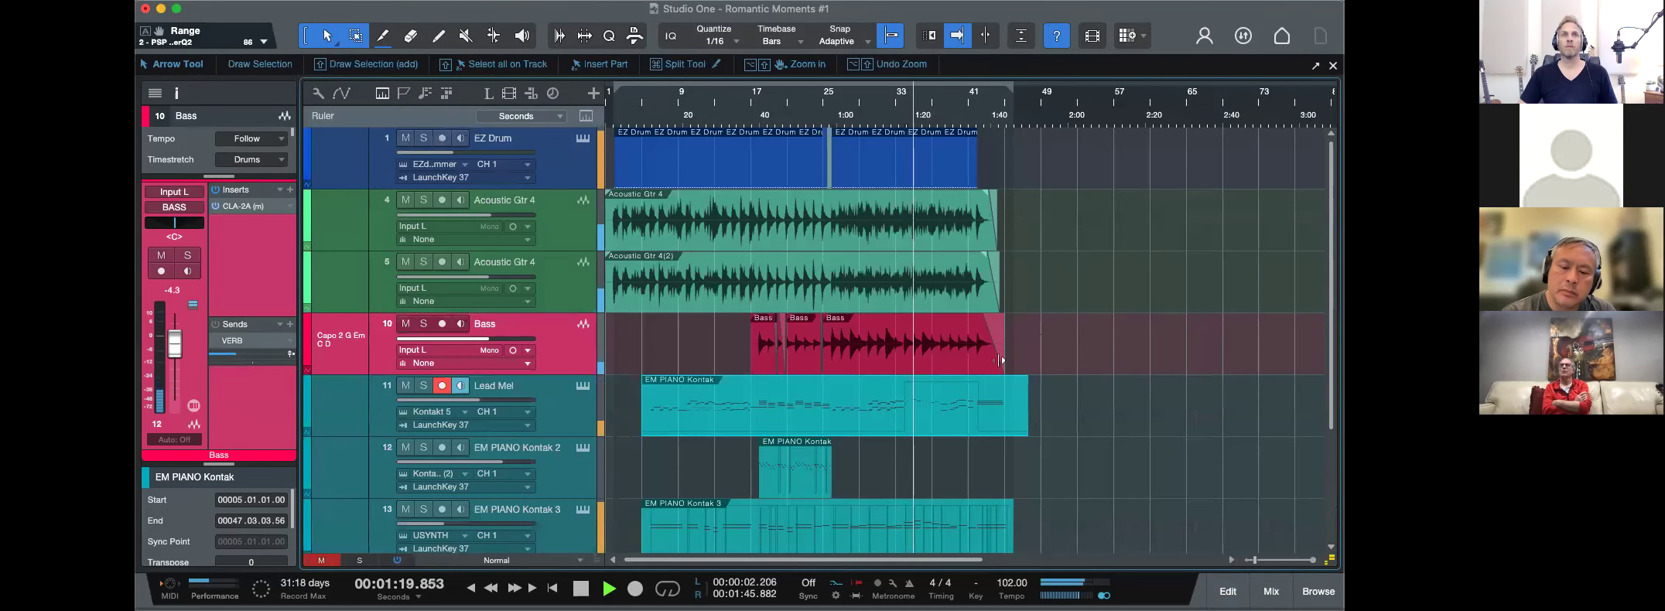
scroll(1048, 356, "down", 4)
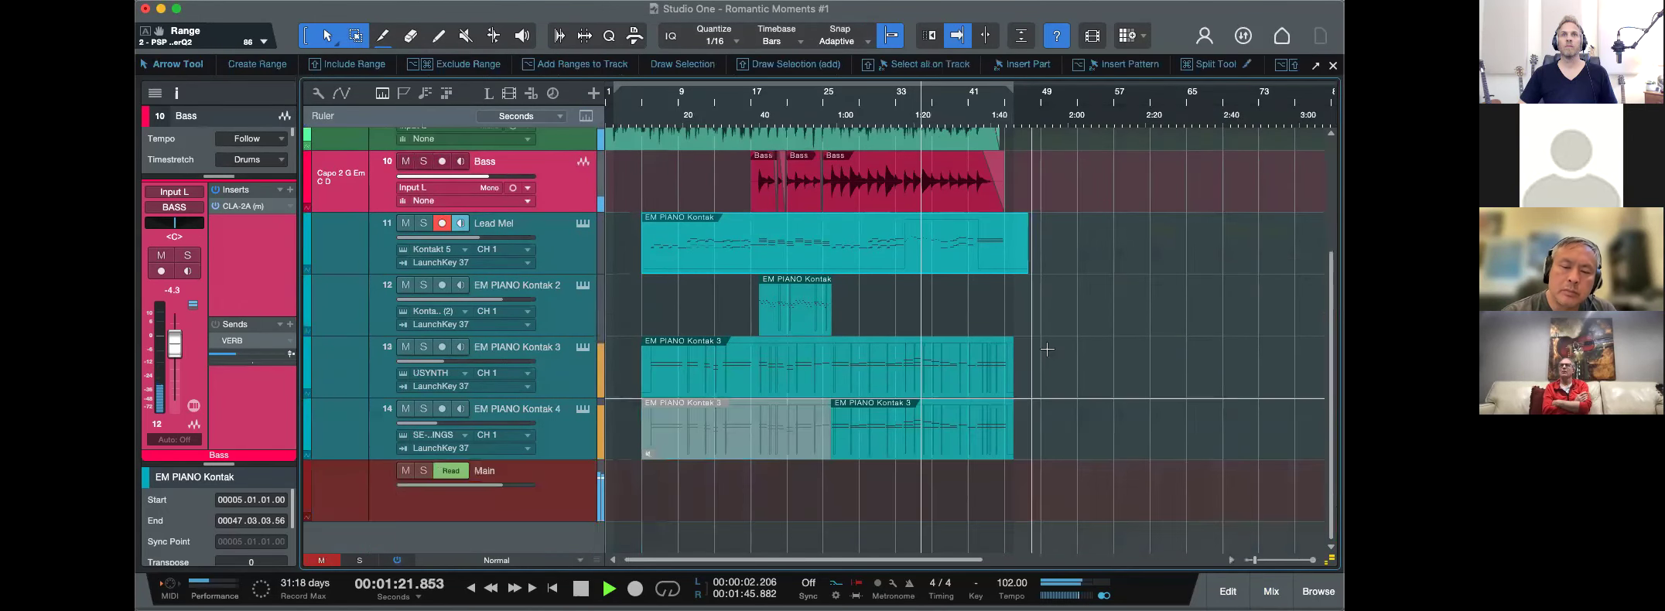
key("F2")
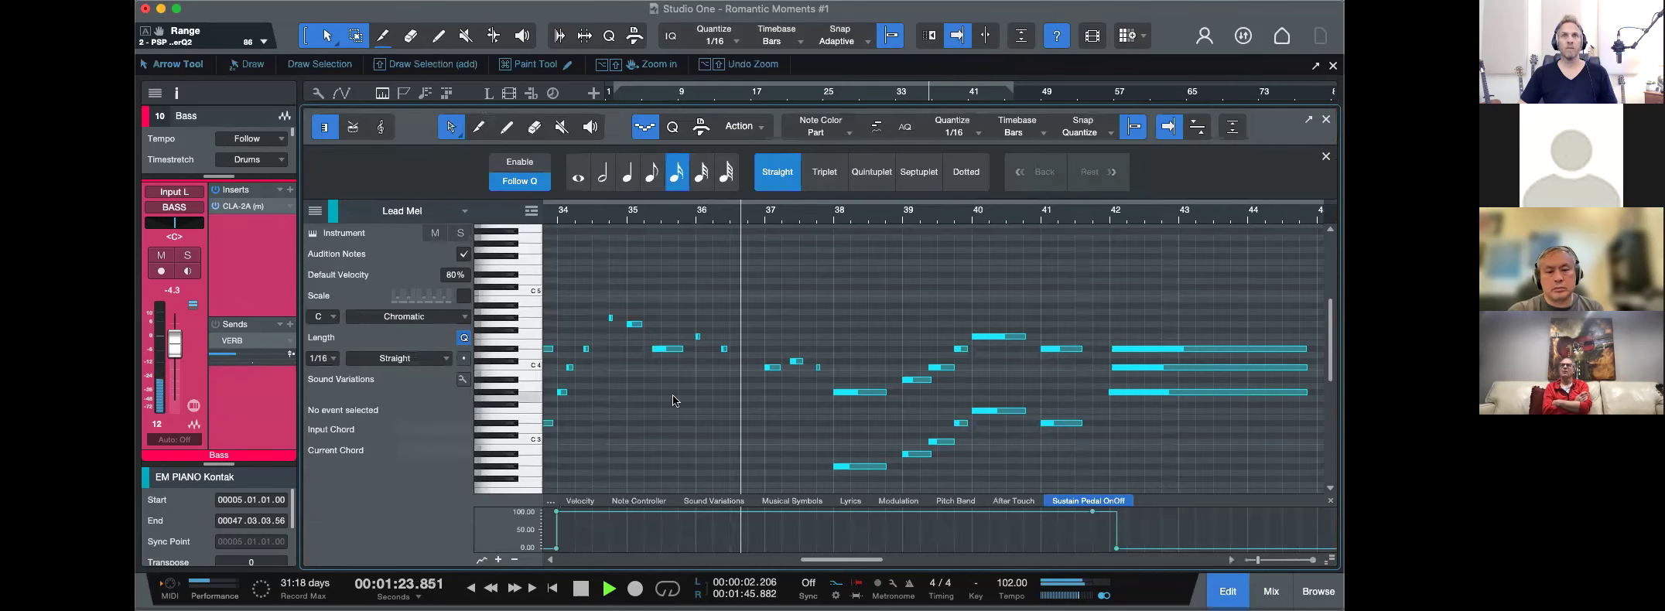
key("F3")
scroll(1009, 247, "right", 1)
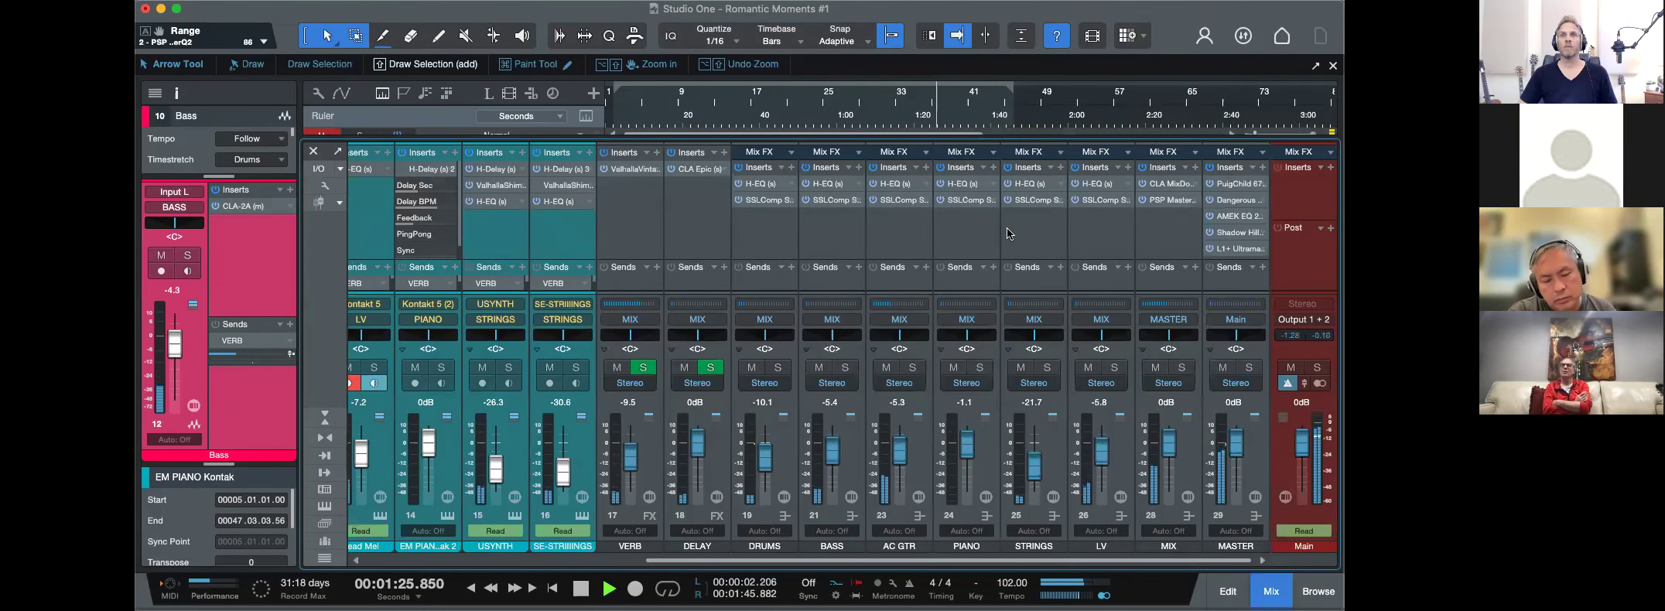
left_click(1034, 469)
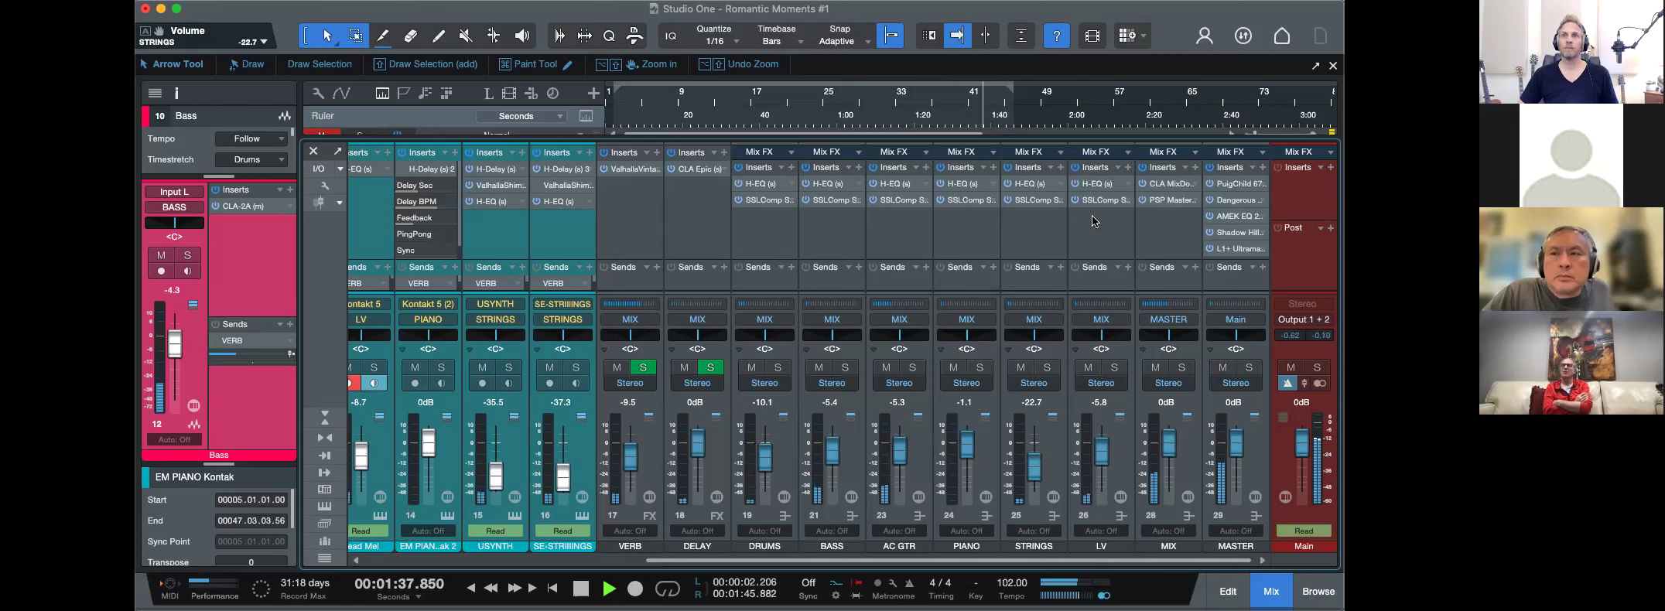
Stop playback, make the EZ Drum track taller in the arrangement and display its volume automation around the song's ending.
key("space")
key("F2")
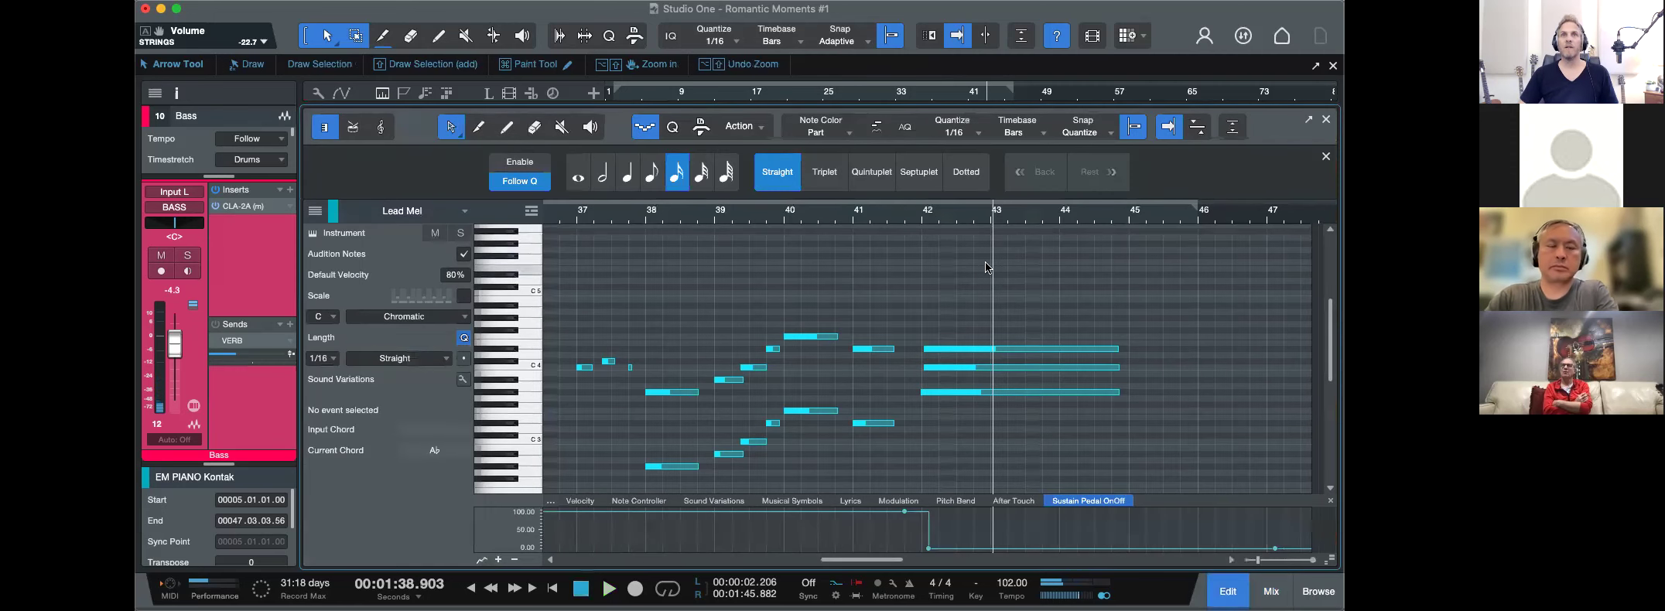
key("F2")
scroll(926, 156, "up", 5)
key("e")
key("e")
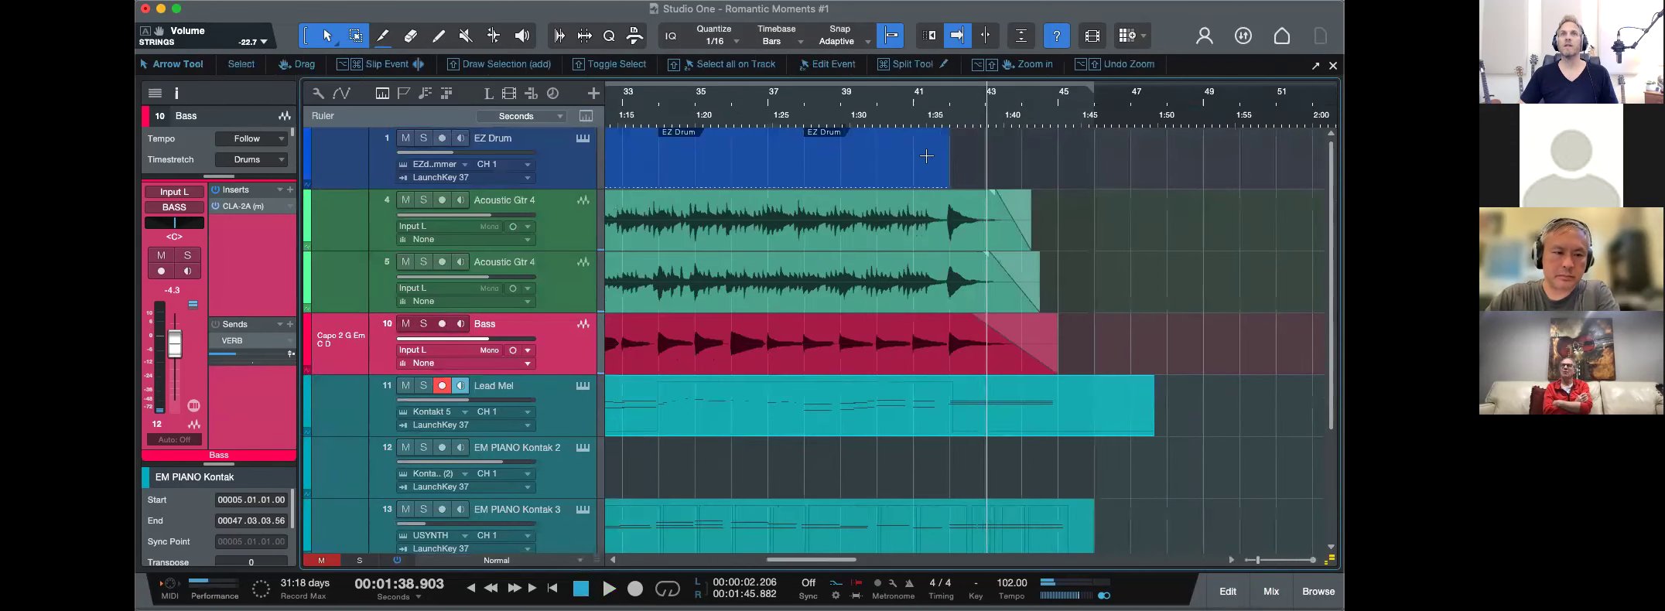
left_click_drag(564, 190, 566, 254)
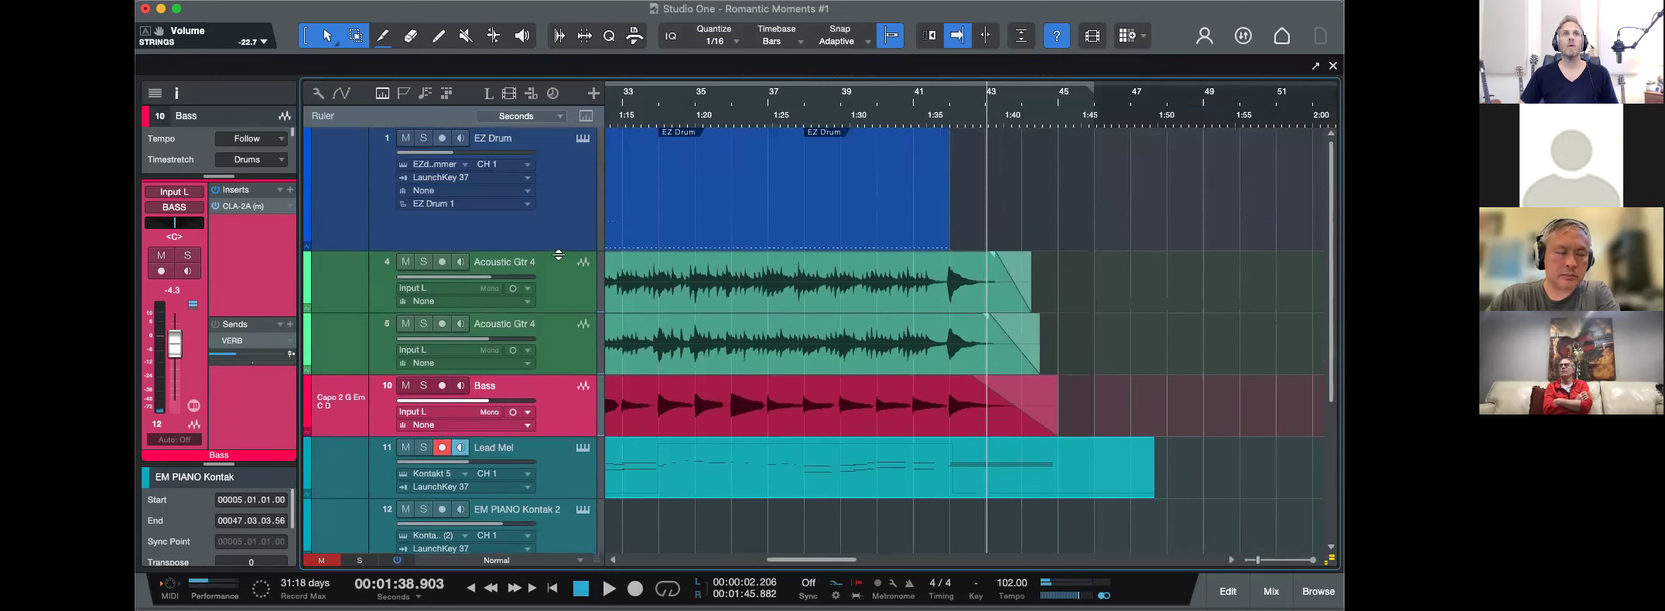
left_click(570, 214)
key("a")
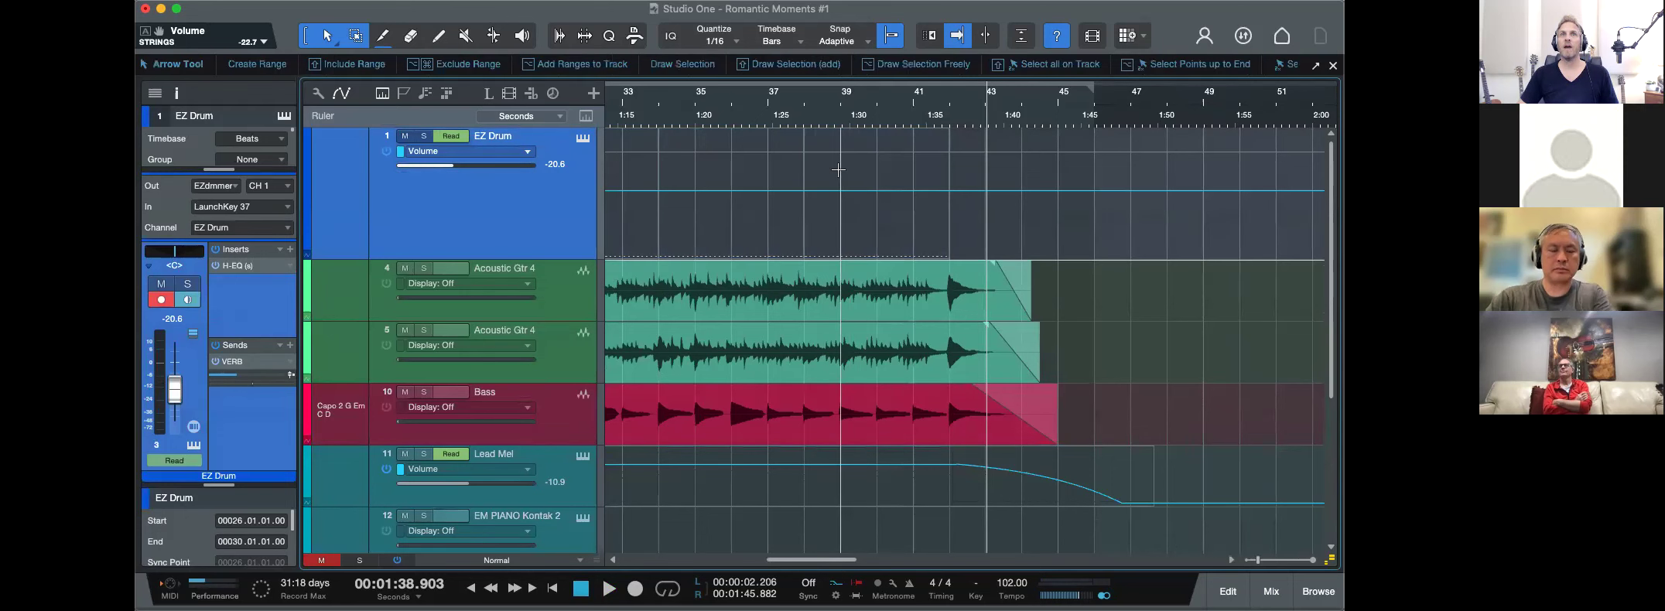
Draw a falling EZ Drum volume automation ramp from about bar 38 to bar 43 and play from about 1:23.
left_click(804, 194)
left_click_drag(981, 197, 992, 226)
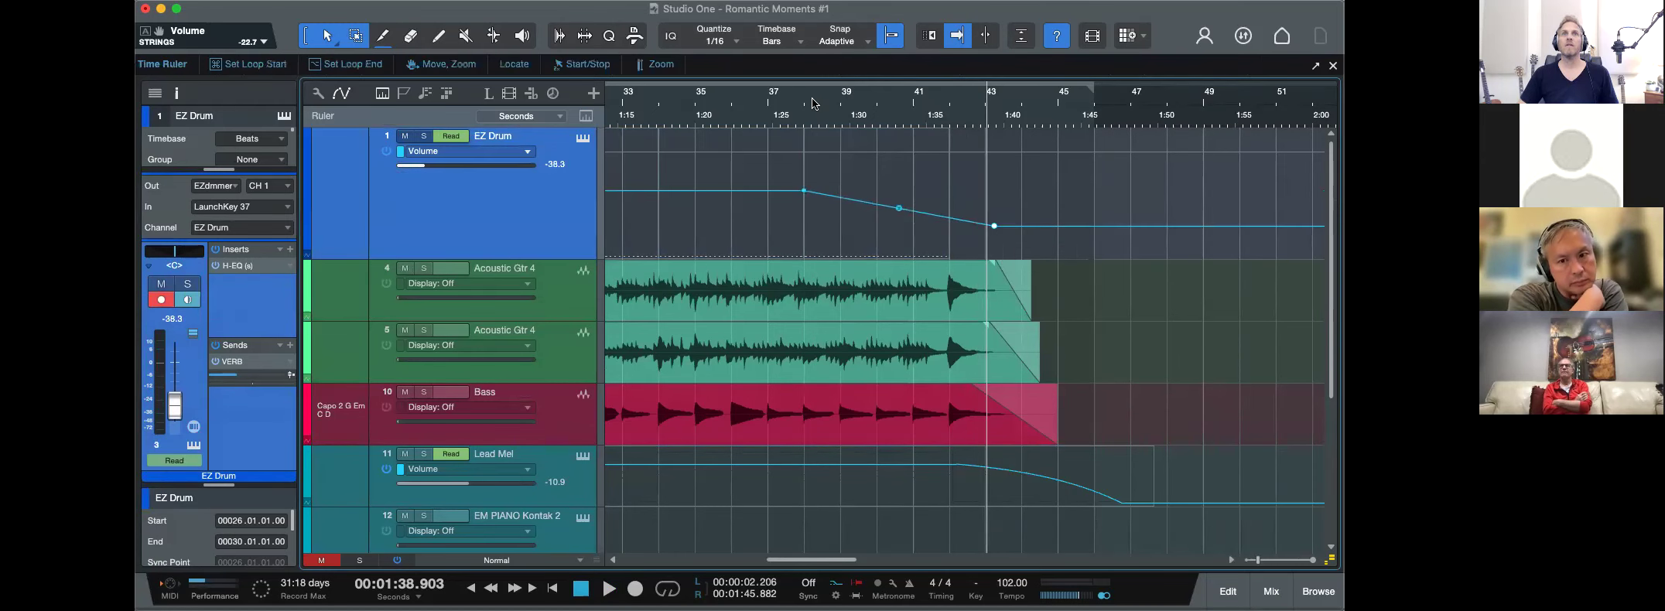
double_click(748, 114)
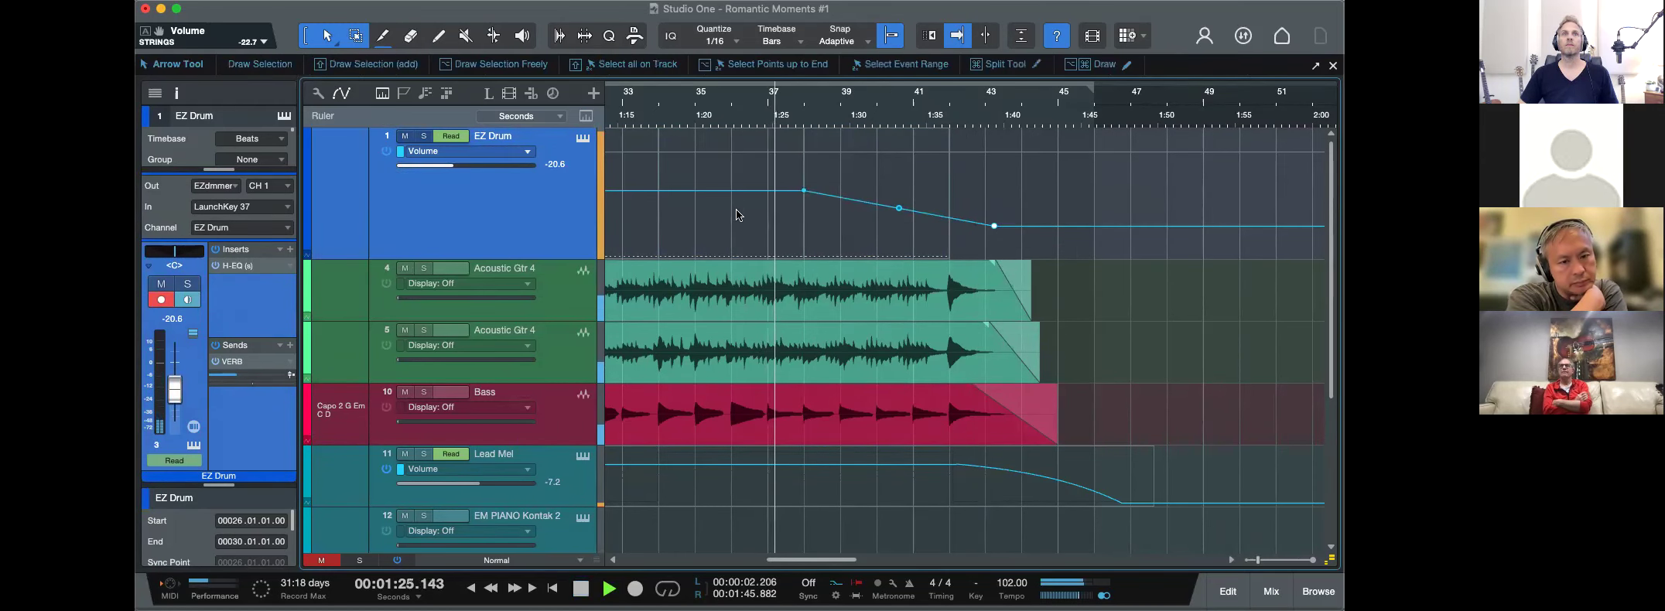
Add an EZ Drum volume point near bar 35 and move the bar 38 point down to about bar 39.5.
left_click(712, 190)
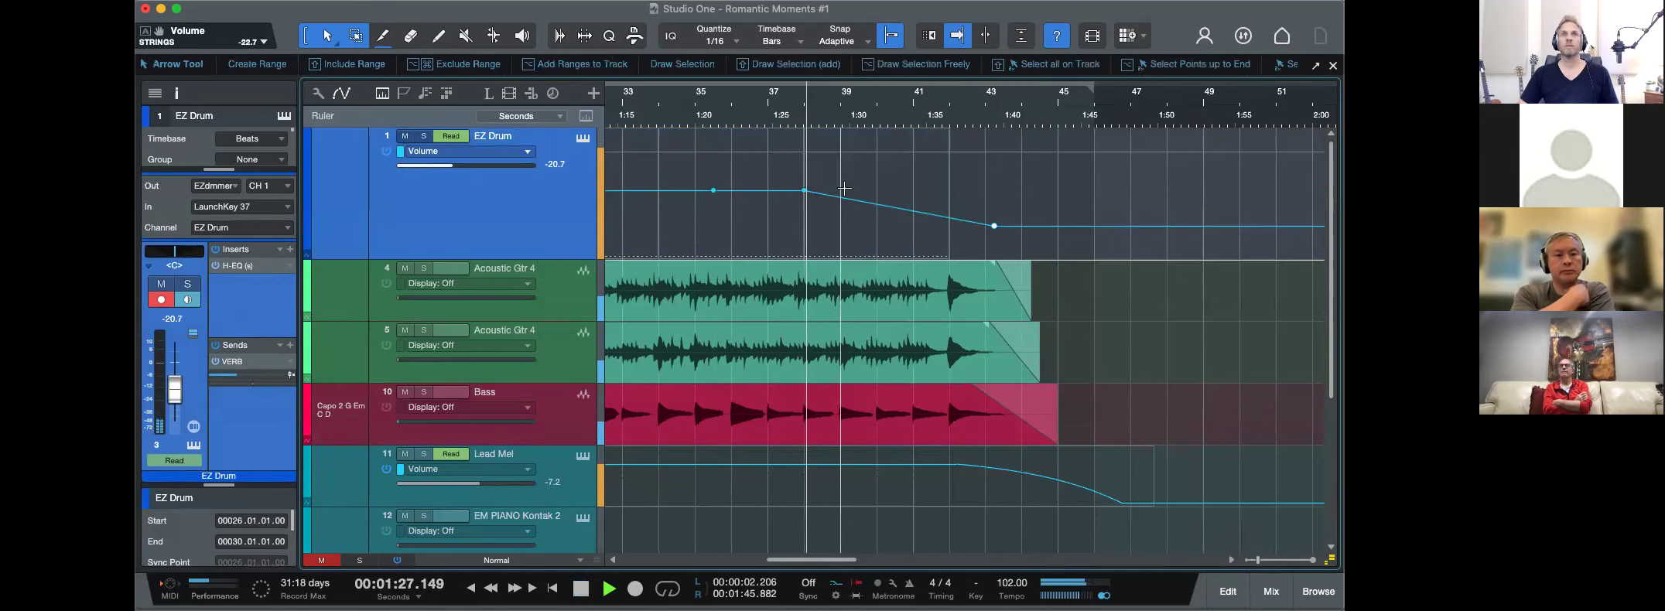
mouse_move(805, 196)
left_click_drag(804, 197, 865, 206)
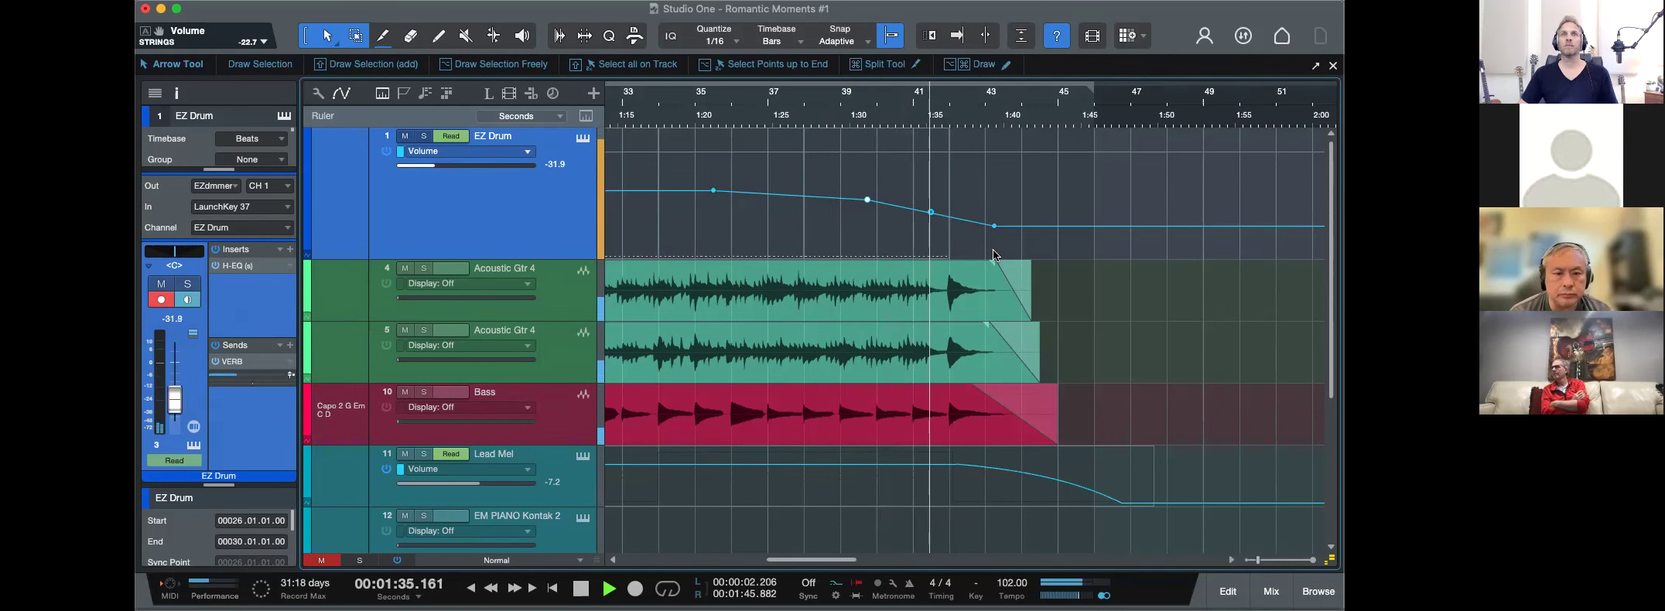
Extend the EZ Drum volume ramp down to a point near bar 42, remove the bar 39.5 point and bend the ramp into a curve.
left_click_drag(949, 217, 949, 233)
left_click(651, 112)
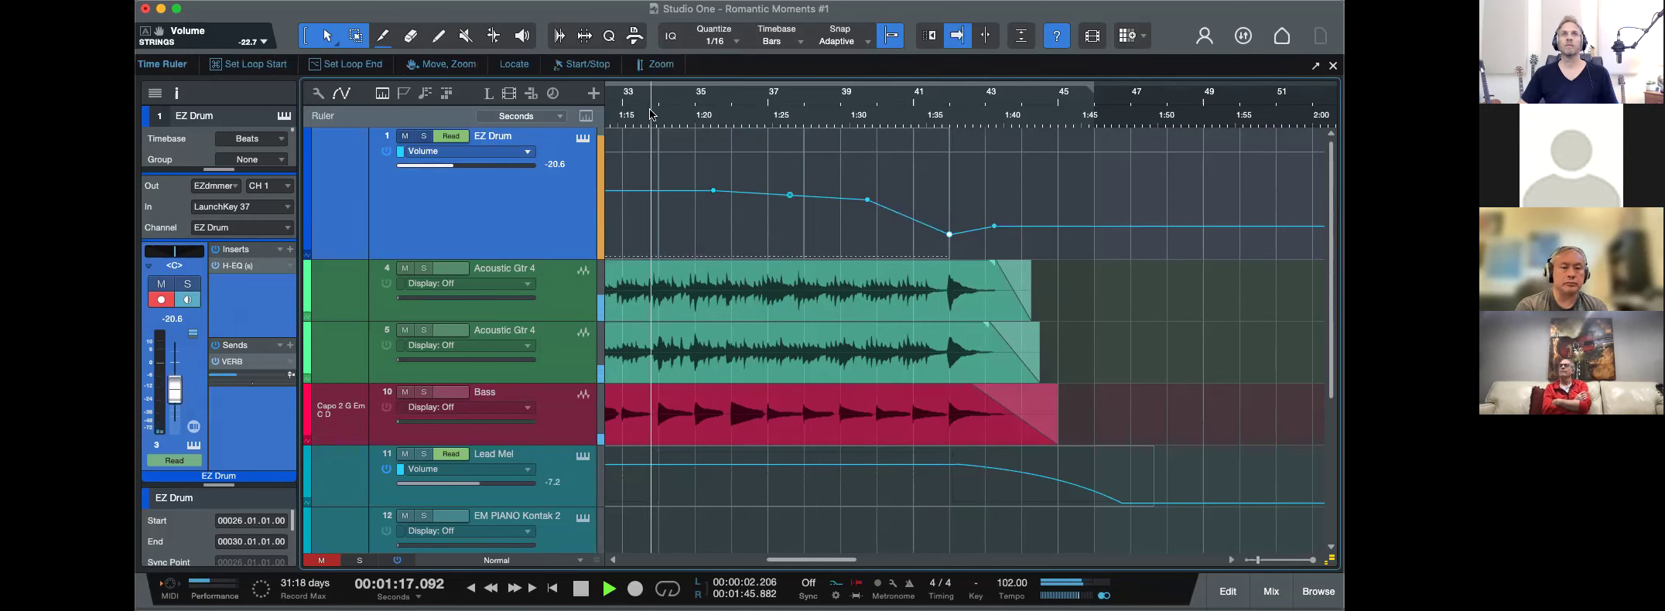
double_click(868, 201)
left_click_drag(835, 215, 837, 210)
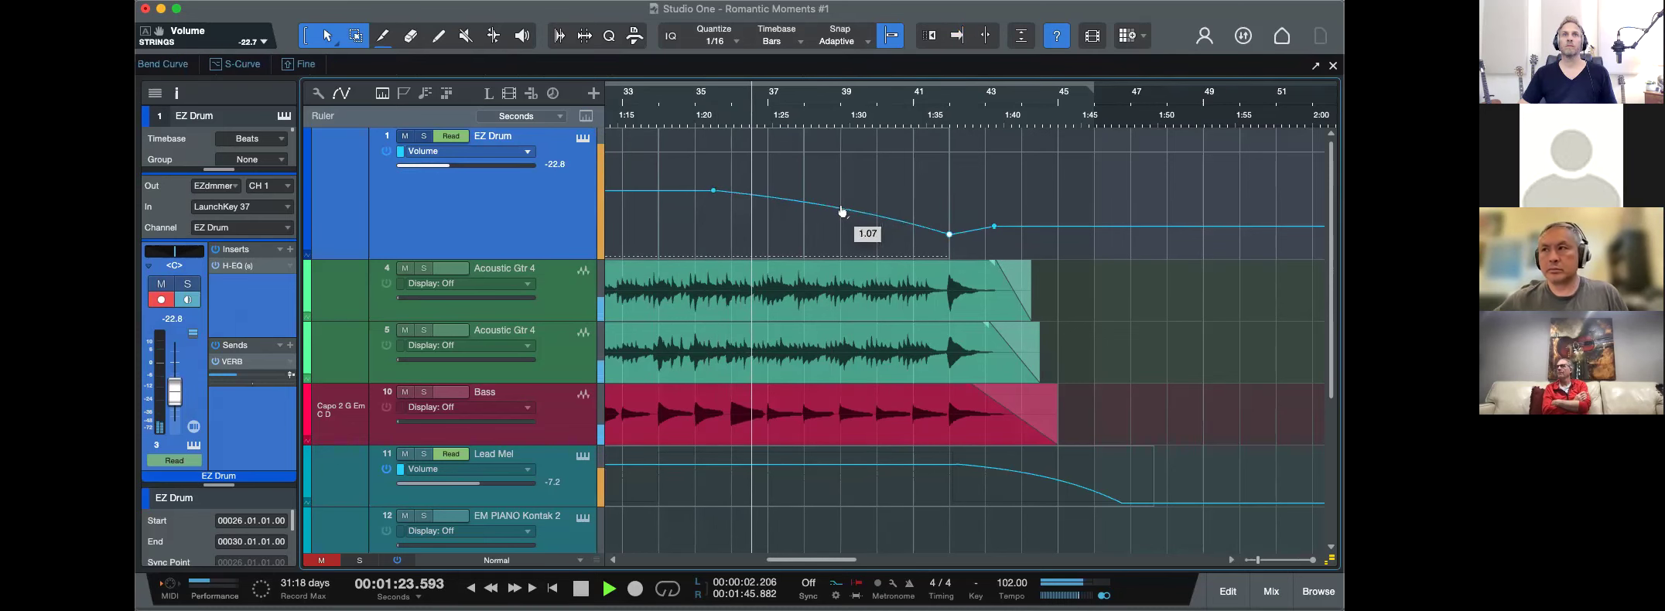
Add EZ Drum volume points near bars 41 and 40, and pull the bar 43 point onto the low point near bar 42.
left_click(930, 230)
left_click_drag(932, 238, 931, 235)
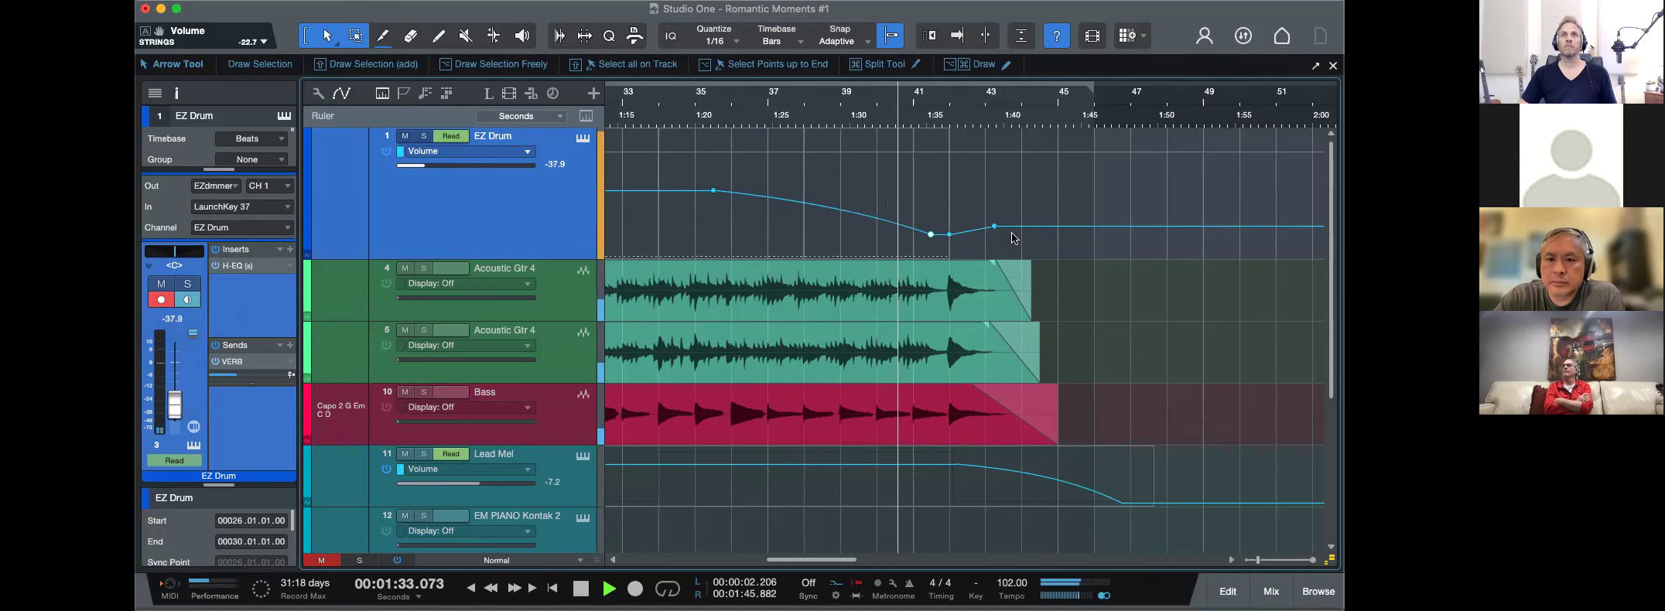
left_click_drag(885, 226, 886, 215)
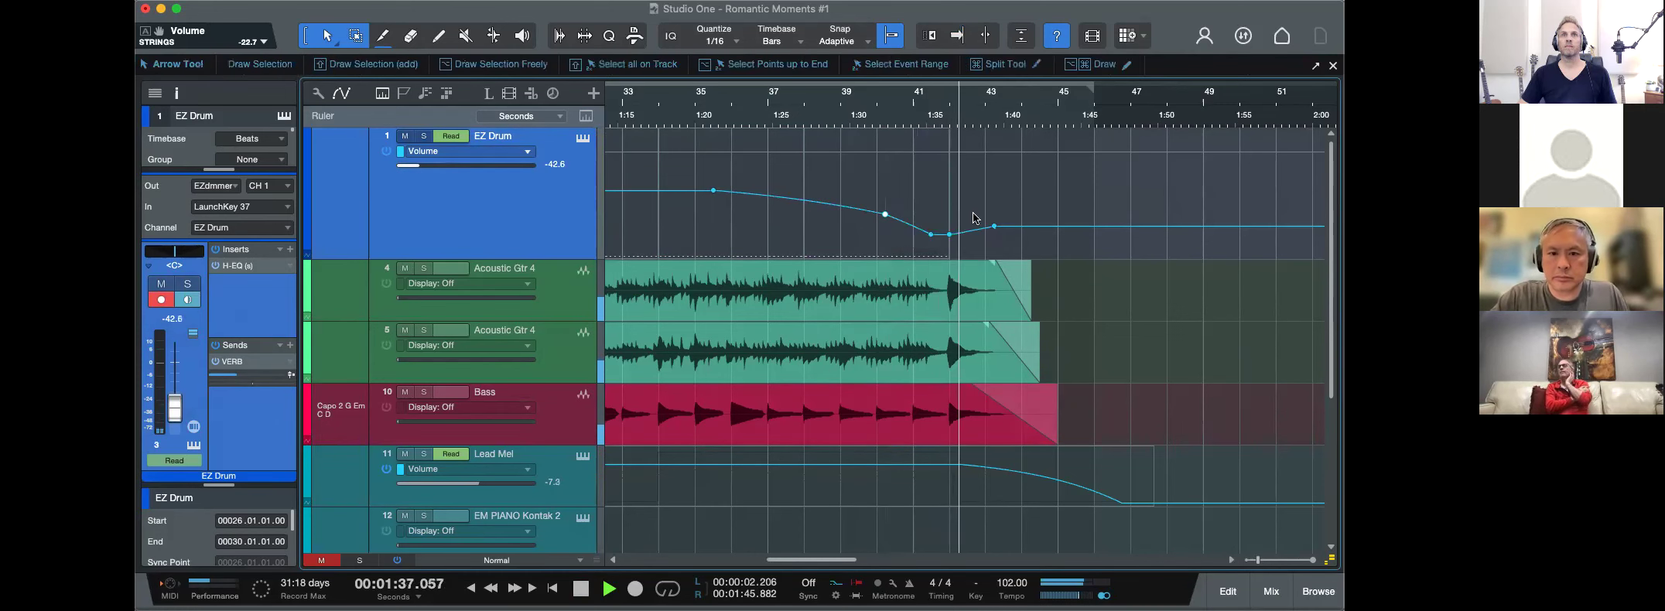
left_click_drag(994, 226, 949, 235)
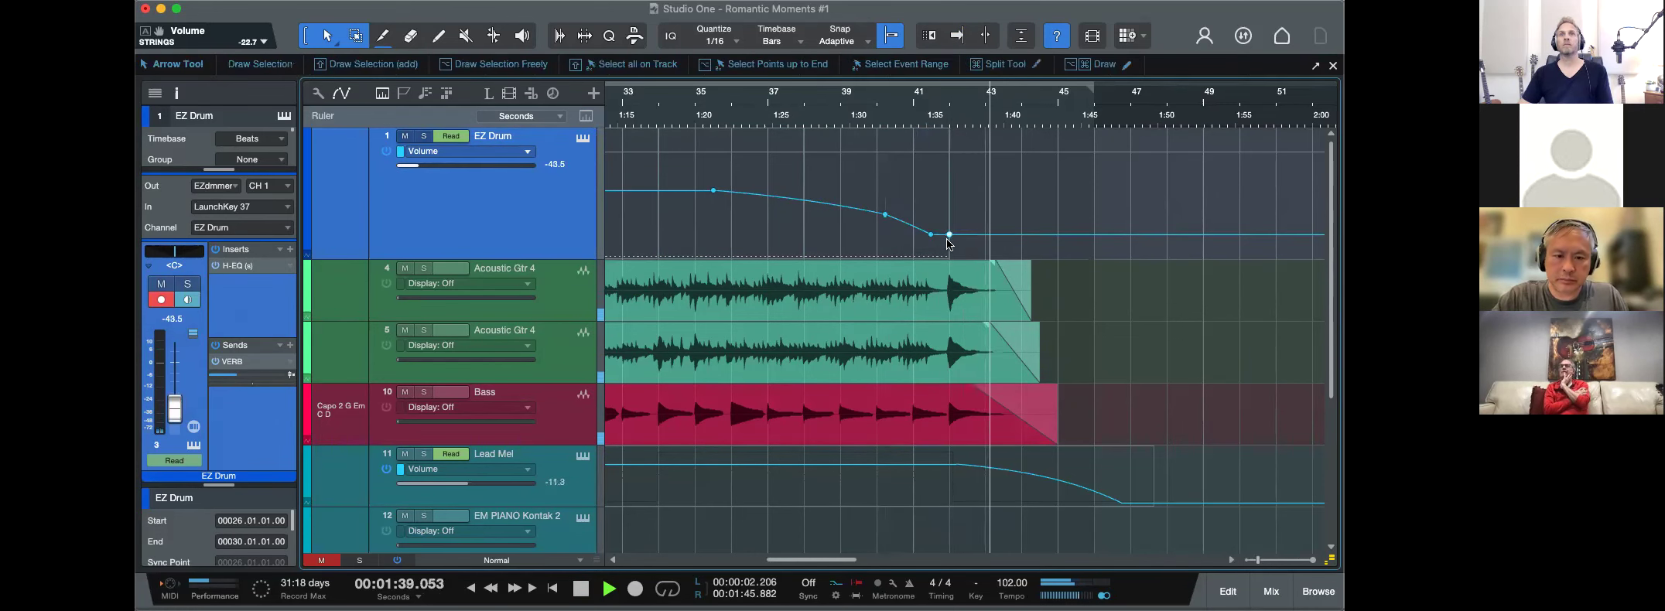
Stop playback and check the volume automation of all tracks down to Main across the whole song.
key("space")
key("f")
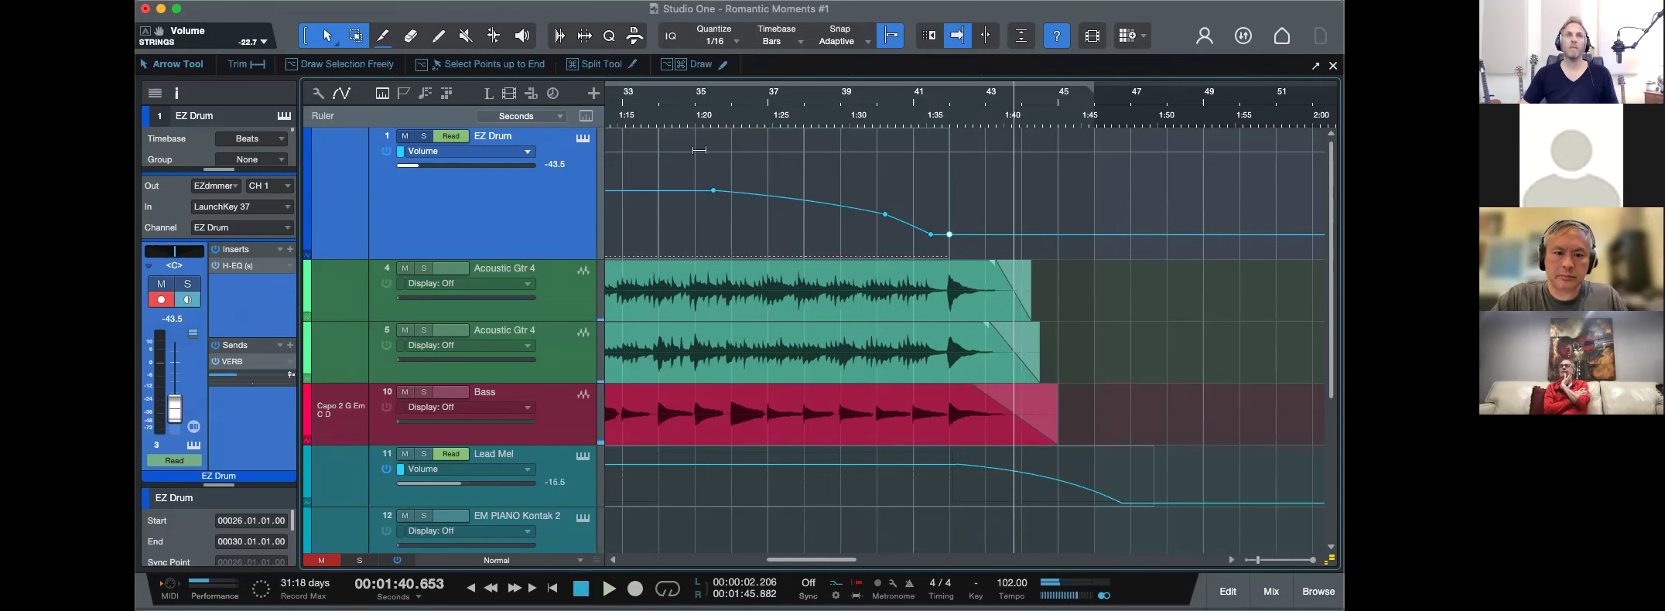
key("w")
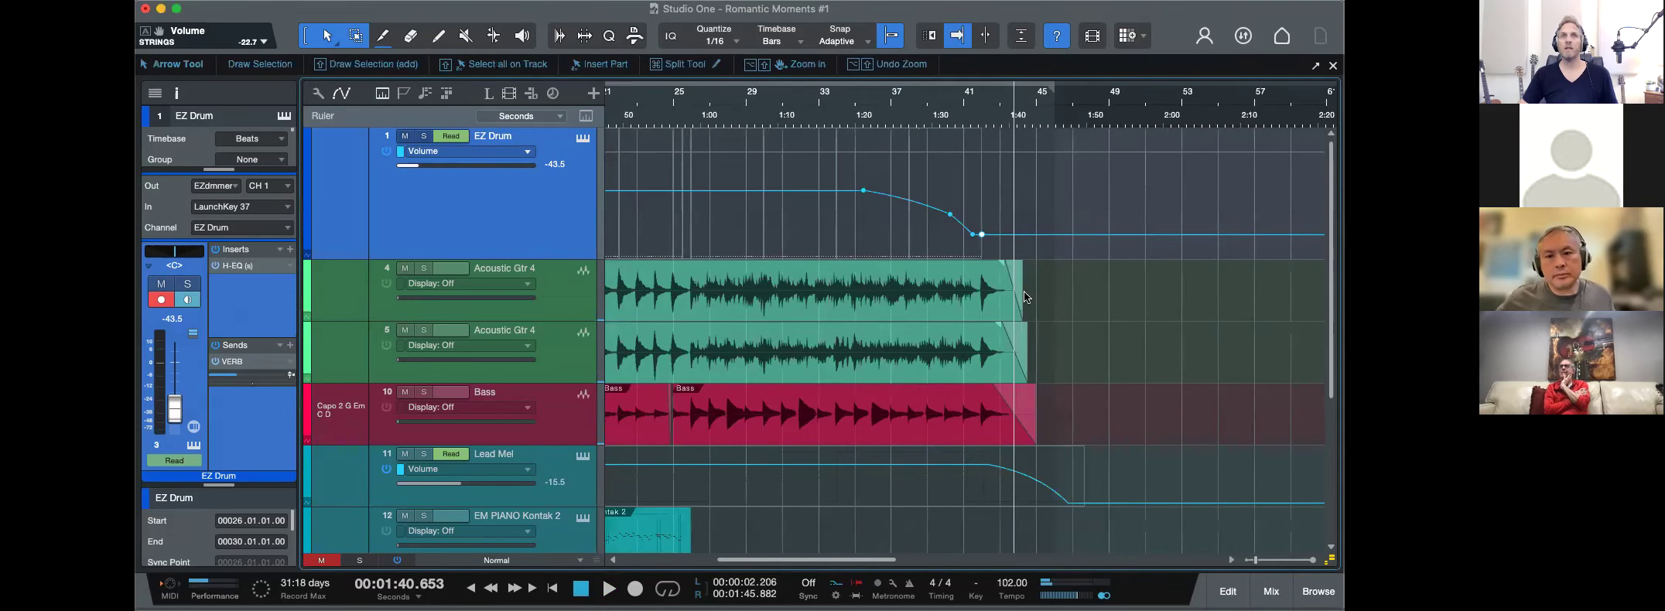
key("w")
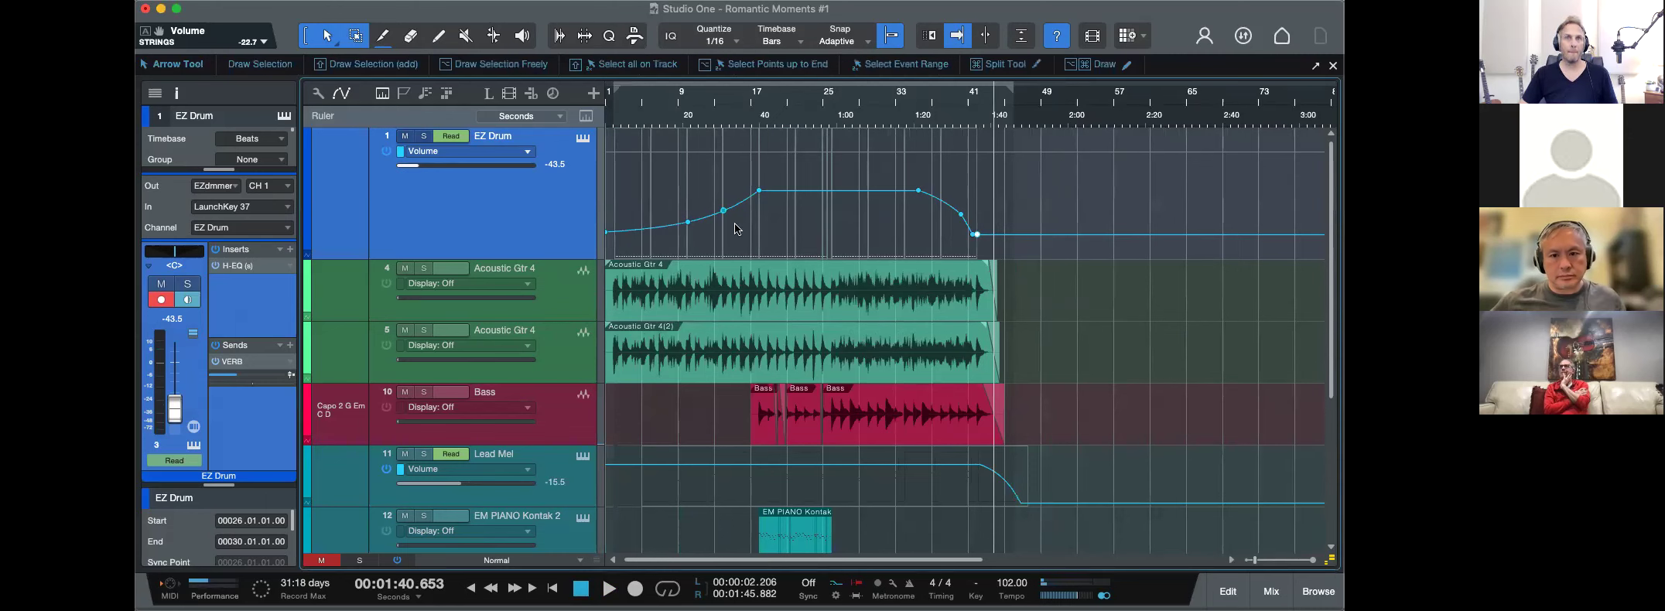
scroll(738, 229, "down", 5)
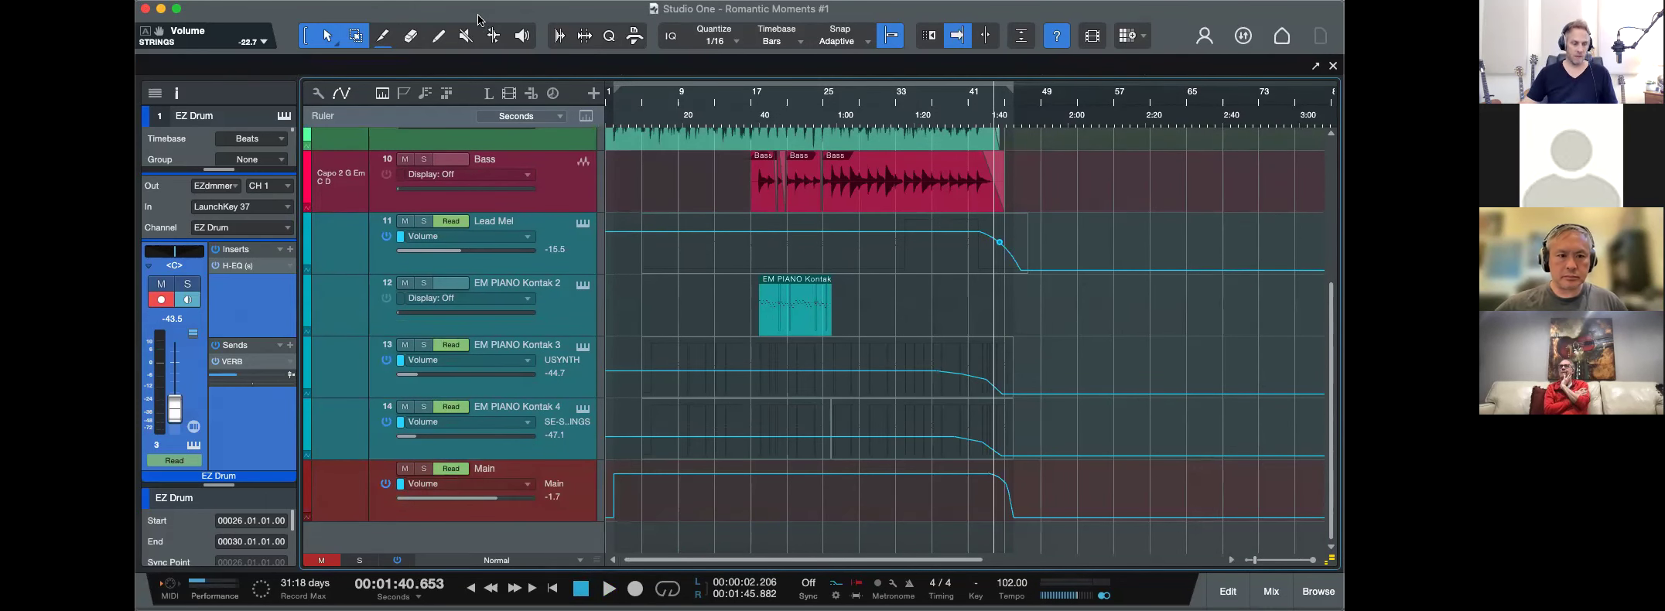
Export the loop range as a 320 kbps MP3 mixdown with the filename "Forever In My Heart M1".
key("super+e")
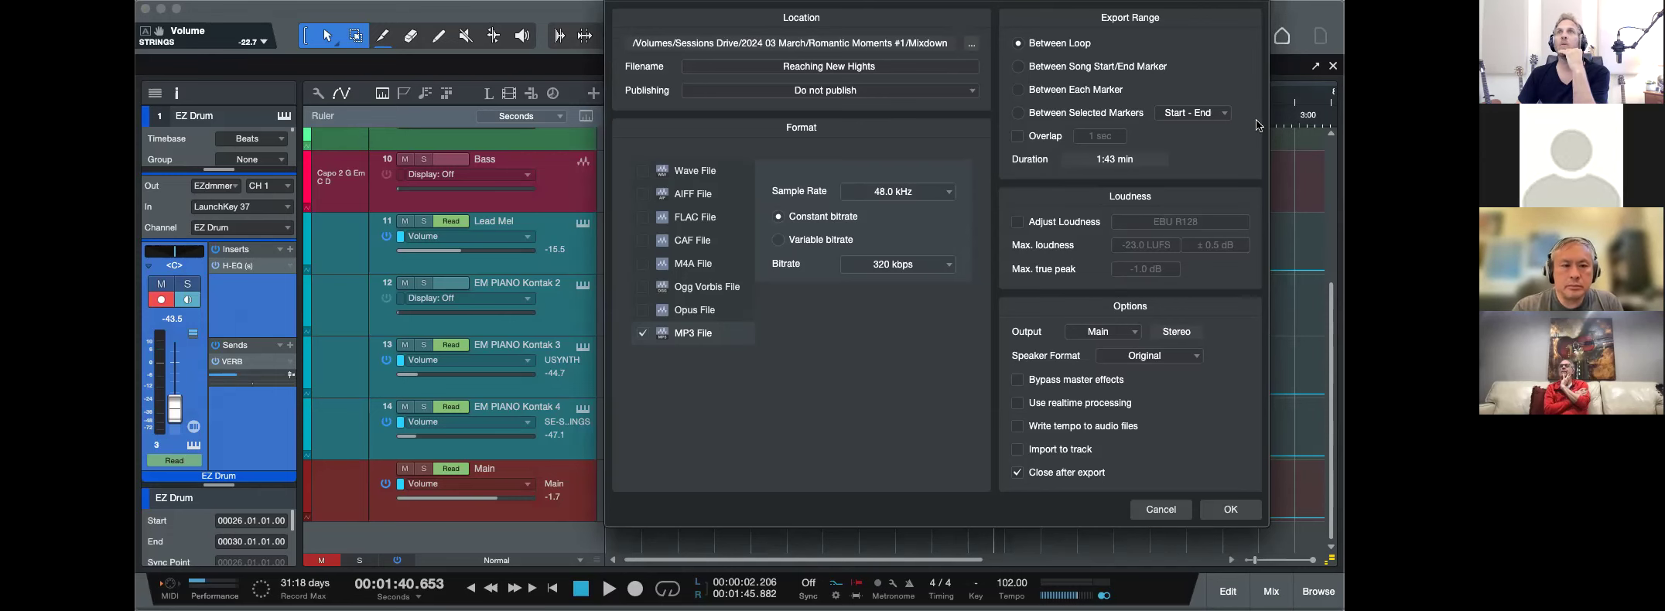
left_click(1164, 509)
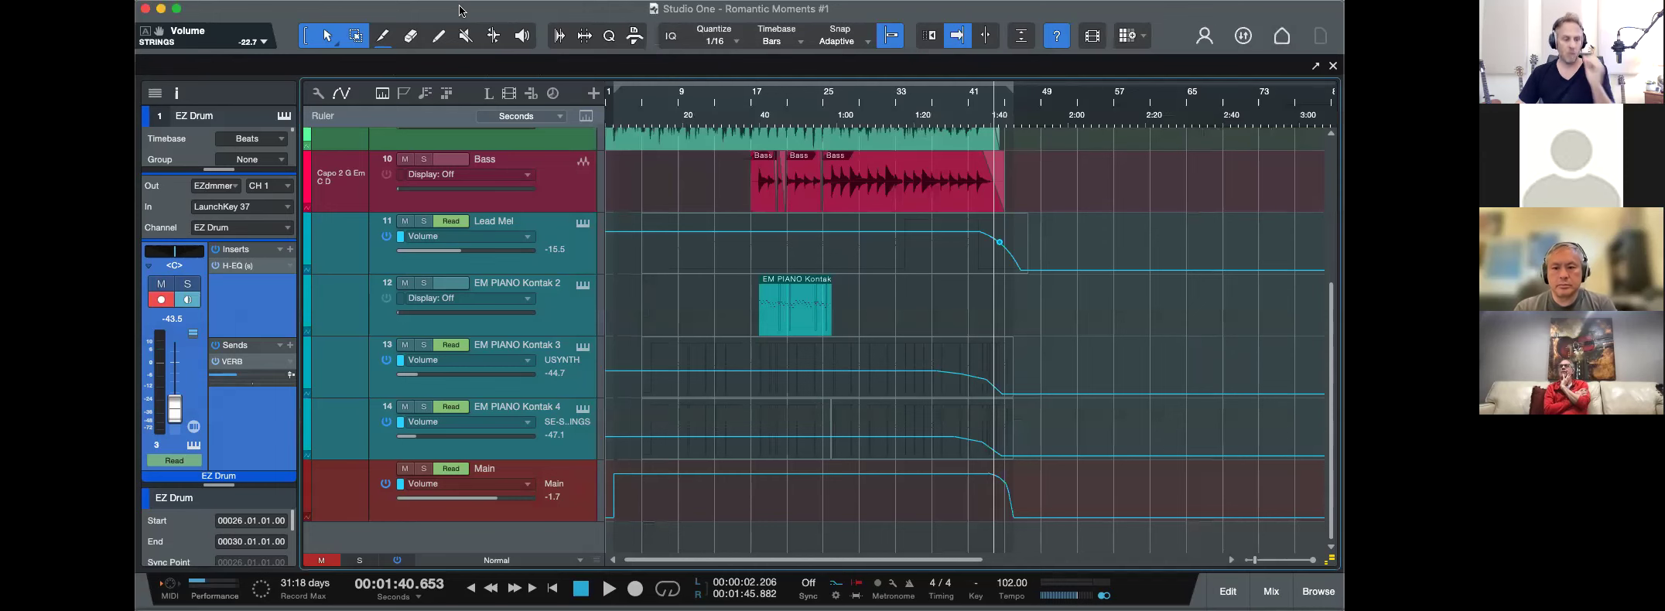
key("super+shift+e")
left_click_drag(740, 1, 455, 39)
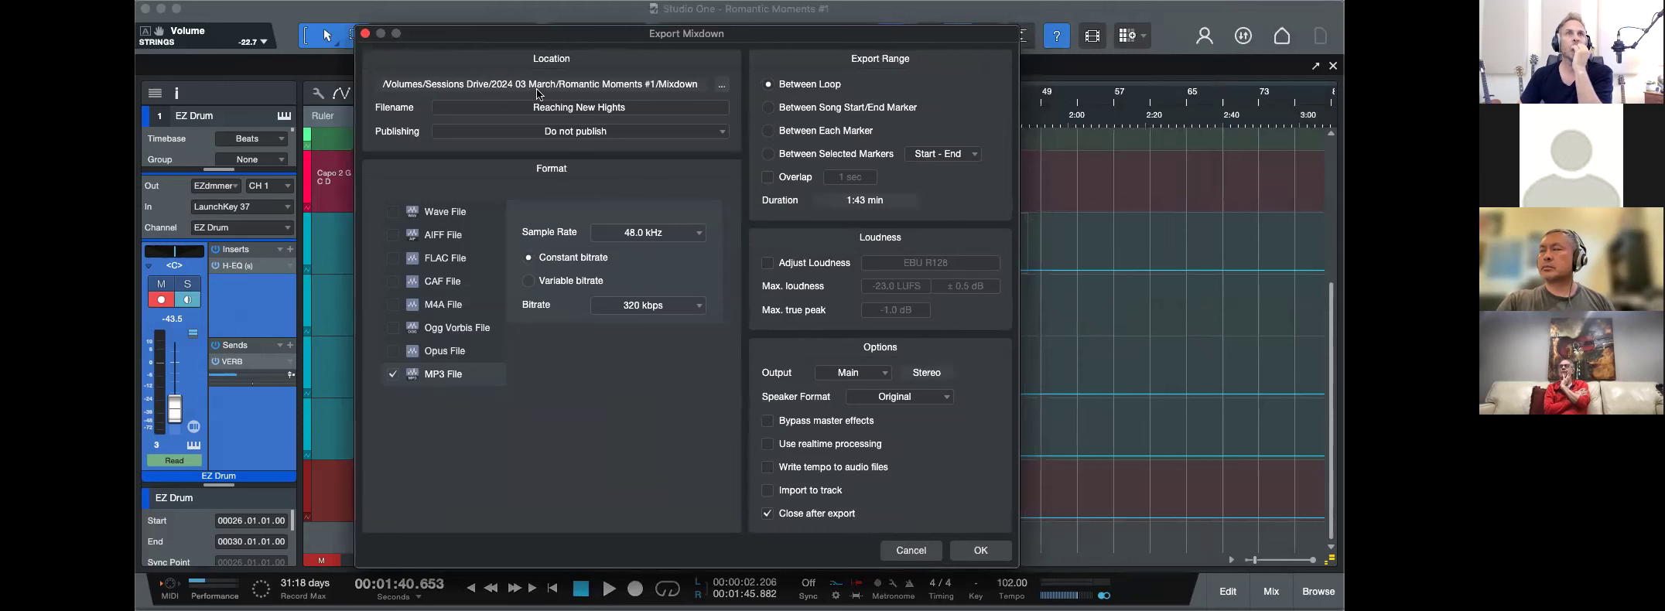
left_click(601, 107)
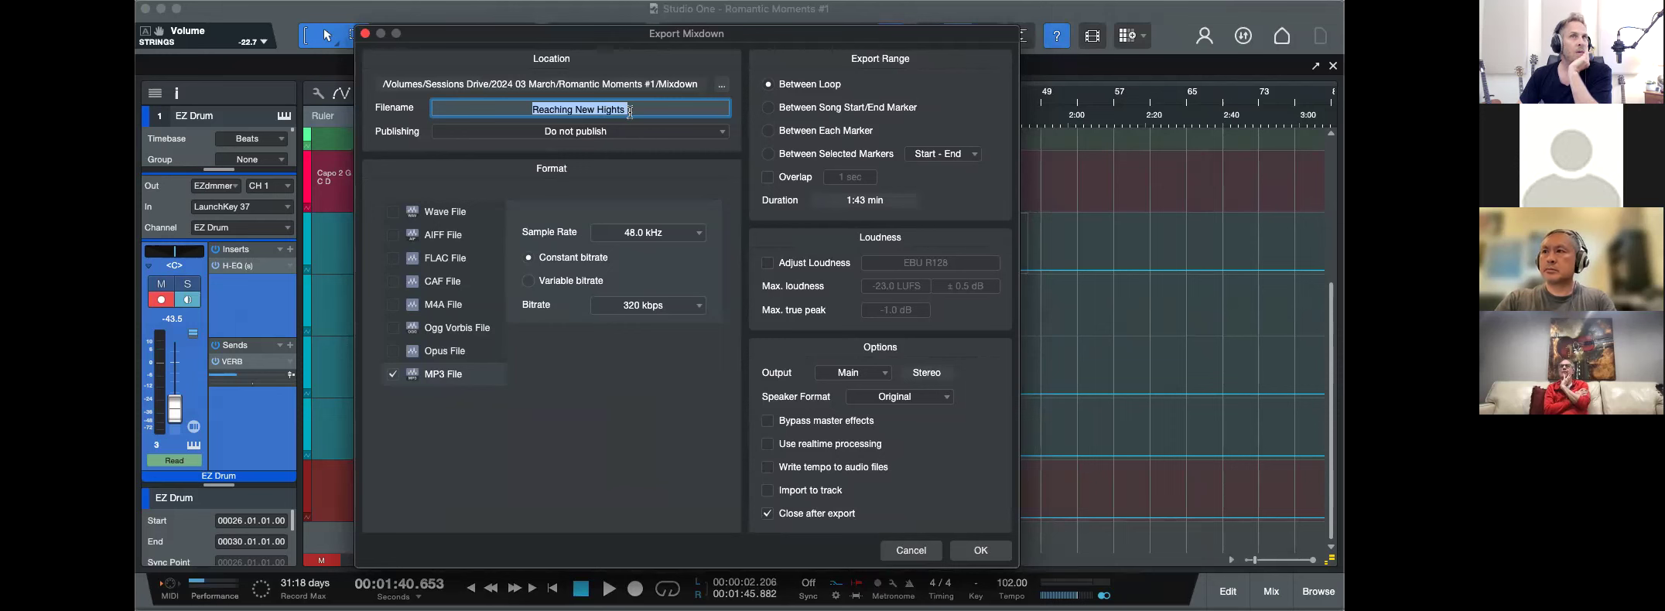
type("F")
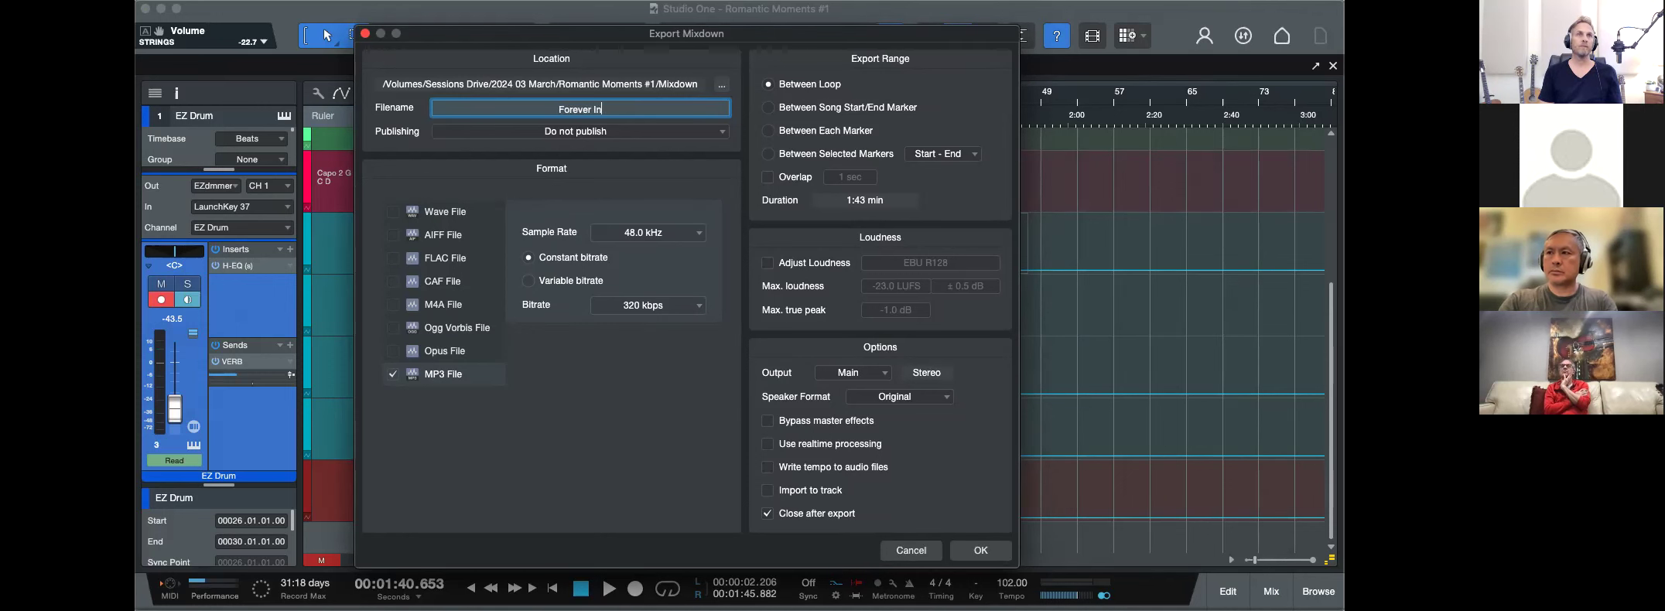
type("orever In My Heart ")
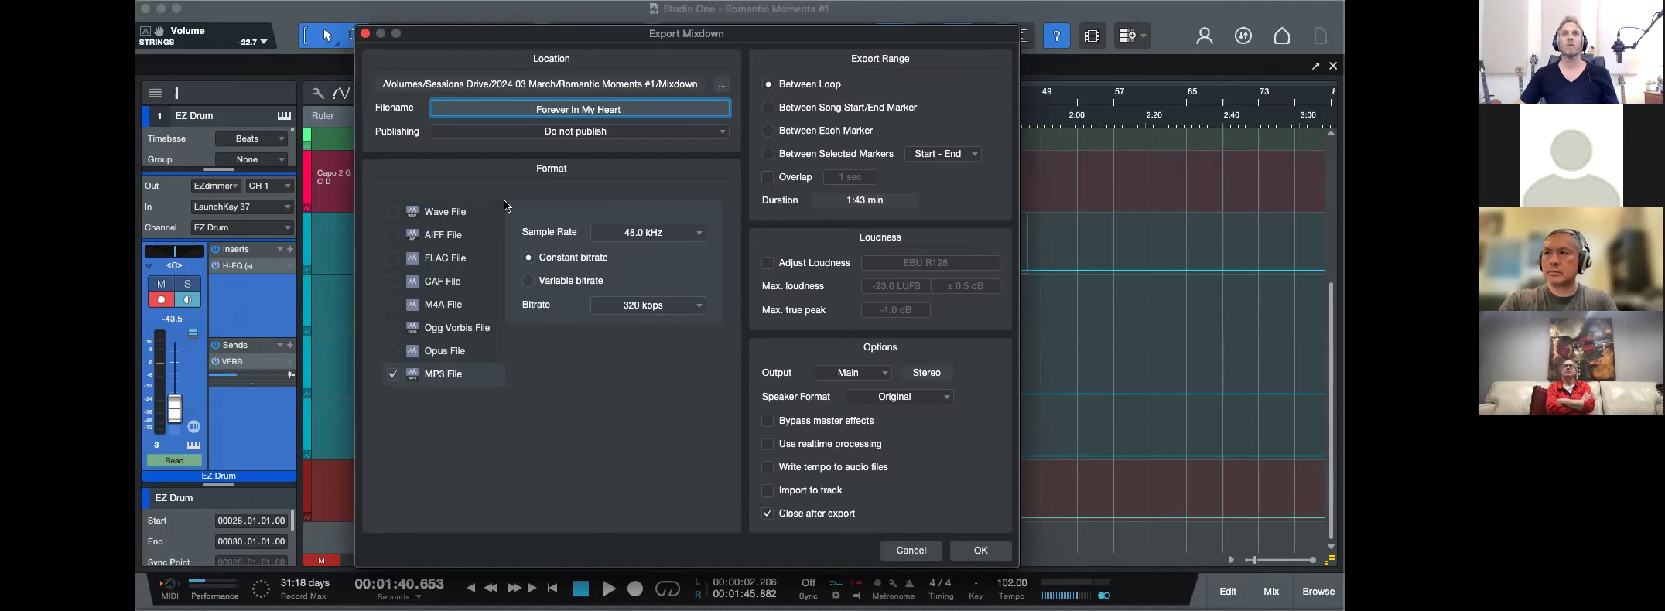
type(" M1")
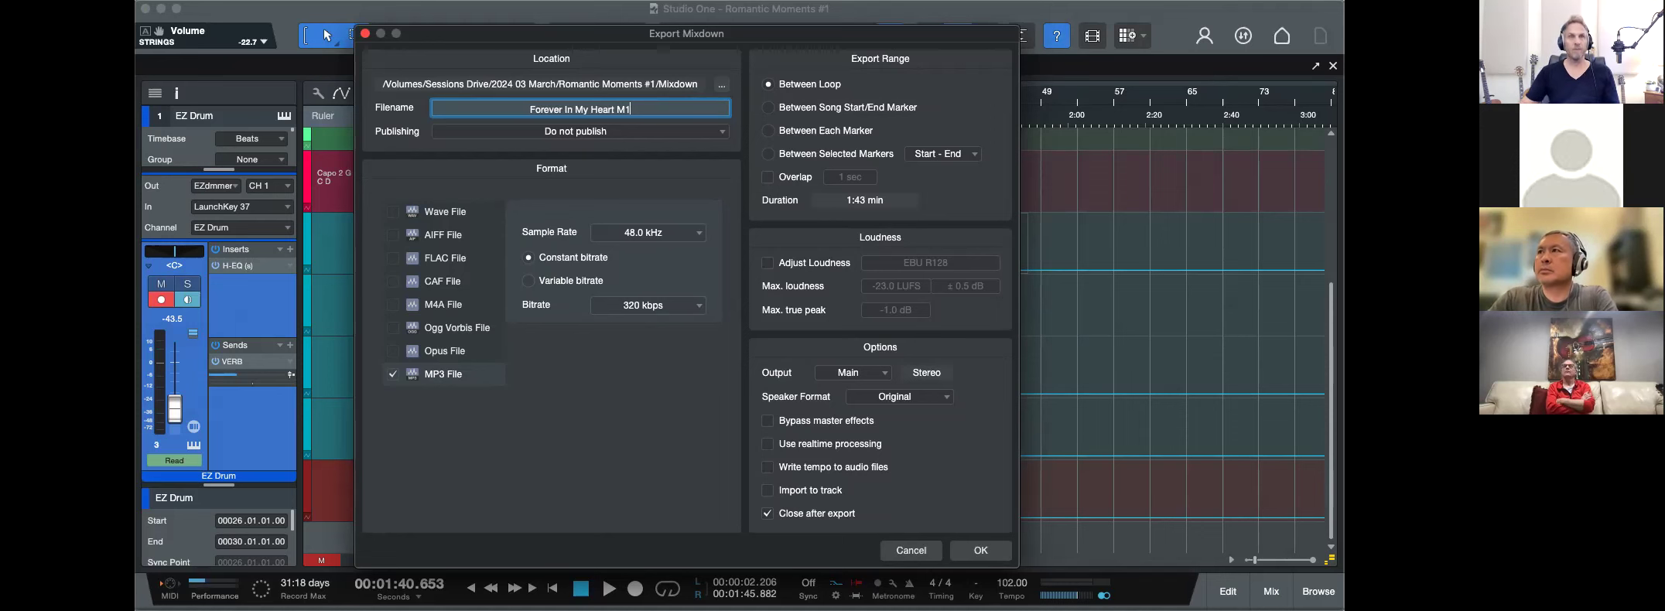
left_click(981, 552)
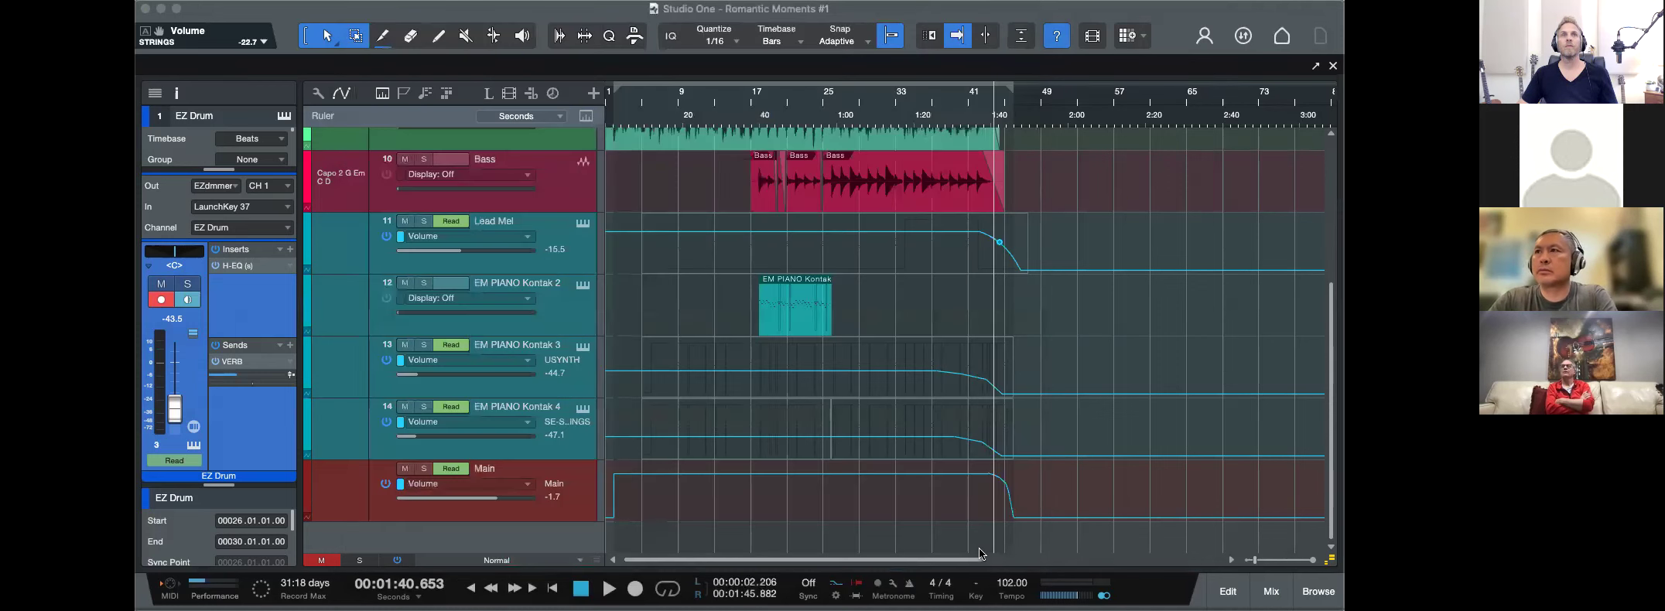